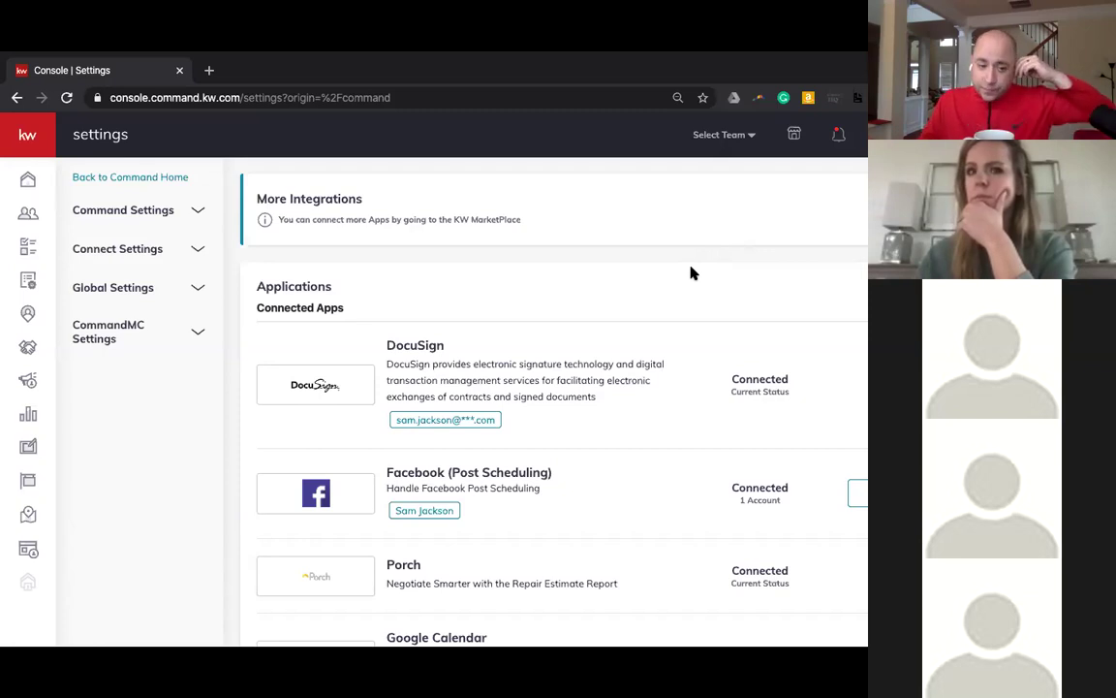
- Choose the work Google account and allow Keller Cloud access to its Gmail and calendars
scroll(580, 318, down, 1)
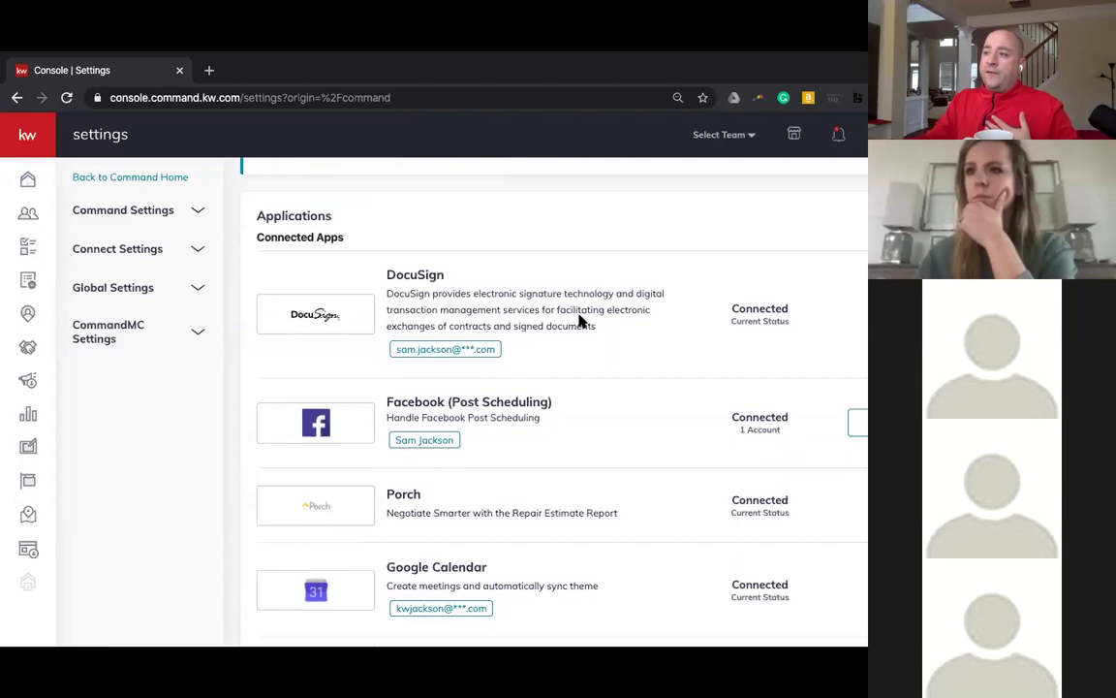
scroll(526, 319, down, 1)
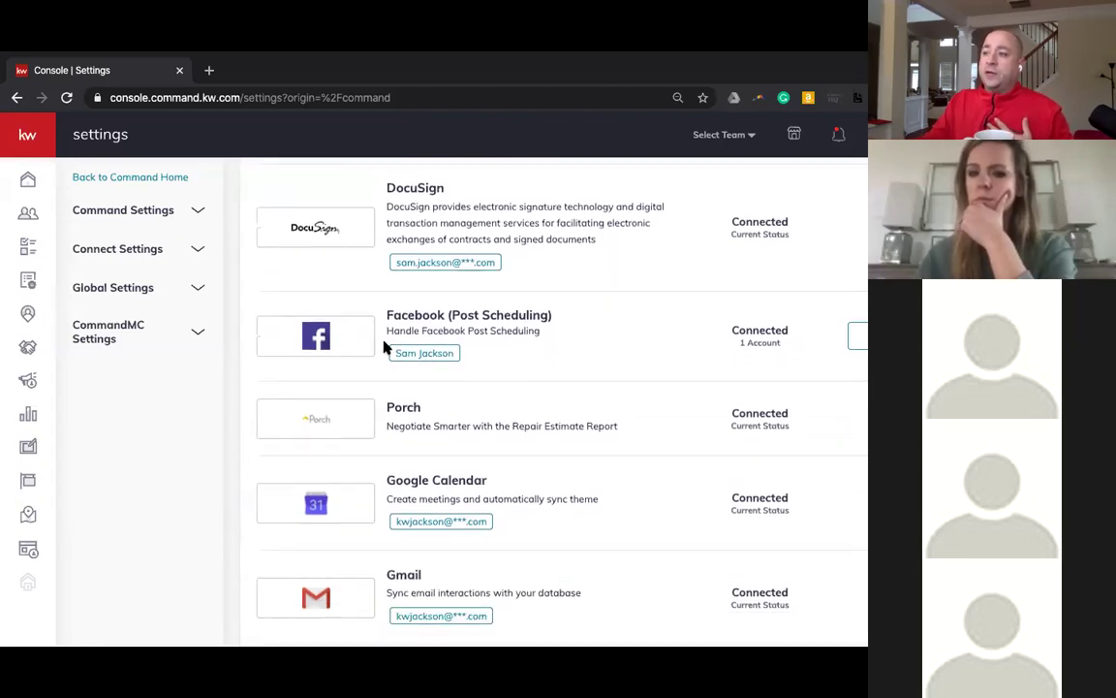
scroll(401, 362, down, 2)
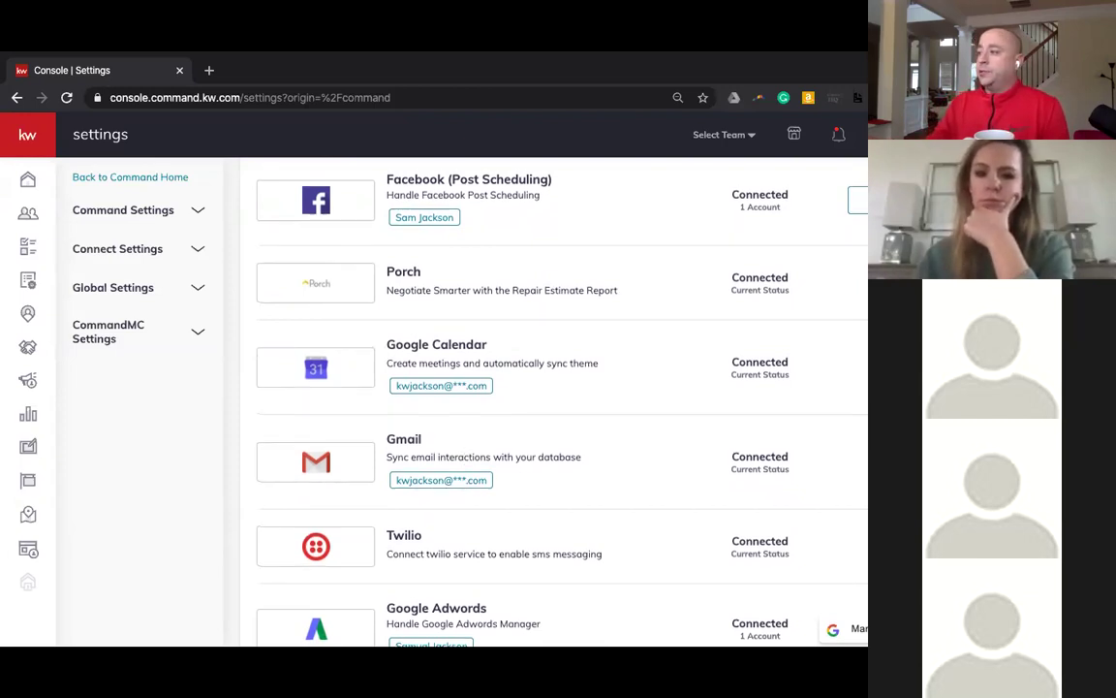
scroll(548, 403, down, 5)
scroll(548, 402, up, 2)
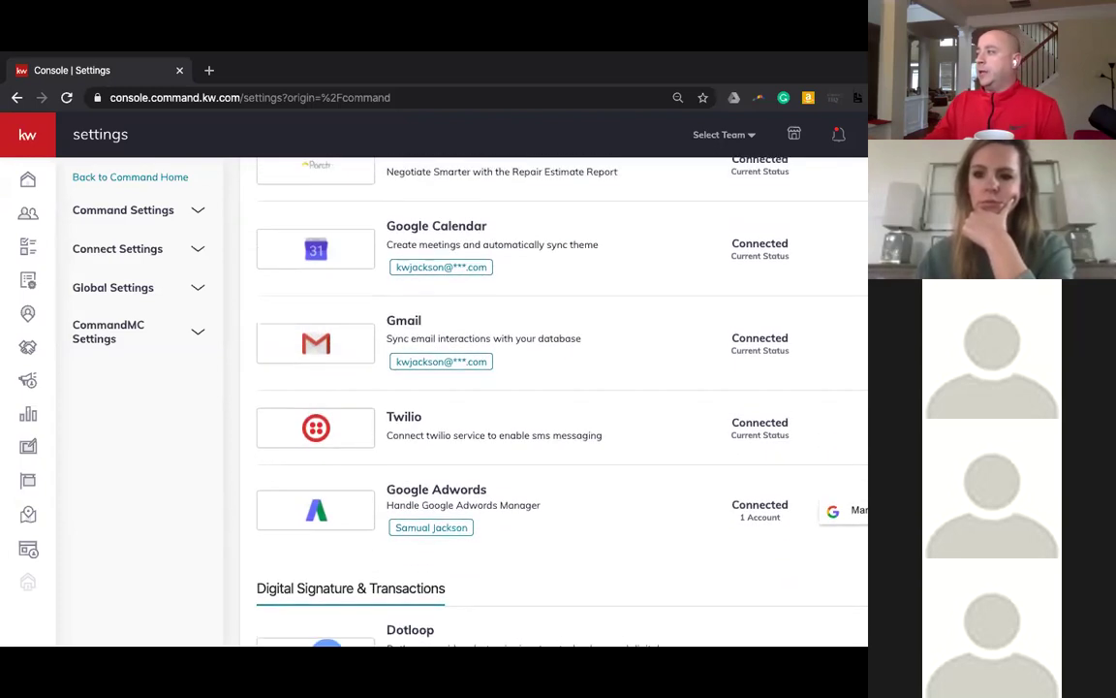
scroll(822, 292, up, 3)
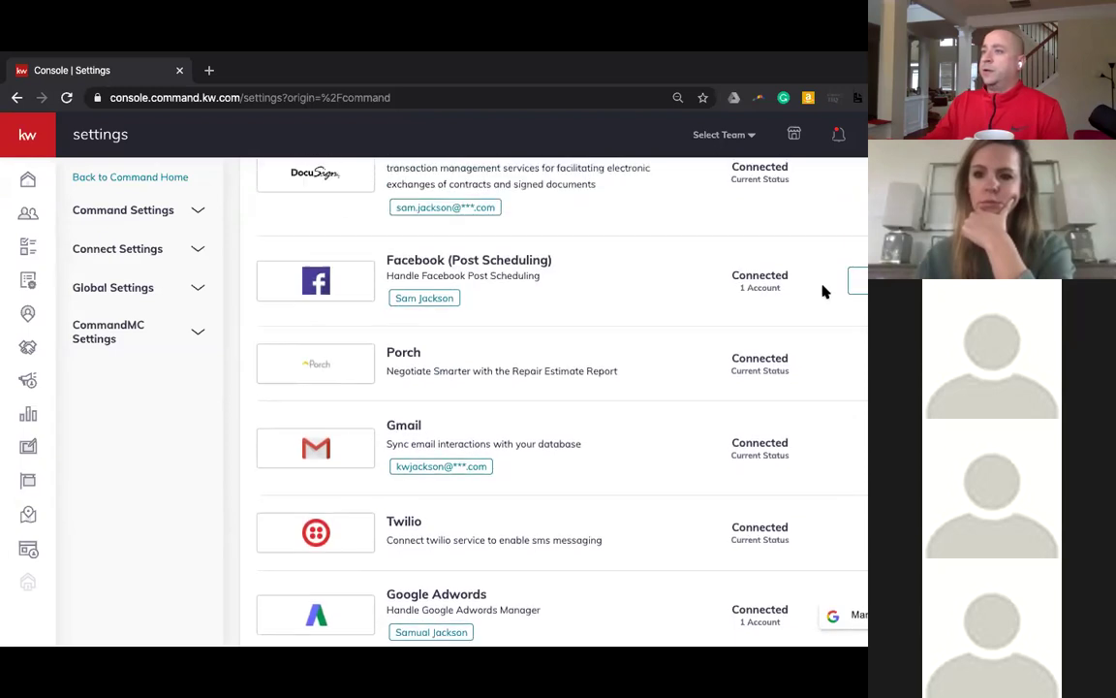
scroll(821, 301, down, 9)
scroll(819, 307, down, 3)
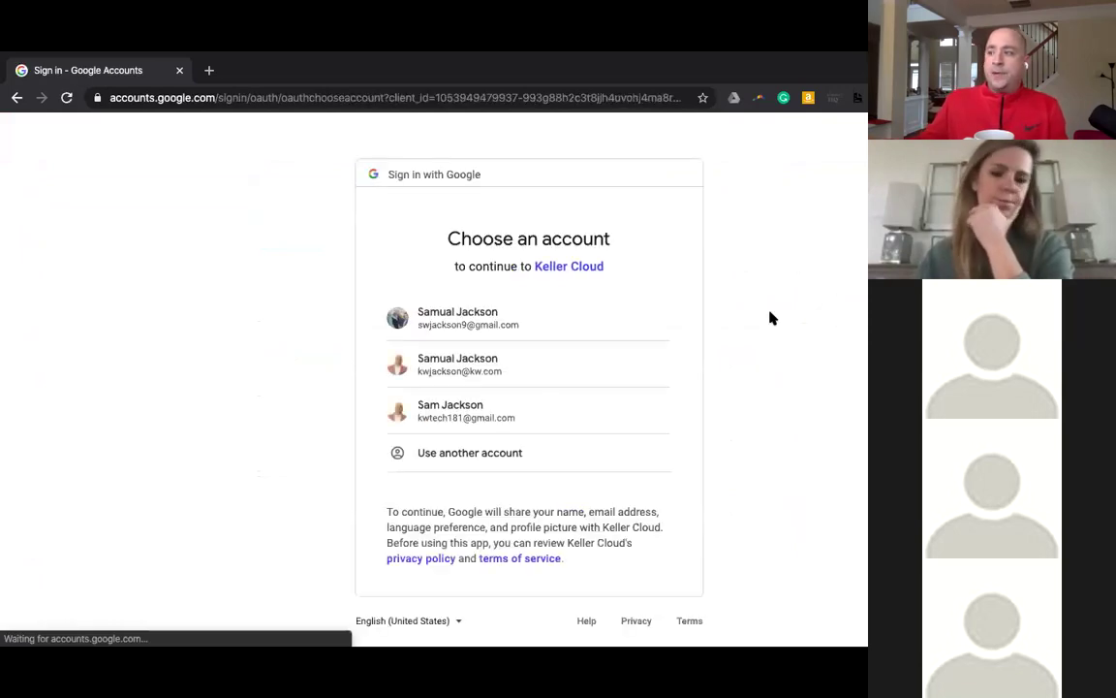
click(444, 368)
scroll(517, 366, down, 3)
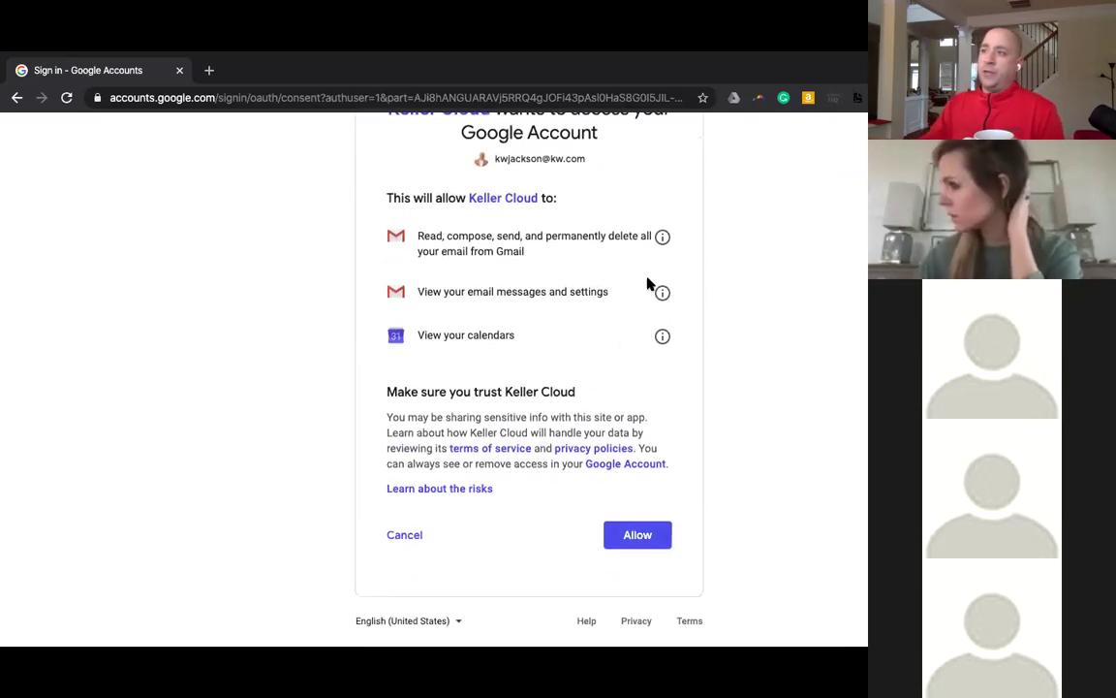
click(637, 536)
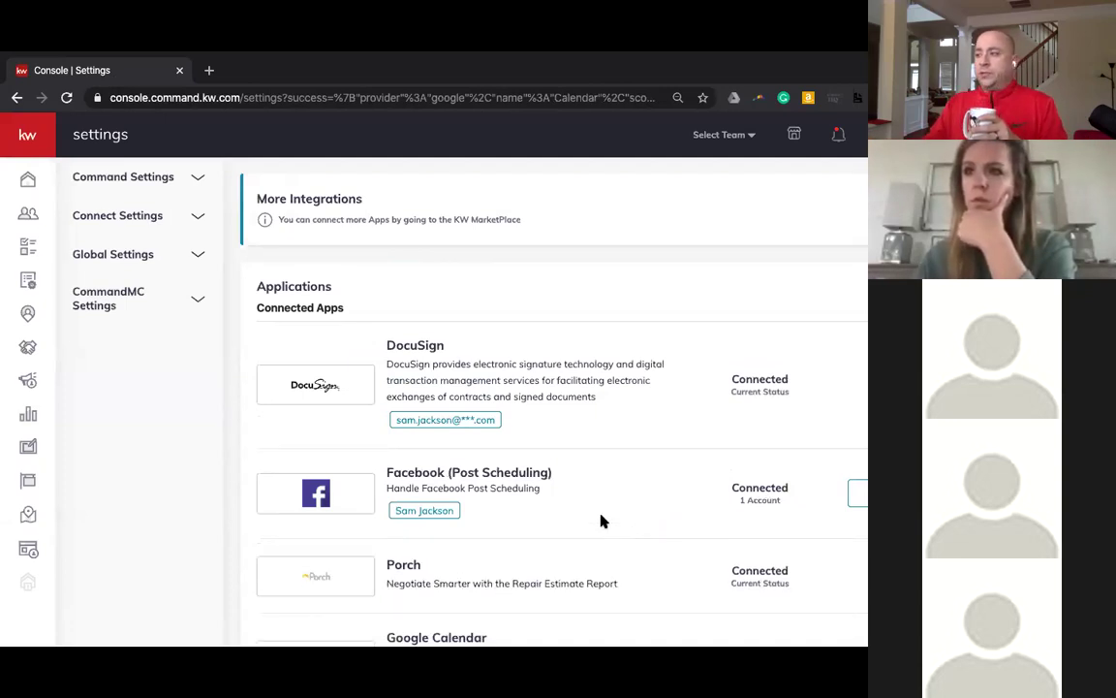
scroll(712, 479, down, 3)
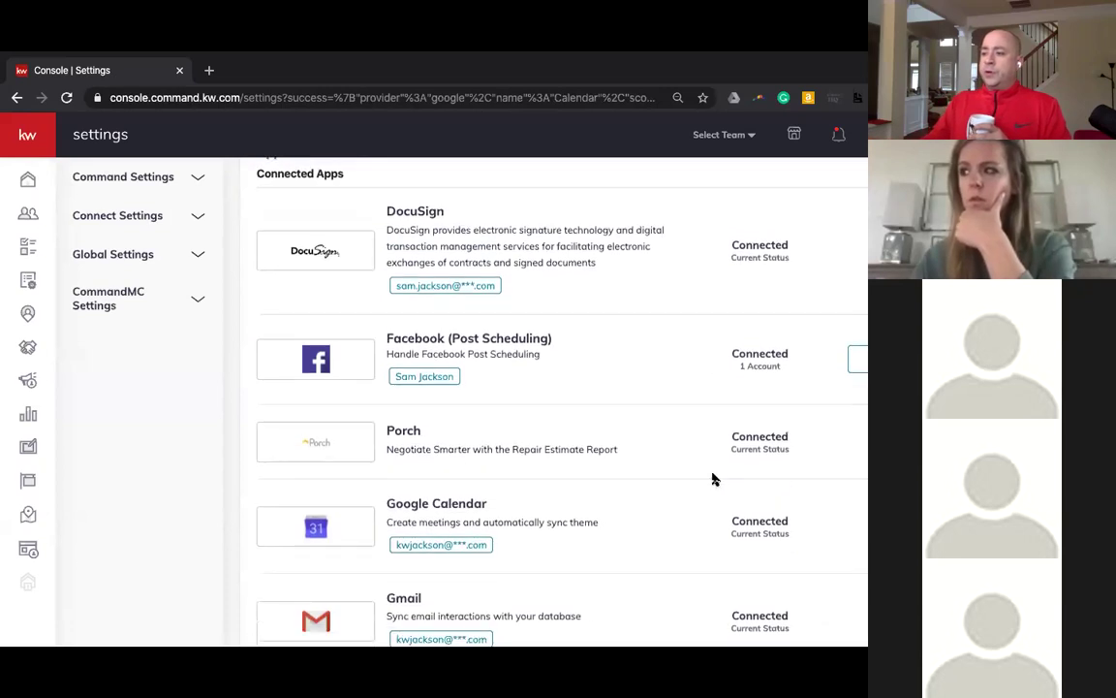
scroll(714, 477, up, 1)
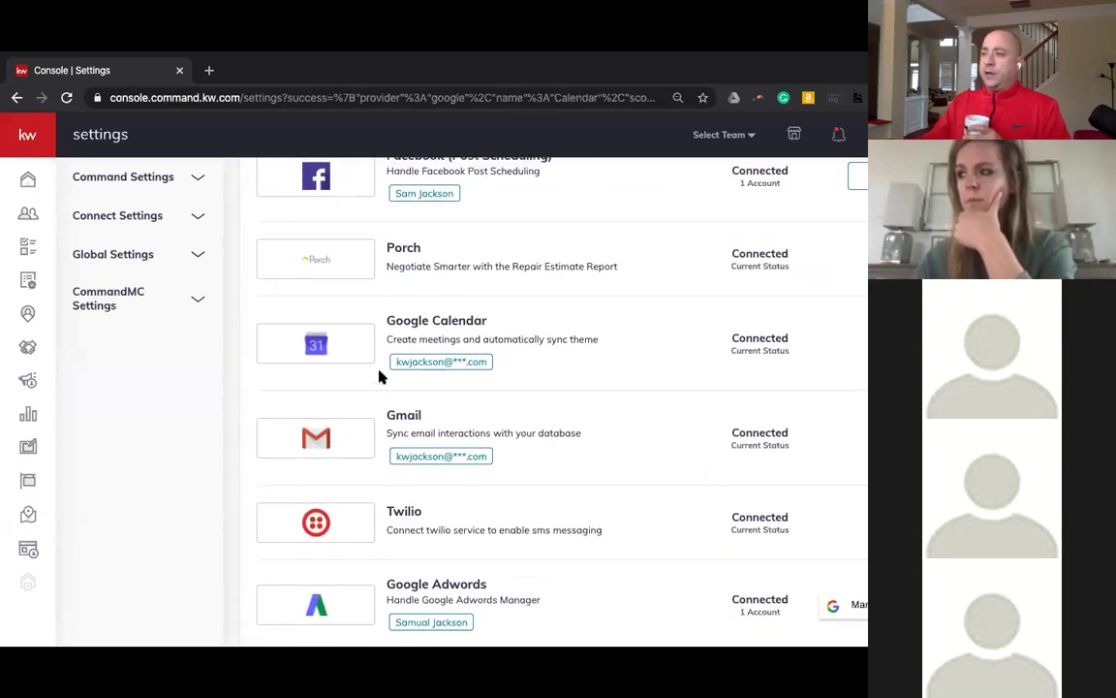
scroll(426, 373, up, 3)
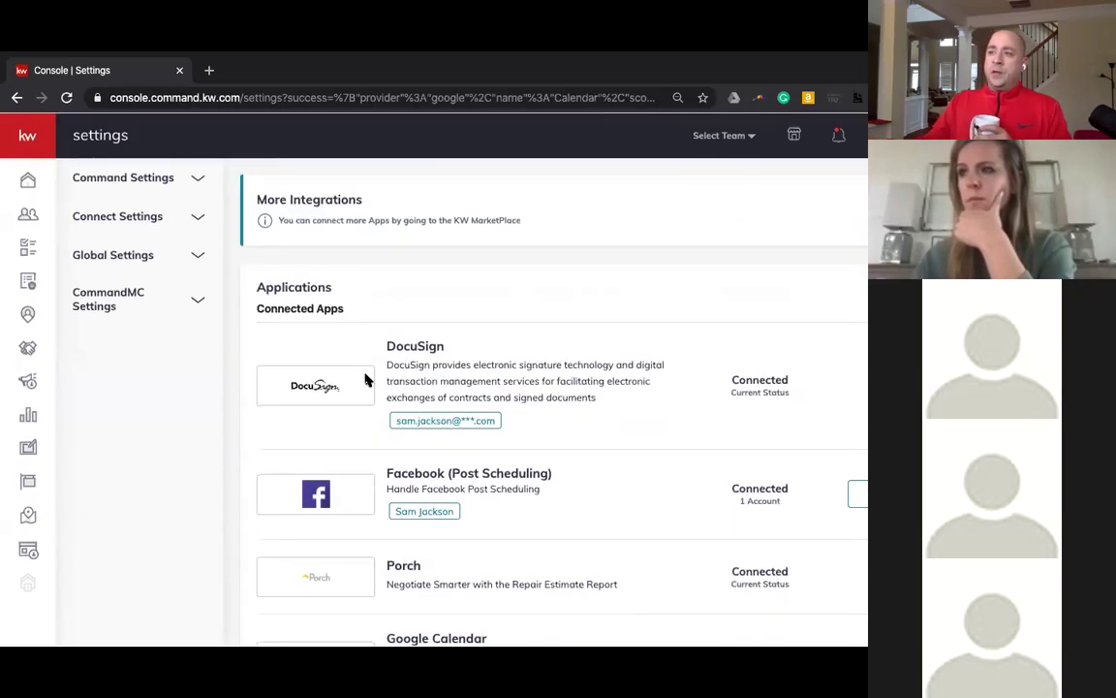
drag(260, 308, 368, 314)
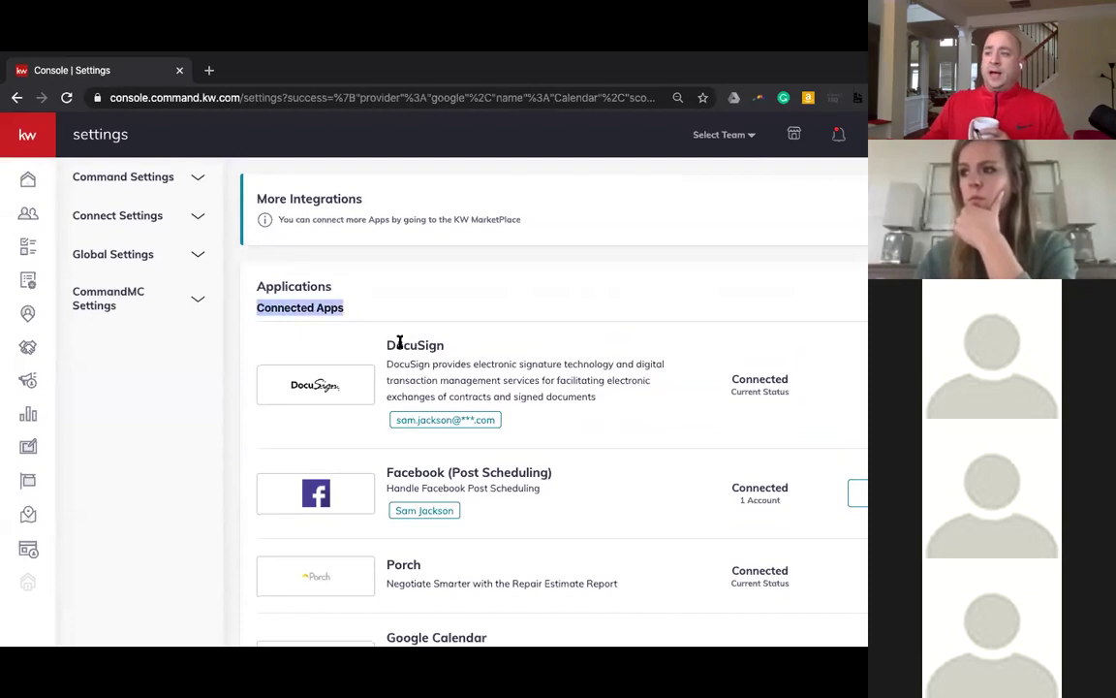
scroll(399, 342, down, 4)
scroll(523, 376, down, 4)
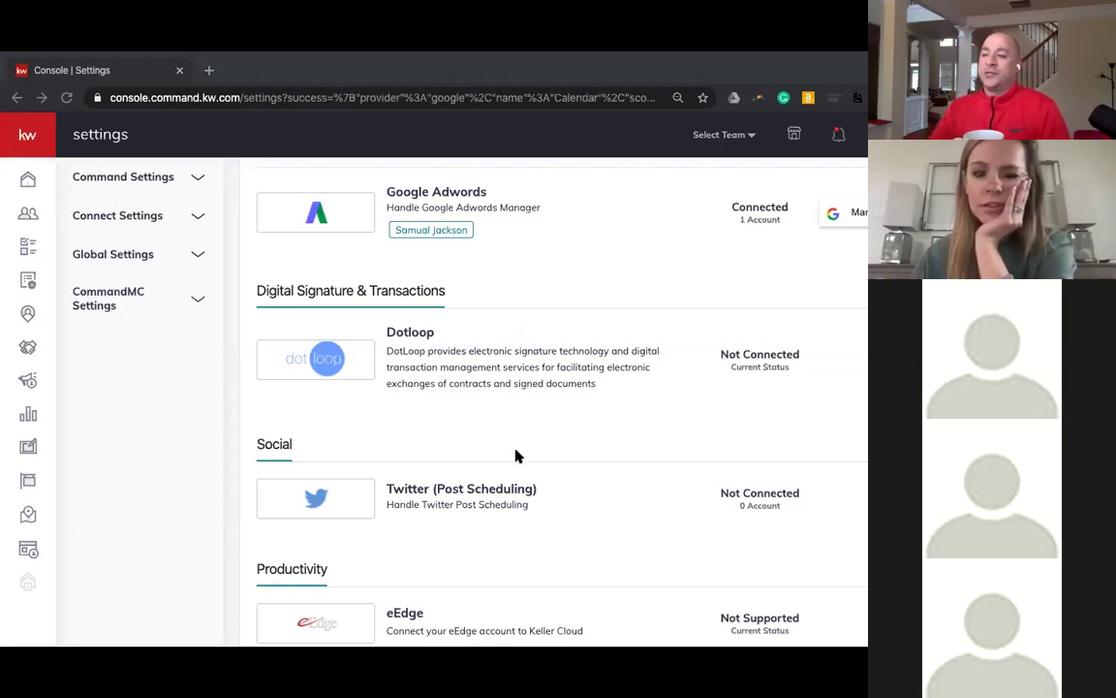
scroll(515, 456, down, 3)
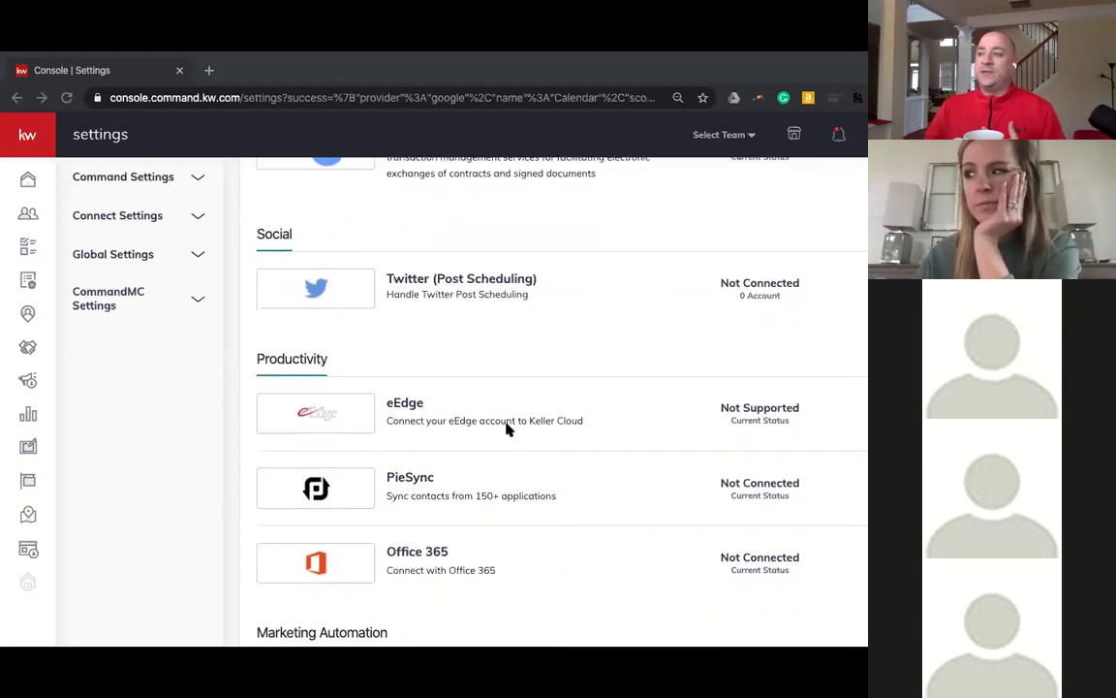
scroll(514, 429, down, 8)
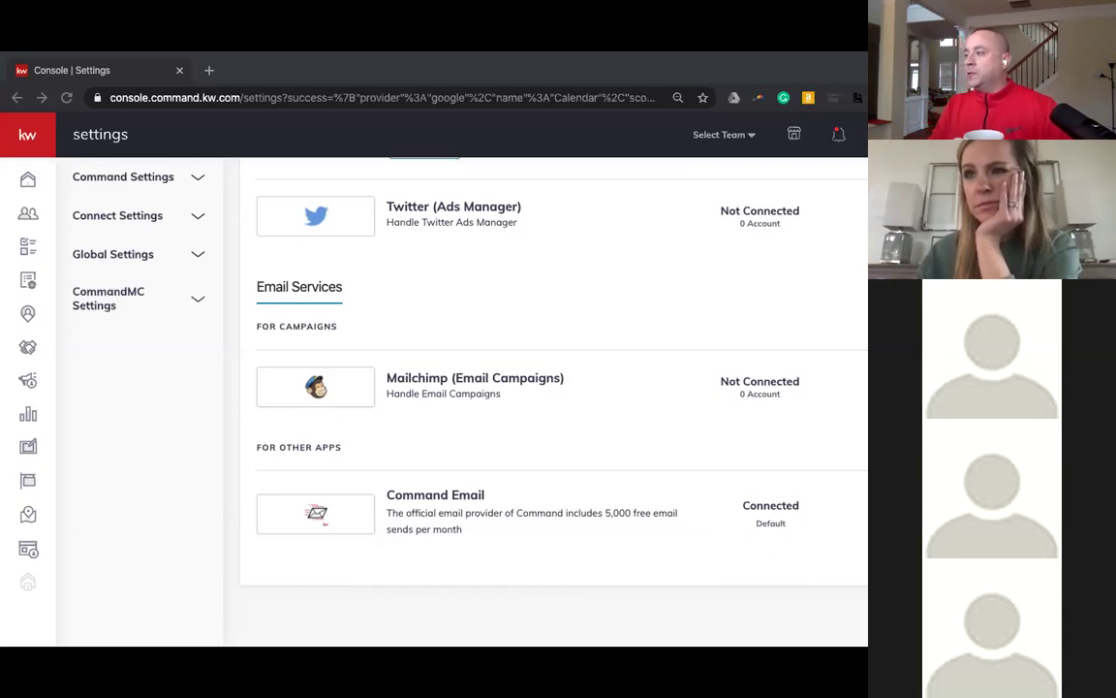
click(843, 512)
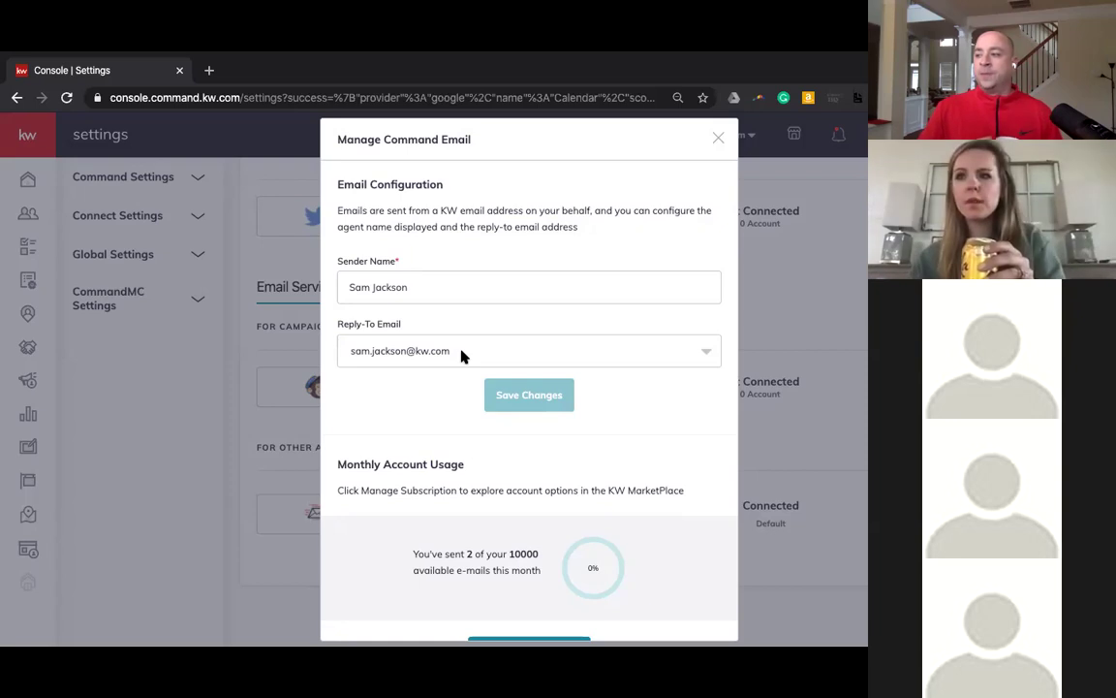
scroll(461, 356, down, 1)
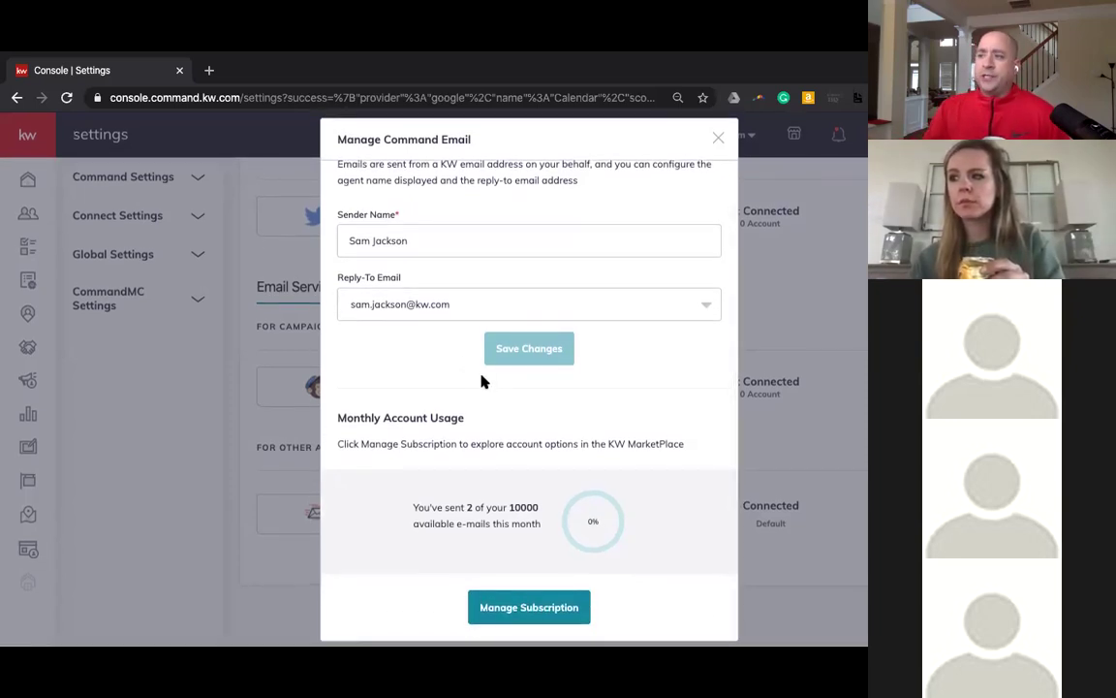
scroll(476, 420, up, 1)
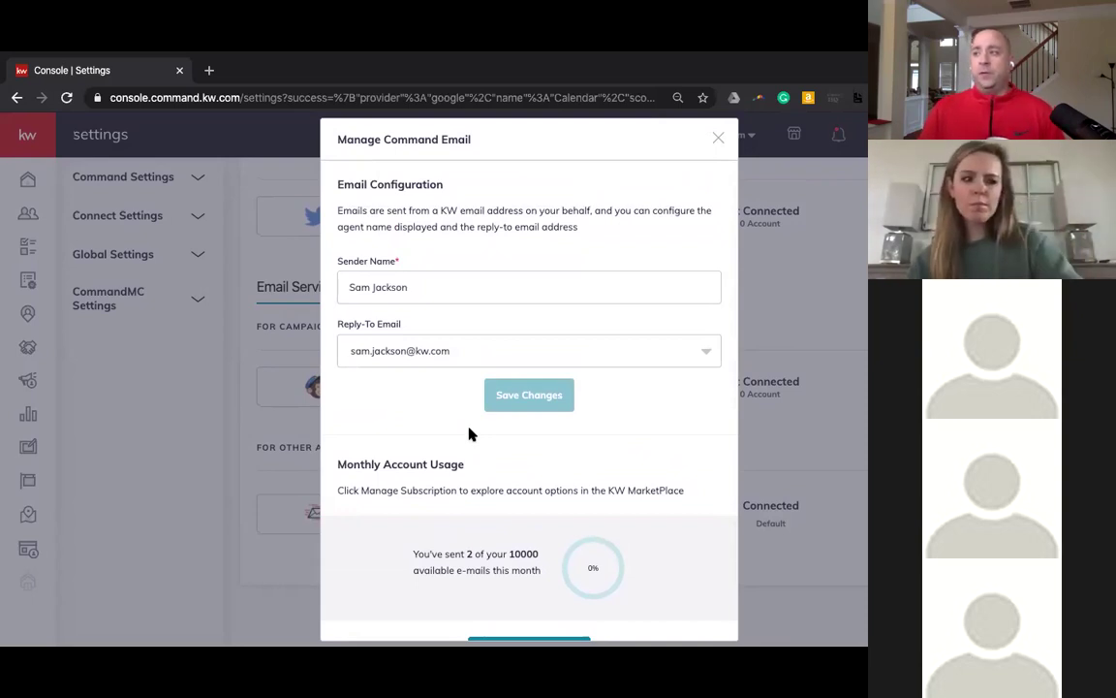
scroll(469, 445, down, 1)
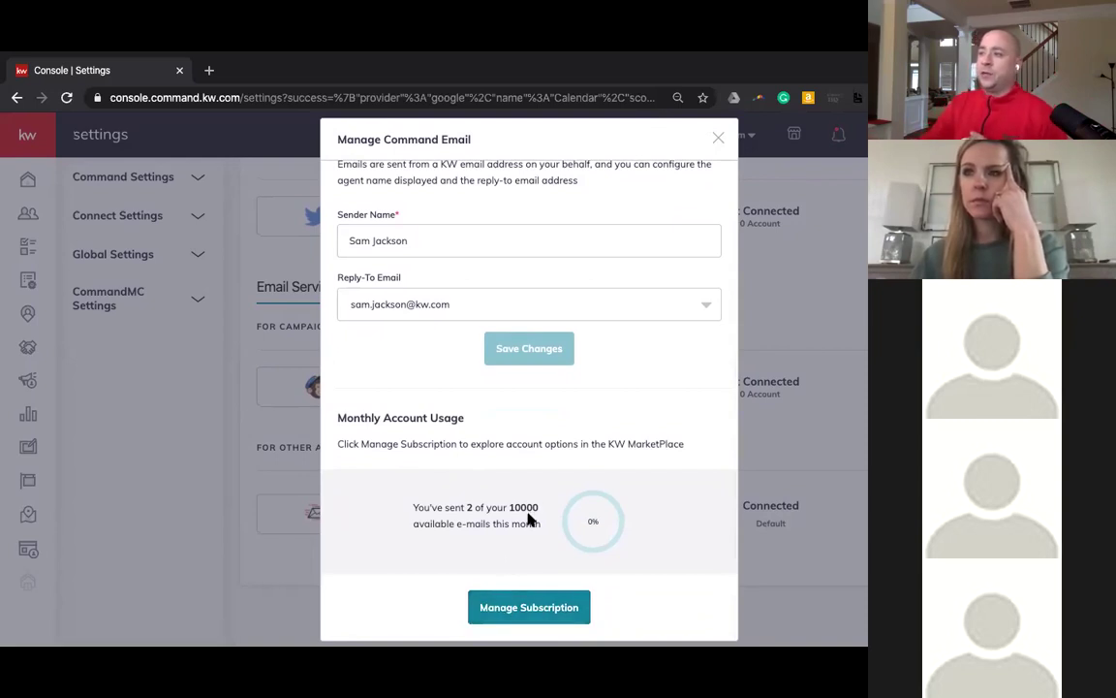
scroll(529, 520, up, 1)
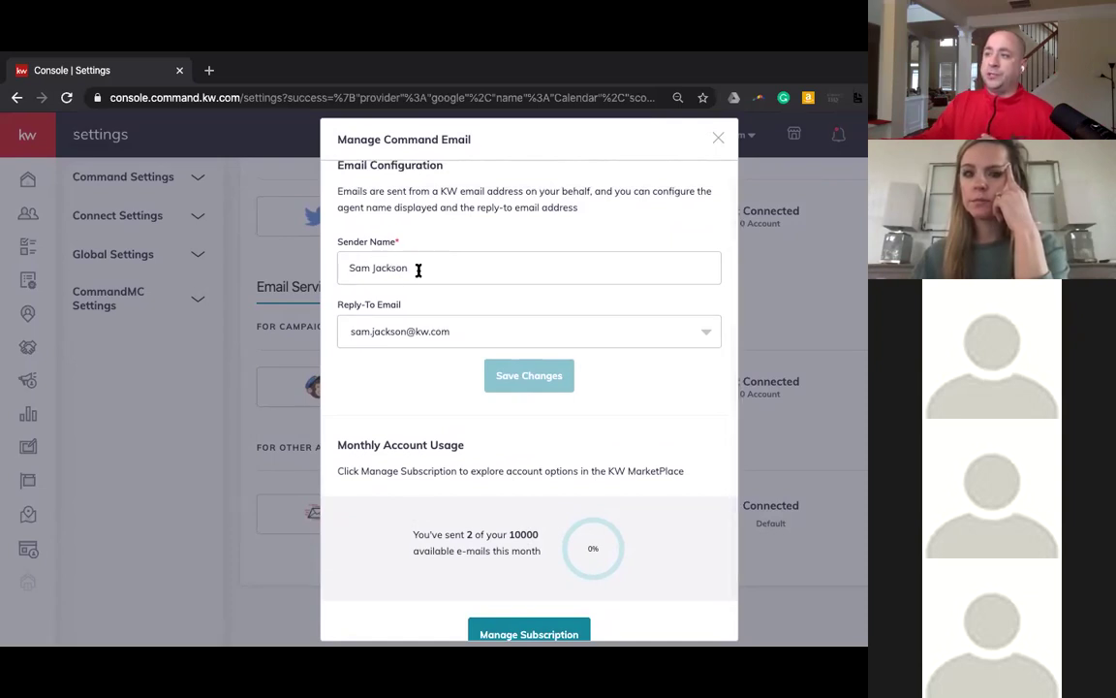
click(719, 140)
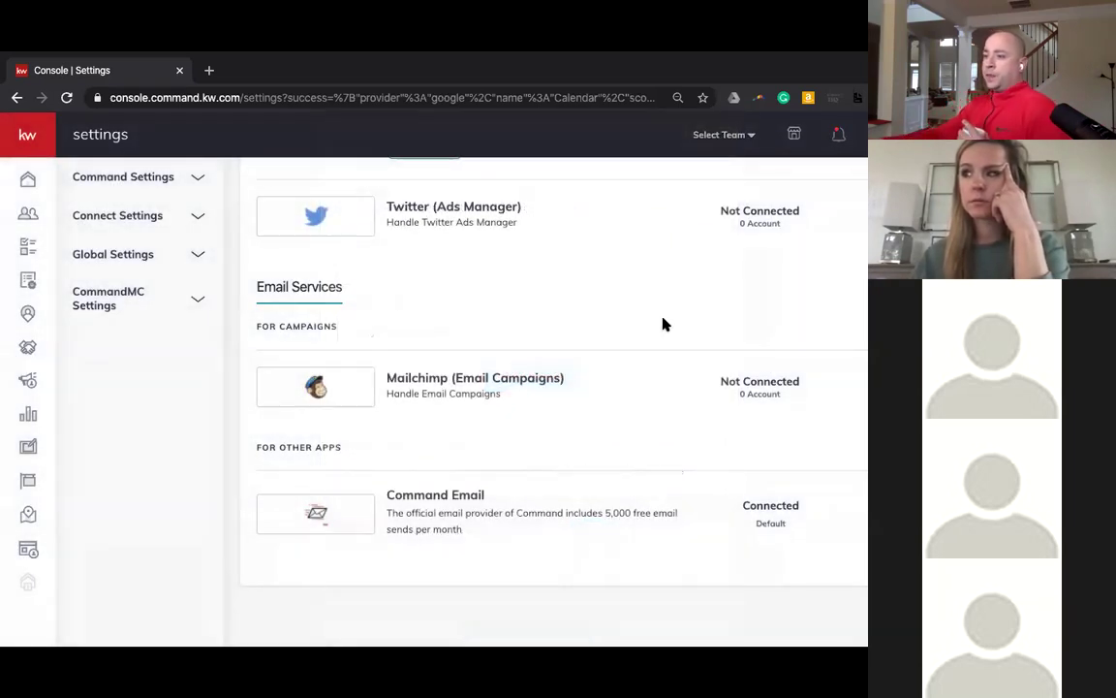
- Check the Connected Apps list, then launch KW MarketPlace in a new browser tab
scroll(690, 498, up, 10)
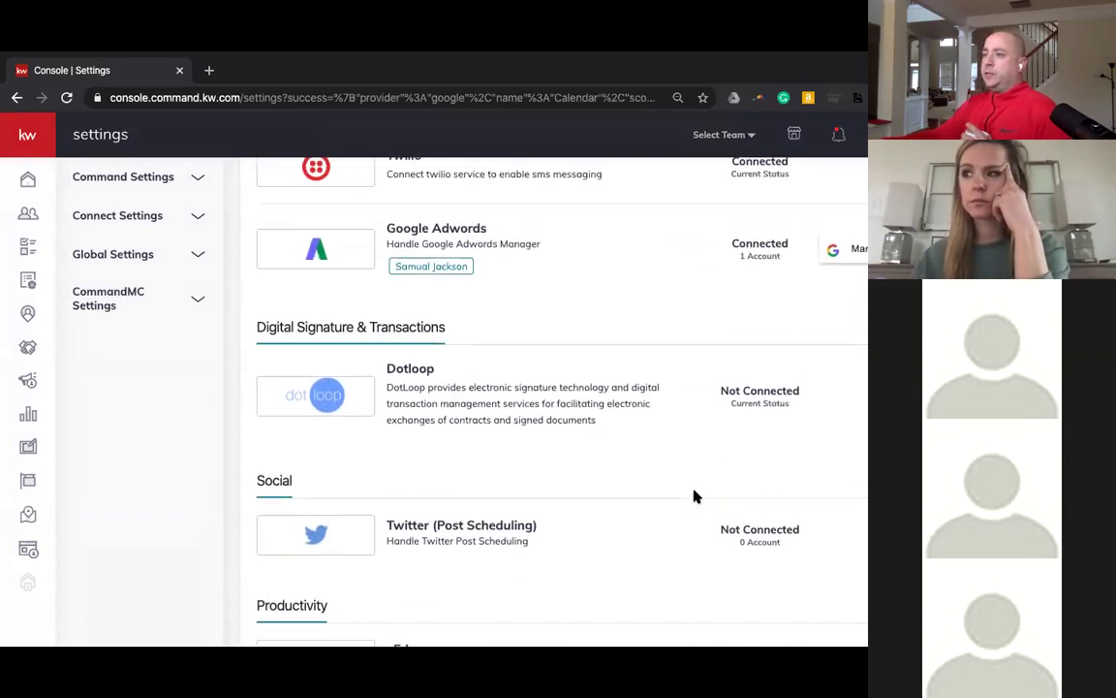
scroll(692, 497, up, 10)
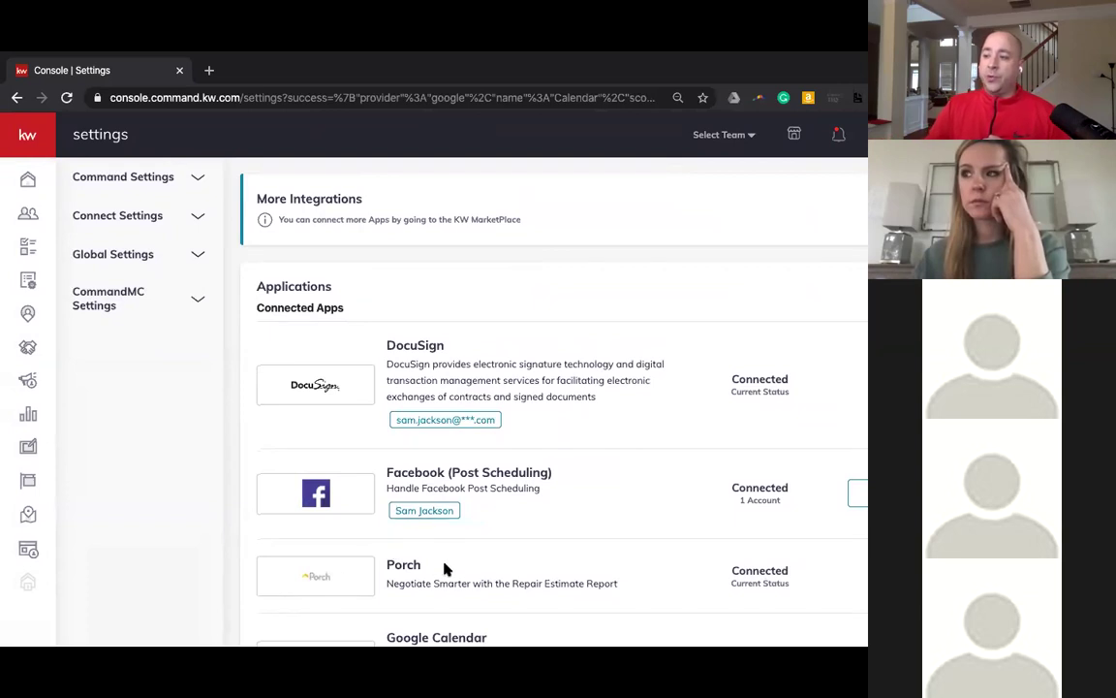
scroll(431, 564, down, 1)
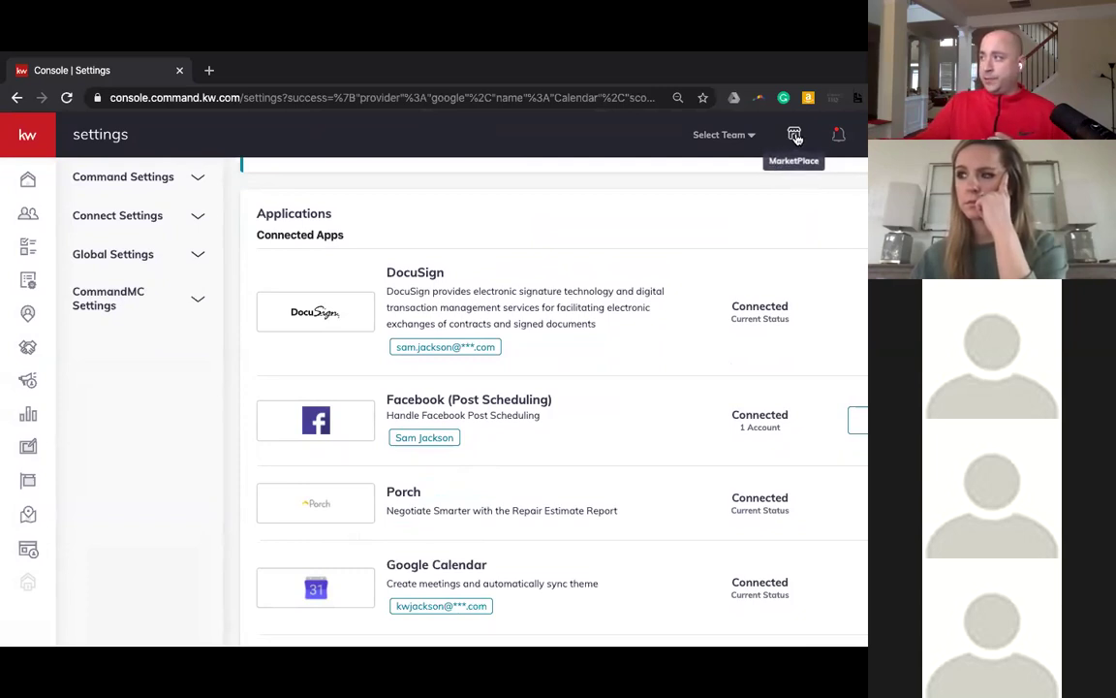
scroll(797, 138, down, 1)
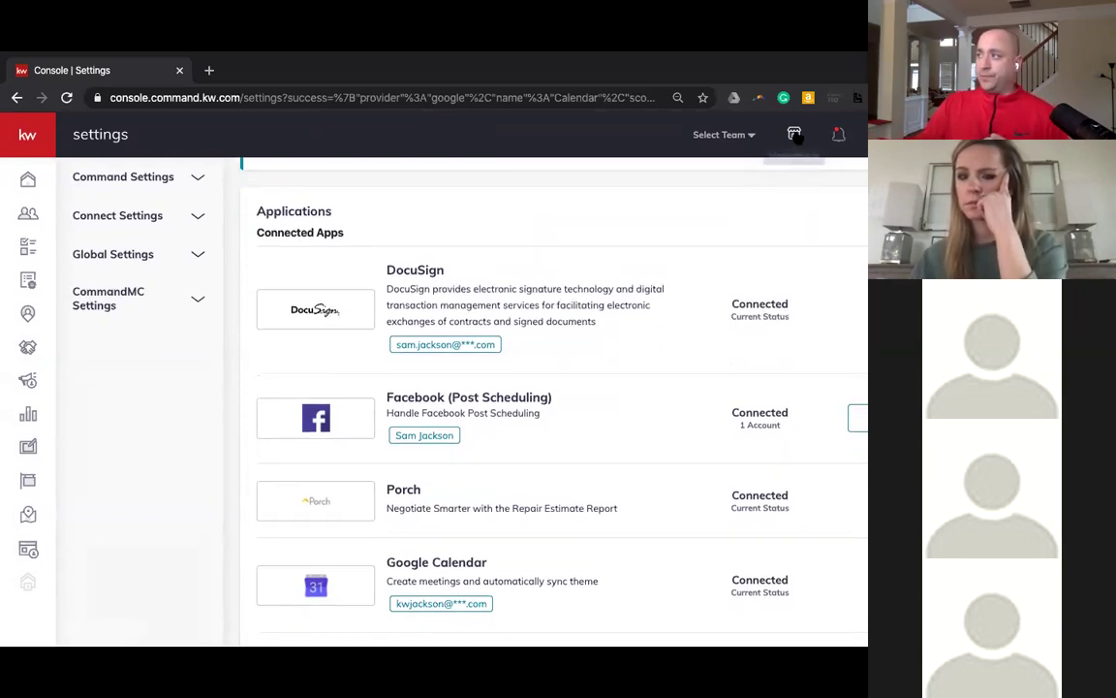
click(796, 135)
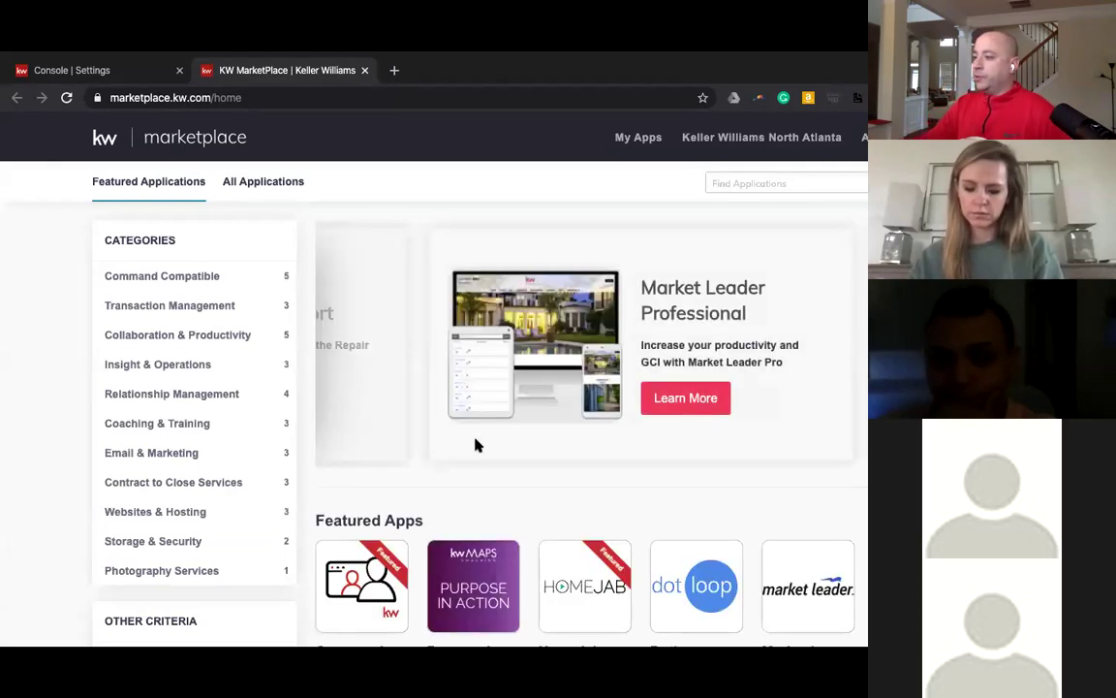
- Browse the MarketPlace Featured Apps and open the free Porch: Repair Estimate Report app page
scroll(468, 466, down, 1)
mouse_move(466, 472)
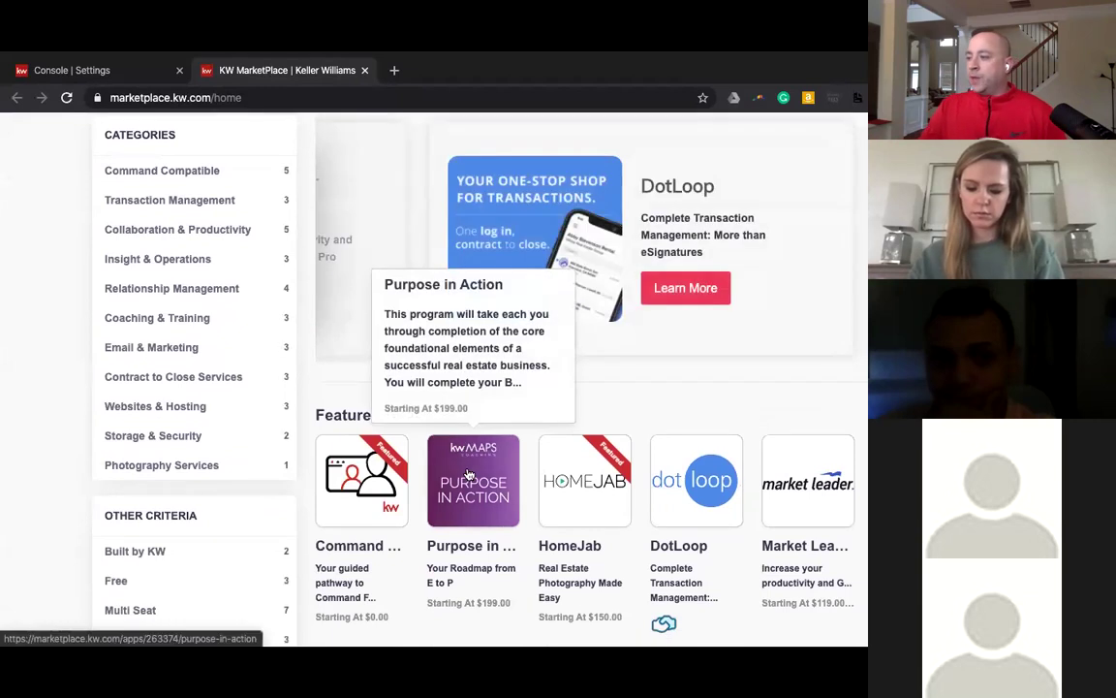
scroll(494, 473, down, 1)
mouse_move(373, 453)
scroll(373, 455, up, 1)
scroll(582, 436, down, 1)
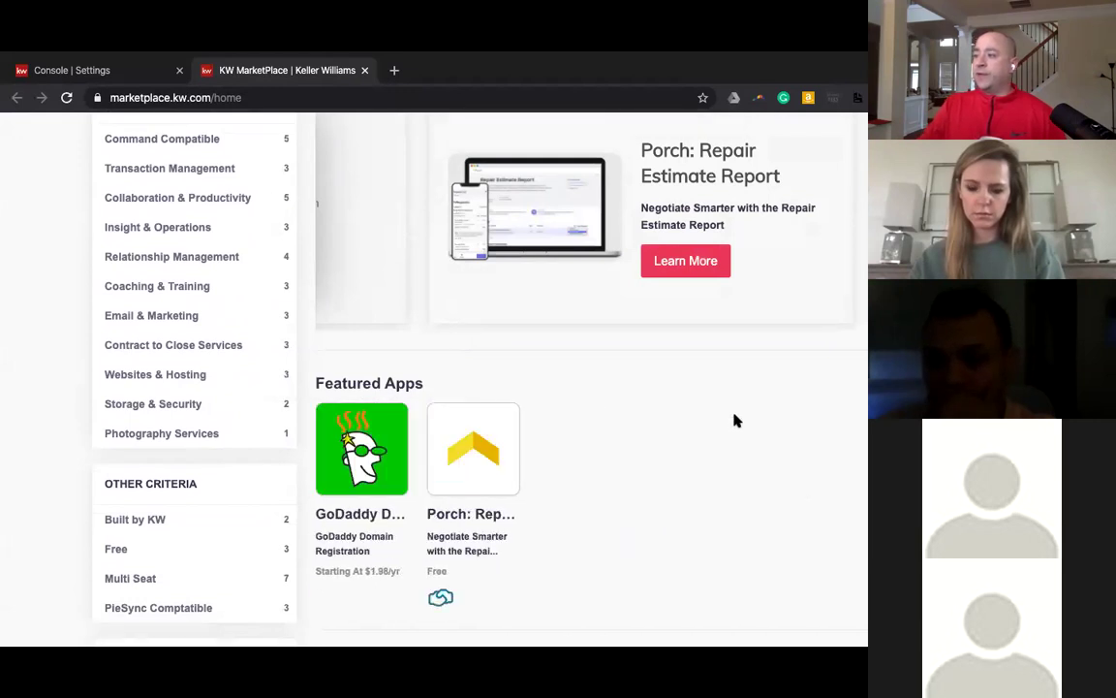
click(462, 467)
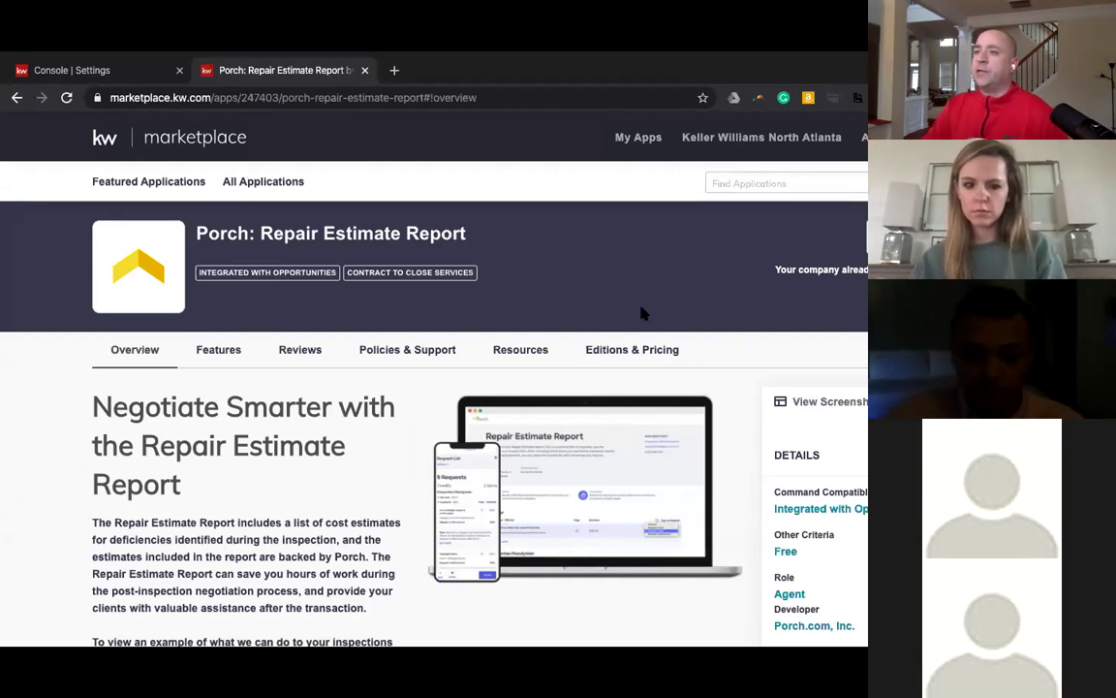
- Return to the Console | Settings tab, where Porch now shows as Connected
click(88, 71)
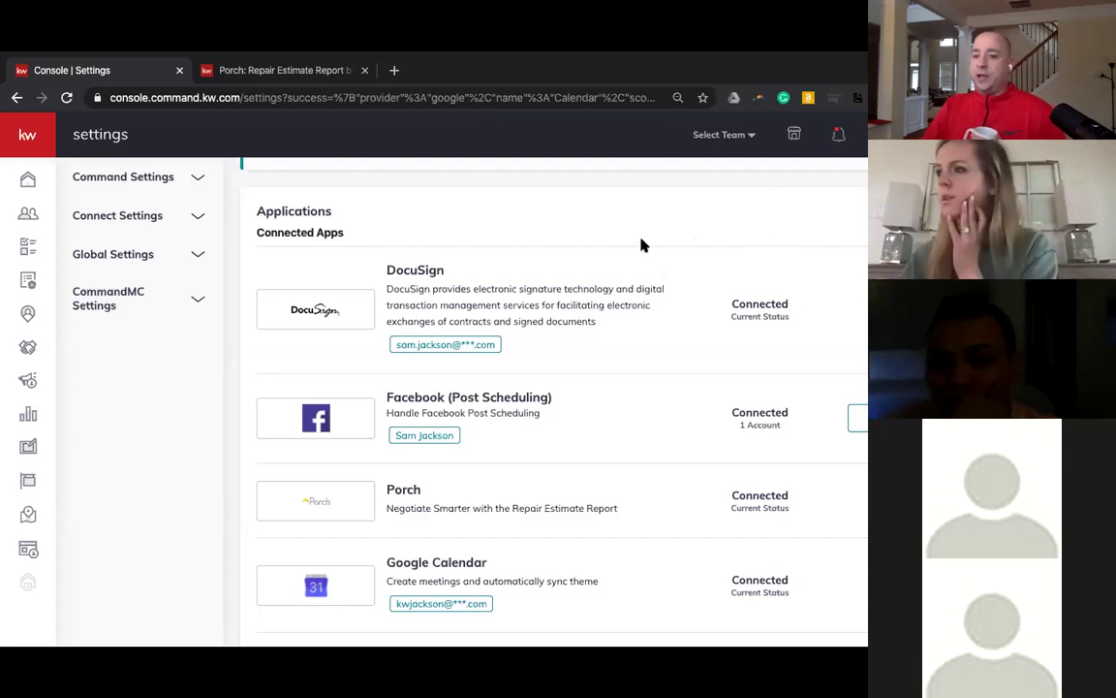
key(alt+f)
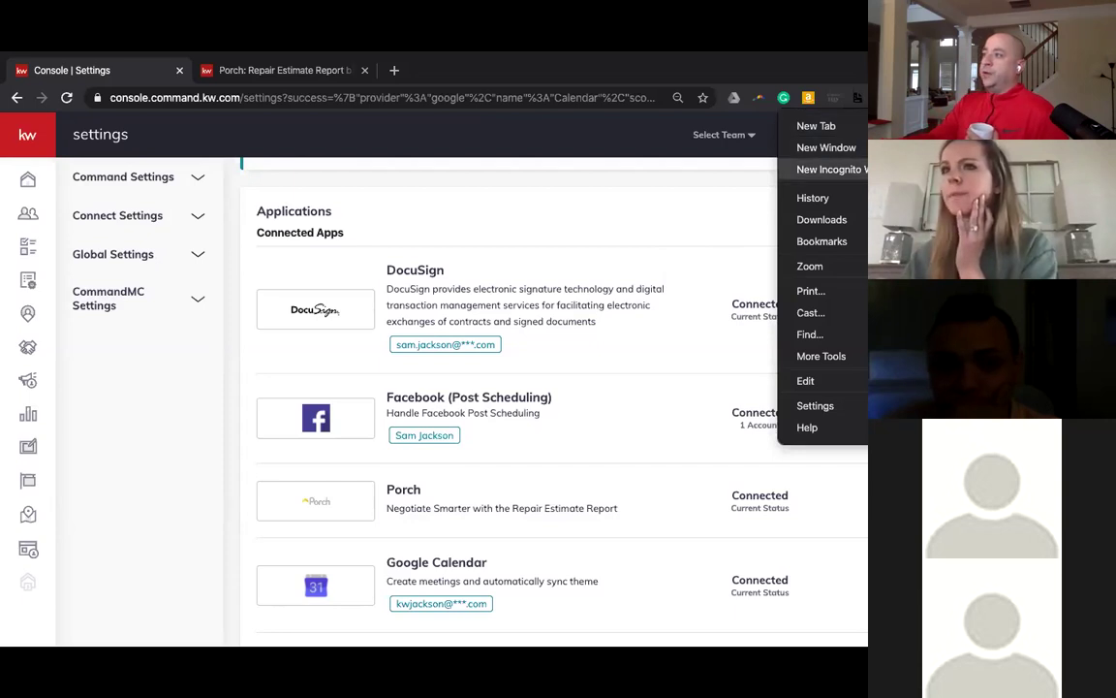
click(623, 213)
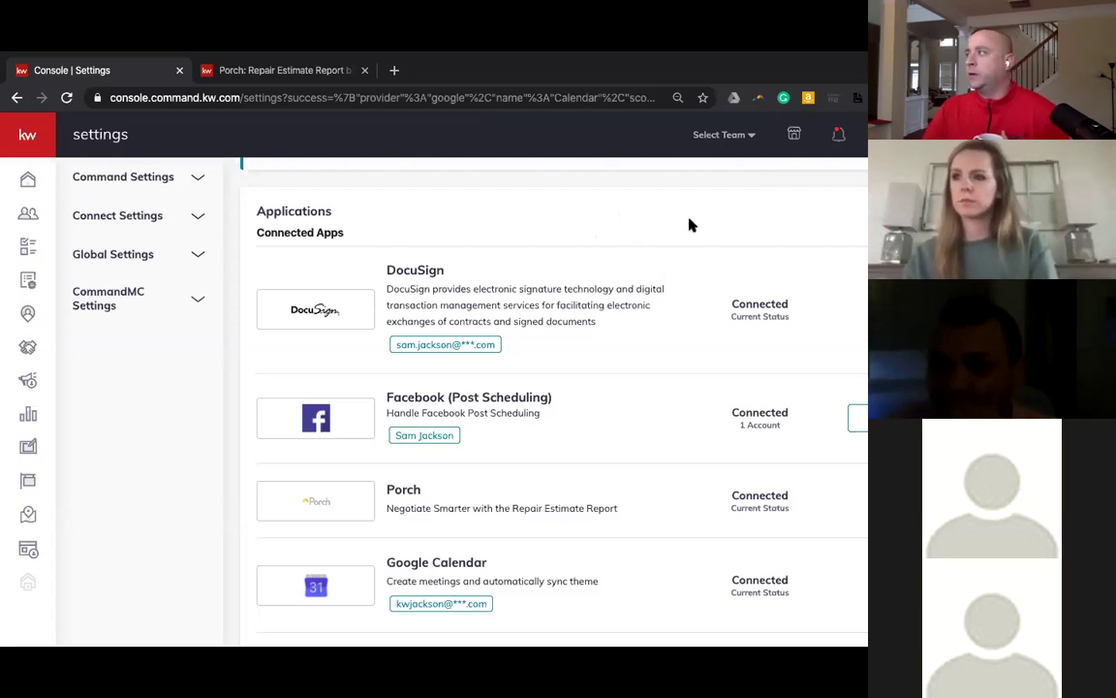
click(877, 98)
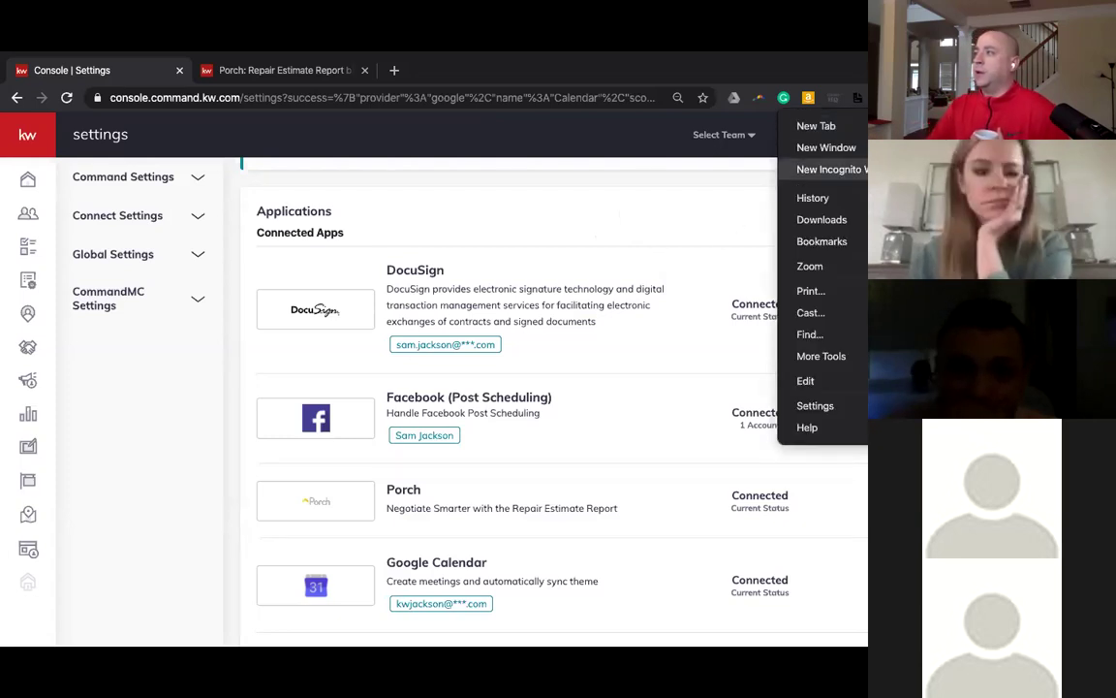
click(663, 217)
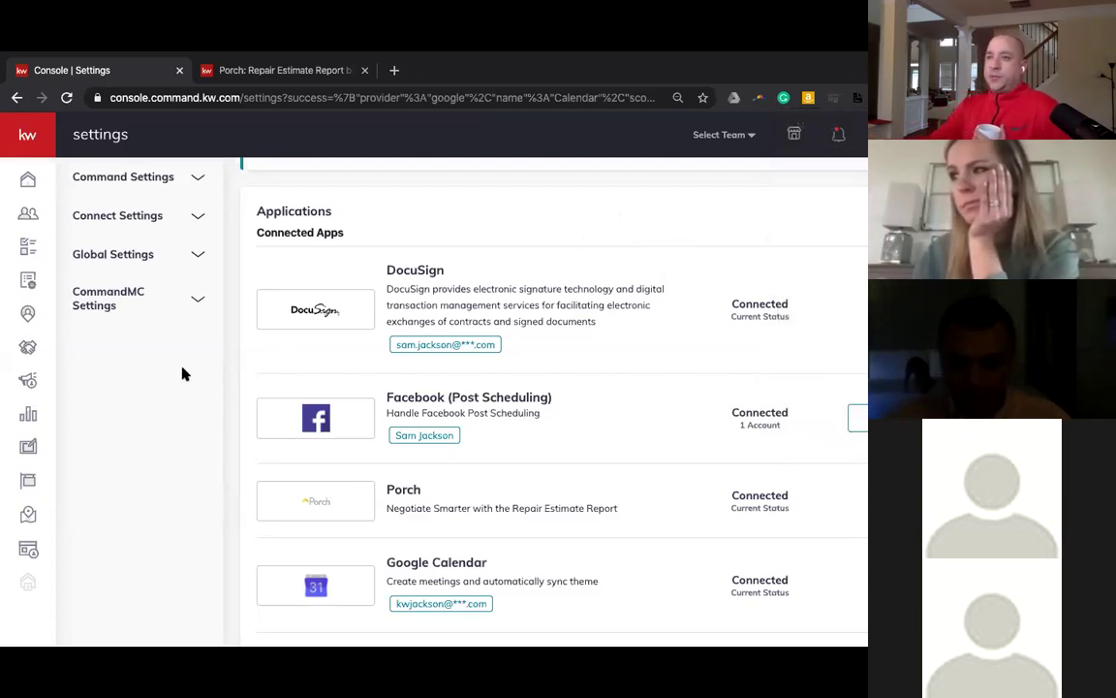
scroll(167, 385, up, 1)
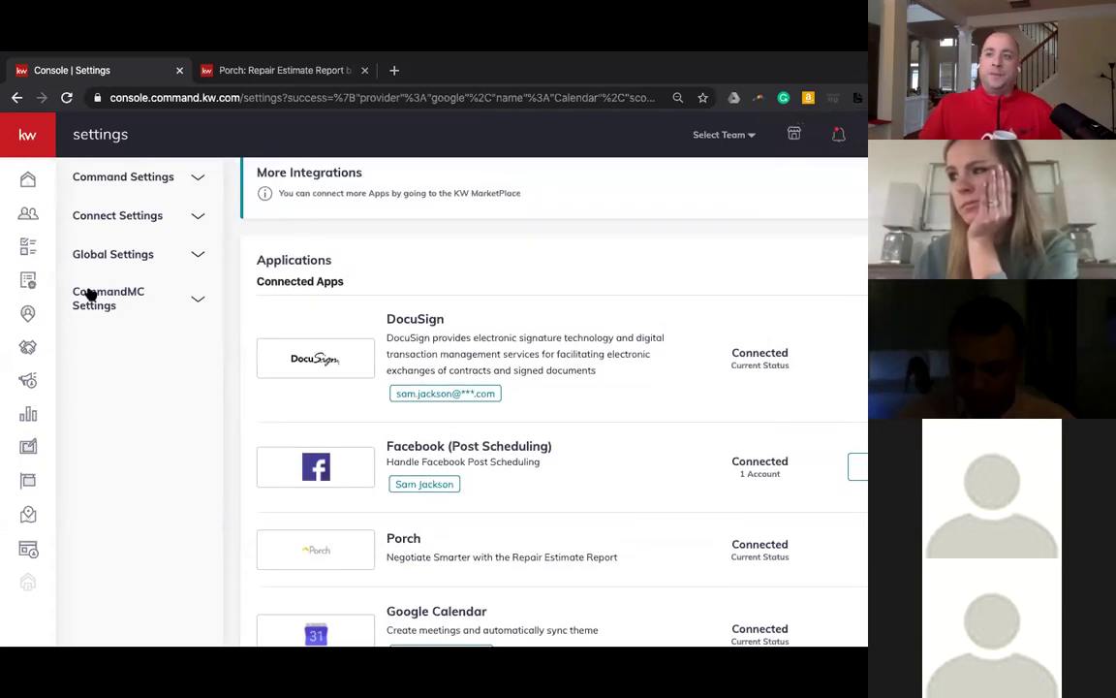
scroll(45, 219, up, 1)
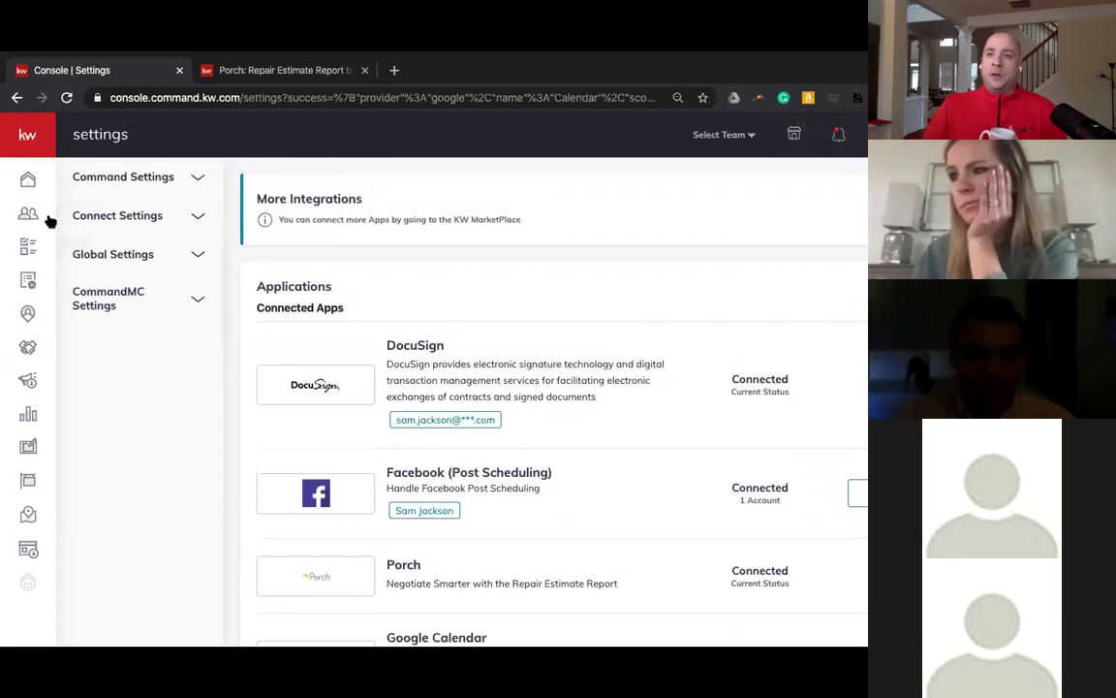
- Expand the sidebar labels, go to Contacts, and open a contact's detail page
click(30, 140)
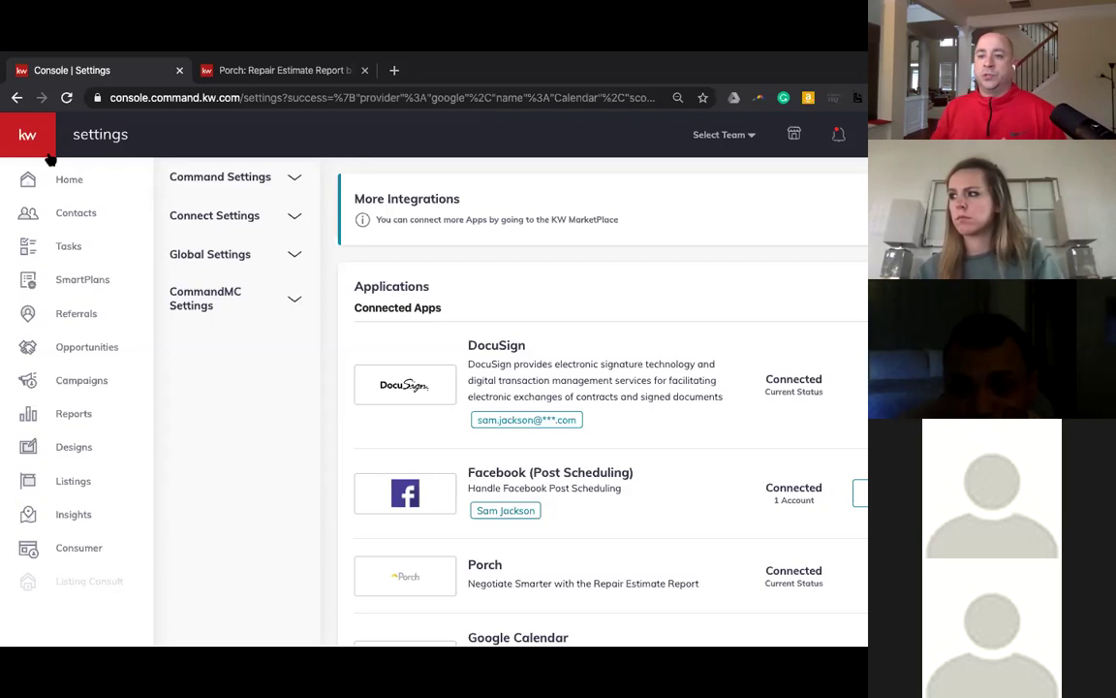
click(71, 217)
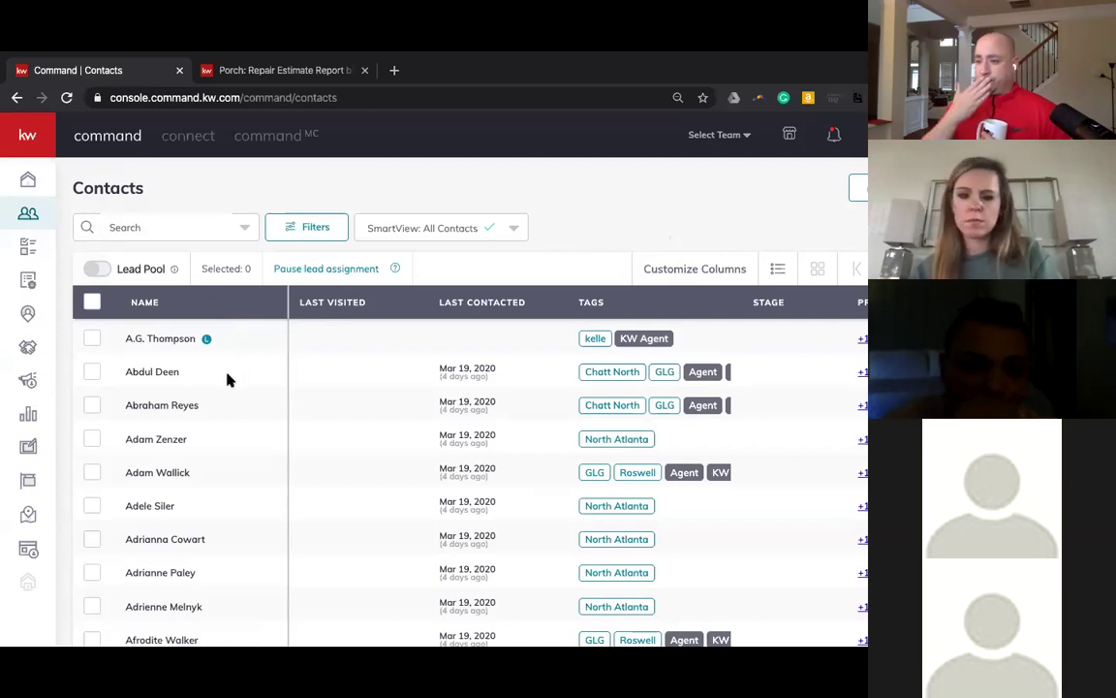
click(155, 439)
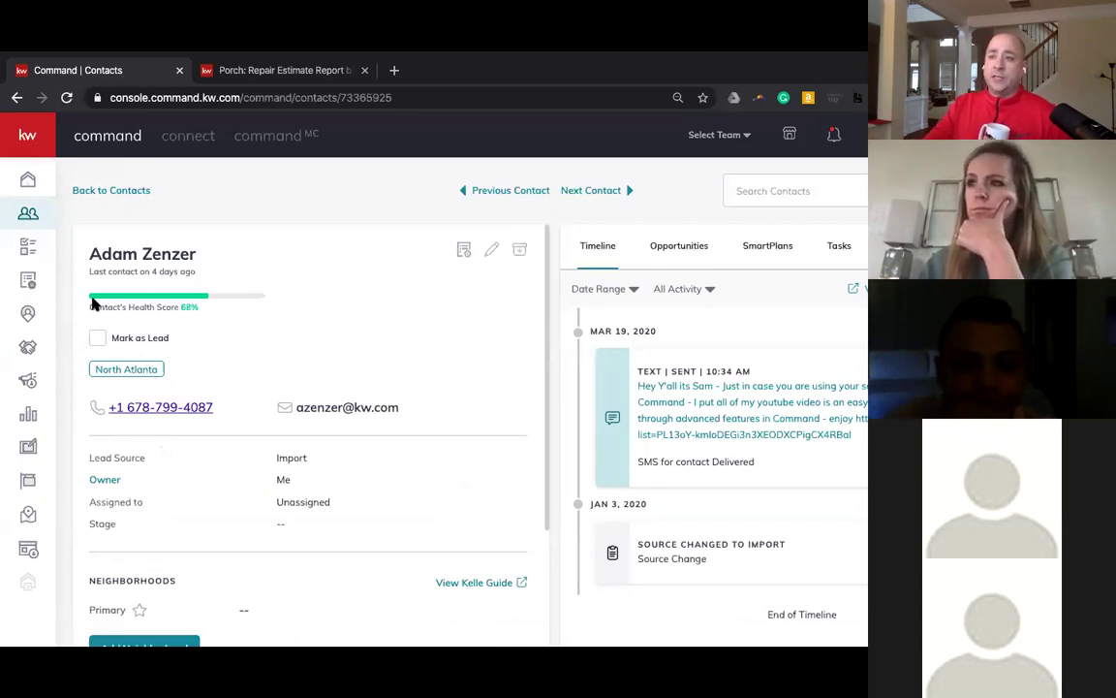
- Look through the contact's details and its Opportunities, SmartPlans and Tasks tabs
scroll(147, 304, down, 5)
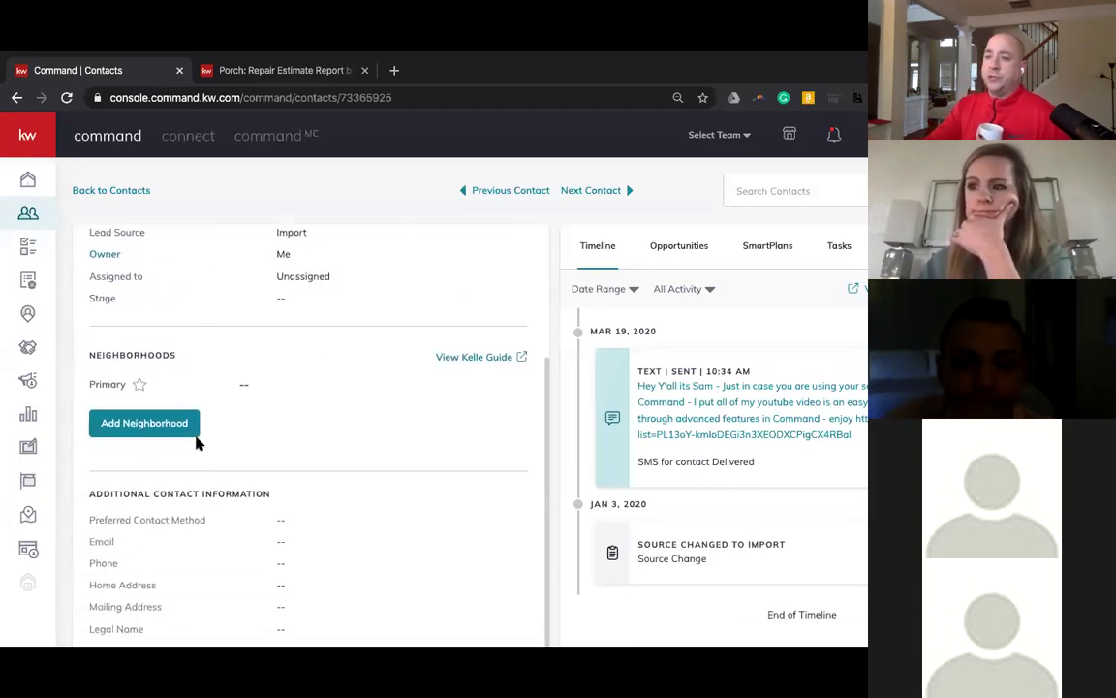
scroll(210, 441, down, 5)
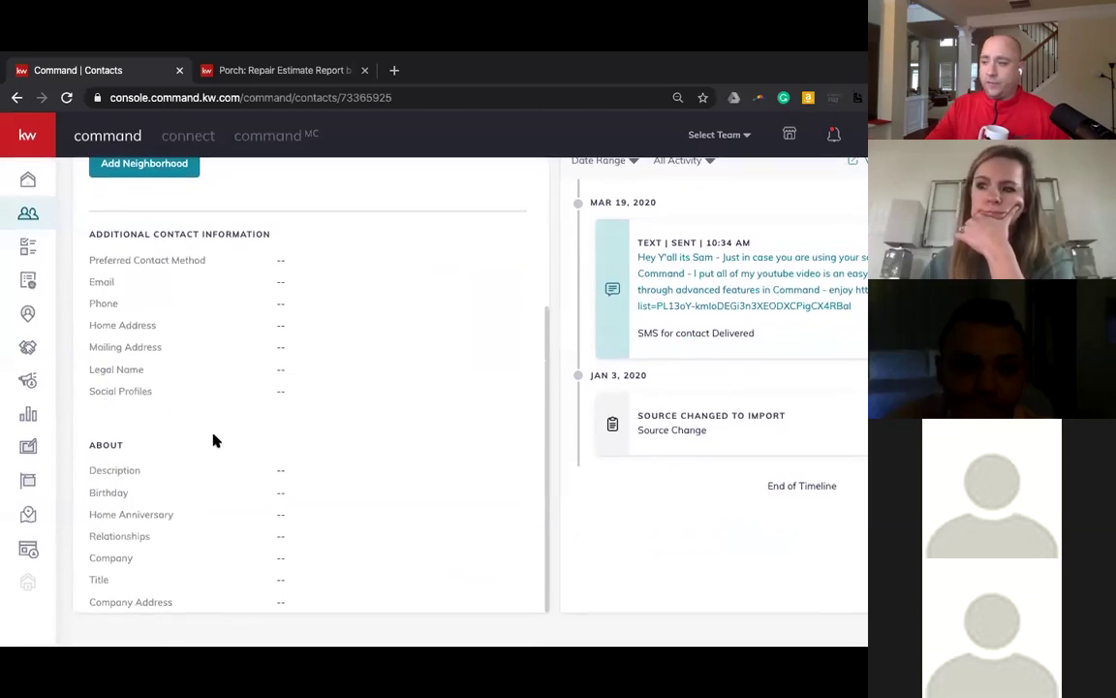
scroll(249, 444, up, 10)
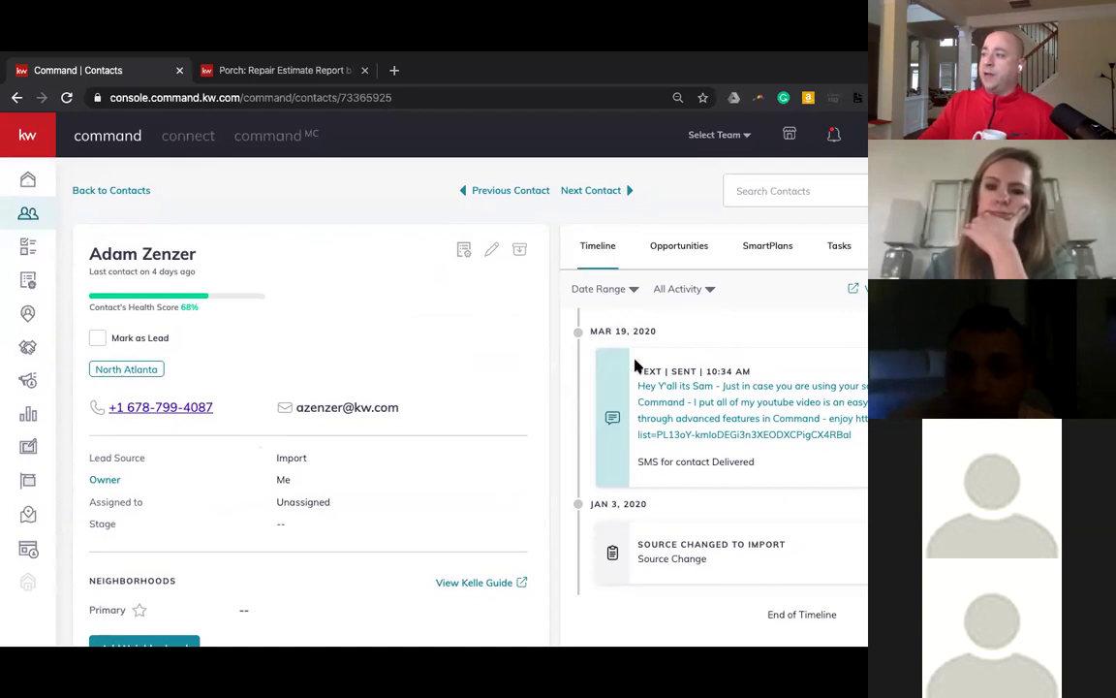
click(679, 250)
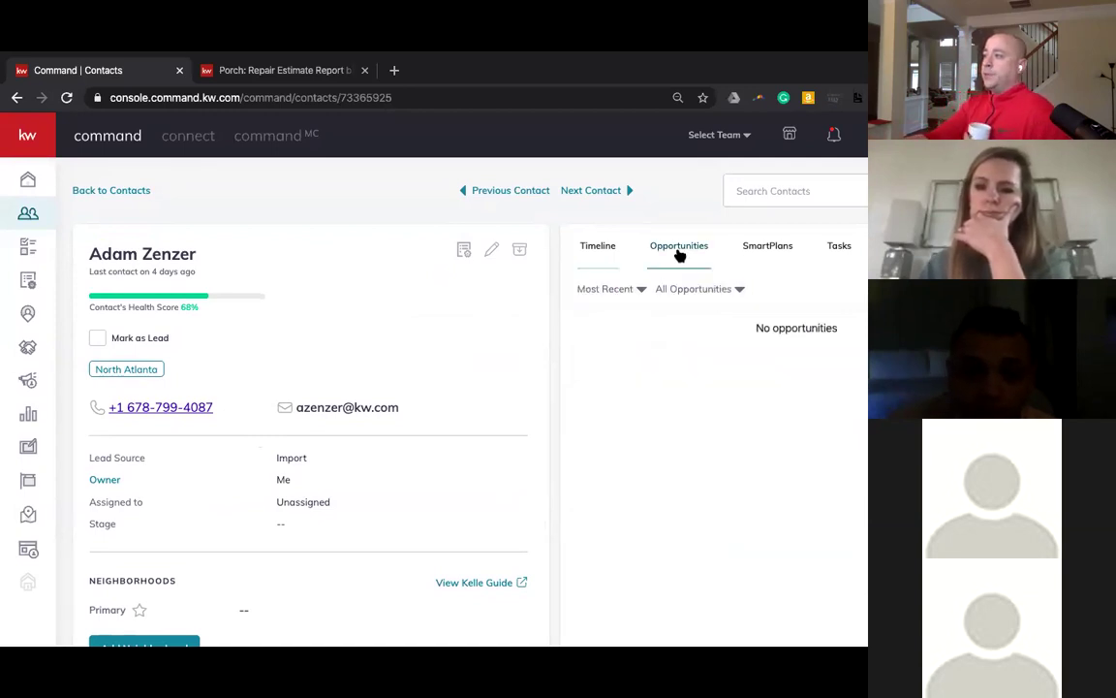
click(764, 249)
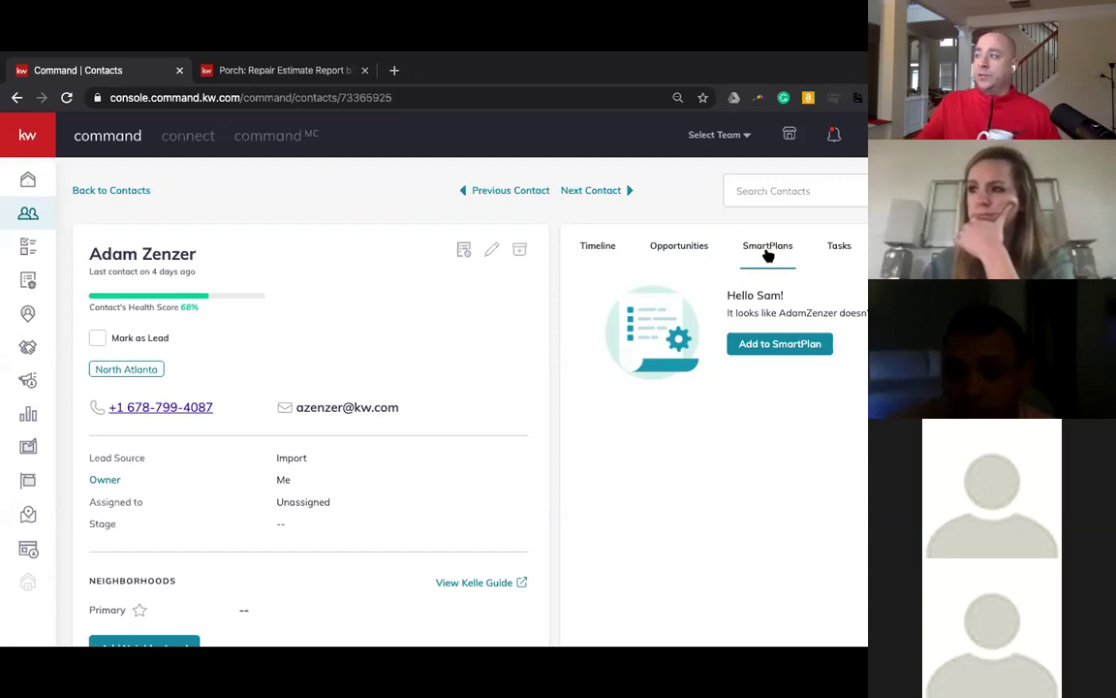
click(840, 247)
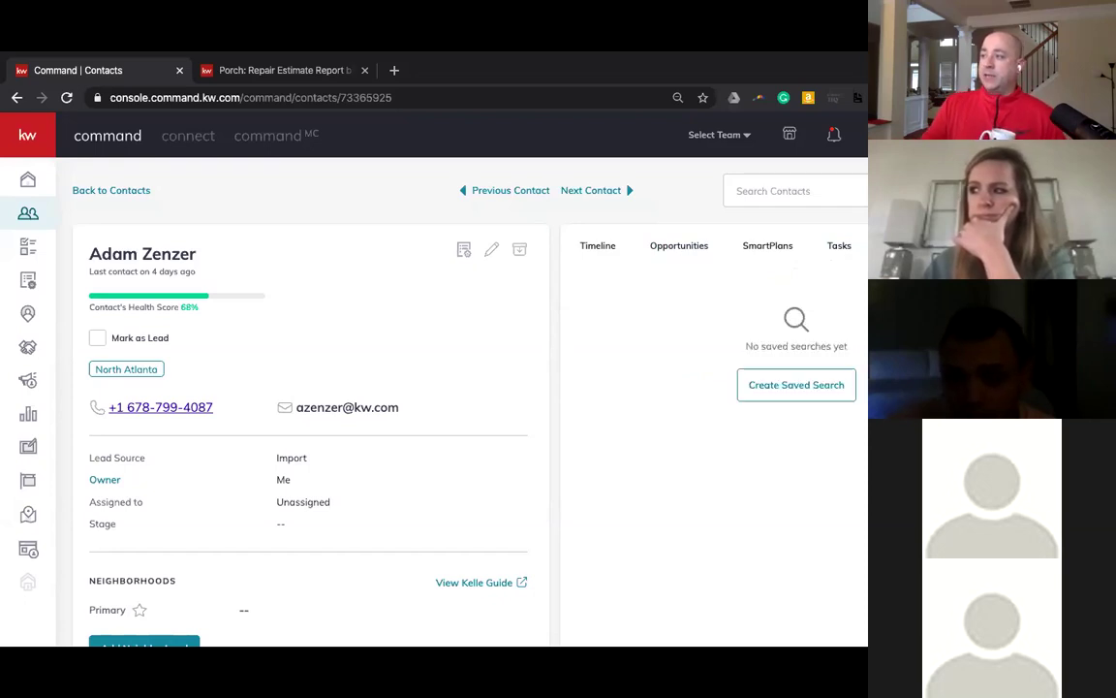
- Start a saved search for the contact, cancel it, and return to the Contacts list
click(804, 383)
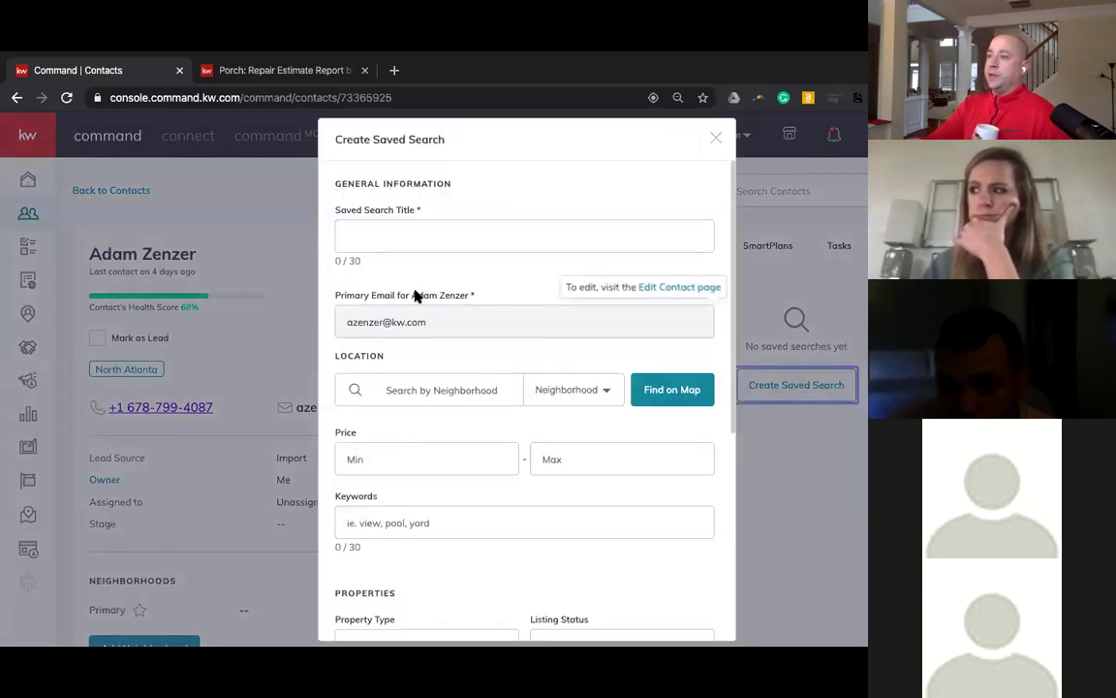
scroll(514, 376, down, 1)
scroll(513, 378, down, 3)
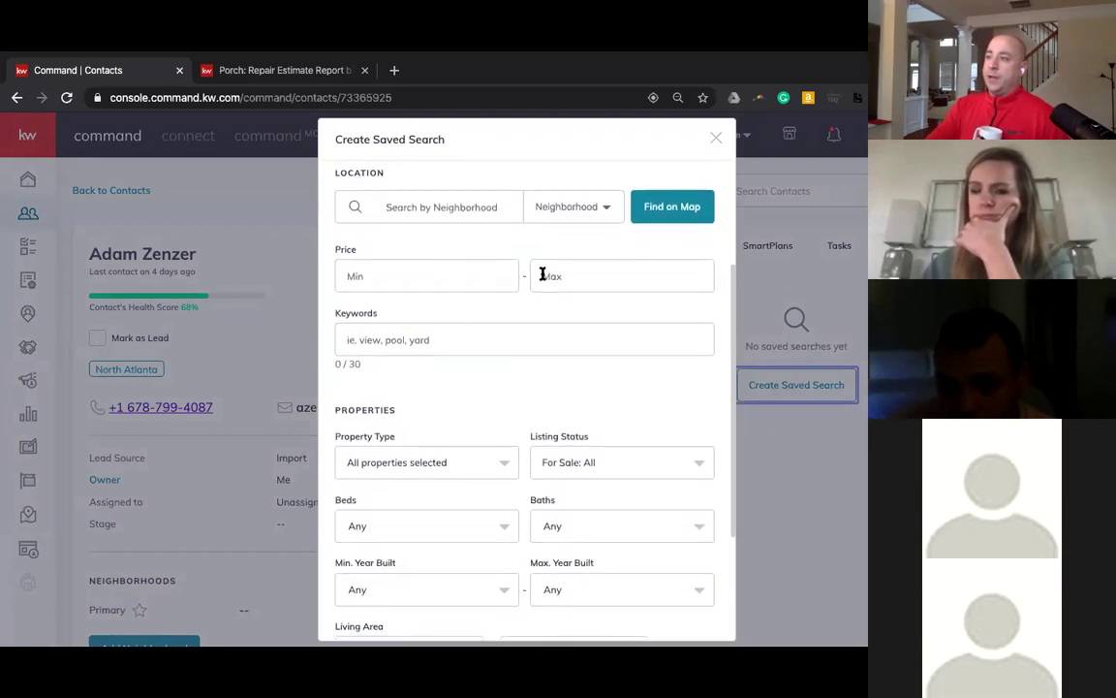
scroll(475, 376, down, 4)
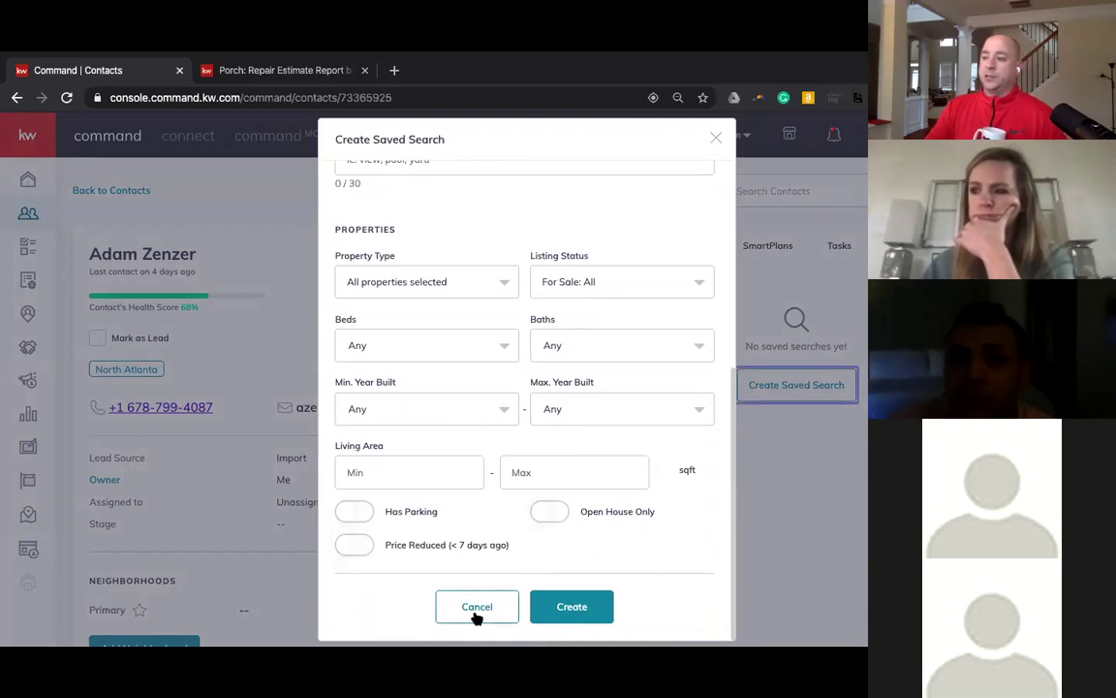
click(477, 611)
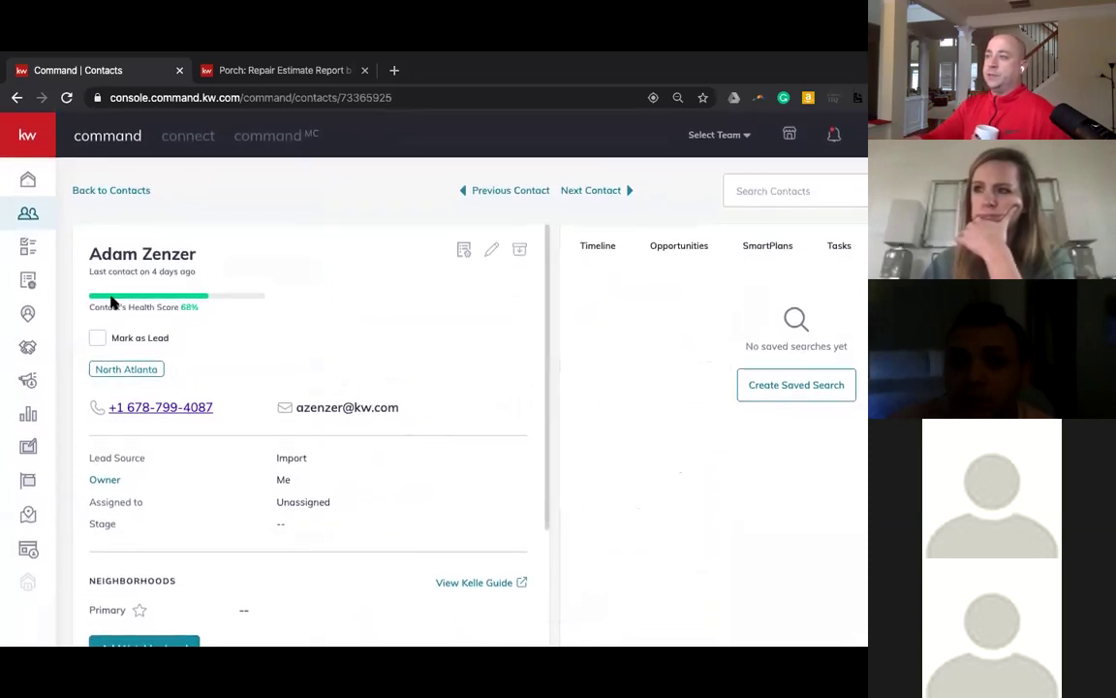
click(22, 213)
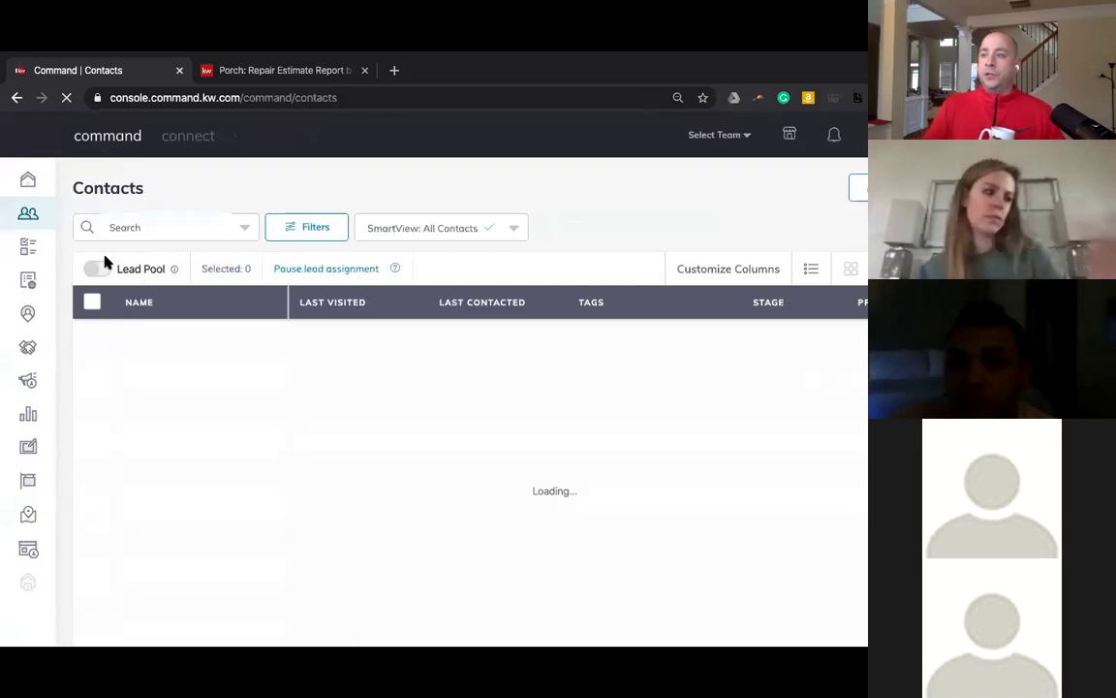
- Select all ten contacts, review and dismiss the Select Bulk Action options, then go to Tasks
click(92, 302)
click(339, 267)
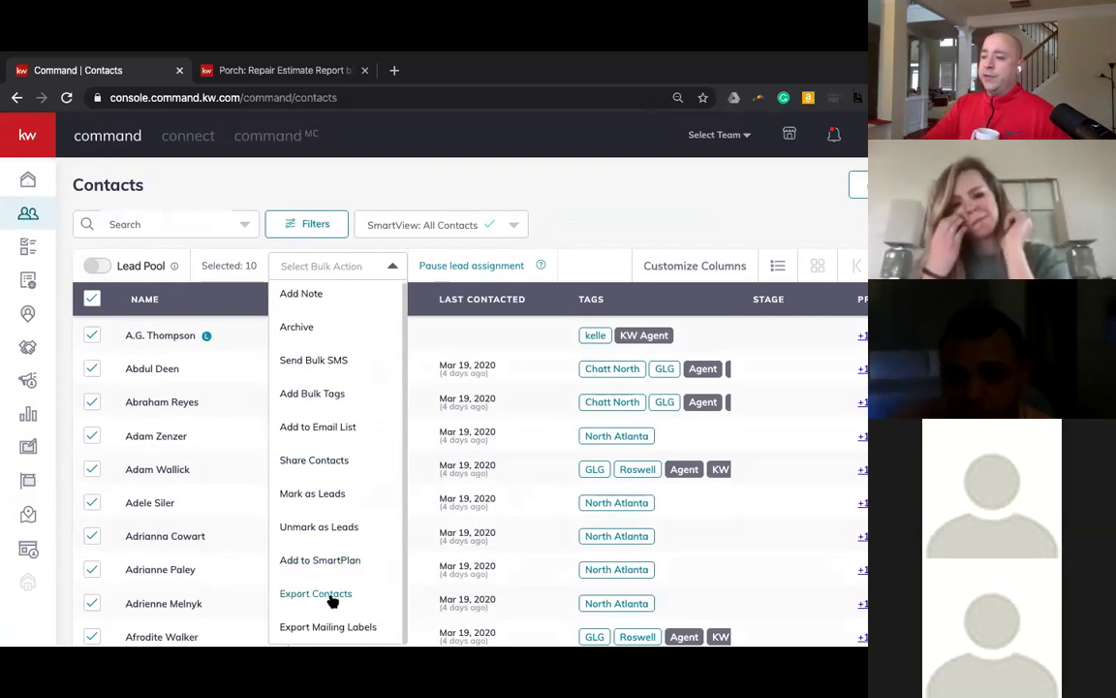
scroll(321, 627, down, 1)
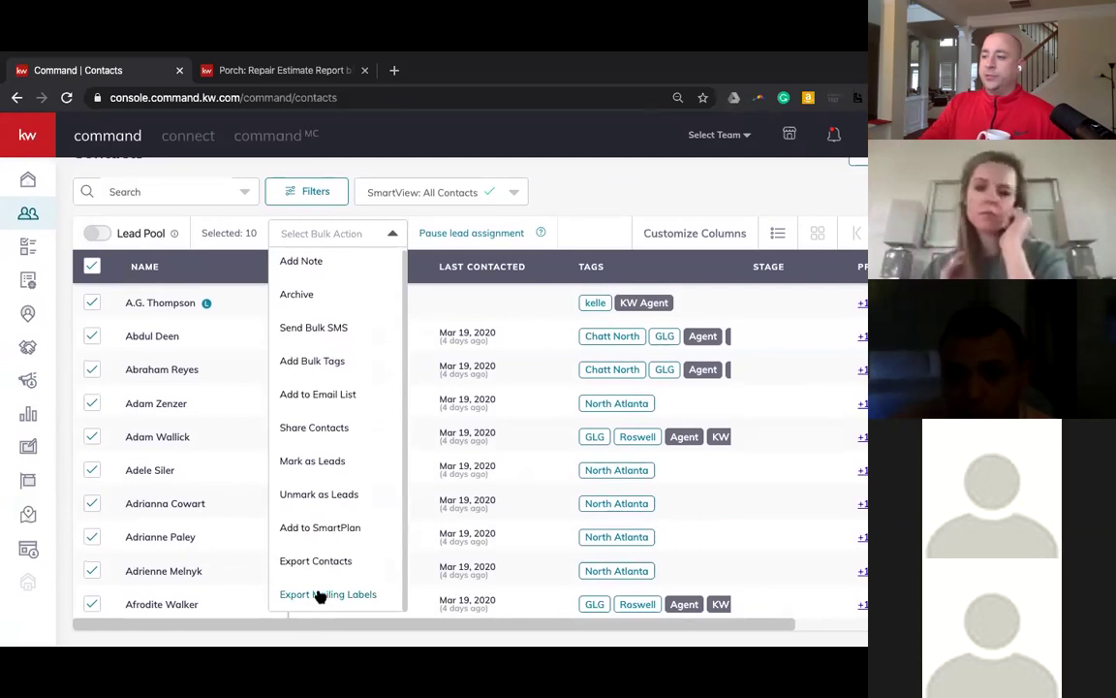
scroll(292, 573, up, 1)
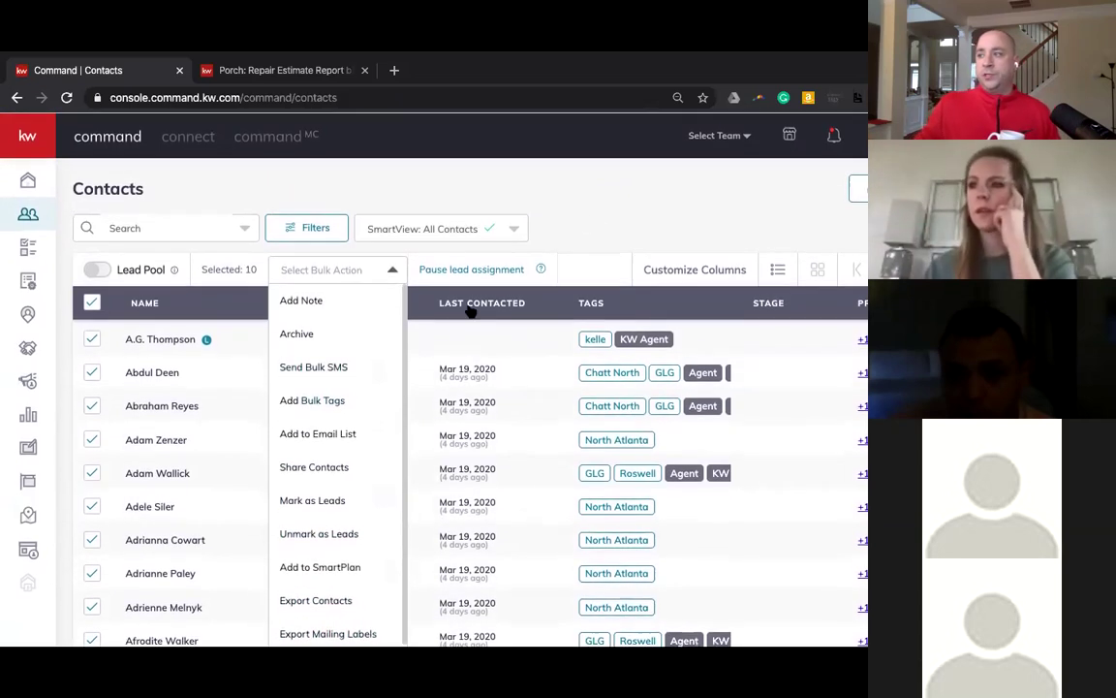
click(625, 206)
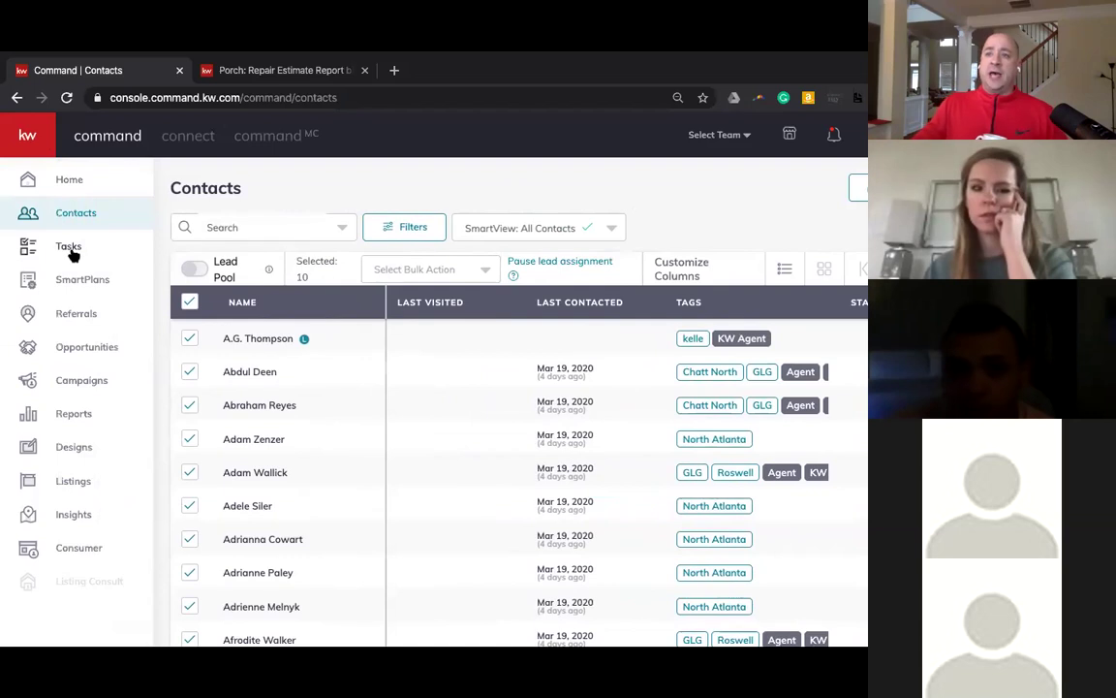
click(72, 250)
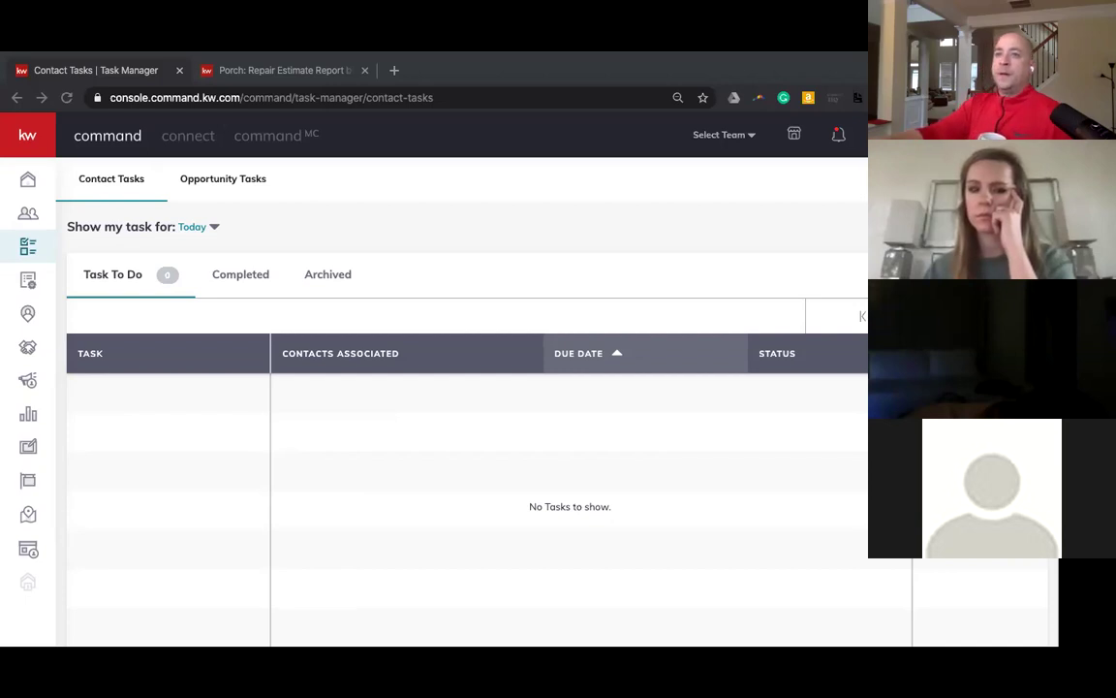
- Go back to the All Contacts list after seeing no tasks due today
click(32, 213)
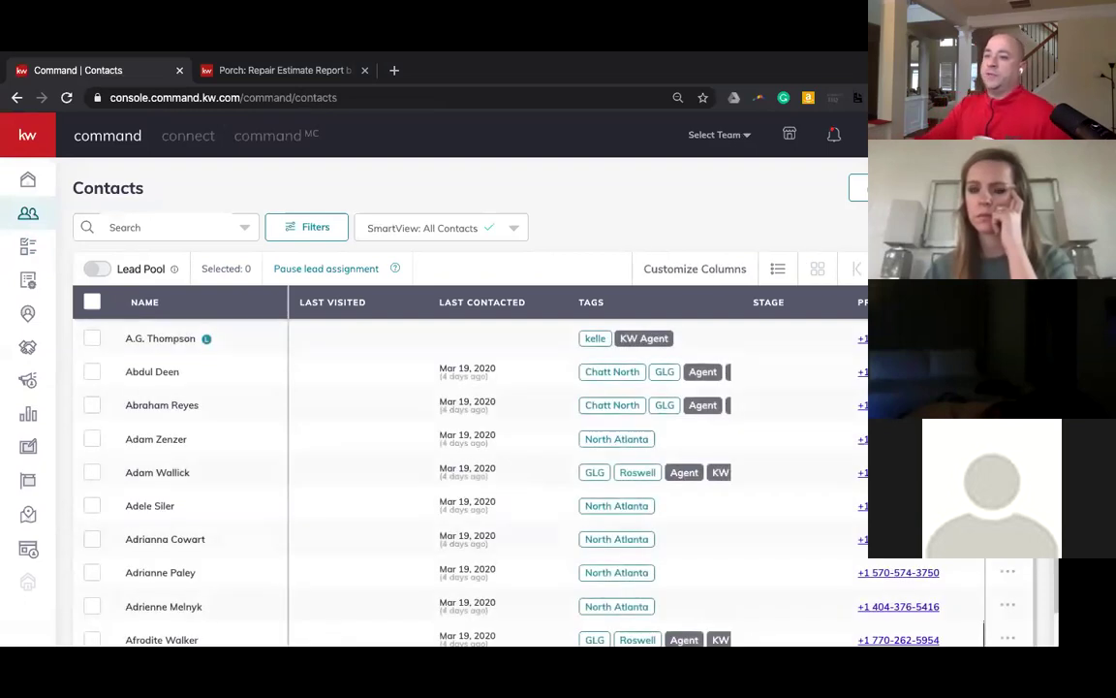
- Log a Call activity described 'vhgvhgvghvhvh' on a contact's timeline, then go to Tasks
click(153, 441)
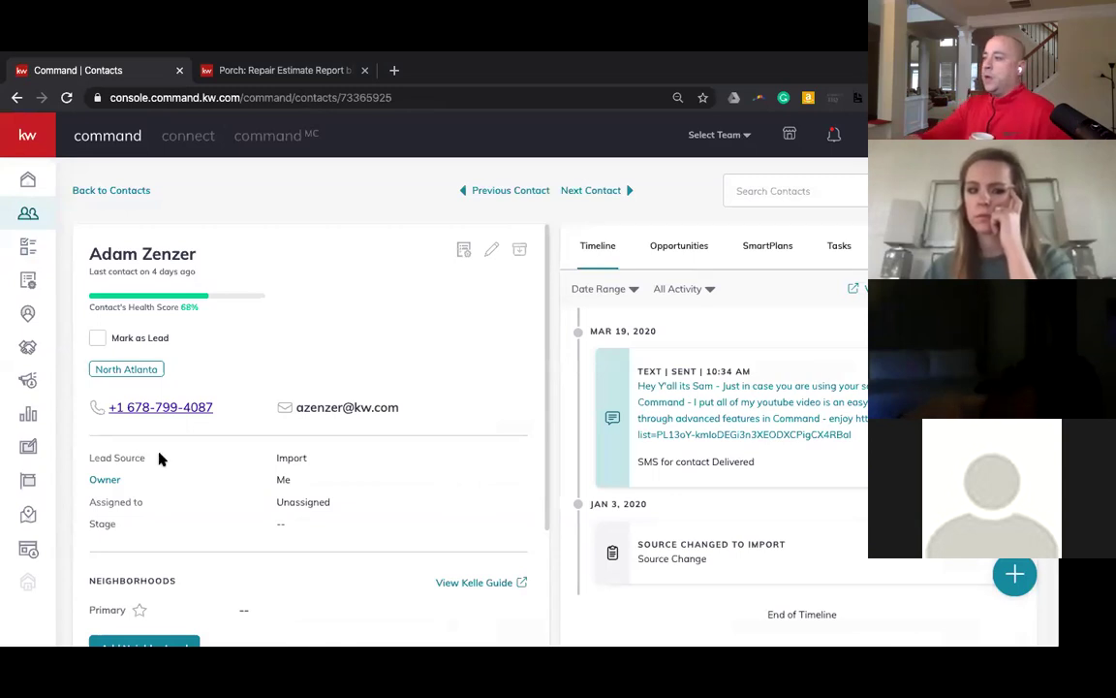
click(1015, 574)
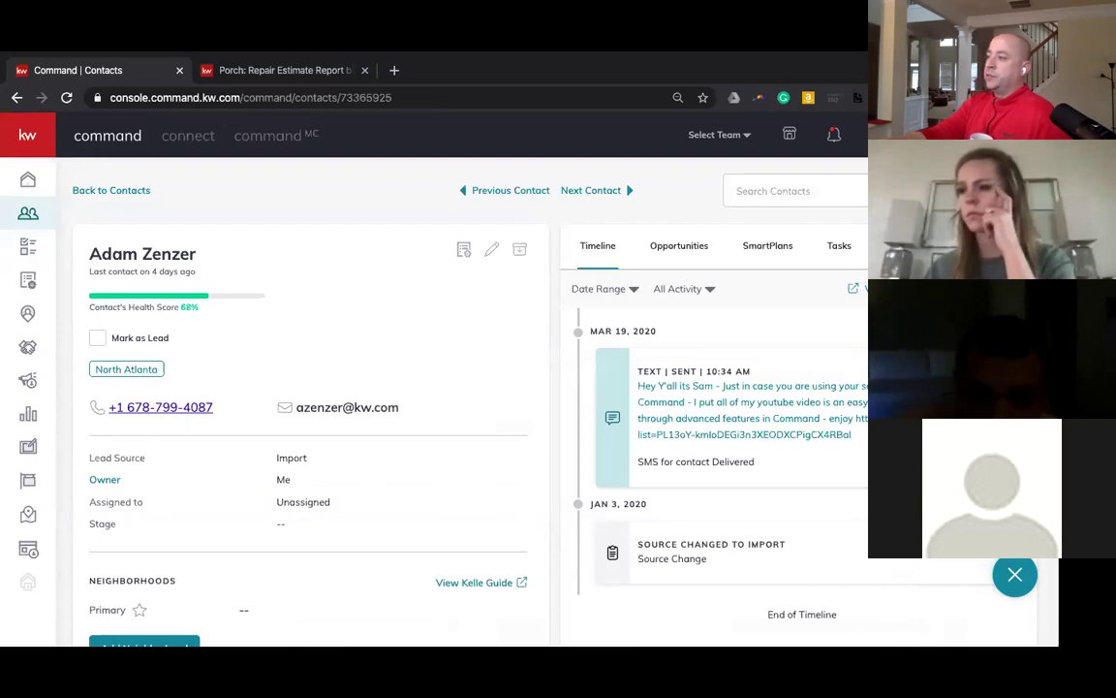
click(1015, 504)
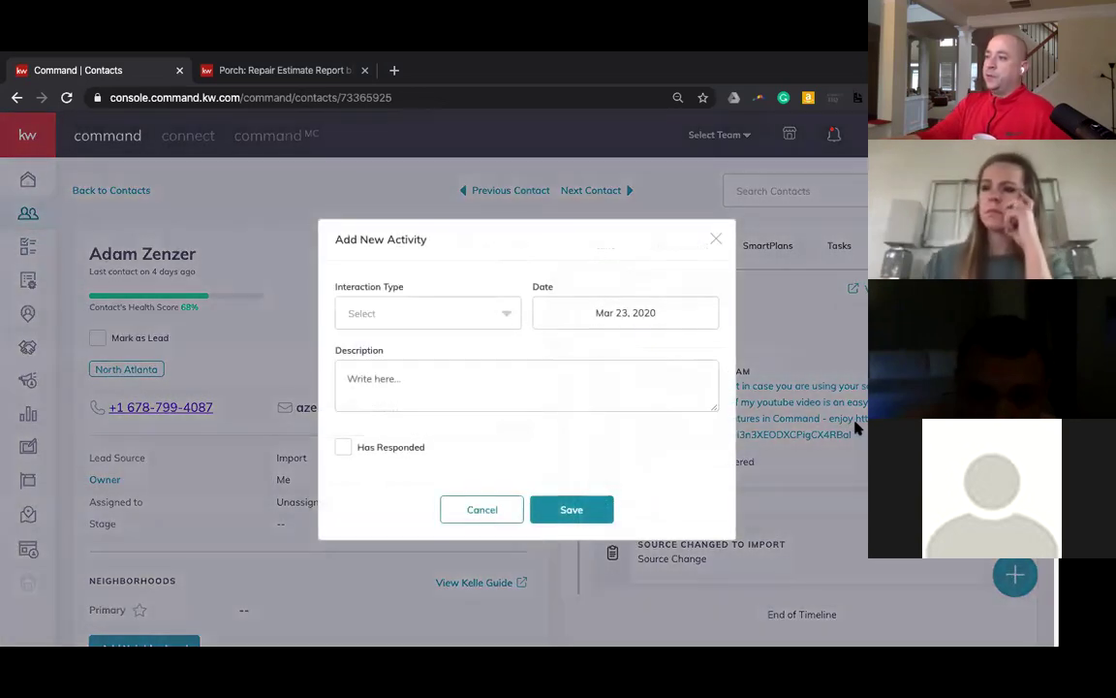
click(441, 311)
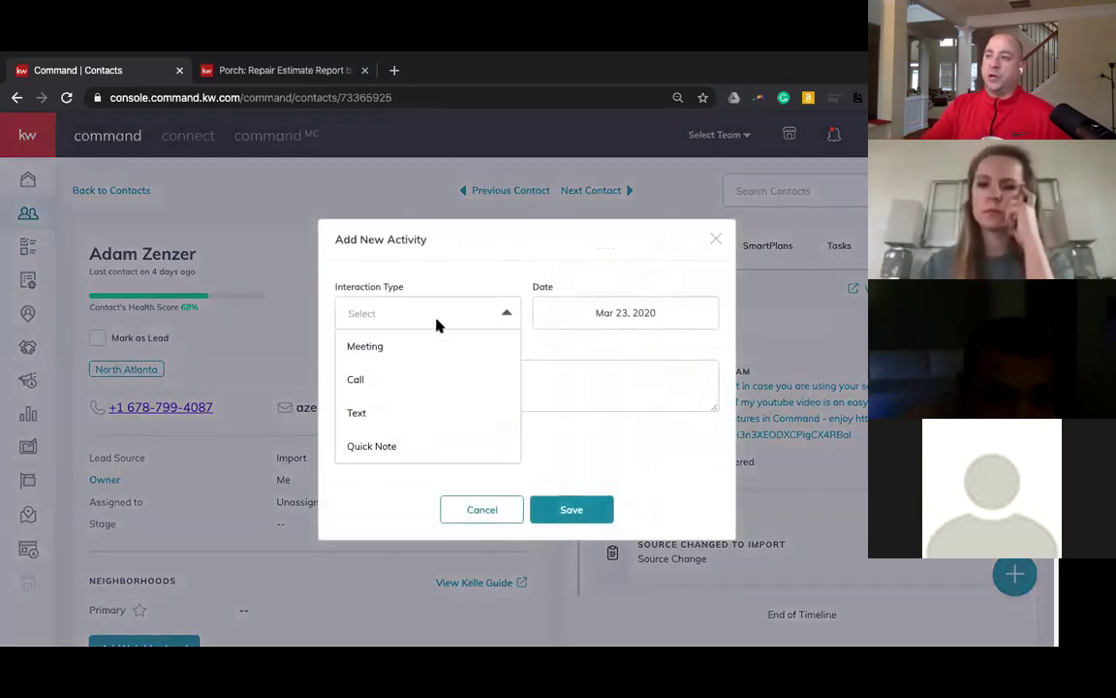
click(432, 381)
click(441, 378)
text(vhgvhgvghvhvhjv)
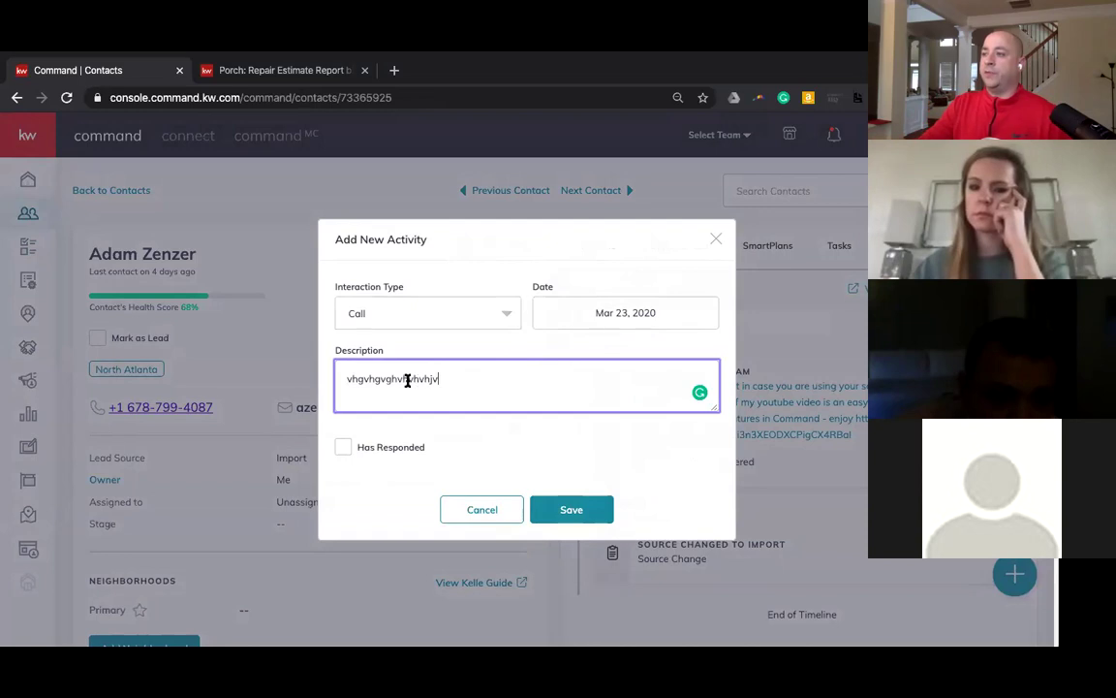
click(571, 508)
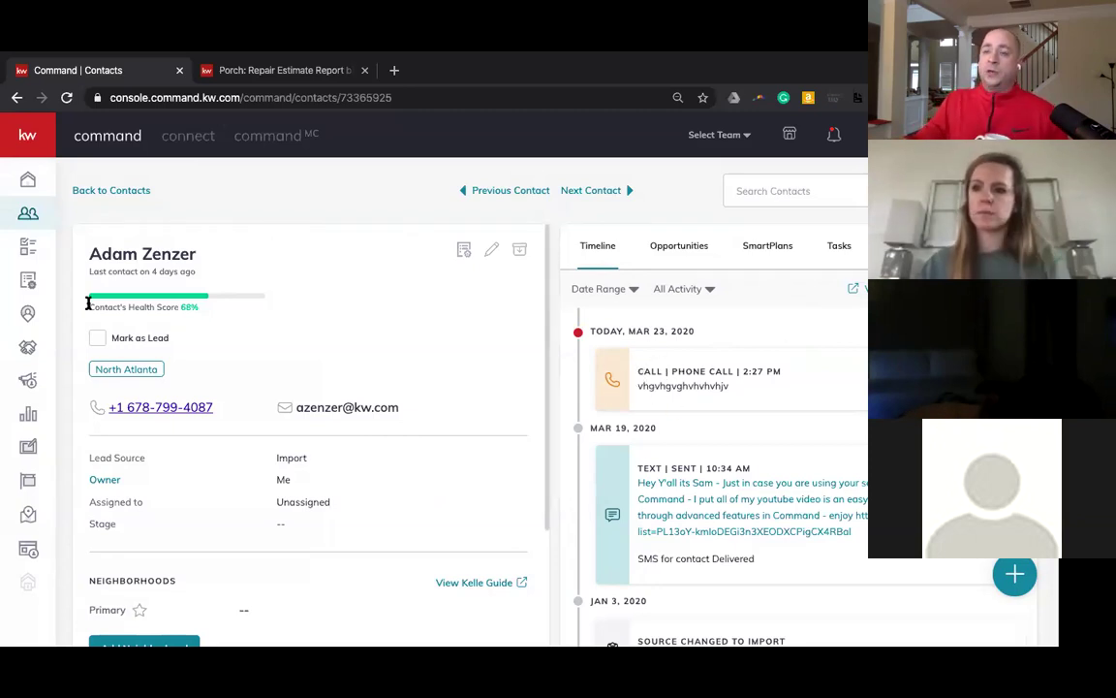
click(30, 246)
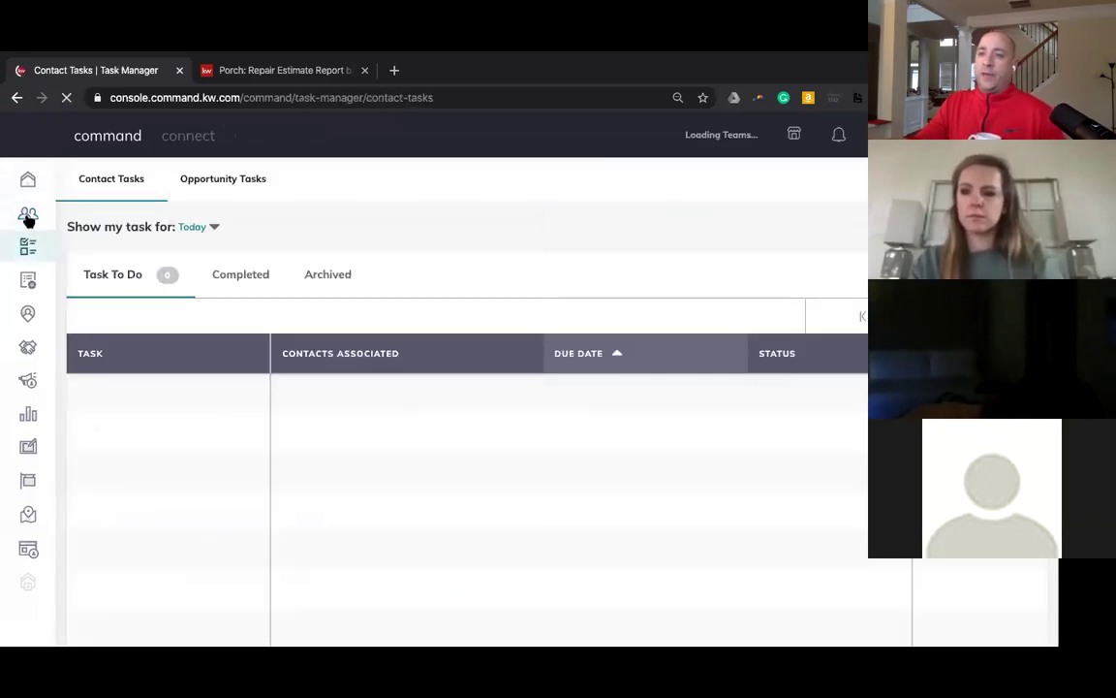
- Return to Contacts and sort by Last Contacted, oldest first (starting Feb 19, 2020)
click(28, 214)
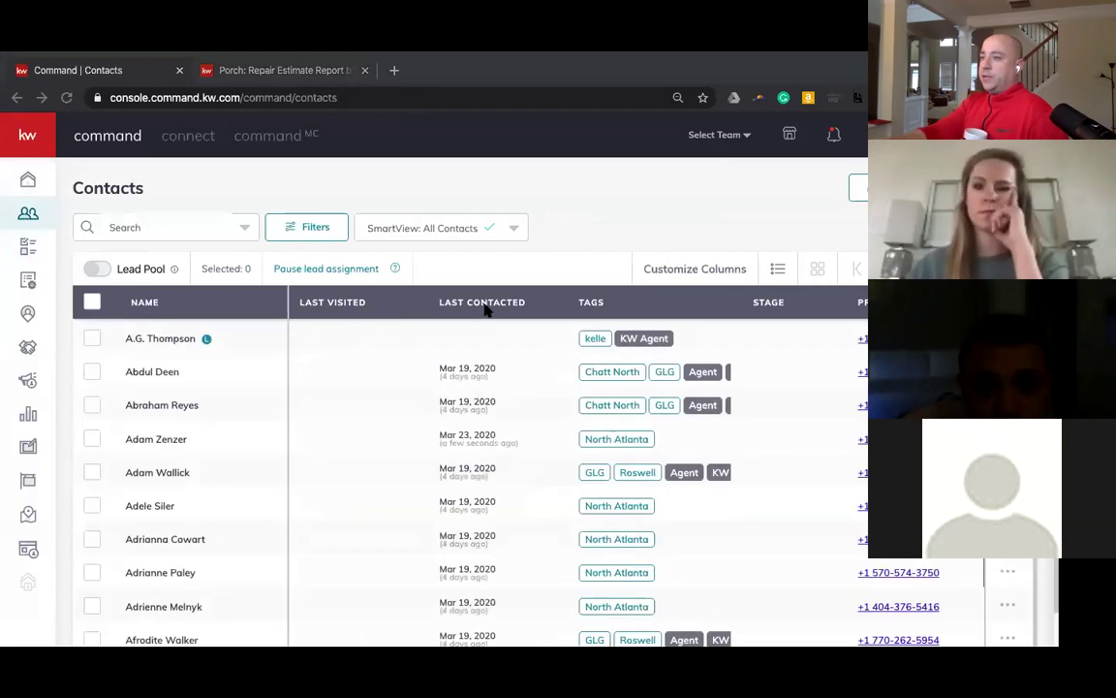
click(485, 302)
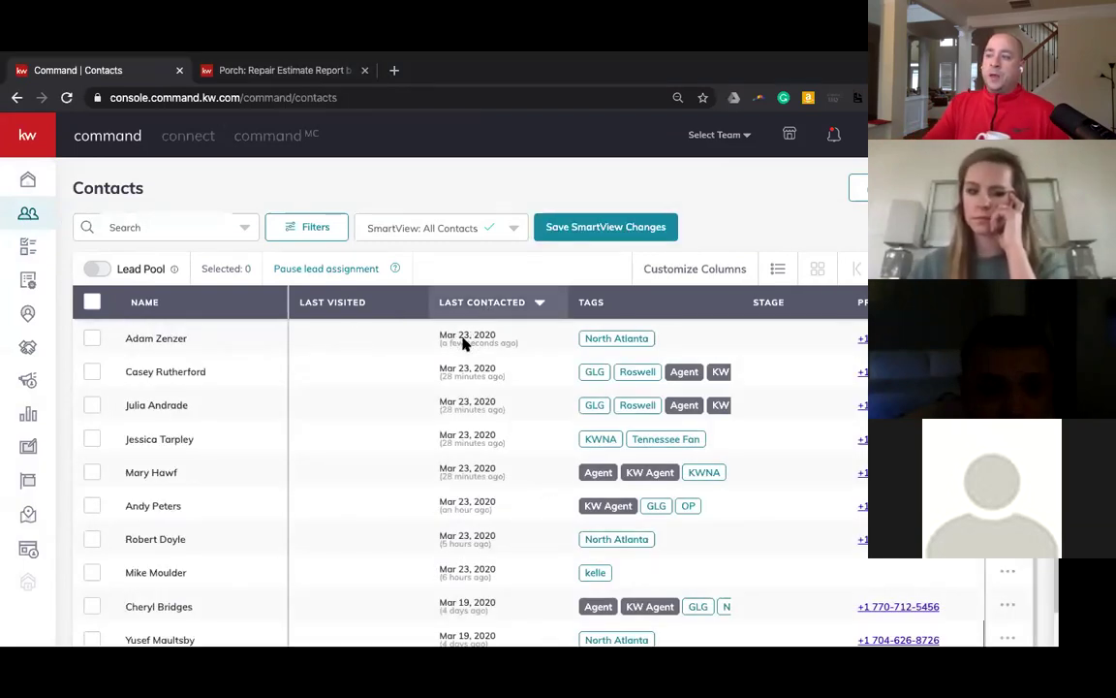
click(487, 309)
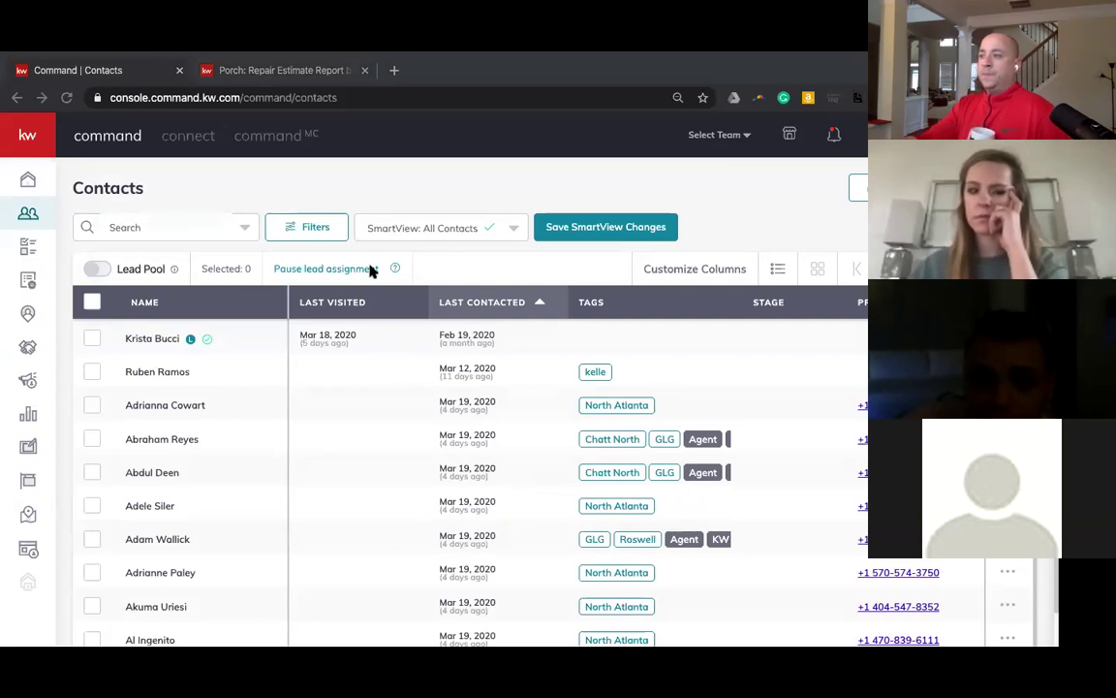
- Open the top contact and start a new activity dated March 22
click(142, 338)
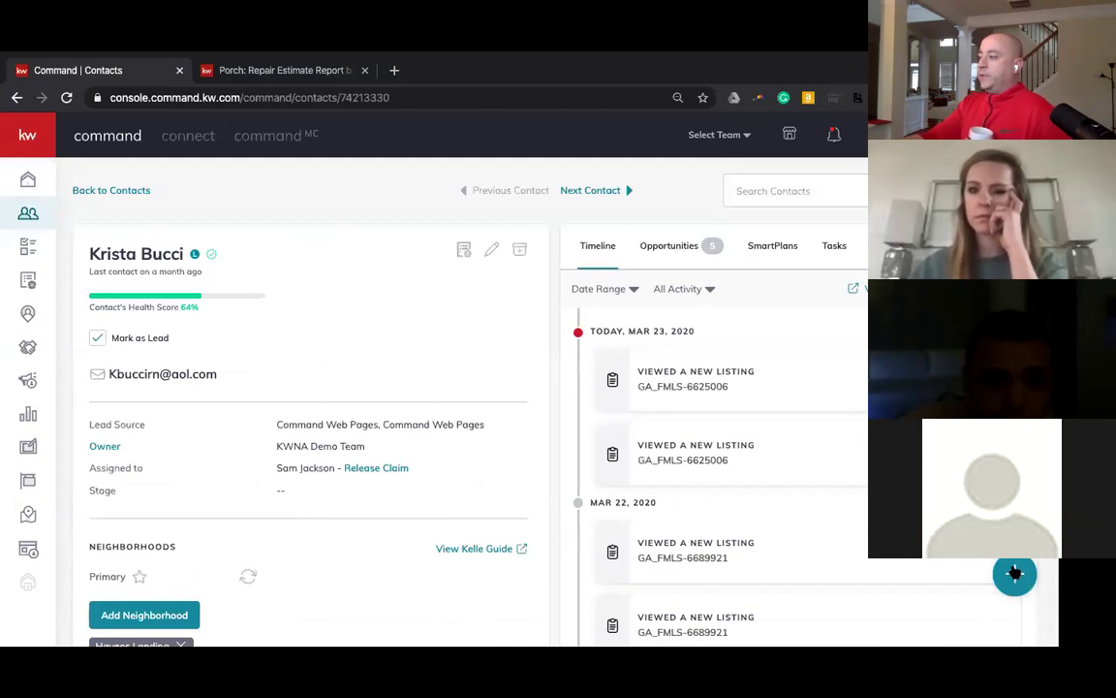
click(914, 517)
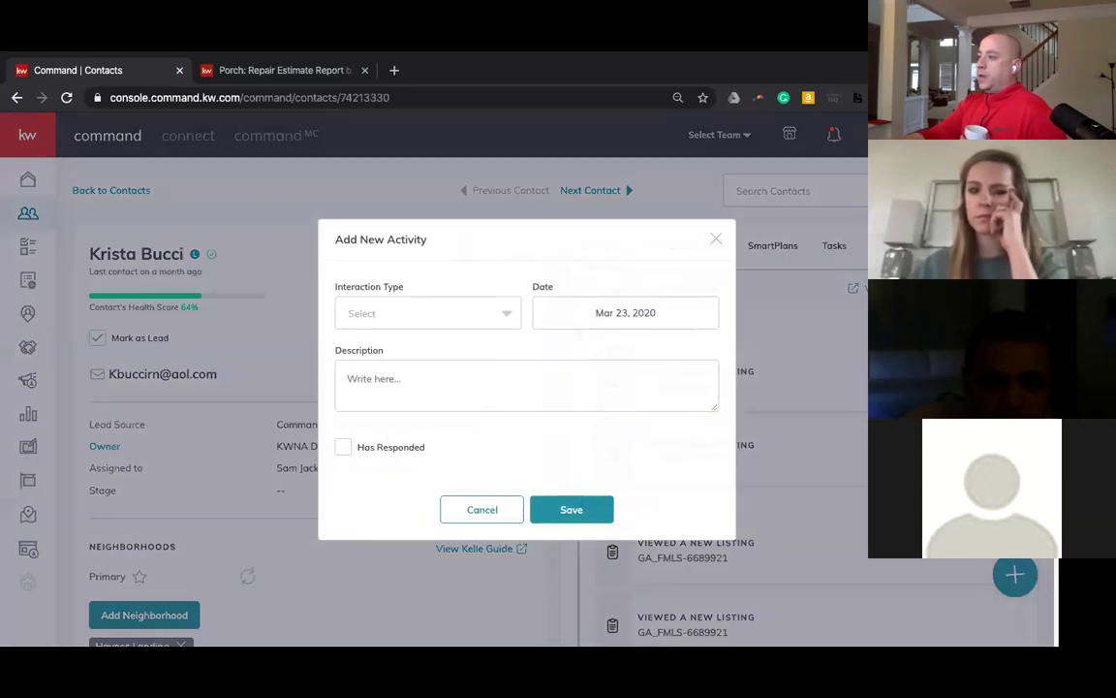
click(625, 316)
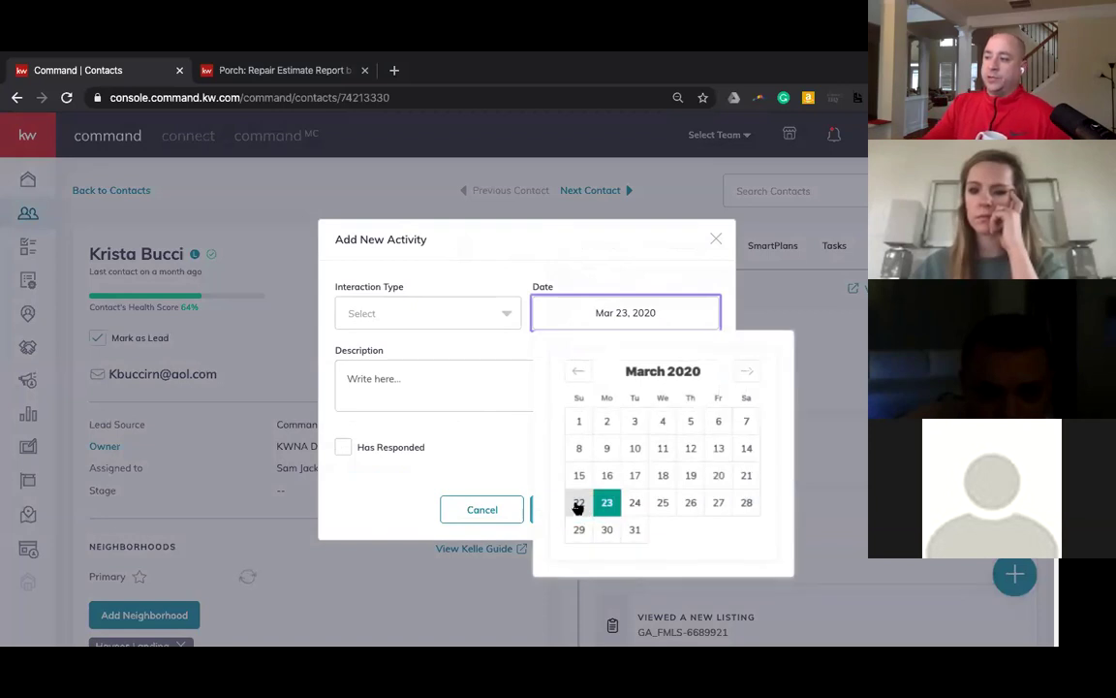
click(578, 504)
- Recheck the date, discard the unsaved activity form, and go to the task manager
click(624, 318)
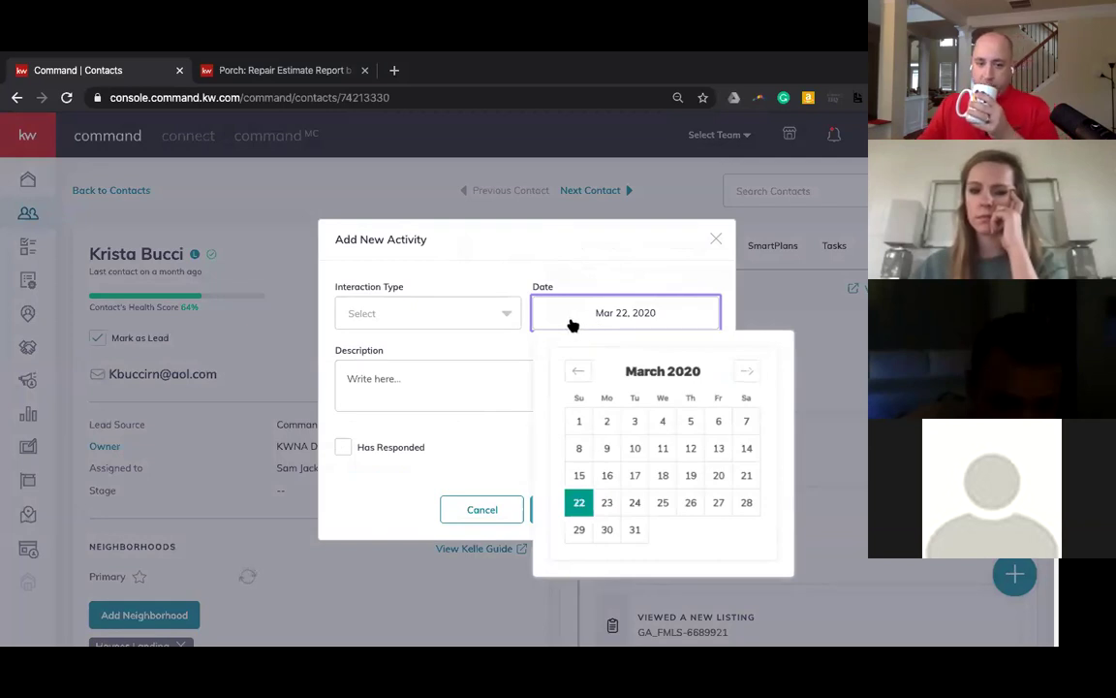
click(716, 238)
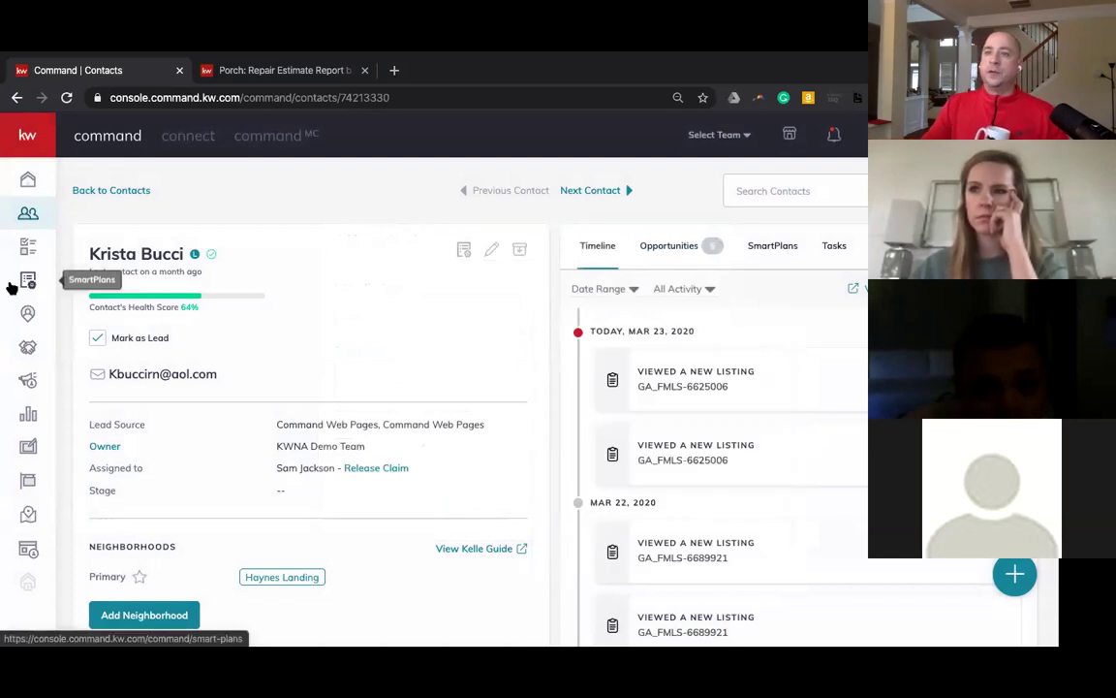
click(27, 247)
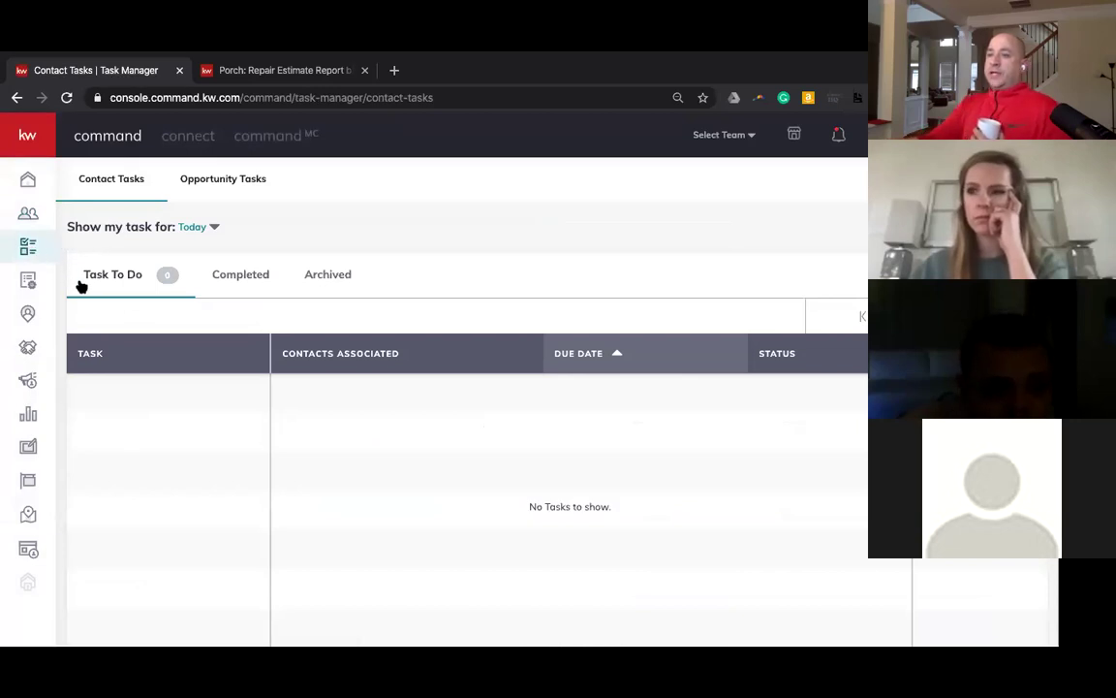
- Switch the task list from Today to All Time and start a blank New Task
click(196, 229)
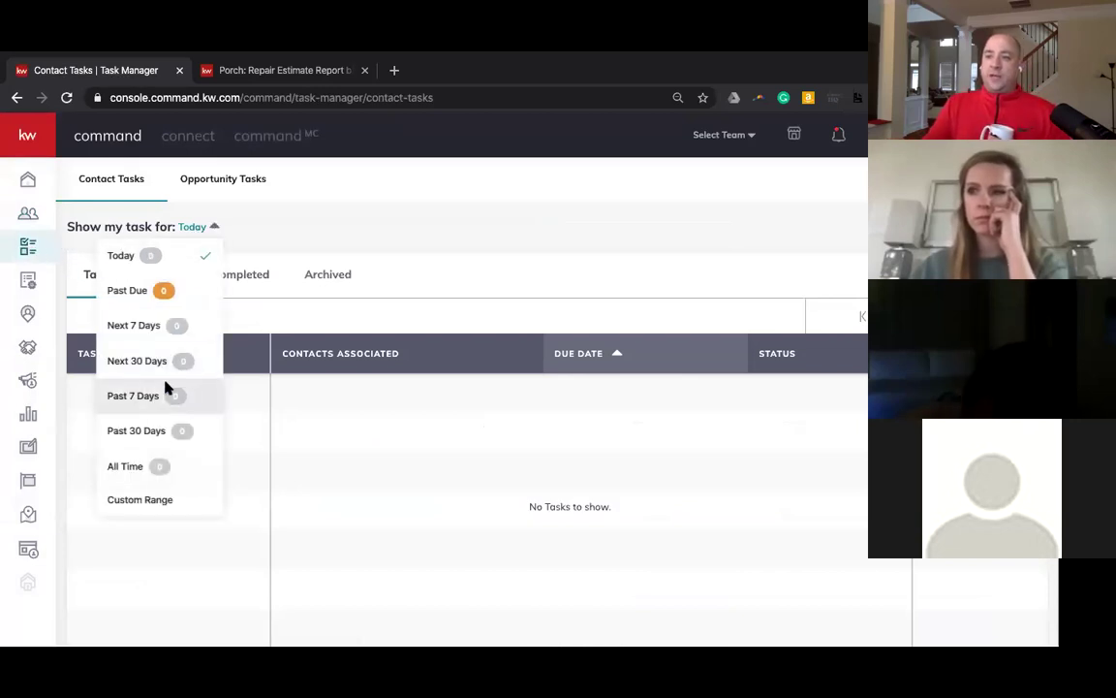
click(136, 463)
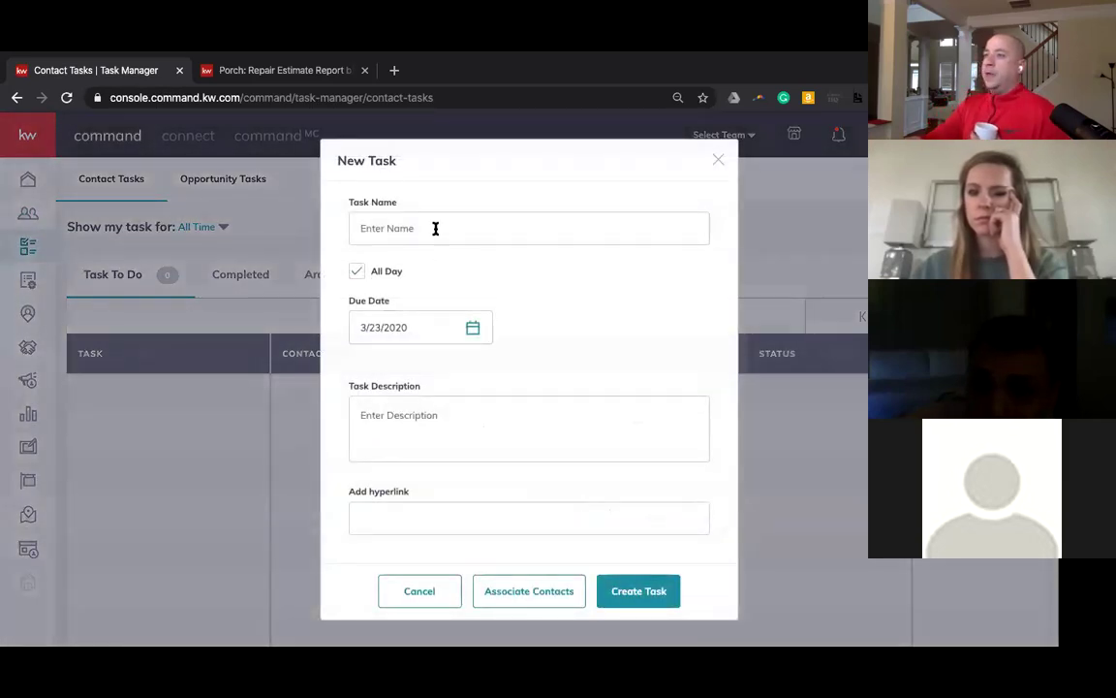
click(435, 229)
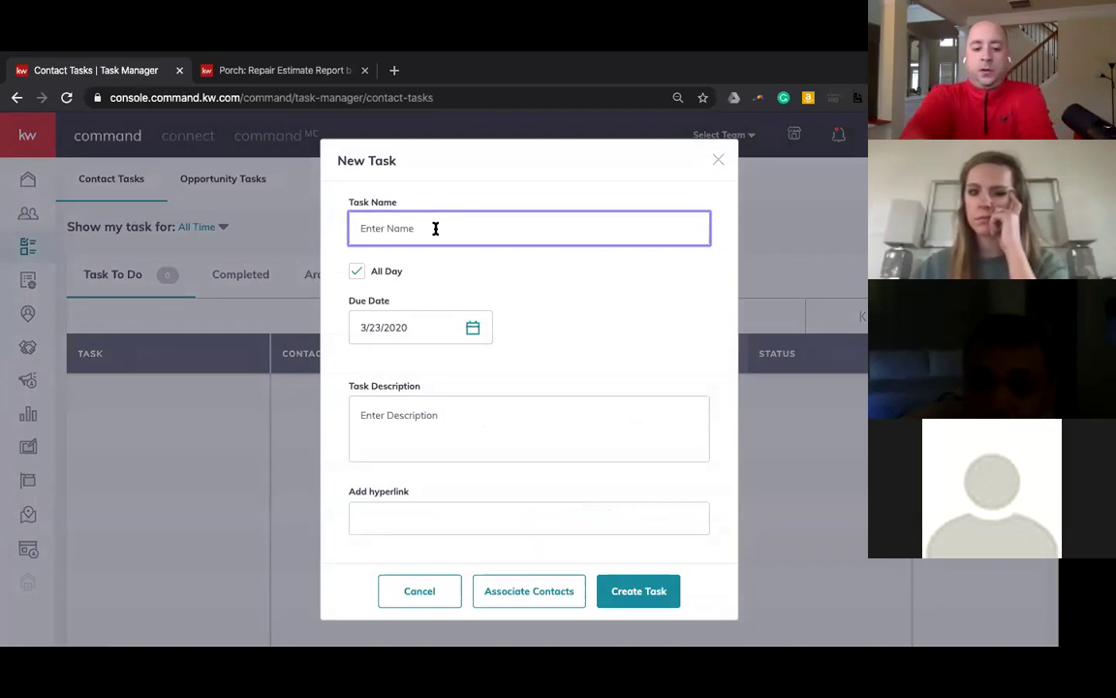
- Name the task 'Order Yard Sign' and set it due at 06:00 PM instead of all day
text(Order Yard Sign)
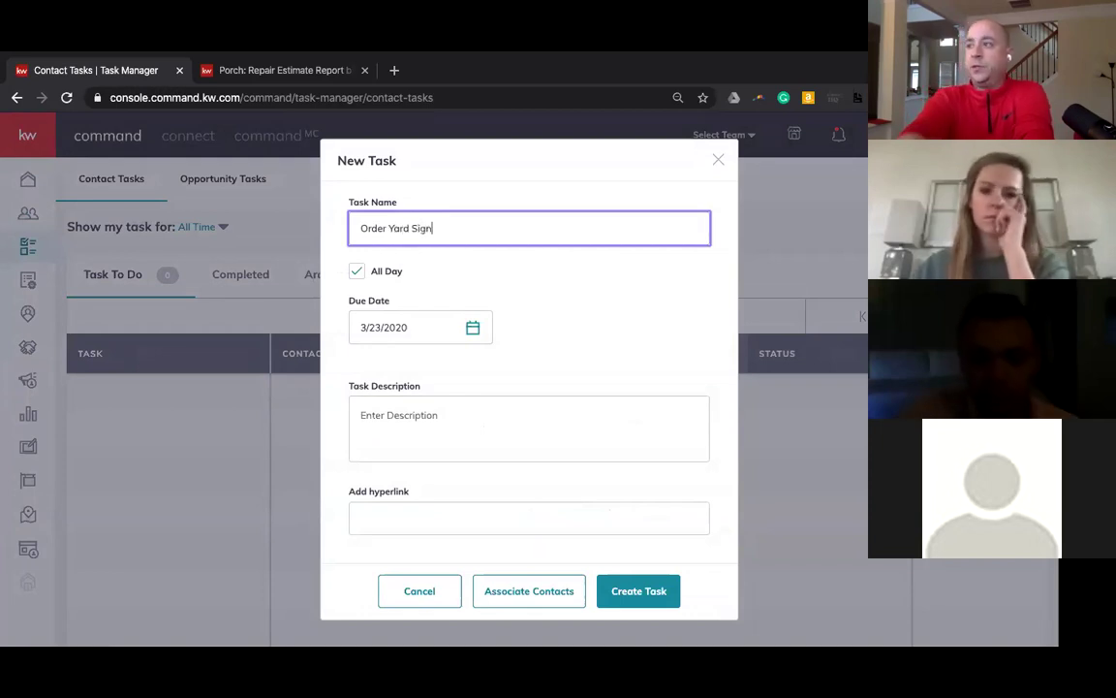
click(356, 275)
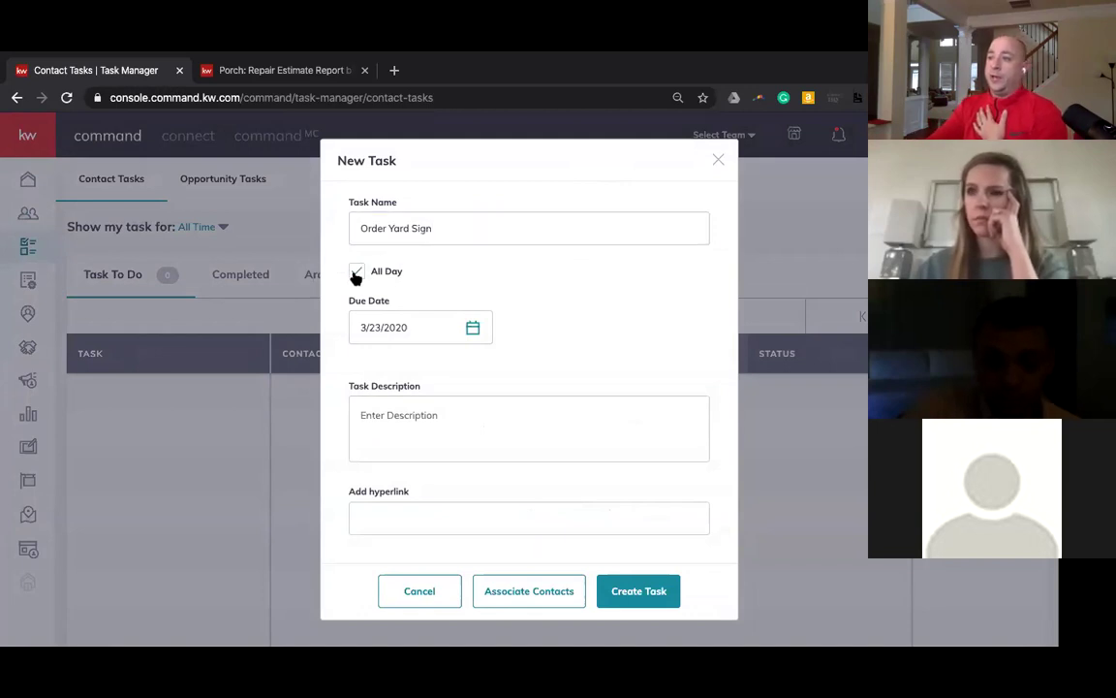
click(356, 273)
click(536, 320)
click(537, 320)
click(538, 320)
click(538, 320)
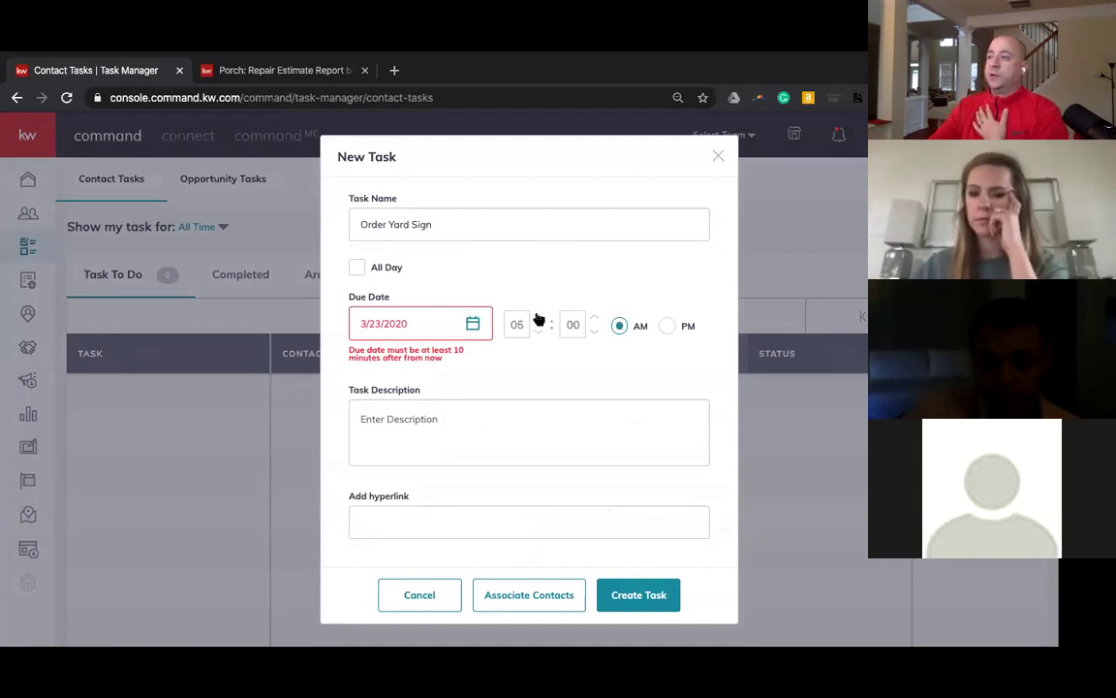
click(667, 327)
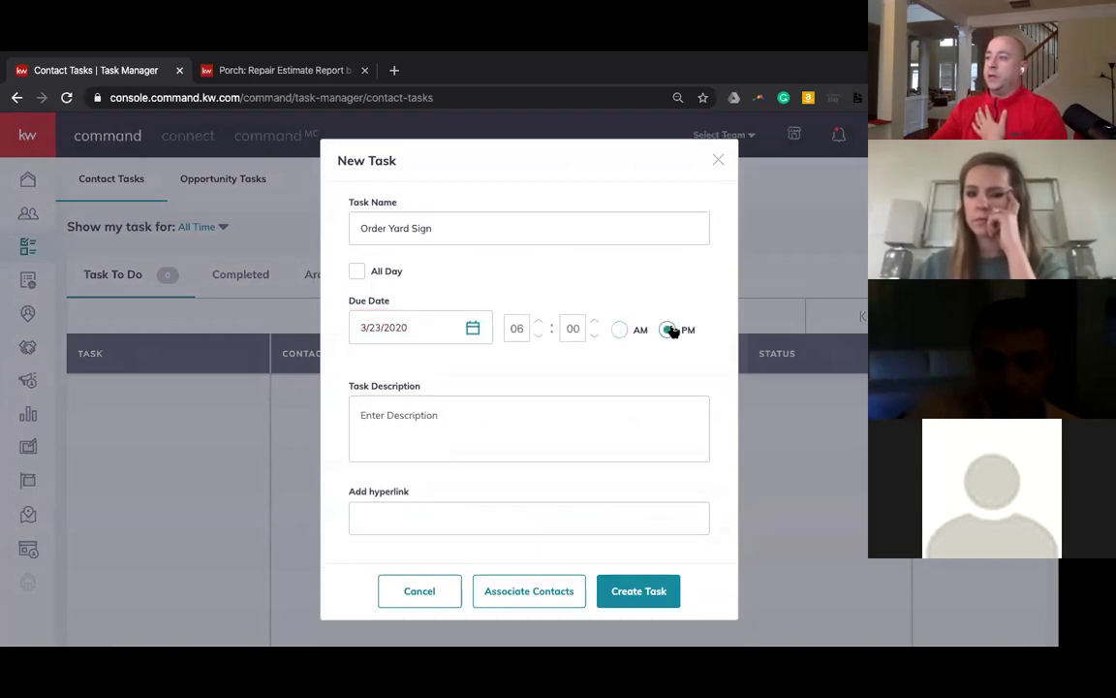
- Enter the description 'Order from Sign Riders'
click(496, 416)
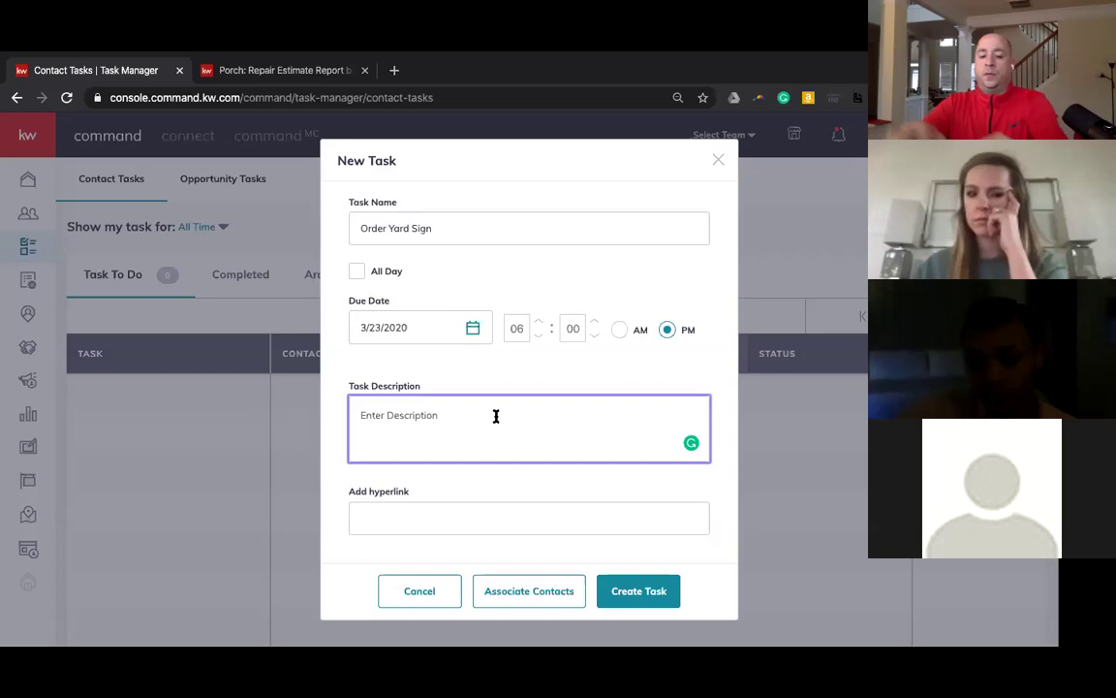
text(Order from S)
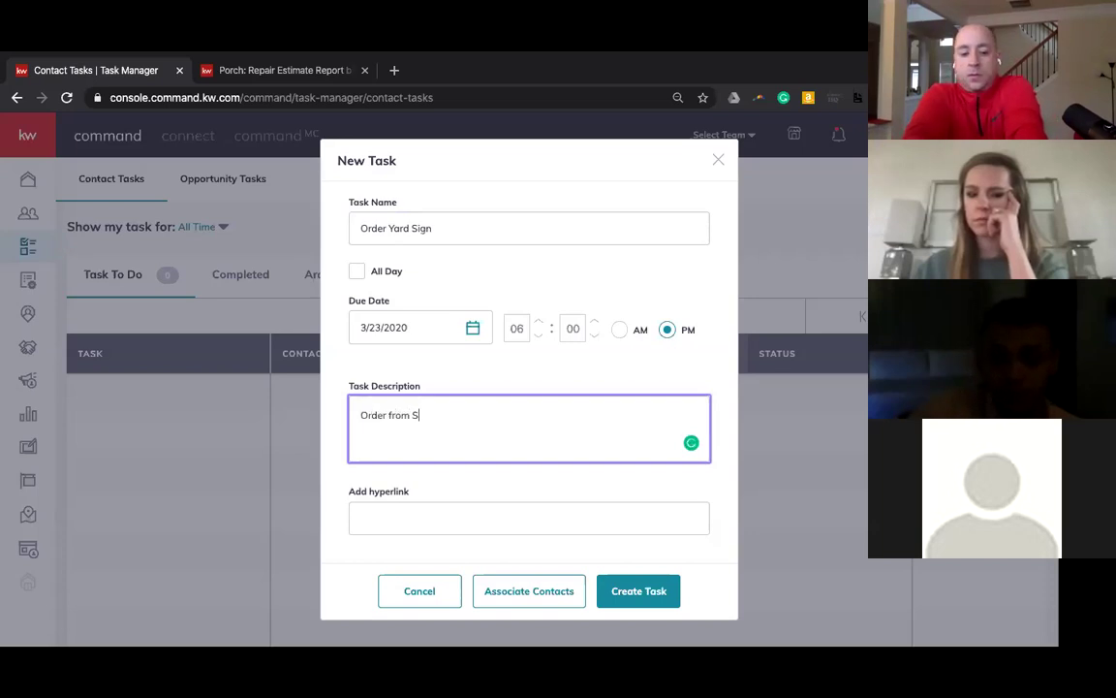
text(ign Riders)
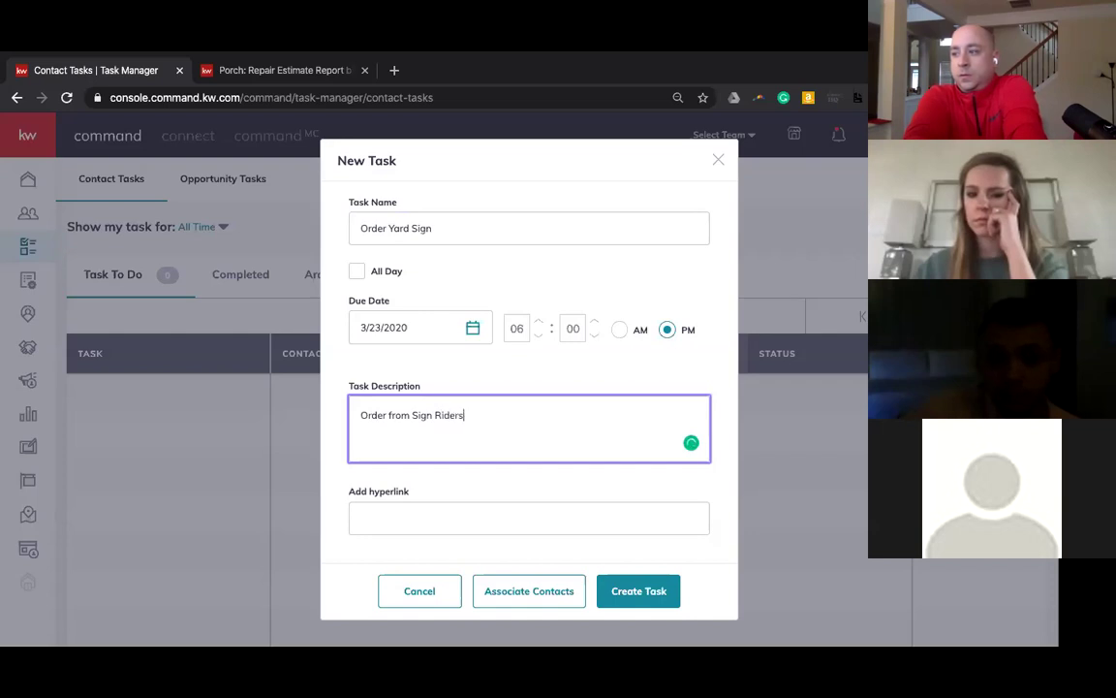
scroll(536, 485, down, 3)
scroll(528, 509, up, 3)
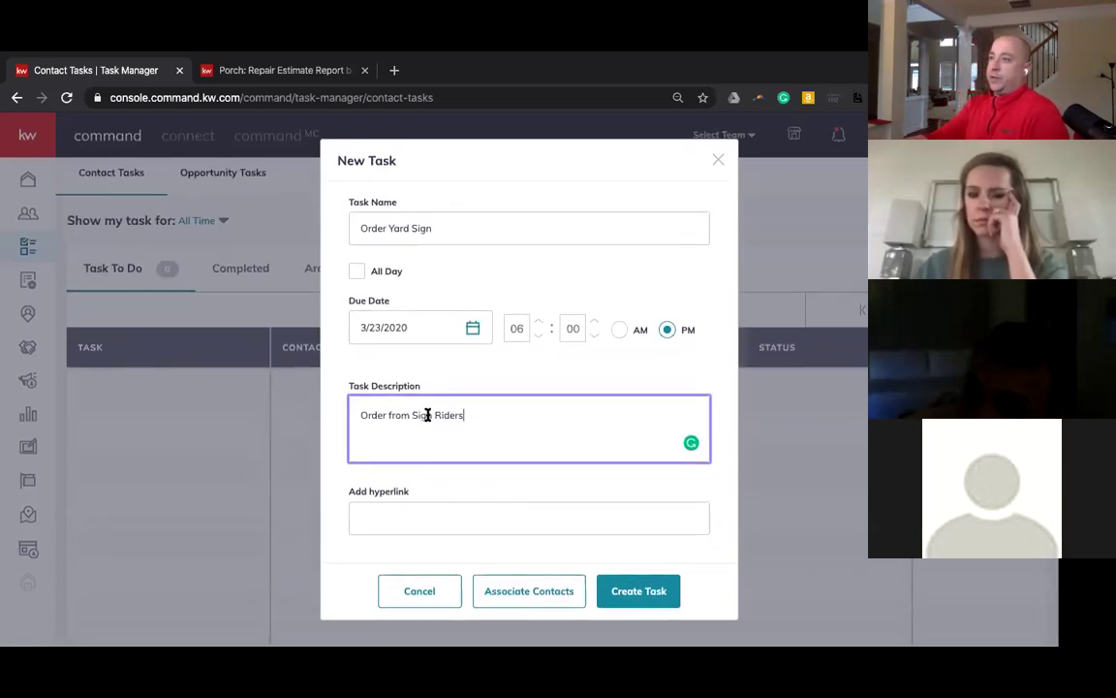
- Rename the task to 'Schedule Appt', clear the description, and bring up Associate Contacts
click(451, 229)
key(ctrl+a)
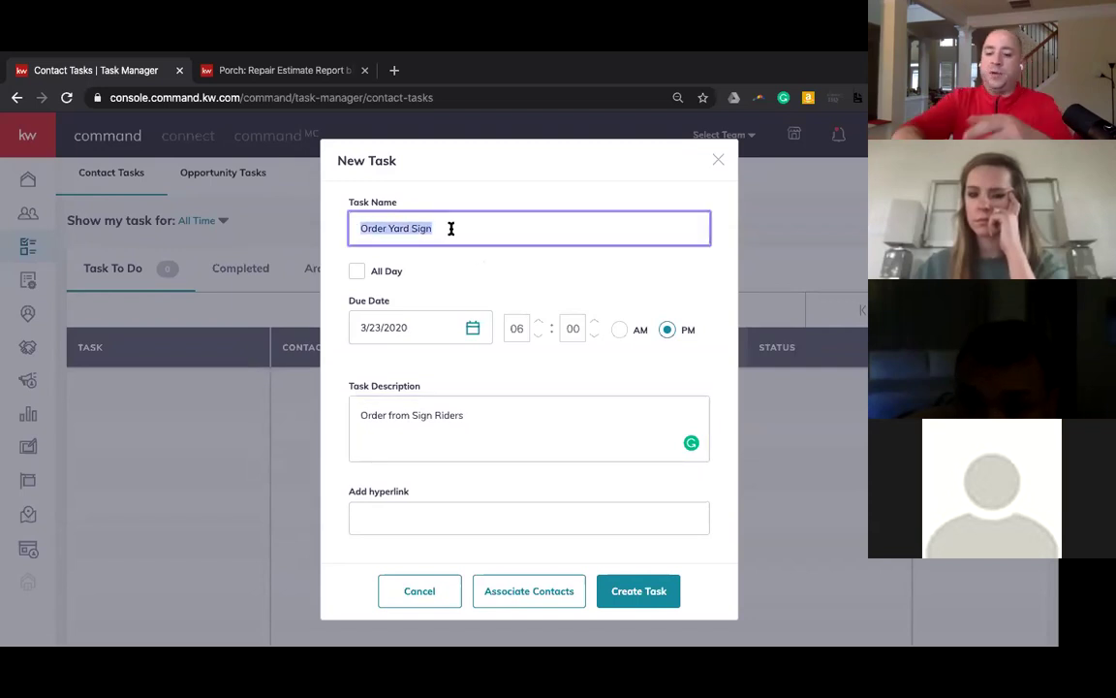
key(BackSpace)
text(Schedule Appt)
double_click(476, 436)
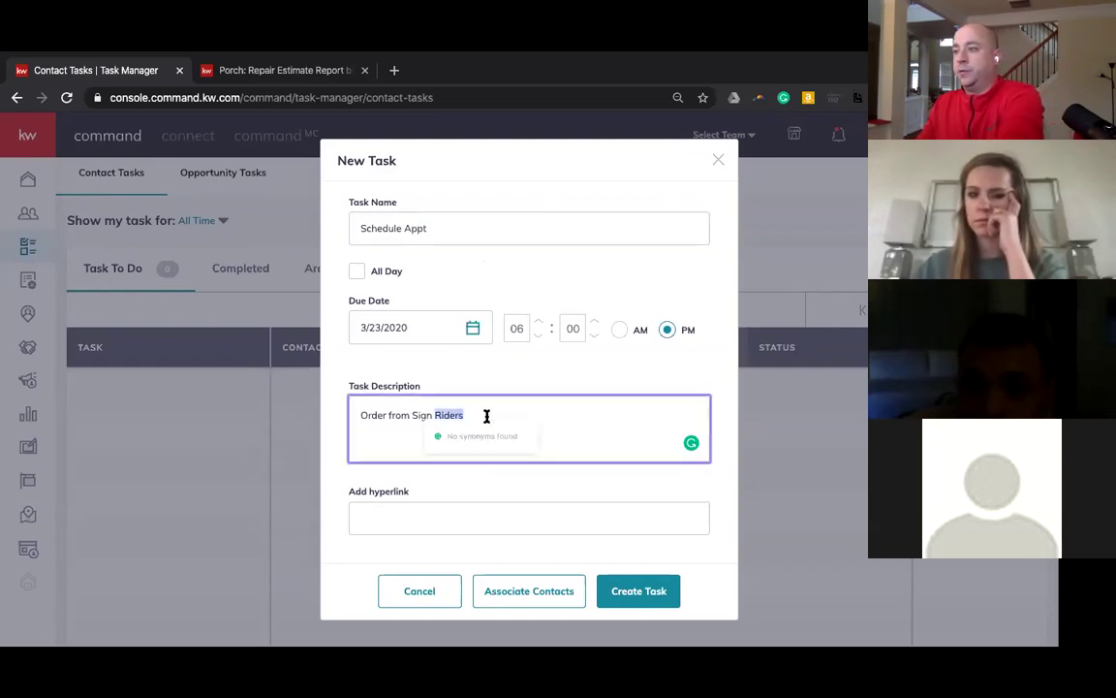
triple_click(485, 417)
key(BackSpace)
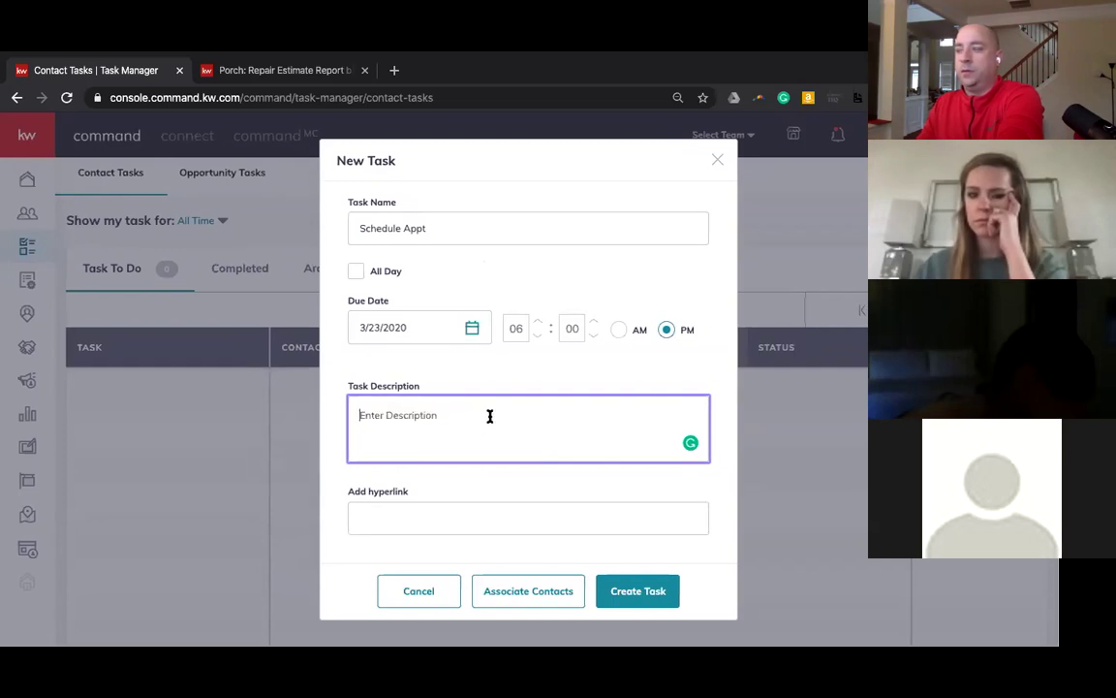
click(518, 598)
- Associate one contact found by name search and create the Schedule Appt task
click(452, 267)
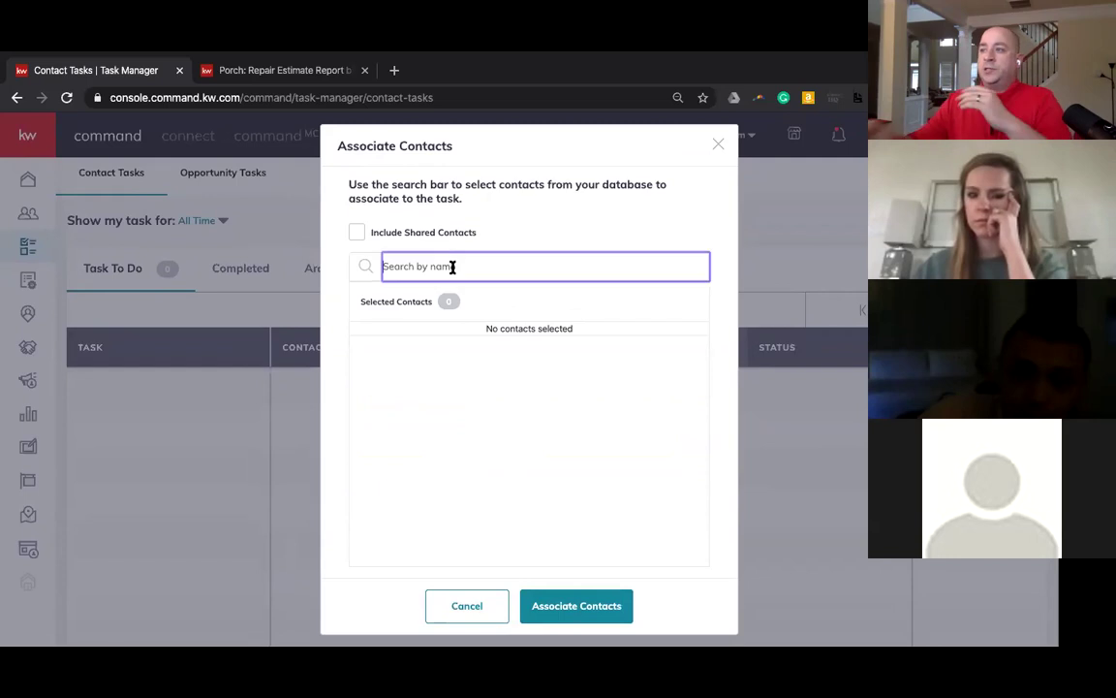
text(Ad)
text(am)
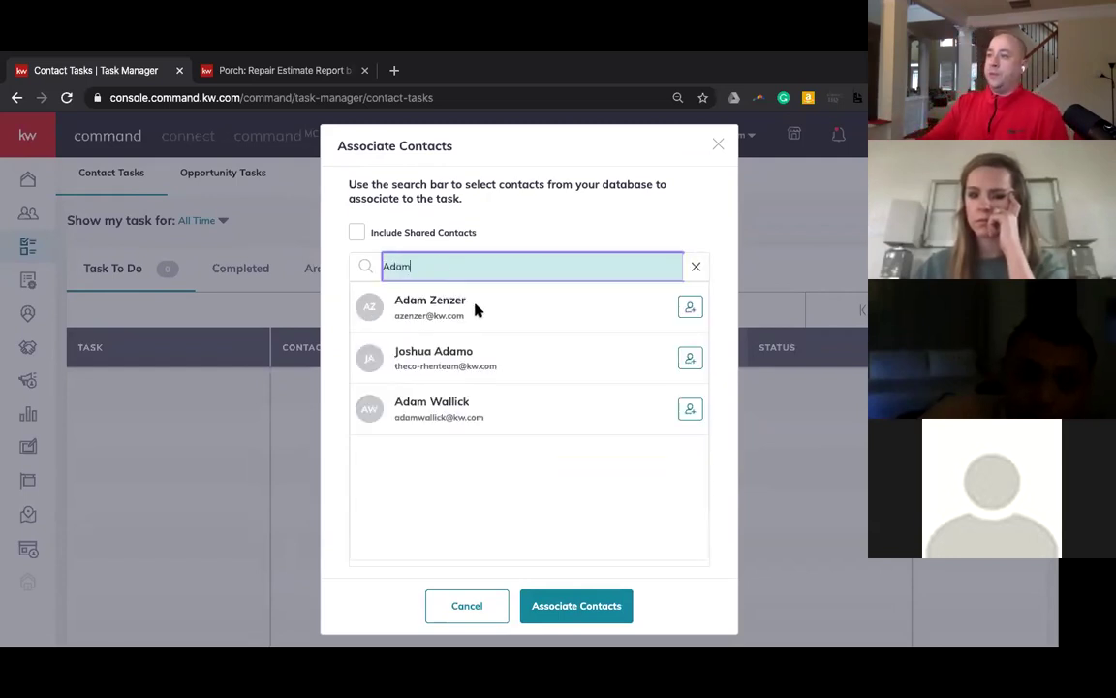
click(690, 308)
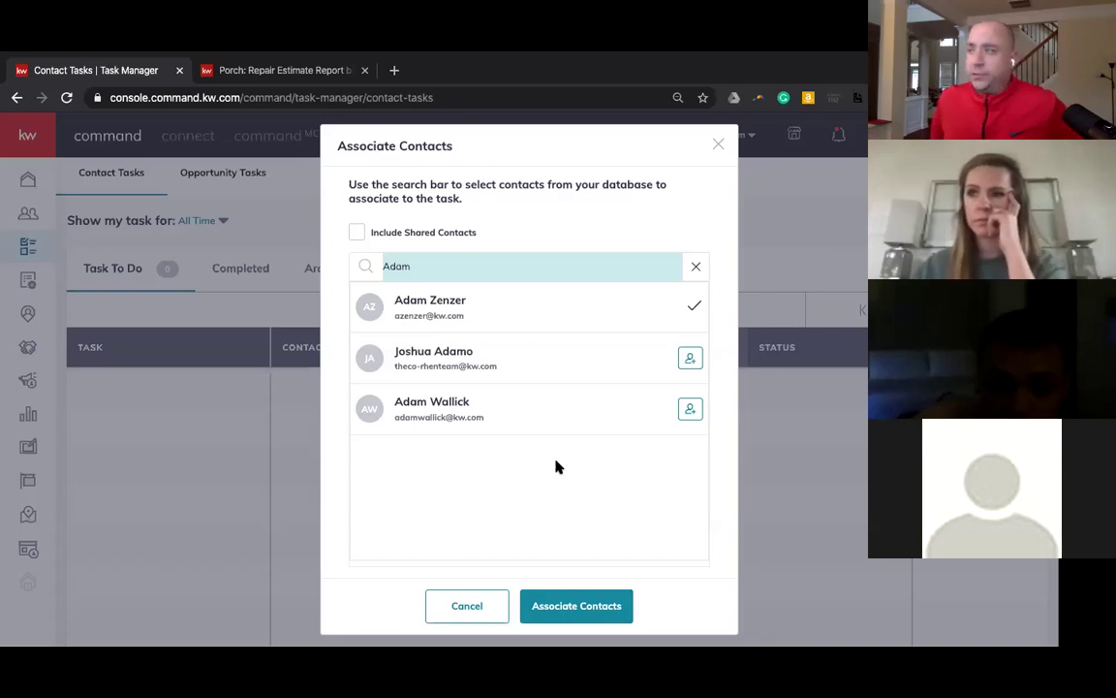
click(567, 604)
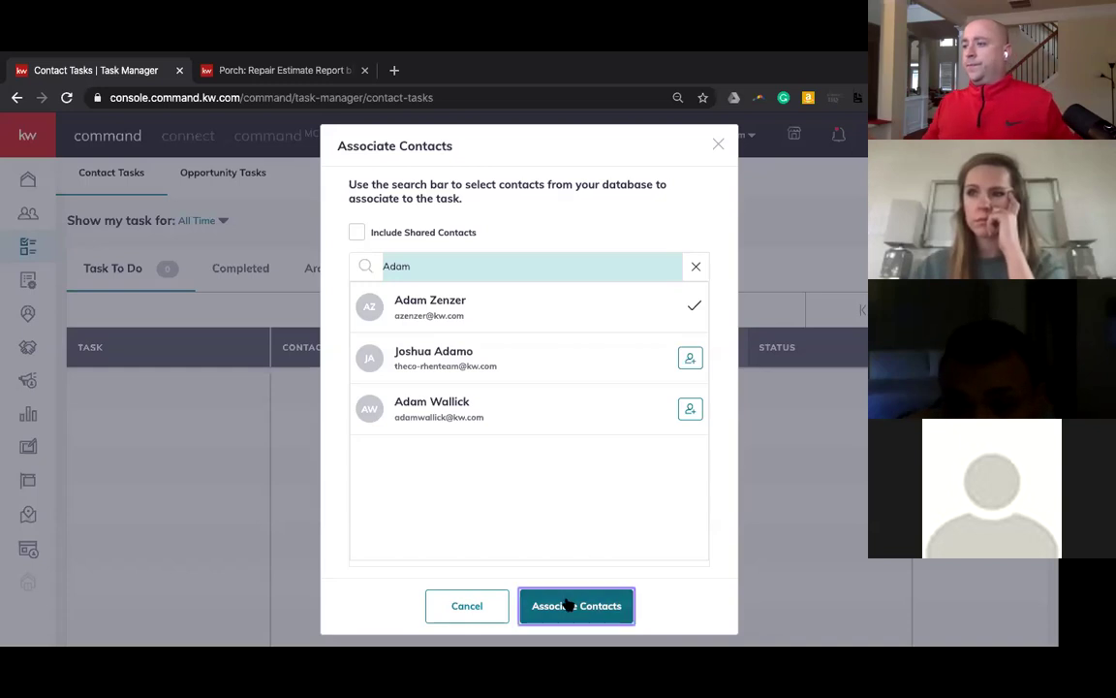
scroll(594, 593, down, 1)
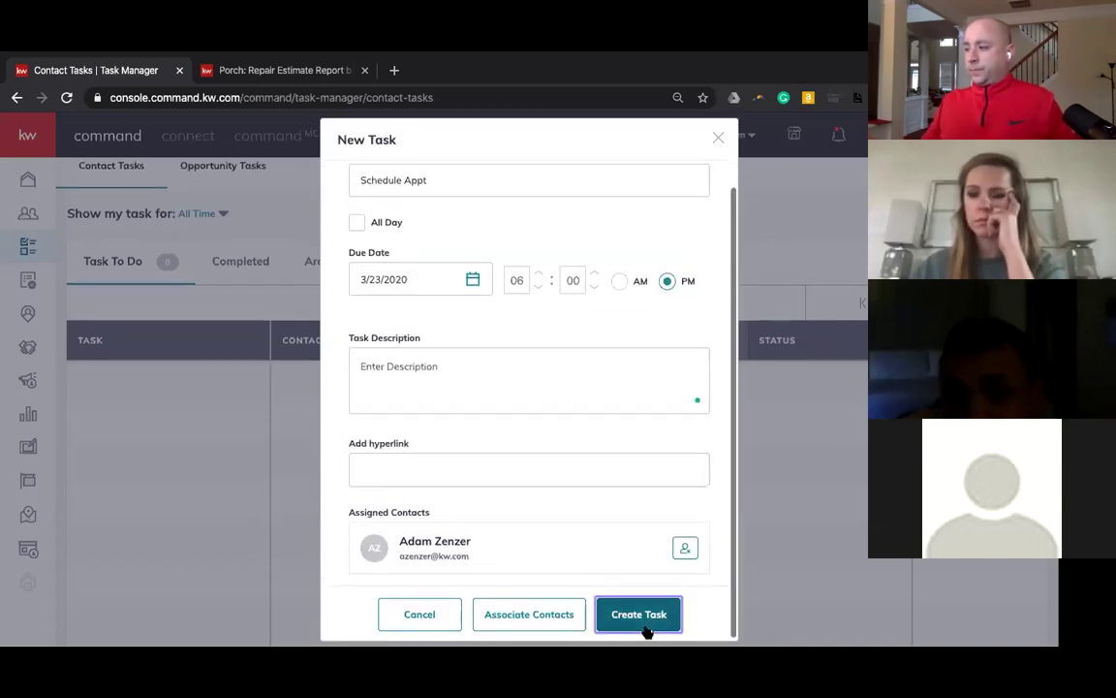
click(648, 624)
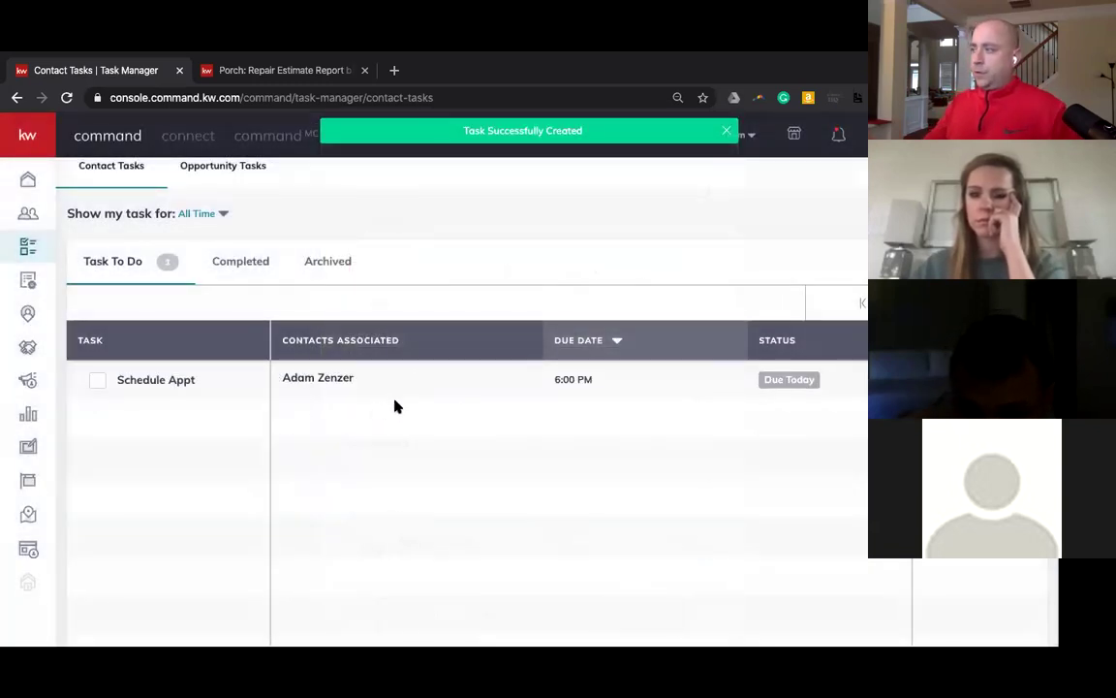
- Check the associated contact's Tasks tab showing Schedule Appt, then return to the task manager
click(19, 221)
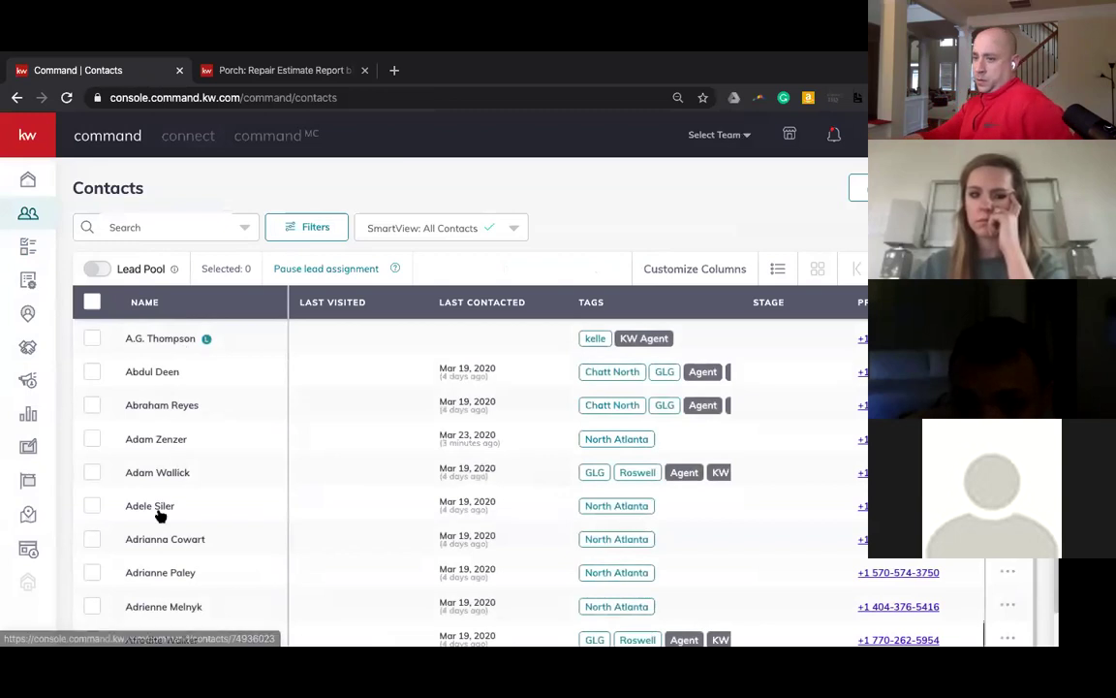
click(176, 439)
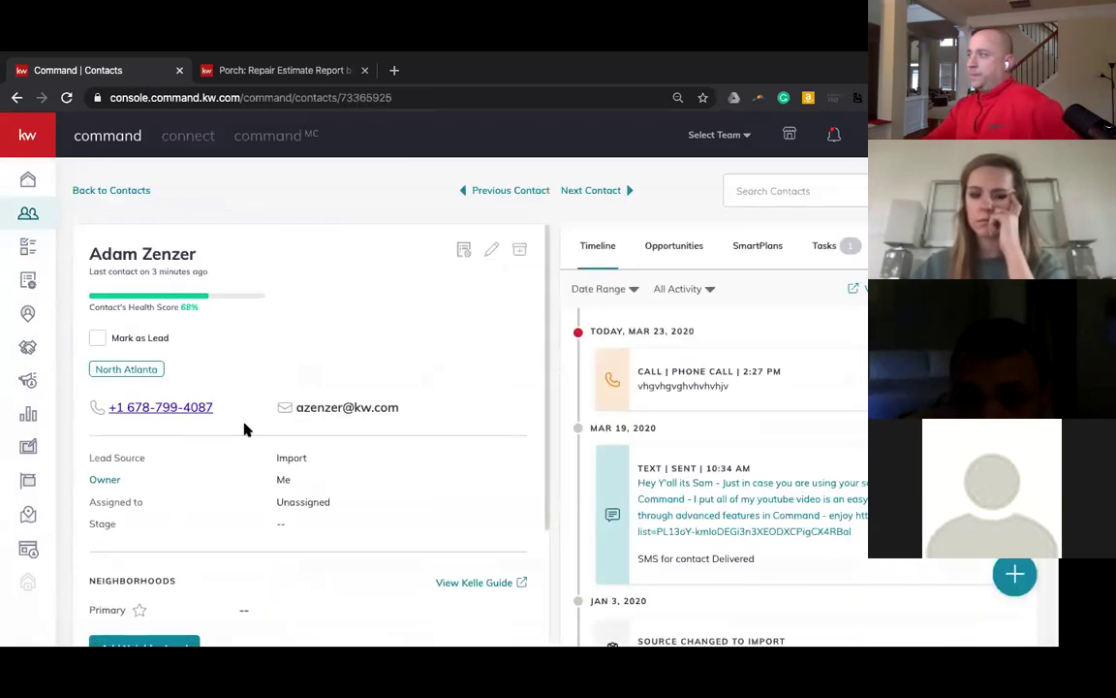
click(825, 247)
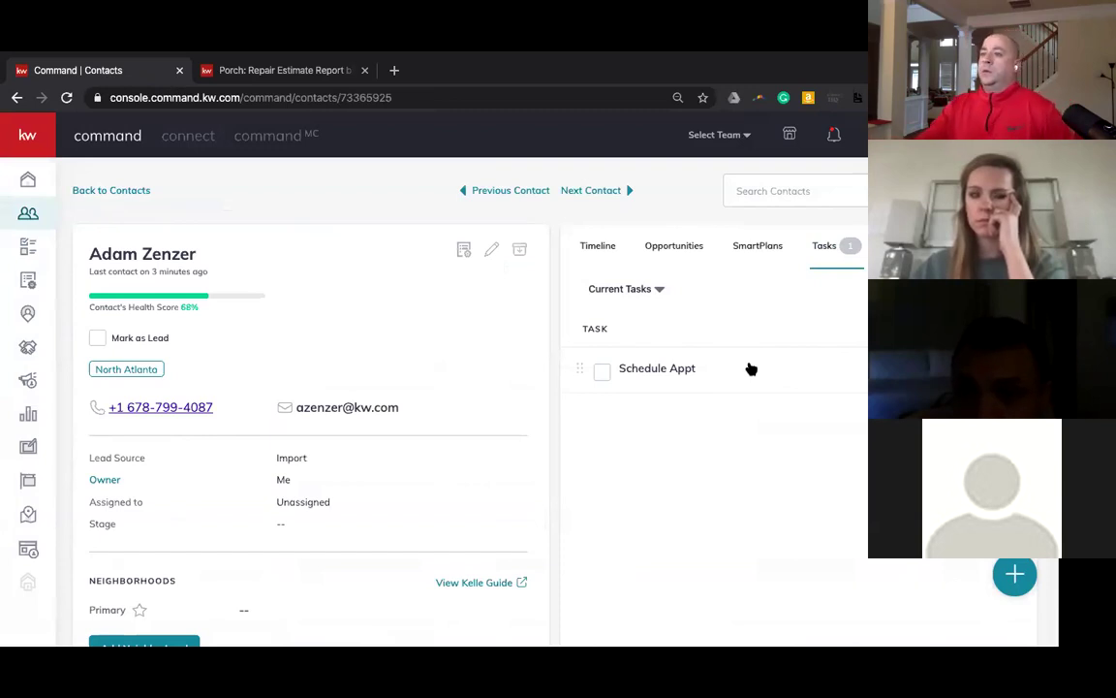
click(27, 248)
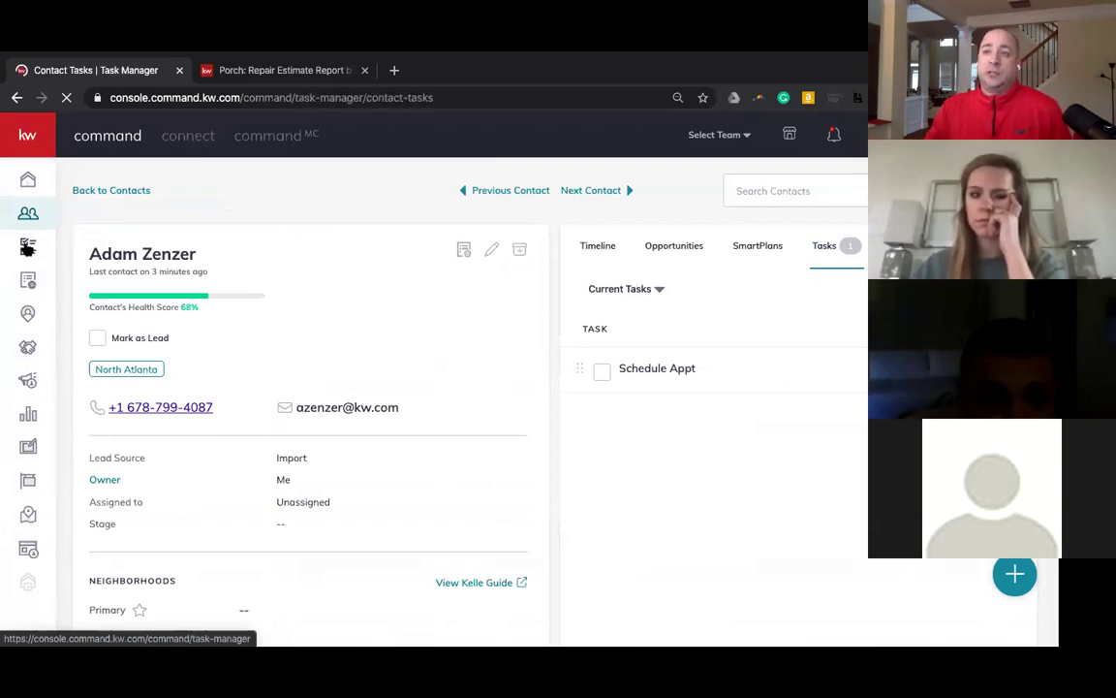
- View the two past-due Opportunity Tasks, then go to My SmartPlans
click(228, 182)
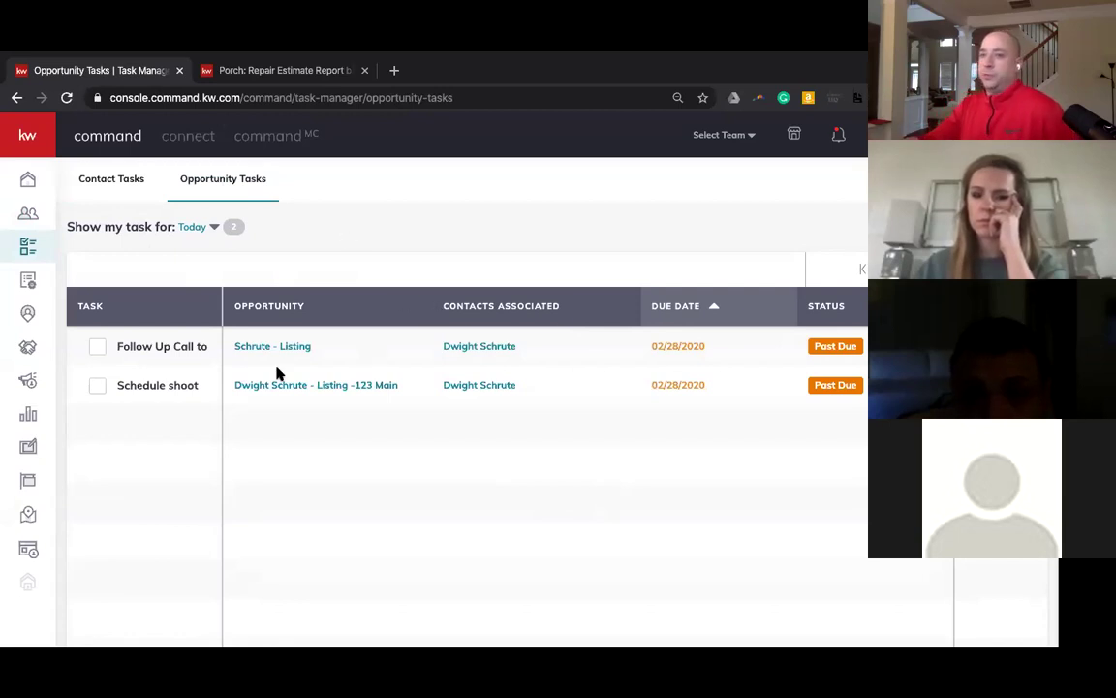
click(29, 280)
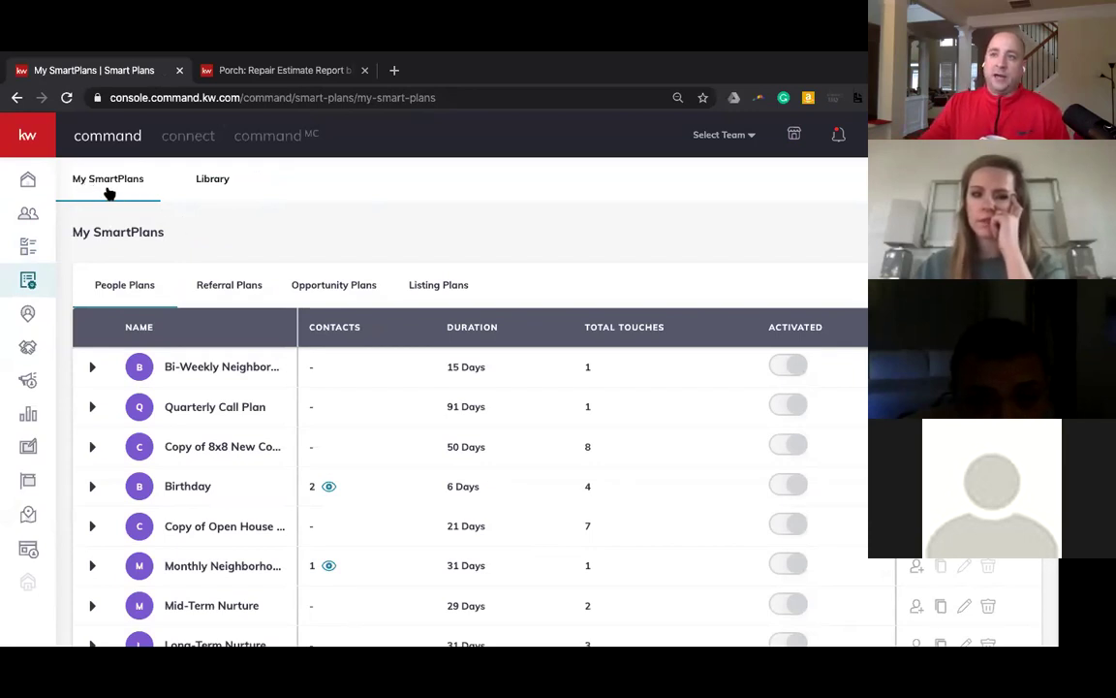
- Browse the Library, cancel adding Bi-Weekly Neighborhood Nurture, and return to the Library
click(209, 179)
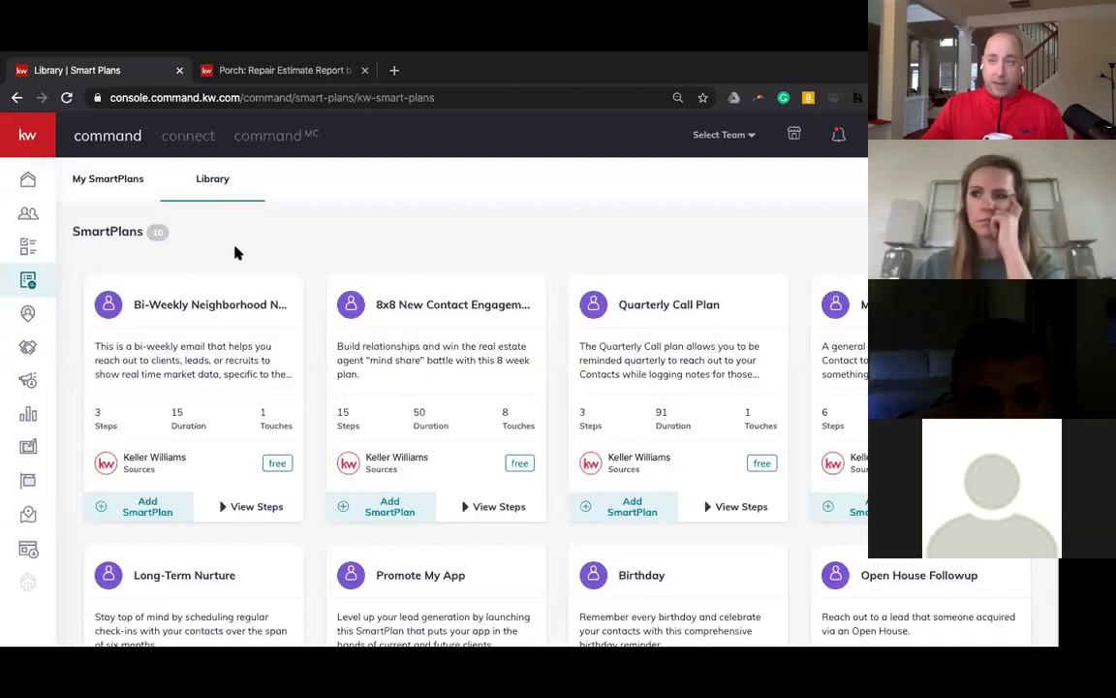
scroll(222, 252, down, 2)
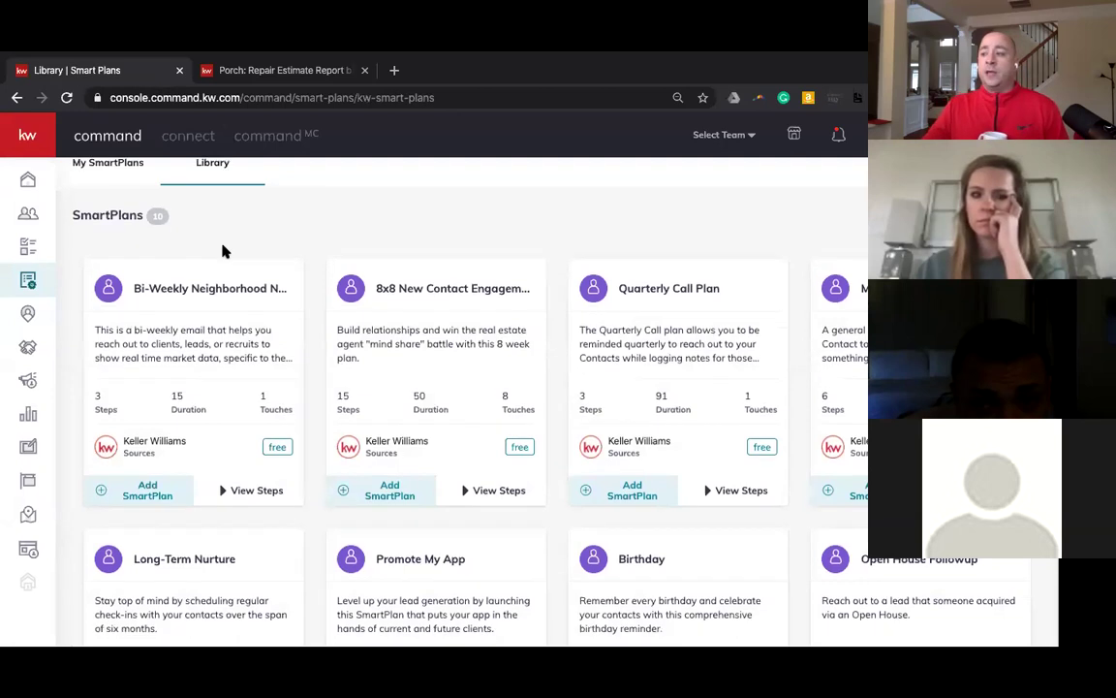
click(143, 407)
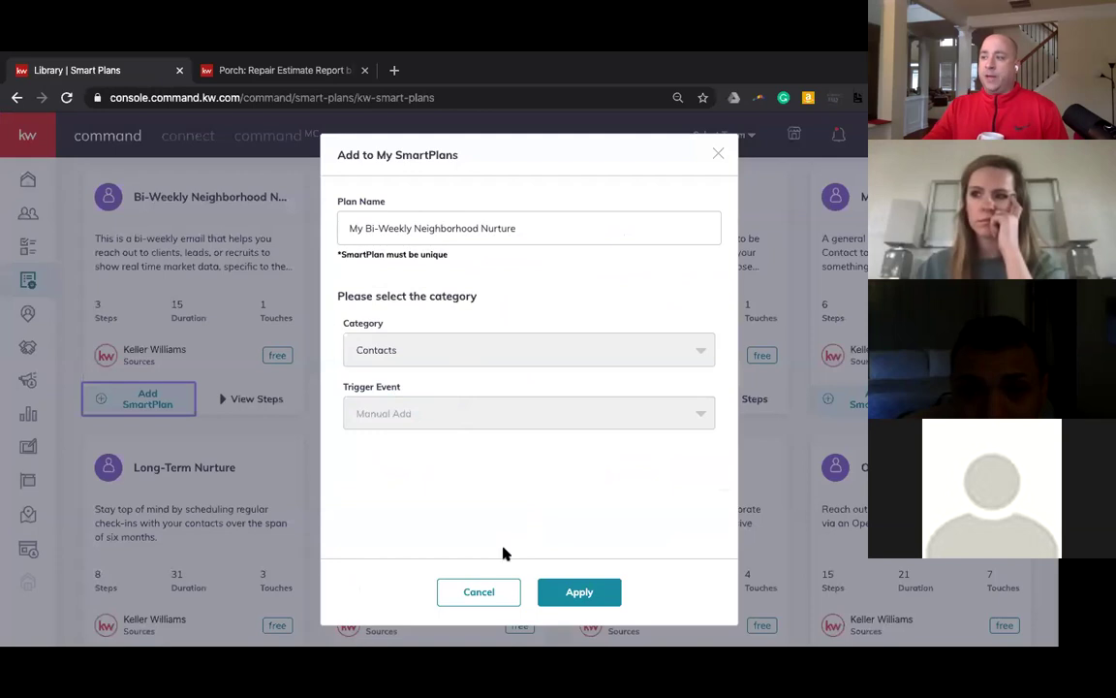
click(485, 591)
scroll(355, 513, up, 1)
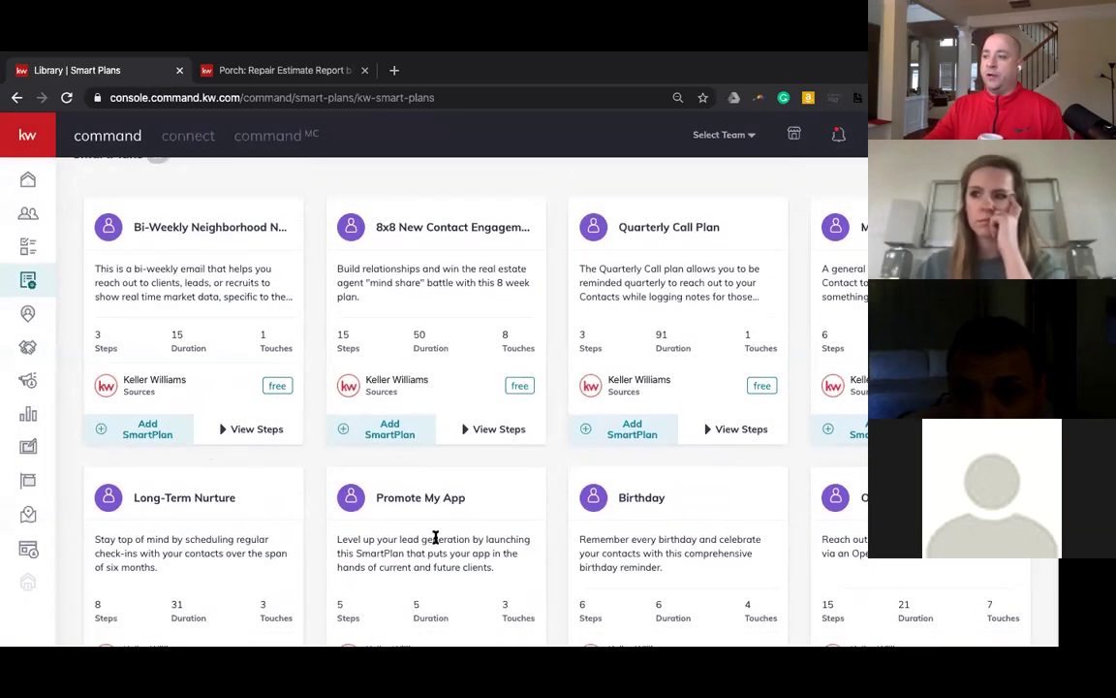
scroll(436, 536, up, 2)
click(86, 184)
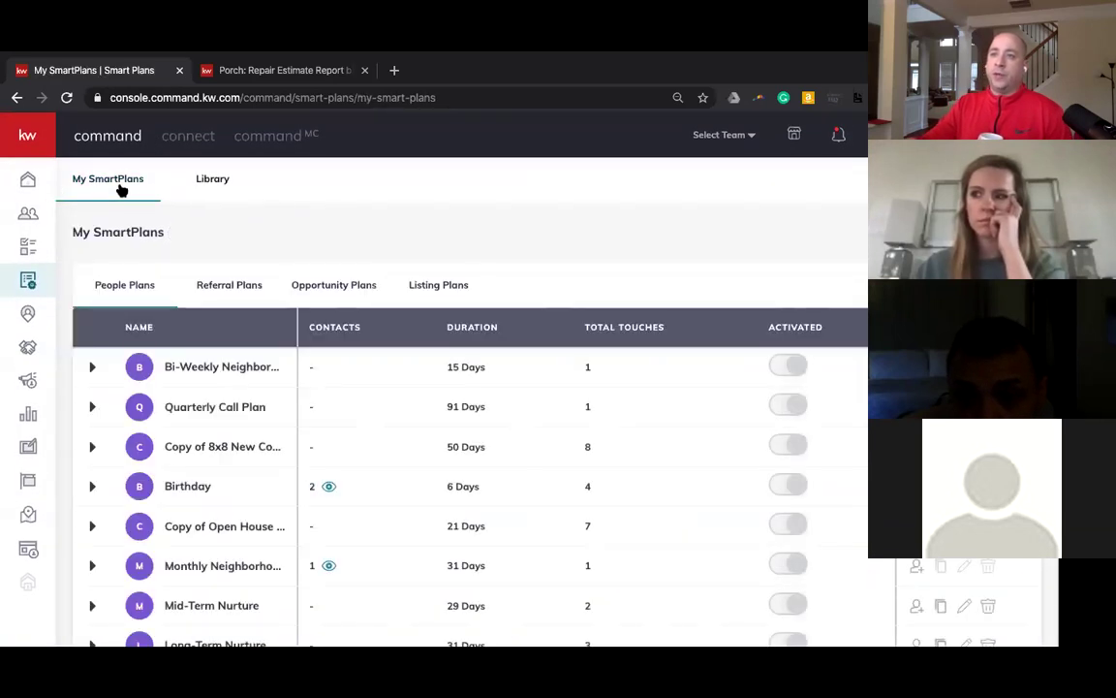
click(214, 187)
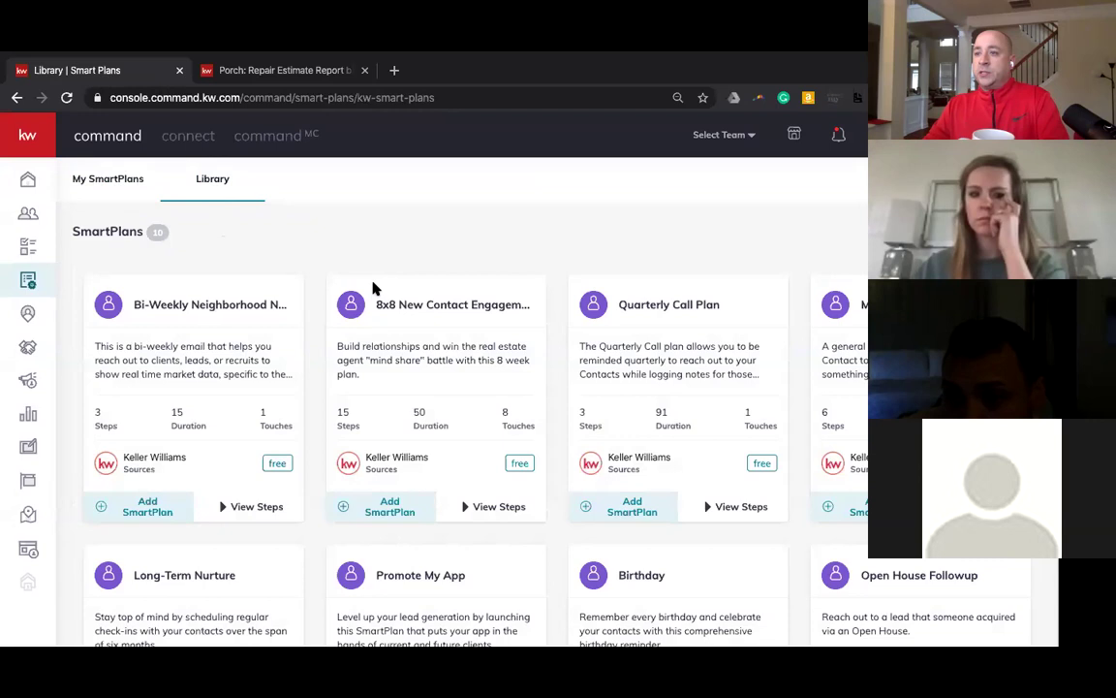
- Scroll the Library, highlighting the Bi-Weekly and Monthly Neighborhood plan titles
scroll(376, 250, down, 2)
scroll(376, 250, down, 2)
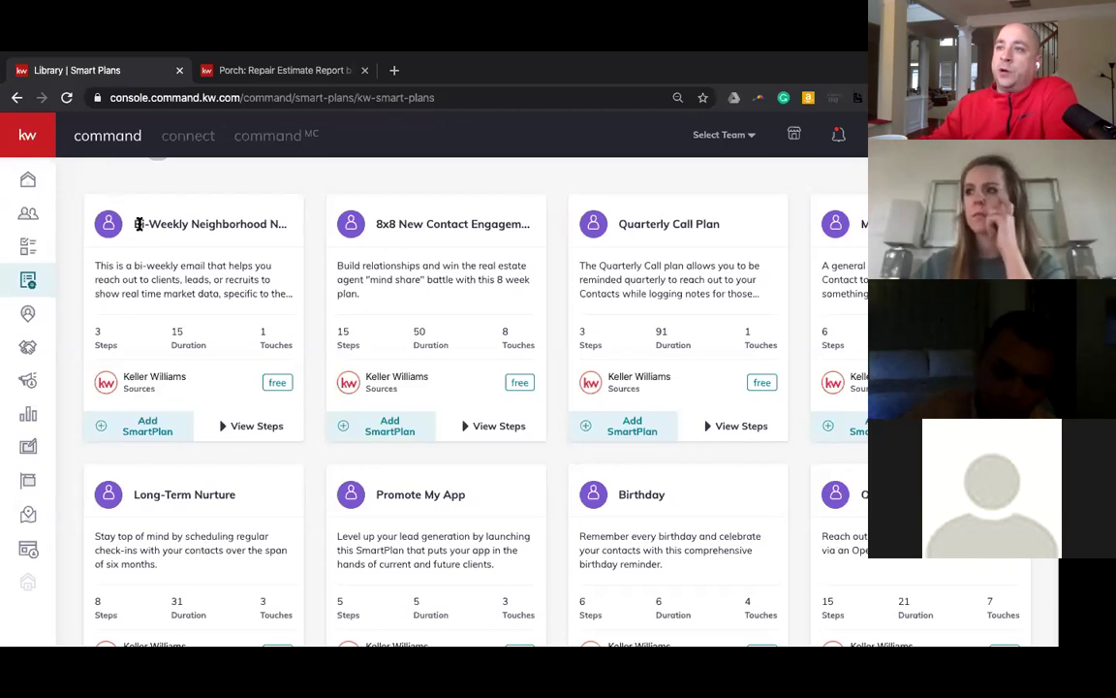
drag(135, 223, 296, 231)
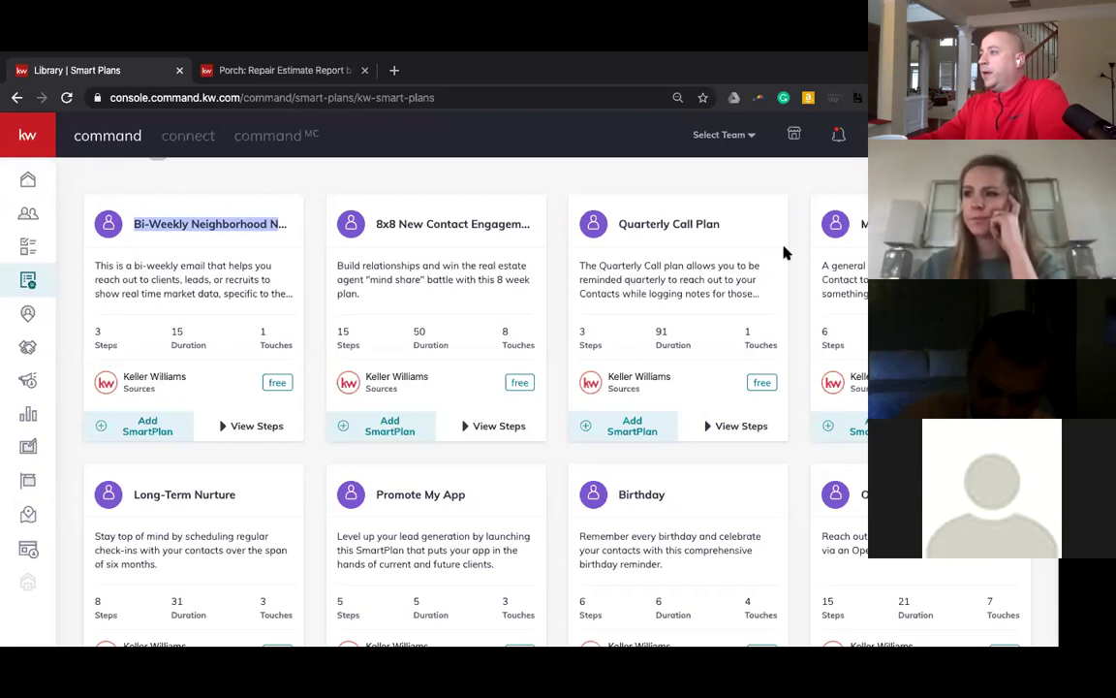
scroll(698, 307, down, 1)
scroll(698, 306, up, 2)
scroll(697, 306, down, 4)
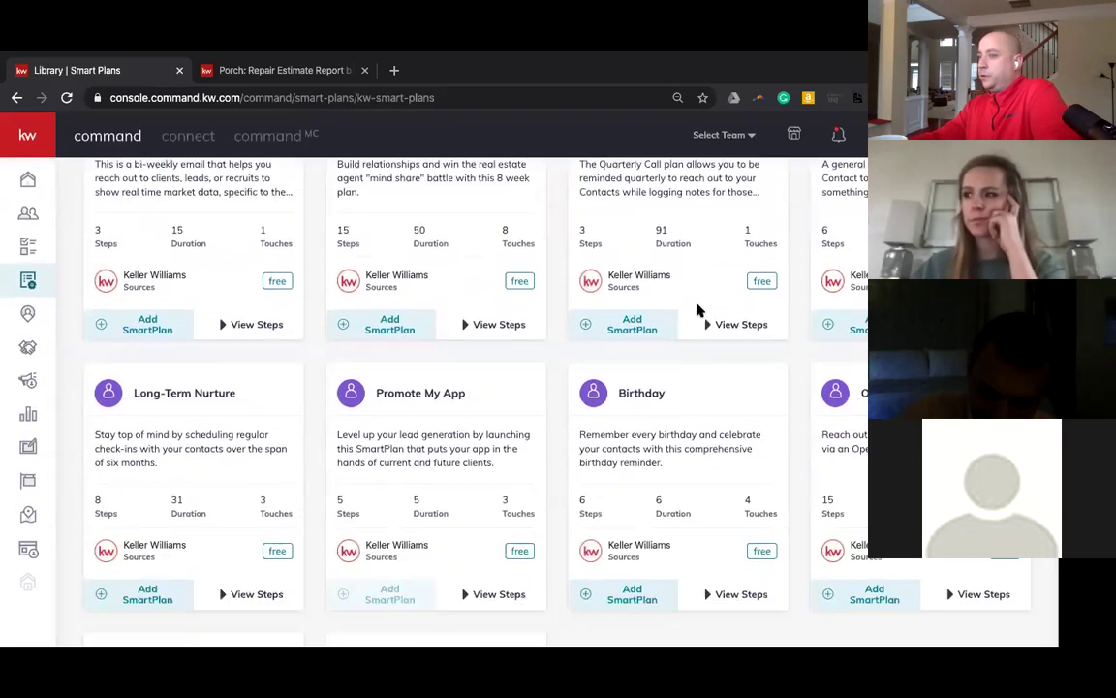
scroll(696, 308, down, 3)
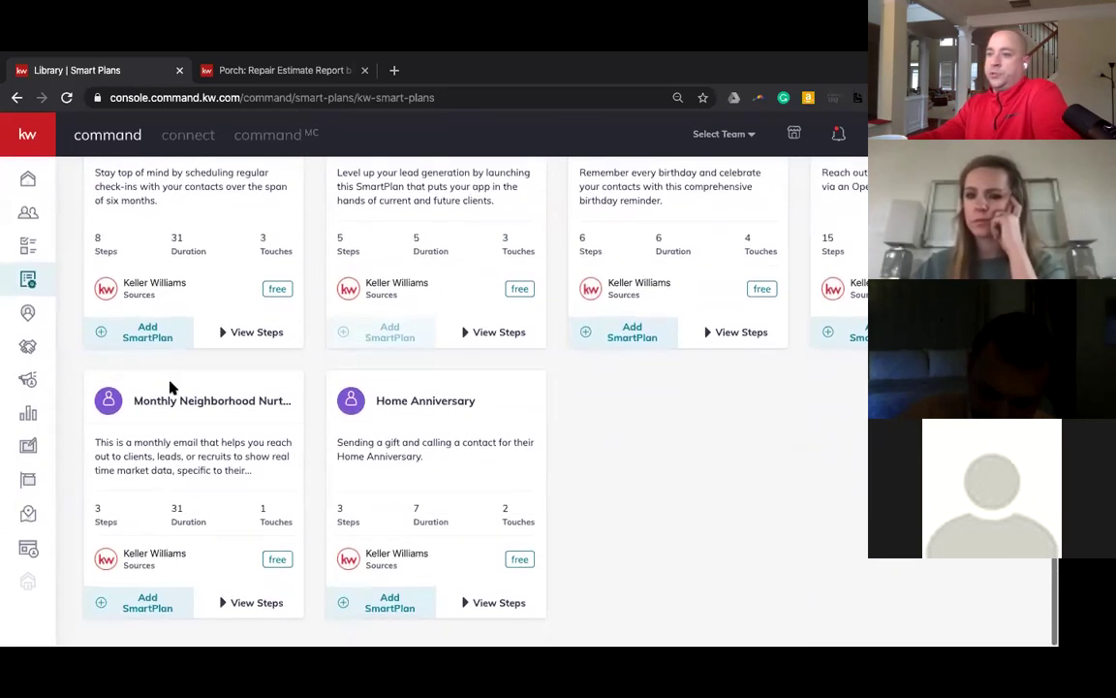
drag(136, 405, 294, 405)
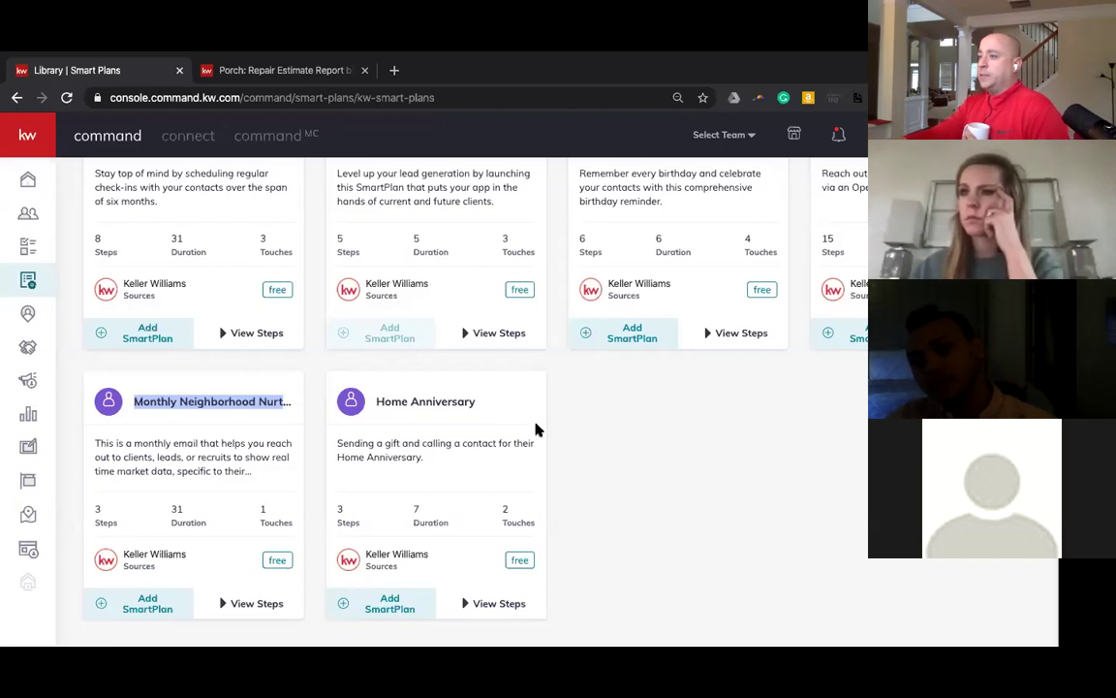
- Start adding the 8x8 New Contact Engagement plan to My SmartPlans
scroll(536, 429, up, 1)
scroll(536, 428, up, 3)
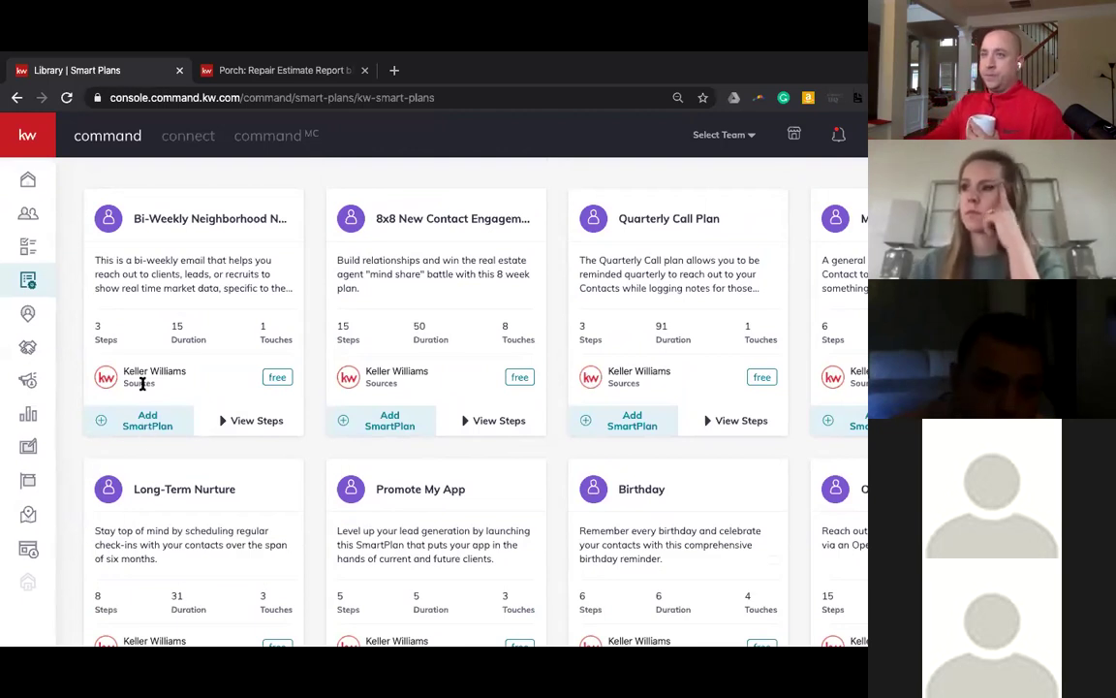
scroll(145, 310, up, 2)
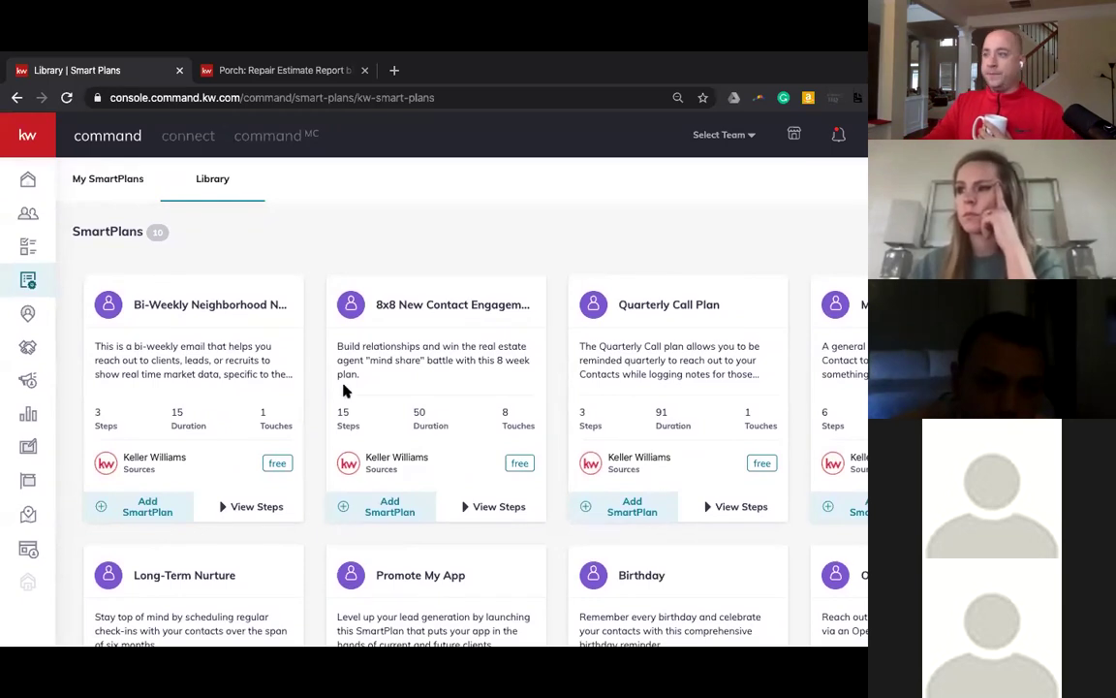
click(377, 512)
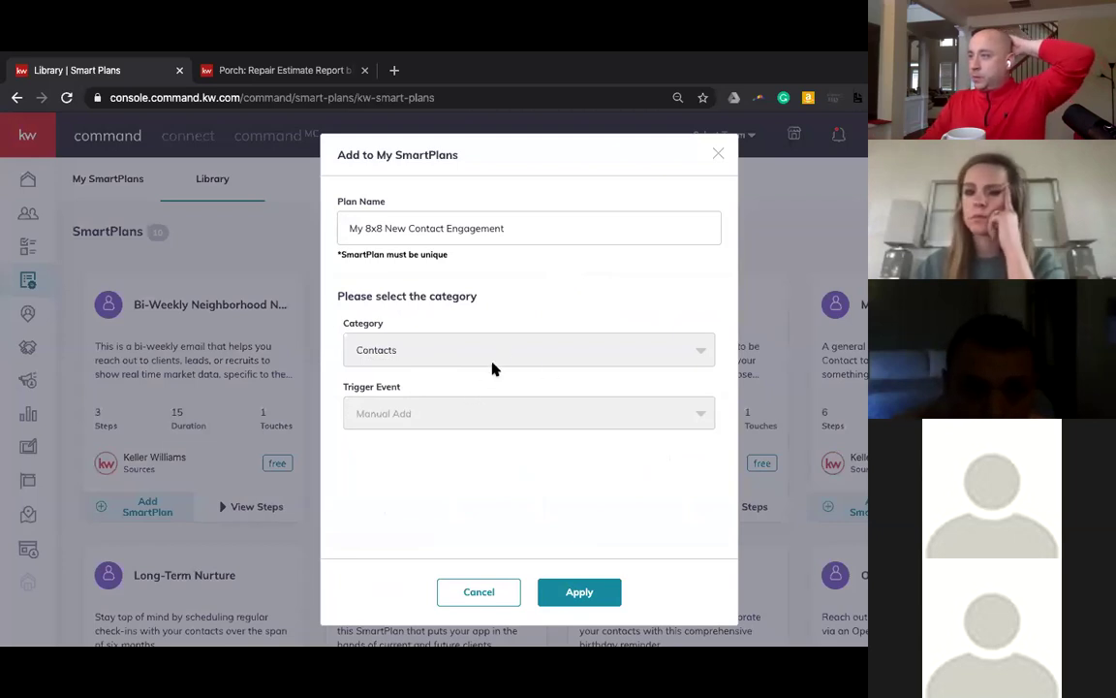
- Rename the plan from 'My 8x8 New Contact Engagement' to '8x8'
triple_click(389, 227)
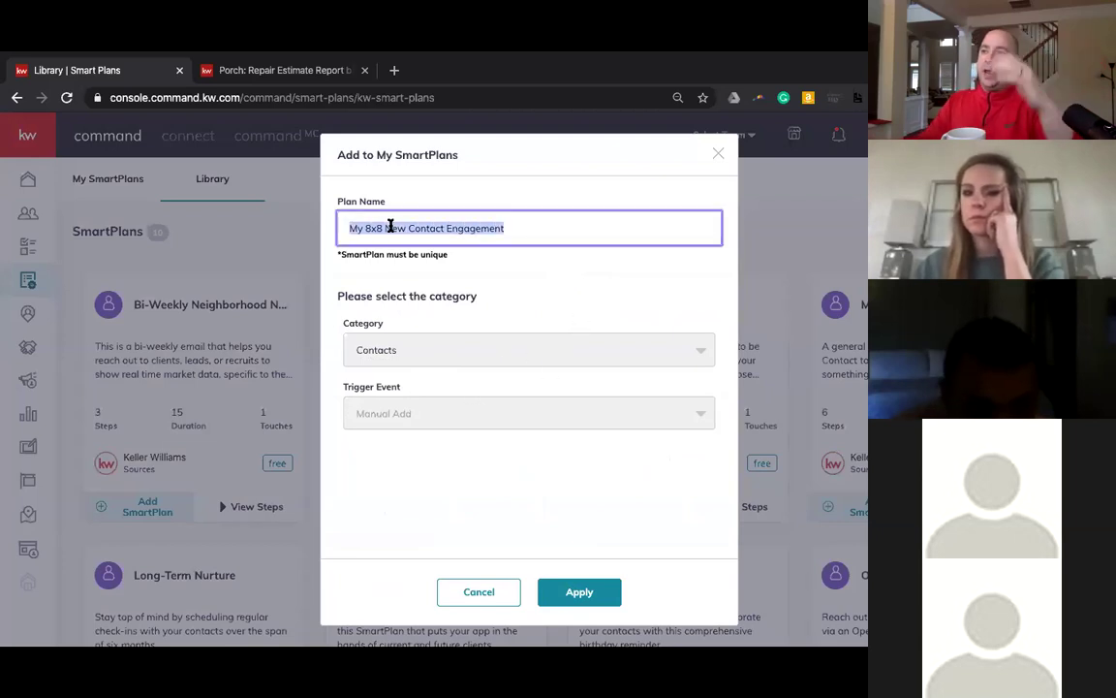
text(8x8)
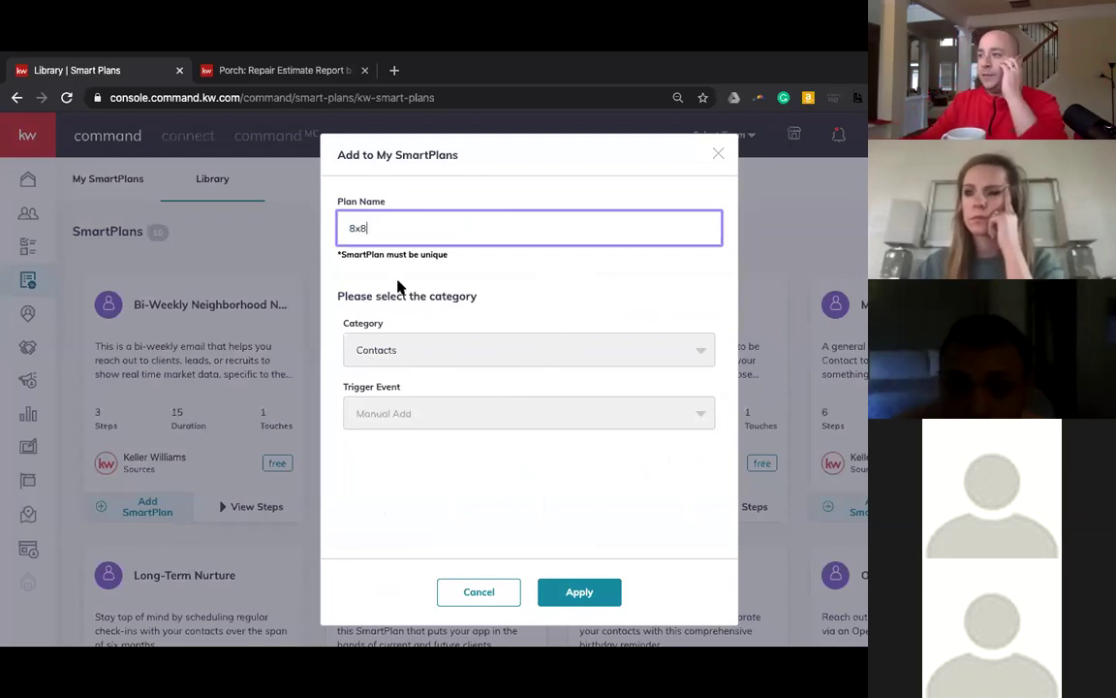
click(472, 350)
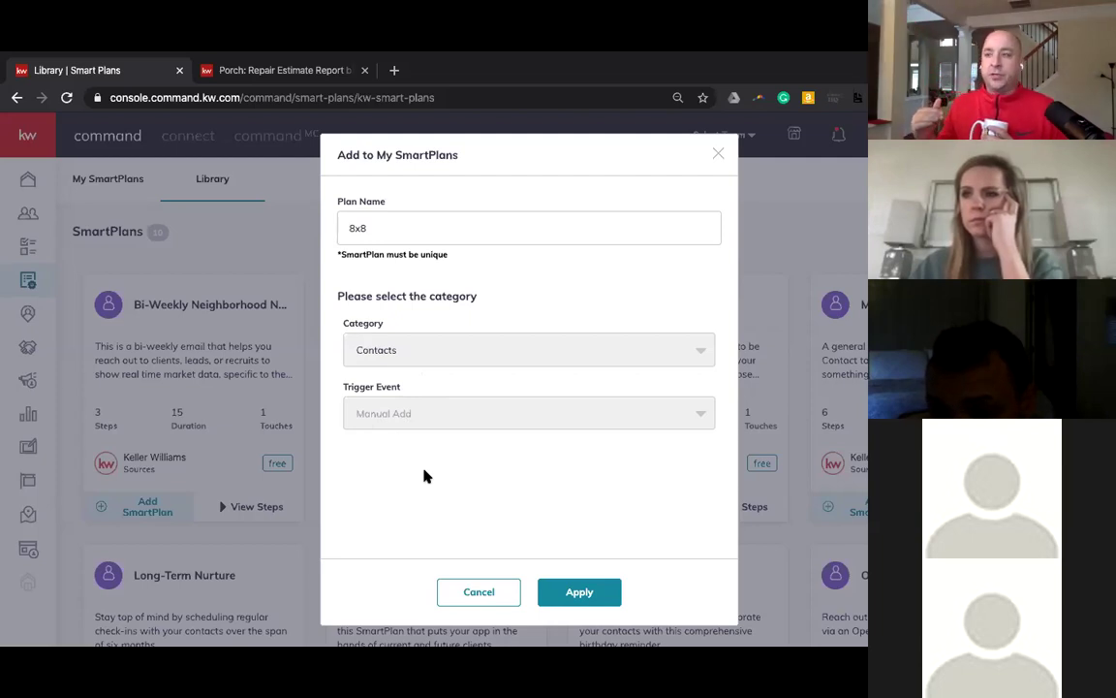
- Discard the 8x8 add-plan form (Contacts, Manual Add trigger) without saving it
click(477, 590)
- Add 8x8 New Contact Engagement to My SmartPlans under its default name 'My 8x8 New Contact Engagement'
scroll(423, 493, down, 2)
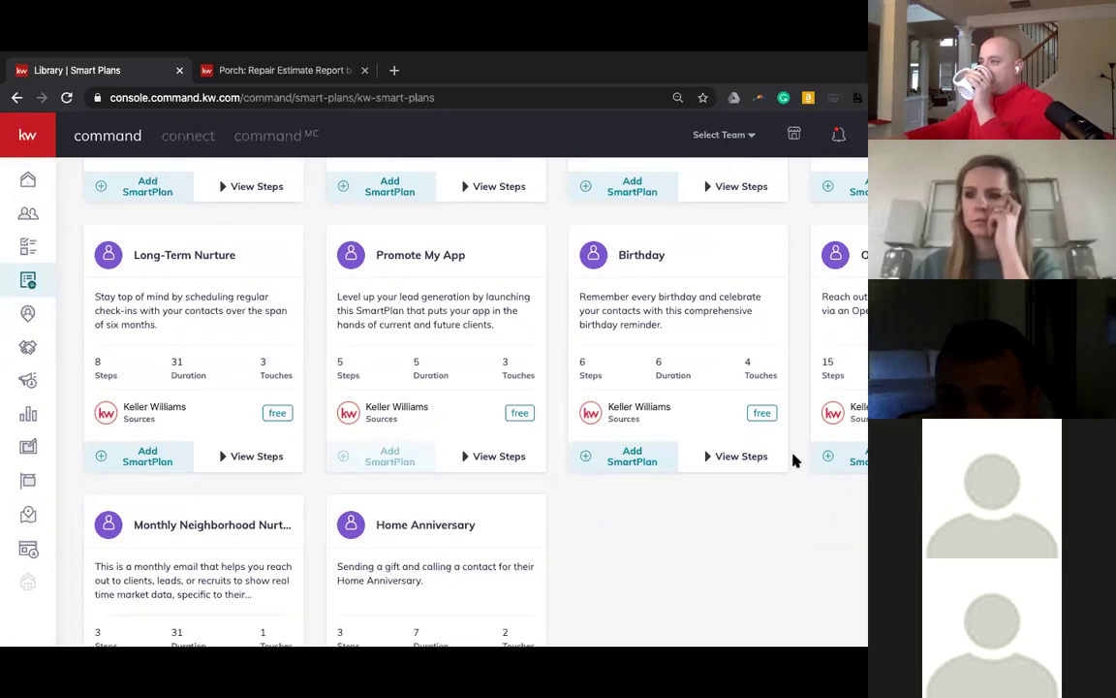
scroll(793, 458, up, 4)
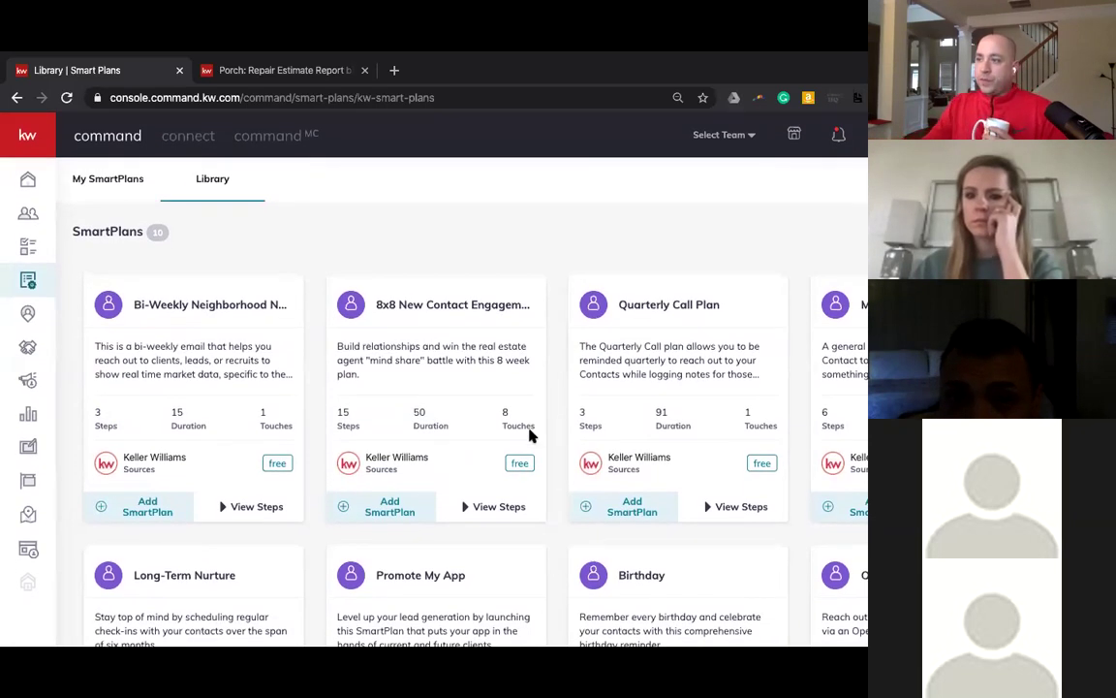
click(378, 508)
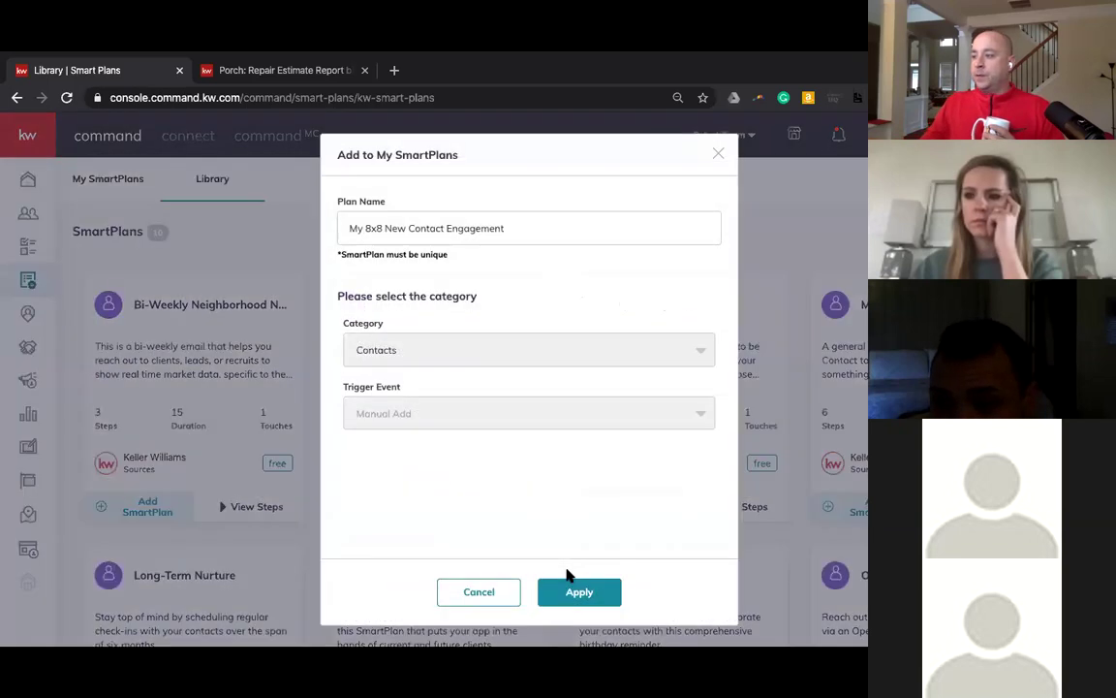
click(578, 592)
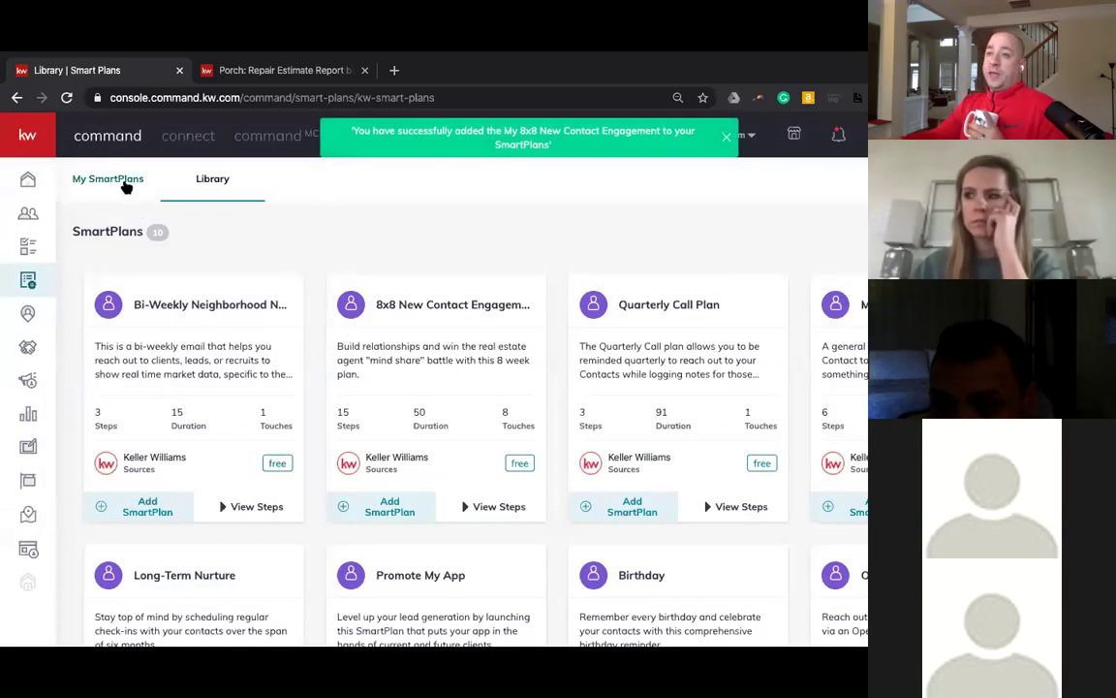
click(91, 180)
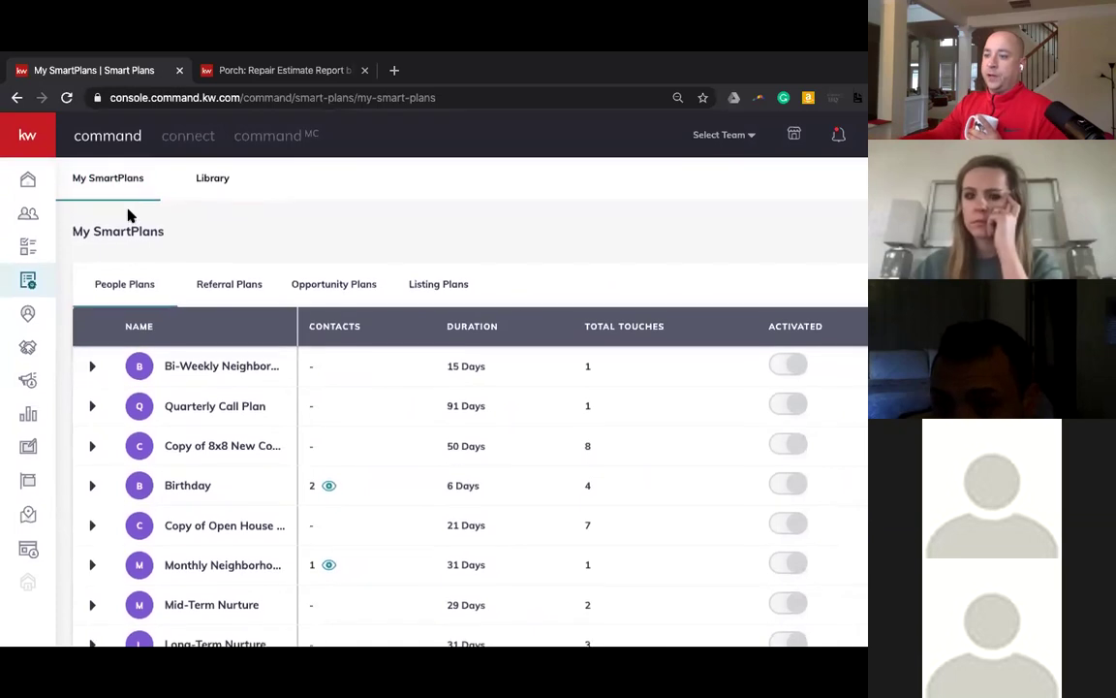
scroll(136, 215, down, 1)
scroll(553, 429, down, 1)
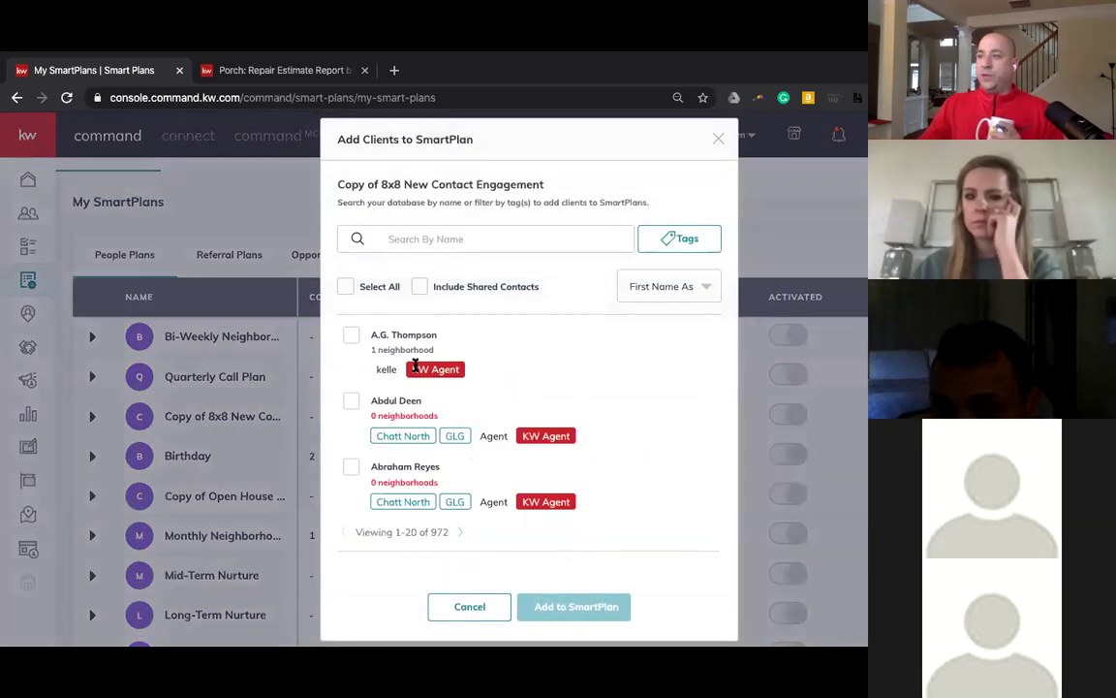
scroll(415, 368, down, 2)
scroll(408, 290, up, 2)
click(428, 238)
click(679, 238)
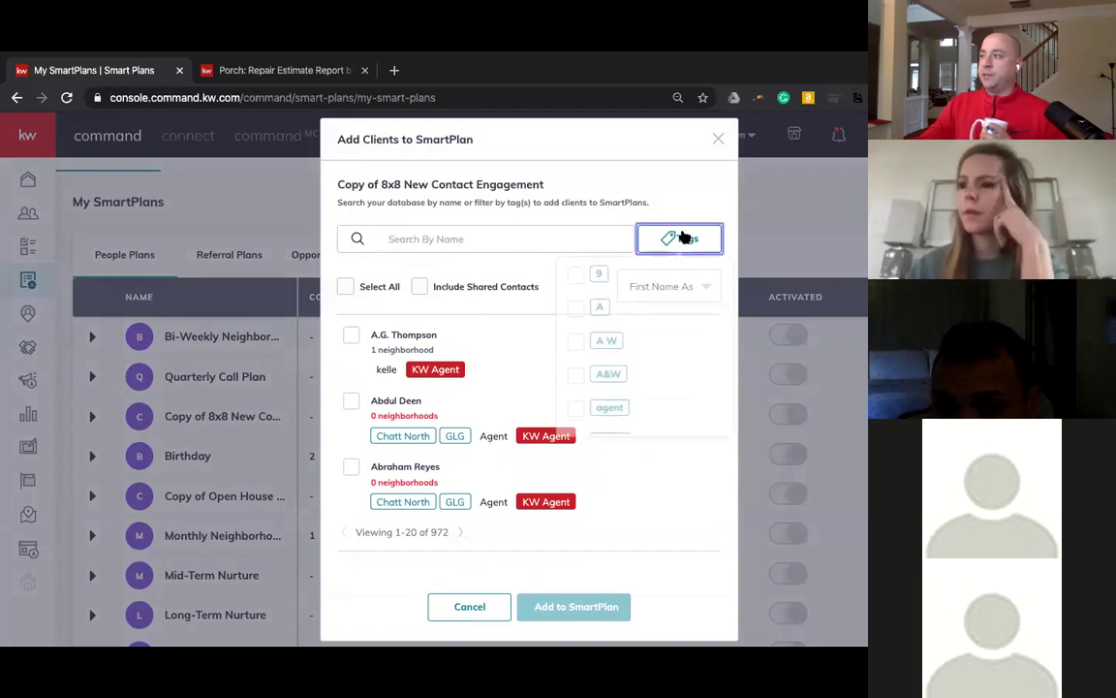
scroll(601, 319, down, 3)
scroll(648, 342, up, 5)
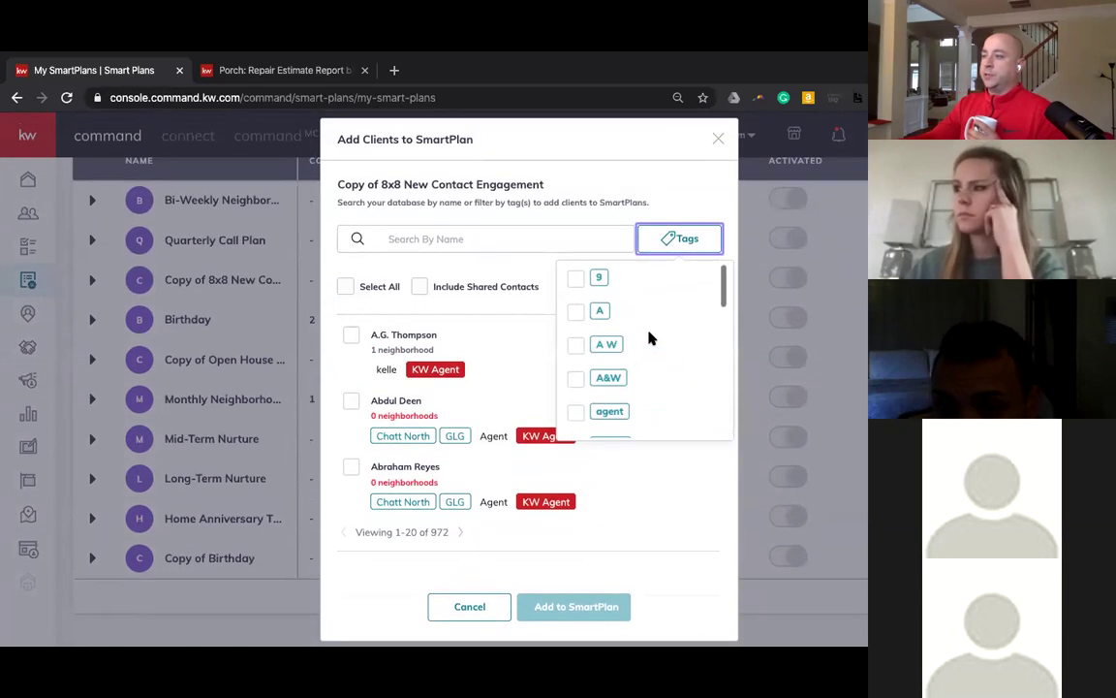
click(716, 140)
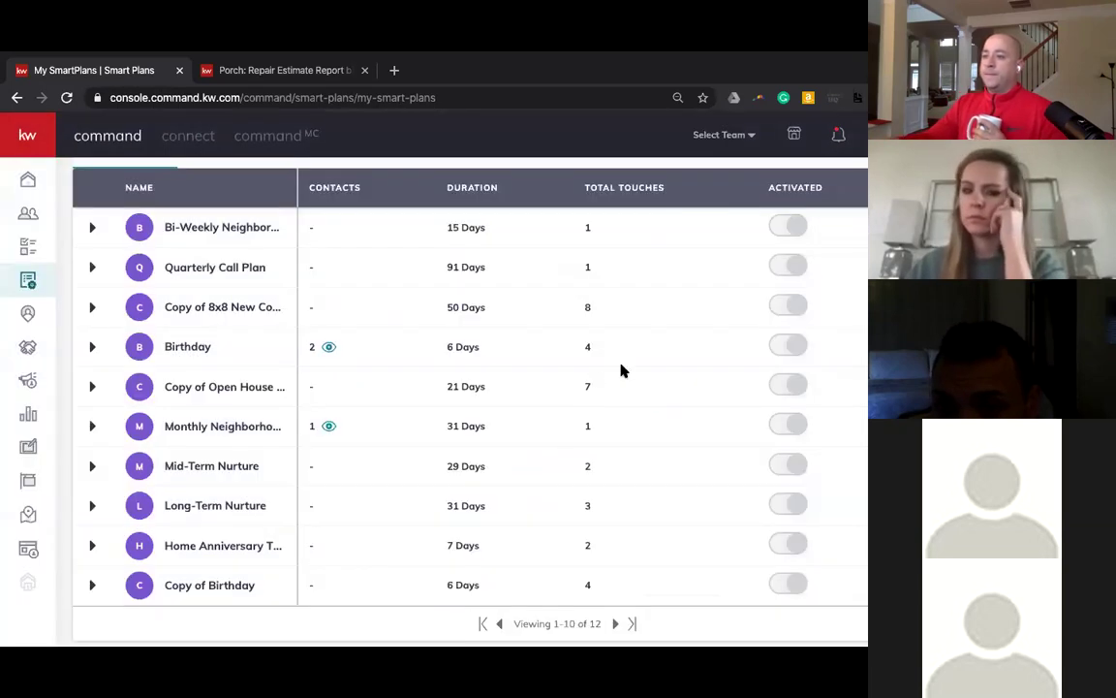
scroll(262, 470, up, 3)
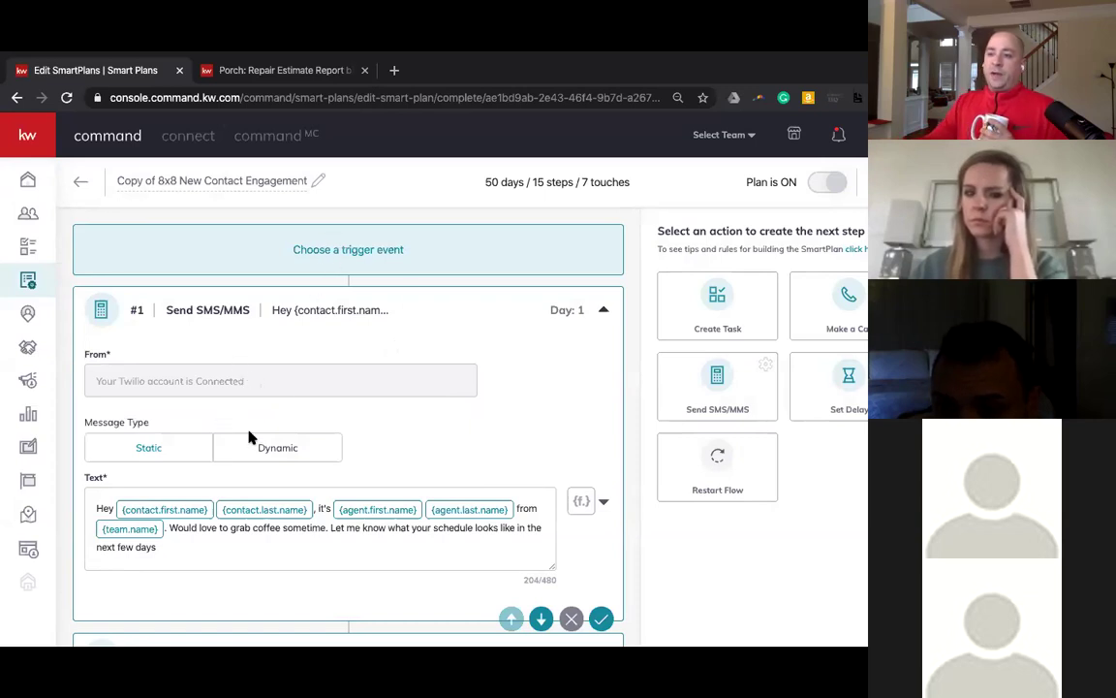
- Review the copied plan's Day 1 coffee-invite SMS and its 7-day delay step
scroll(253, 450, down, 1)
scroll(253, 450, down, 1)
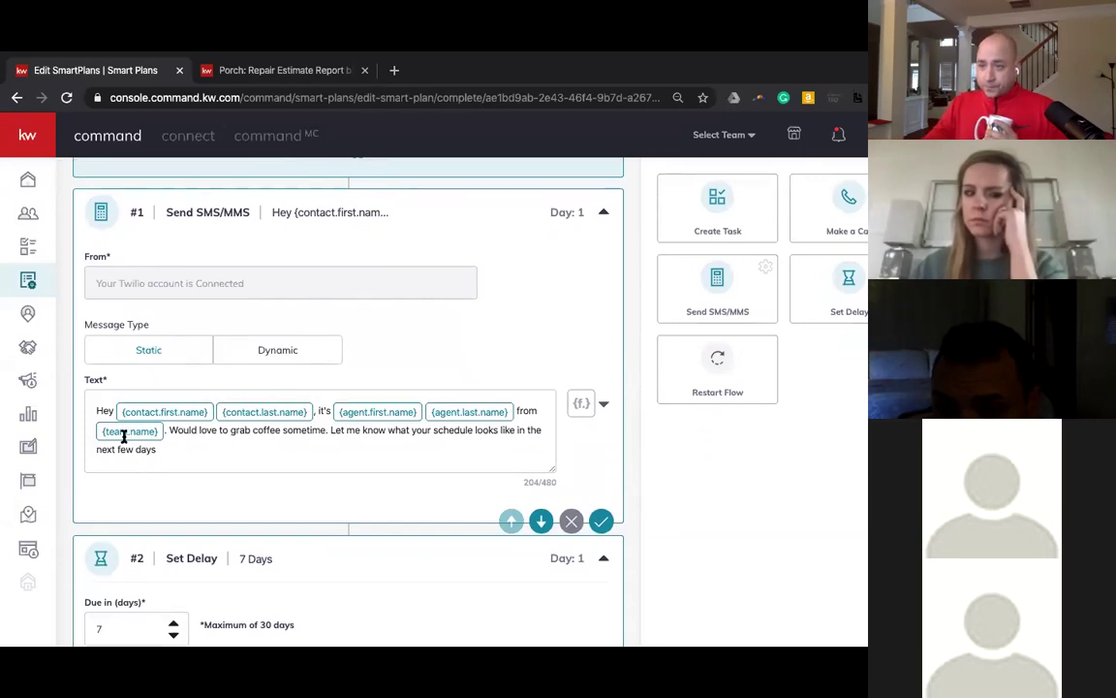
scroll(99, 418, down, 1)
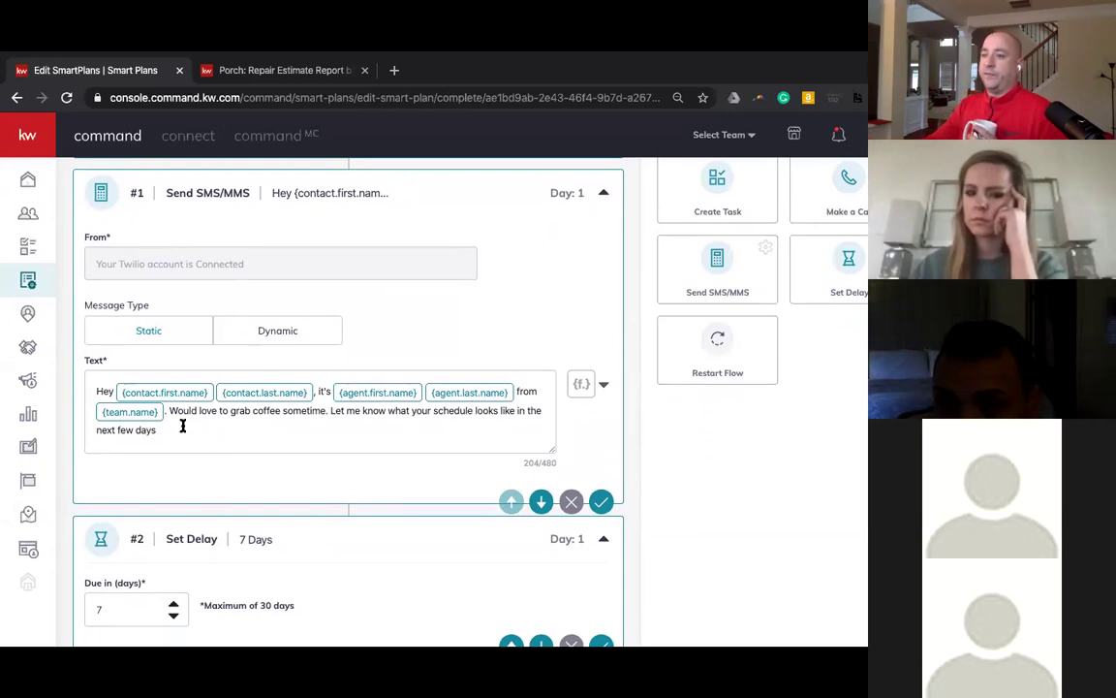
scroll(182, 426, down, 1)
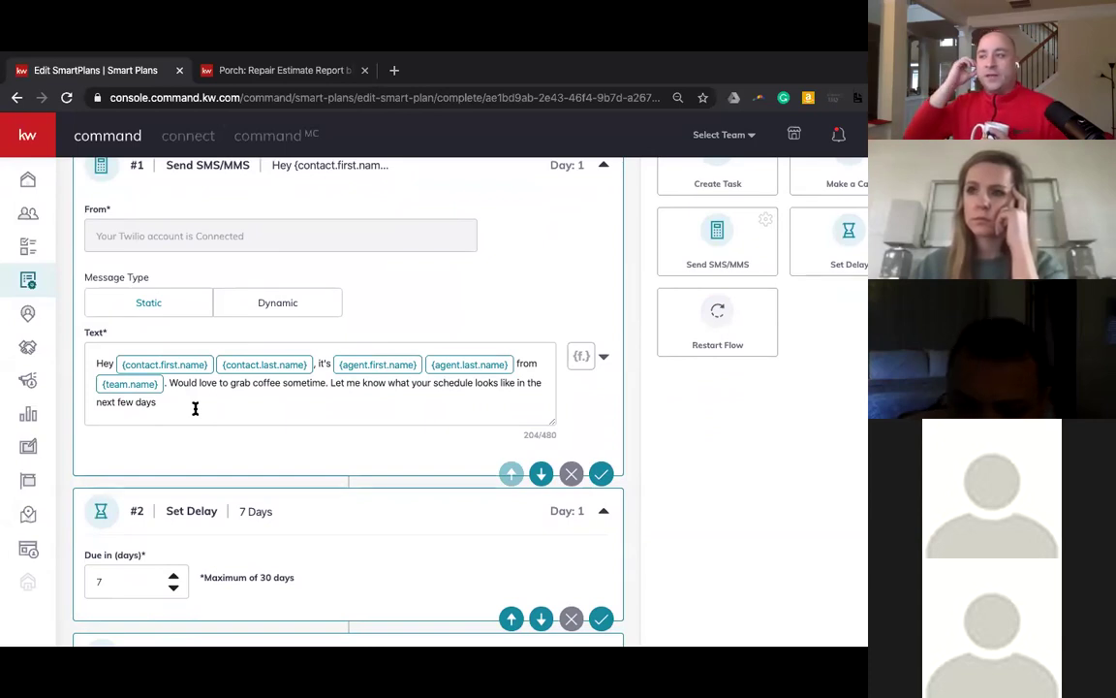
scroll(192, 401, up, 3)
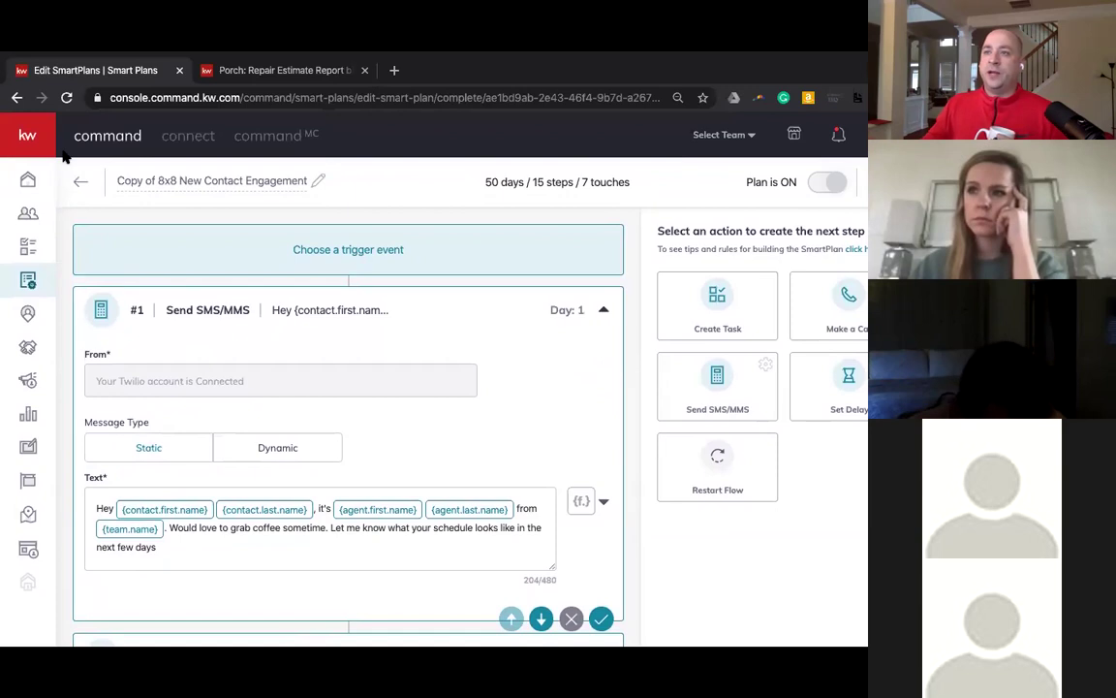
- Leave the plan editor and browse the Library's 10 ready-made SmartPlans
click(79, 184)
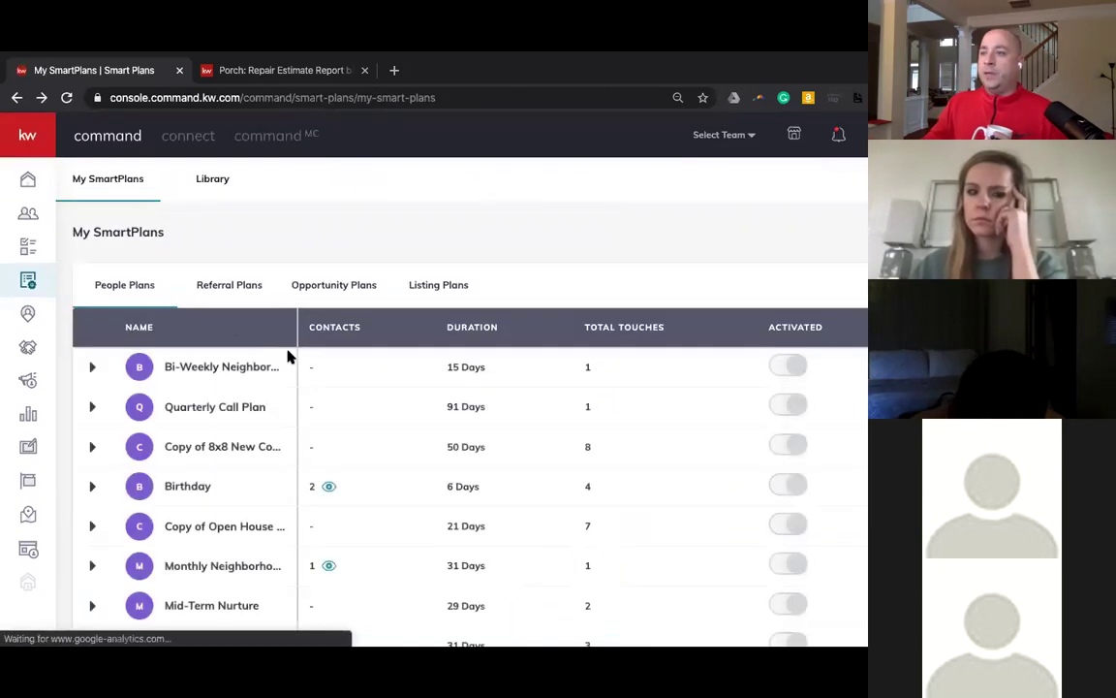
click(197, 179)
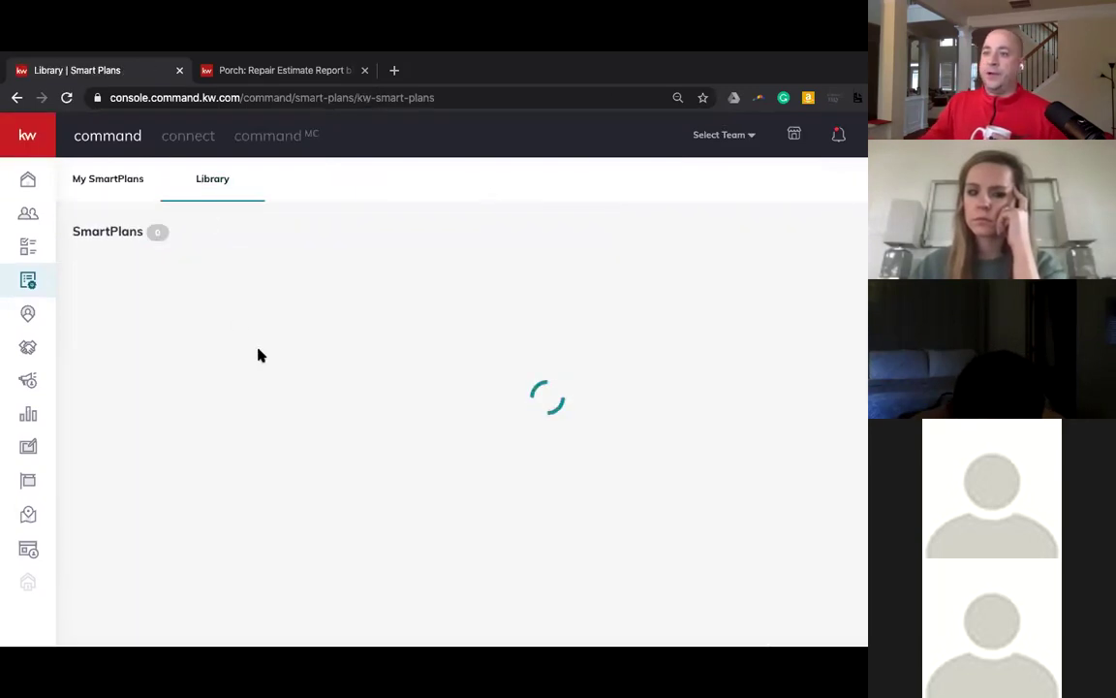
scroll(465, 480, down, 4)
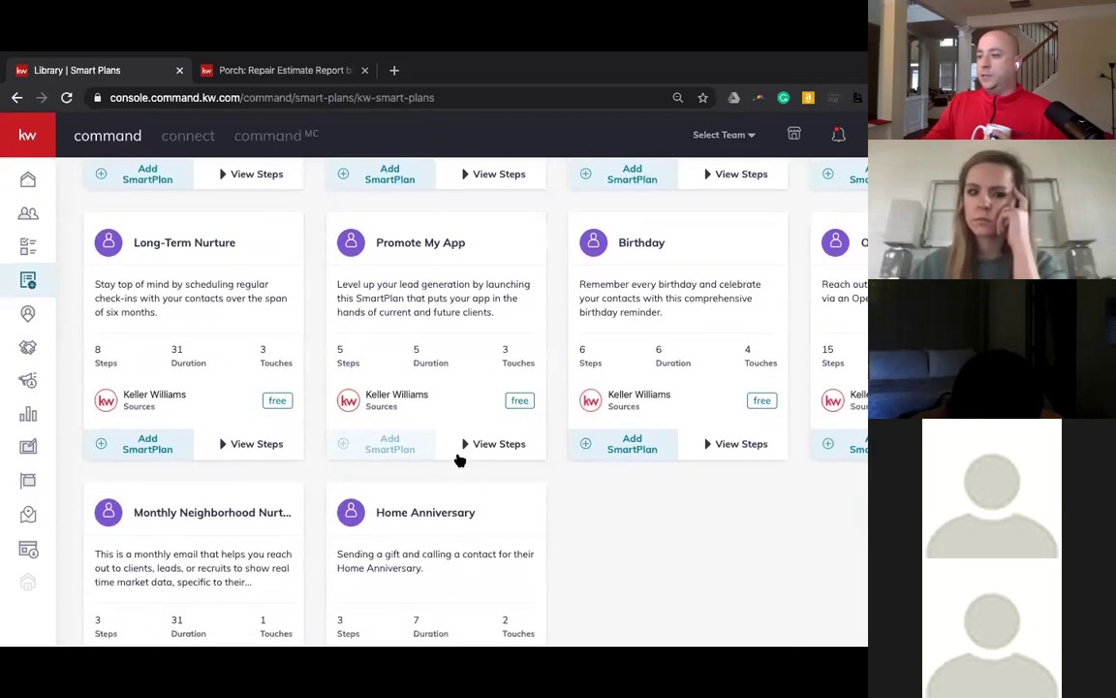
scroll(508, 454, up, 1)
scroll(523, 456, down, 3)
scroll(524, 456, up, 2)
scroll(525, 460, up, 4)
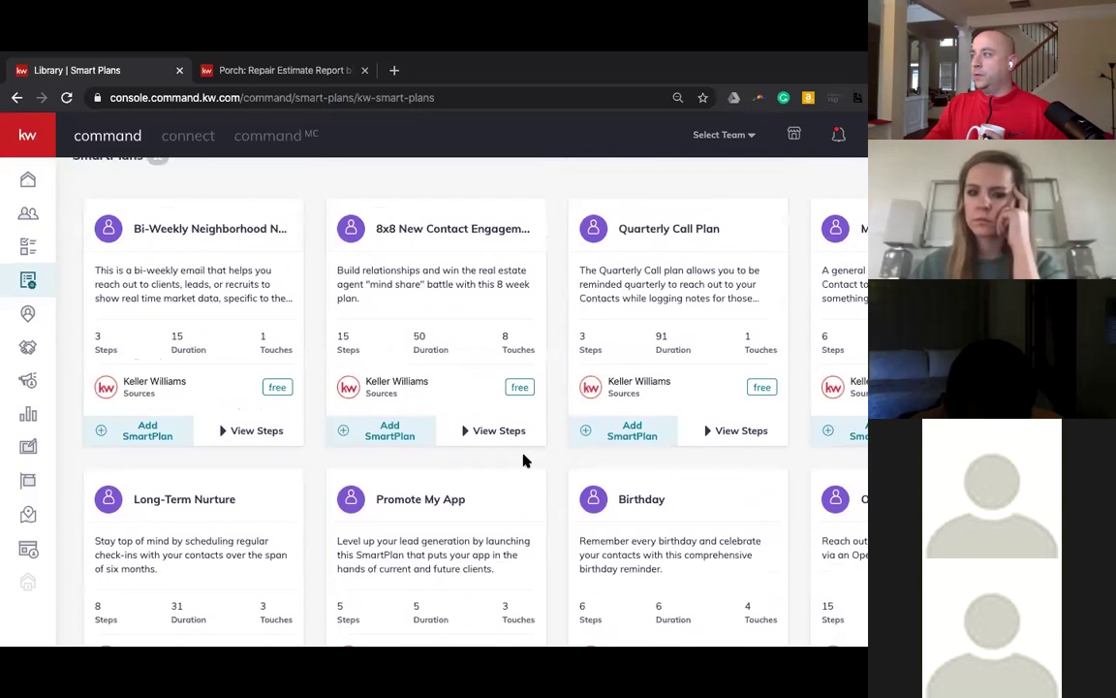
scroll(523, 462, down, 5)
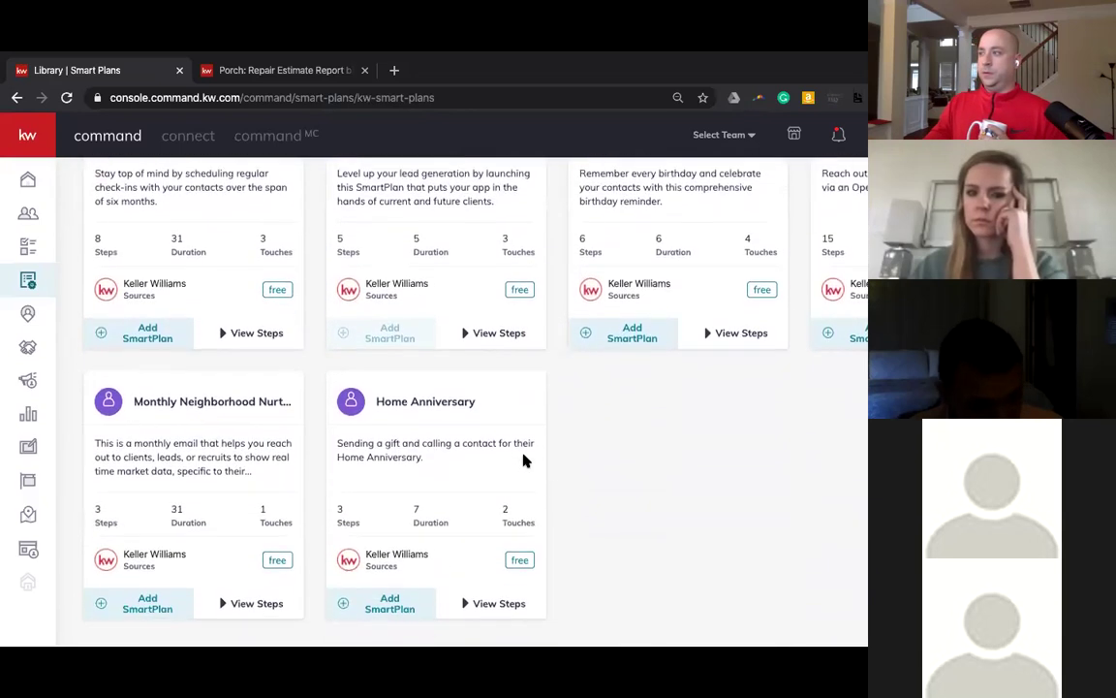
scroll(523, 462, up, 5)
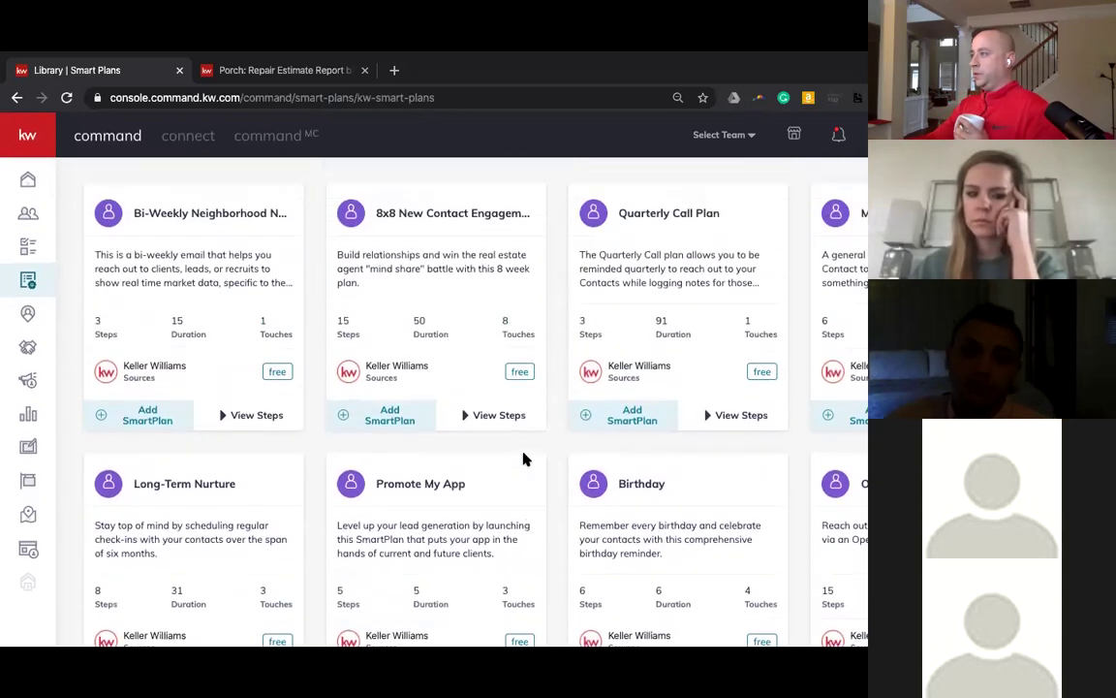
scroll(524, 462, up, 1)
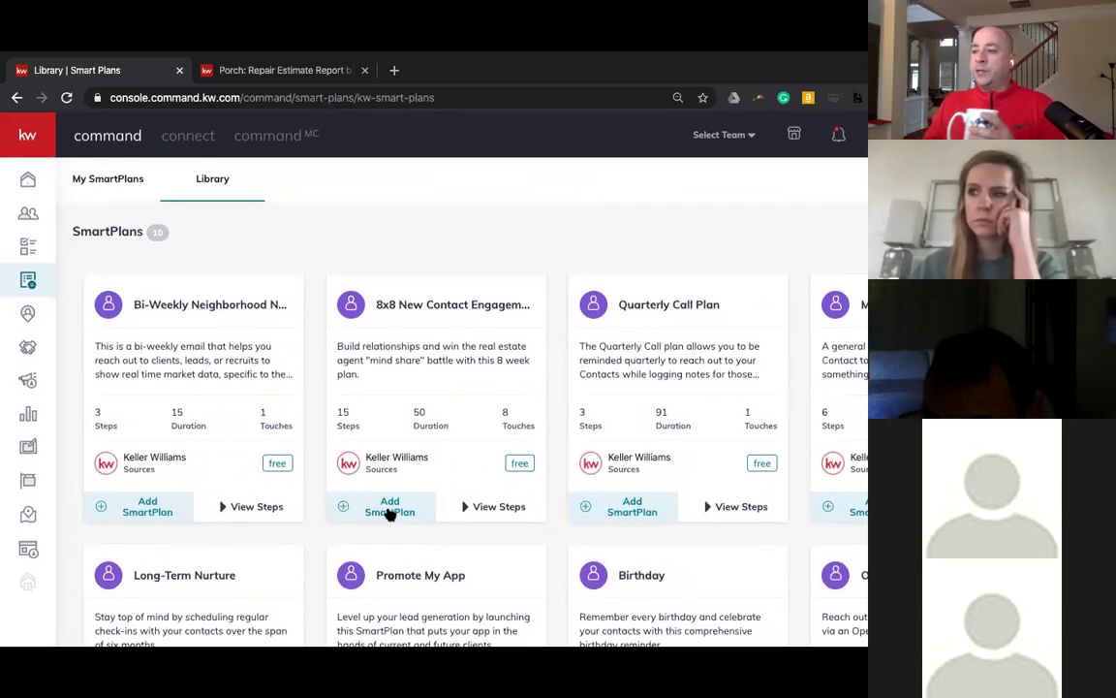
- Add the 8x8 New Contact Engagement plan to My SmartPlans renamed 'Covid Plan'
click(390, 512)
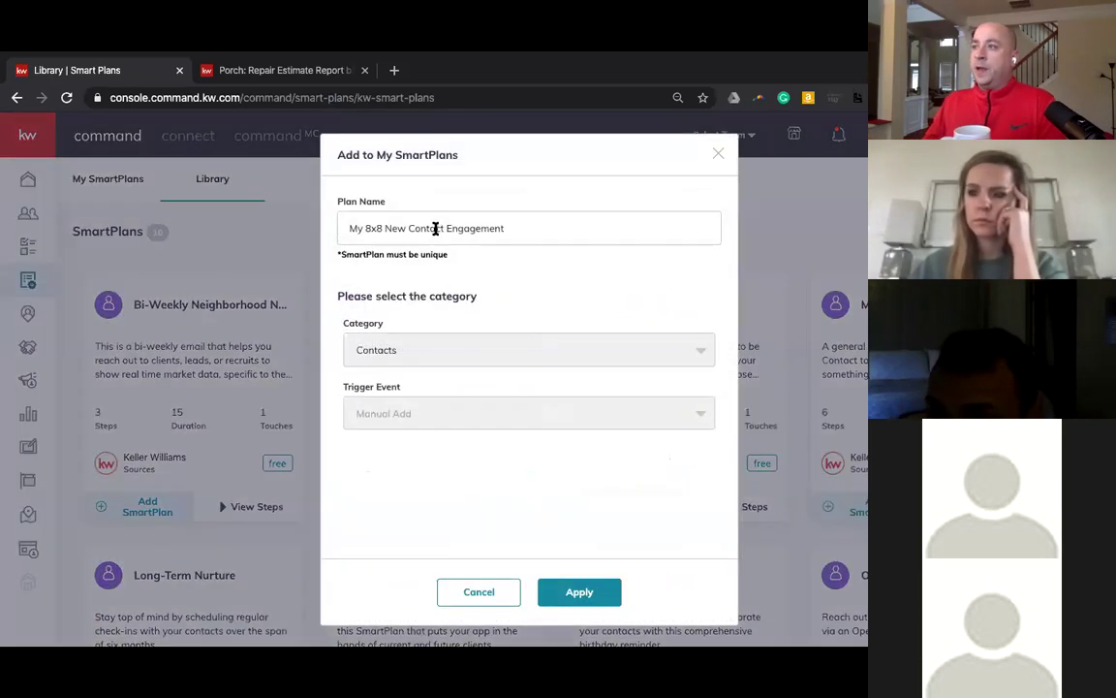
double_click(435, 228)
triple_click(435, 227)
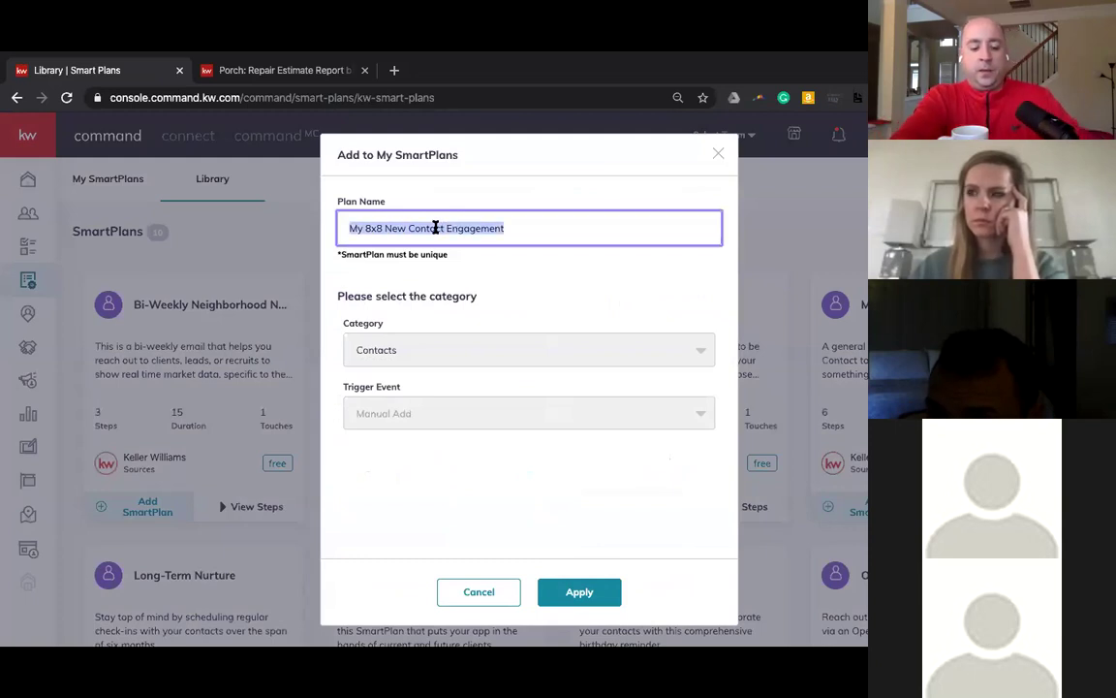
text(Covid)
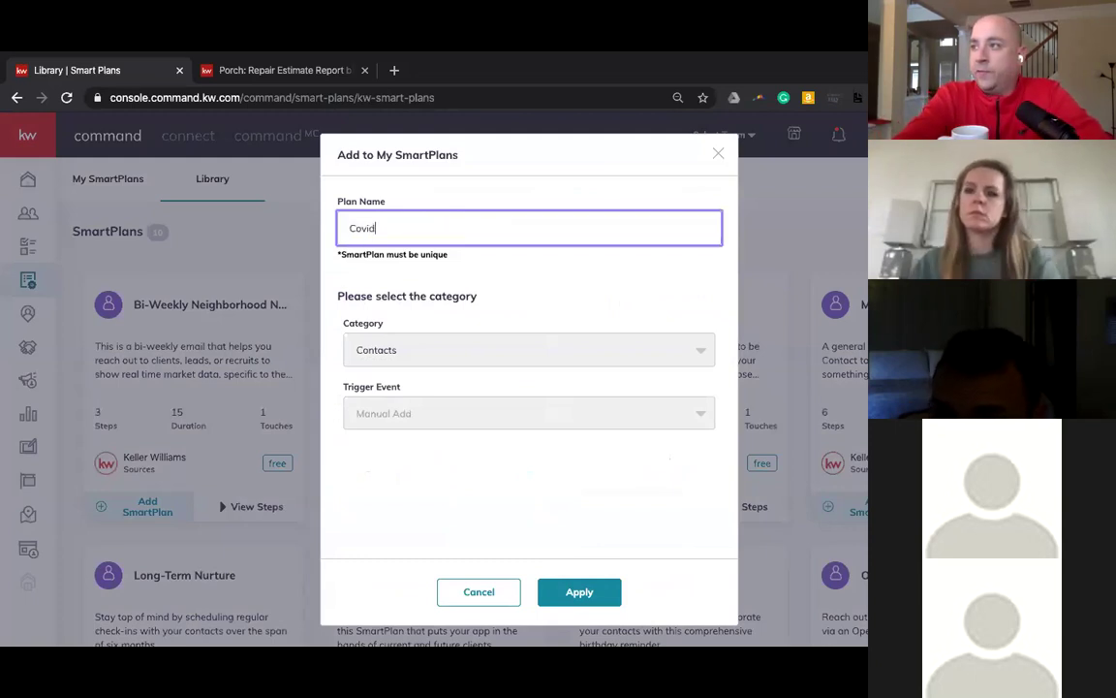
text( Pa)
text(an)
click(578, 593)
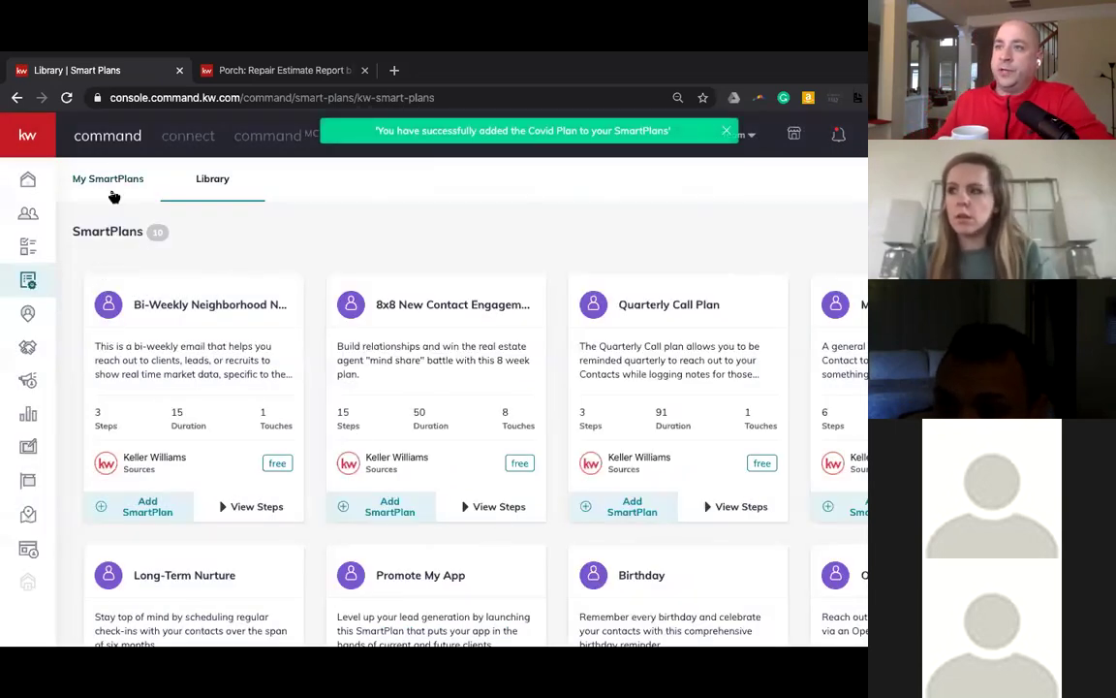
click(109, 182)
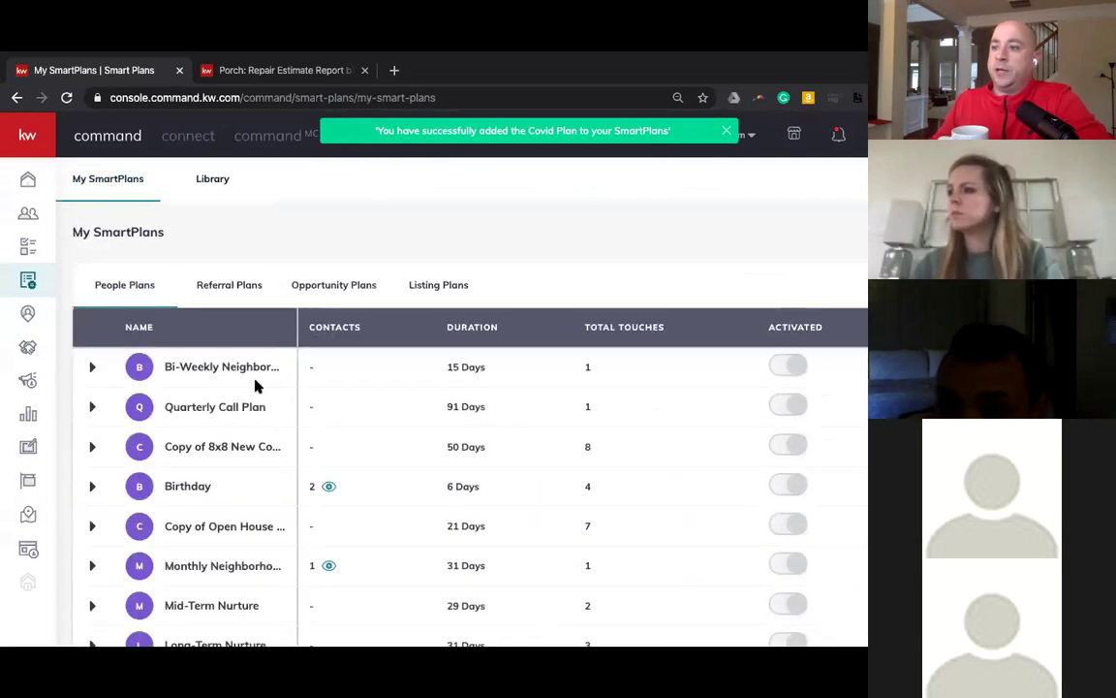
- Page forward through My SmartPlans to reach and open Covid Plan
scroll(250, 389, down, 3)
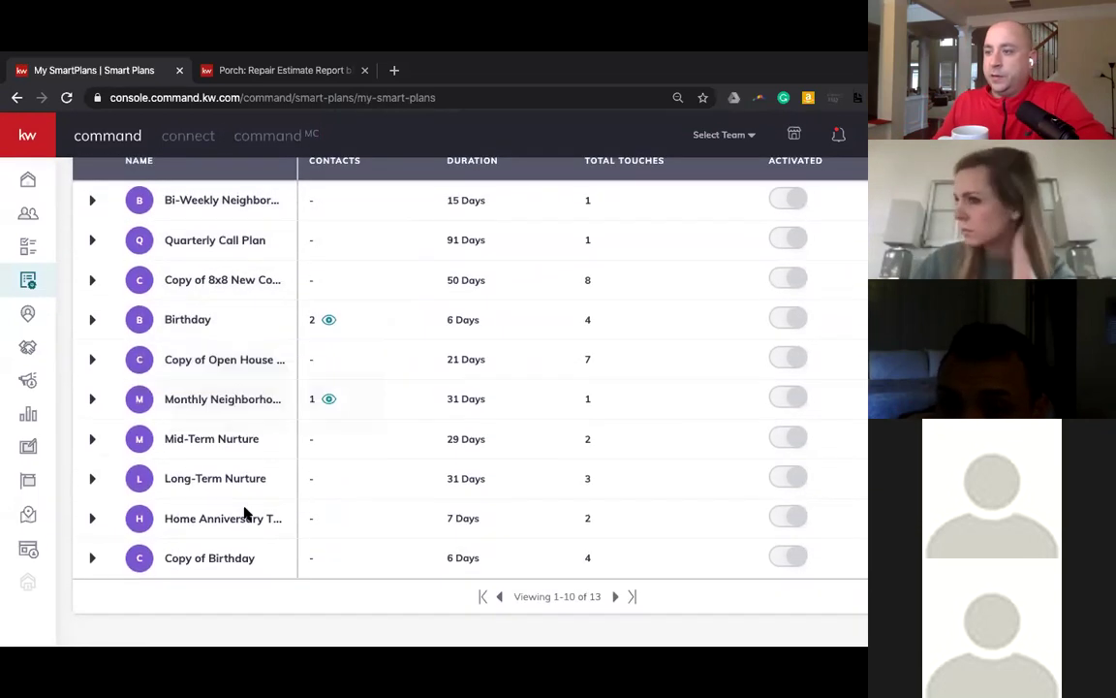
click(615, 597)
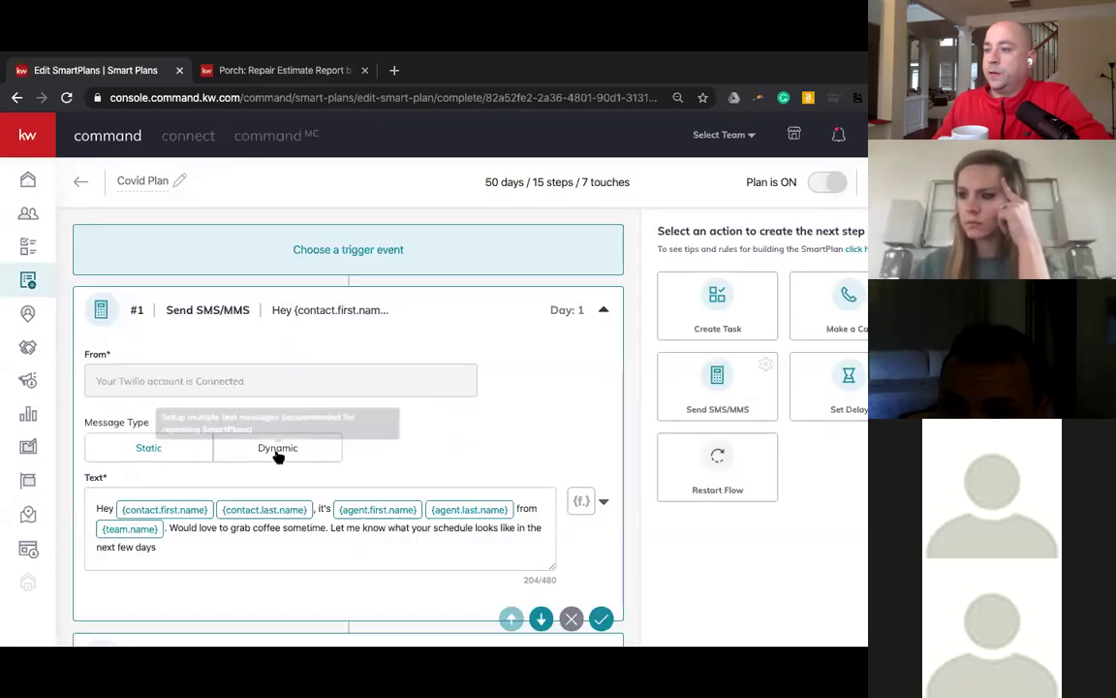
- End the Day 1 SMS with 'catch up on a zoom call with you to learn more about your search' and save
scroll(274, 454, down, 1)
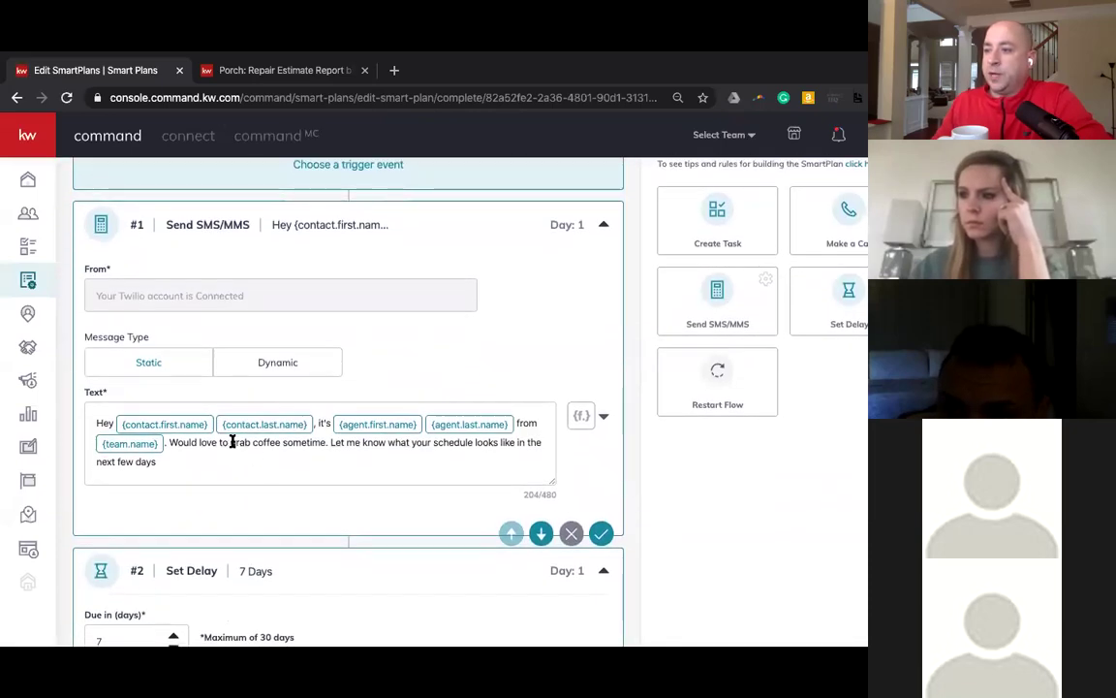
drag(232, 442, 280, 456)
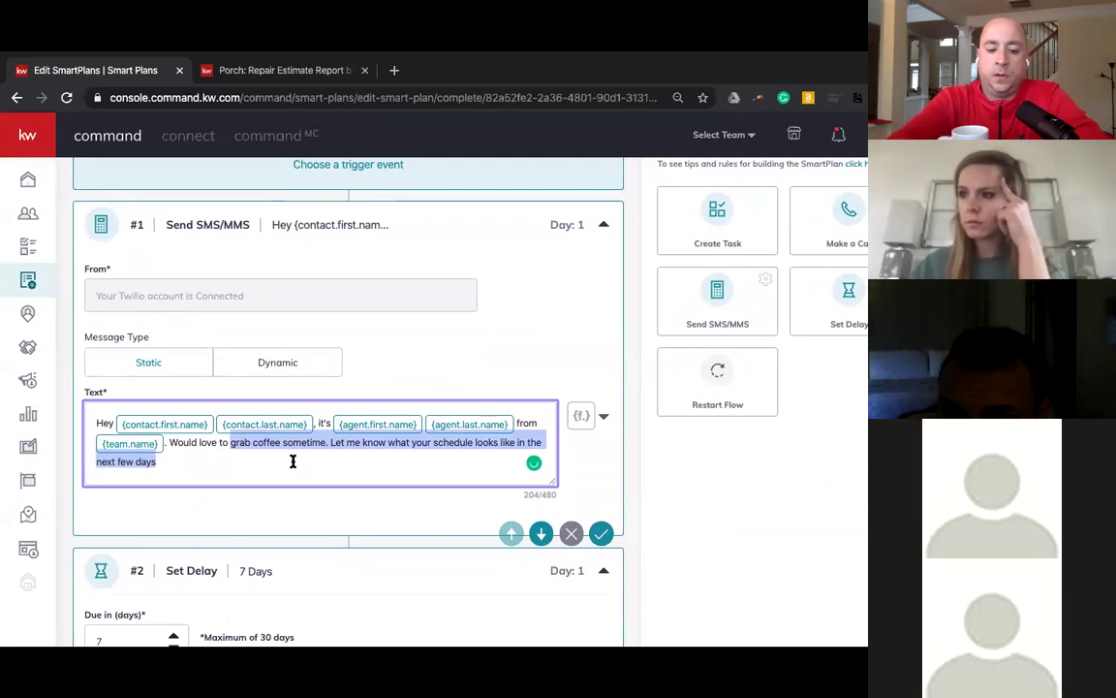
text(catch up )
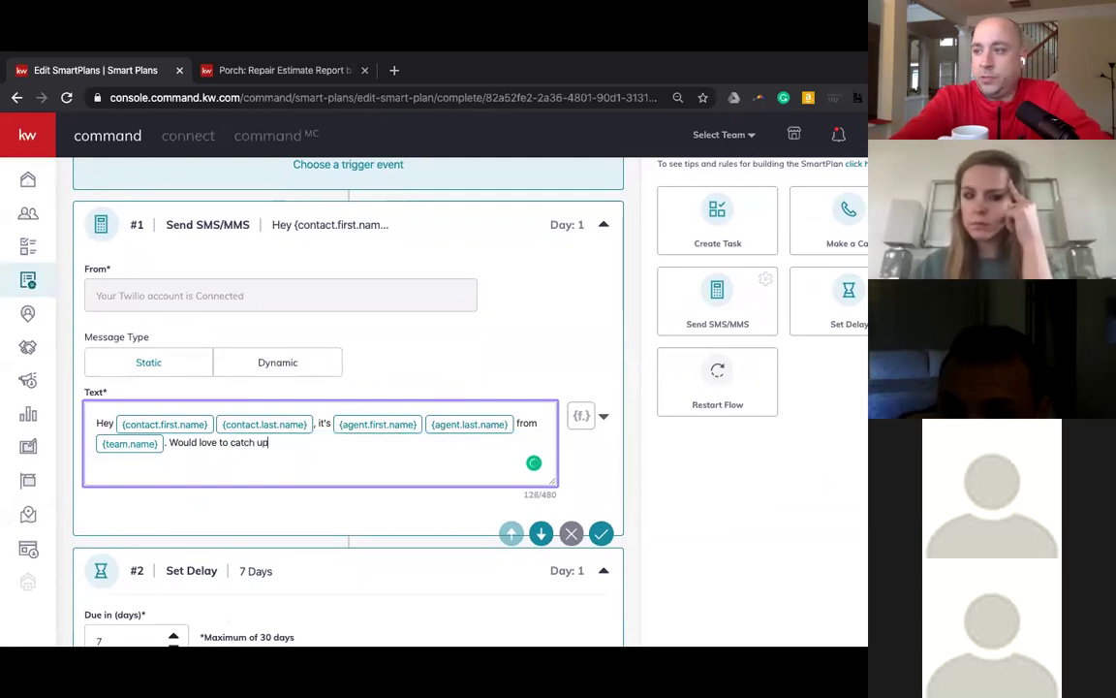
text(on a )
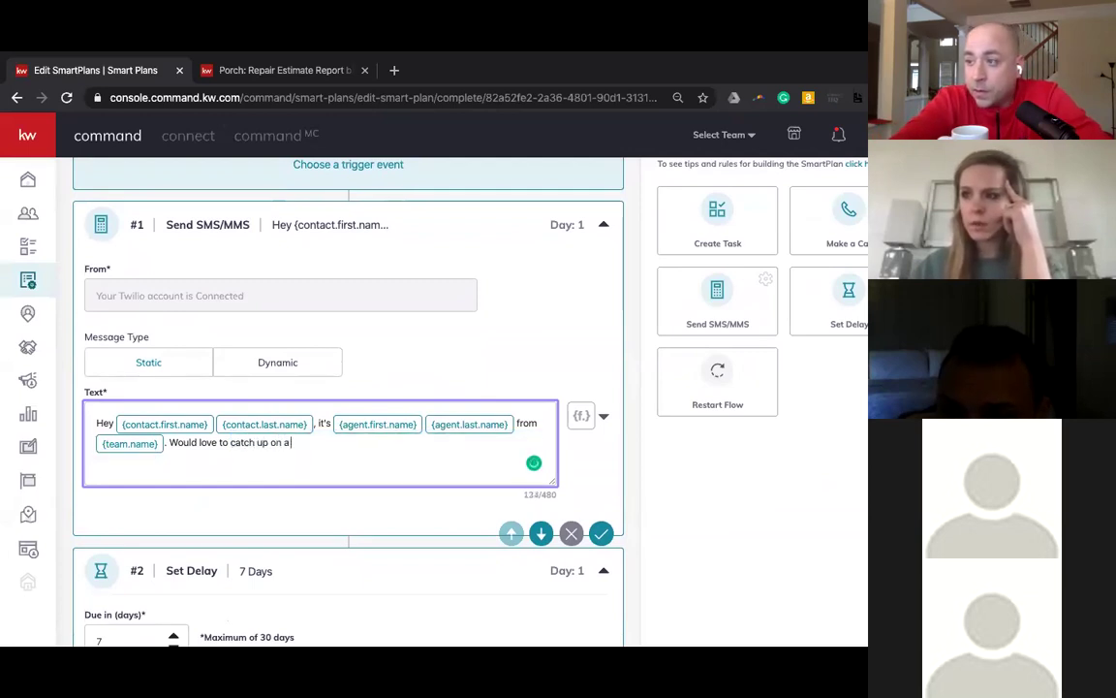
text(zoom ca)
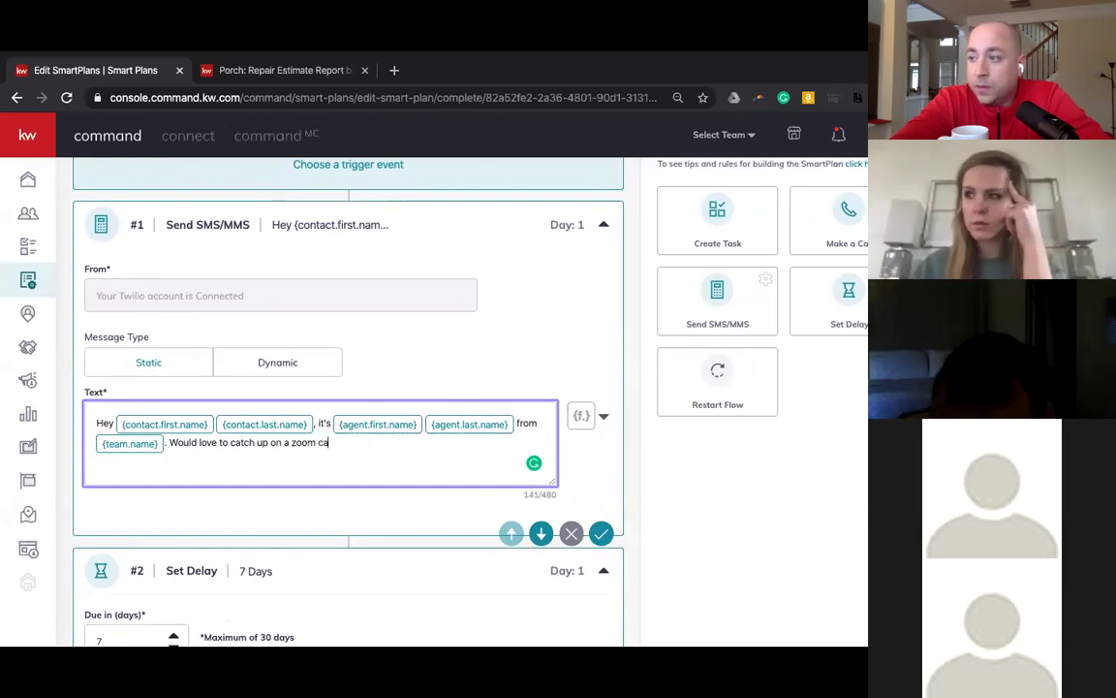
text(ll with you to learn more a)
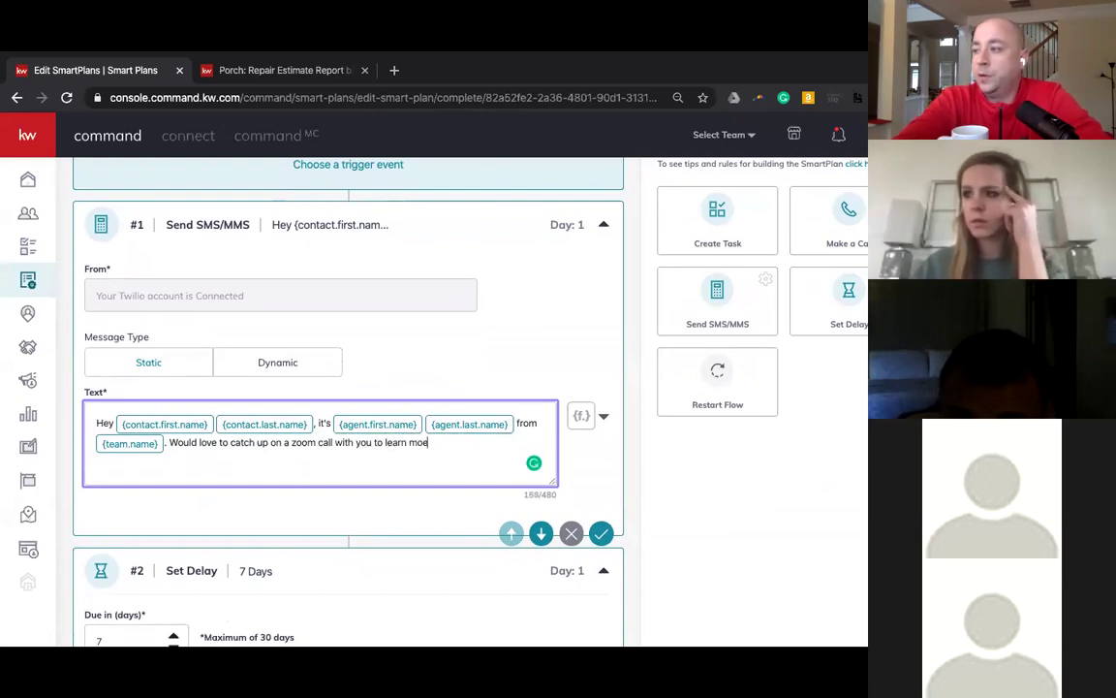
text(bout your)
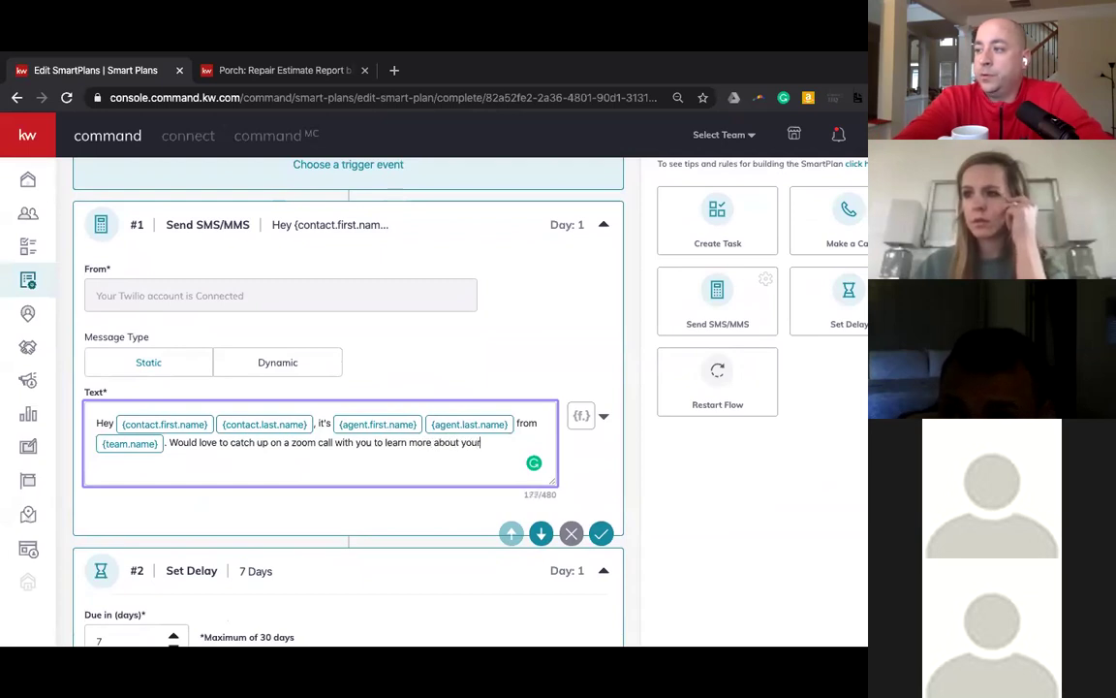
text( search)
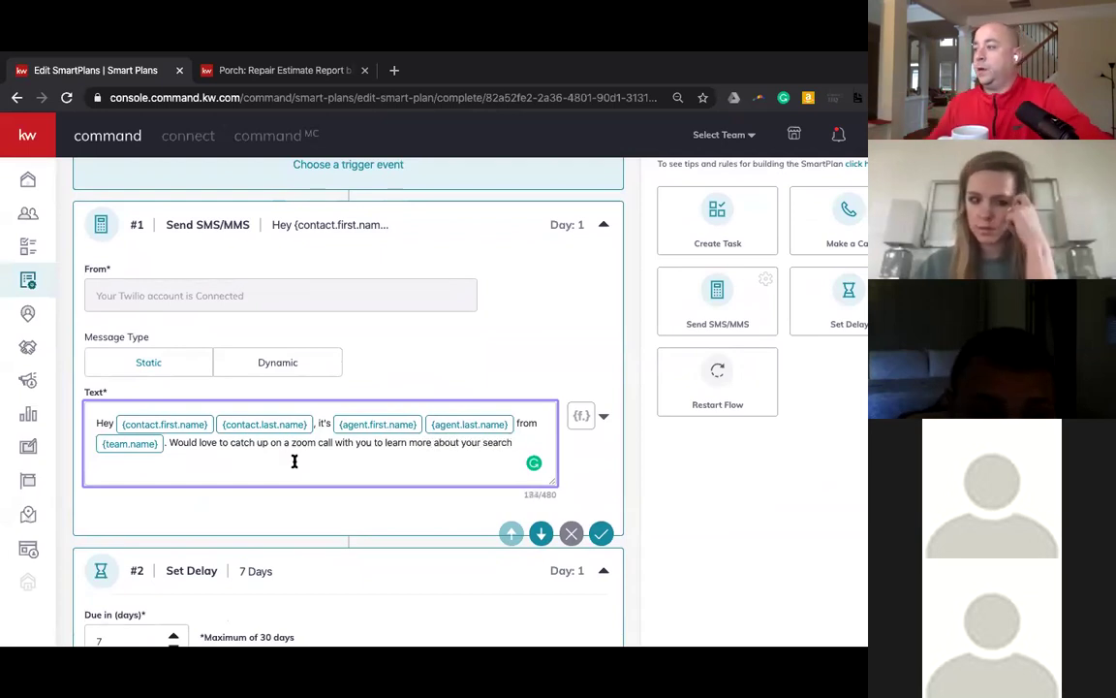
click(602, 535)
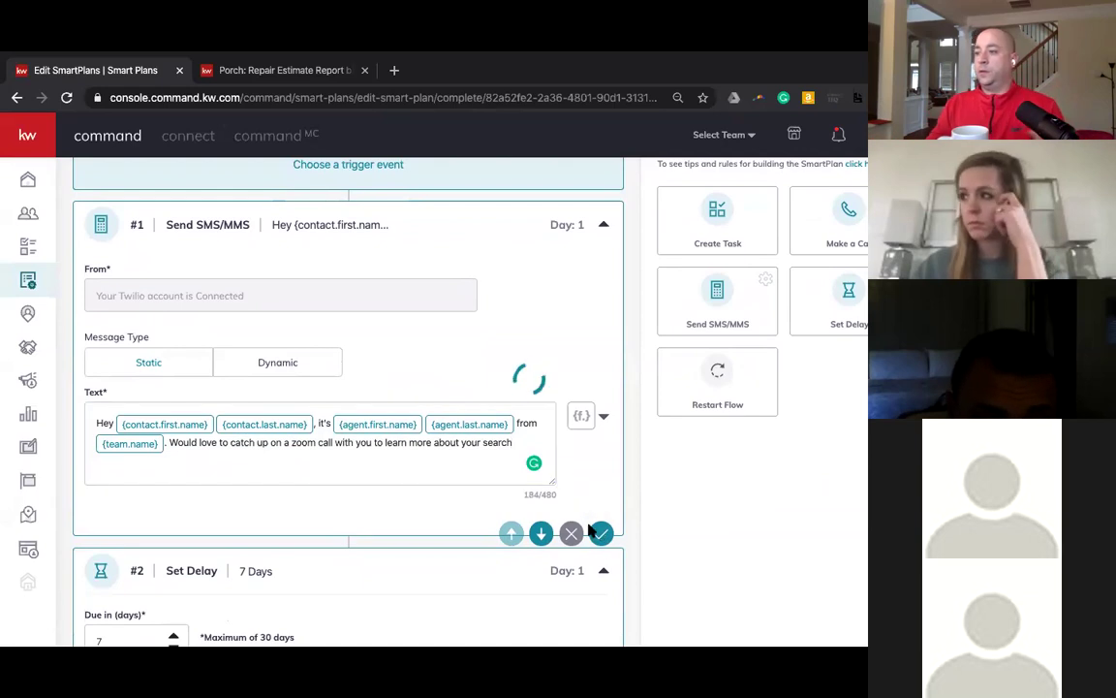
- Review Covid Plan's remaining steps, then return to the My SmartPlans People Plans list
scroll(446, 508, up, 1)
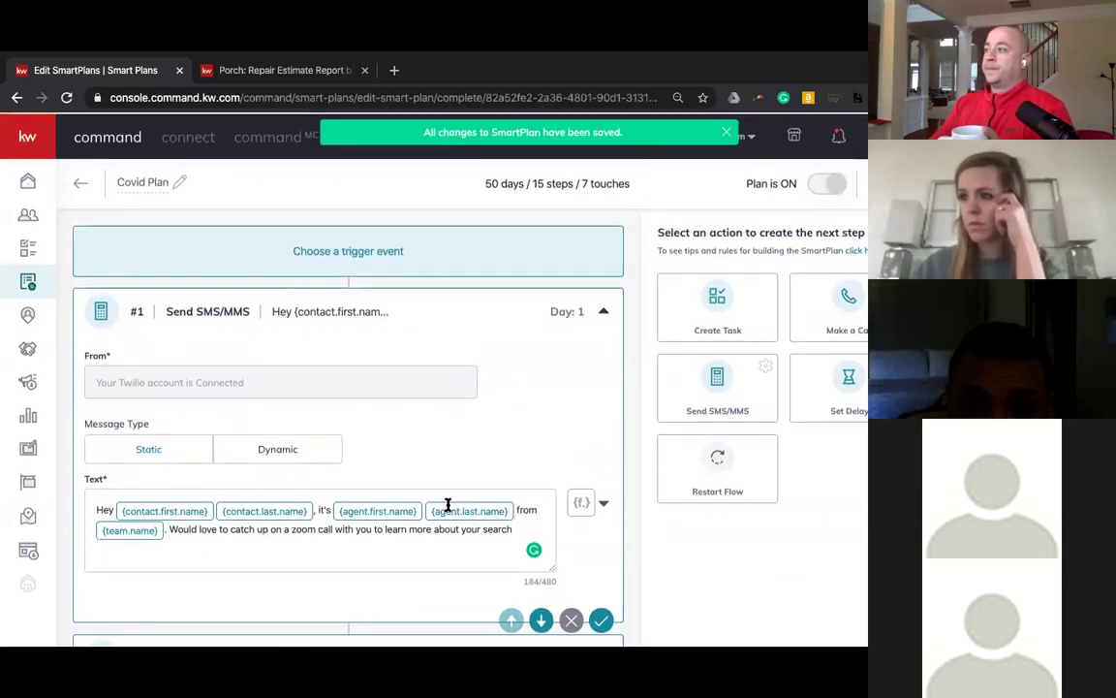
scroll(386, 488, down, 2)
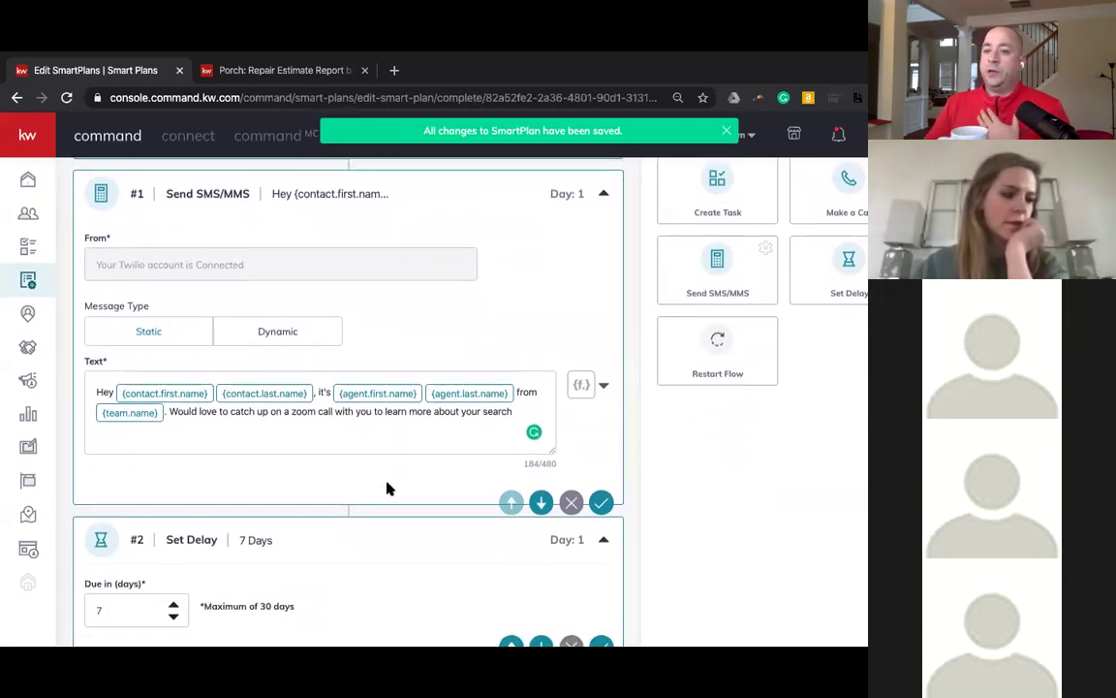
scroll(391, 490, down, 5)
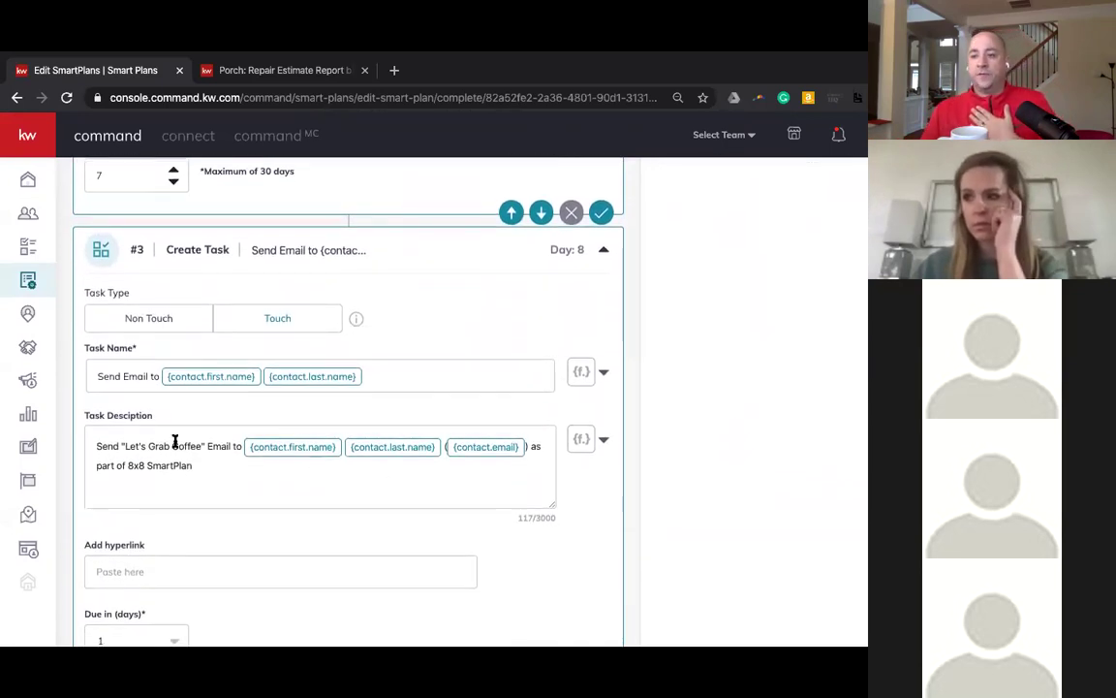
scroll(204, 451, down, 5)
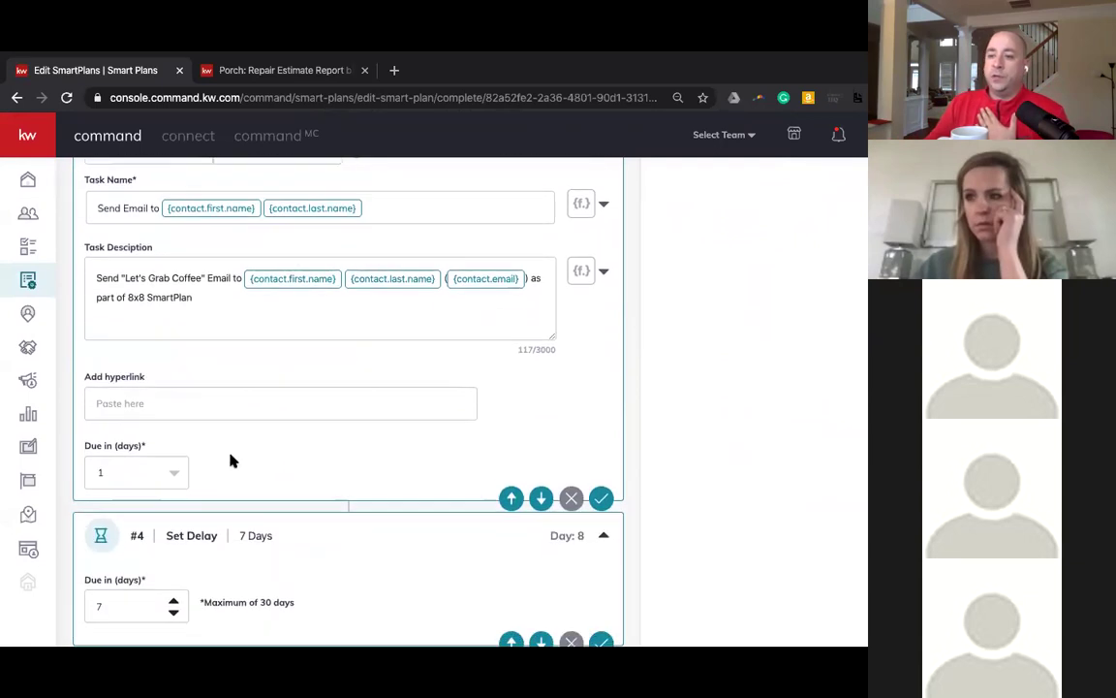
scroll(233, 462, down, 1)
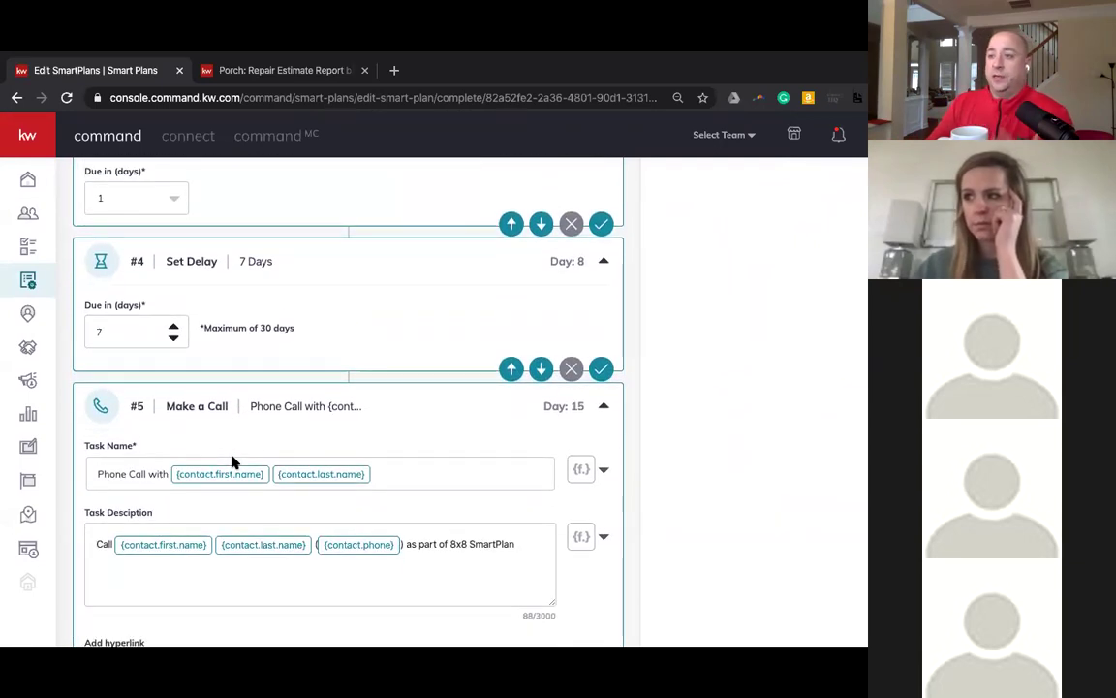
scroll(232, 462, up, 2)
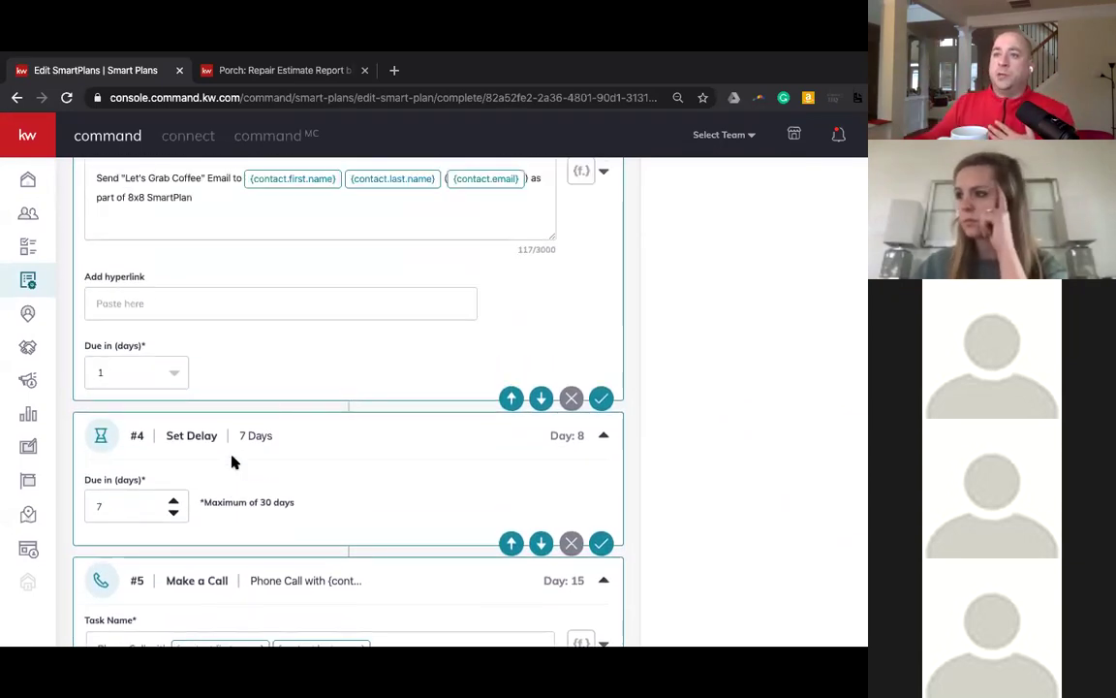
scroll(232, 462, up, 10)
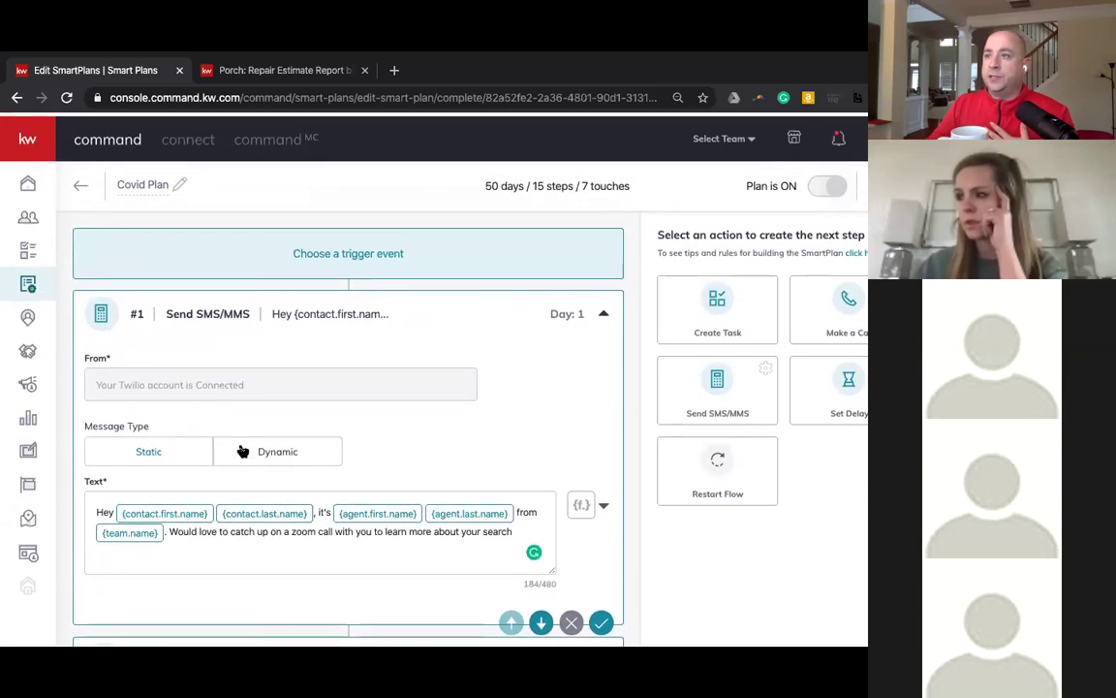
click(28, 280)
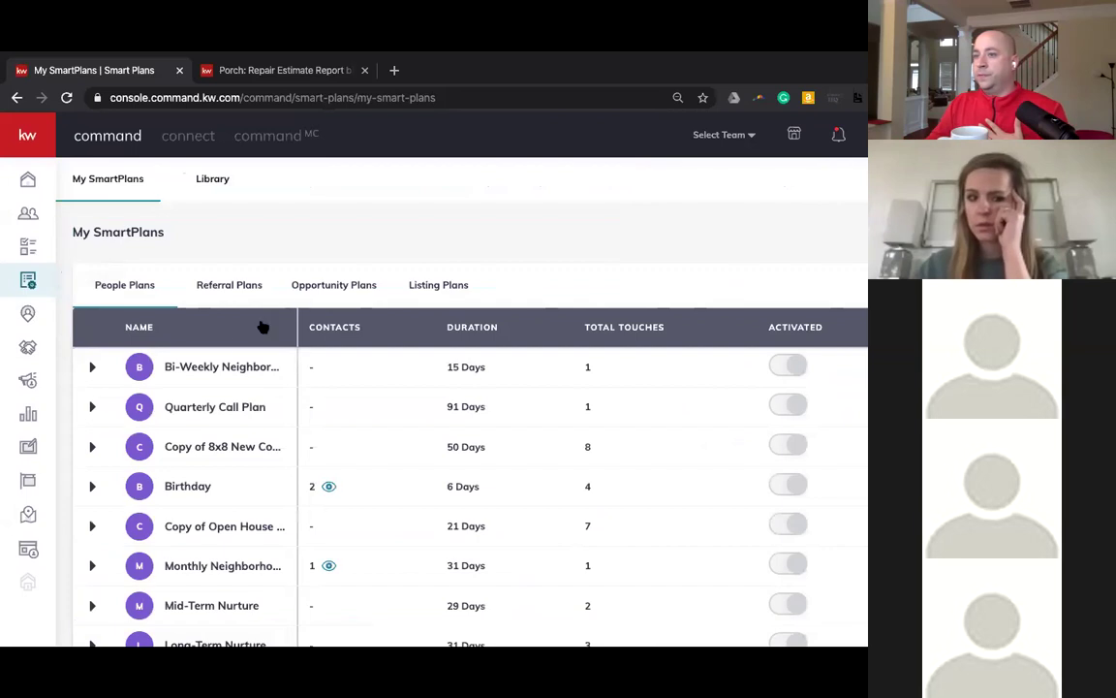
- Expand the 8x8 plan's steps in the Library and review its SMS, delays, calls and Link MNN
click(206, 178)
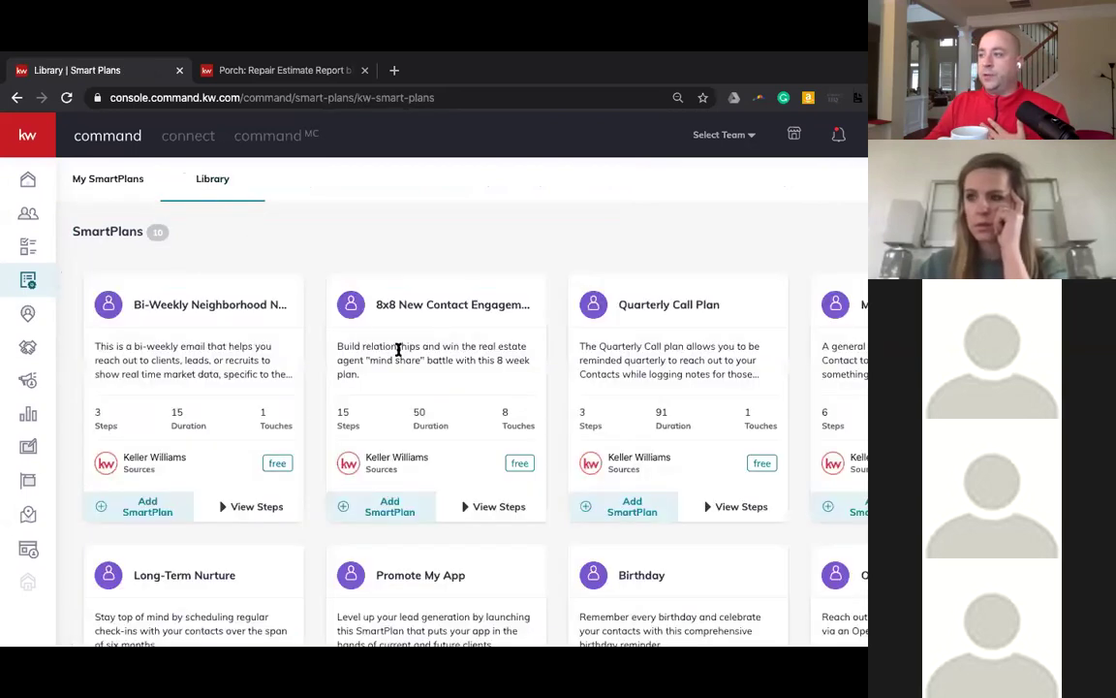
scroll(441, 439, down, 1)
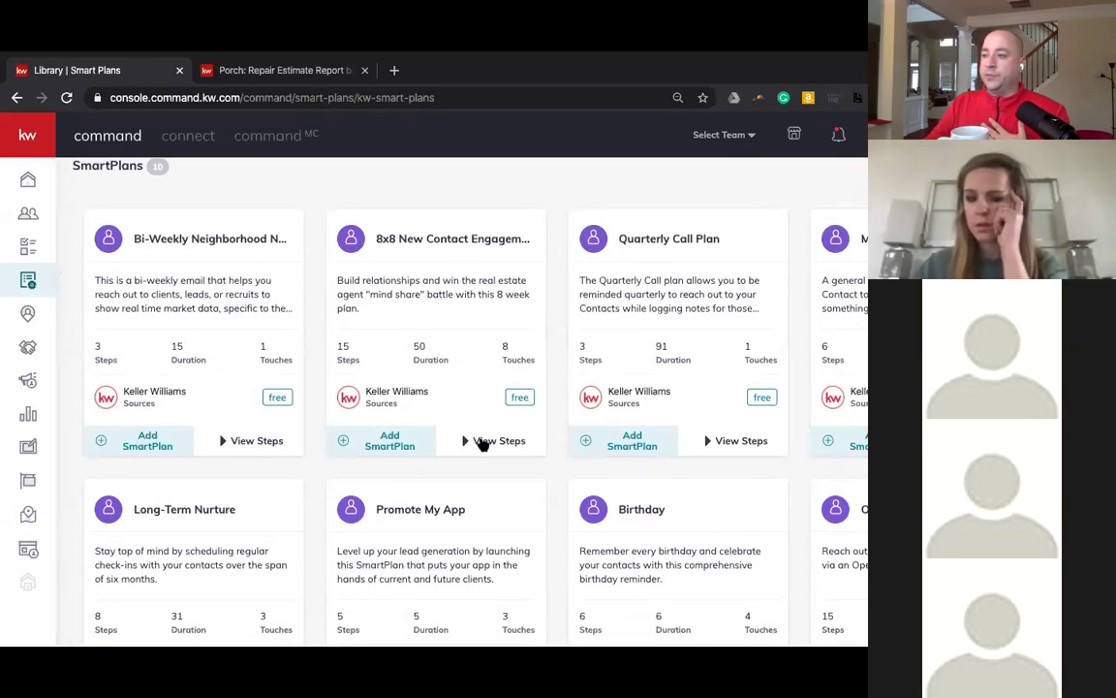
click(482, 442)
scroll(477, 421, down, 3)
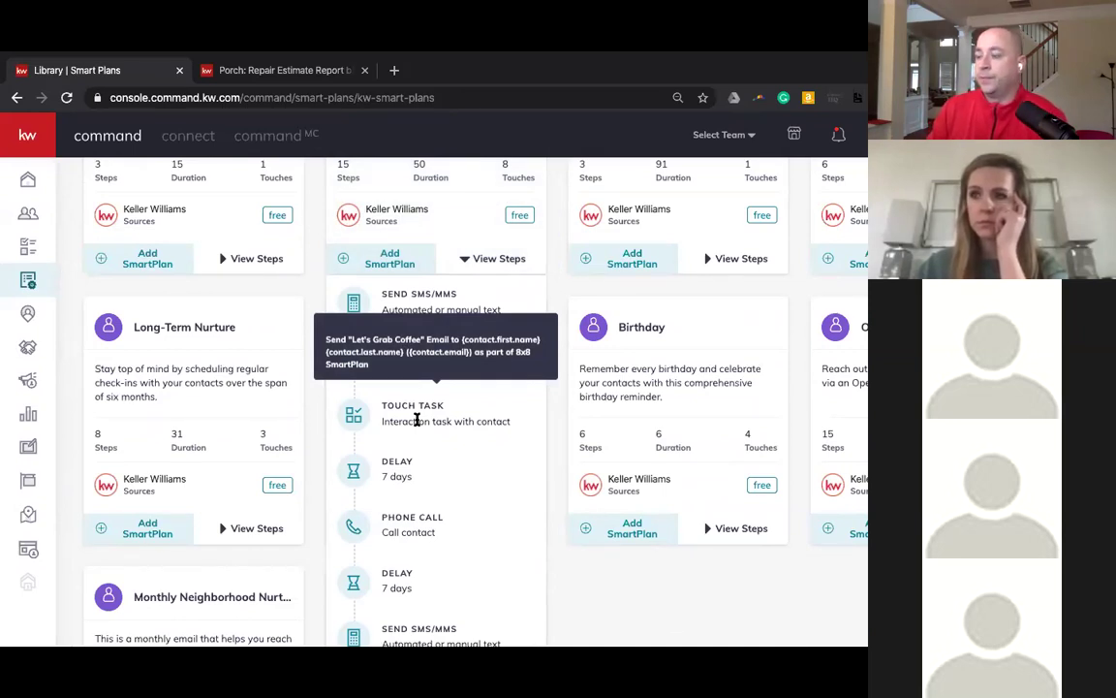
scroll(416, 422, down, 1)
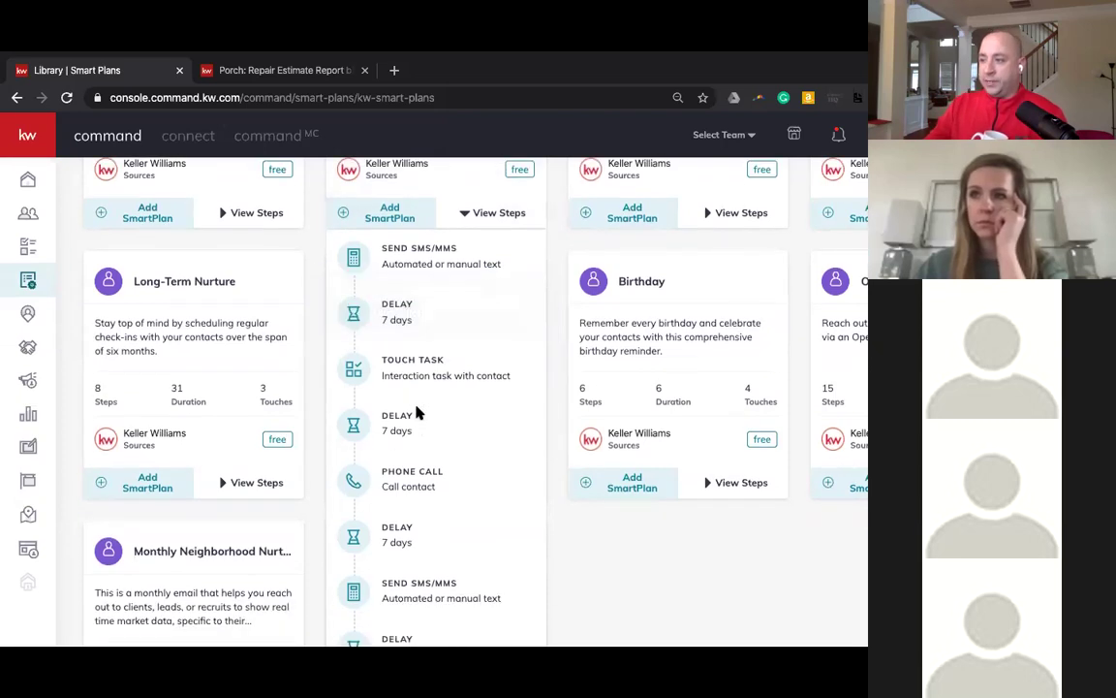
scroll(454, 482, down, 3)
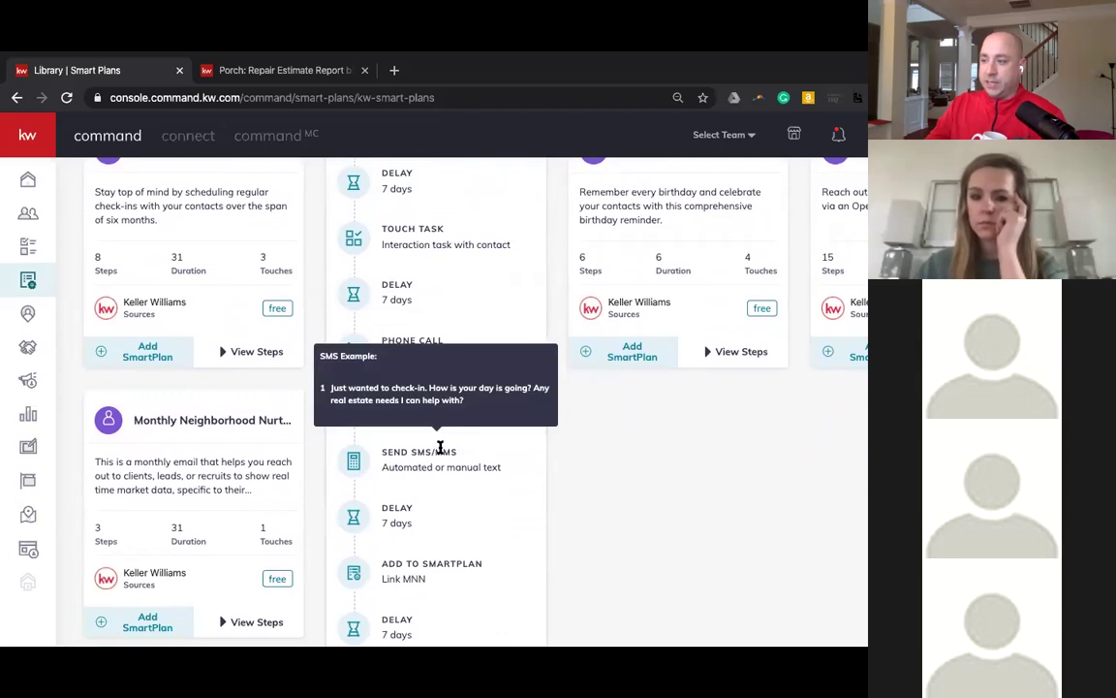
scroll(423, 520, down, 1)
scroll(424, 520, down, 2)
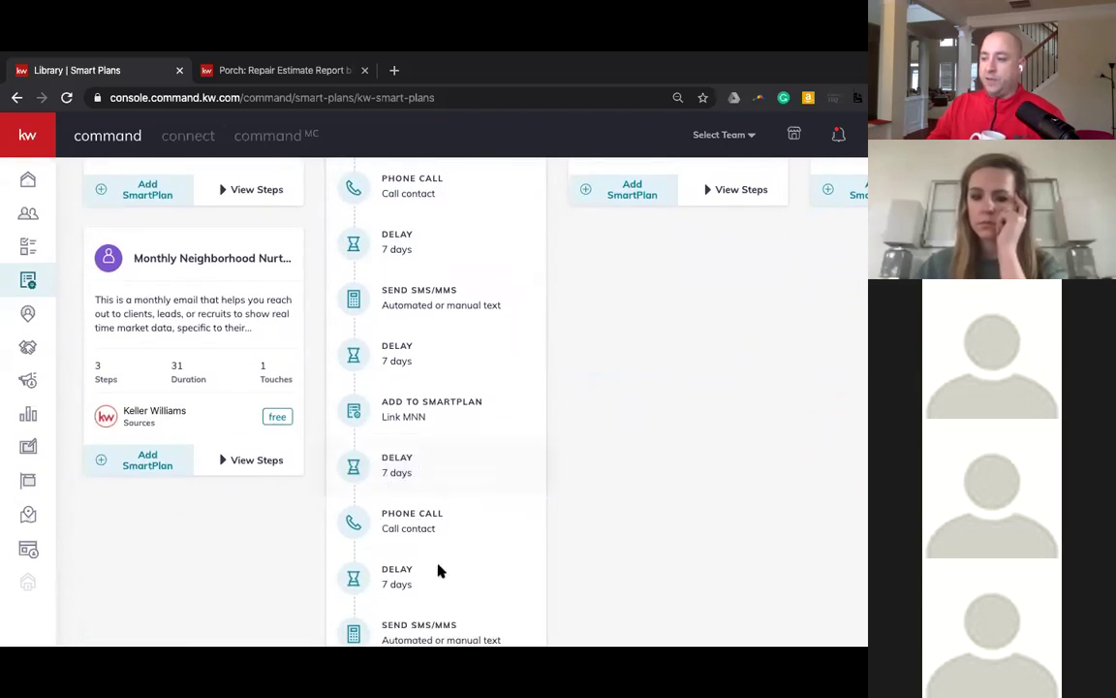
scroll(441, 567, down, 3)
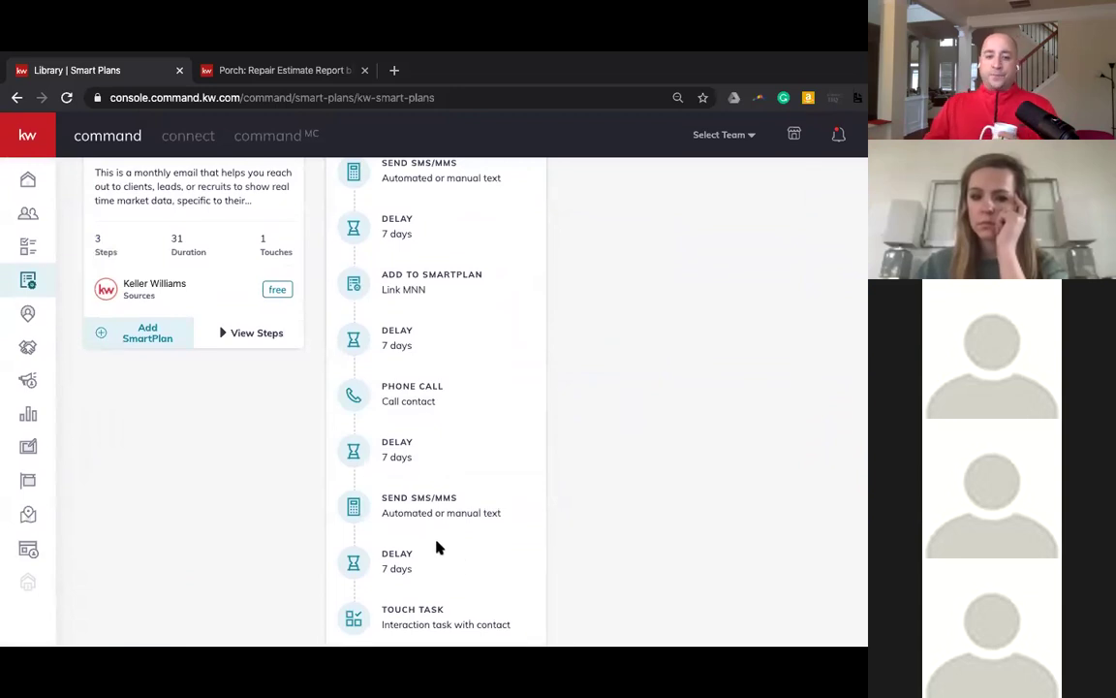
scroll(436, 548, up, 10)
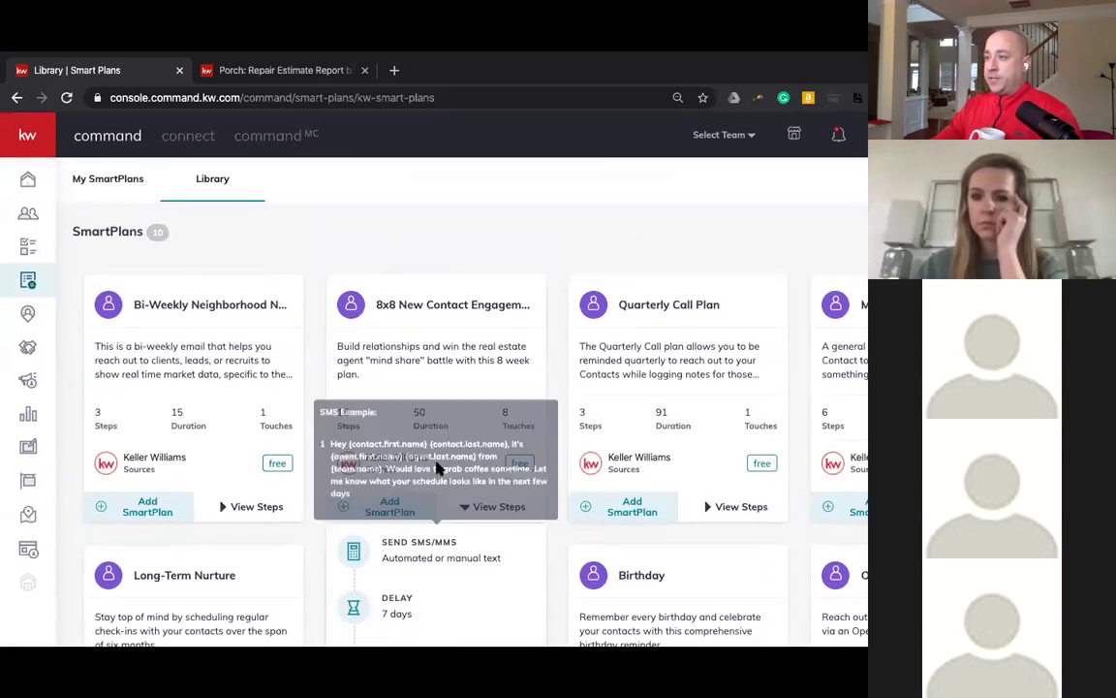
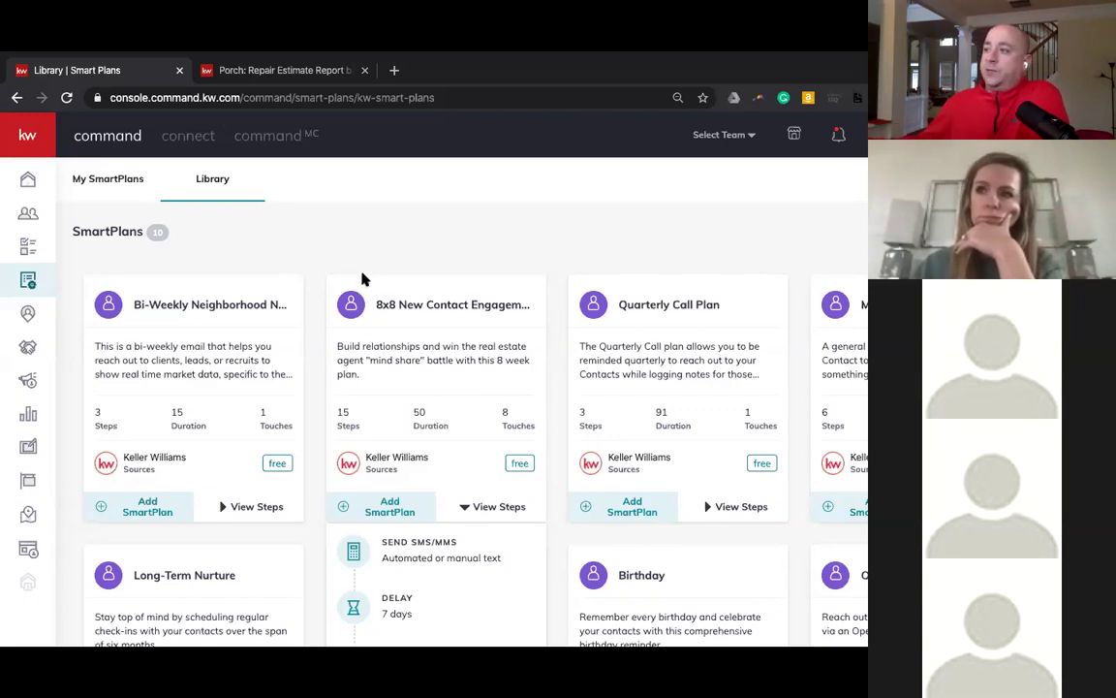
- Collapse the 8x8 New Contact Engagement card's step list in the SmartPlans library
drag(379, 302, 486, 289)
click(489, 289)
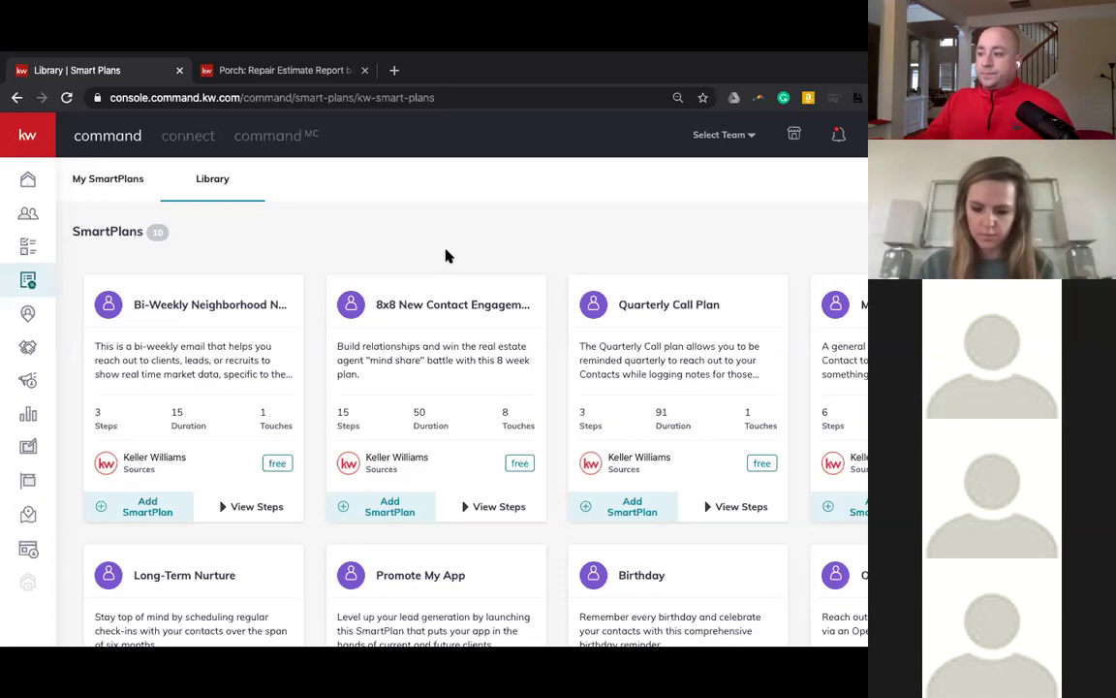
- Expand the Birthday card's steps: touch task, 4-day delay, call, 1-day delay, touch task, SMS/MMS
scroll(447, 255, down, 3)
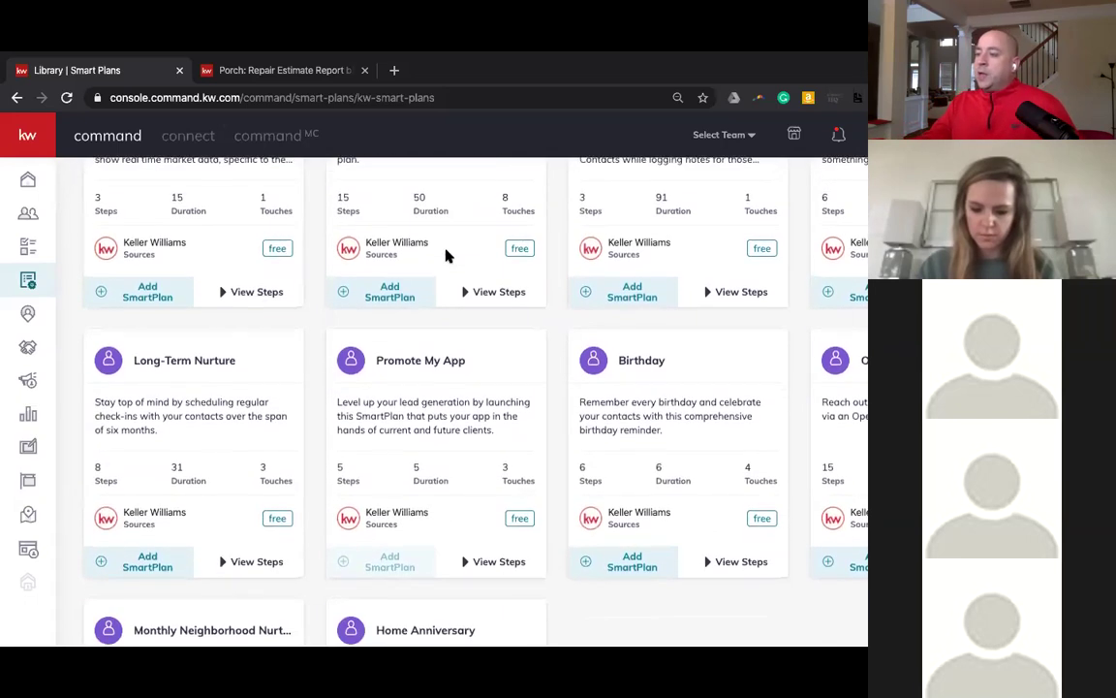
scroll(446, 255, up, 1)
scroll(448, 252, down, 2)
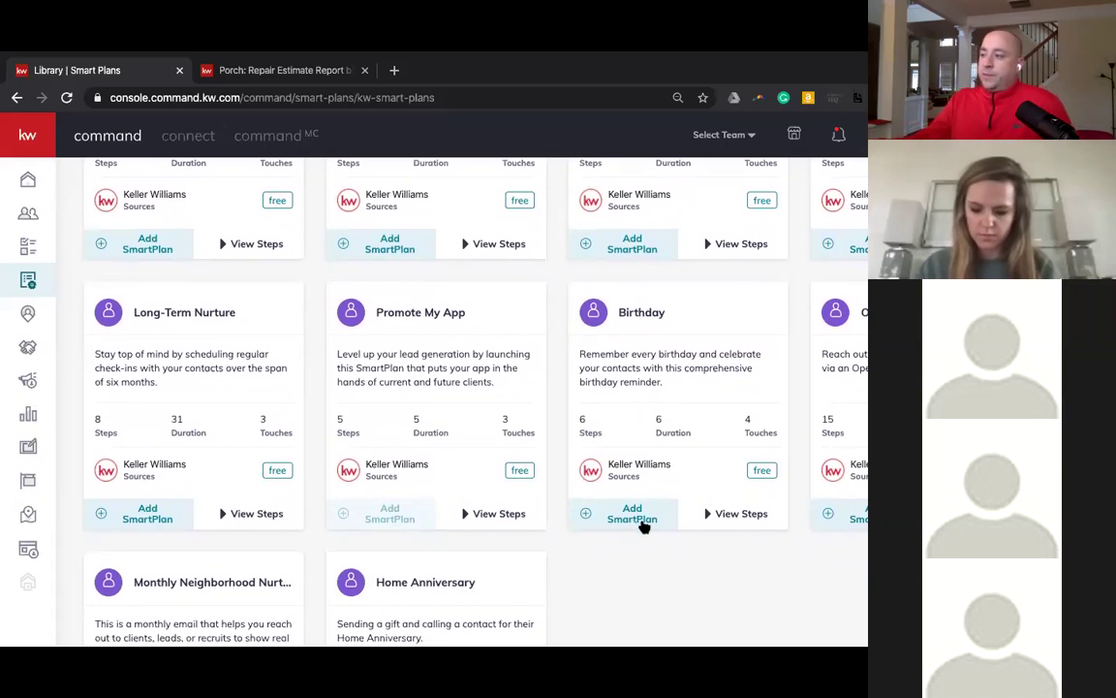
click(726, 511)
scroll(714, 496, down, 2)
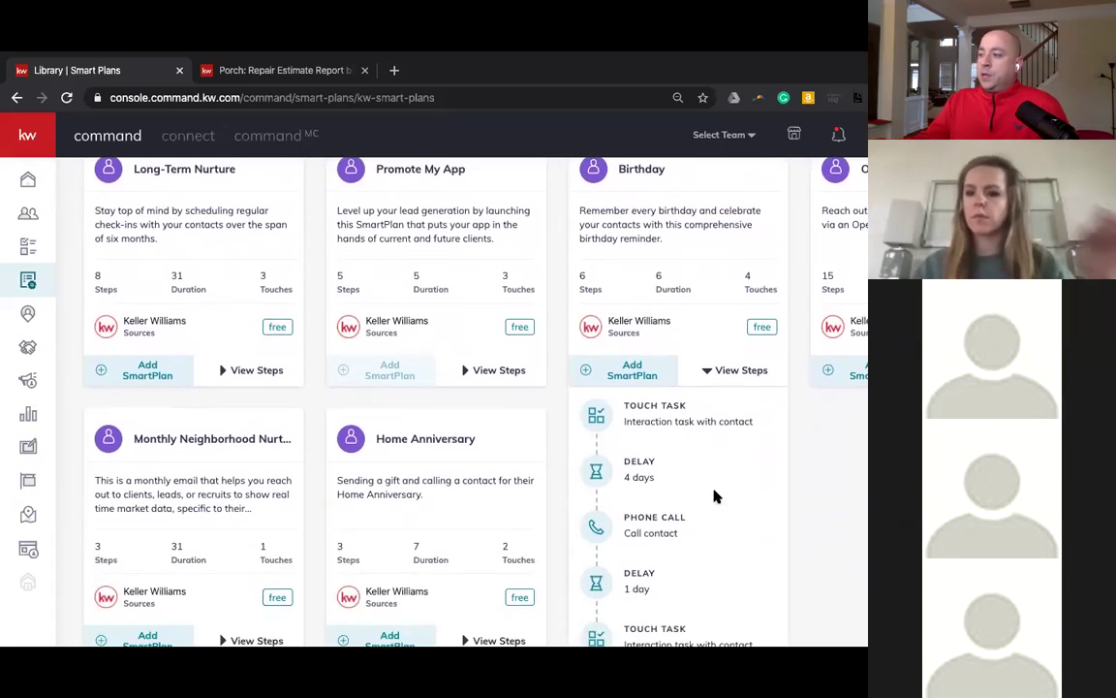
scroll(714, 496, down, 1)
mouse_move(673, 398)
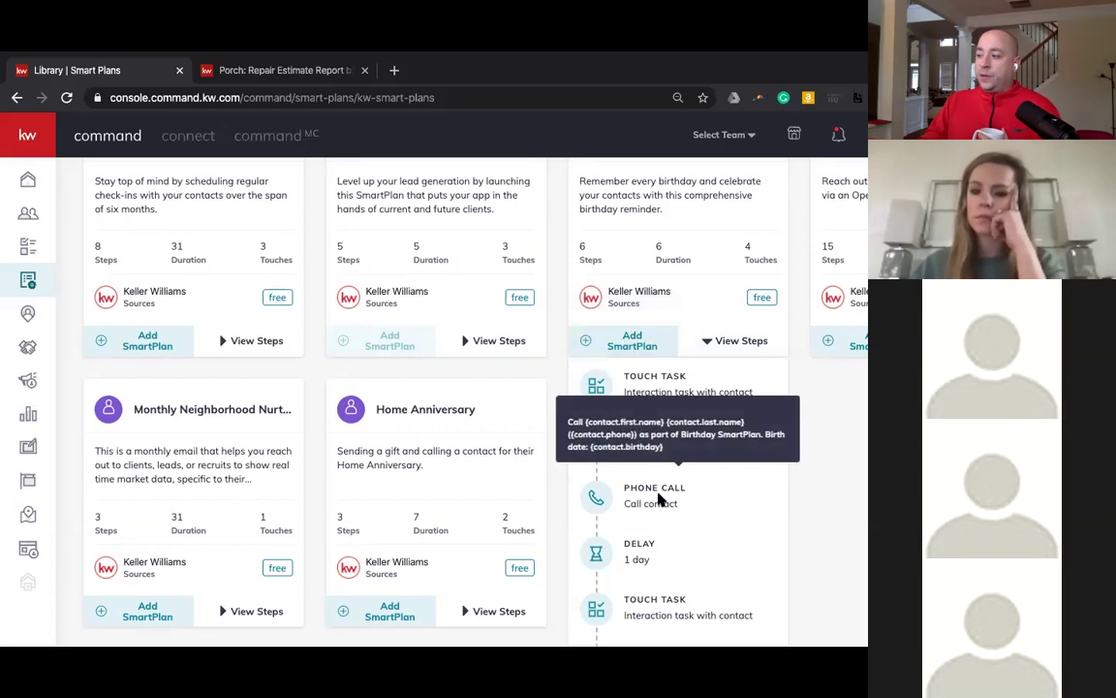
scroll(651, 546, down, 1)
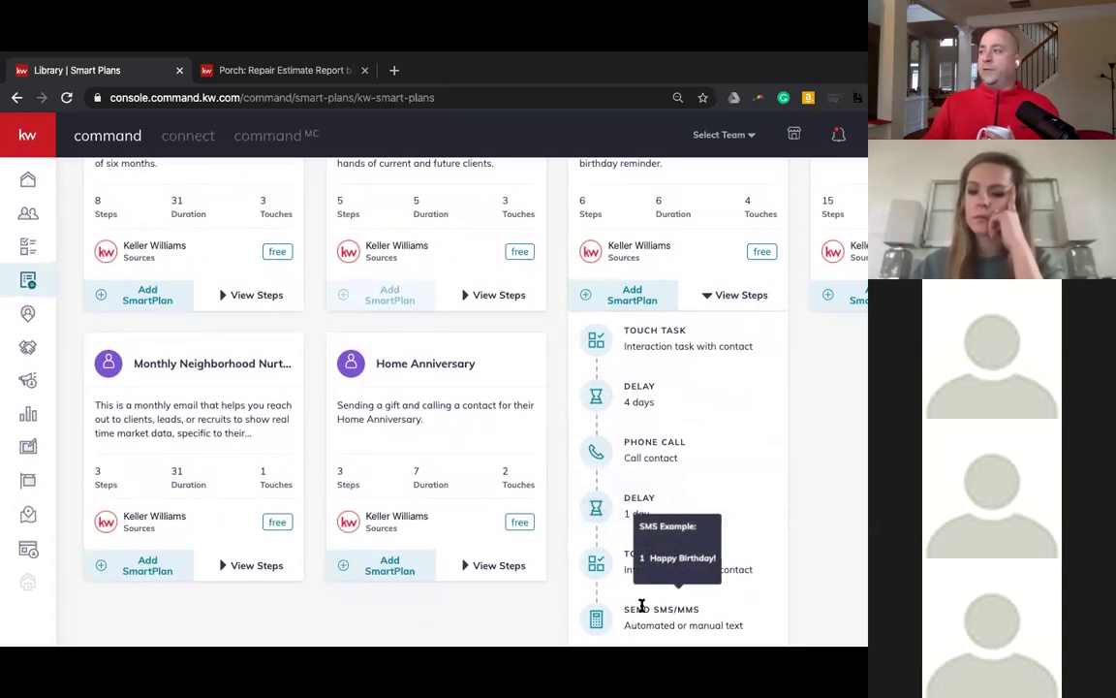
- Add the Birthday plan to My SmartPlans under the name My Birthday
click(625, 296)
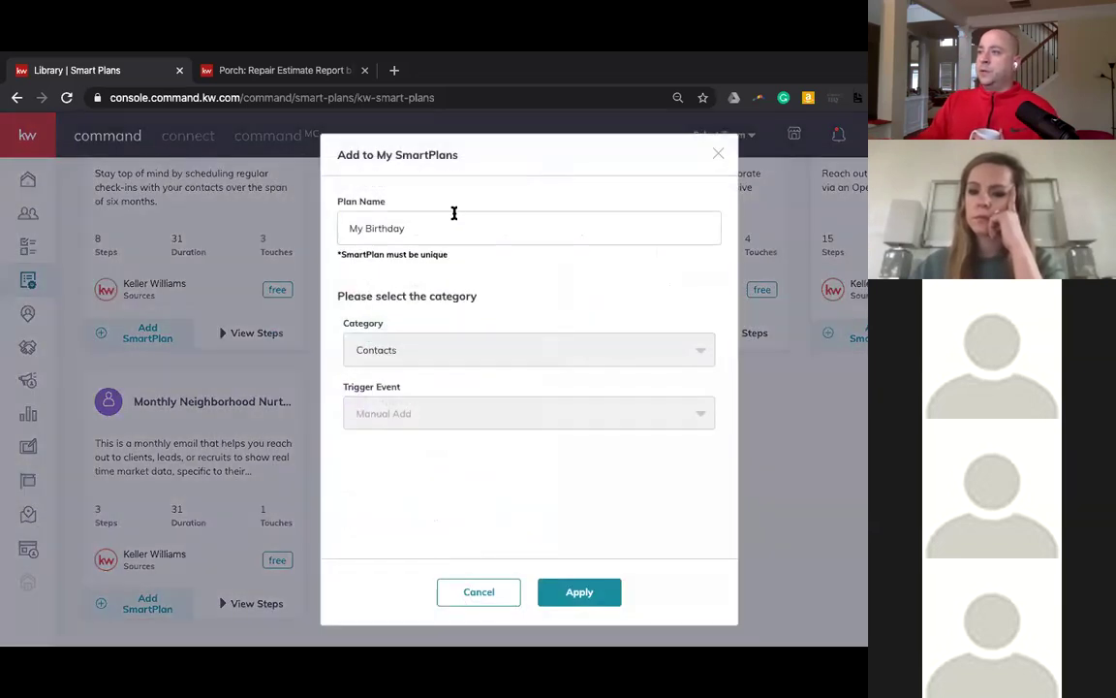
click(454, 214)
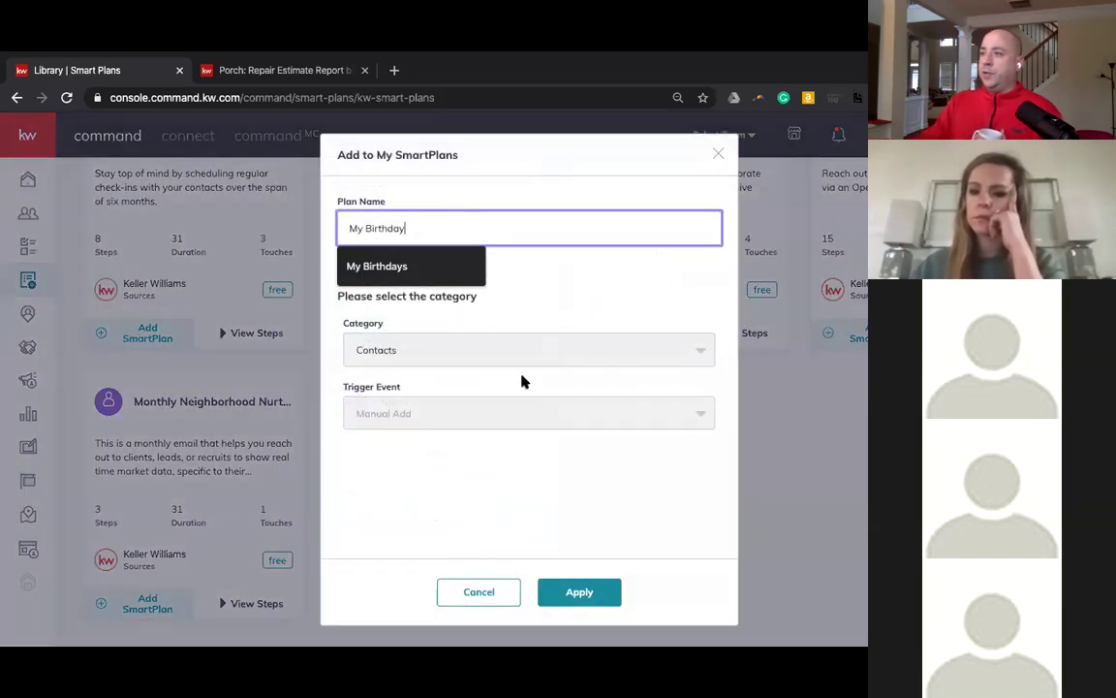
click(584, 594)
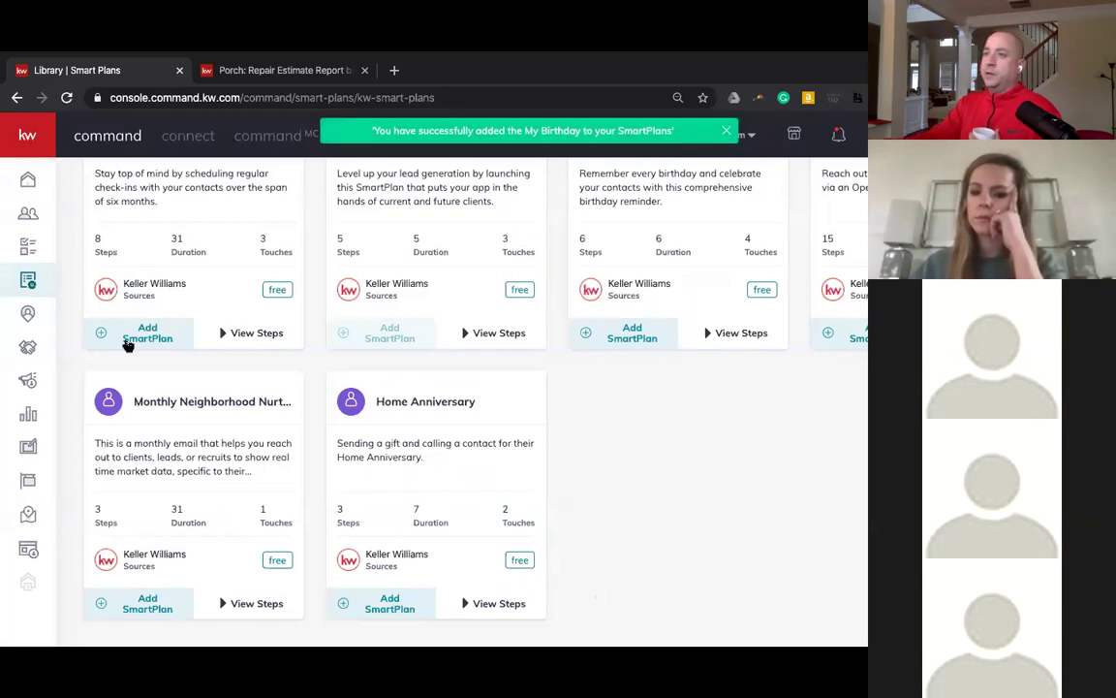
- Open My Birthday for editing from the second page of My SmartPlans
scroll(127, 341, up, 5)
scroll(107, 306, down, 1)
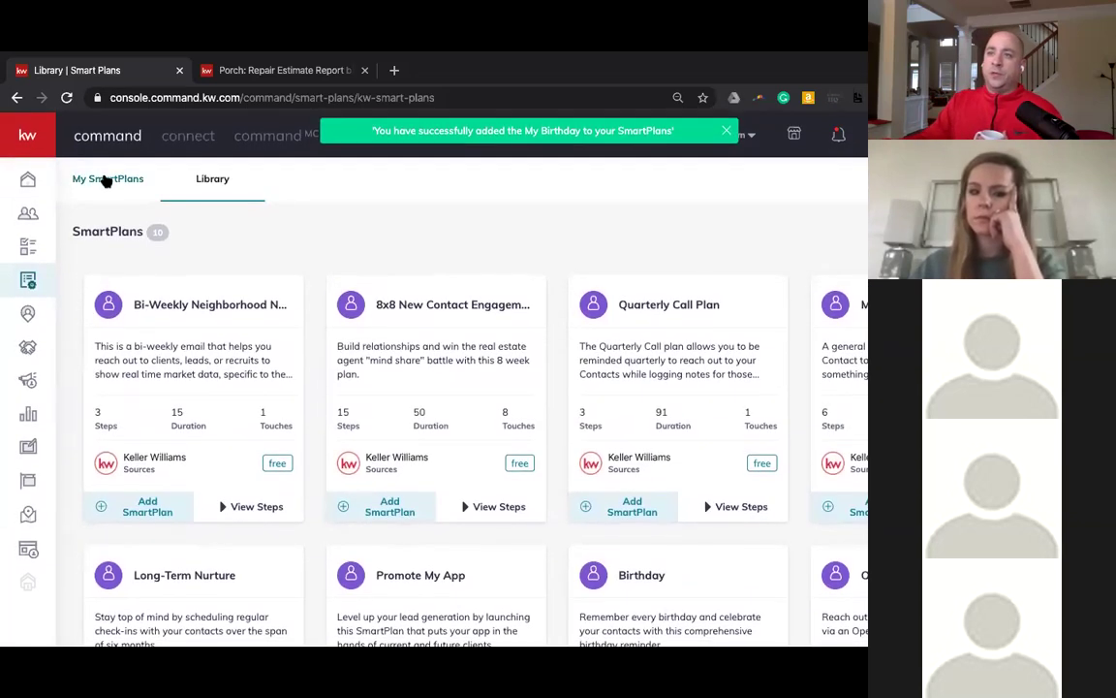
click(107, 180)
scroll(252, 293, down, 2)
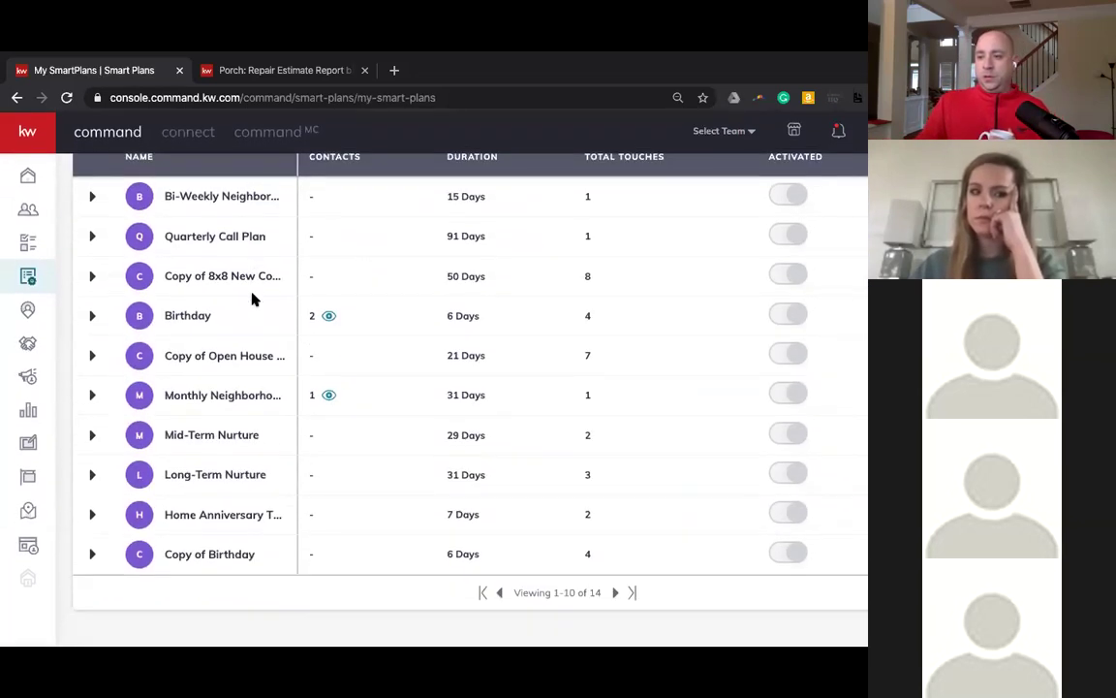
click(614, 596)
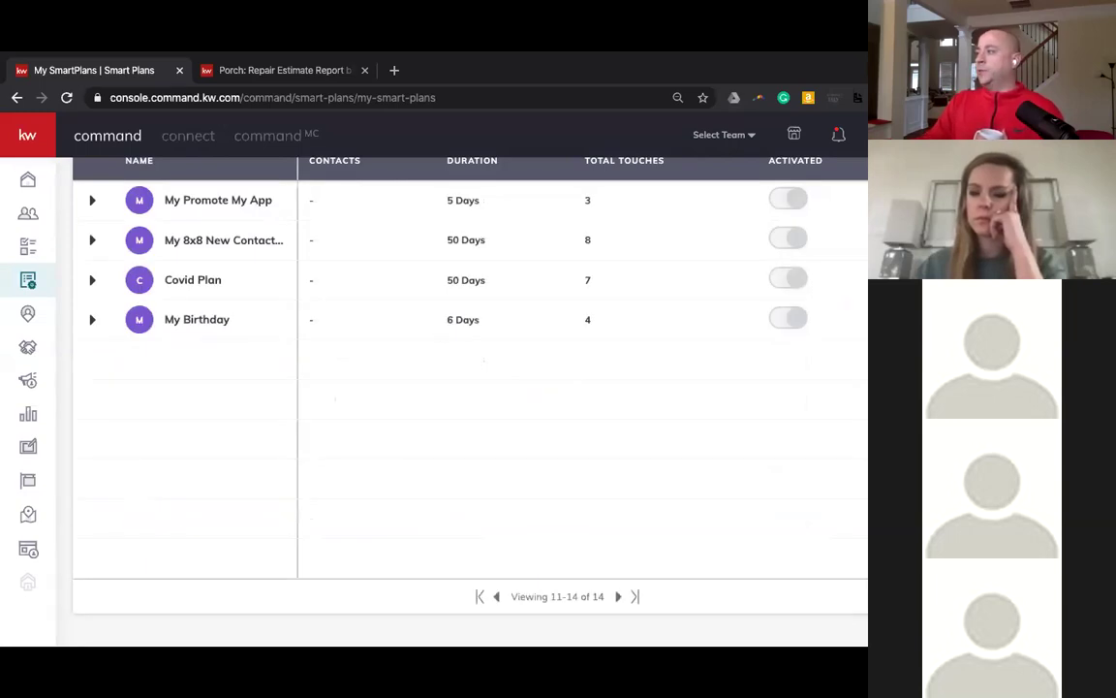
click(887, 320)
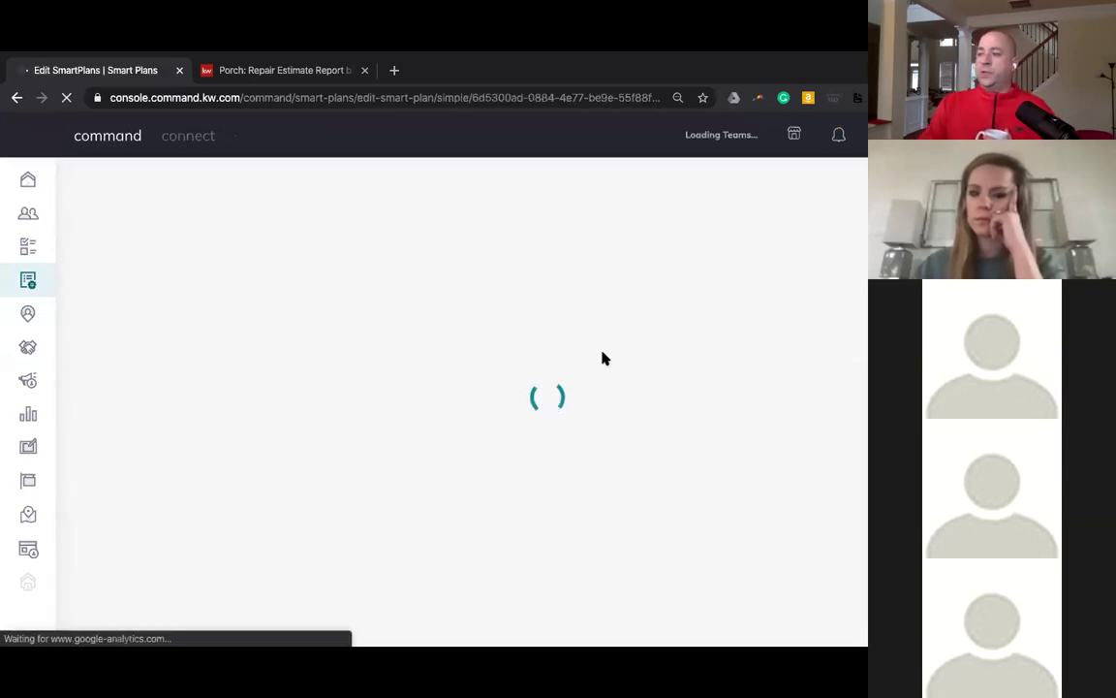
- Review My Birthday's steps, collapsing and re-expanding the step #1 birthday card task
scroll(479, 376, down, 1)
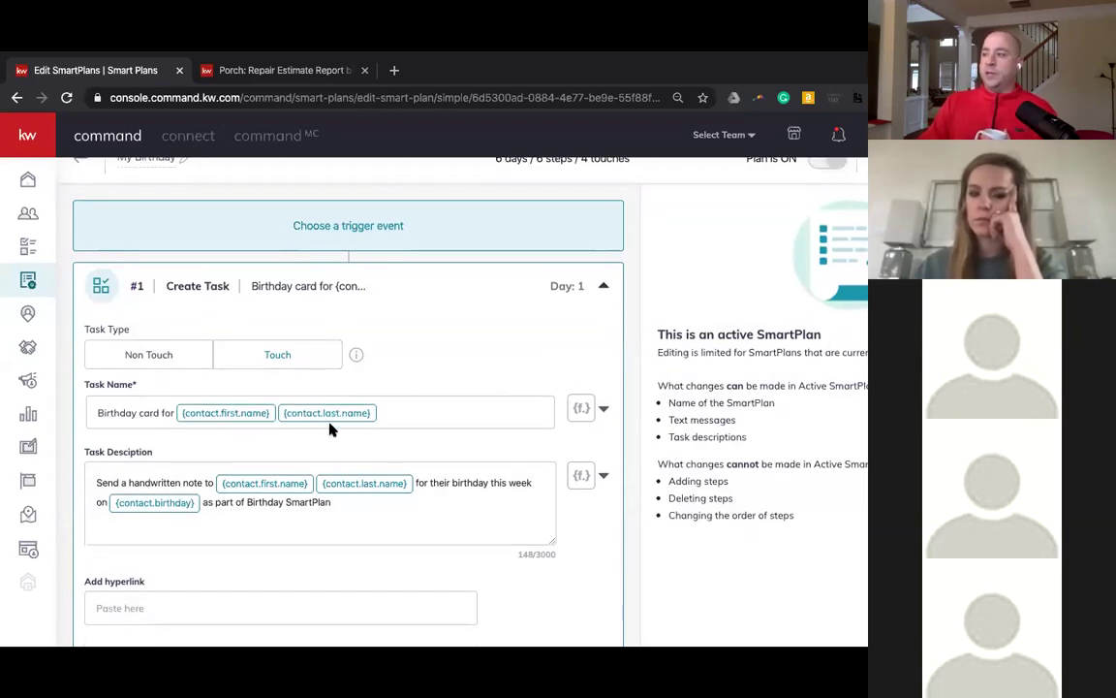
scroll(329, 428, down, 3)
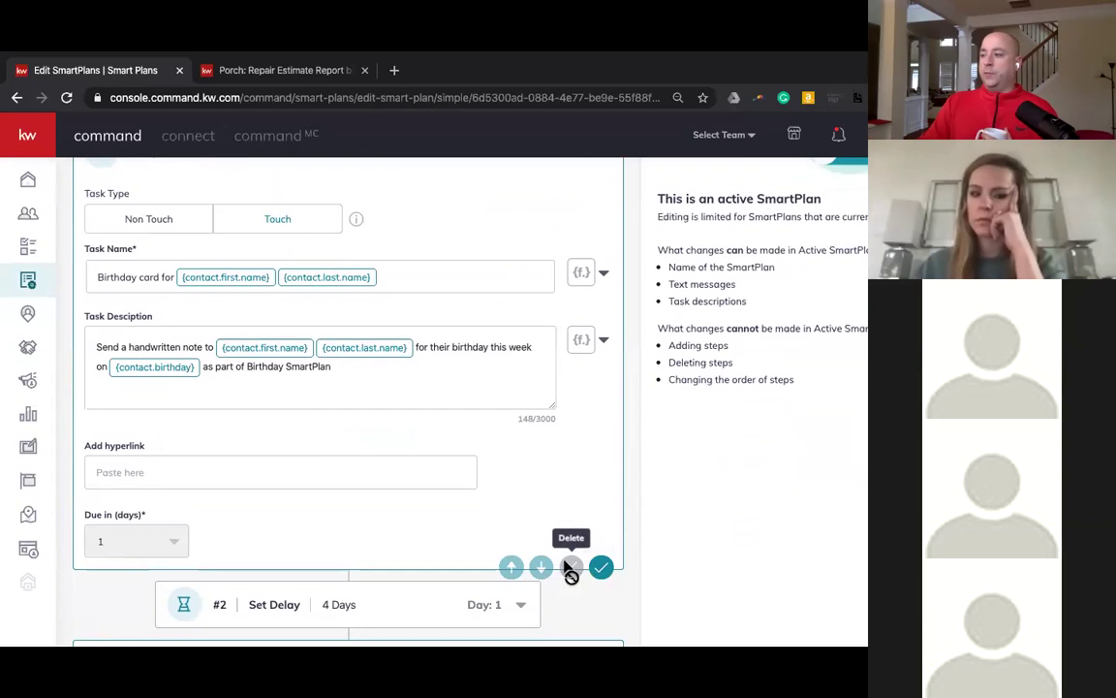
scroll(515, 501, up, 3)
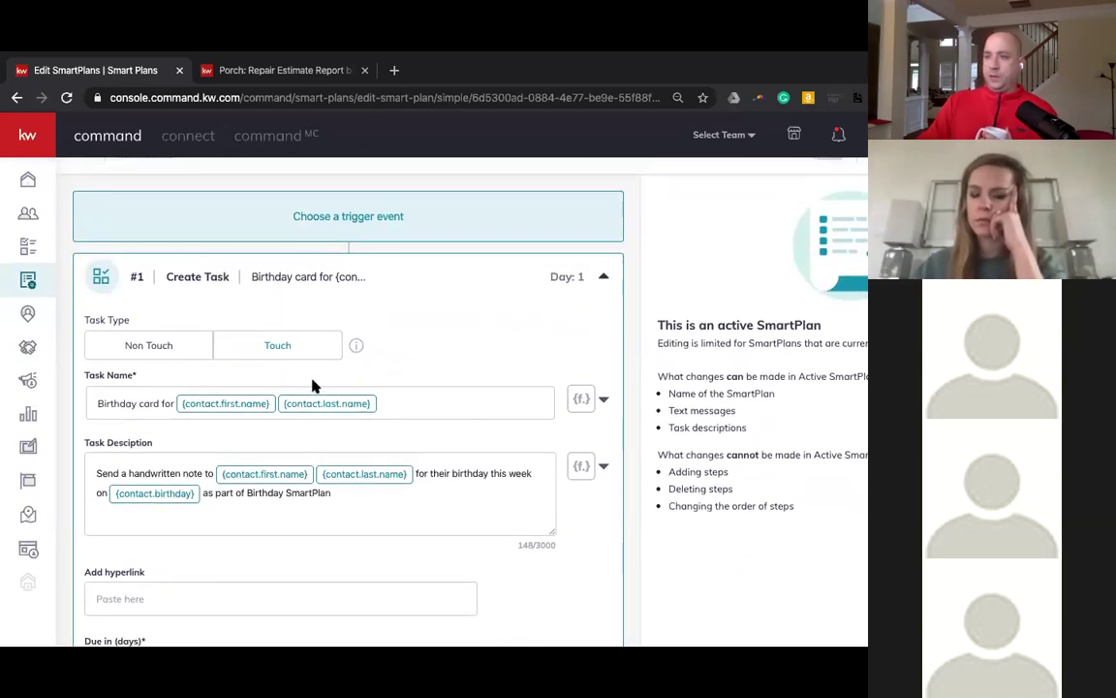
mouse_move(352, 343)
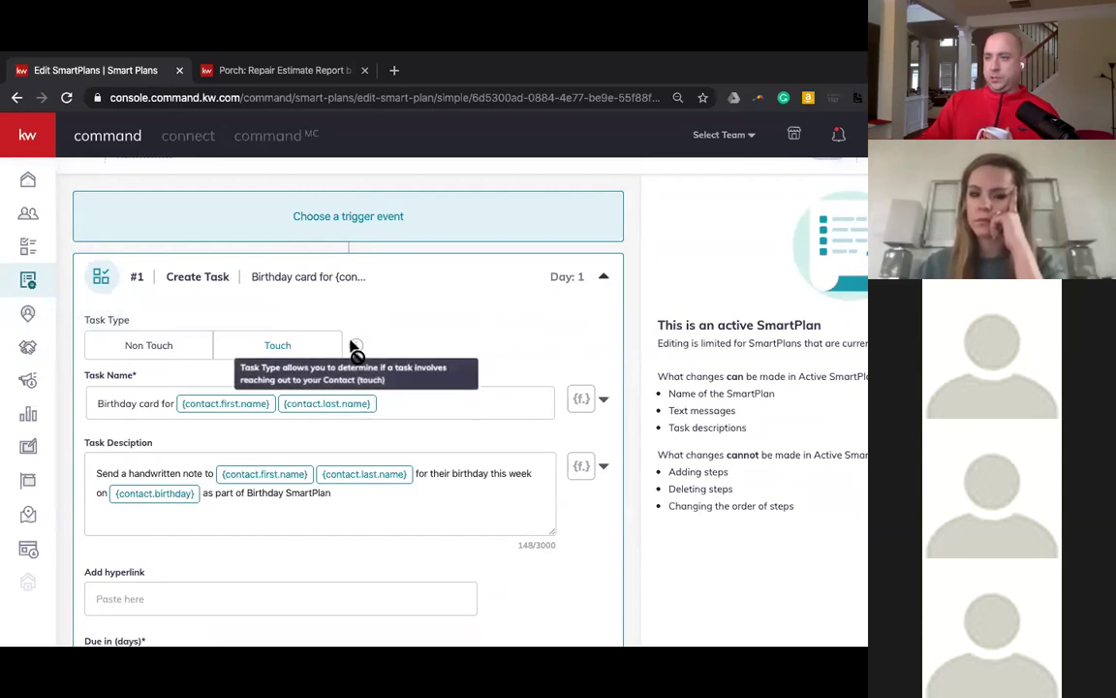
scroll(291, 325, down, 3)
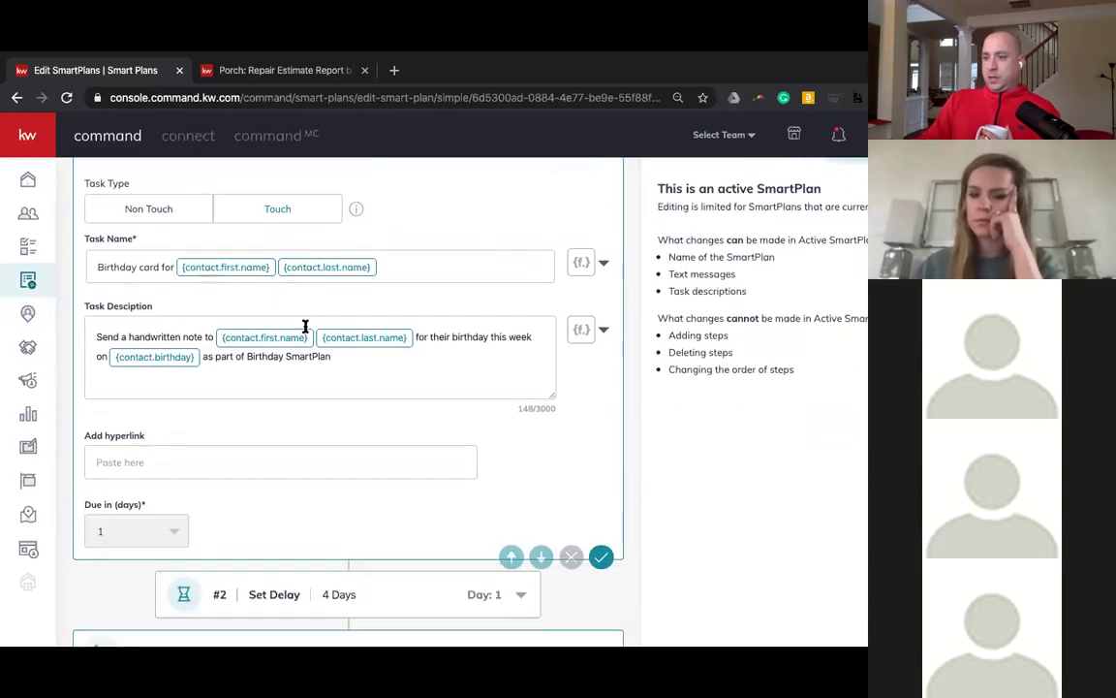
scroll(305, 327, down, 2)
scroll(378, 400, up, 5)
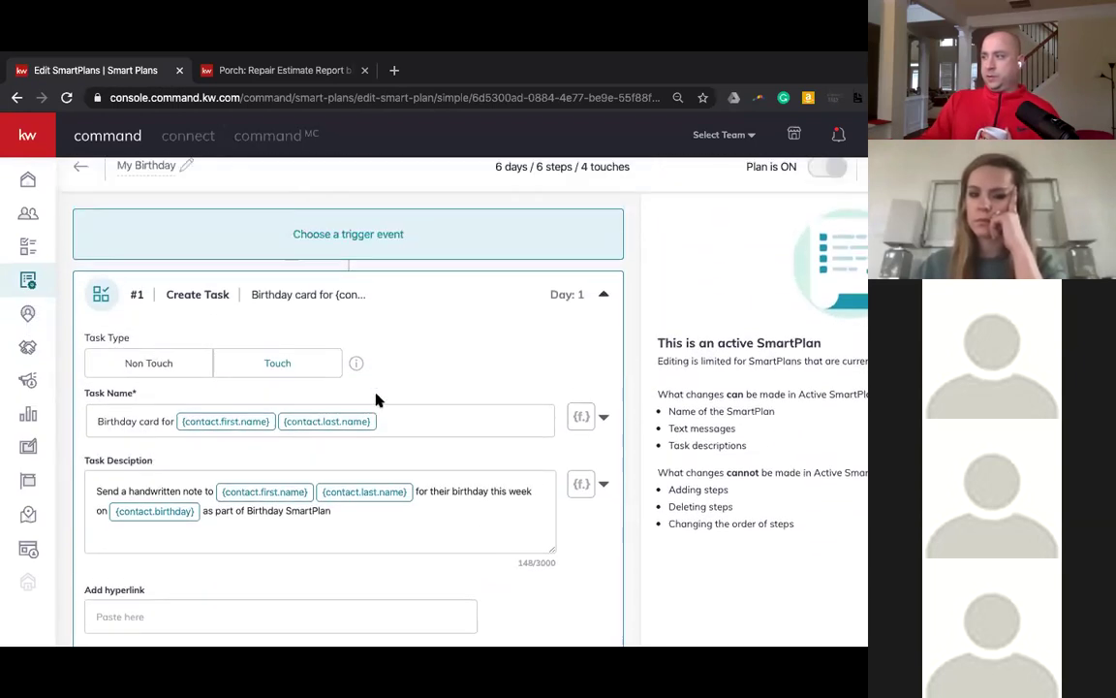
click(602, 293)
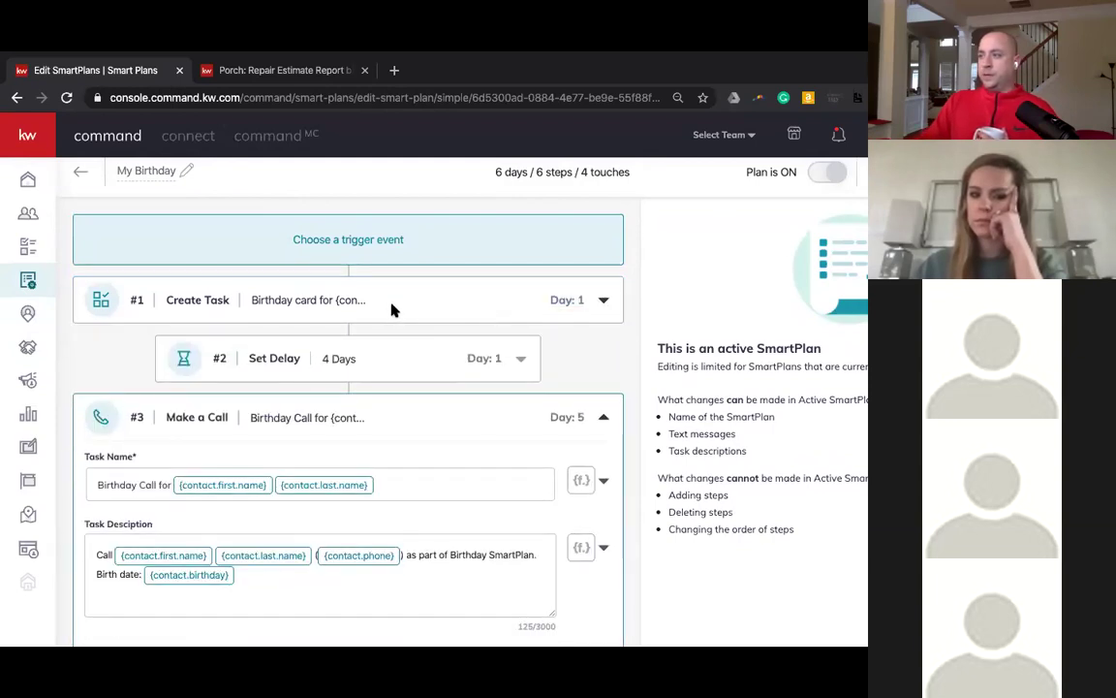
click(602, 302)
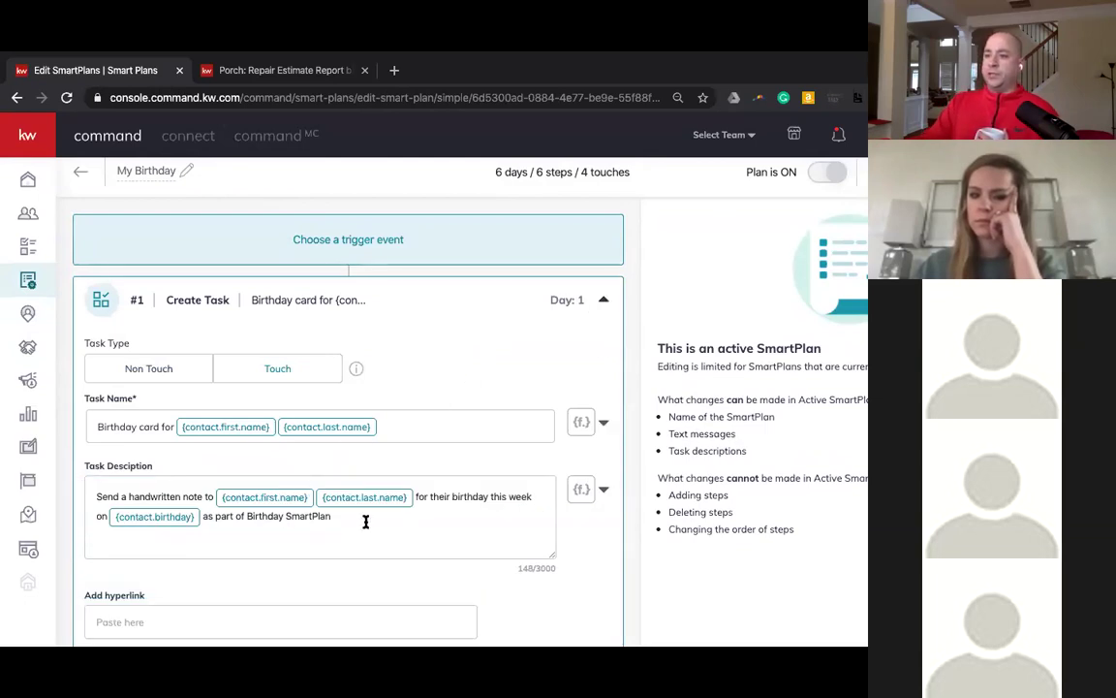
- Scroll to step #6 Send SMS/MMS and place the cursor in its 'Happy Birthday!' text
scroll(364, 521, down, 3)
scroll(354, 466, down, 5)
scroll(397, 400, up, 1)
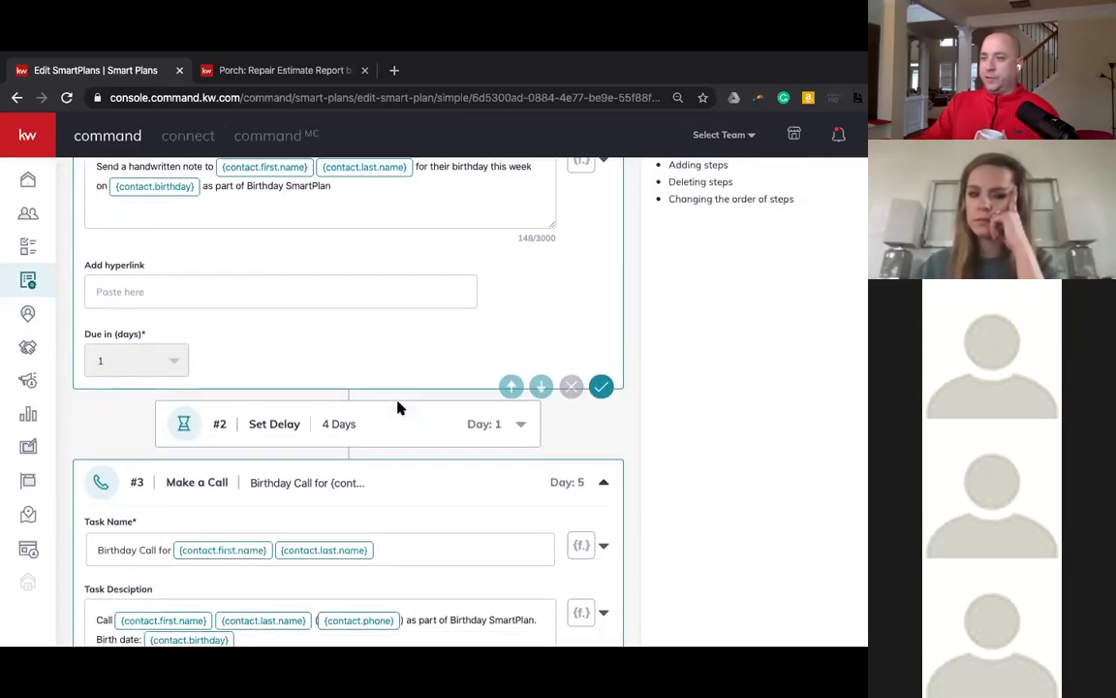
scroll(409, 468, down, 5)
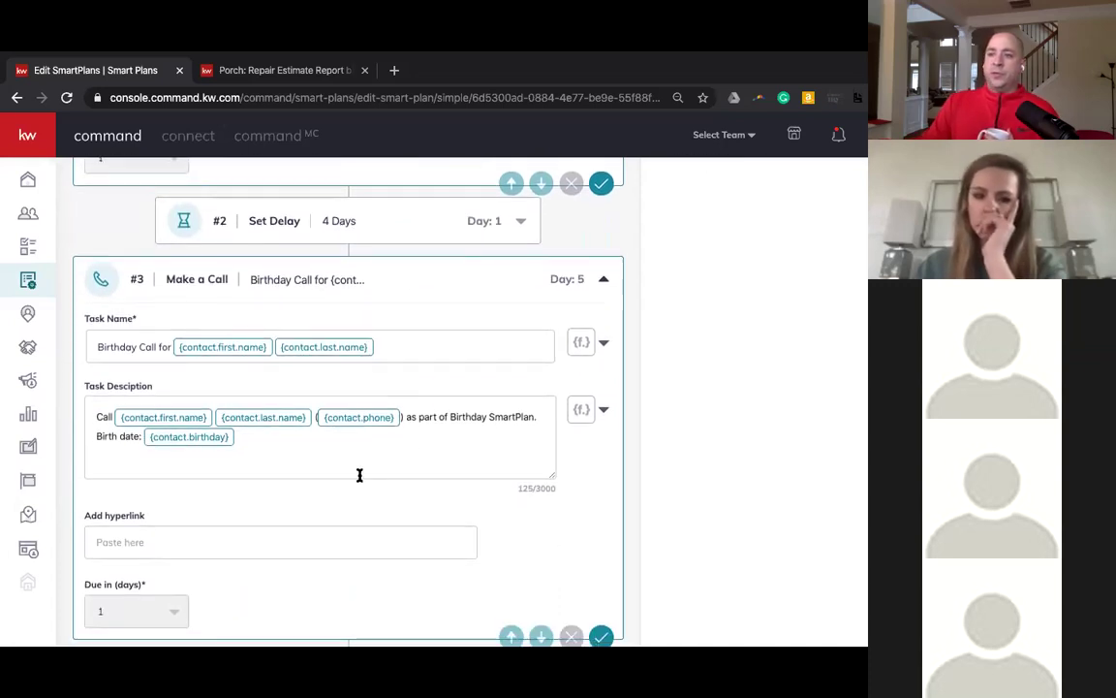
scroll(271, 462, down, 4)
scroll(270, 466, down, 14)
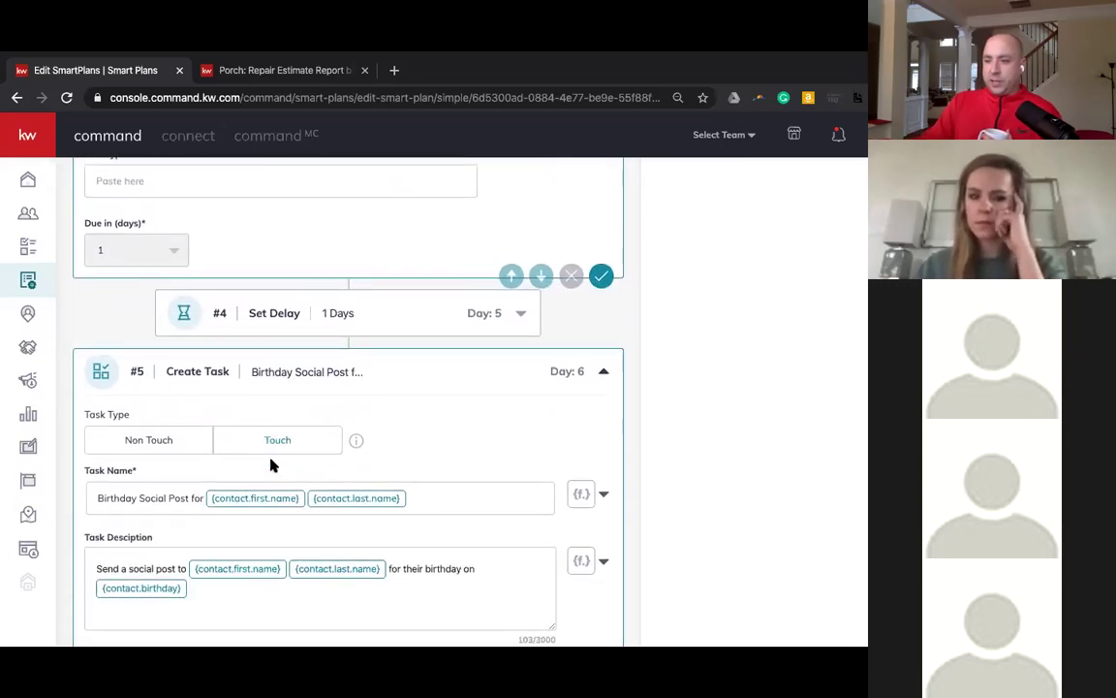
scroll(271, 466, down, 5)
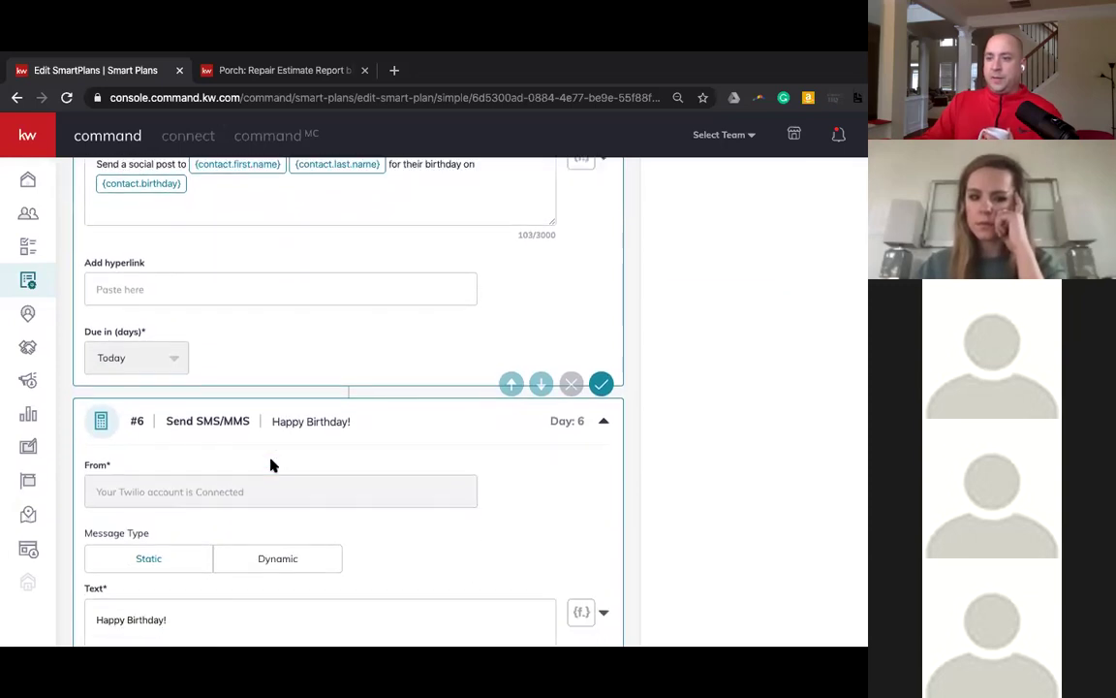
click(262, 461)
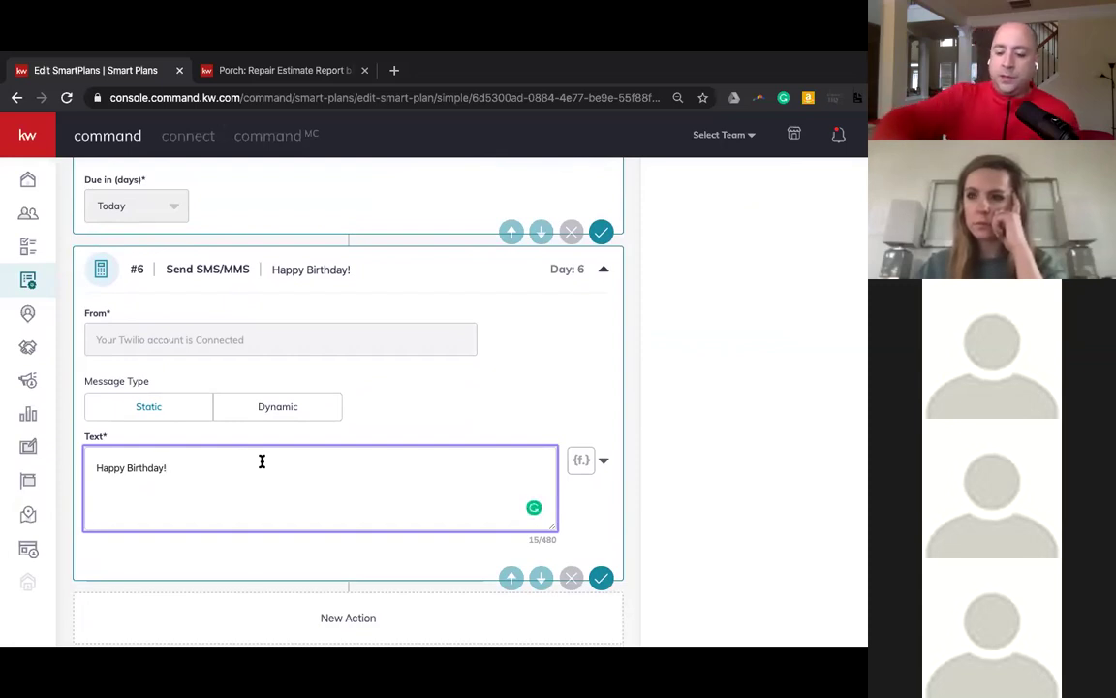
click(581, 461)
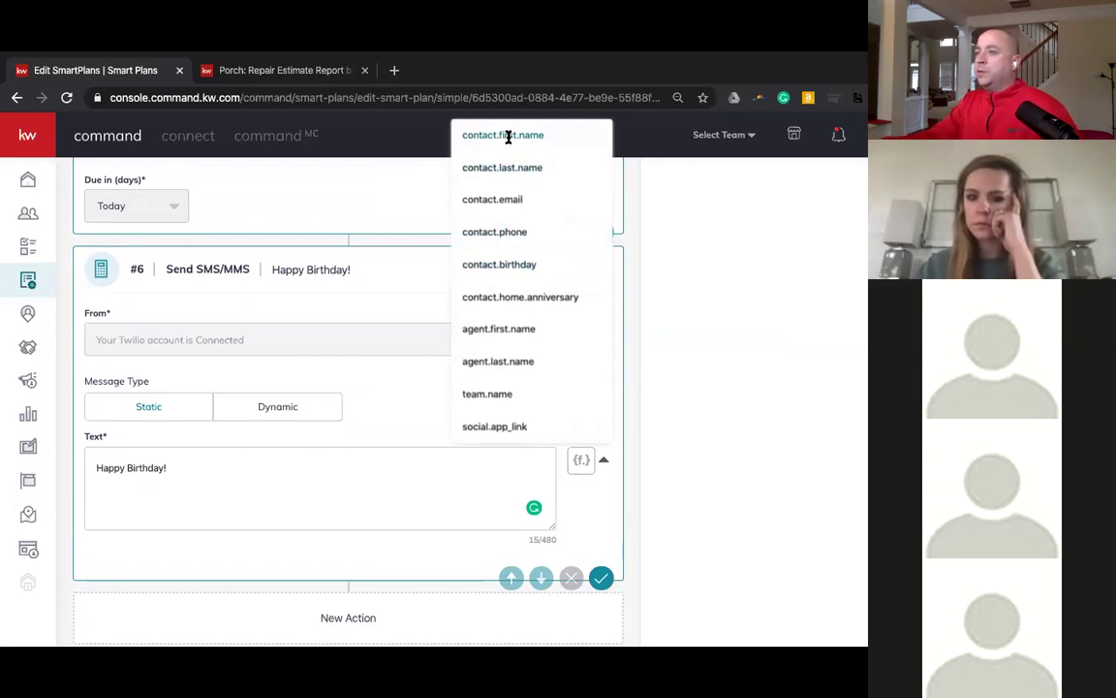
click(508, 137)
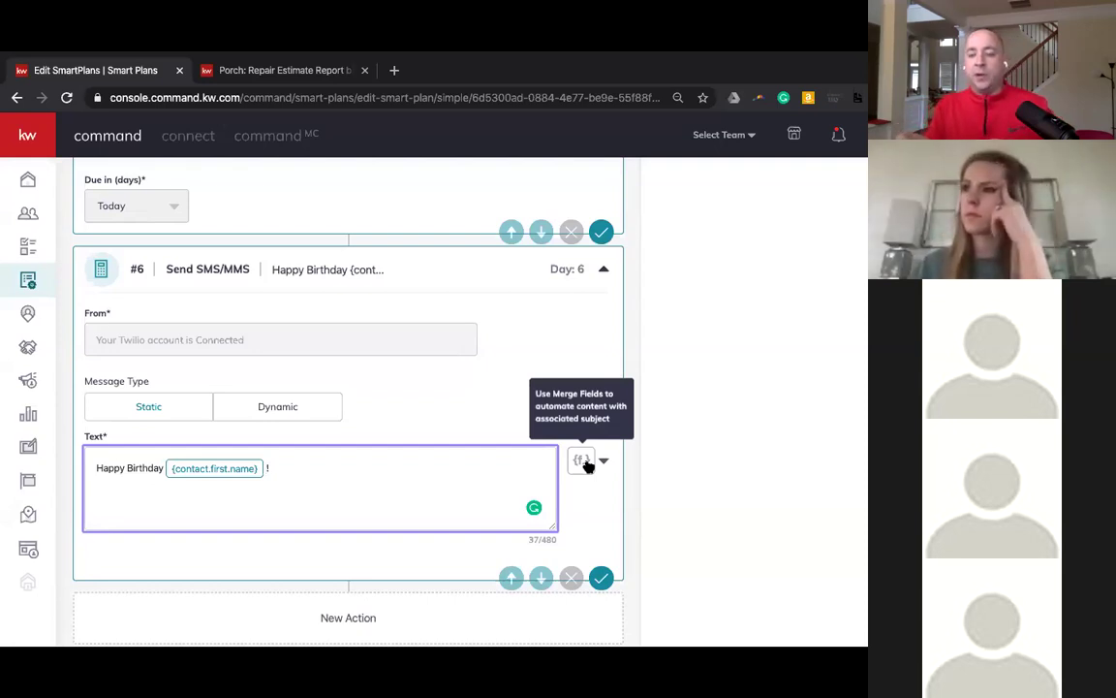
scroll(364, 386, up, 5)
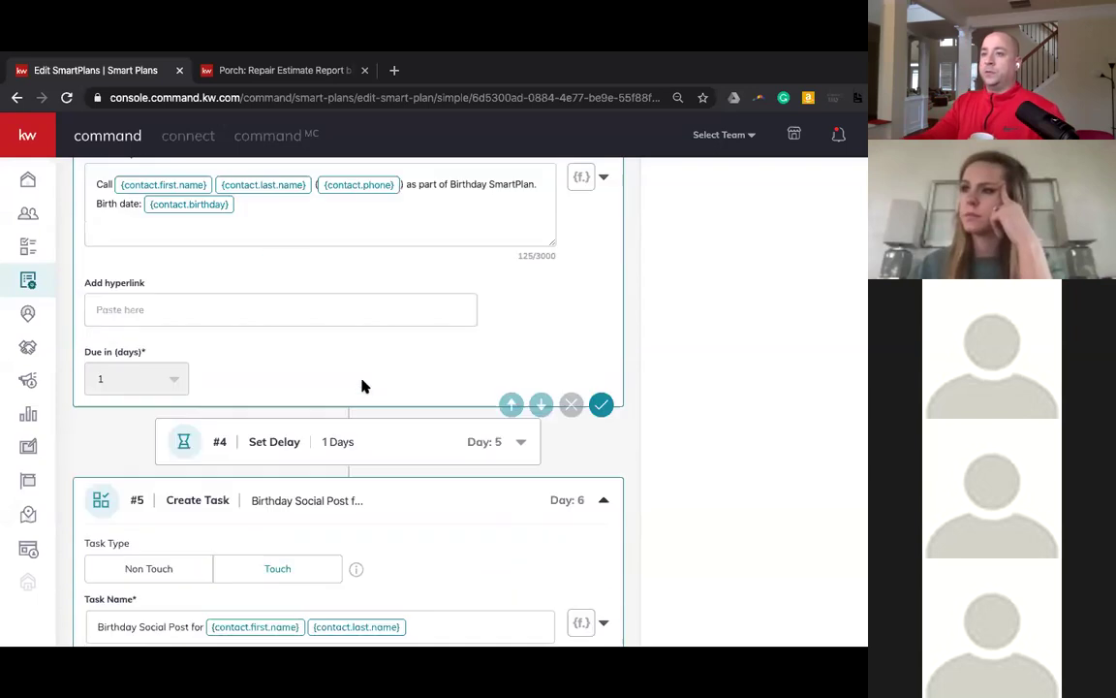
scroll(364, 387, up, 10)
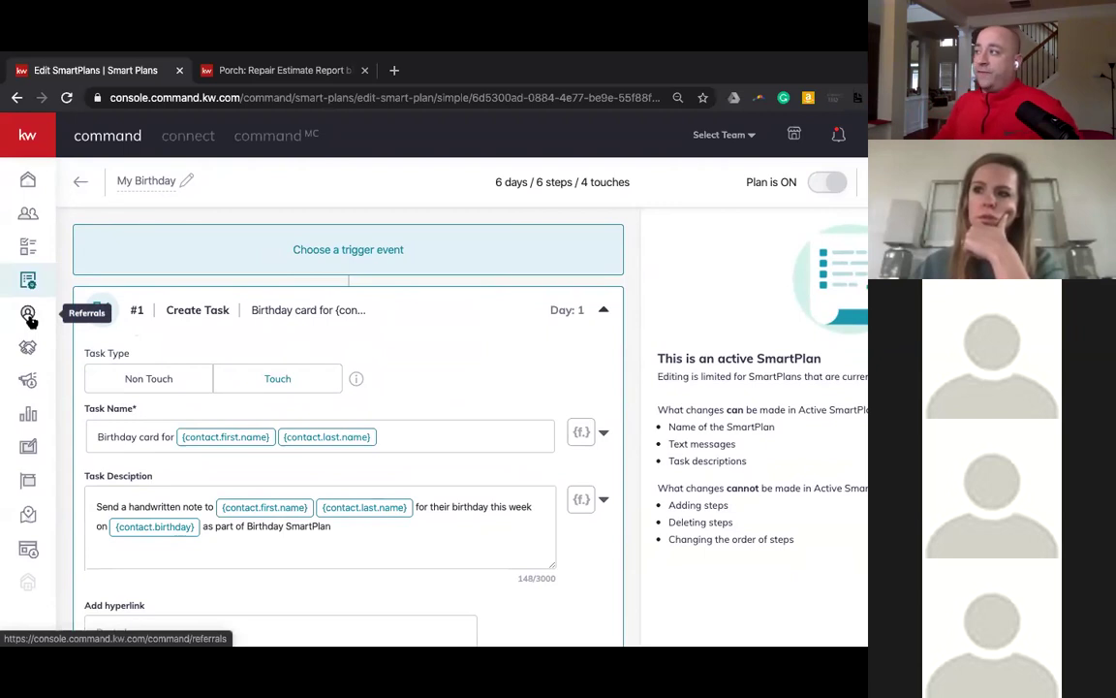
- Leave the SmartPlan editor for Contacts and open a contact's detail page
click(28, 214)
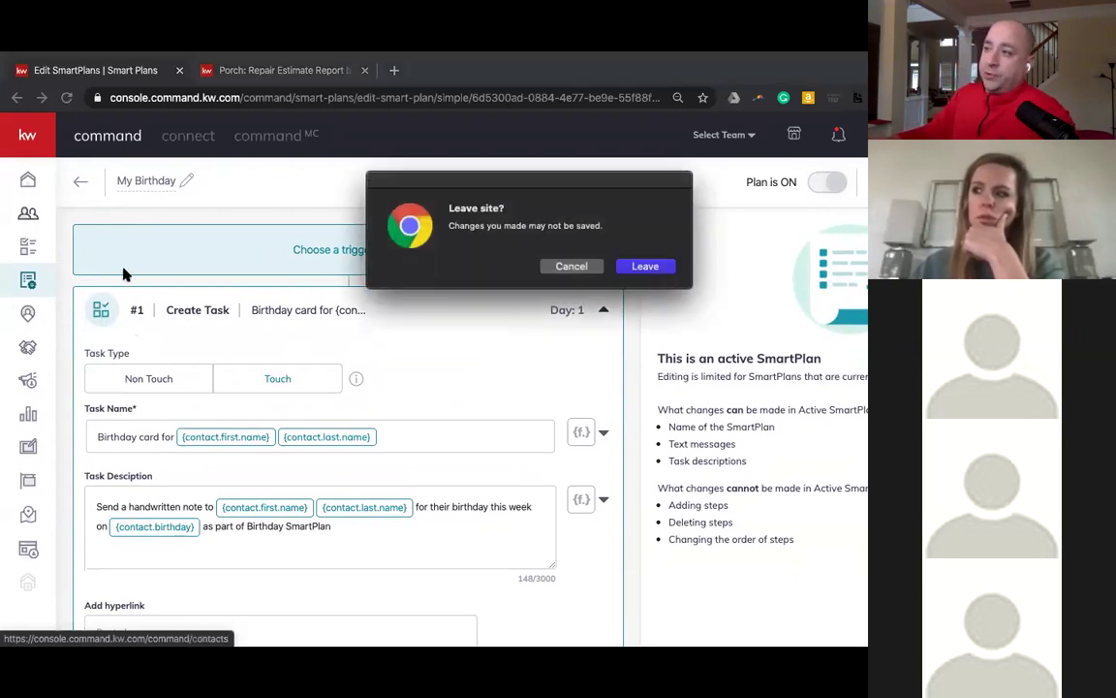
click(622, 264)
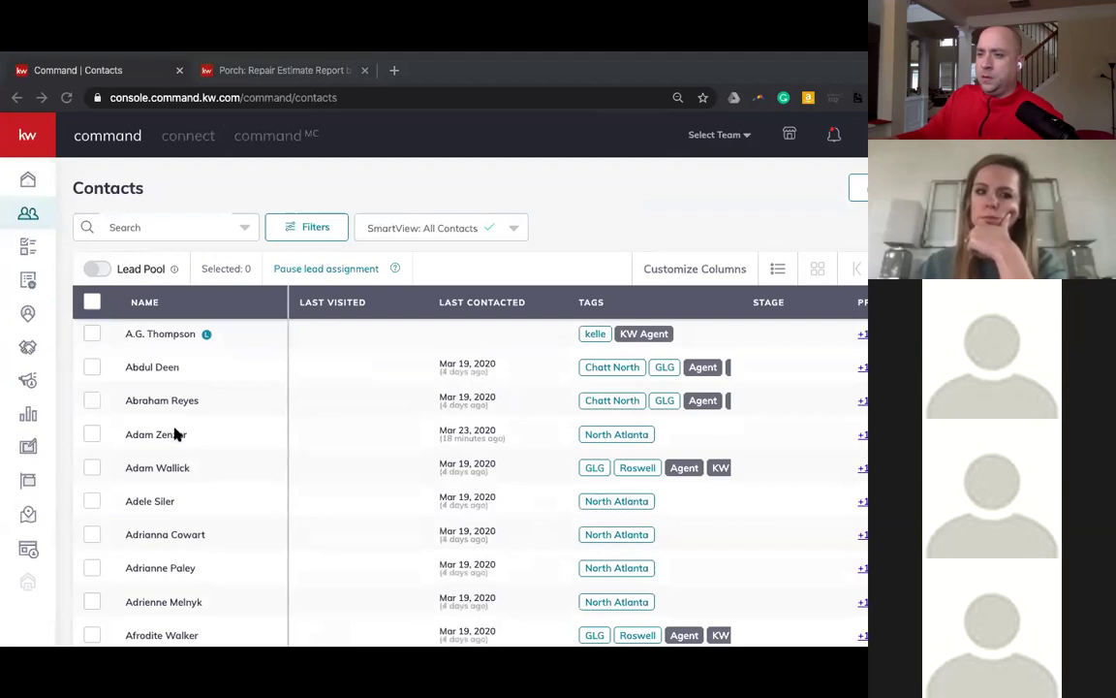
click(176, 434)
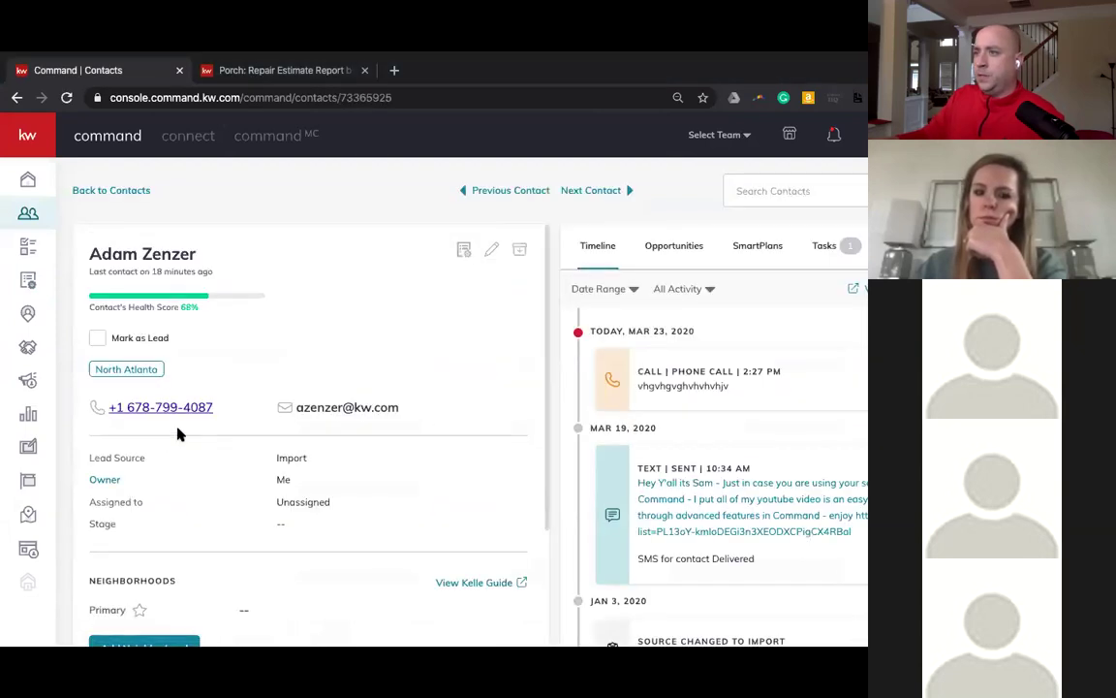
- Review the contact's details, including the health score line, then return to the contacts list
scroll(185, 431, down, 5)
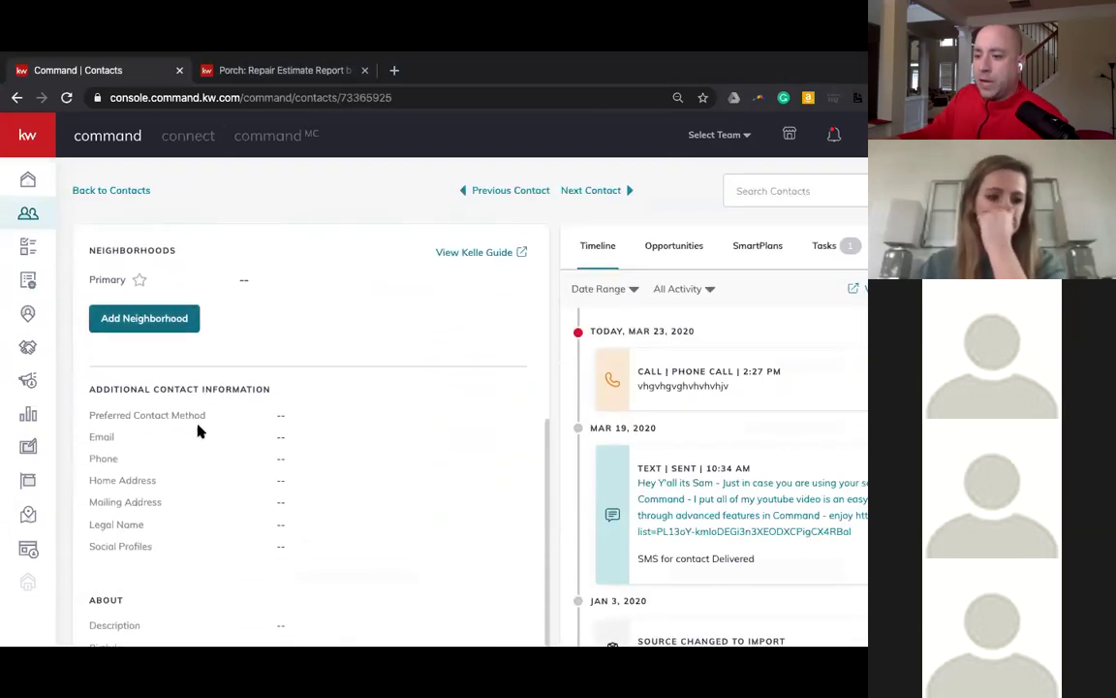
scroll(198, 431, down, 3)
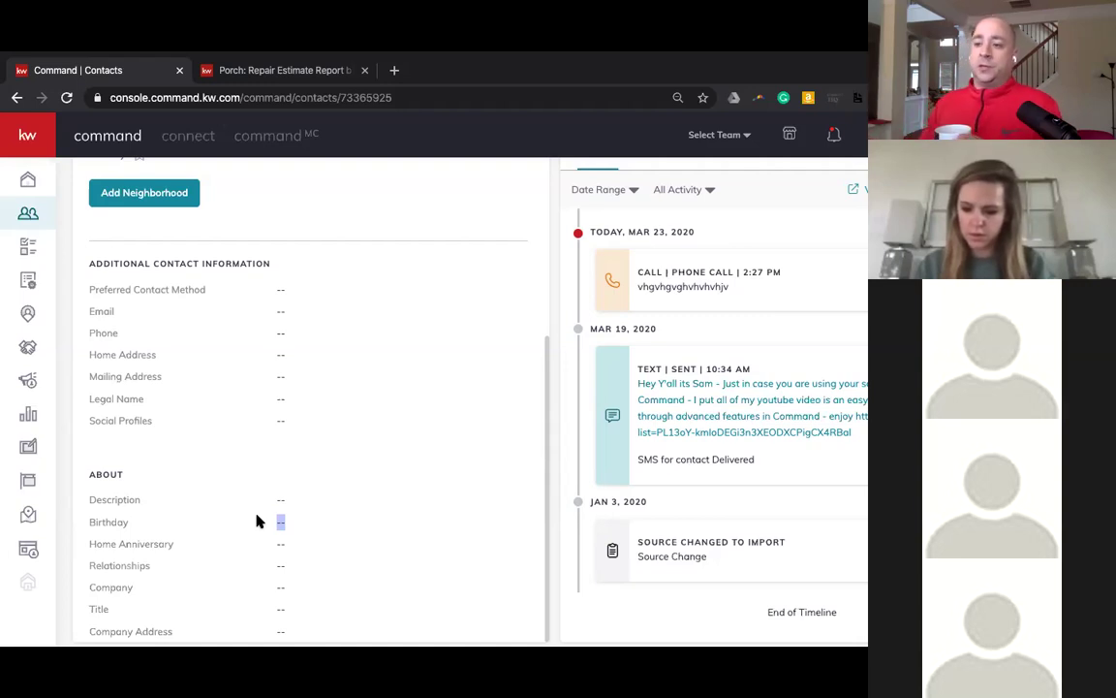
scroll(257, 521, up, 4)
scroll(202, 498, up, 1)
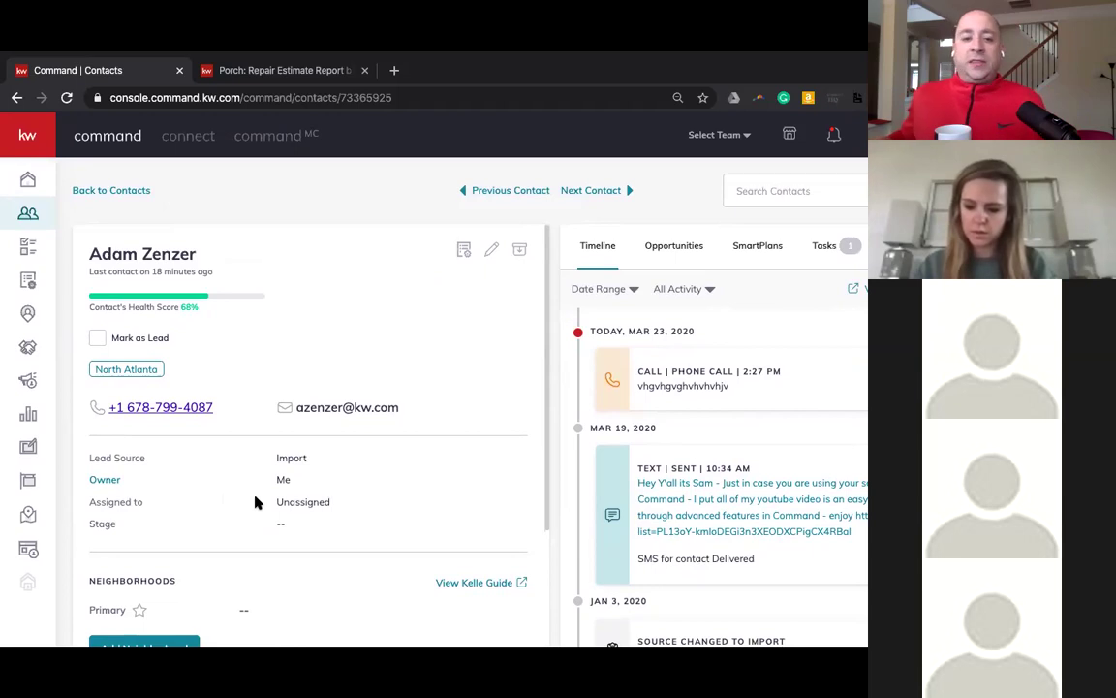
triple_click(189, 308)
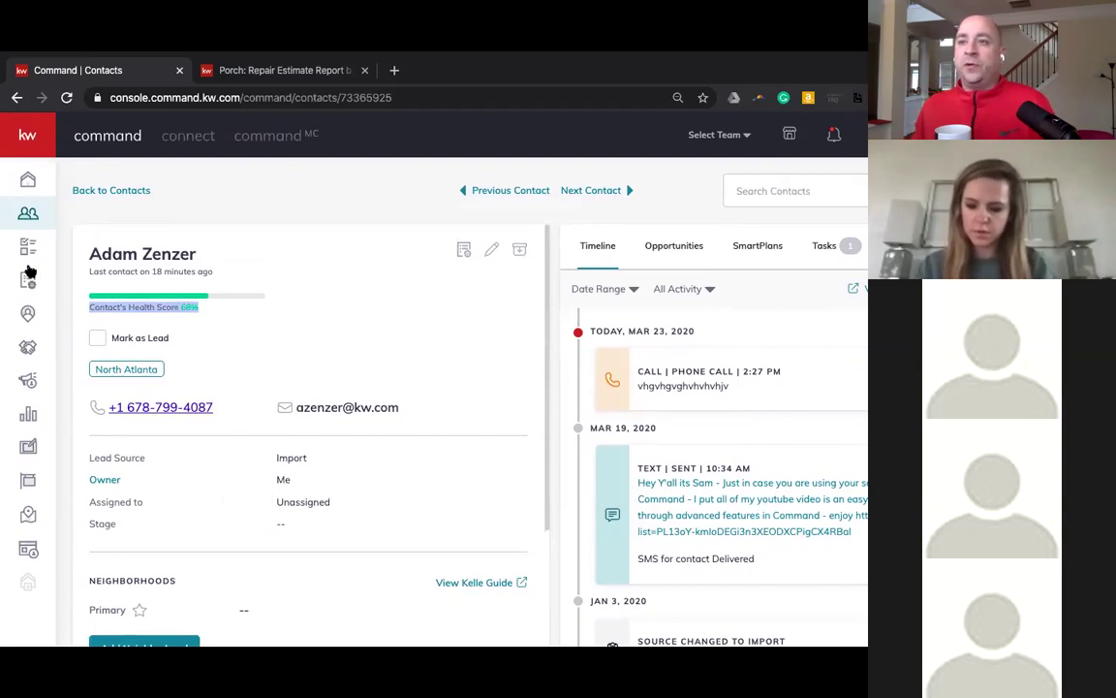
click(30, 217)
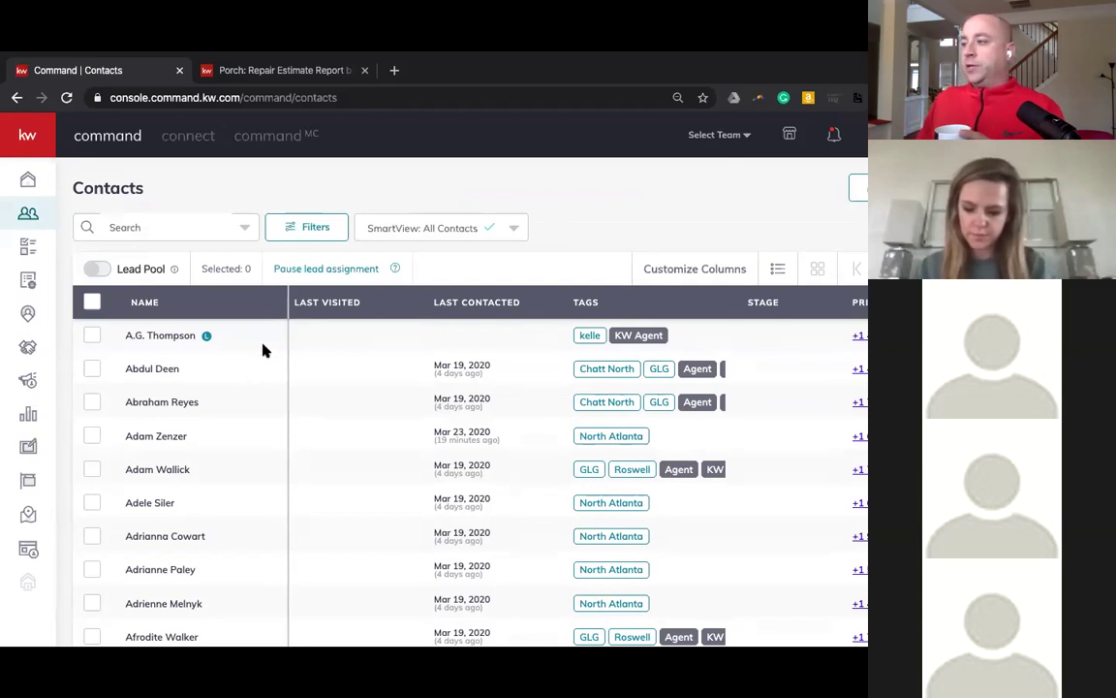
- Open Referrals and display the referral agents Map view
click(28, 315)
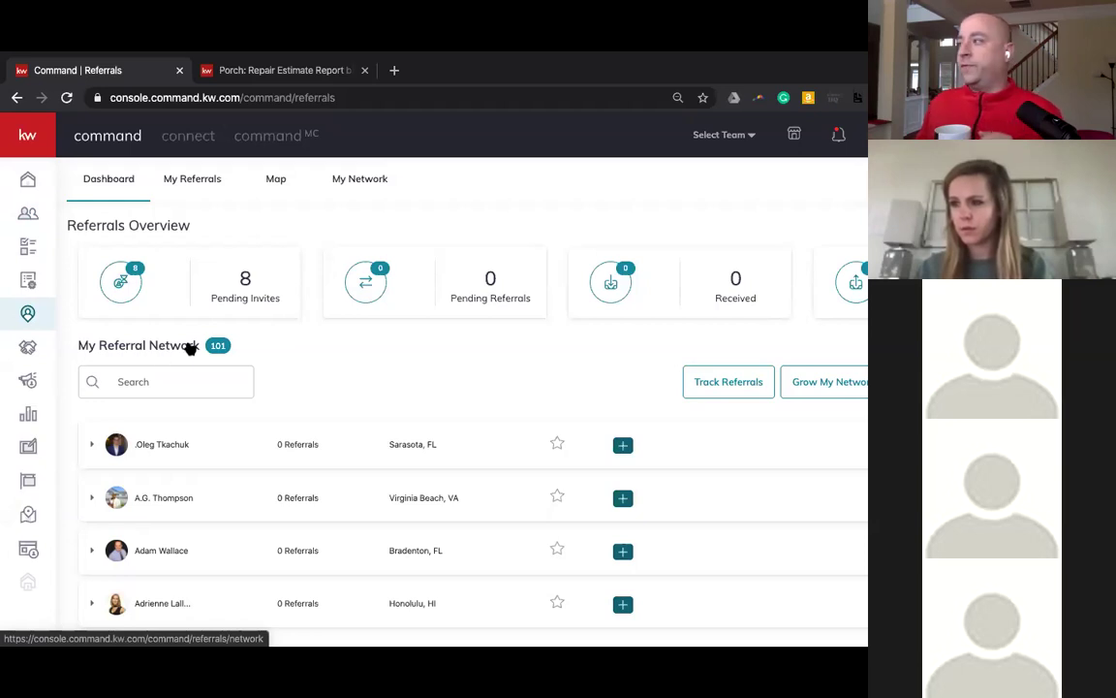
click(276, 182)
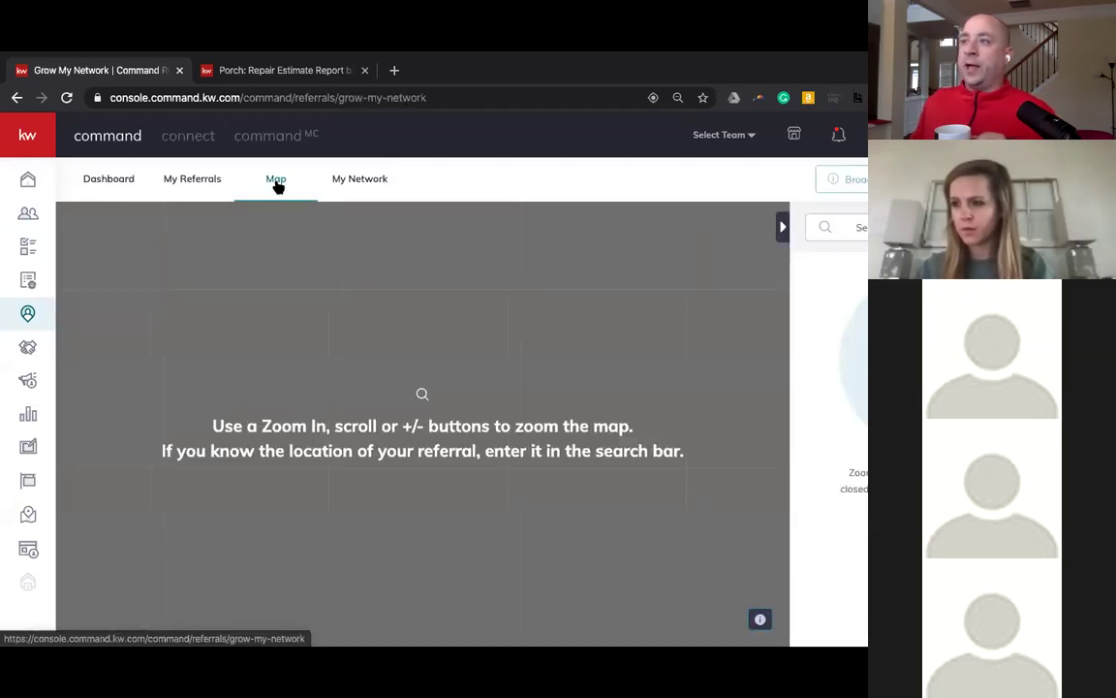
- Search the map for 'sandwich ma', select Sandwich, MA, USA, and keep the Production layer
click(142, 218)
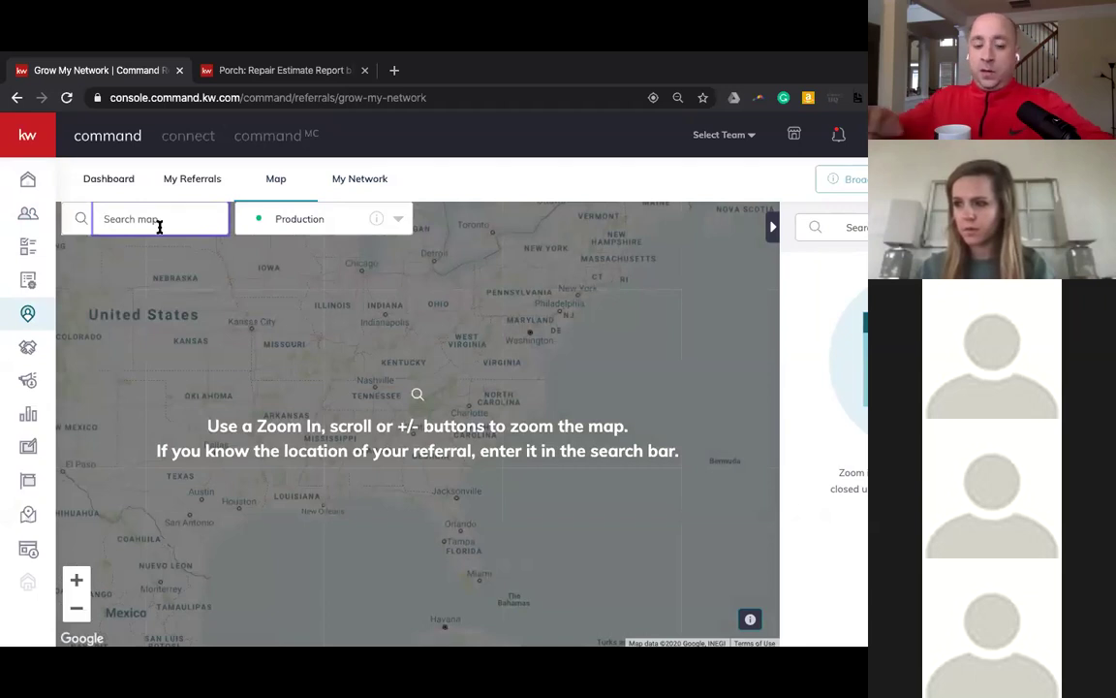
text(sandwich ma)
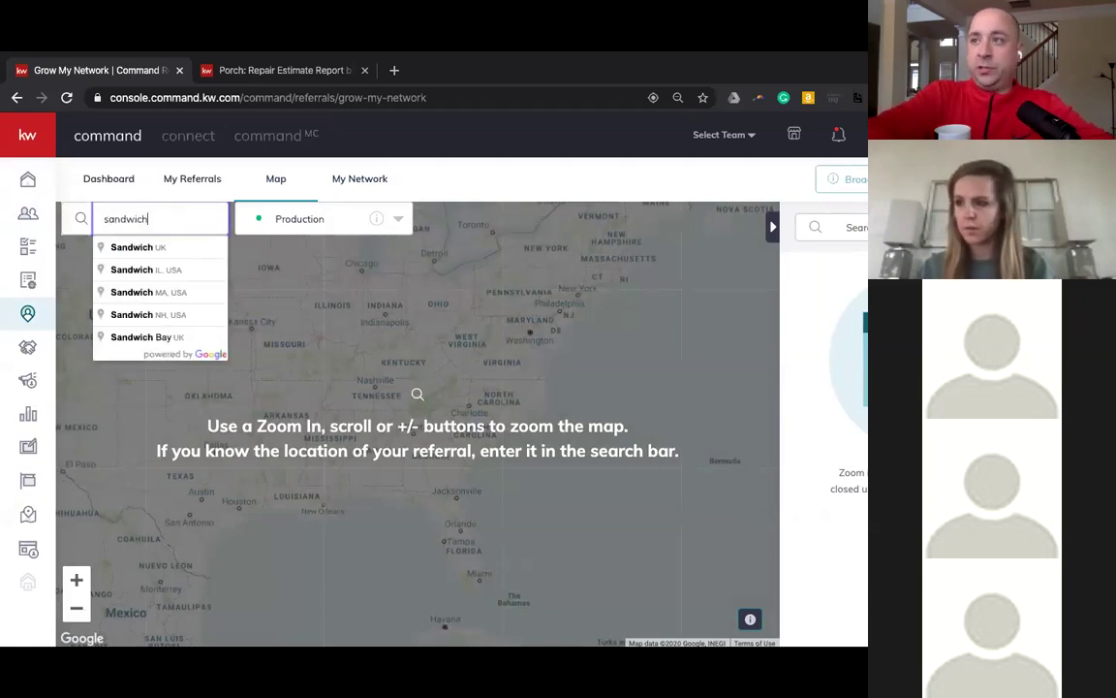
click(157, 248)
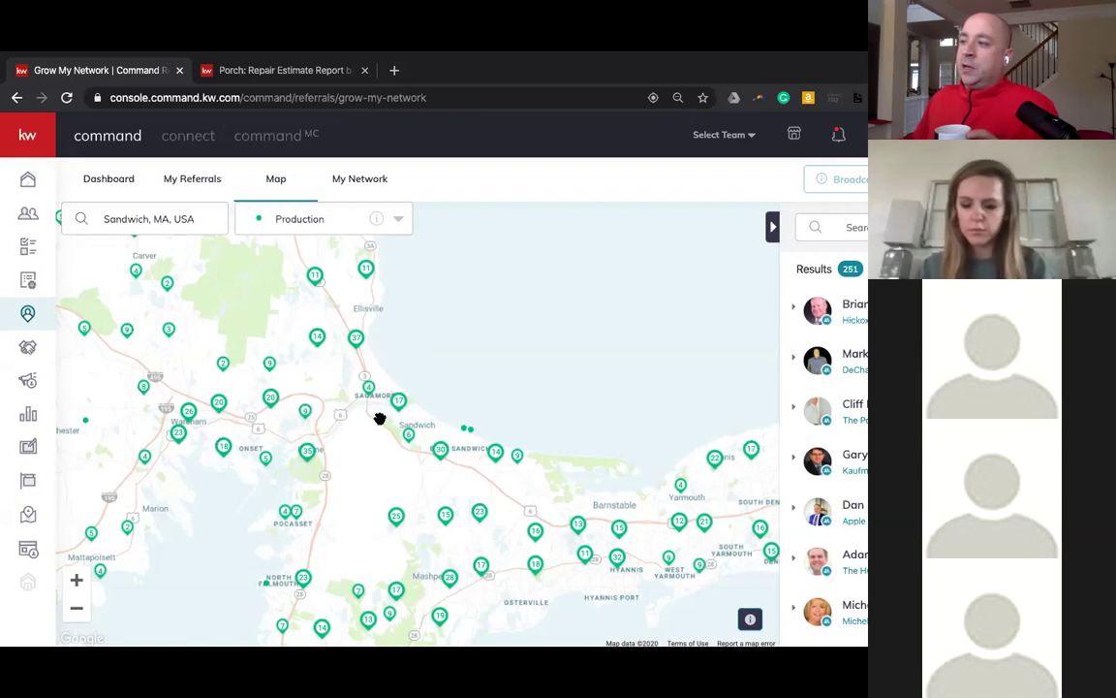
scroll(391, 424, up, 3)
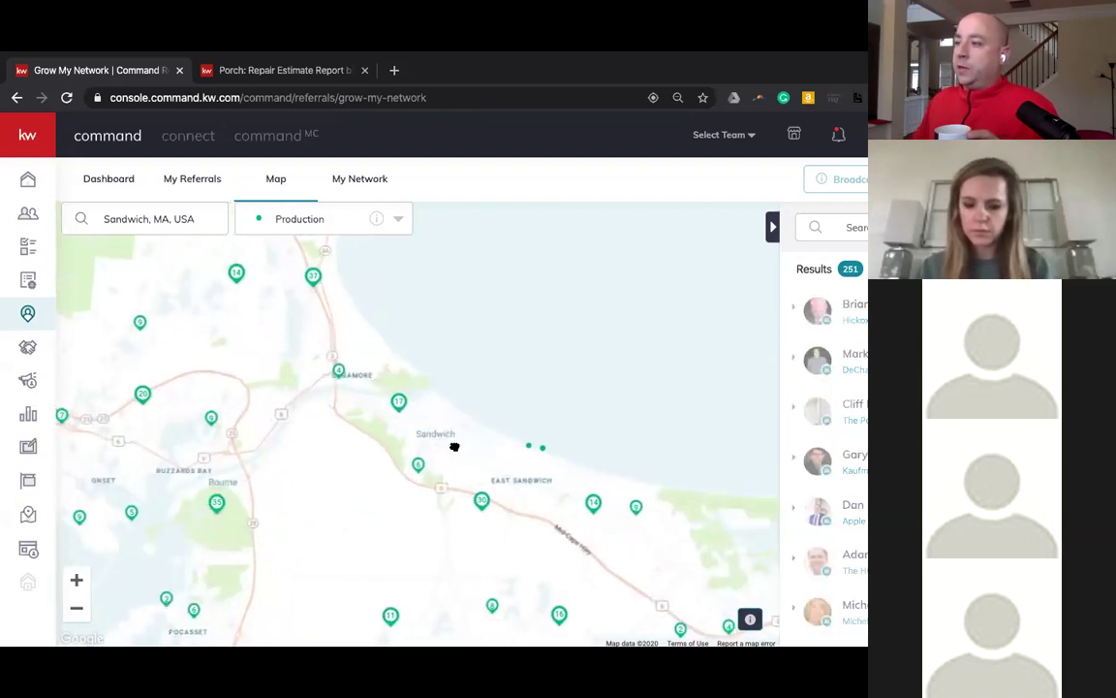
drag(455, 446, 376, 444)
scroll(331, 429, up, 2)
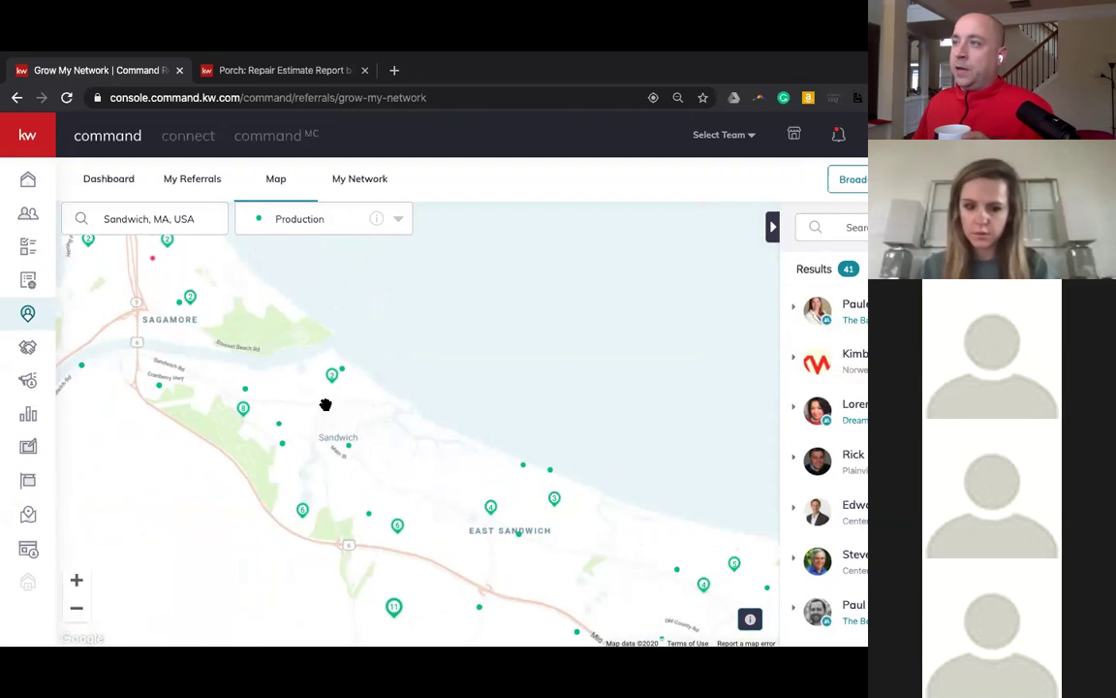
scroll(326, 402, up, 2)
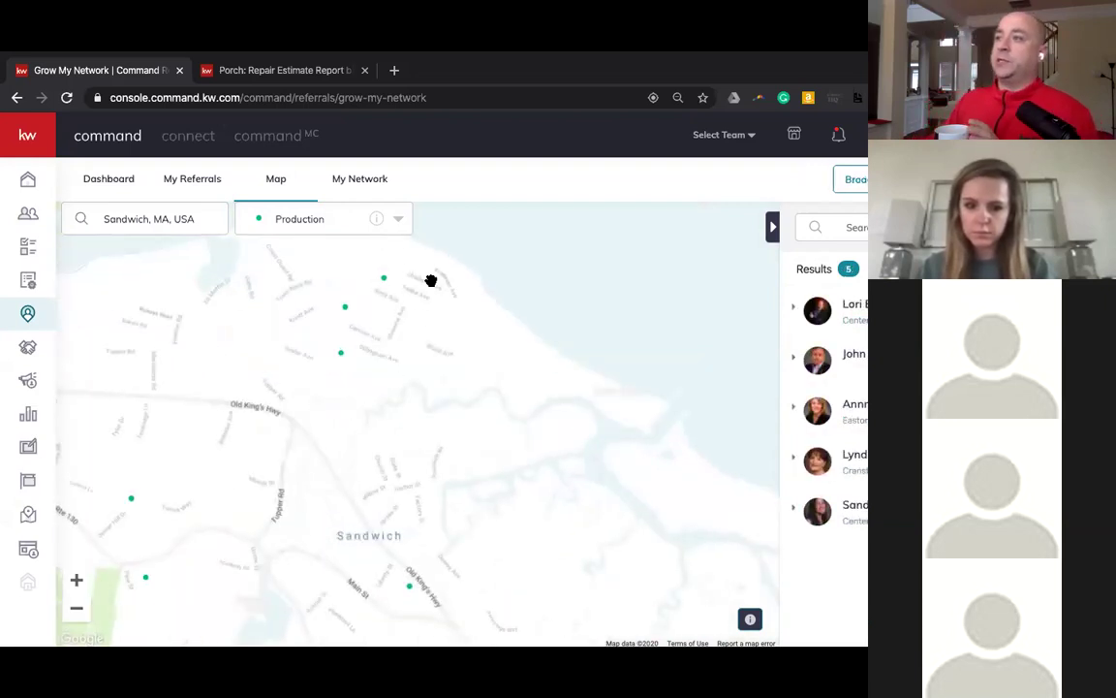
click(332, 223)
click(333, 223)
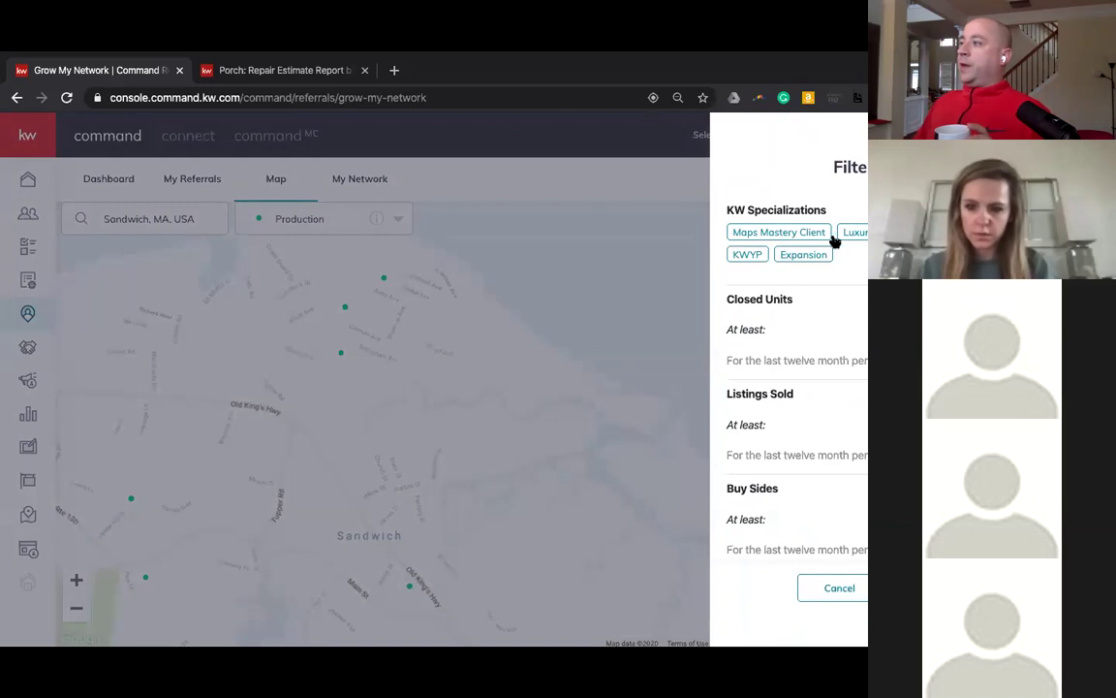
- Toggle the Maps Mastery Client filter on and off, then cancel the filters panel
click(768, 238)
click(769, 238)
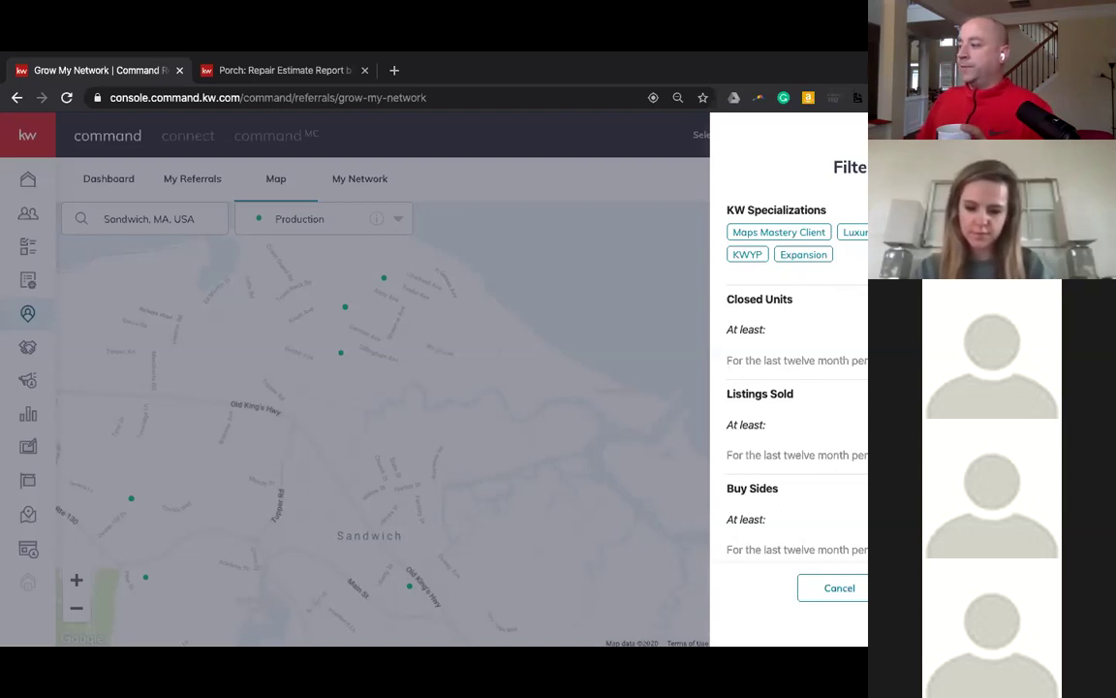
click(849, 588)
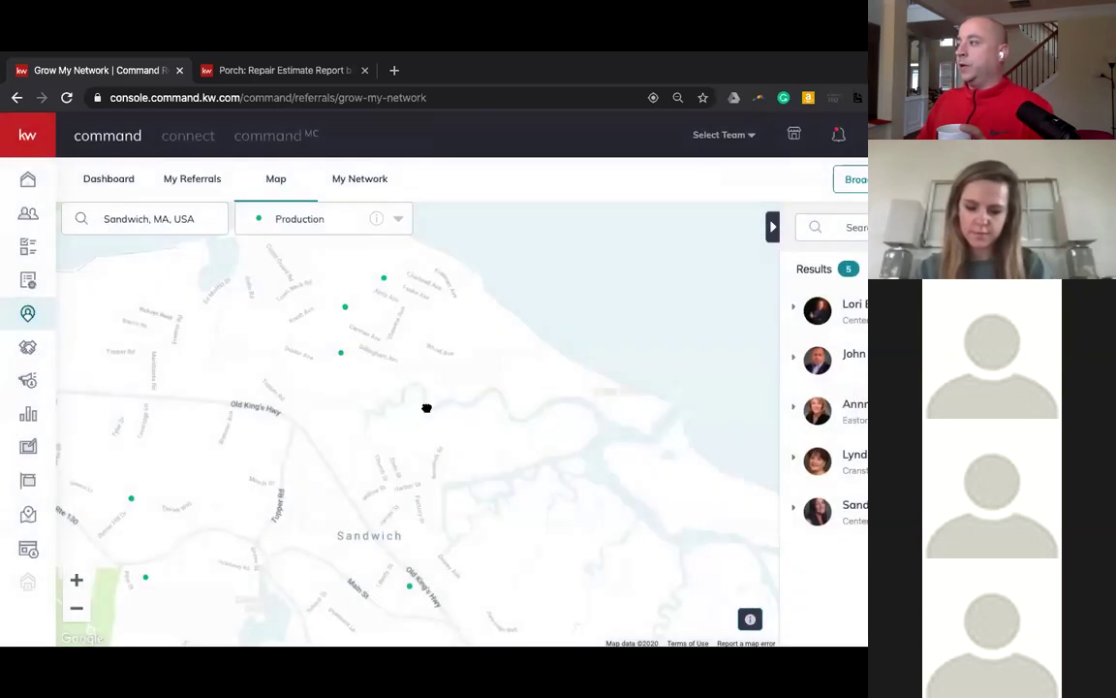
- Pan and zoom the map to frame Sandwich and East Sandwich
drag(426, 408, 434, 468)
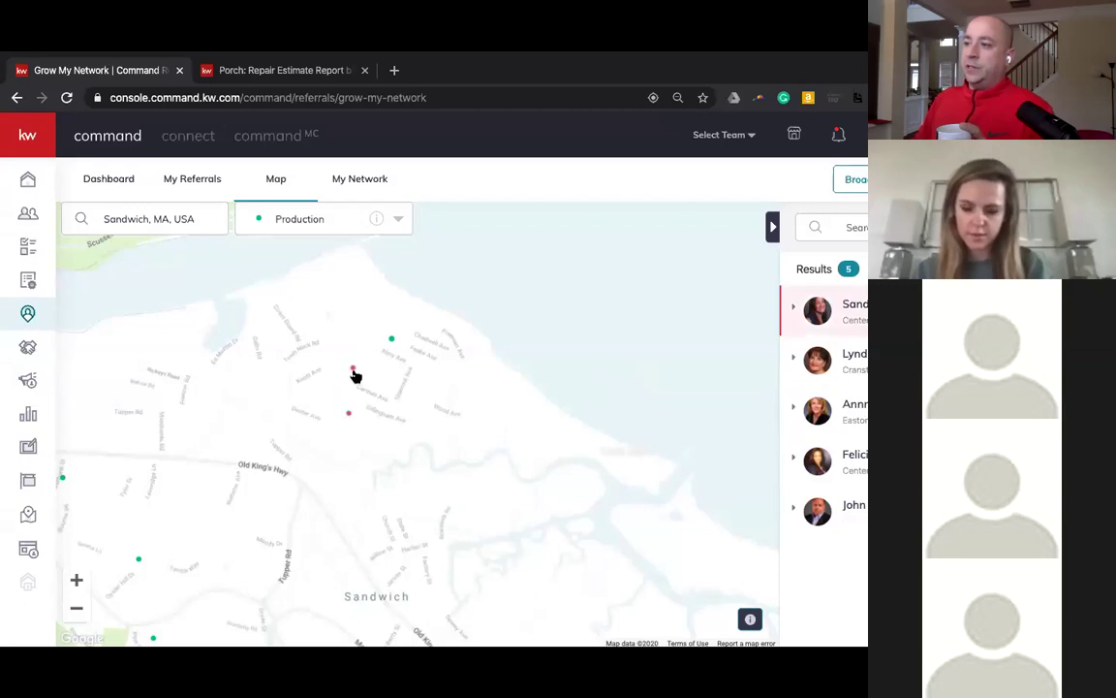
scroll(354, 376, up, 1)
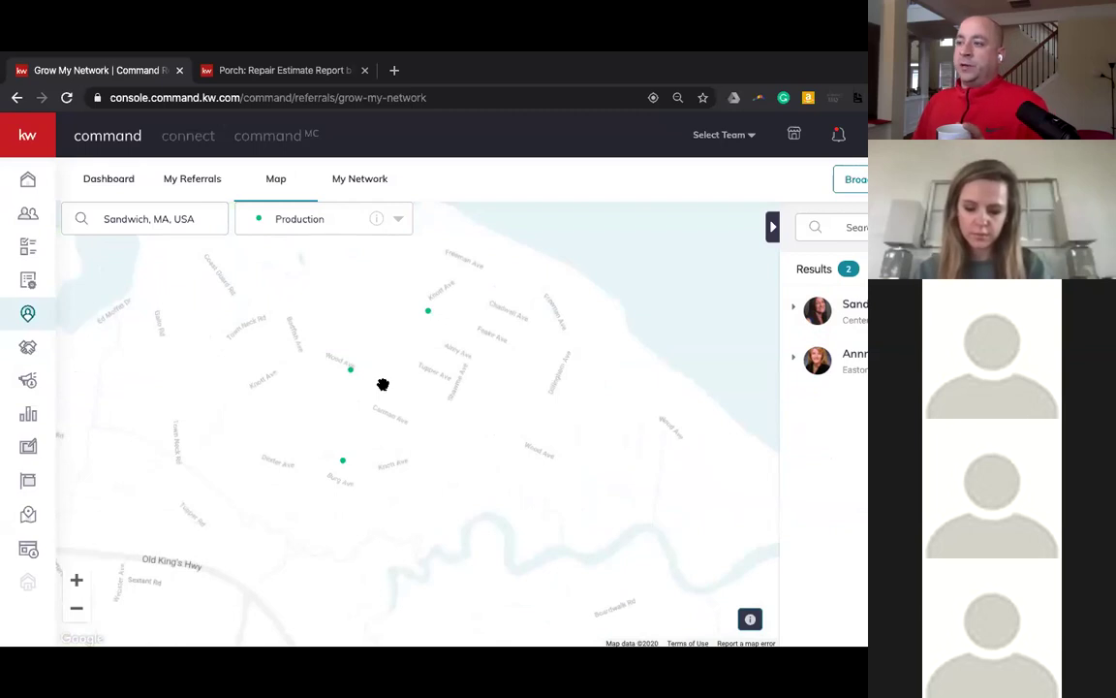
scroll(383, 385, down, 1)
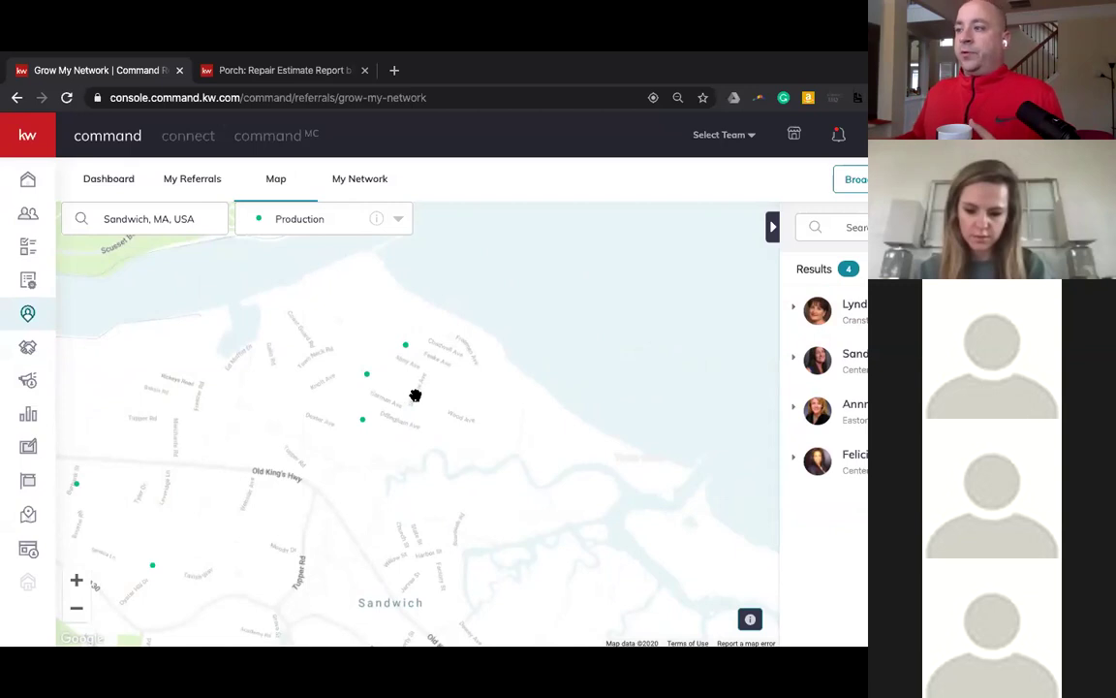
scroll(416, 395, down, 3)
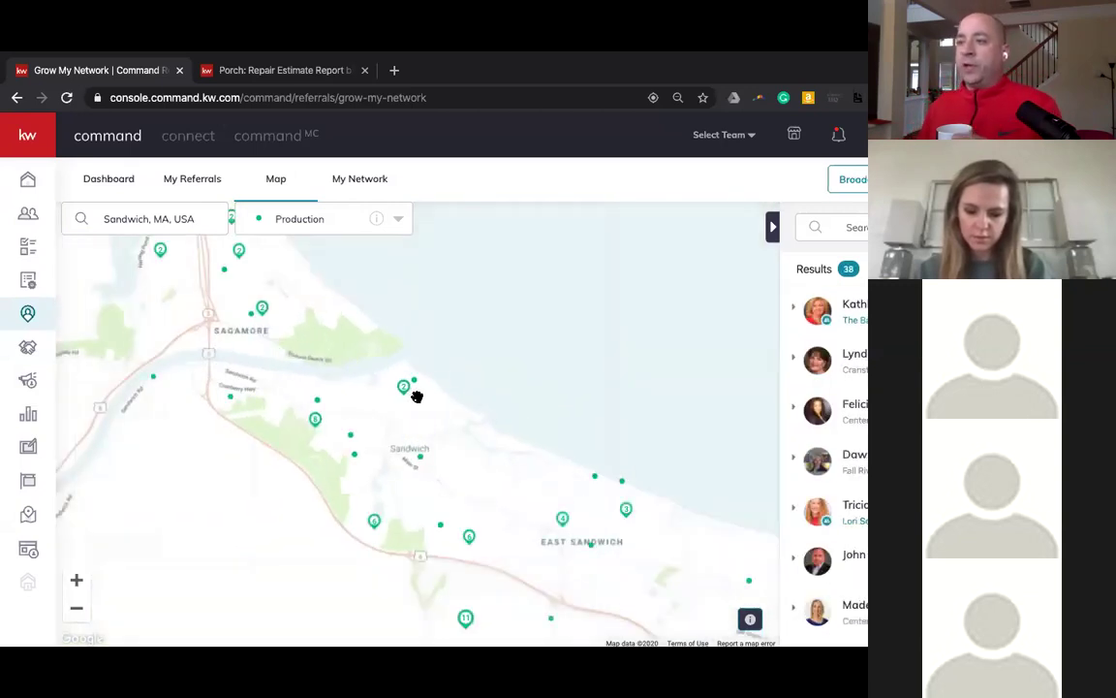
scroll(416, 394, up, 3)
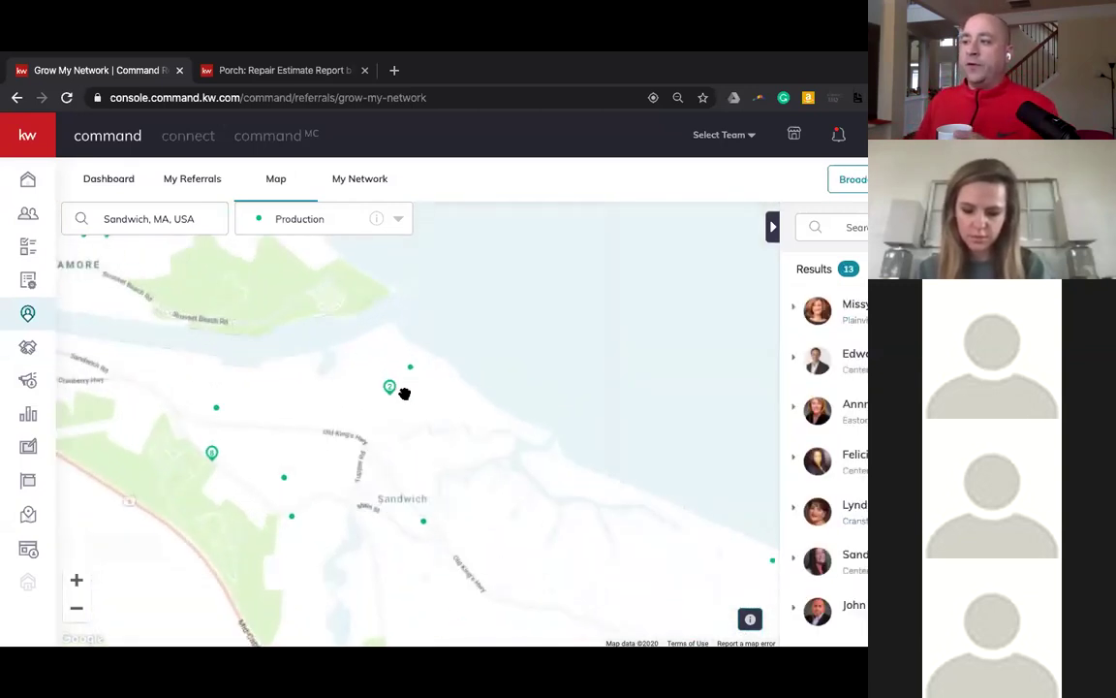
scroll(405, 393, up, 2)
scroll(405, 393, up, 3)
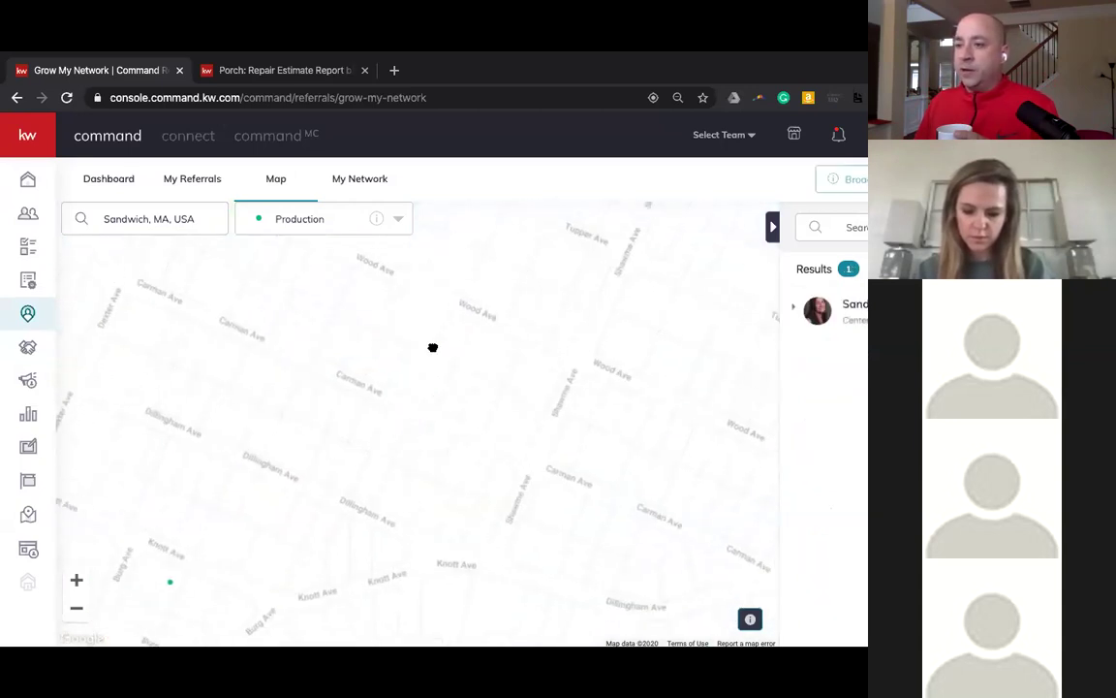
scroll(204, 405, down, 2)
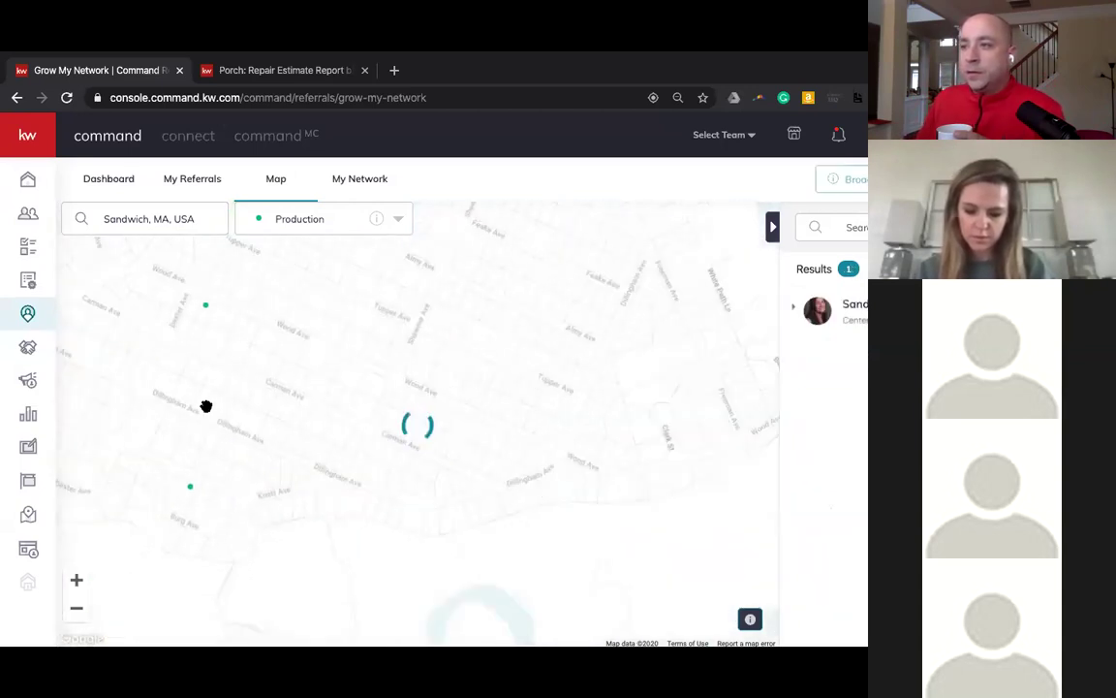
drag(217, 351, 239, 401)
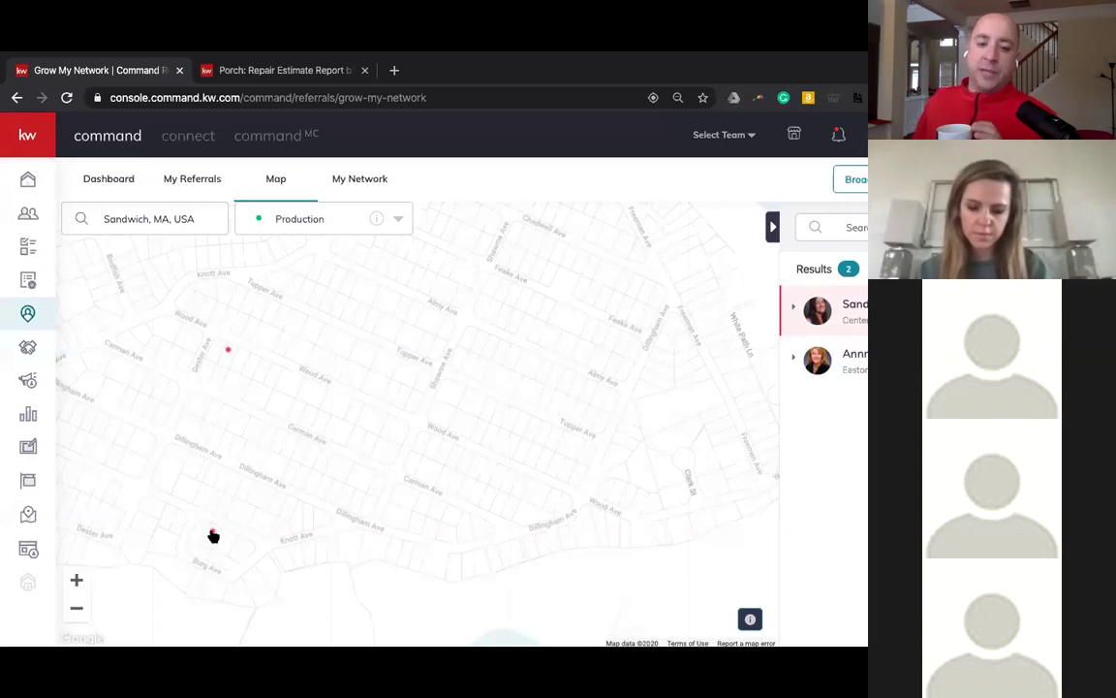
scroll(213, 536, down, 5)
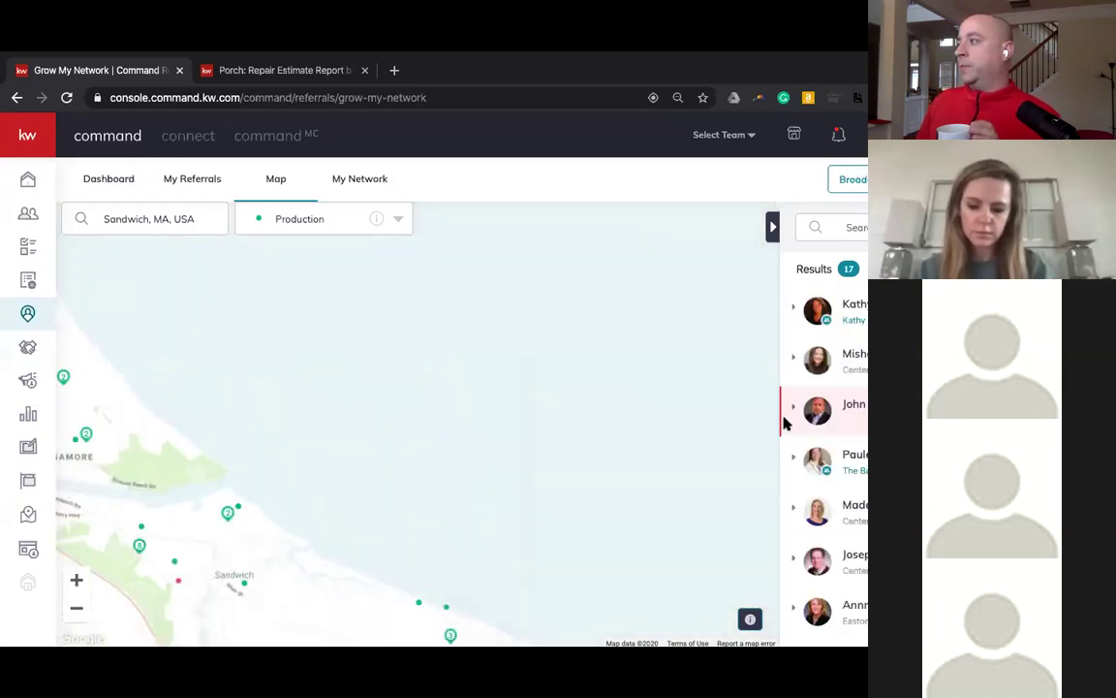
drag(243, 560, 344, 441)
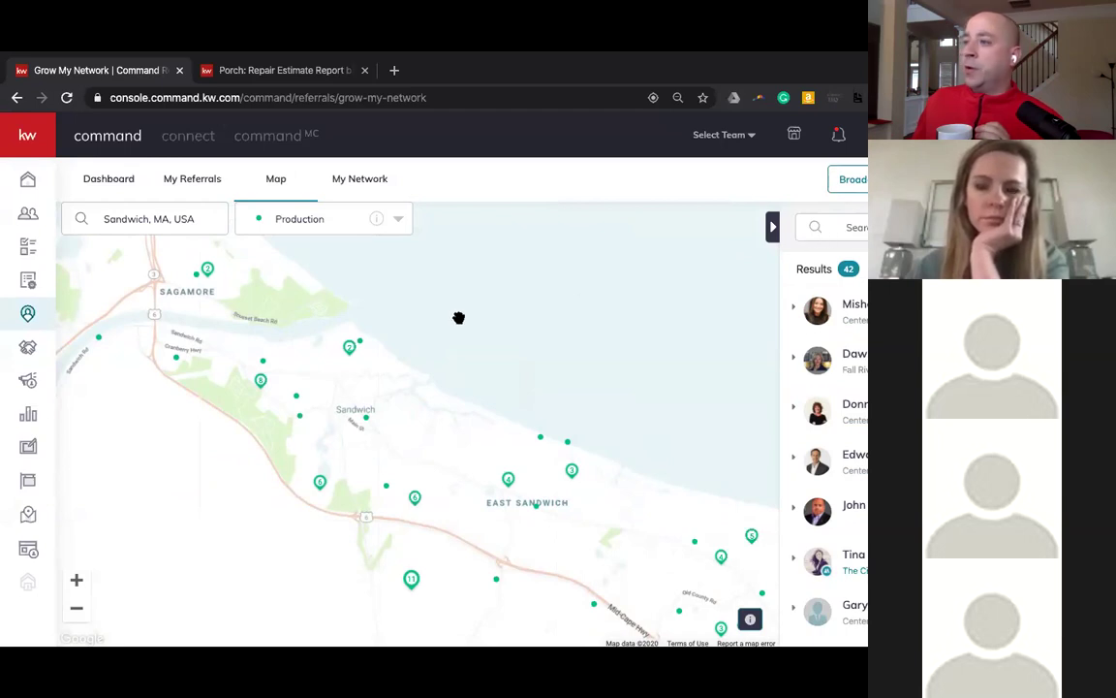
scroll(364, 376, up, 2)
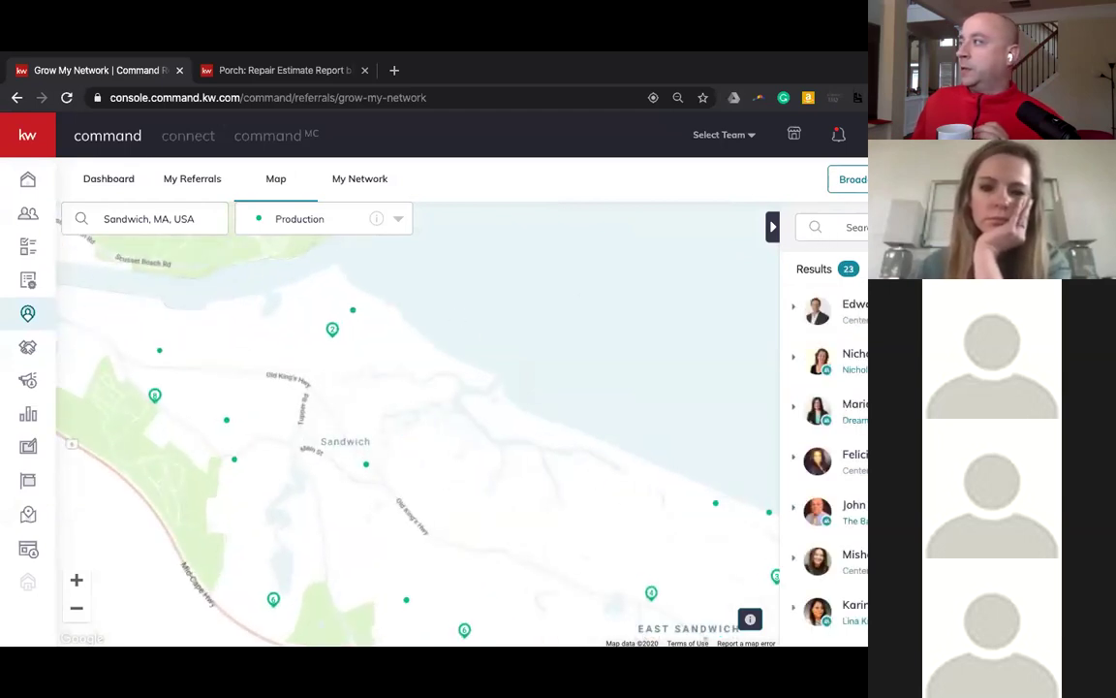
- Open the referral broadcast form and close it again without sending
click(851, 180)
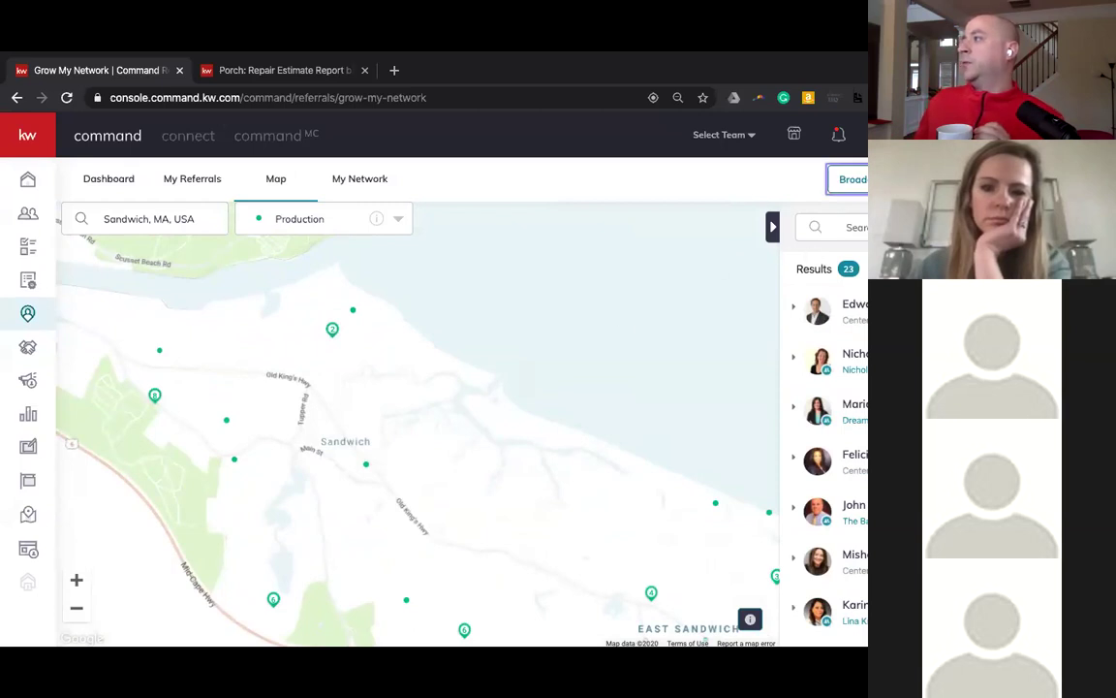
click(718, 184)
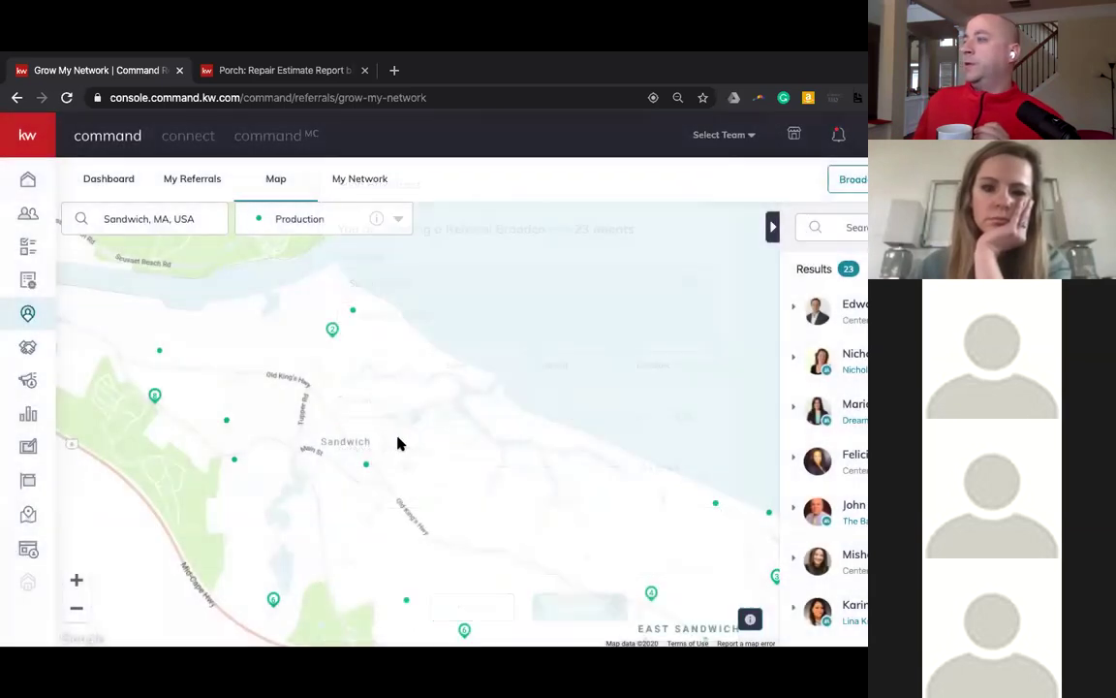
scroll(319, 442, up, 2)
scroll(319, 442, down, 2)
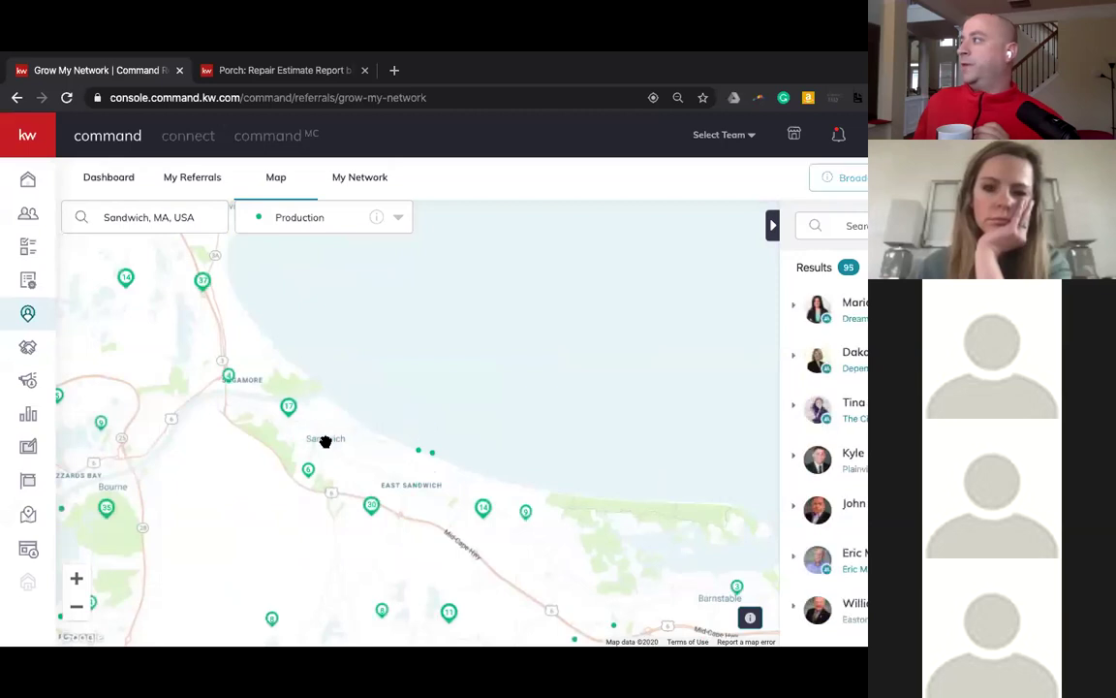
scroll(326, 441, up, 2)
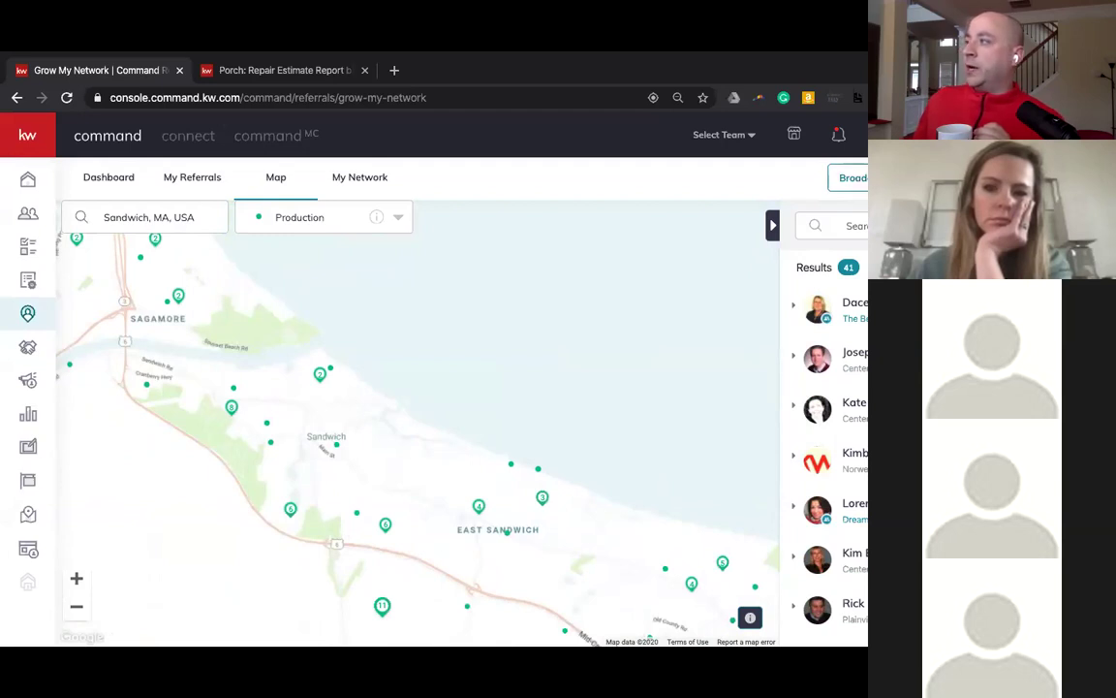
- Open a broadcast to the 41 agents with a 30% referral fee and 10-hour deadline
click(852, 178)
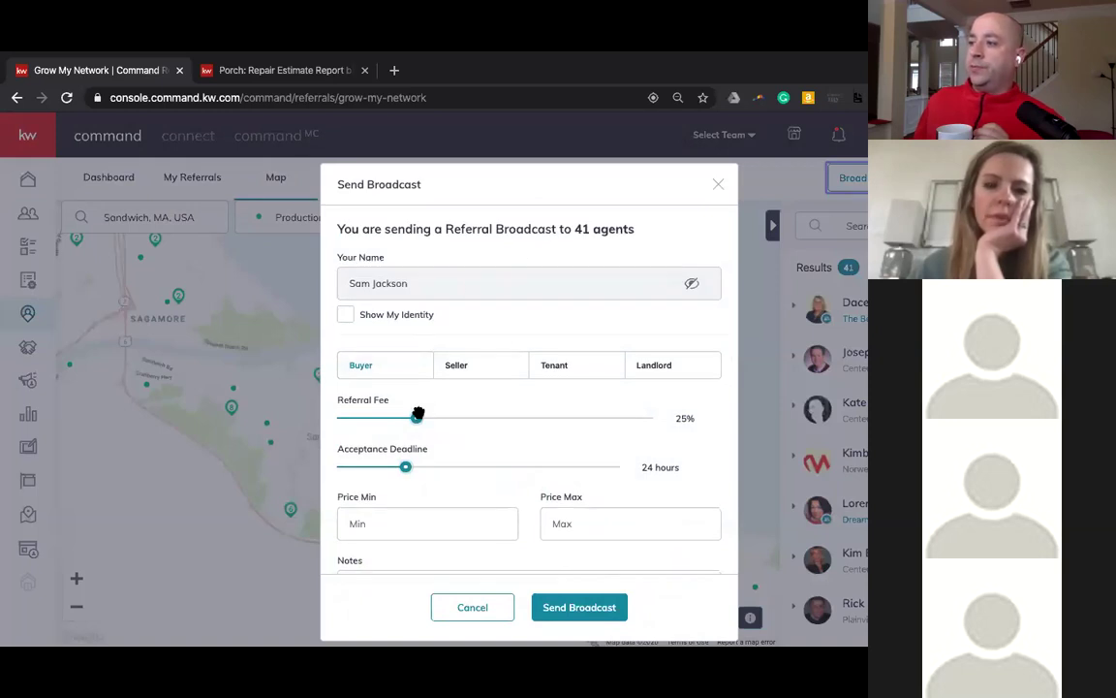
drag(431, 419, 366, 418)
drag(407, 469, 373, 467)
drag(368, 414, 432, 417)
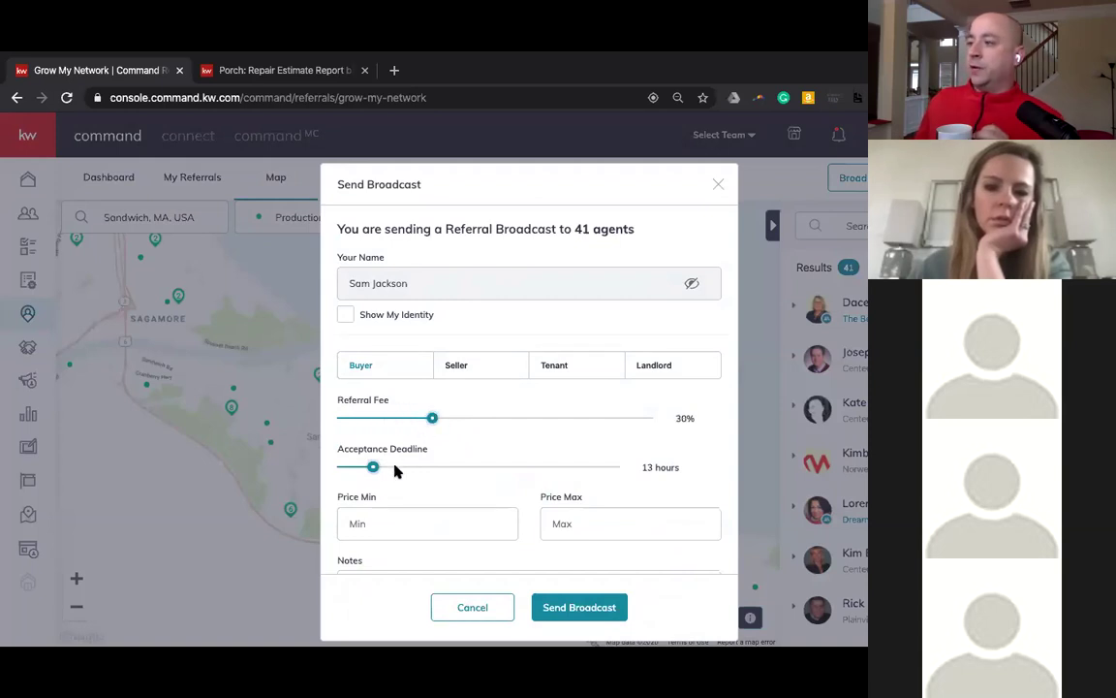
drag(373, 465, 364, 466)
- Scroll down the broadcast form and set it to create a new client contact
scroll(411, 488, down, 3)
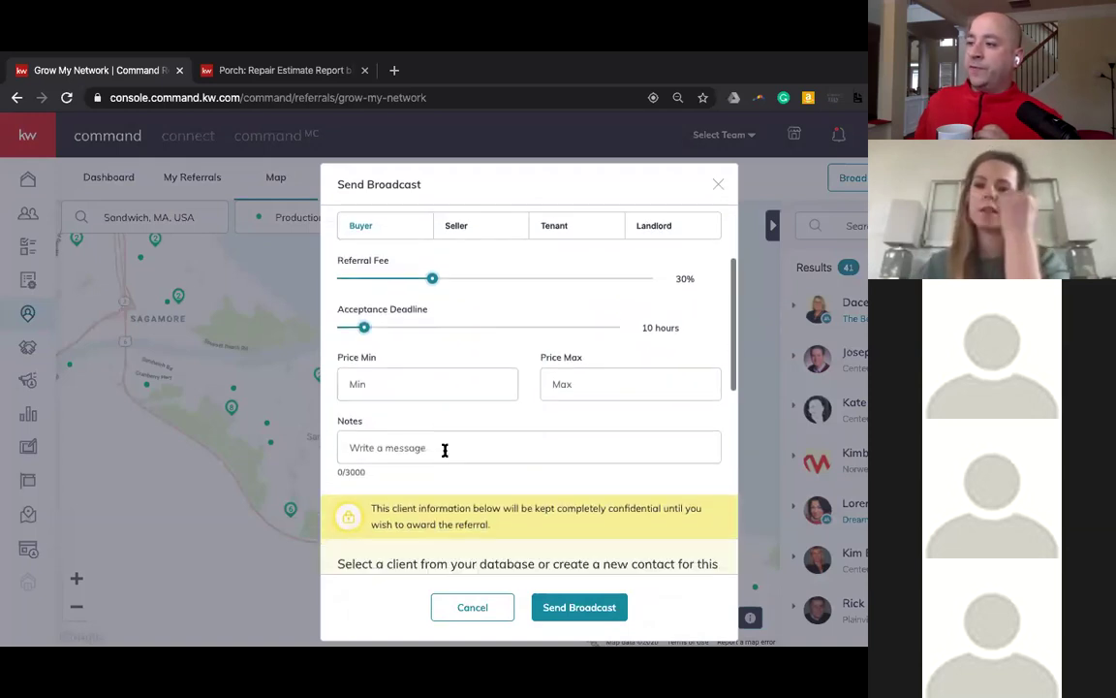
scroll(445, 450, down, 2)
scroll(441, 419, down, 3)
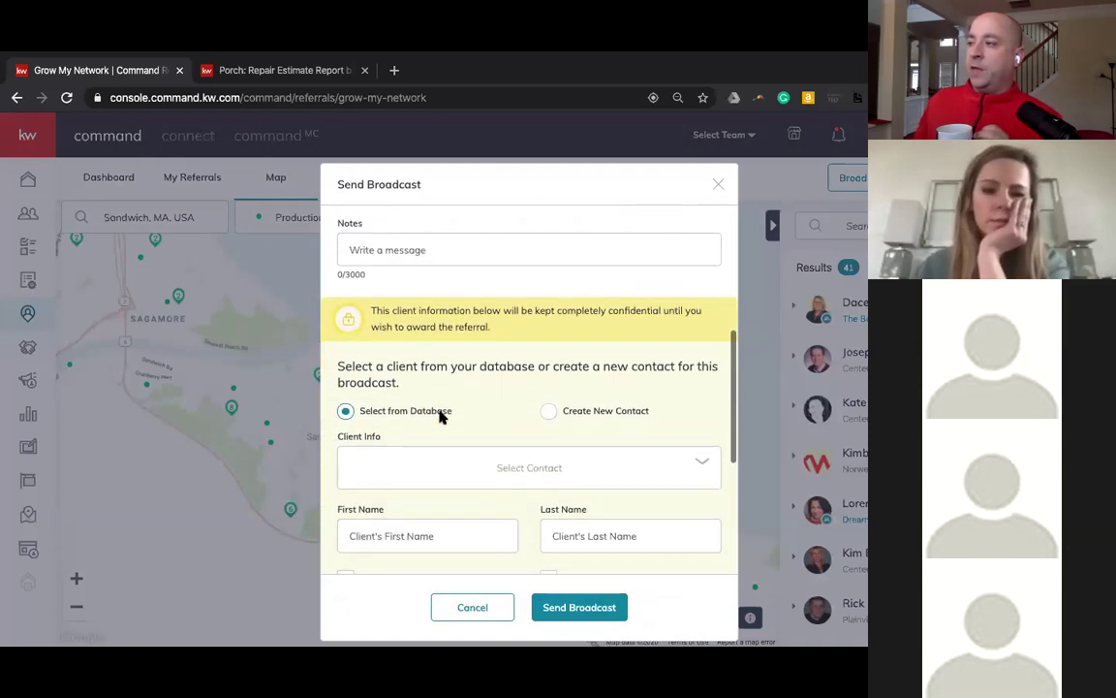
scroll(441, 417, down, 4)
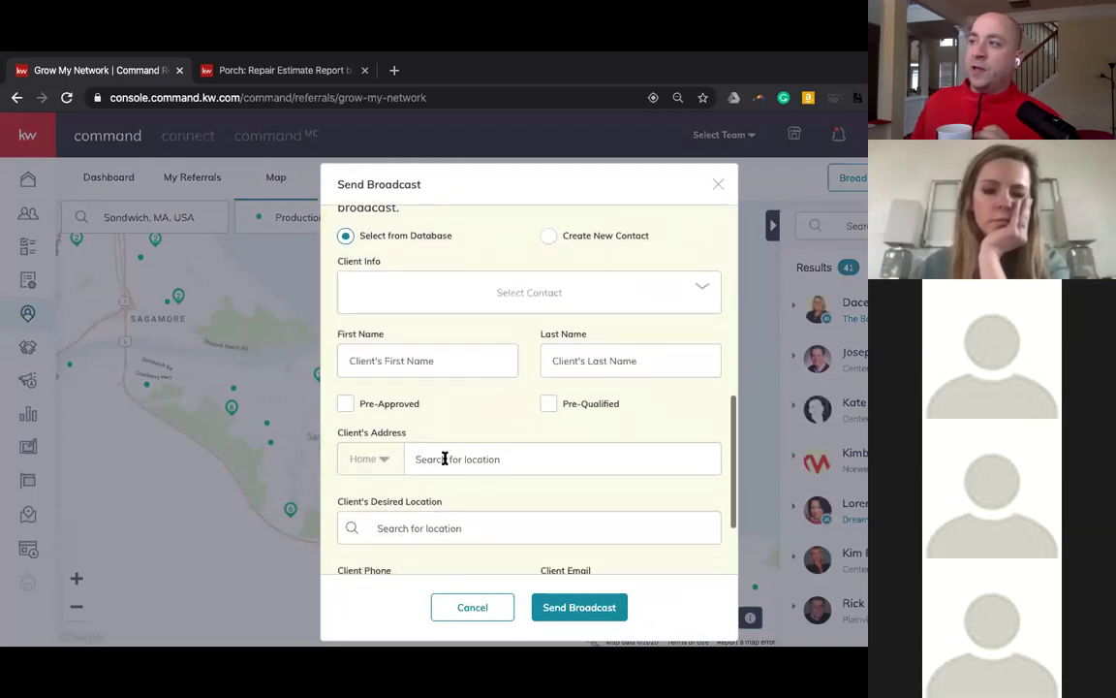
scroll(445, 458, down, 3)
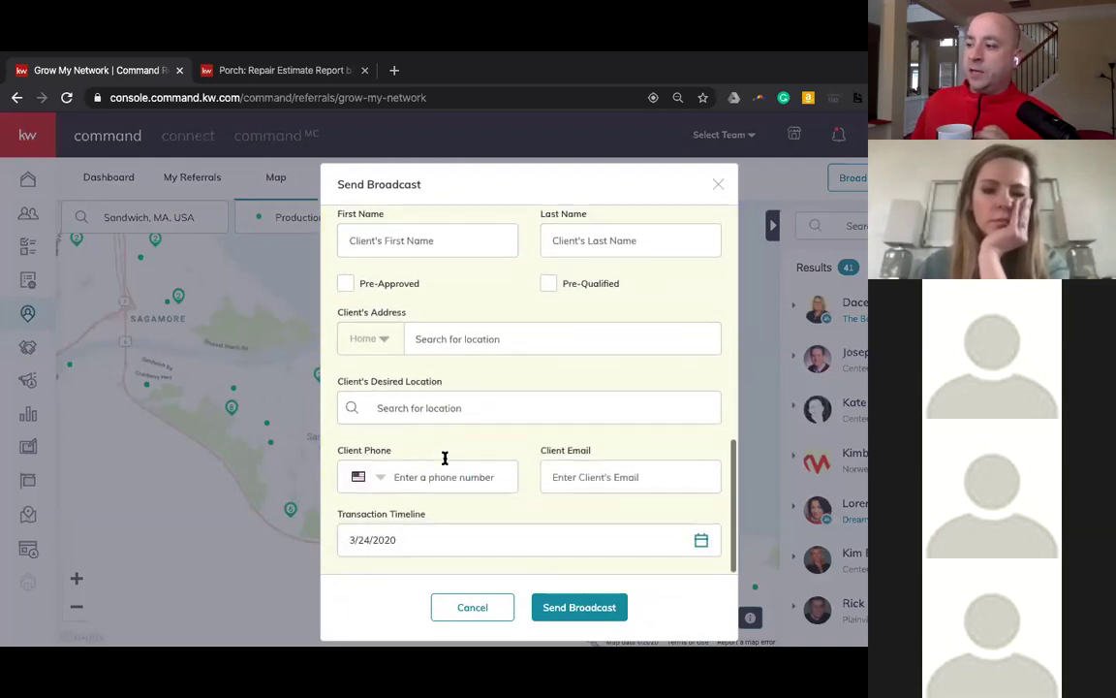
click(555, 609)
scroll(510, 386, up, 4)
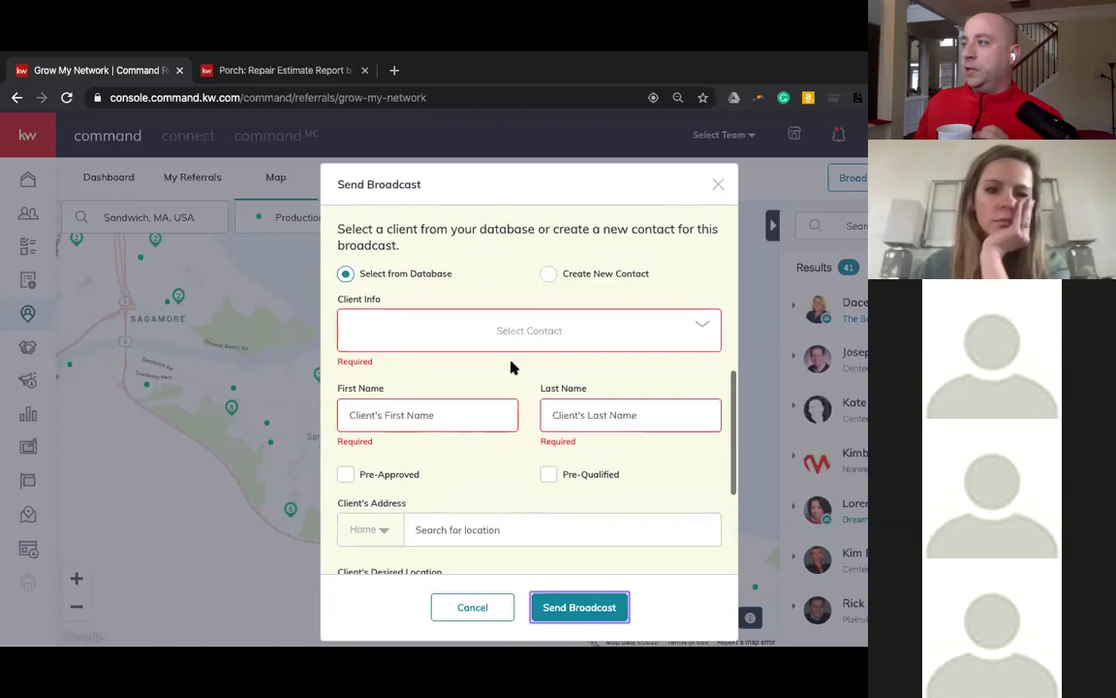
scroll(449, 294, up, 1)
- Switch to creating a new client contact and enter the client's first name
click(549, 329)
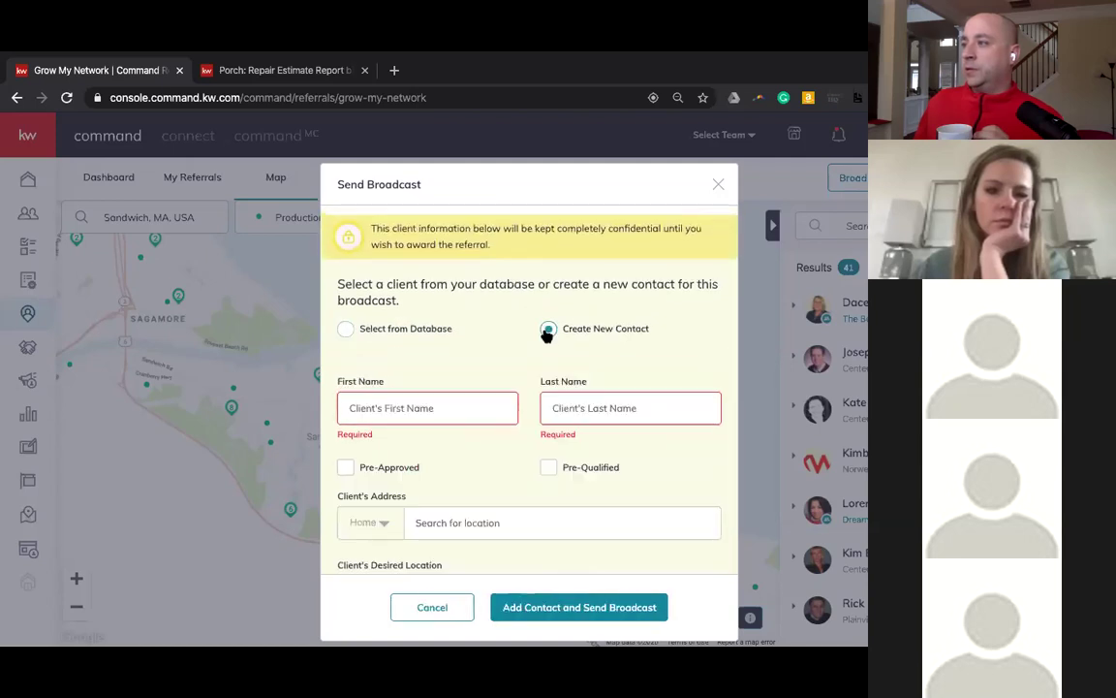
click(441, 408)
text(James)
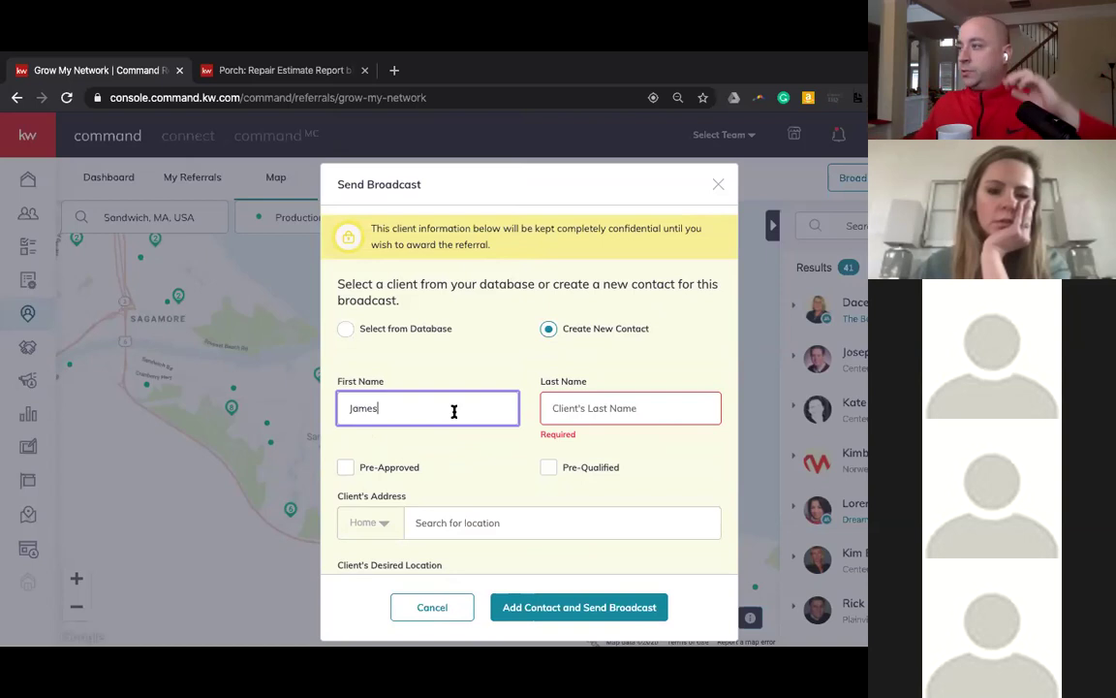
- Switch to Select from Database, then search for and pick the client contact
click(349, 331)
click(401, 396)
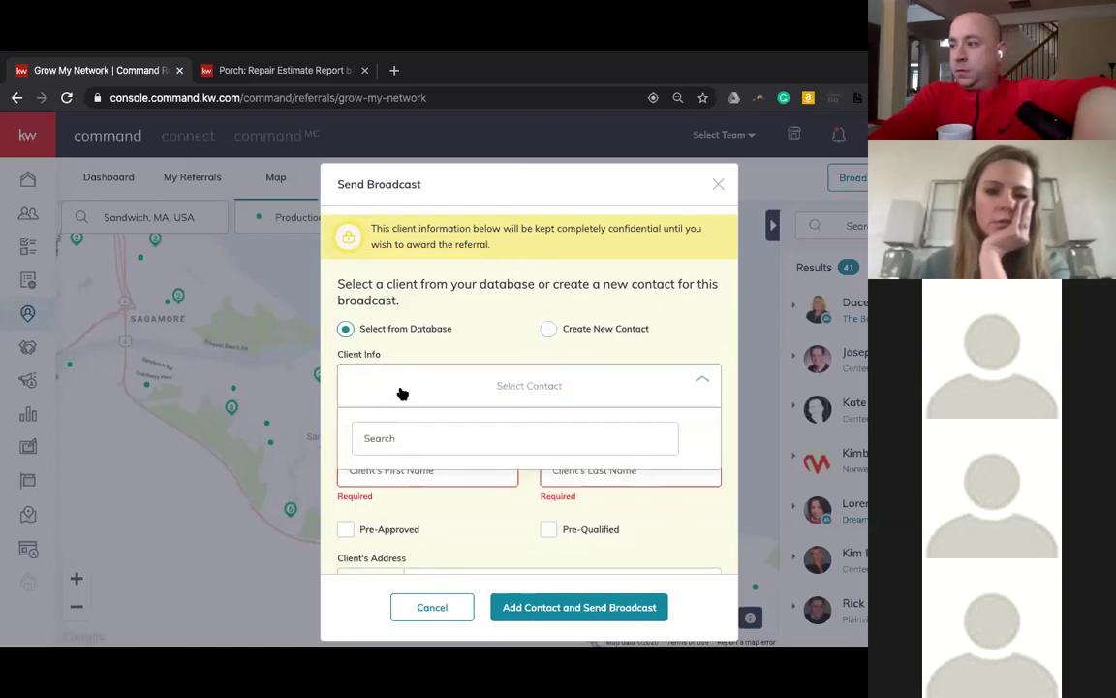
click(425, 442)
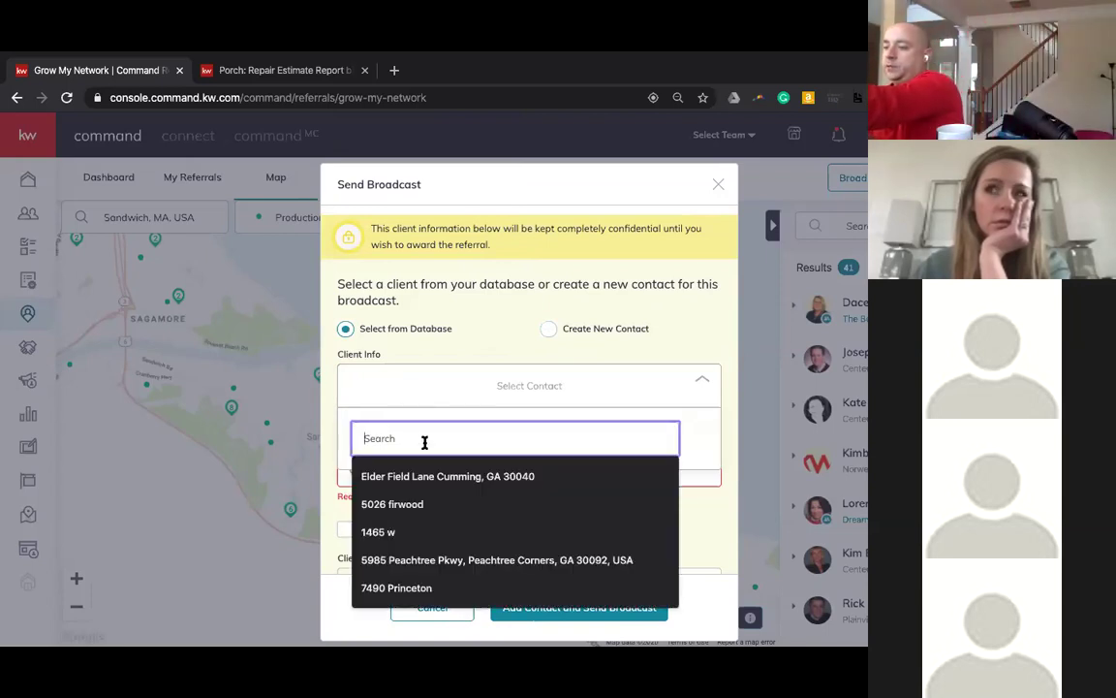
text(james)
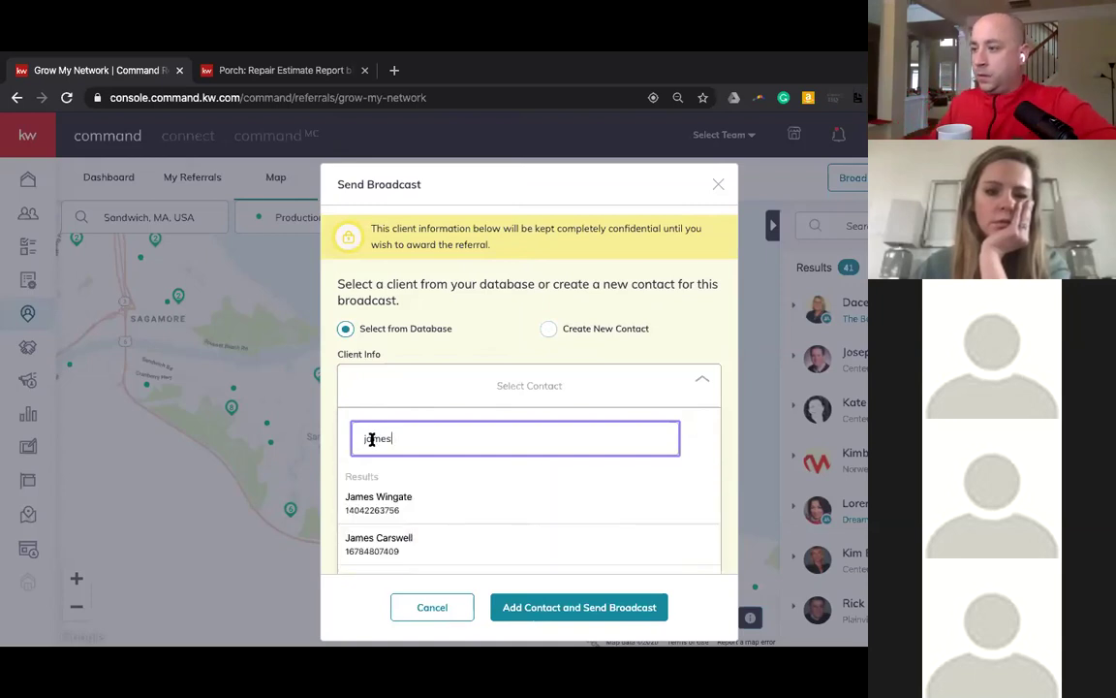
text( halp)
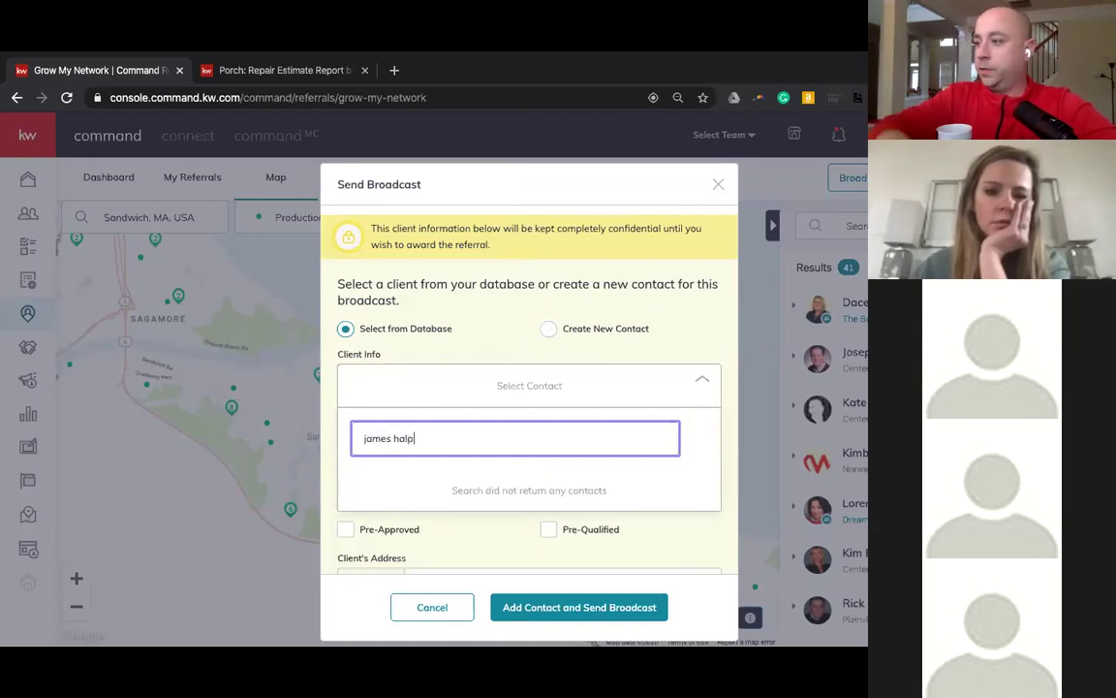
key(BackSpace)
key(BackSpace)
key(BackSpace)
key(BackSpace)
key(BackSpace)
key(BackSpace)
key(BackSpace)
key(BackSpace)
key(BackSpace)
key(BackSpace)
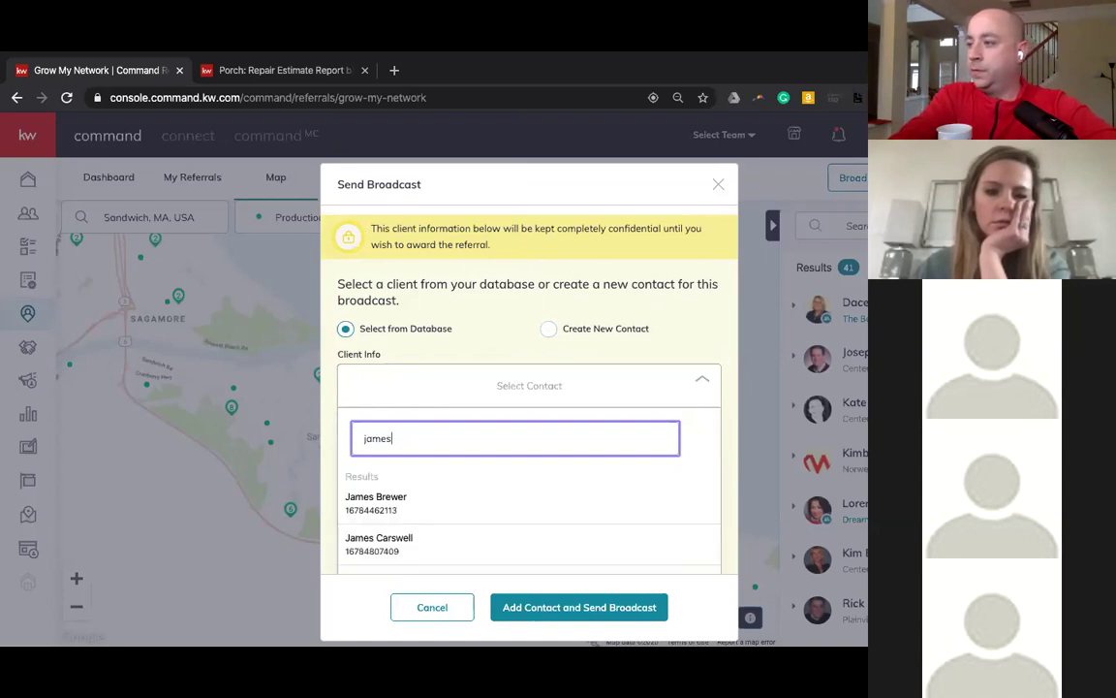
text(o)
key(BackSpace)
text(dwight)
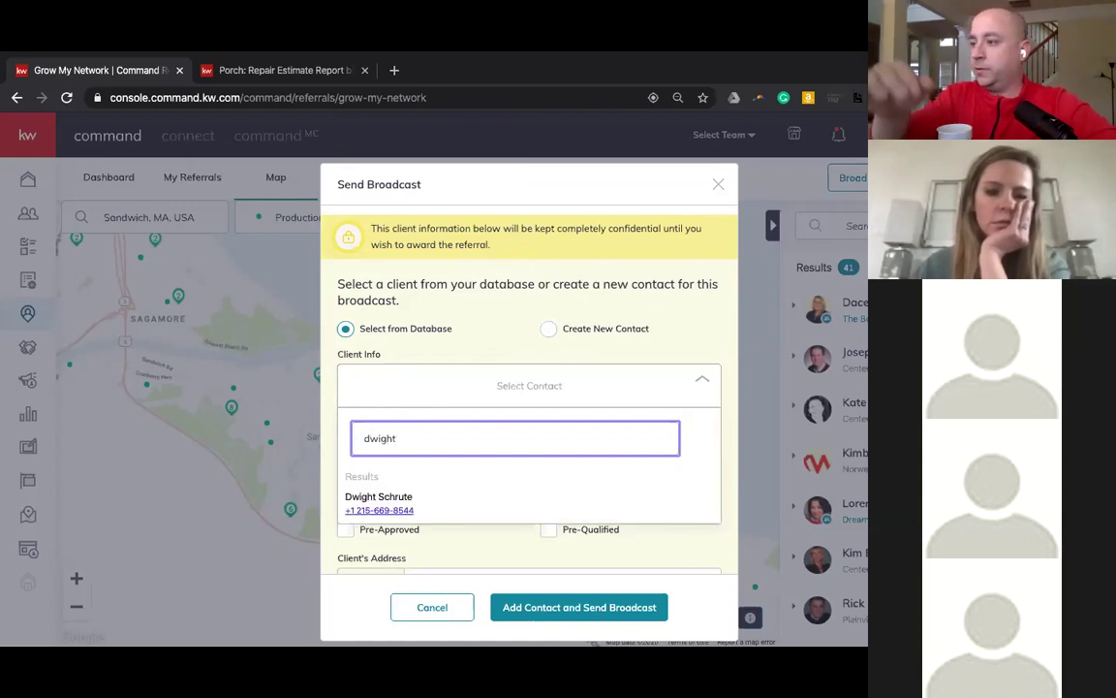
click(436, 514)
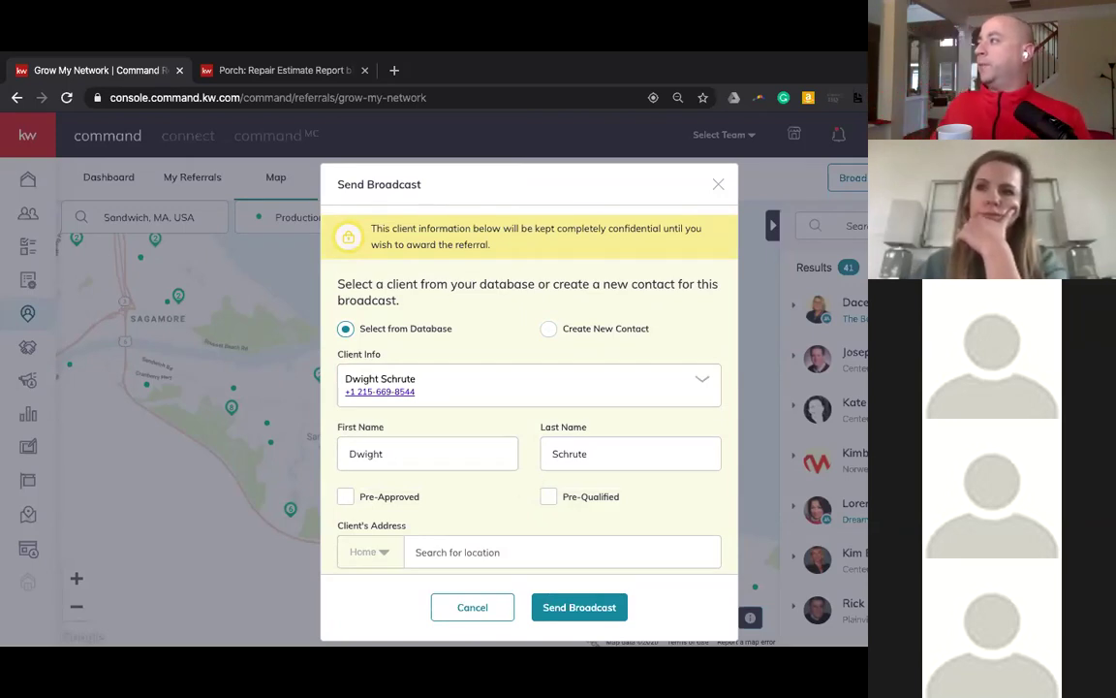
- Set the client's desired location to Sandwich, MA, USA and send the broadcast
click(562, 608)
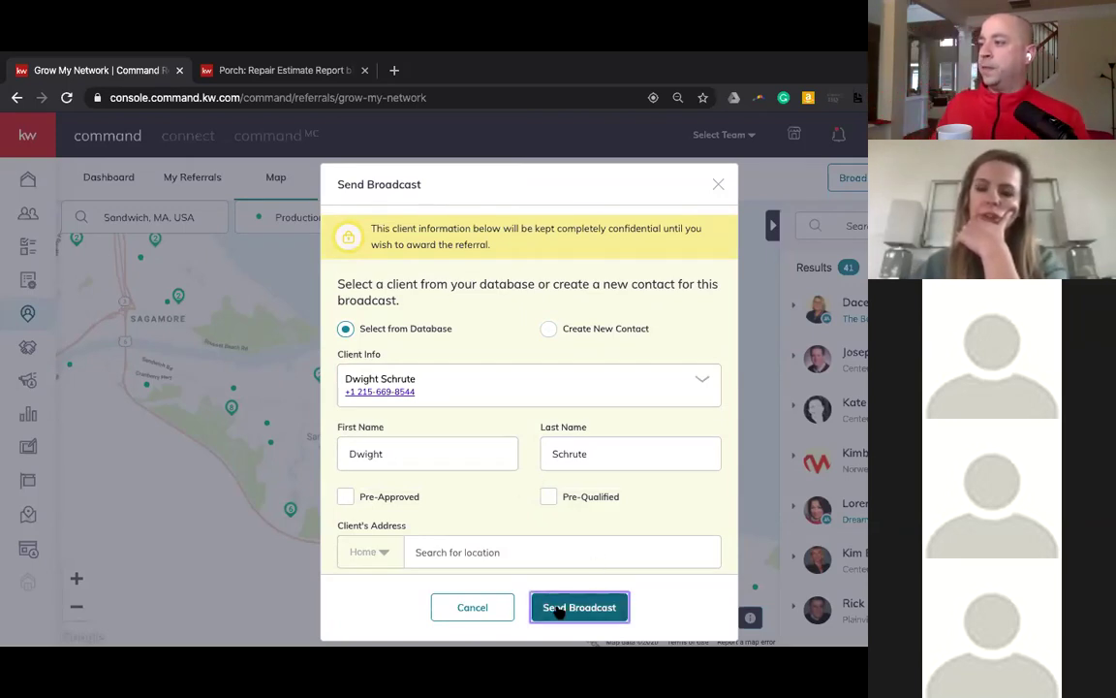
scroll(541, 533, down, 3)
click(424, 389)
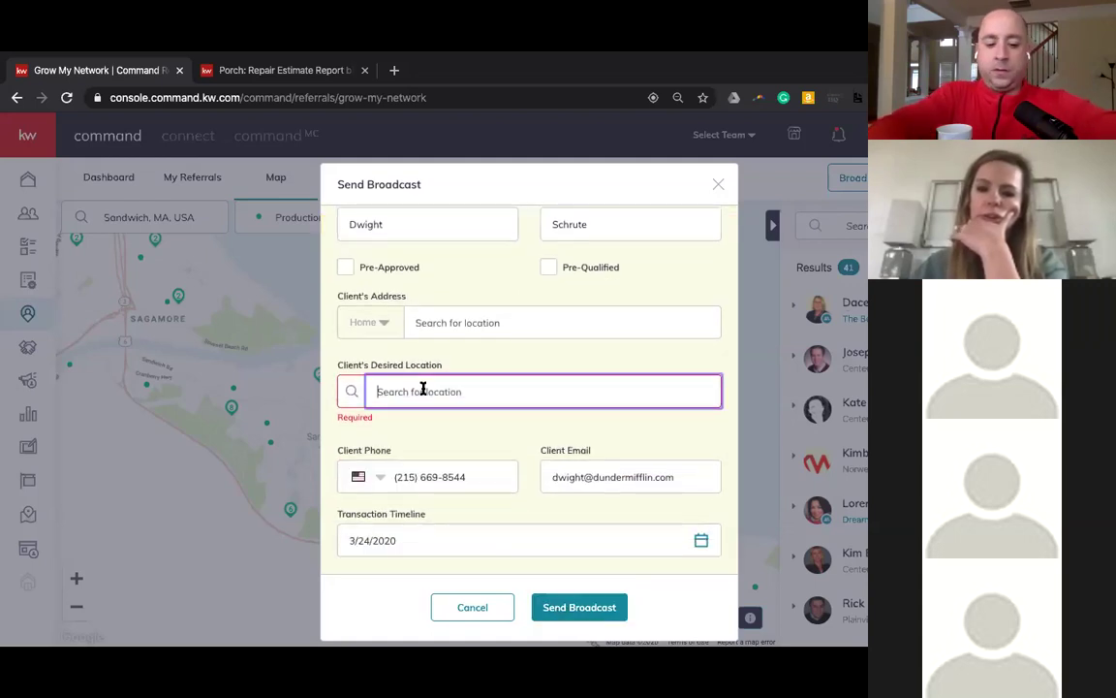
text(sandwich)
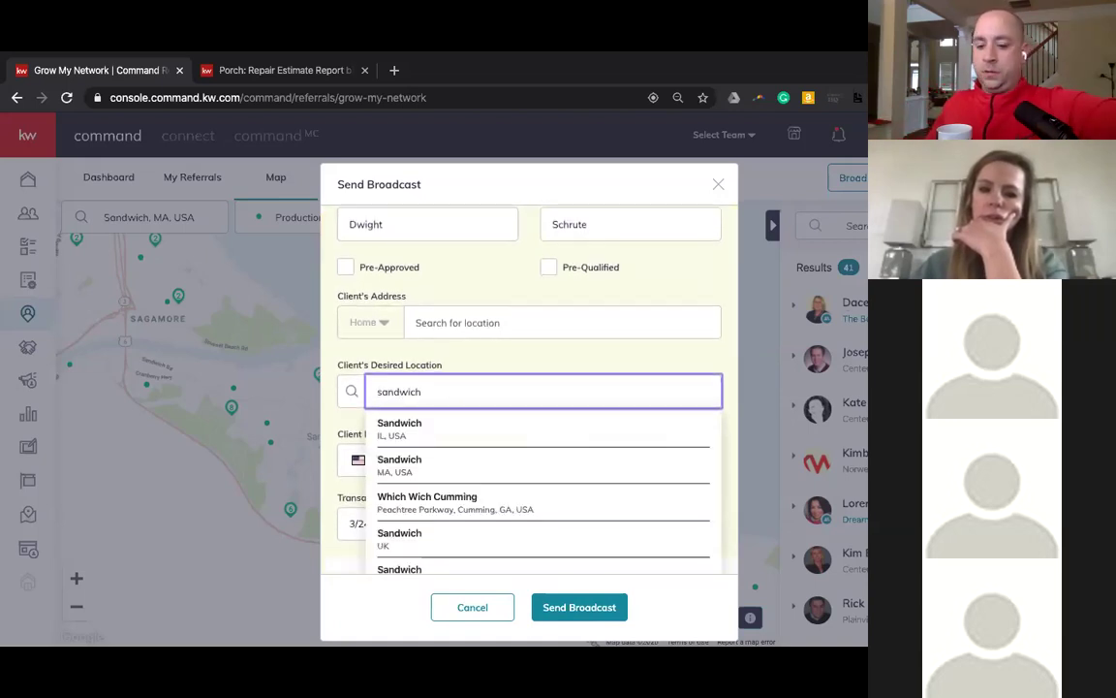
click(419, 472)
click(585, 613)
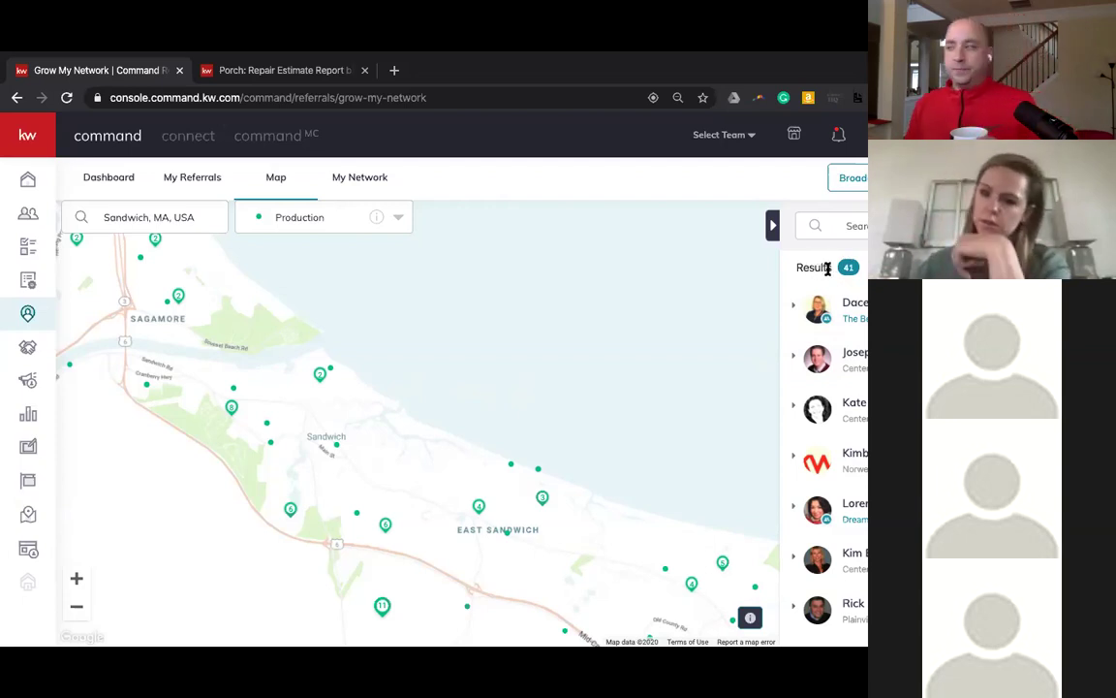
- Scroll through the 41 agent results beside the Sandwich, MA referral map
scroll(824, 354, down, 3)
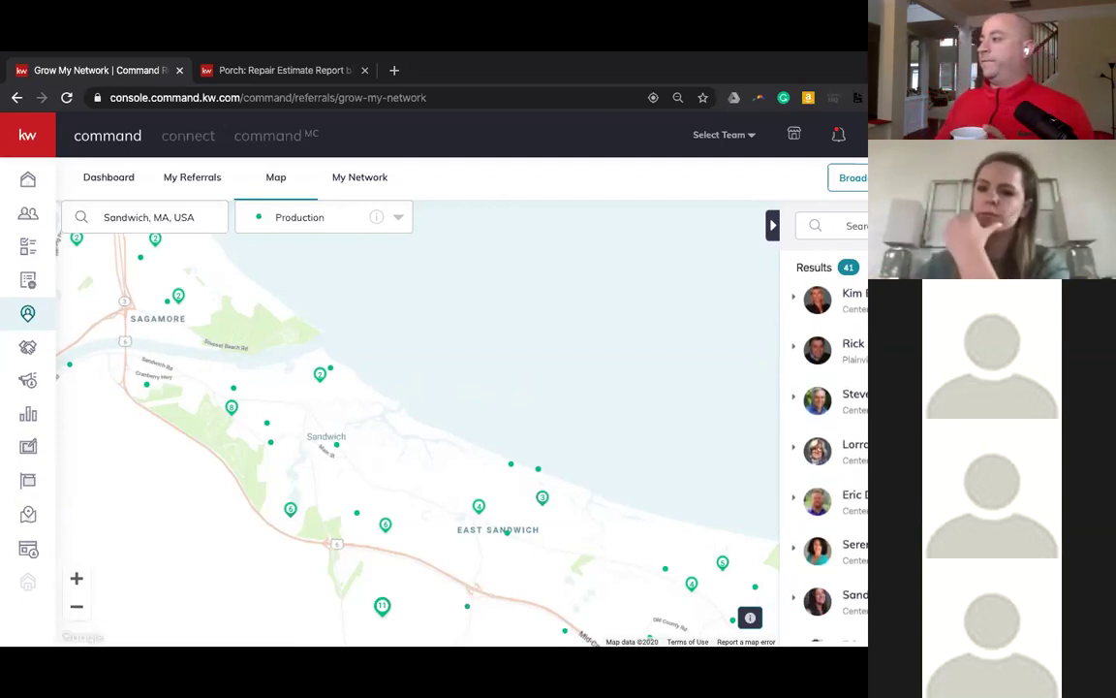
scroll(824, 407, down, 5)
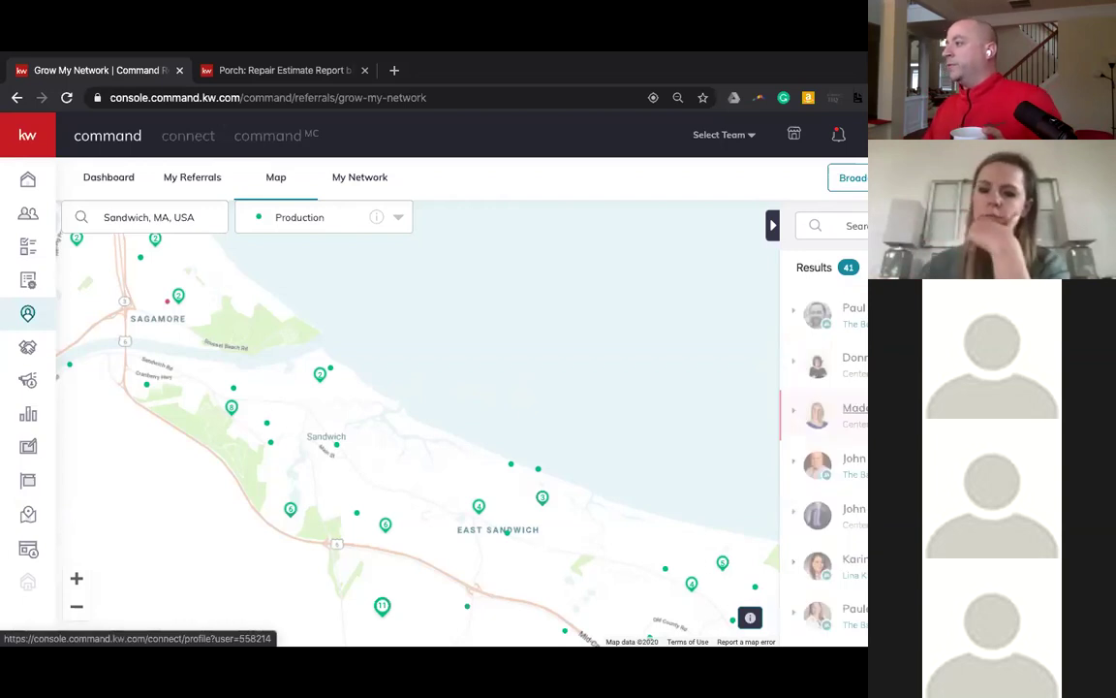
scroll(625, 376, up, 3)
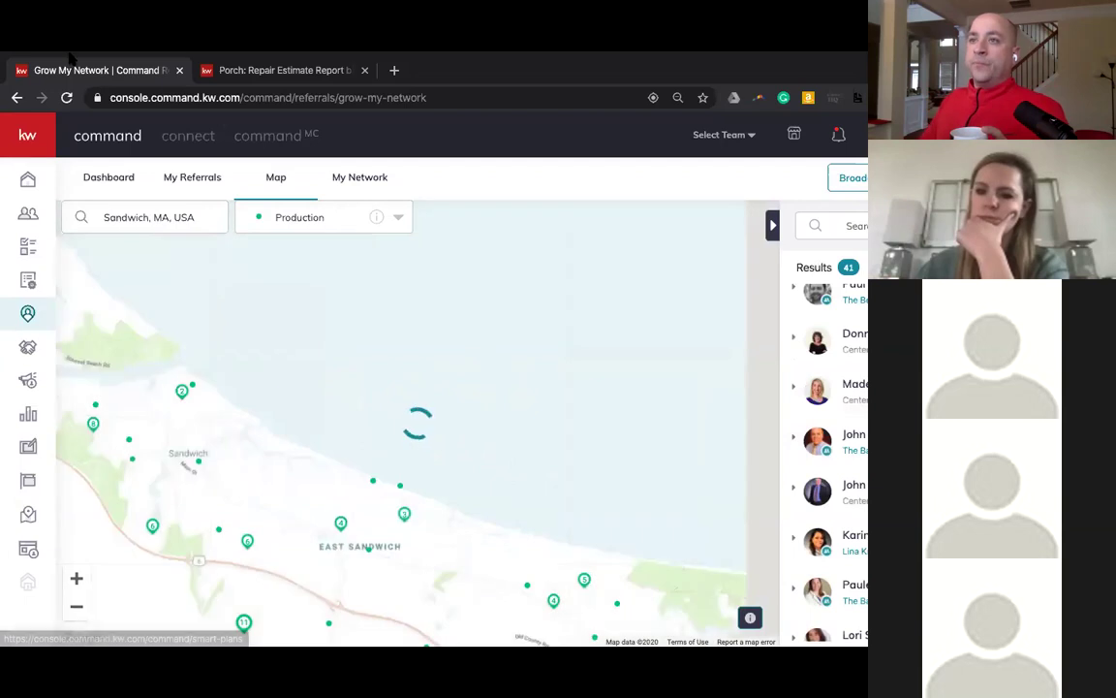
- Open the Opportunities pipeline dashboard, then the four Cultivate-stage listings
mouse_move(20, 189)
click(89, 347)
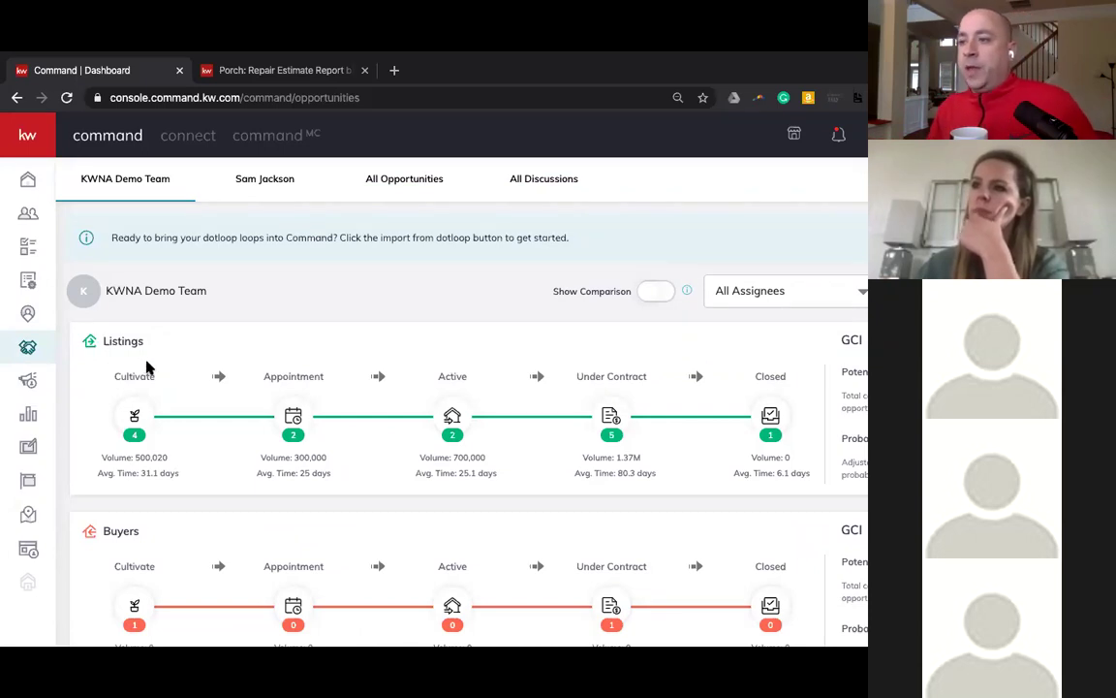
scroll(163, 376, down, 1)
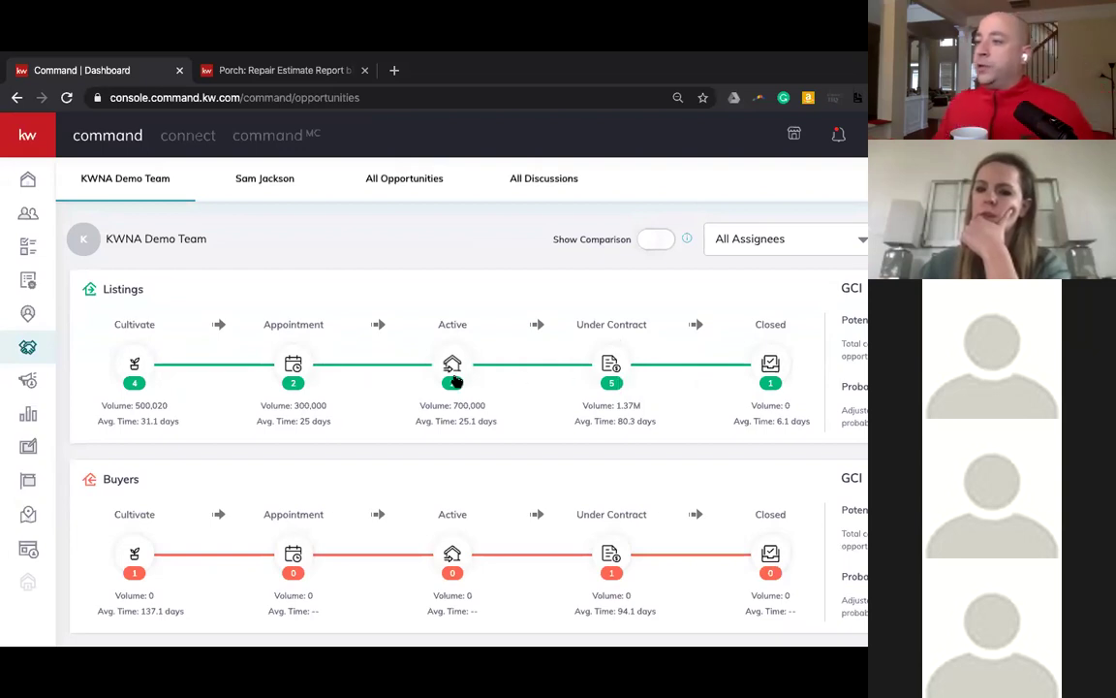
click(141, 366)
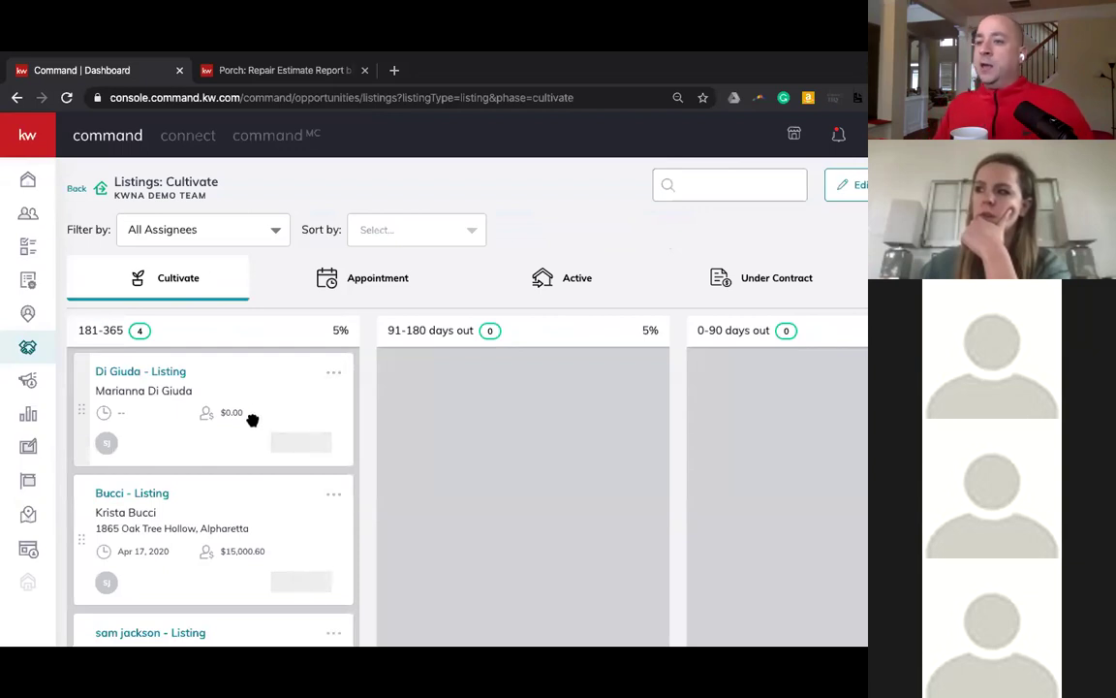
- Move a Cultivate listing through Appointment to Active, then start a new opportunity from the dashboard
drag(140, 514, 346, 264)
click(350, 276)
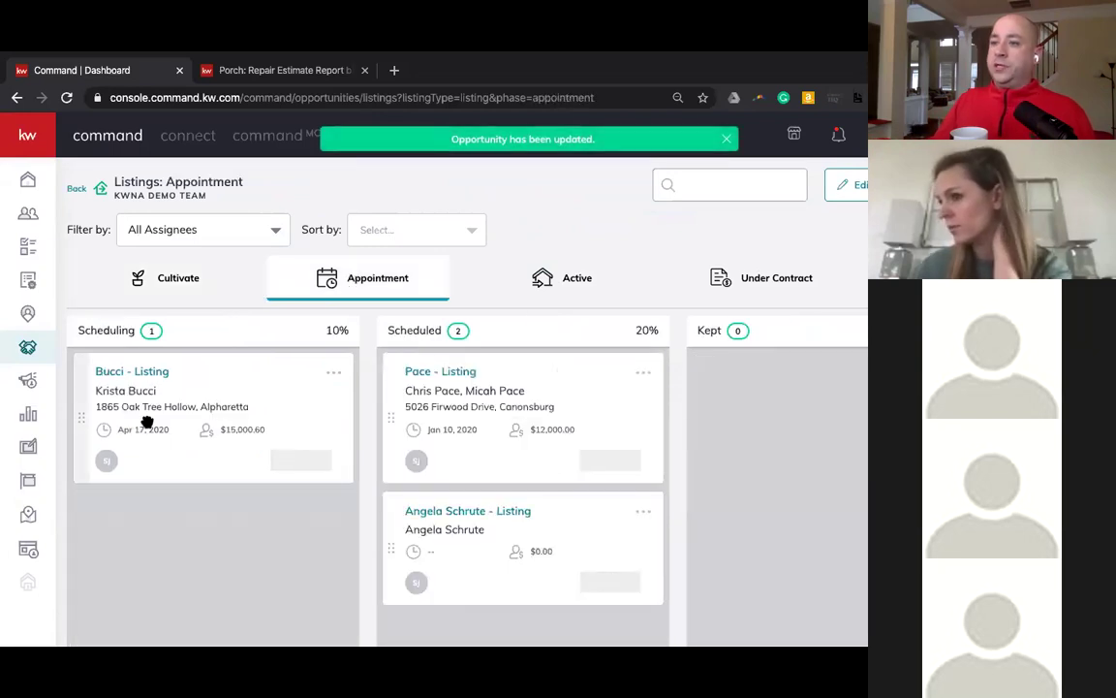
drag(189, 414, 511, 294)
click(545, 282)
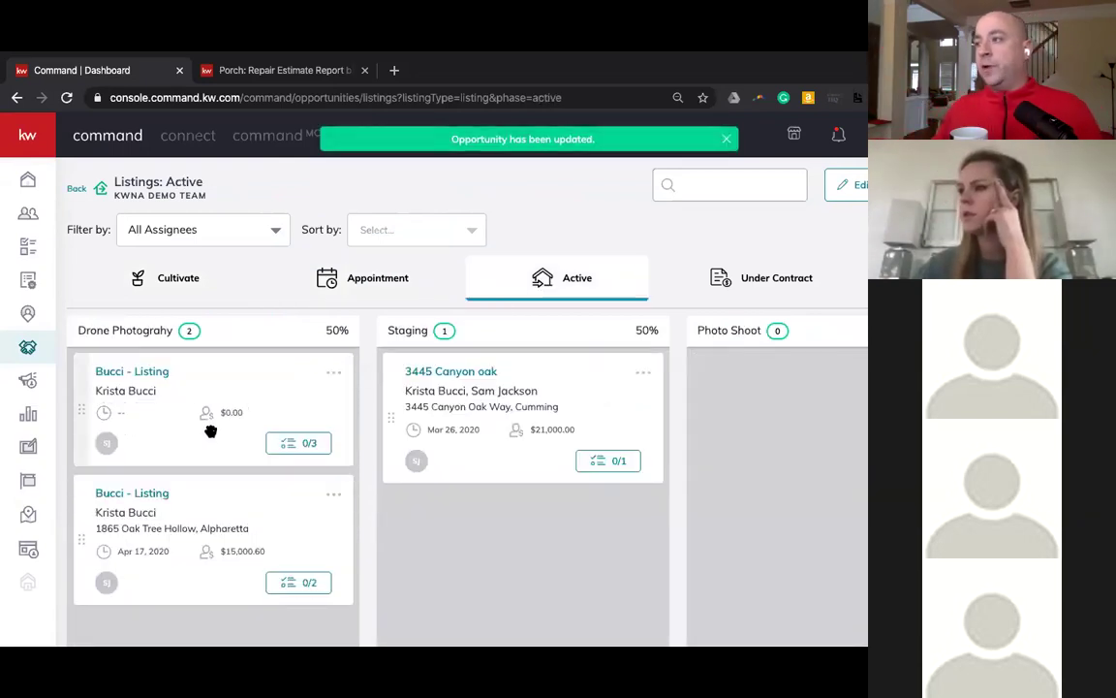
drag(421, 389, 596, 291)
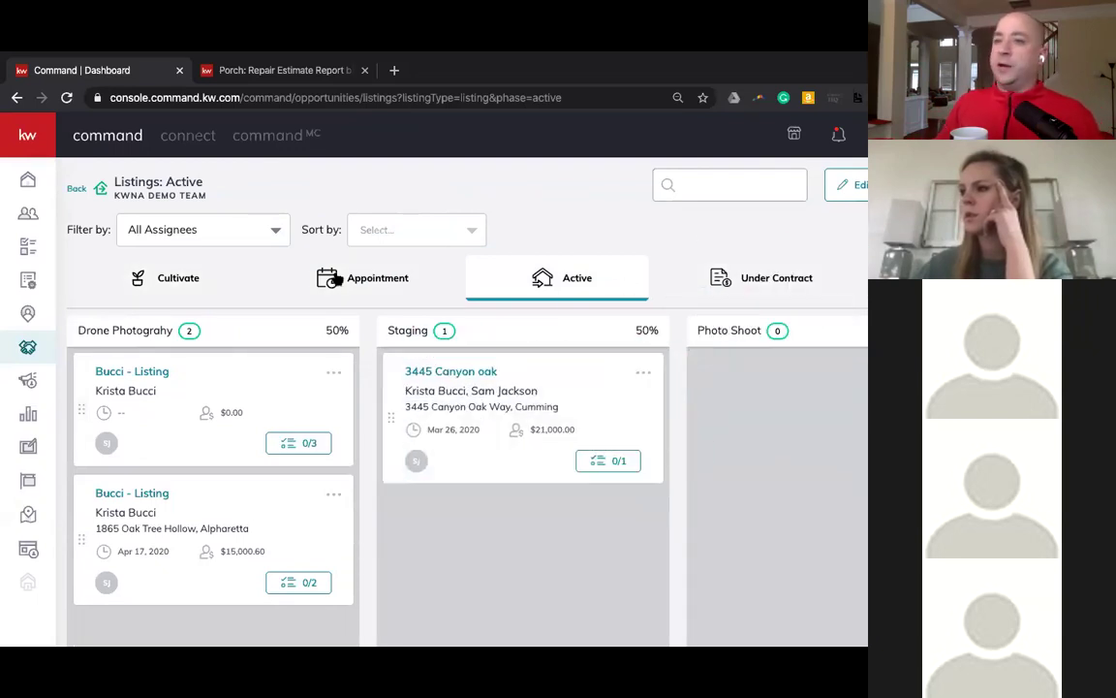
click(28, 347)
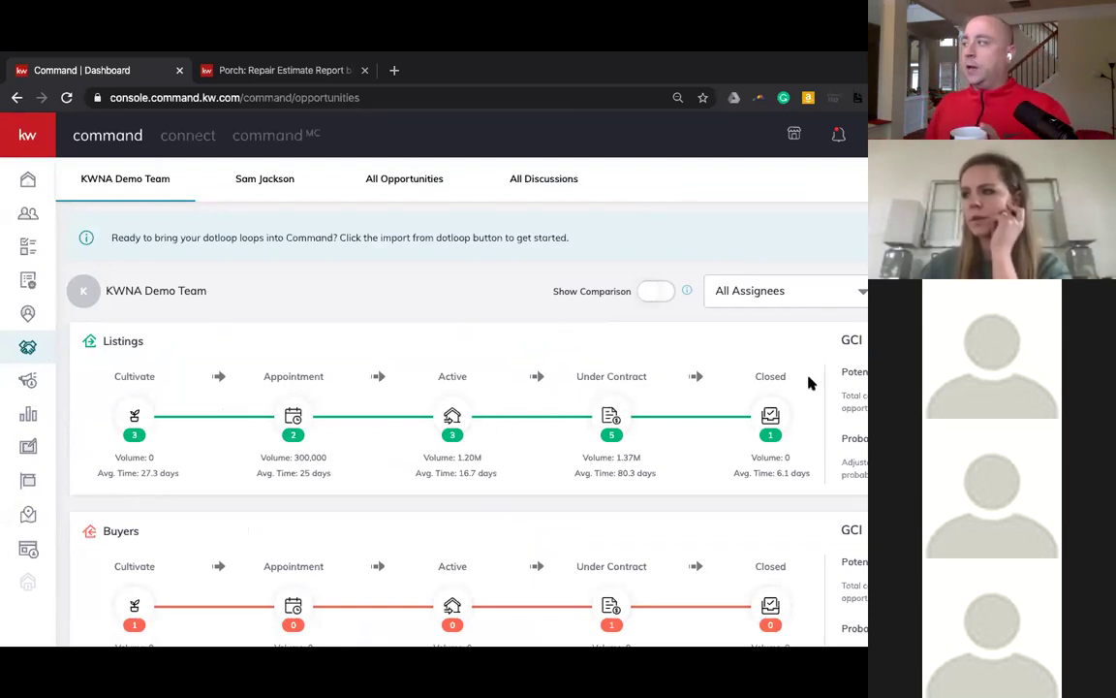
click(773, 415)
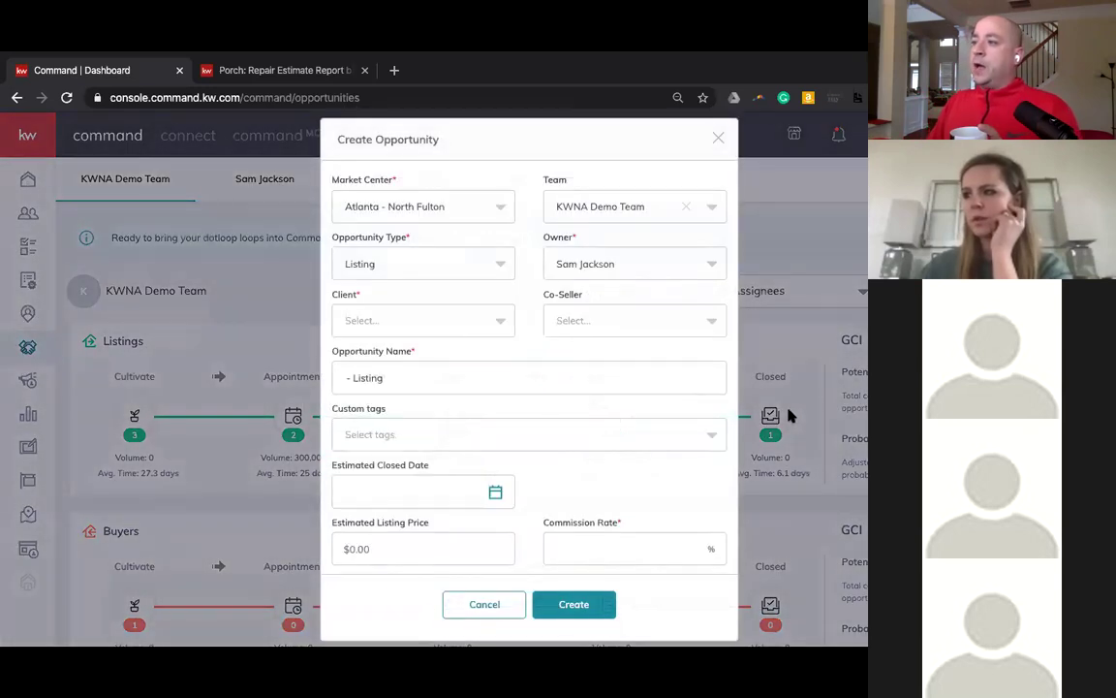
- Create a Listing opportunity for the searched client with a 3% commission rate
click(407, 319)
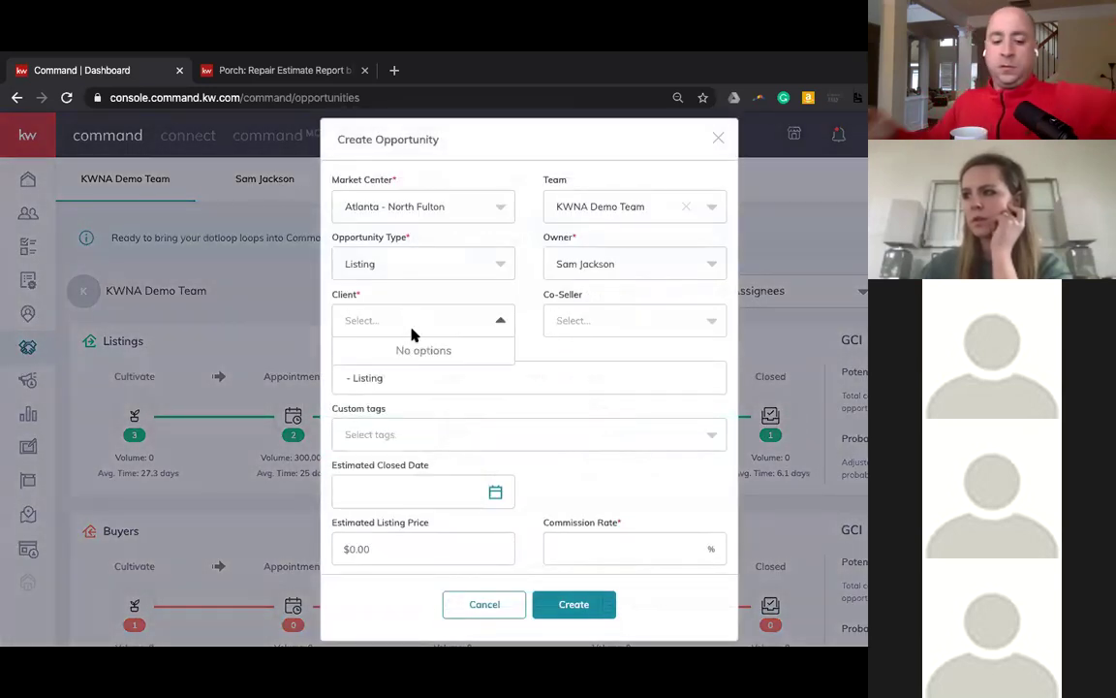
text(Krista)
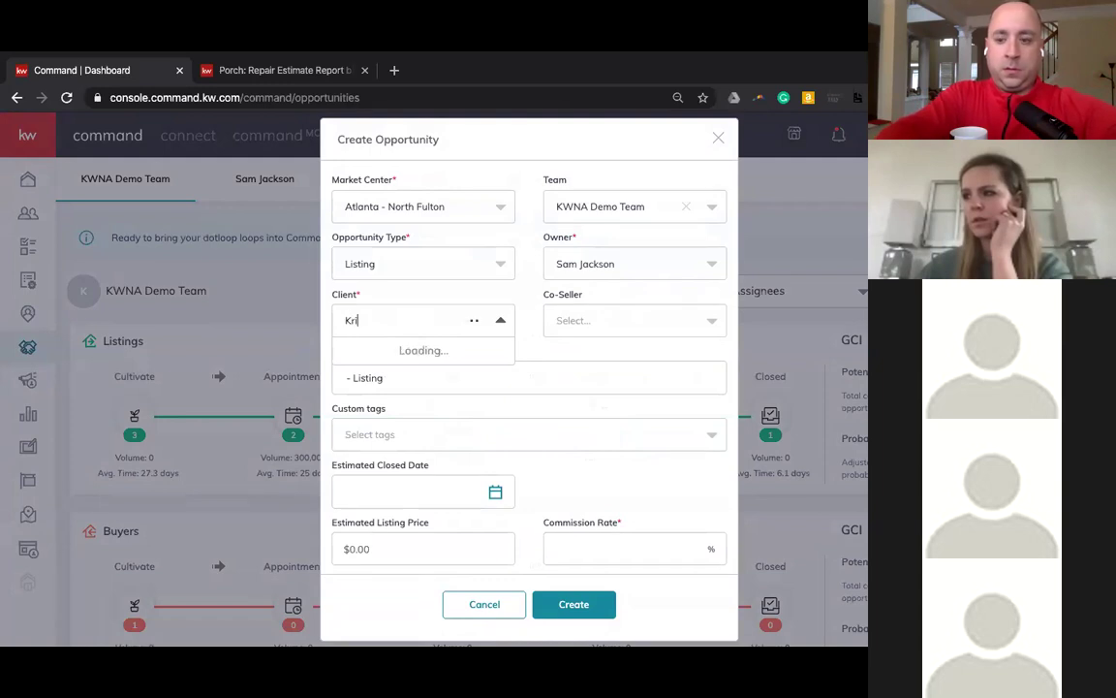
scroll(398, 386, down, 2)
click(397, 387)
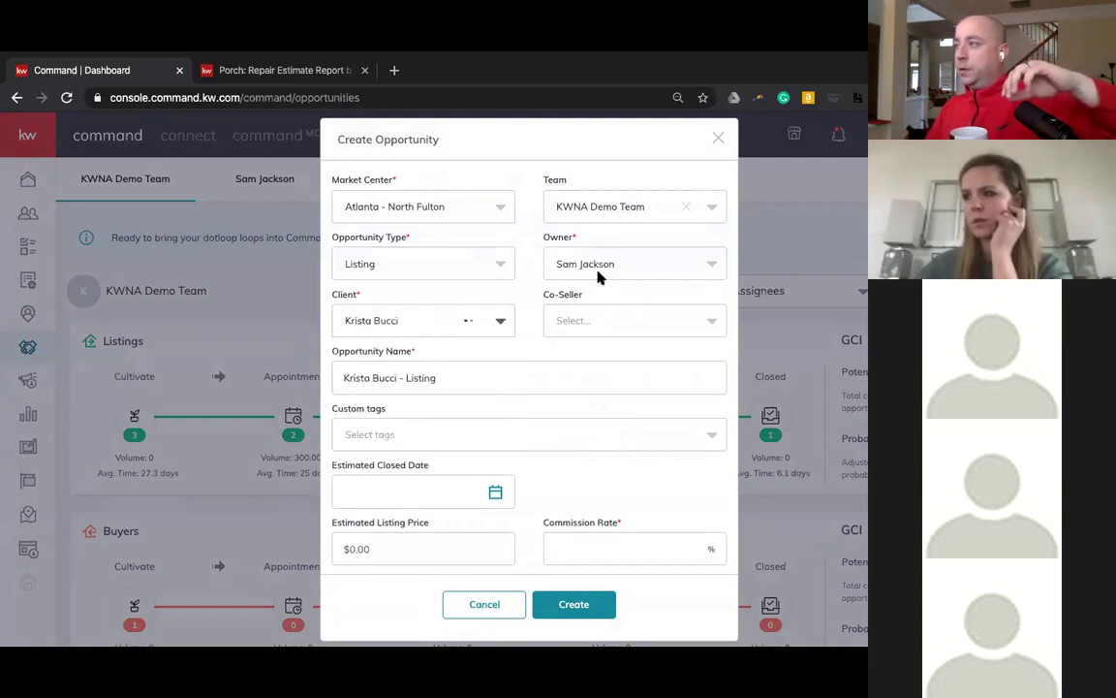
scroll(591, 423, down, 3)
click(601, 431)
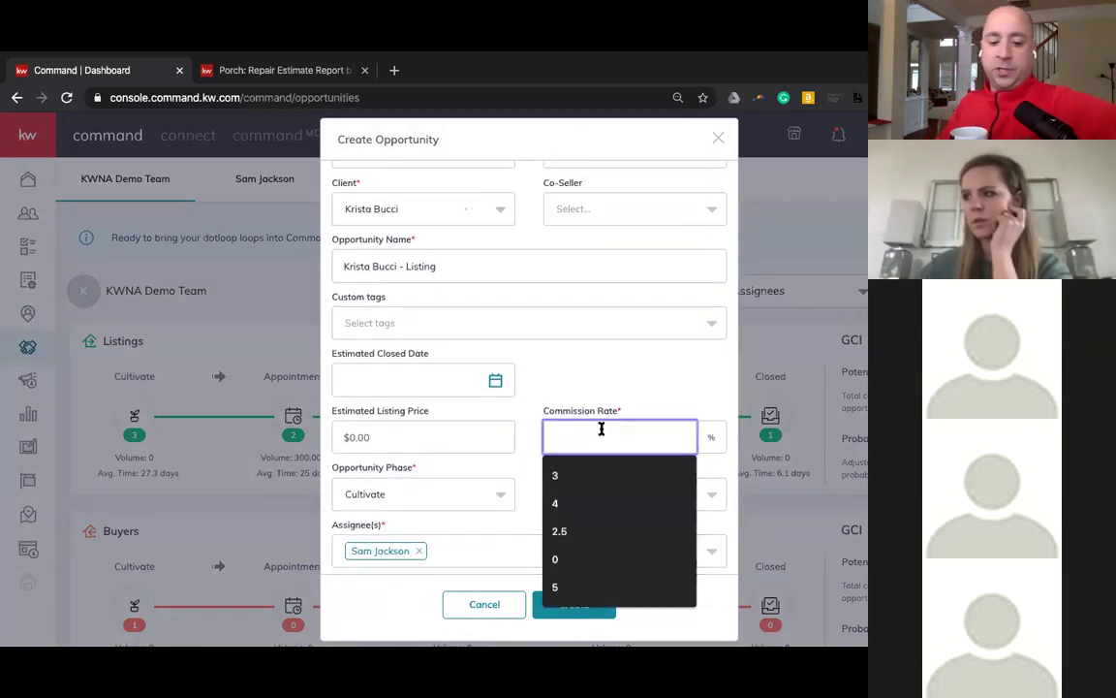
click(601, 475)
click(589, 609)
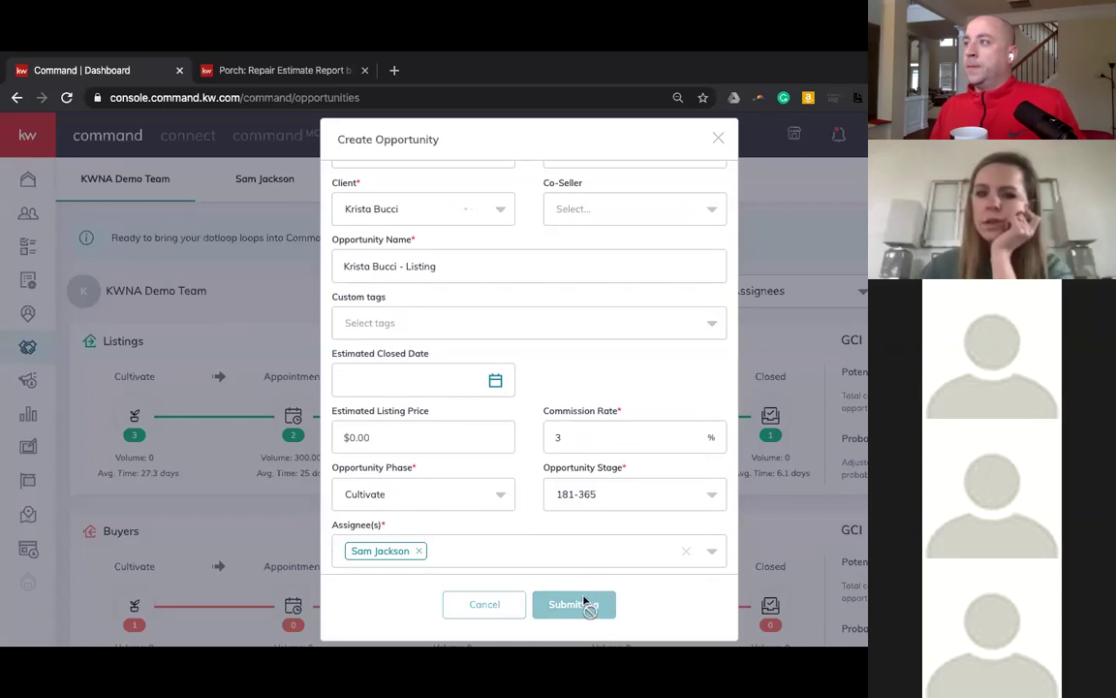
click(582, 603)
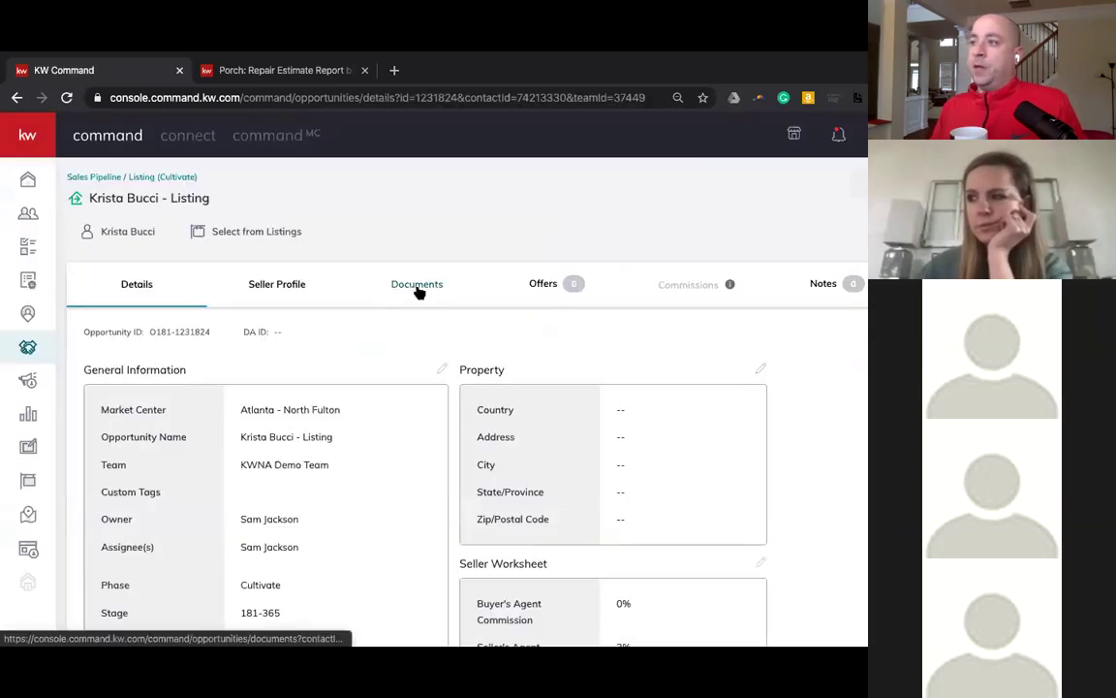
- Show the opportunity's Documents checklist (0 of 7 uploaded) and check the Commissions info icon
click(414, 288)
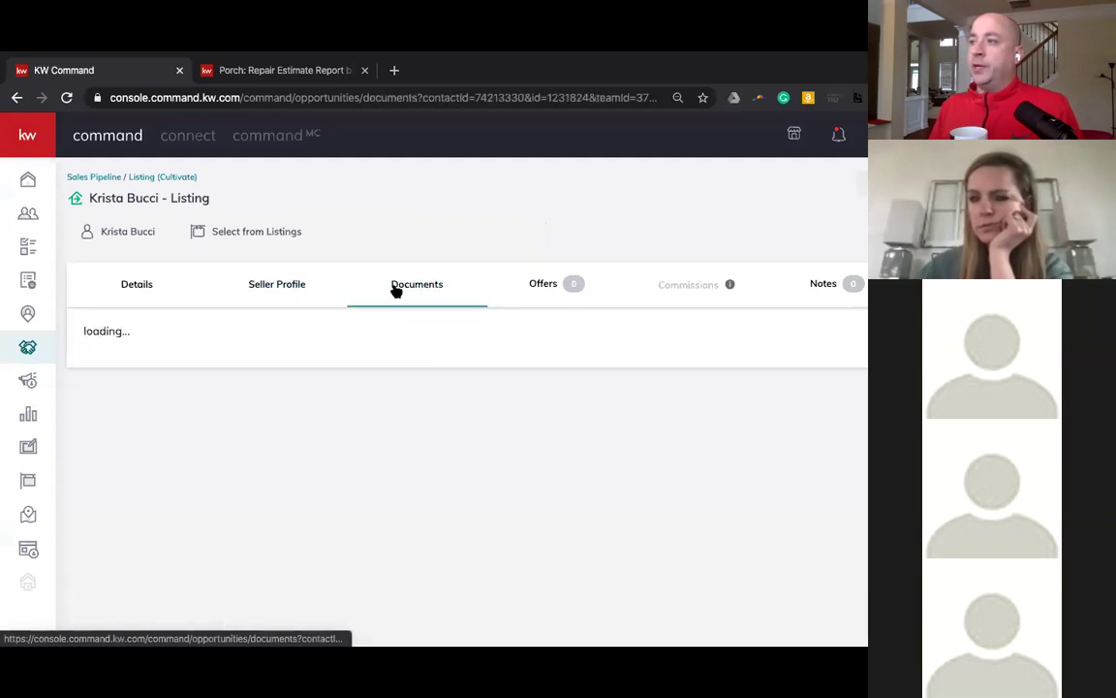
scroll(344, 374, down, 3)
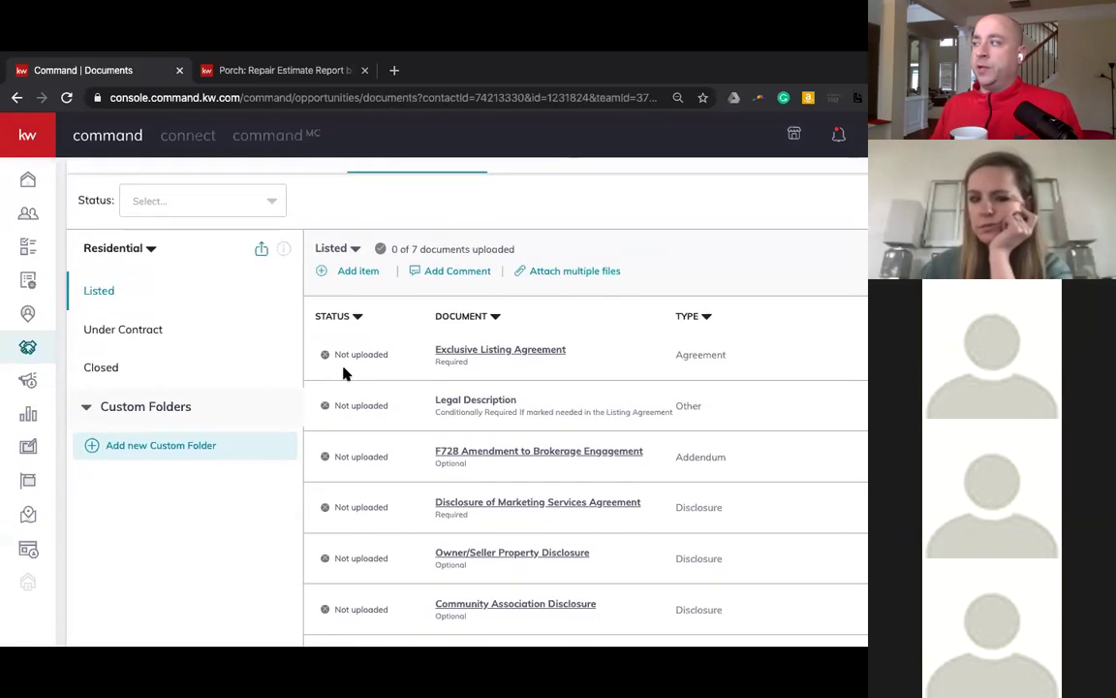
scroll(347, 304, up, 1)
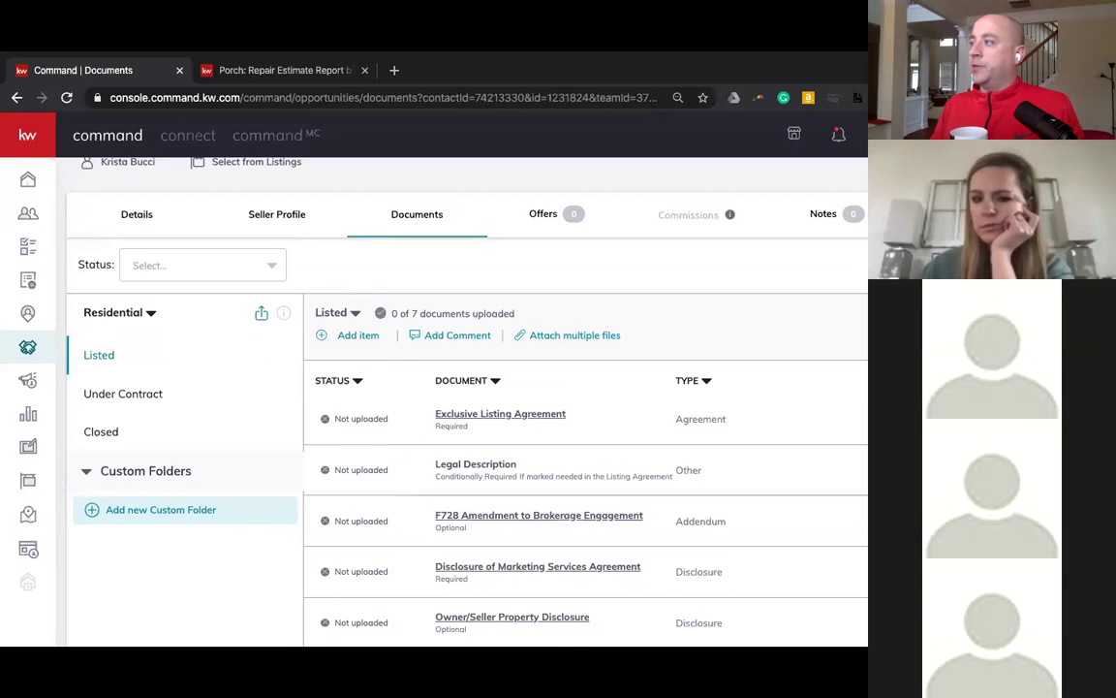
scroll(814, 286, up, 1)
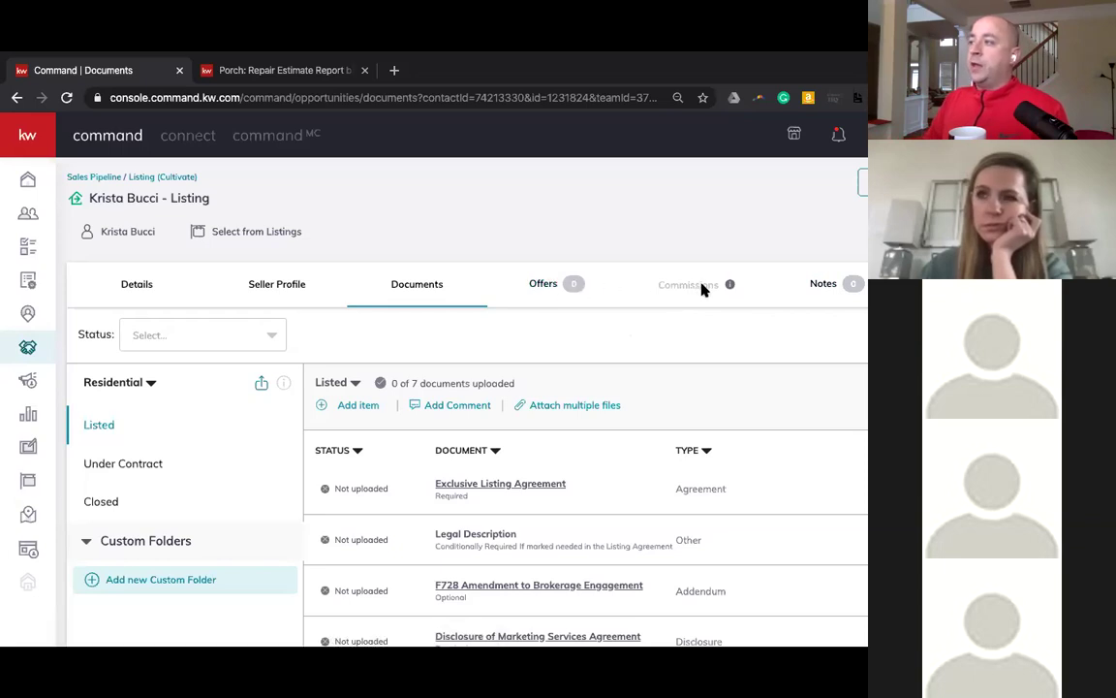
mouse_move(730, 287)
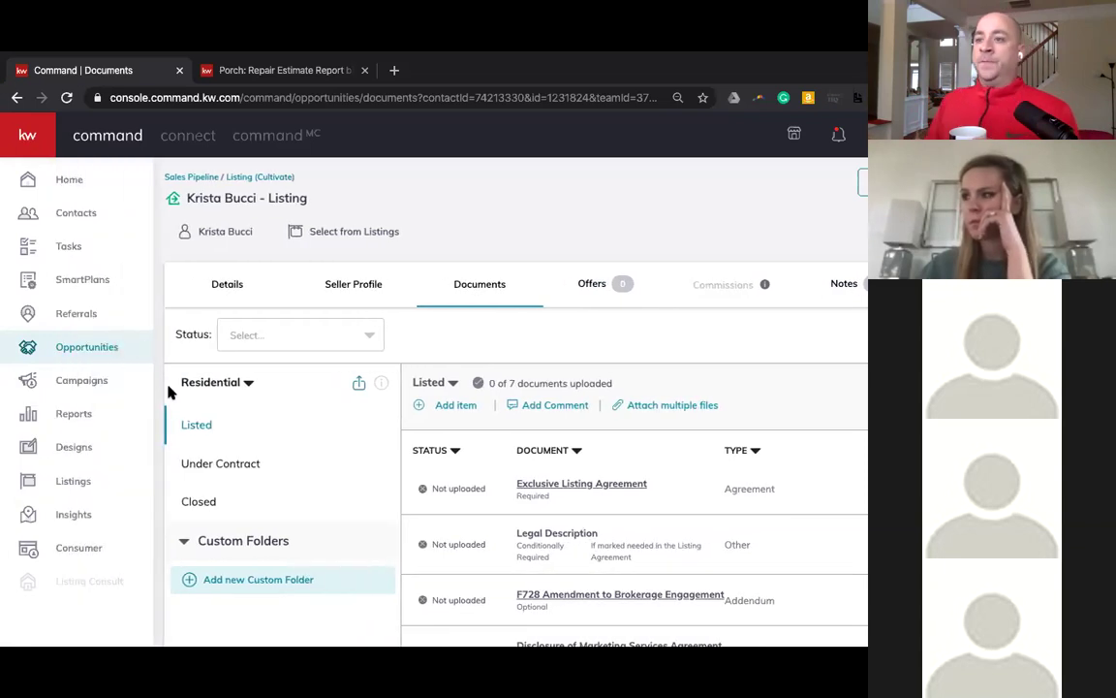
- Open Campaigns, begin a new campaign, then dismiss the campaign type dialog without choosing one
click(86, 381)
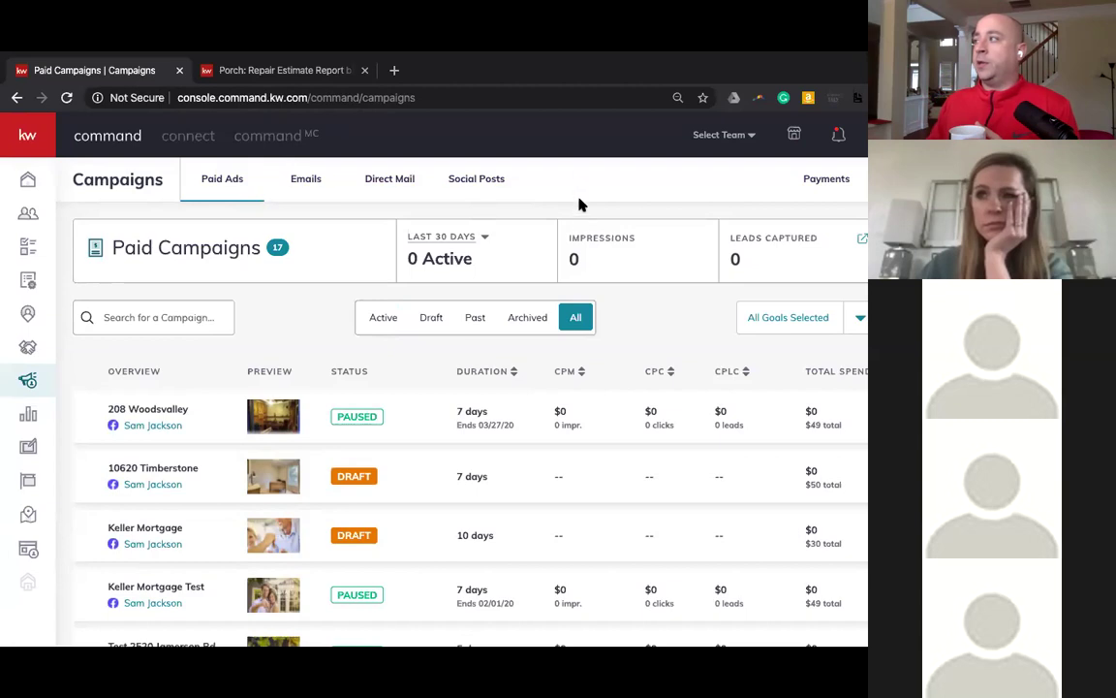
click(969, 179)
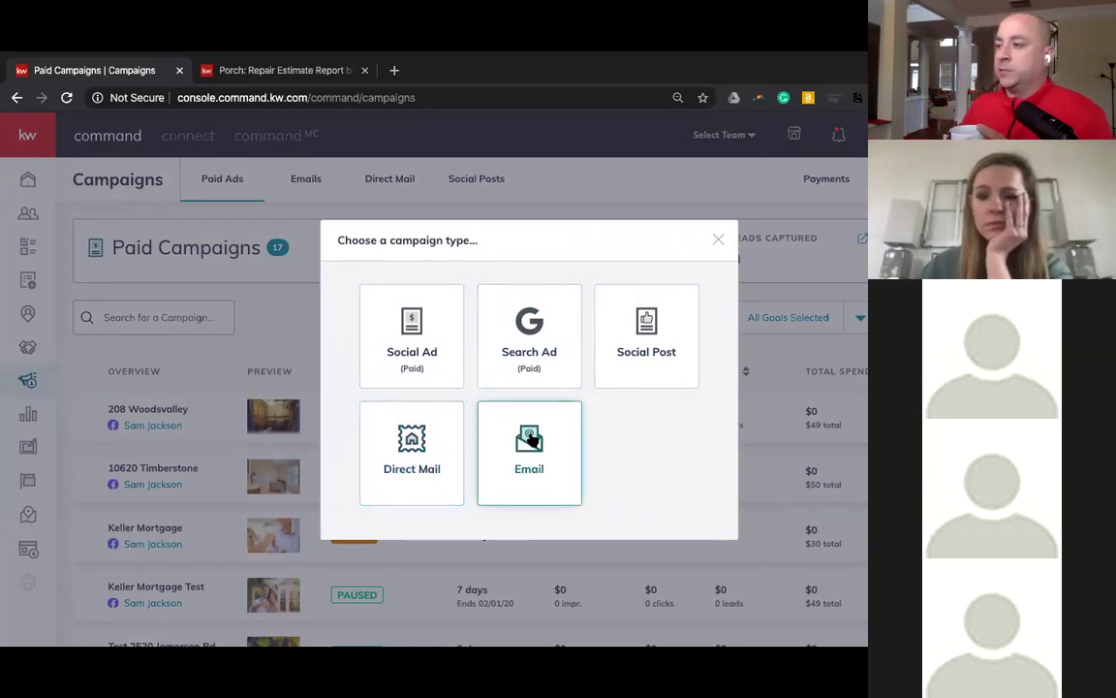
click(720, 242)
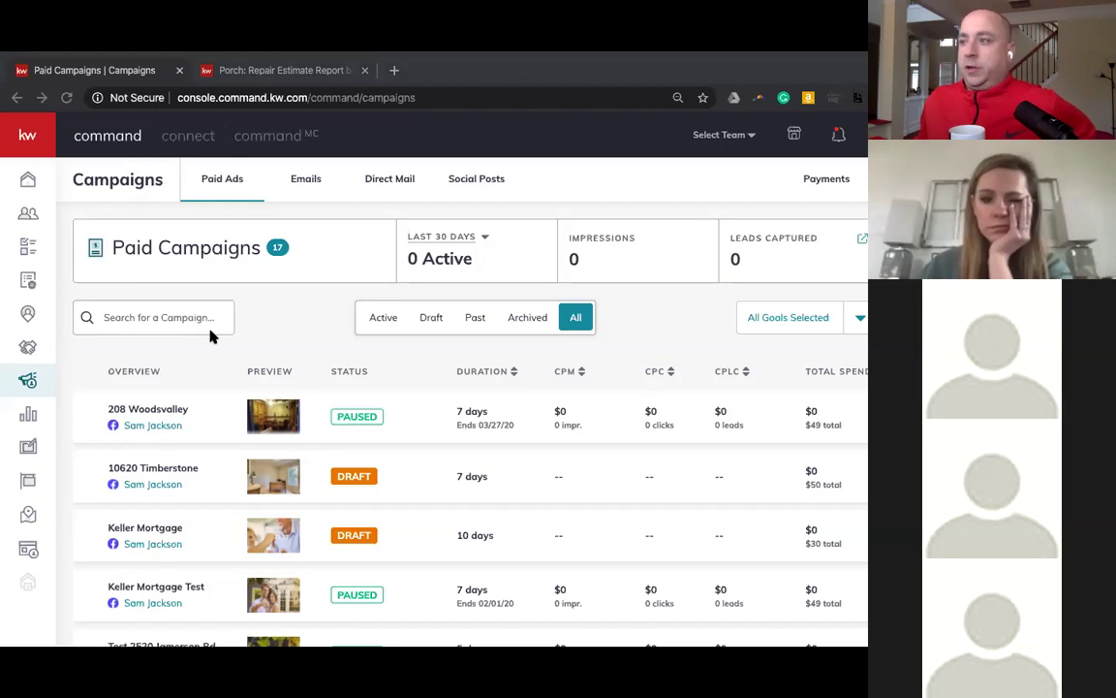
click(29, 418)
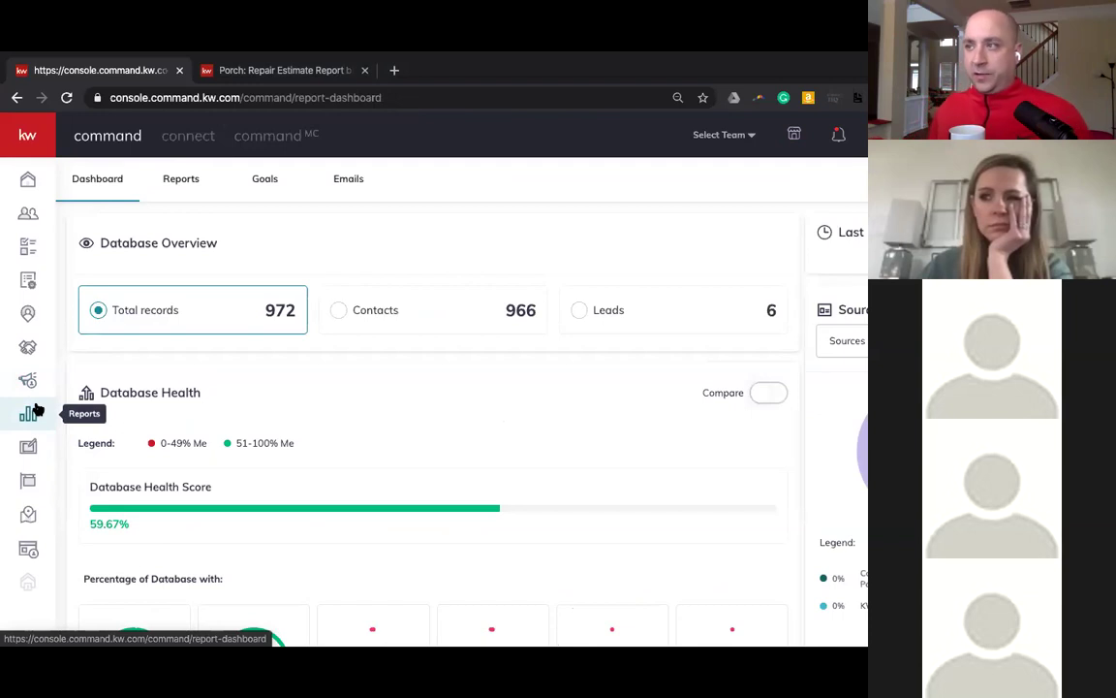
- View the Goals figures, highlight the Leads annual goal 2,286, then go to Designs
click(262, 182)
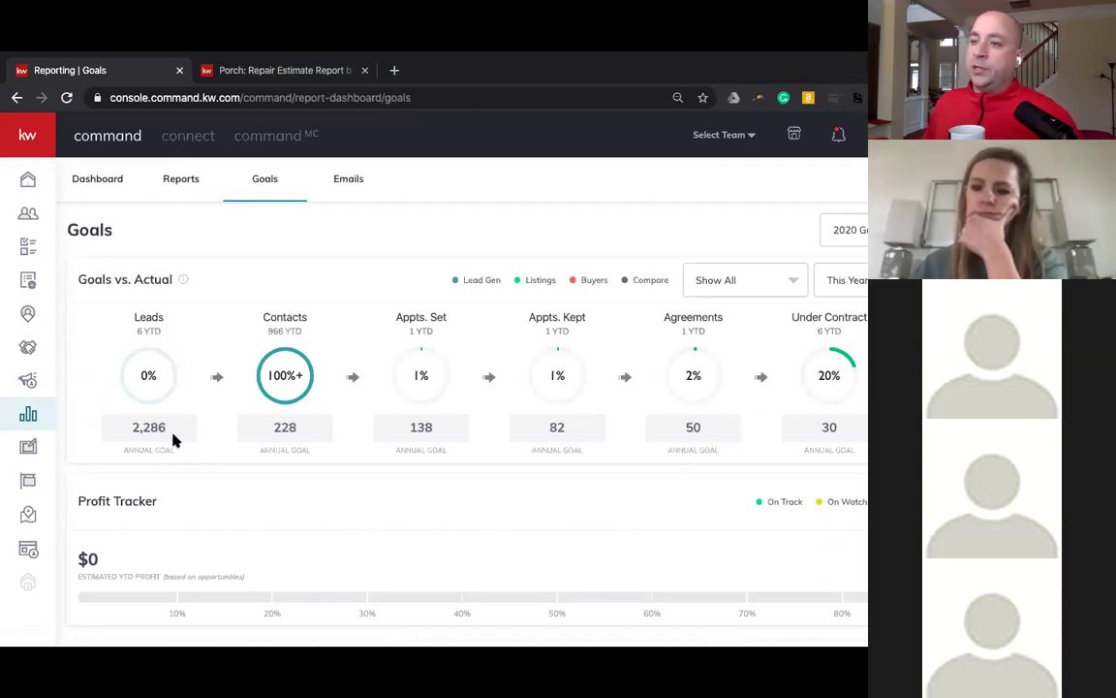
drag(169, 428, 115, 426)
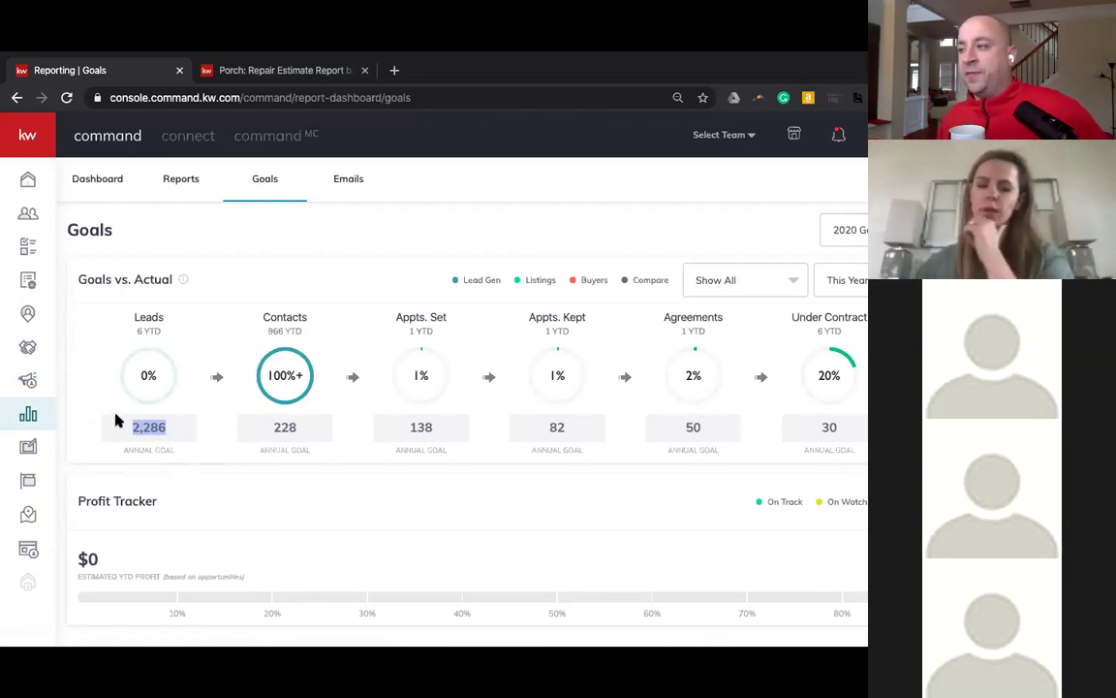
click(29, 447)
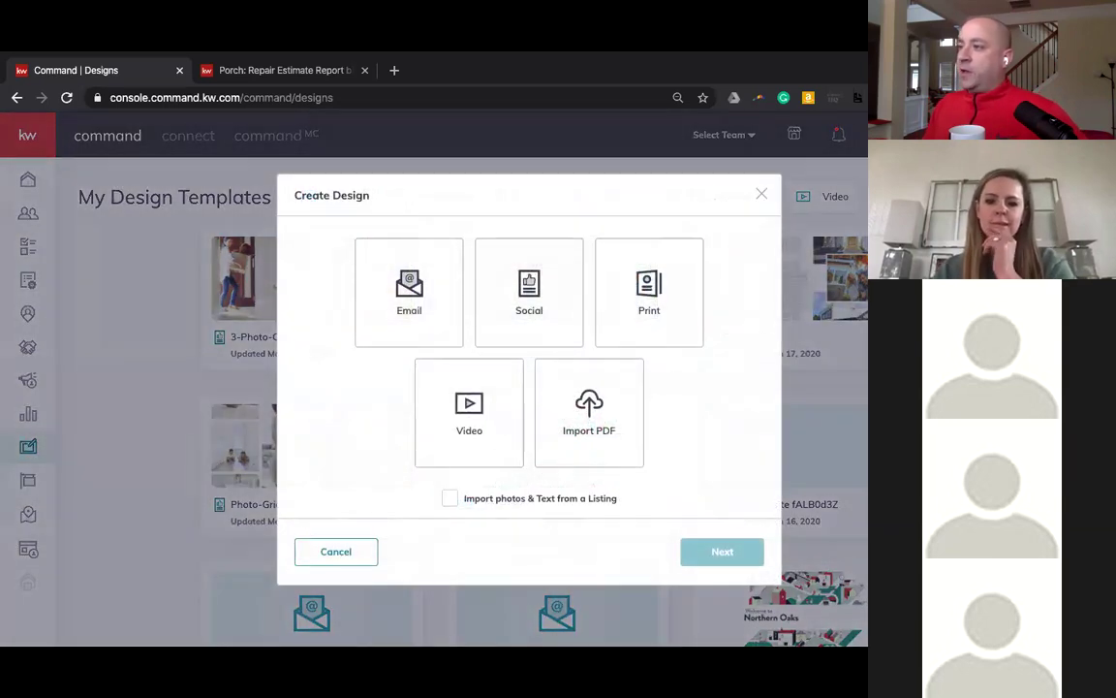
- Choose the Social design type and continue to its template gallery
click(541, 304)
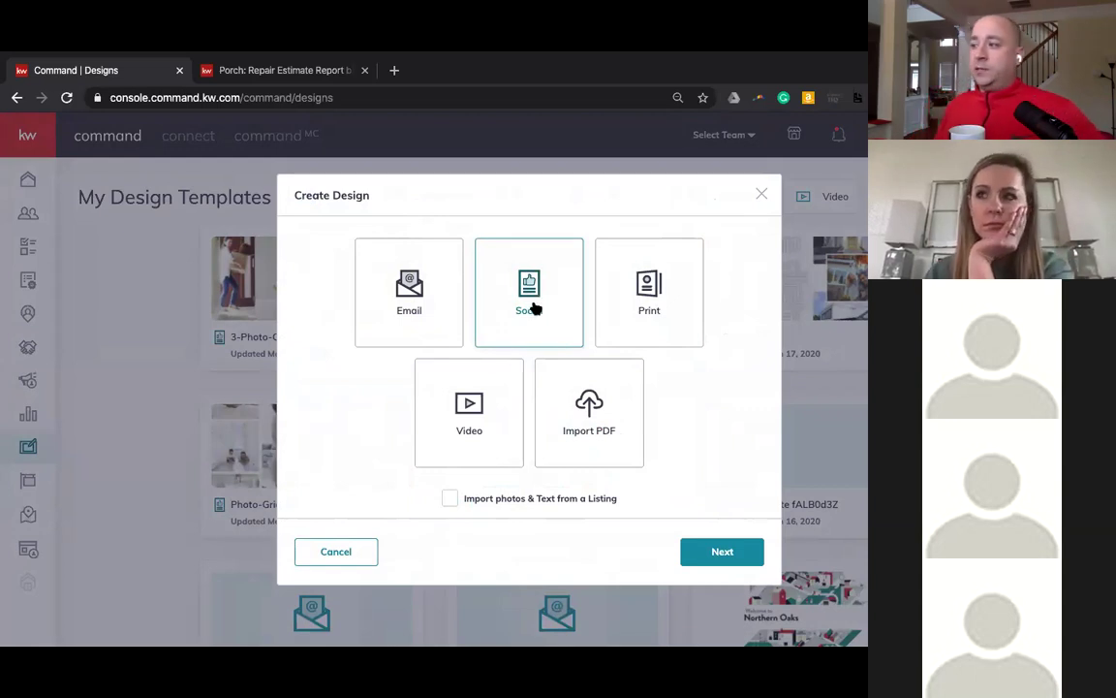
click(722, 554)
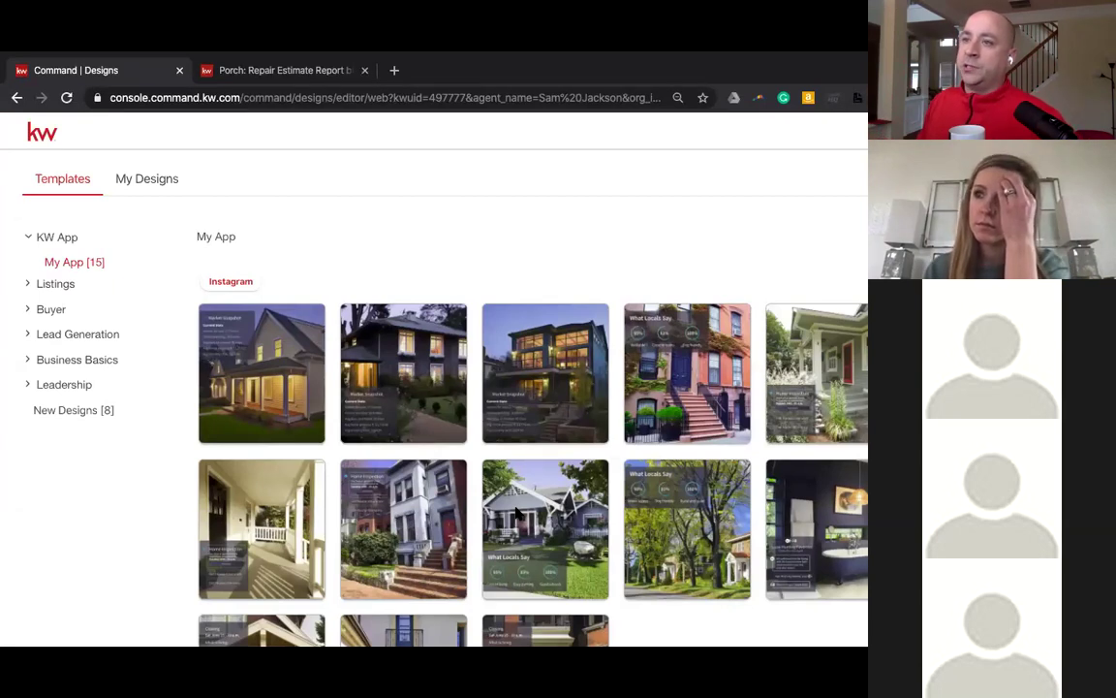
- Browse Listings > Just Listed templates across platform tabs and use the third Facebook template
mouse_move(425, 511)
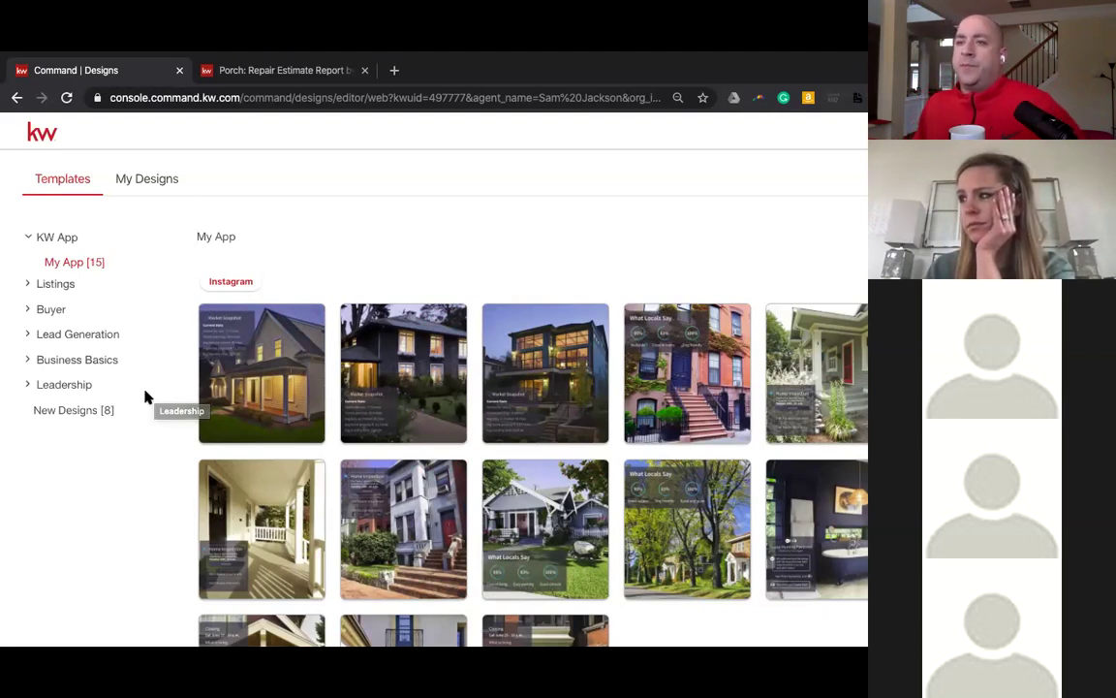
click(58, 287)
click(73, 335)
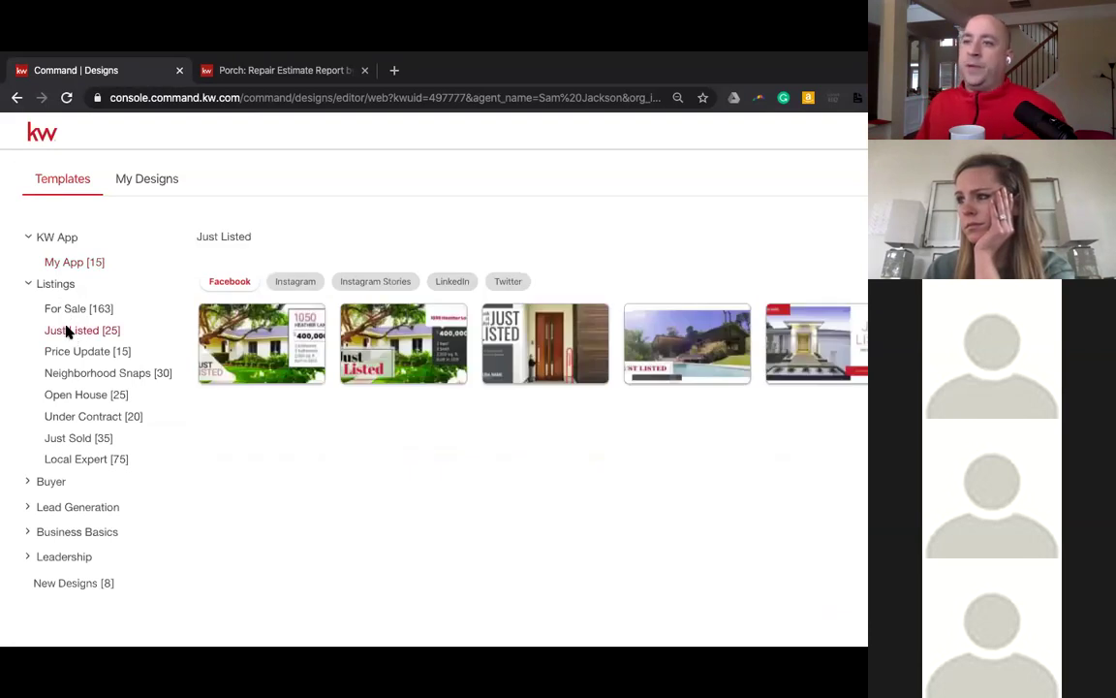
click(308, 287)
click(374, 284)
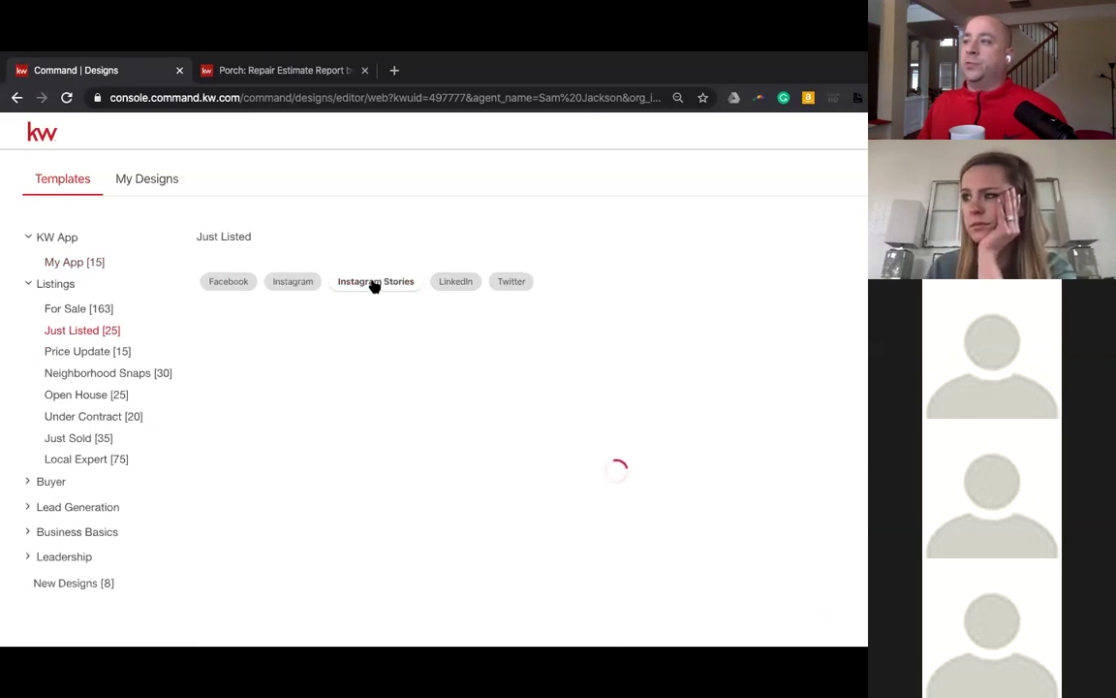
click(451, 288)
click(240, 289)
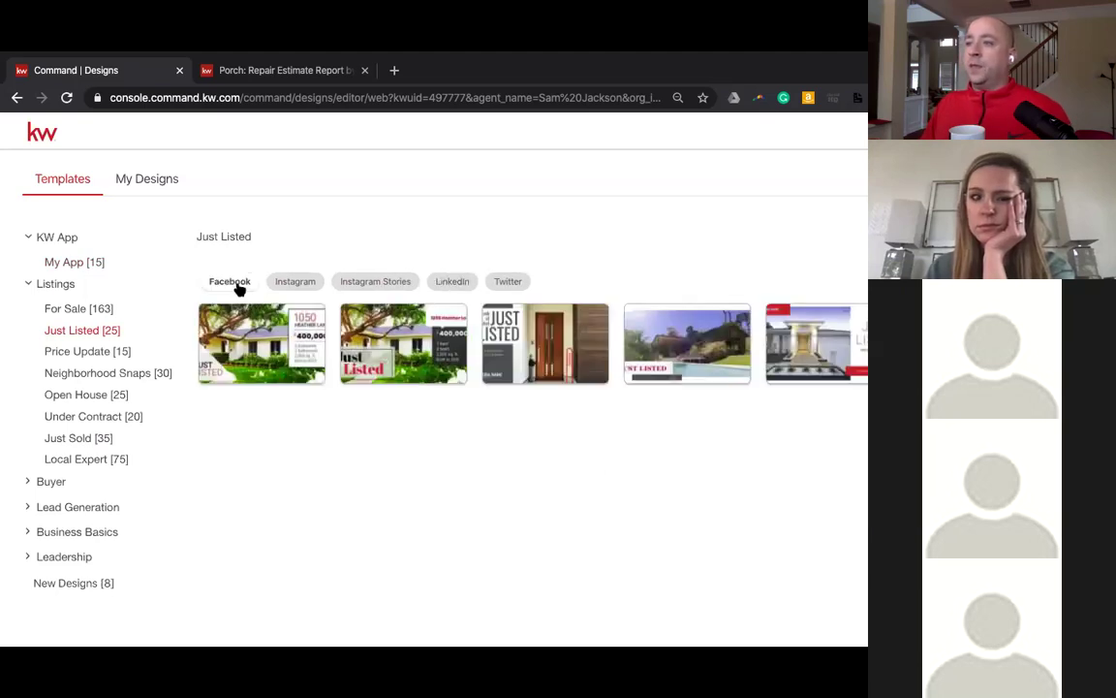
mouse_move(501, 302)
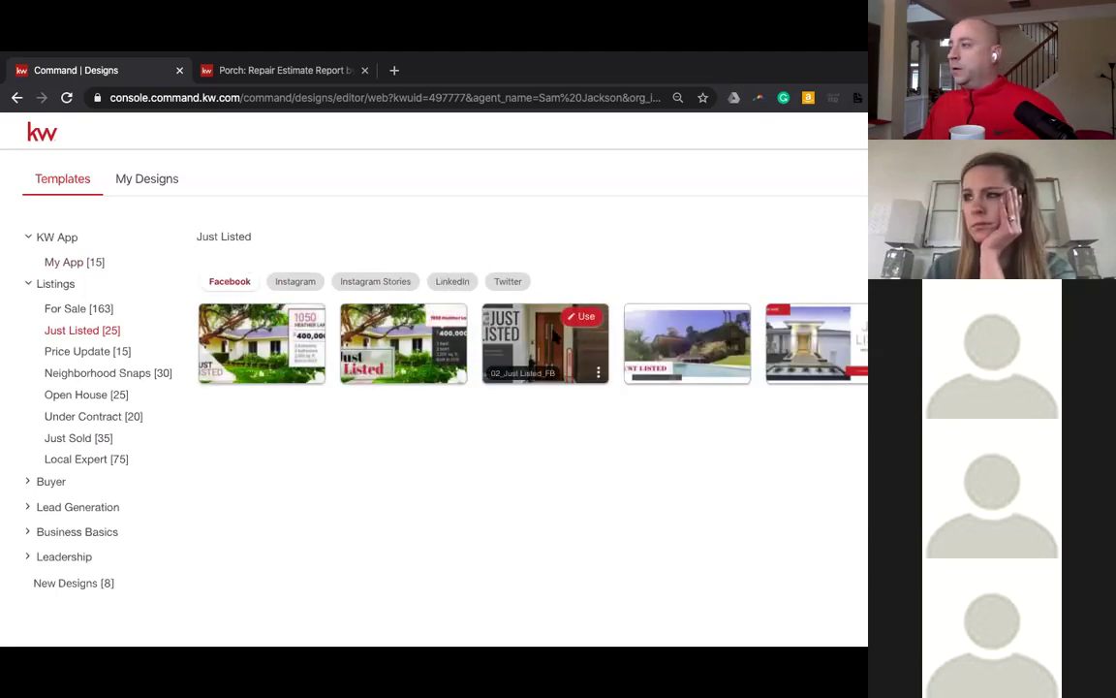
click(586, 319)
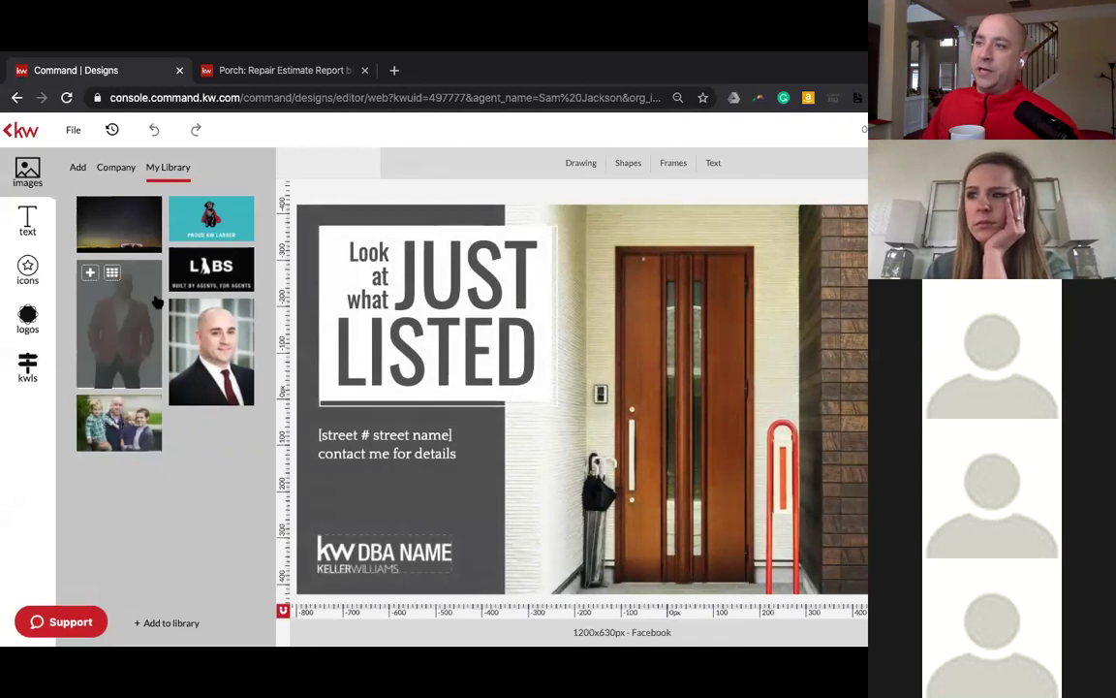
click(27, 223)
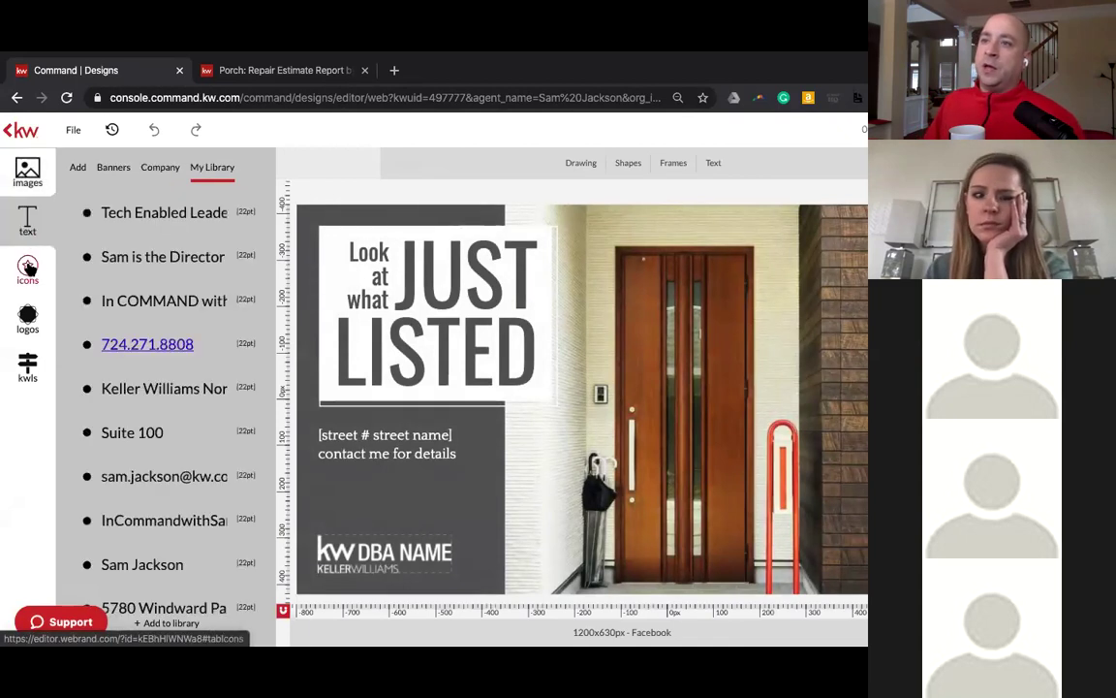
click(29, 274)
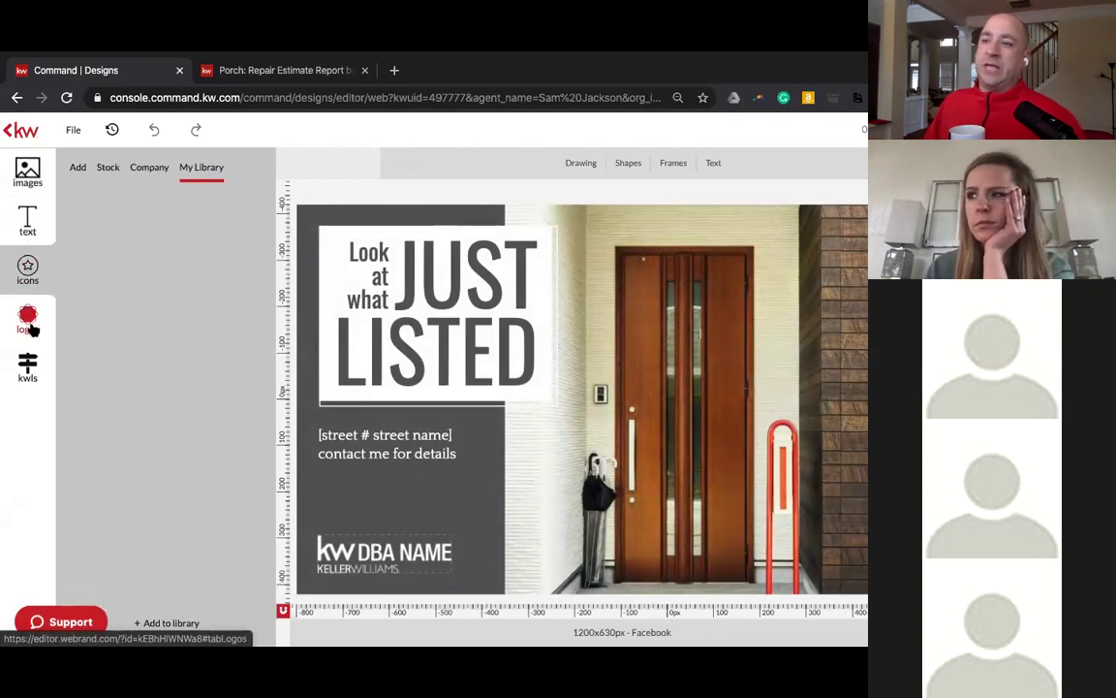
click(28, 320)
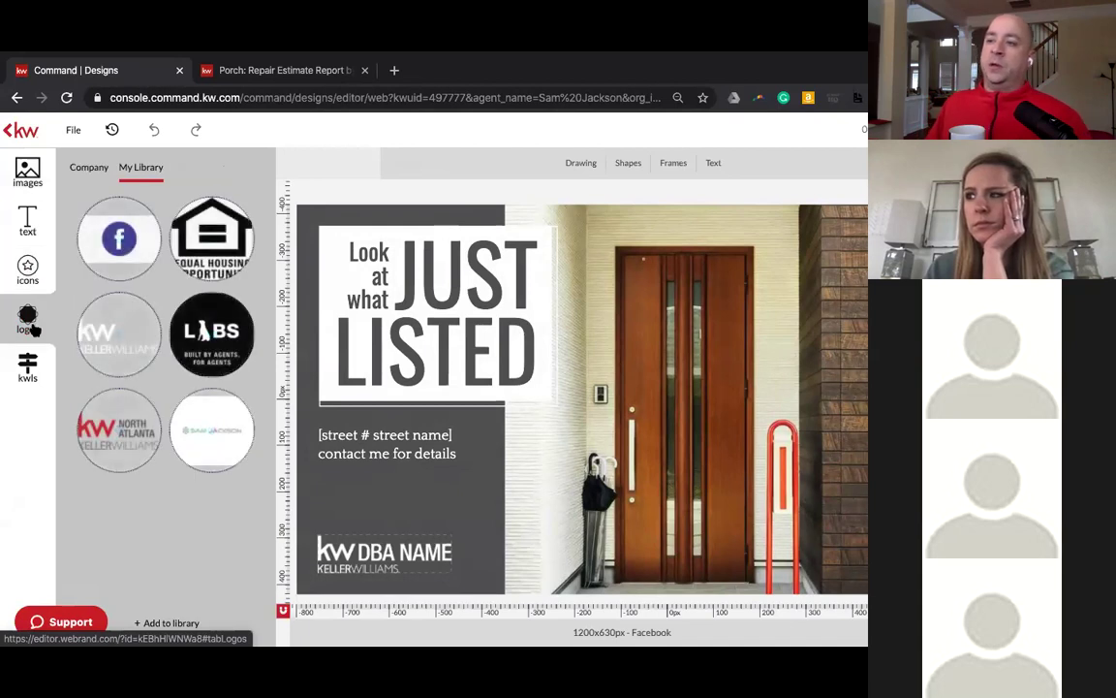
click(27, 366)
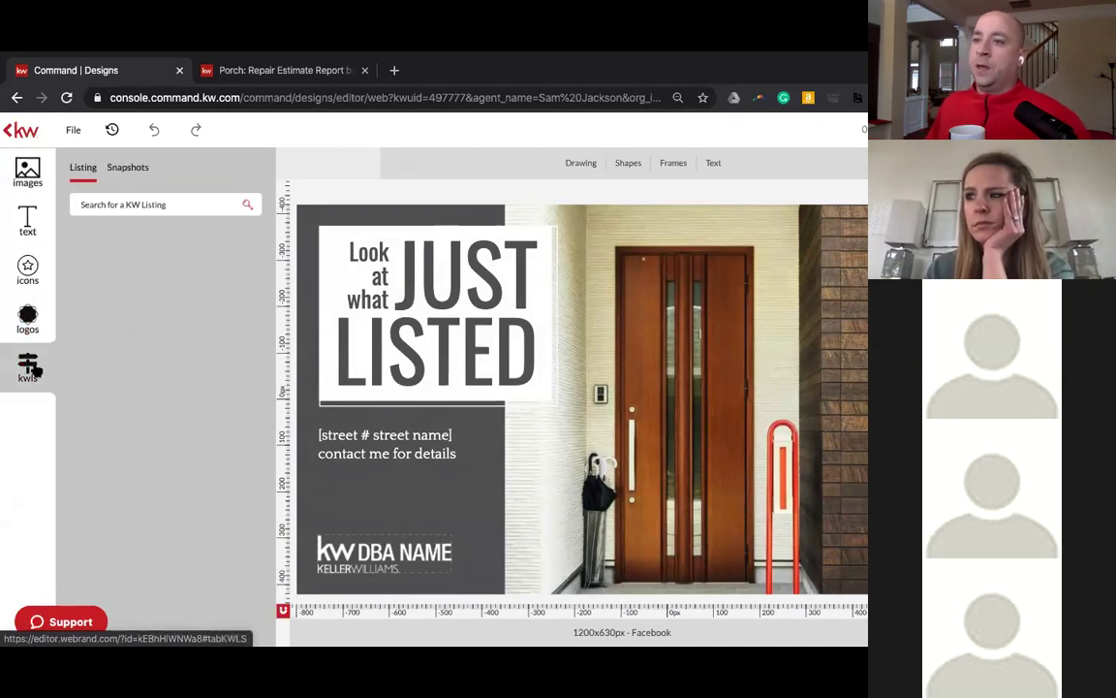
click(29, 302)
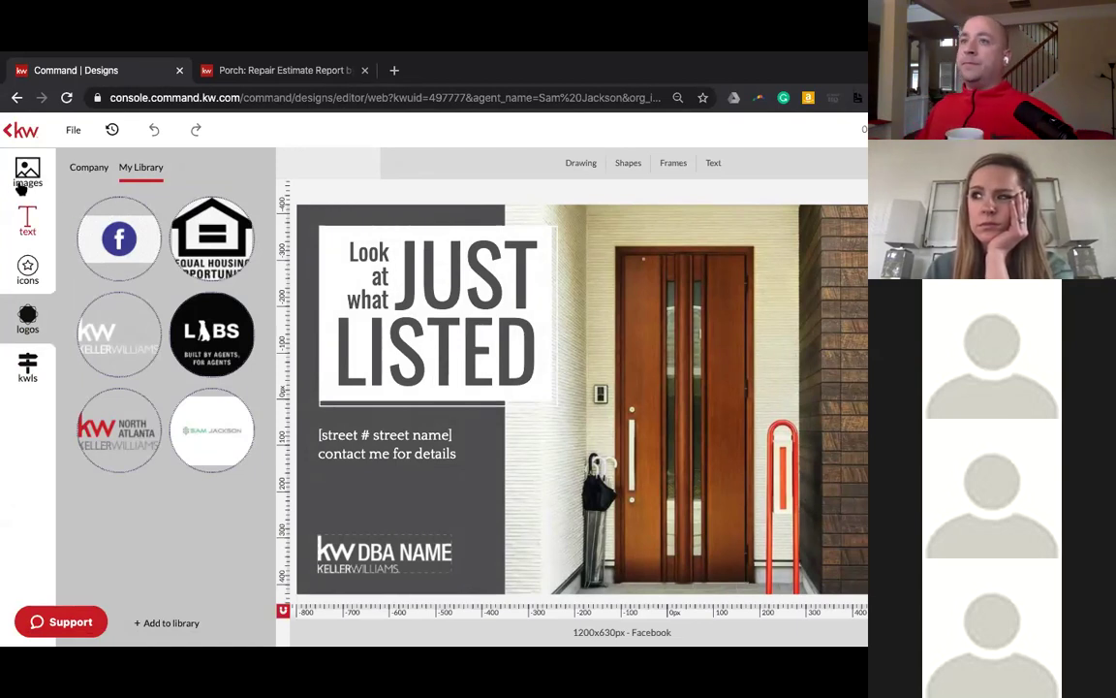
click(15, 132)
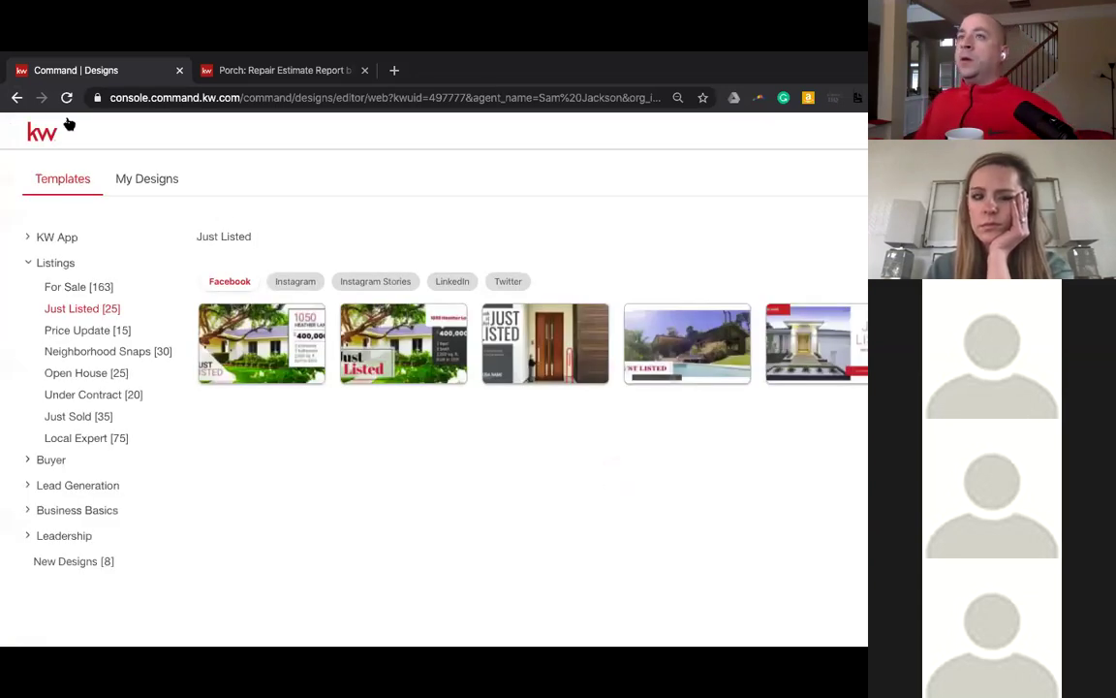
- Return to My Design Templates and begin a new Social design
click(15, 97)
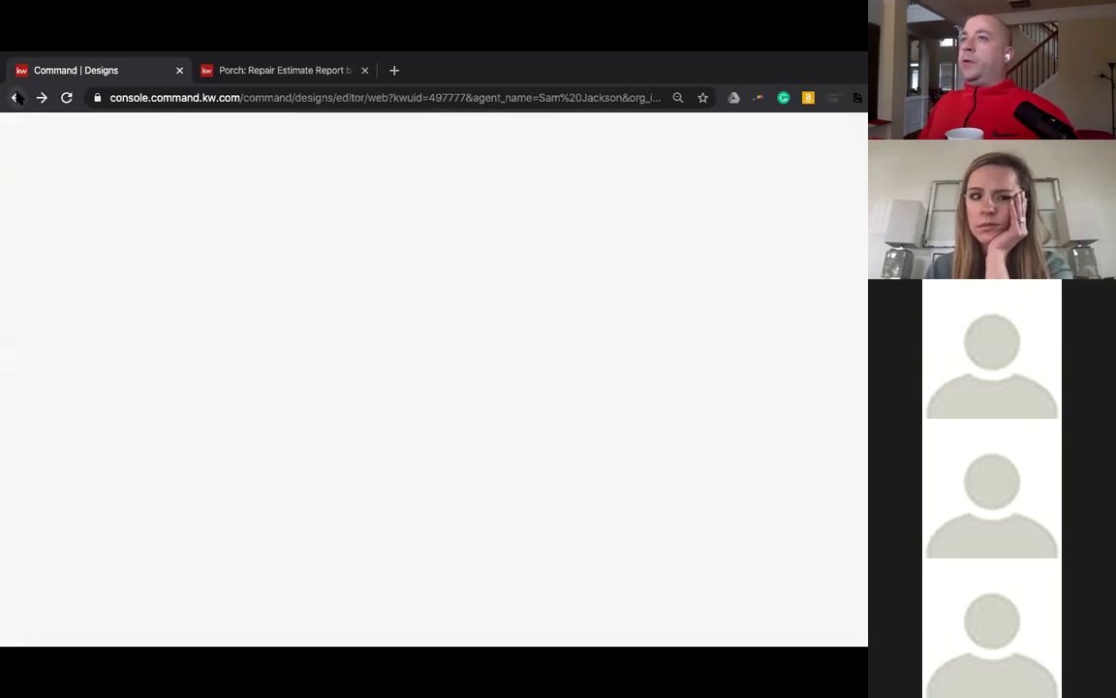
click(16, 98)
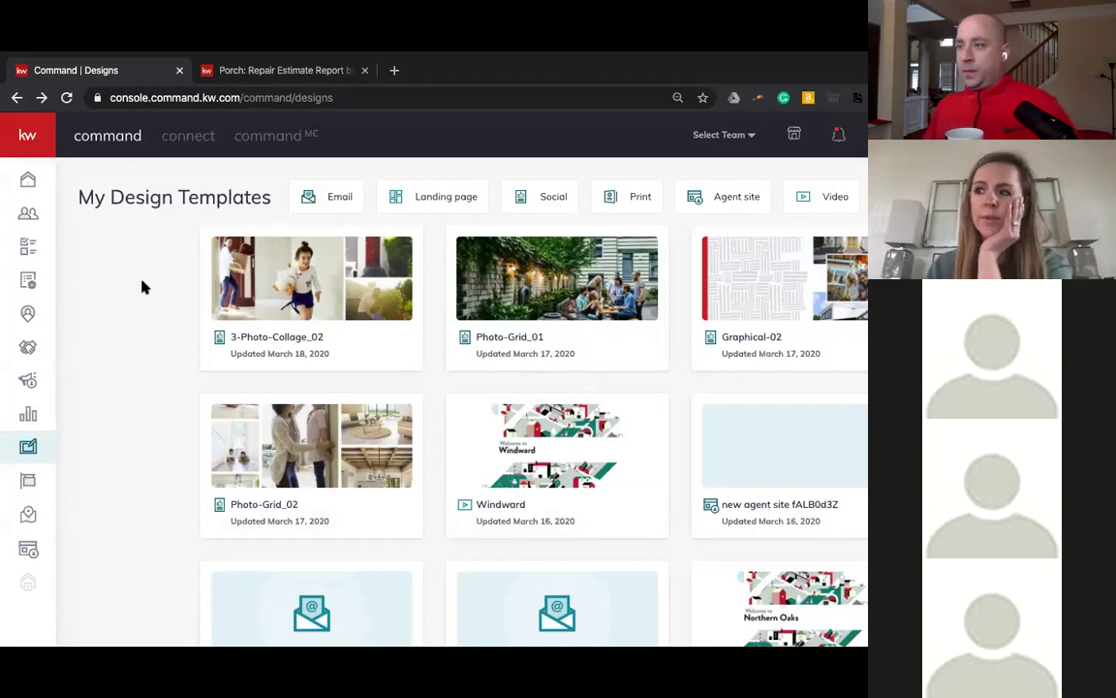
click(543, 201)
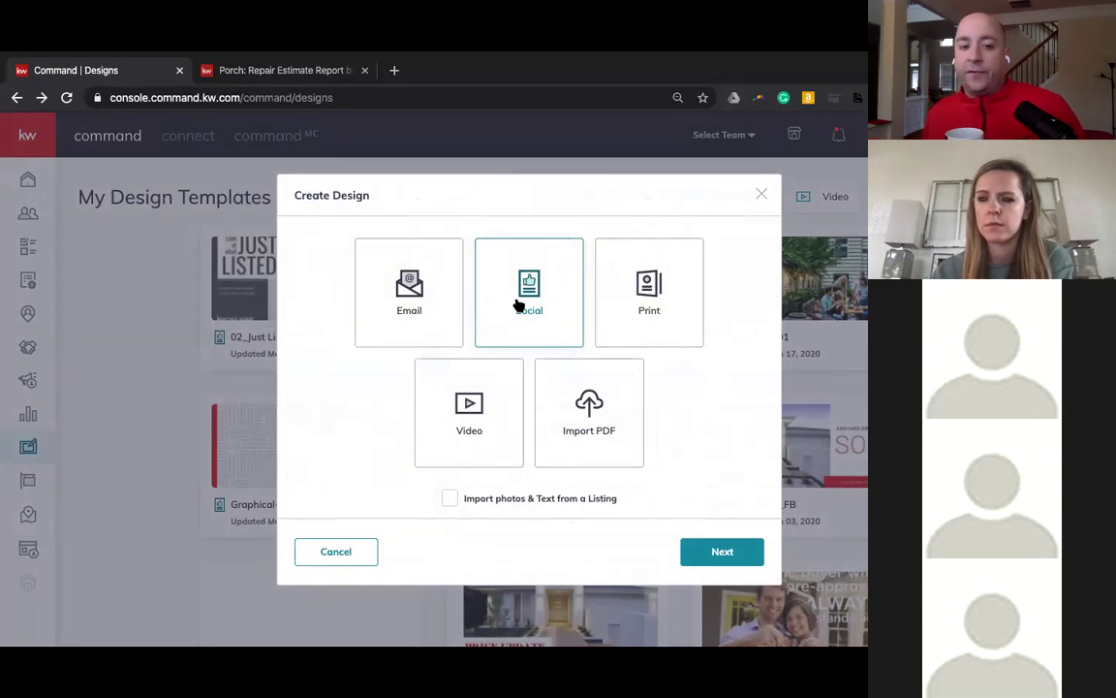
- Settle on Social as the design type and continue to the Just Listed Facebook templates
click(655, 313)
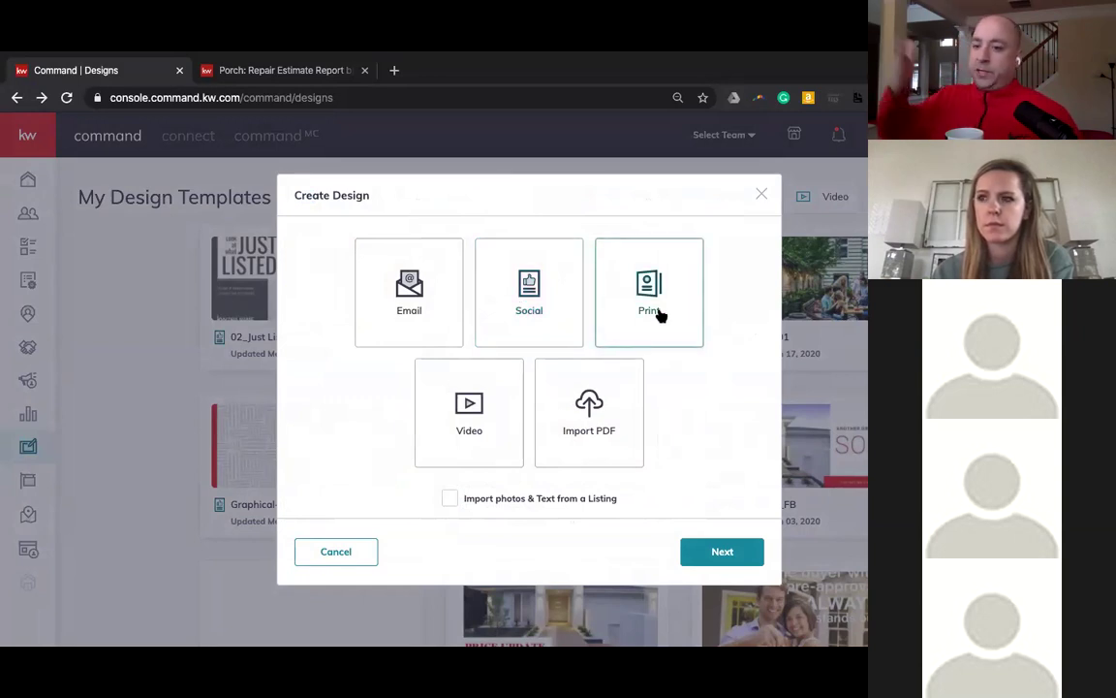
click(536, 289)
click(663, 308)
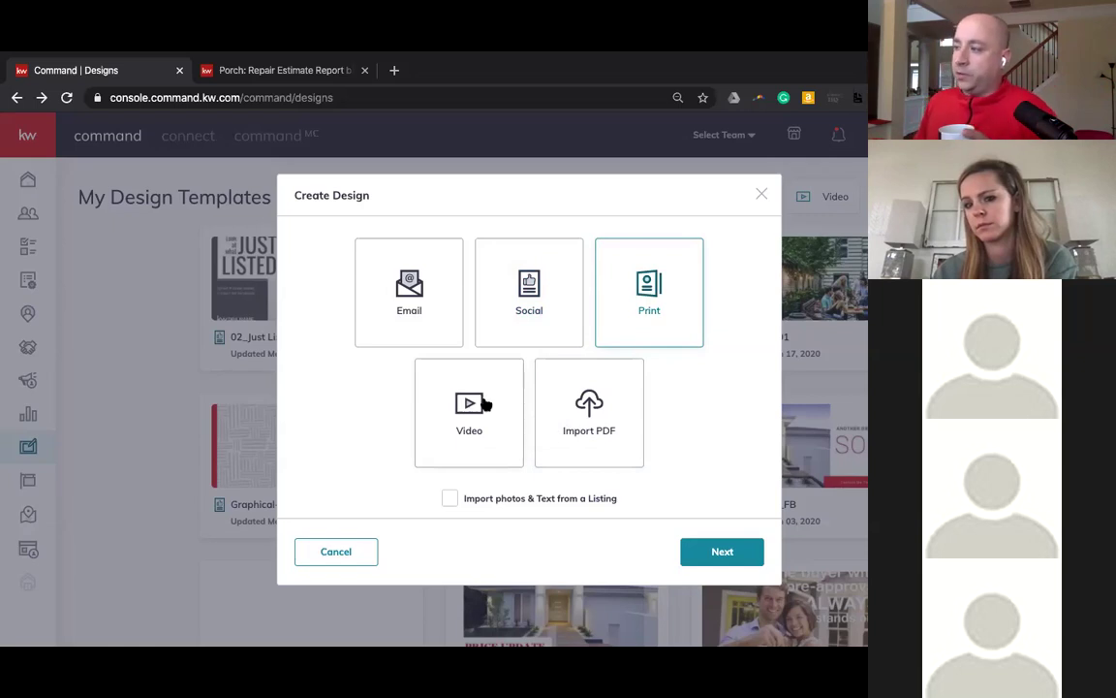
click(529, 281)
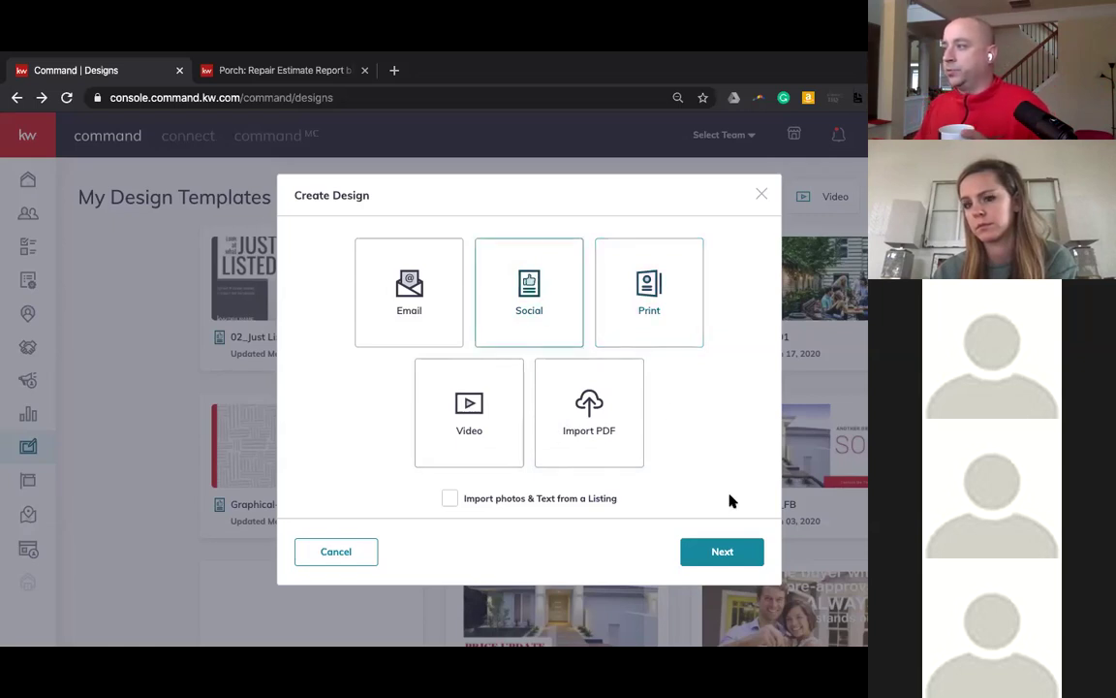
click(723, 550)
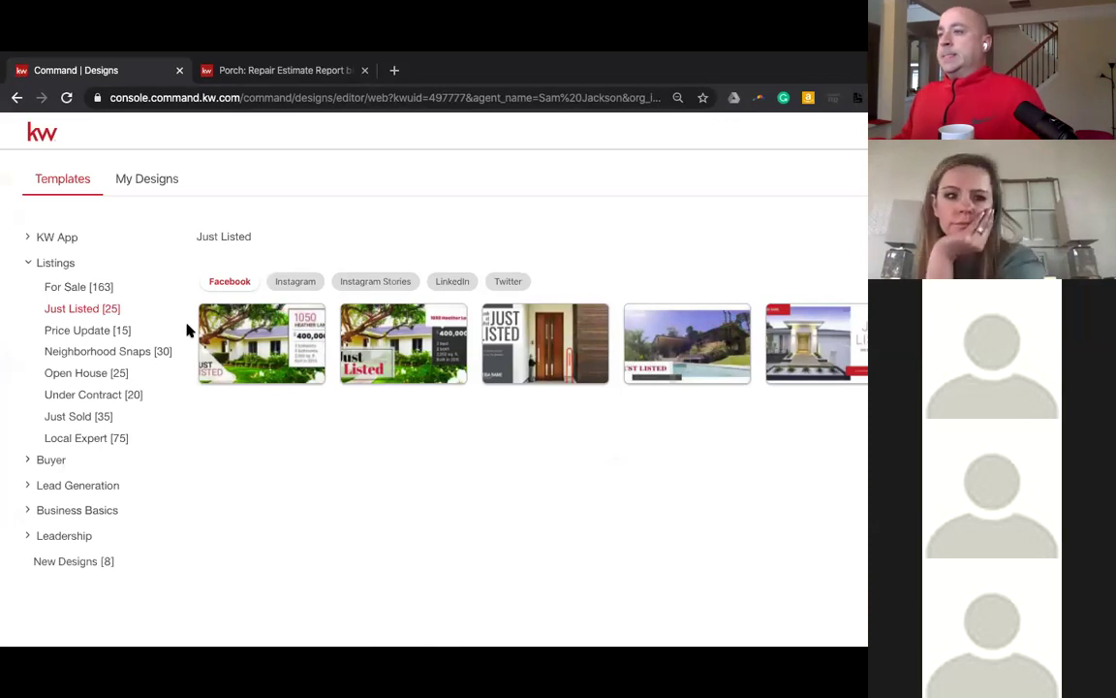
- Open the third Just Listed Facebook template in the editor and show the kwls and logos panels
mouse_move(248, 330)
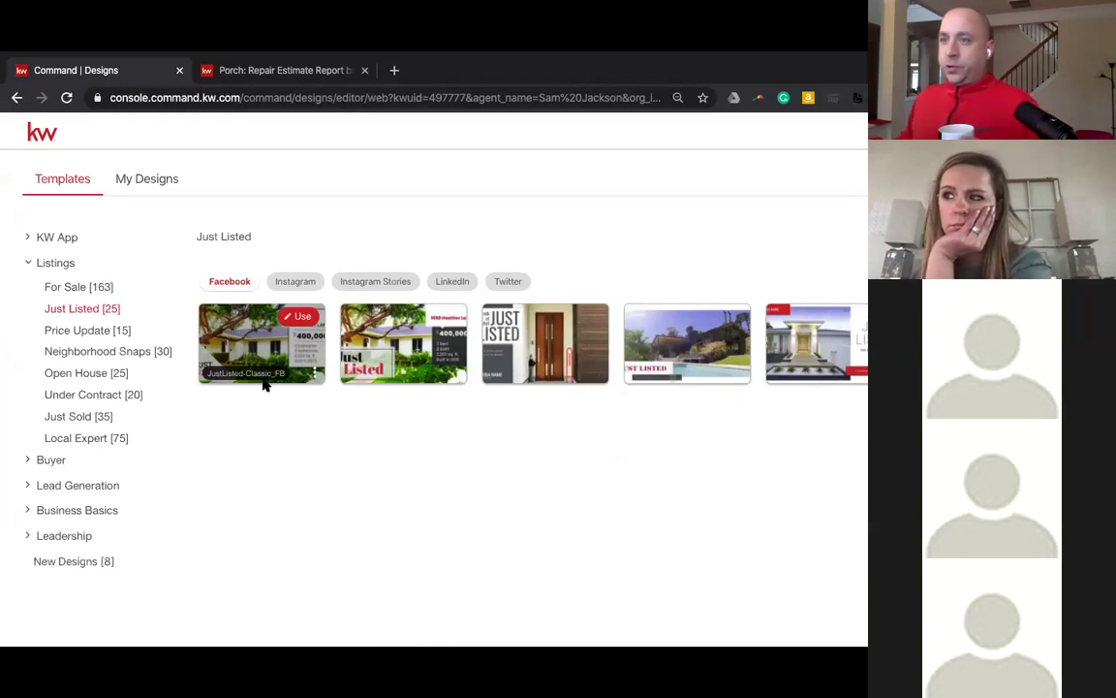
click(16, 98)
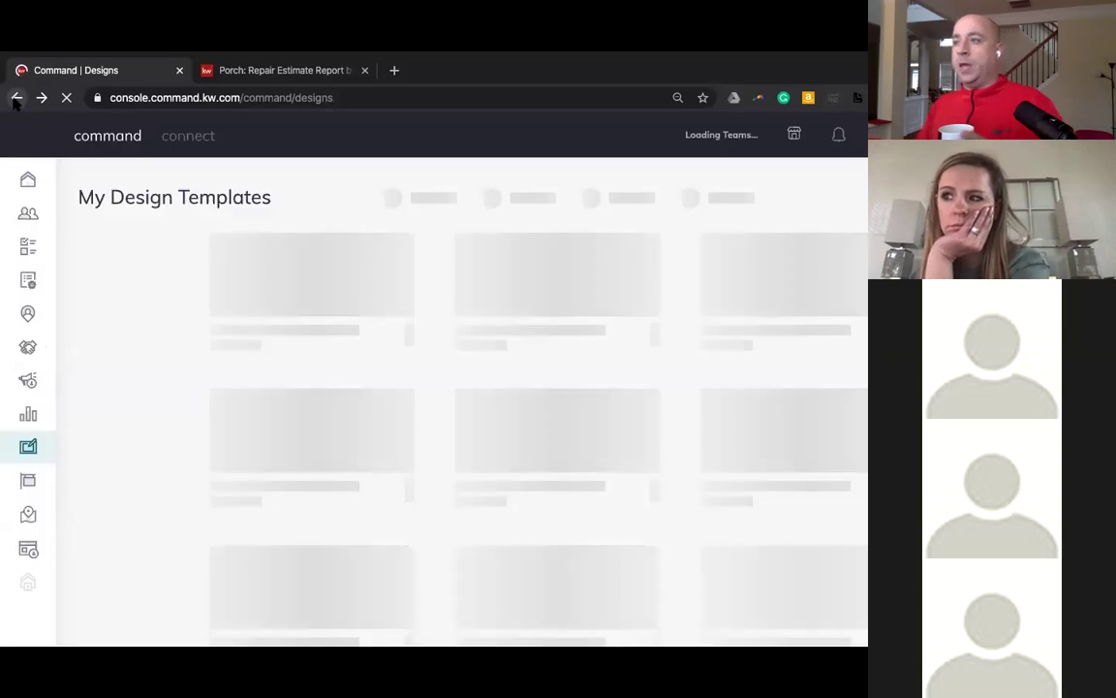
click(42, 98)
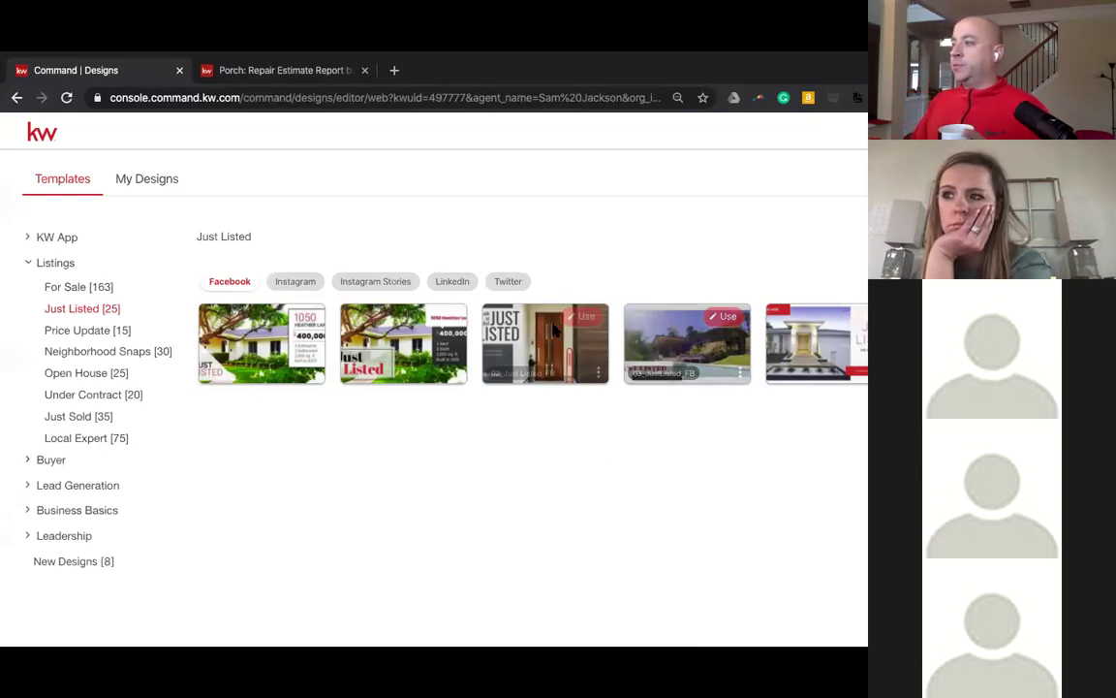
click(579, 318)
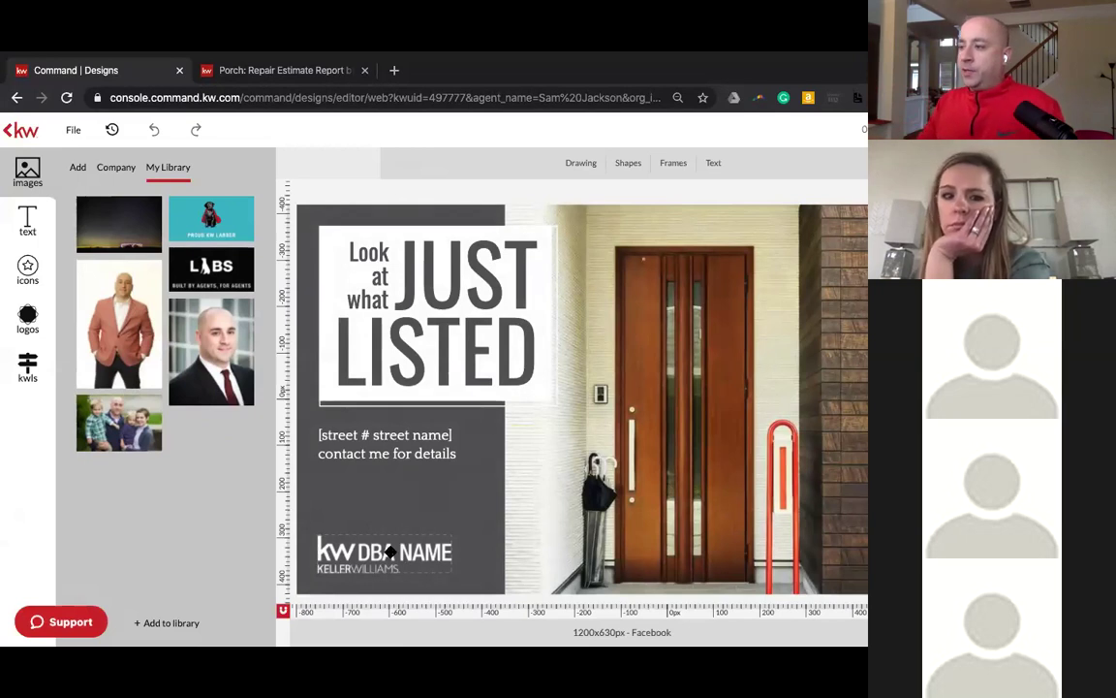
click(31, 365)
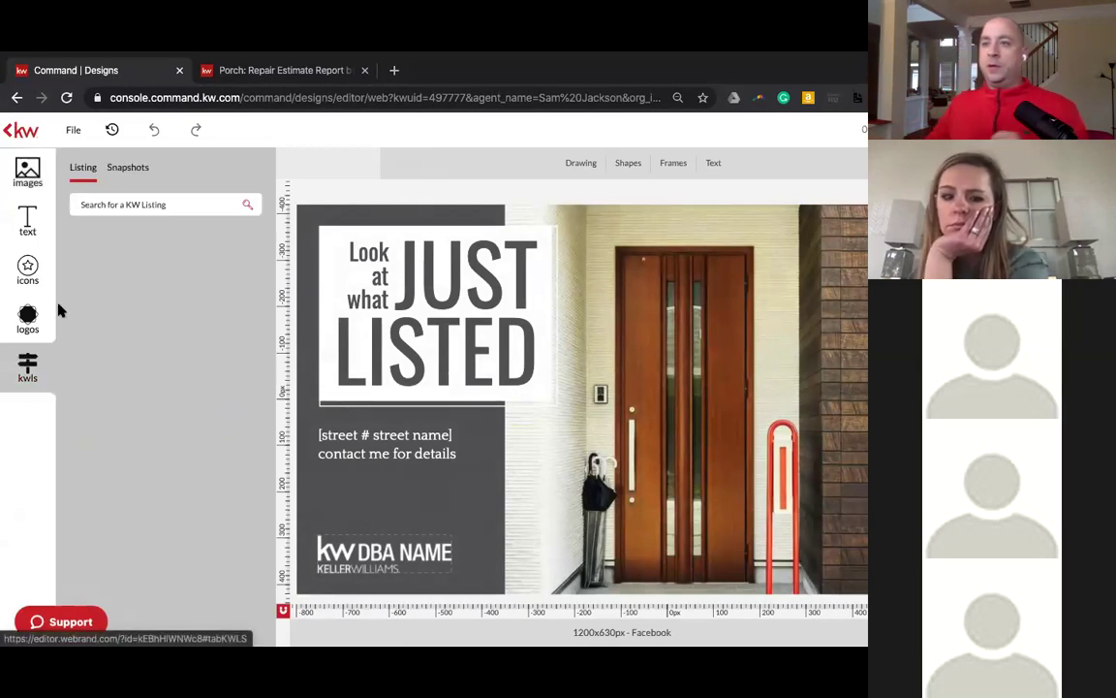
click(27, 315)
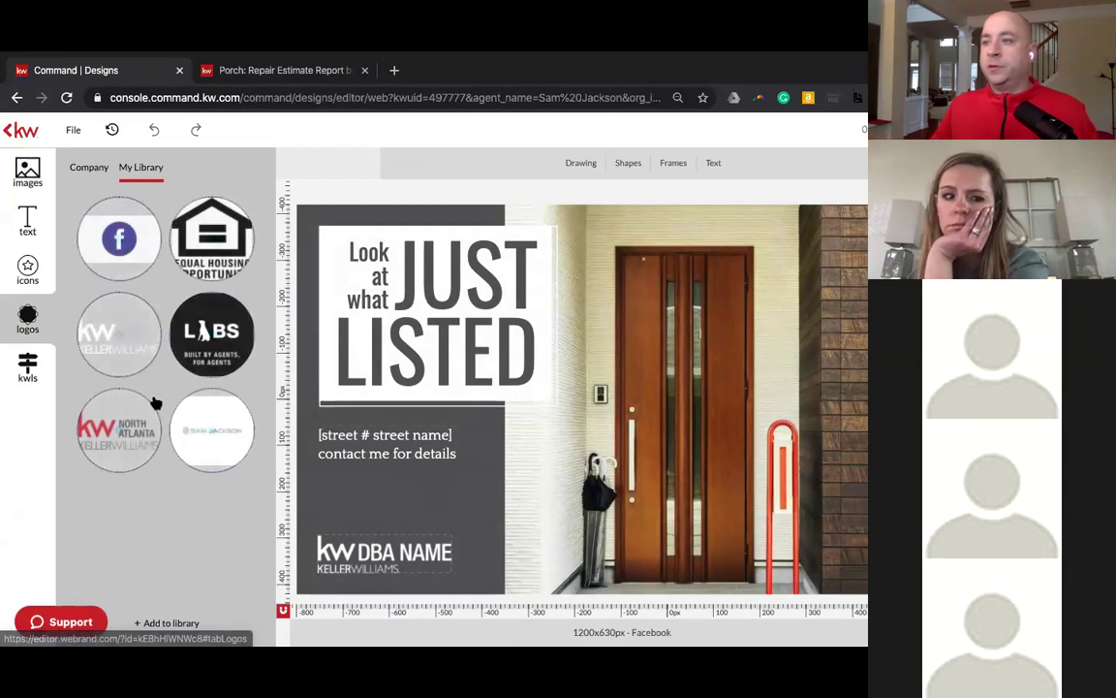
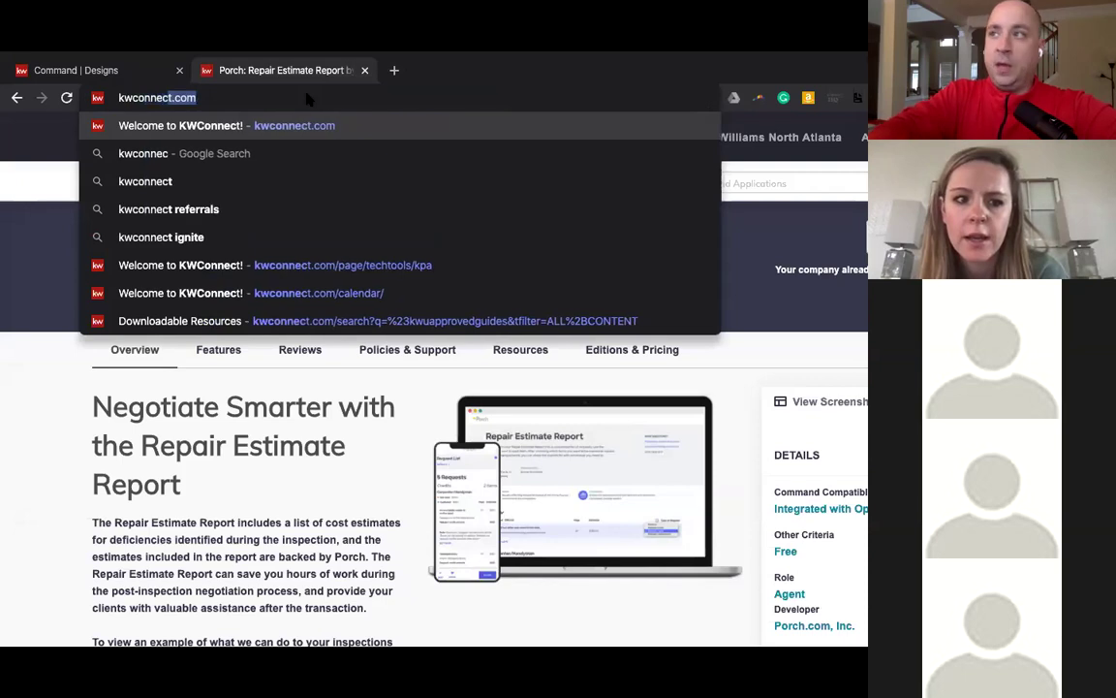
- Go to KWConnect's Resources > Marketing > Logos and Branding page
key(Return)
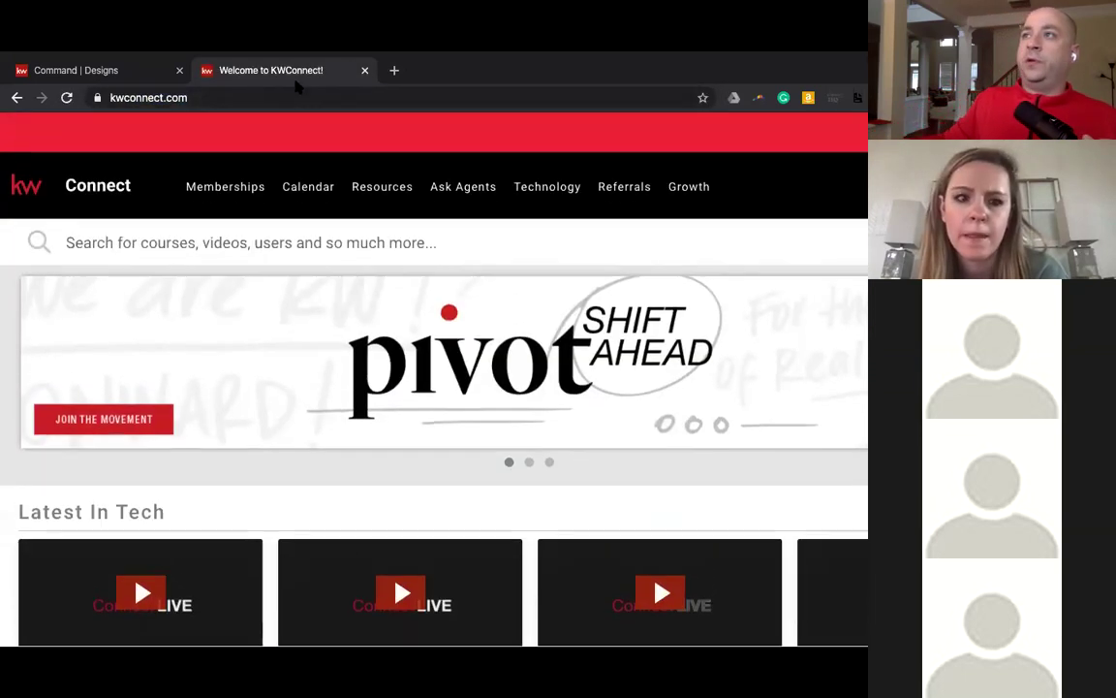
mouse_move(372, 196)
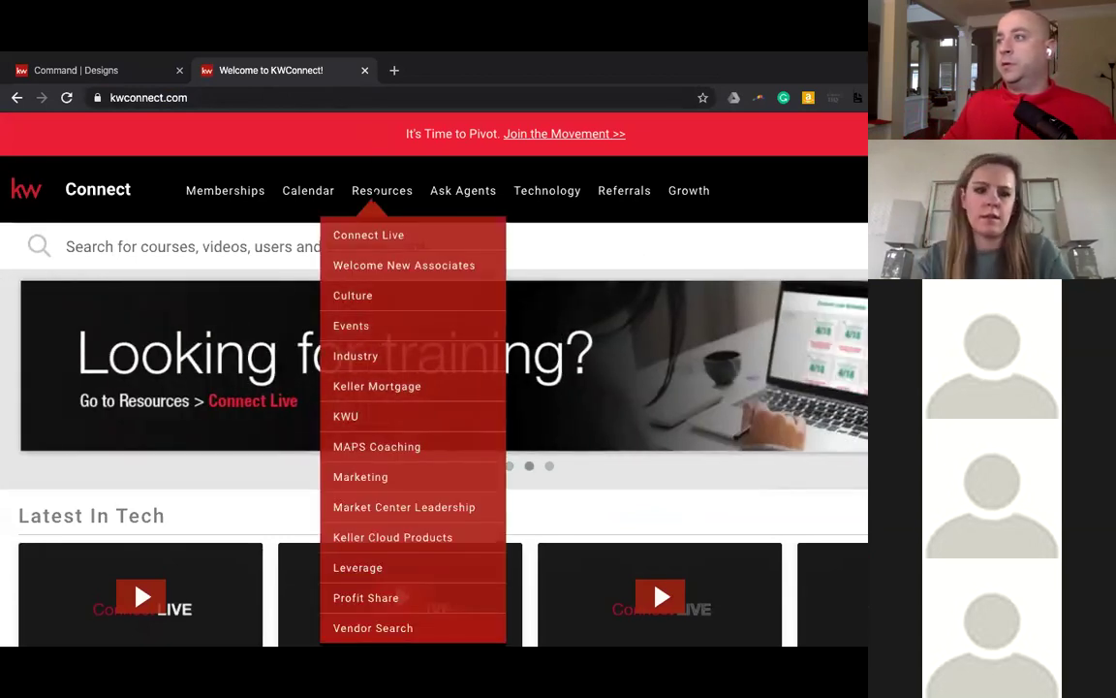
click(378, 478)
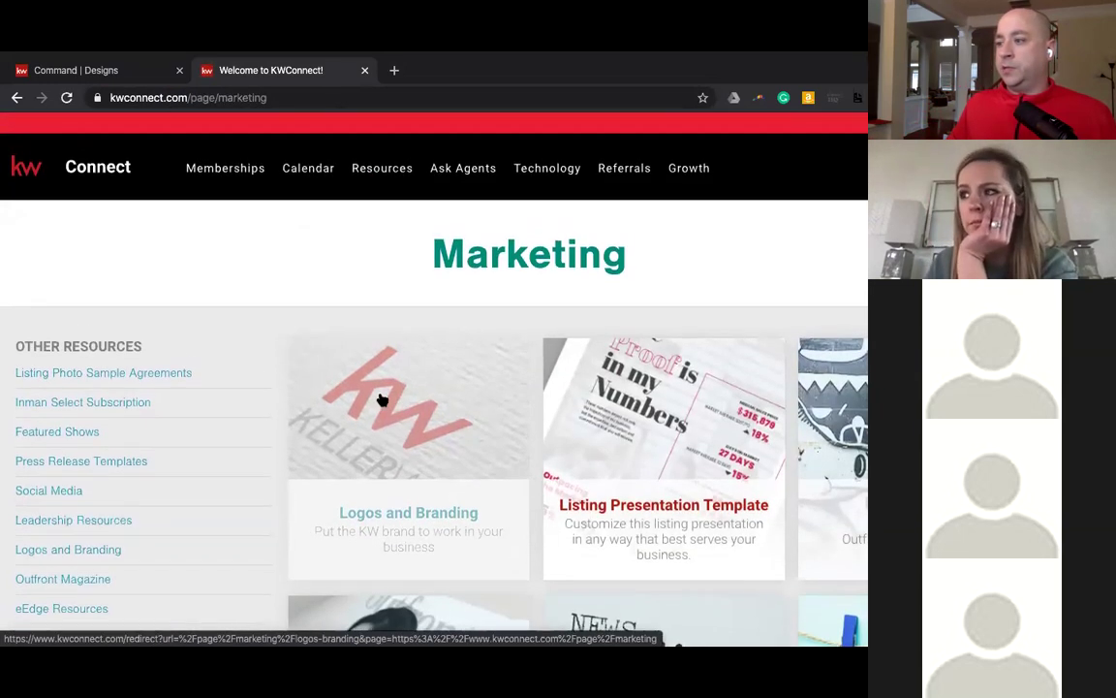
click(394, 446)
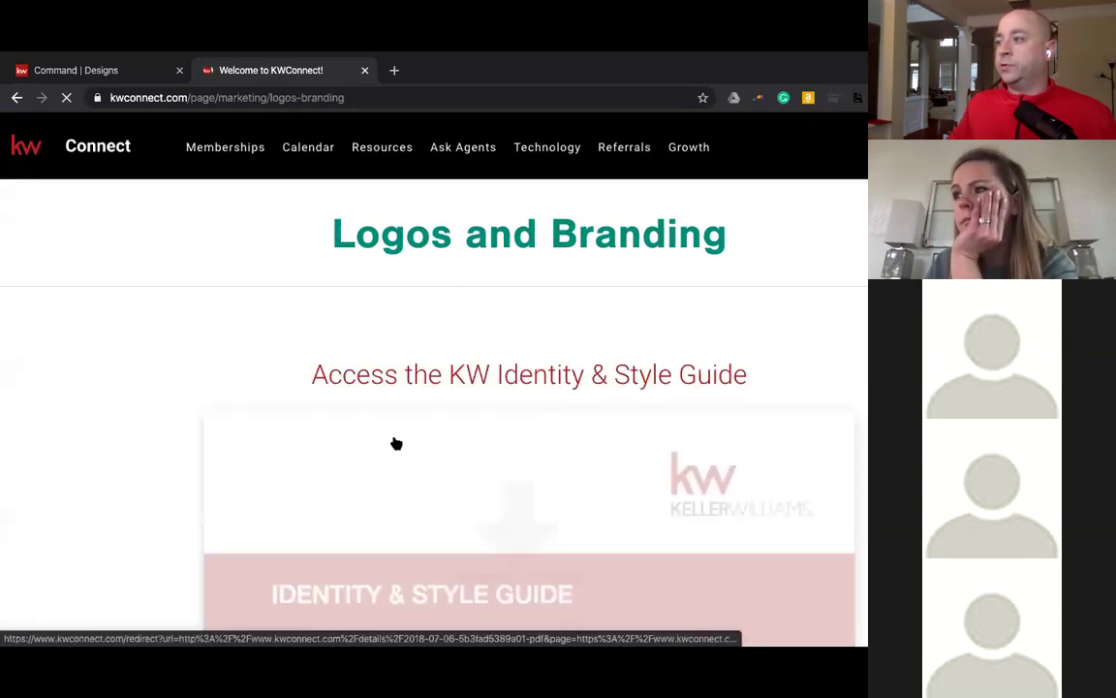
scroll(383, 436, down, 10)
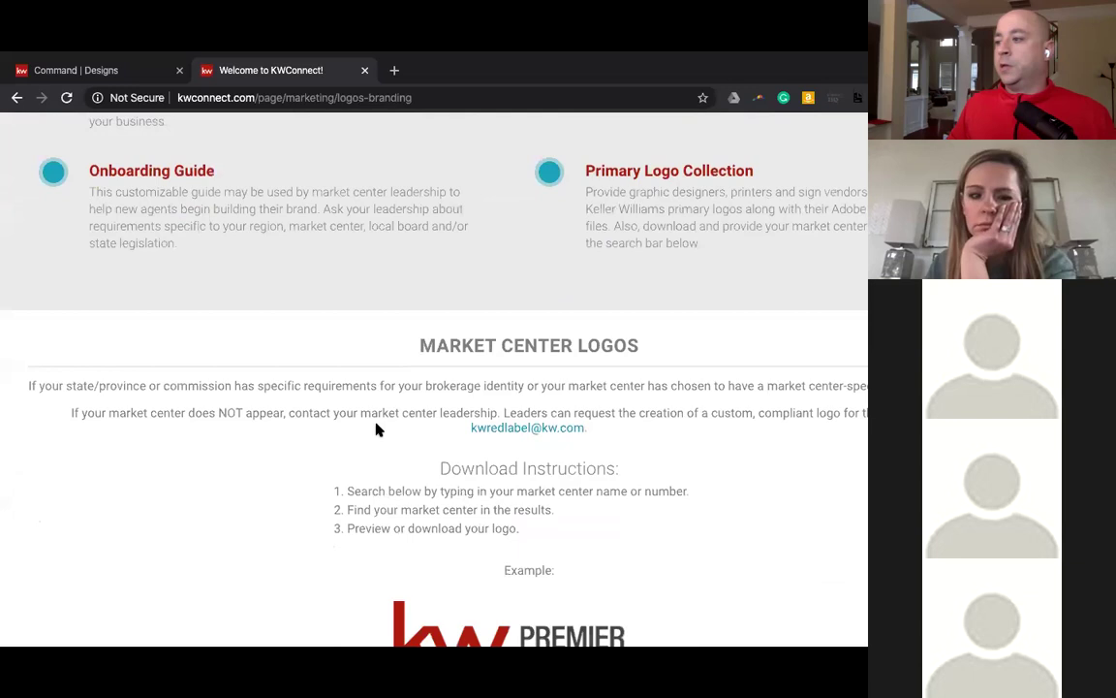
scroll(378, 430, down, 5)
- Search logos for 181, preview the North Atlanta market center logo, then close its tab
click(492, 492)
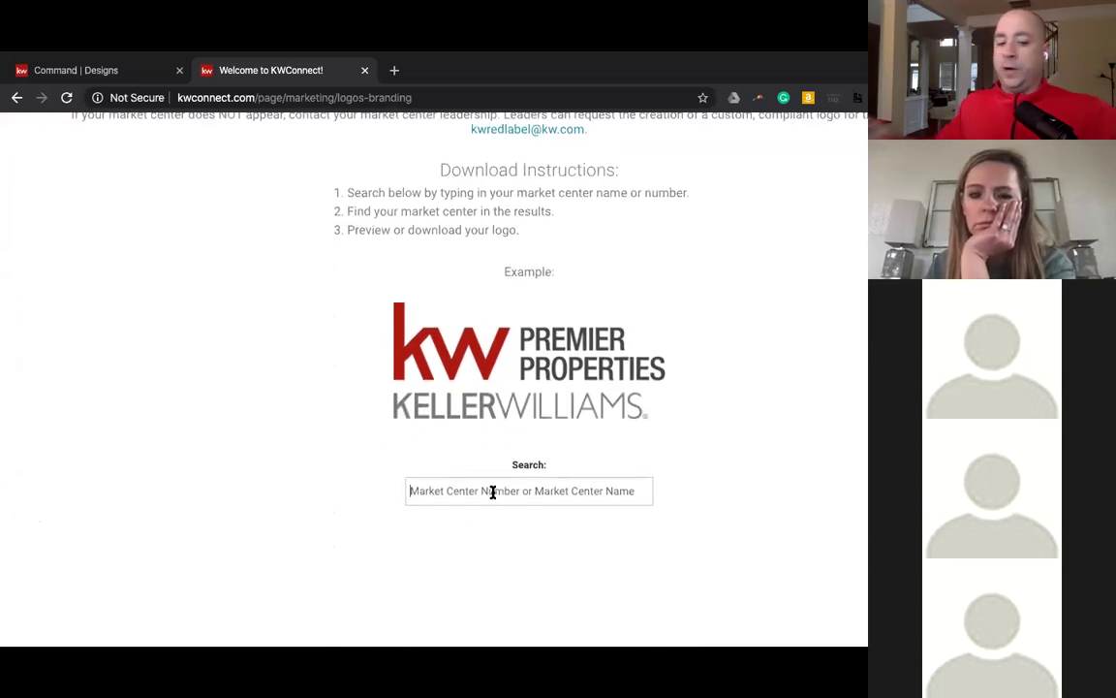
text(181)
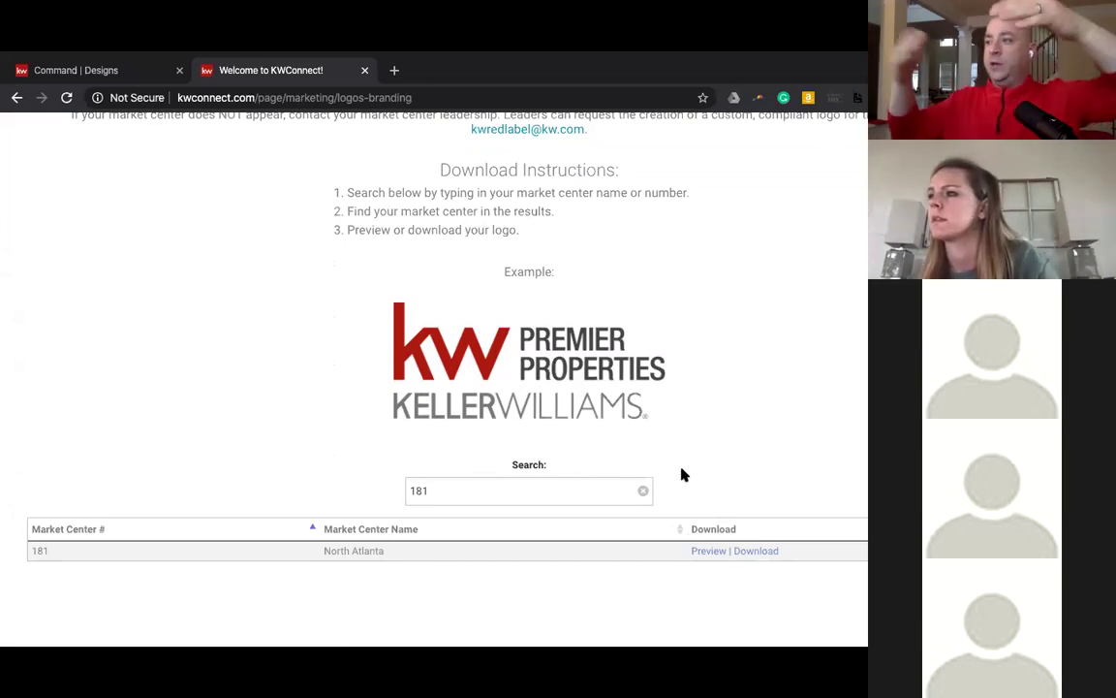
scroll(683, 475, down, 1)
click(696, 510)
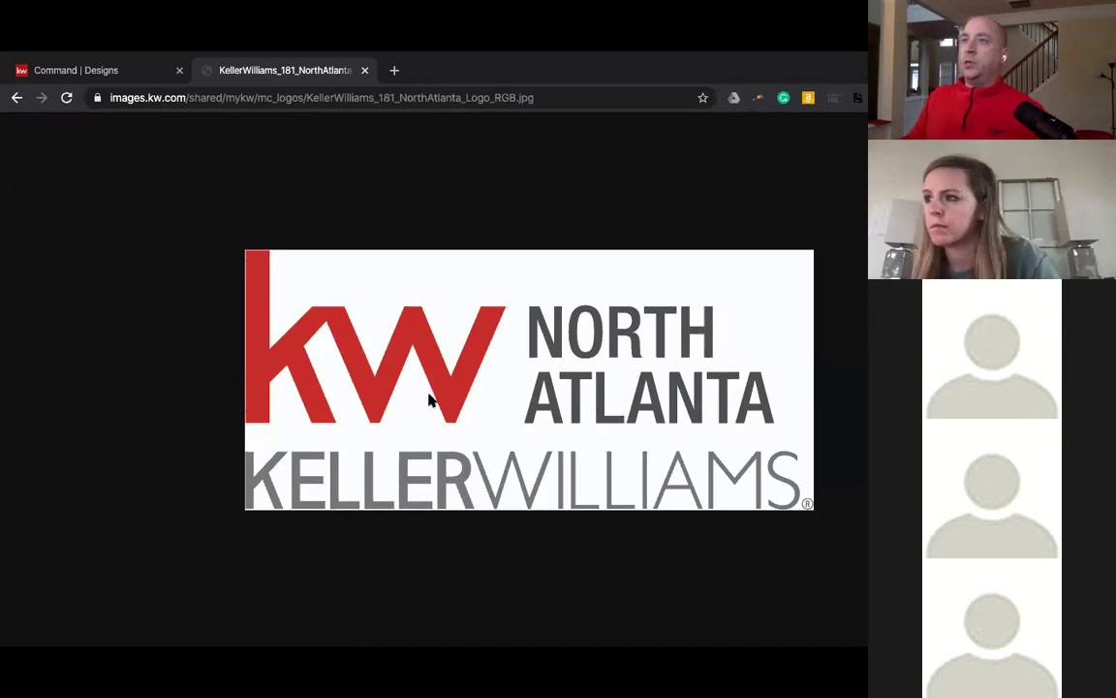
click(364, 70)
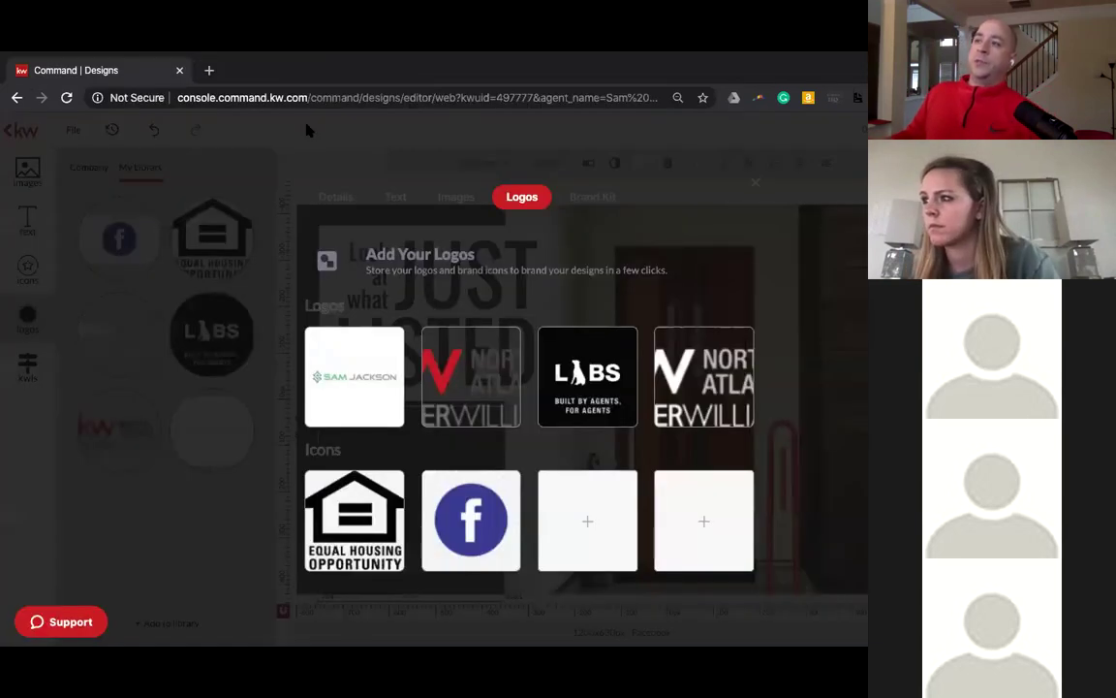
- Close Add Your Logos, add the red-jacket portrait from My Library, and move it off the design
click(753, 190)
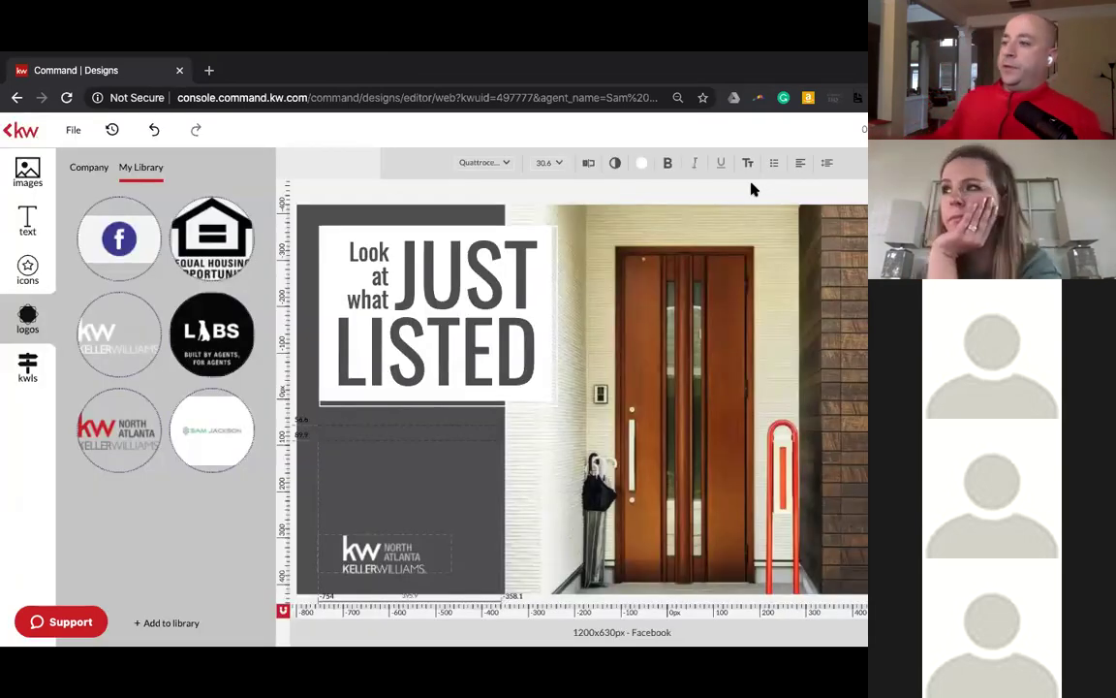
click(27, 173)
click(114, 349)
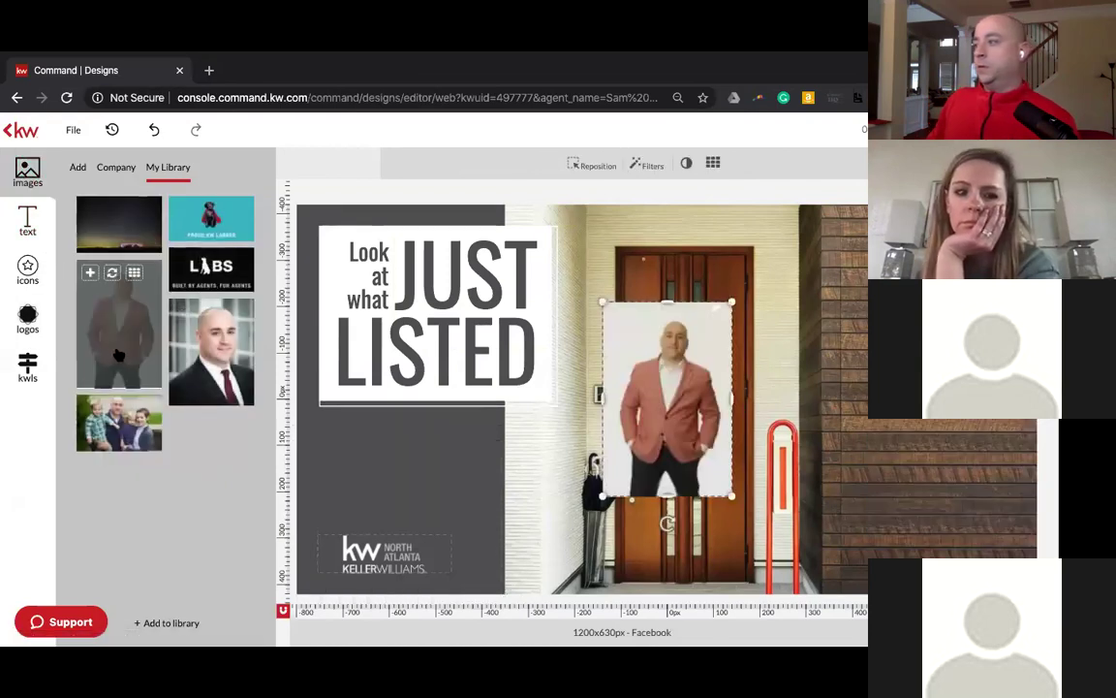
key(Tab)
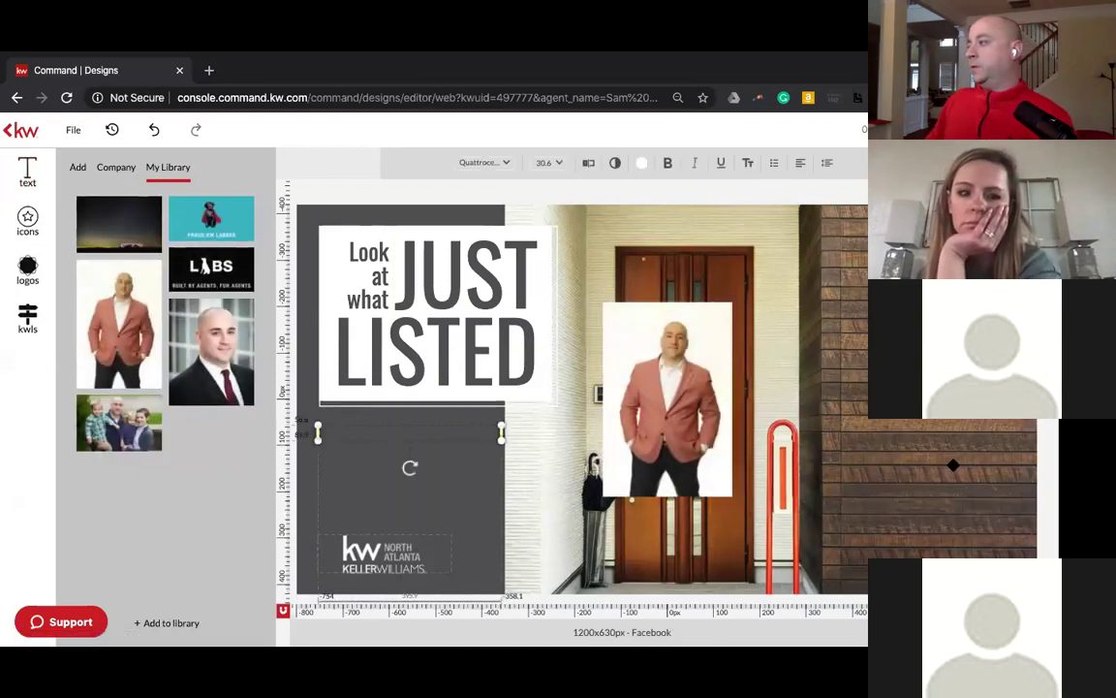
drag(673, 421, 974, 512)
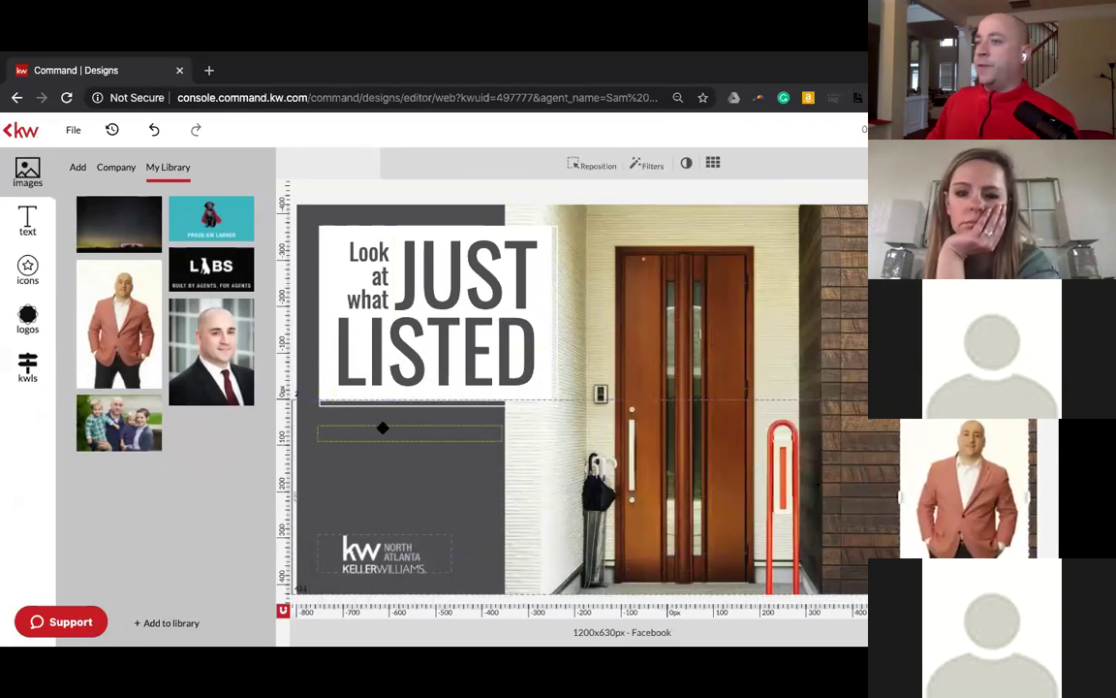
- Make the listing's brick house exterior photo the design background
click(27, 367)
mouse_move(119, 331)
drag(118, 331, 505, 483)
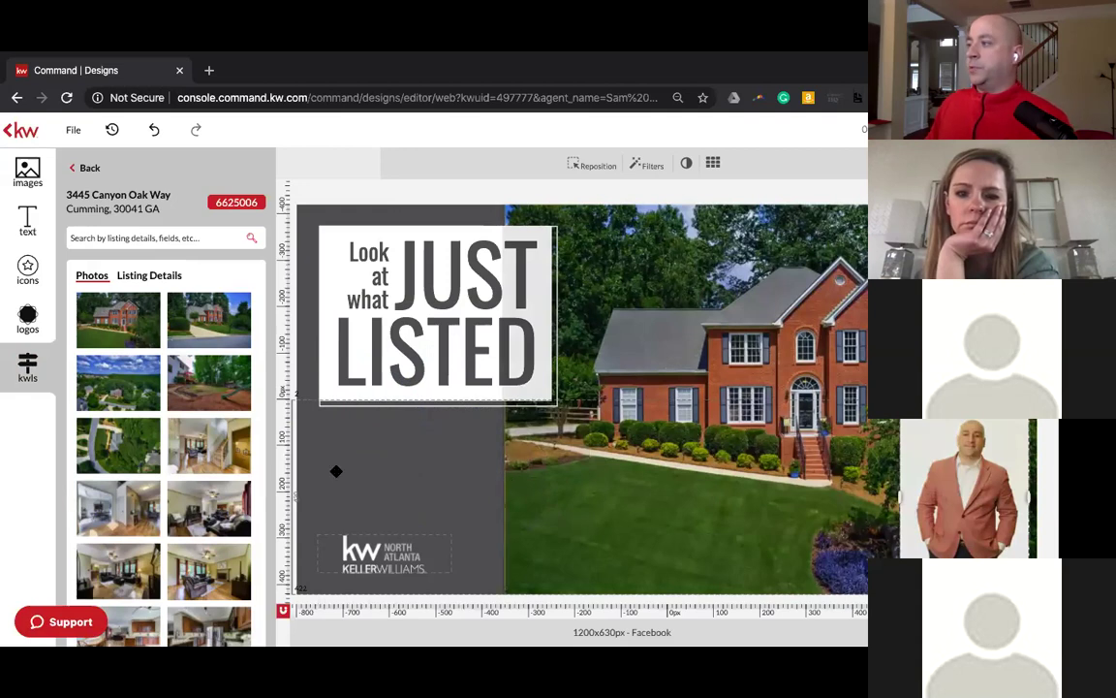
- Use the living-room interior photo with the staircase as the background, then return to search results
mouse_move(200, 437)
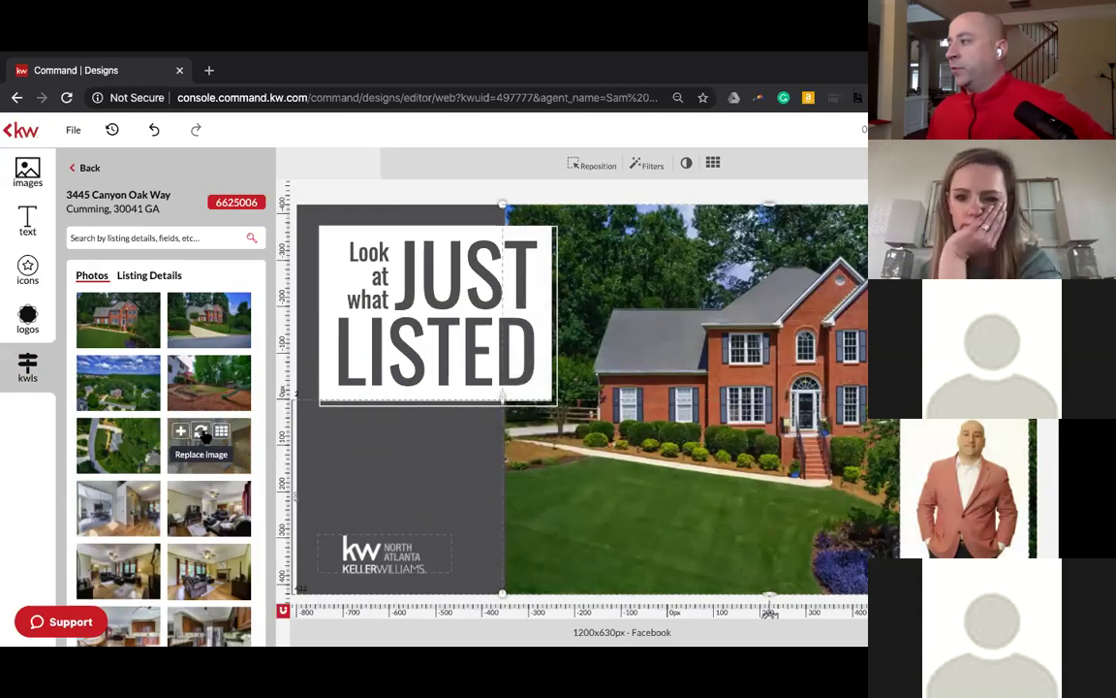
drag(189, 440, 540, 446)
scroll(160, 407, down, 3)
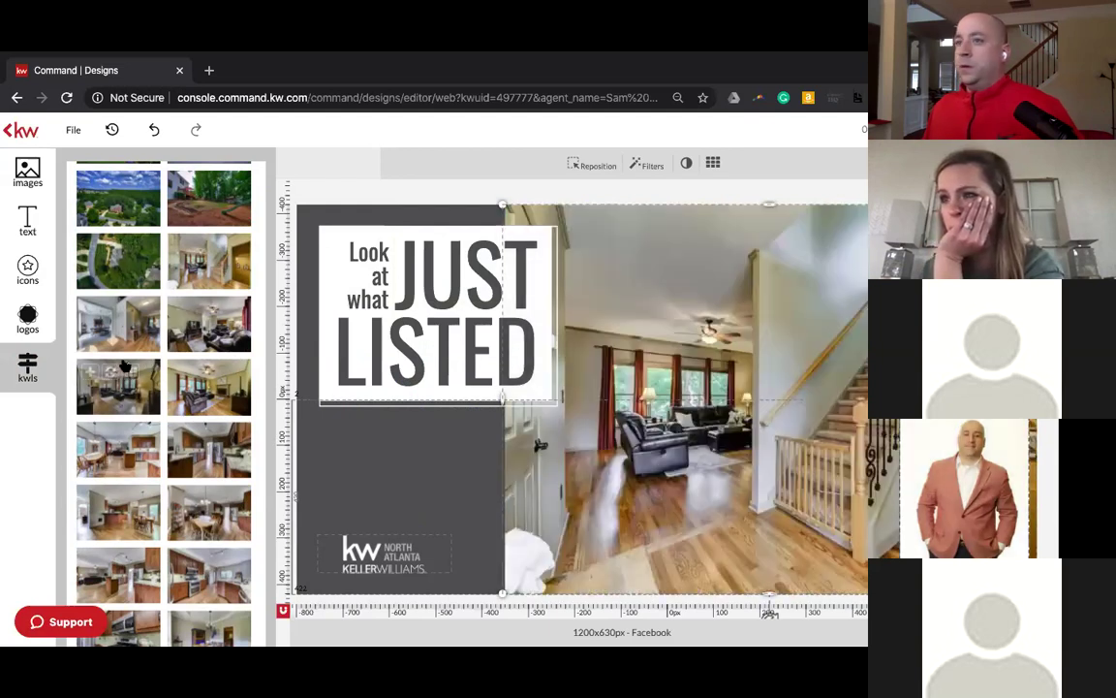
scroll(110, 250, up, 3)
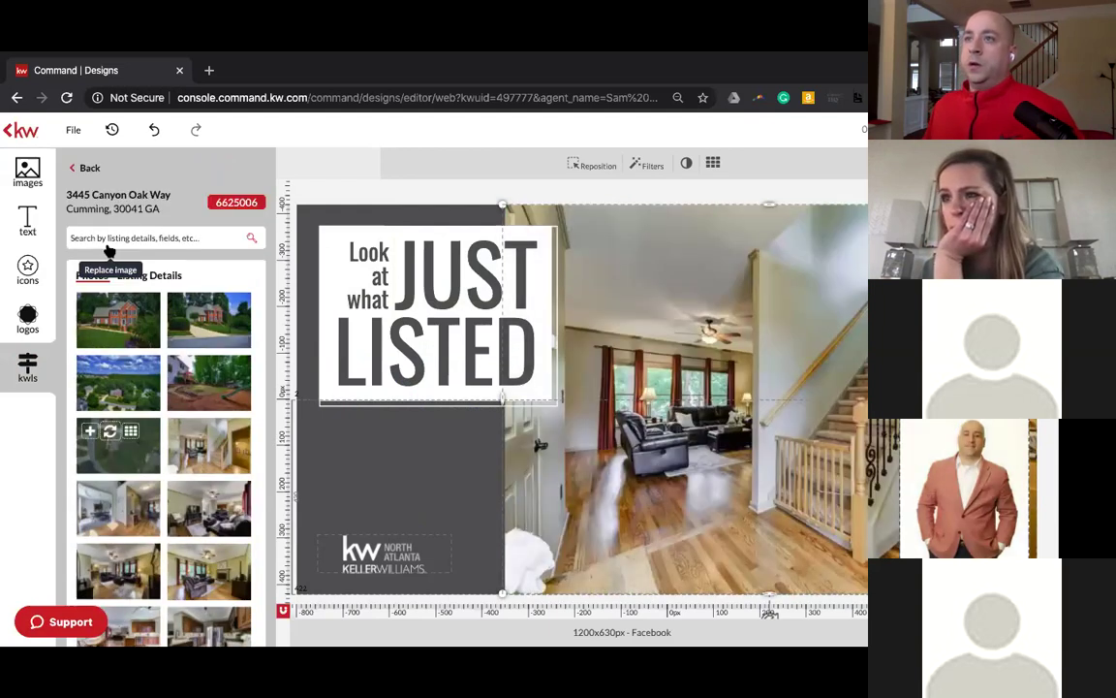
click(87, 169)
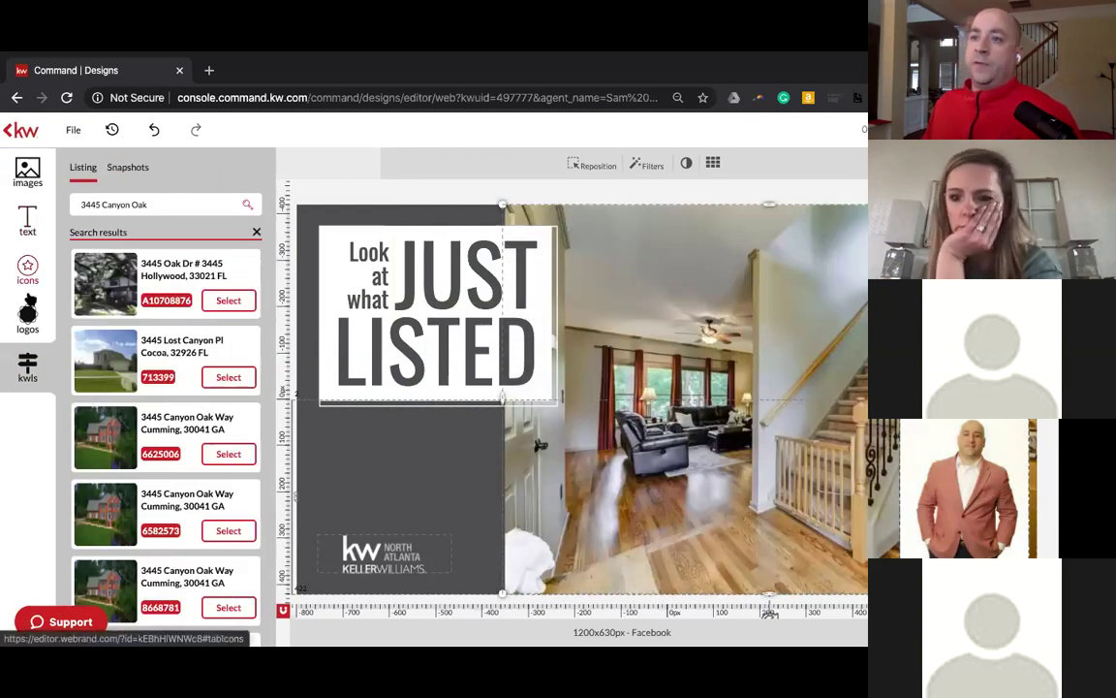
click(28, 172)
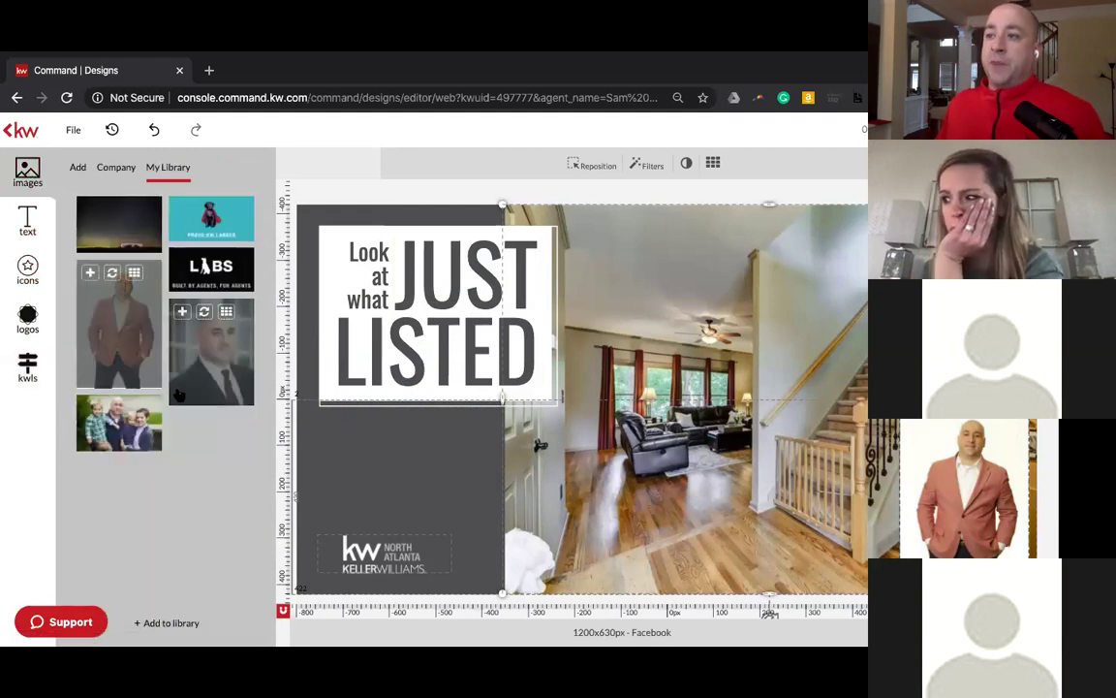
- Set the toy-cars photo from Company > KW Stock Images as the design background
click(115, 169)
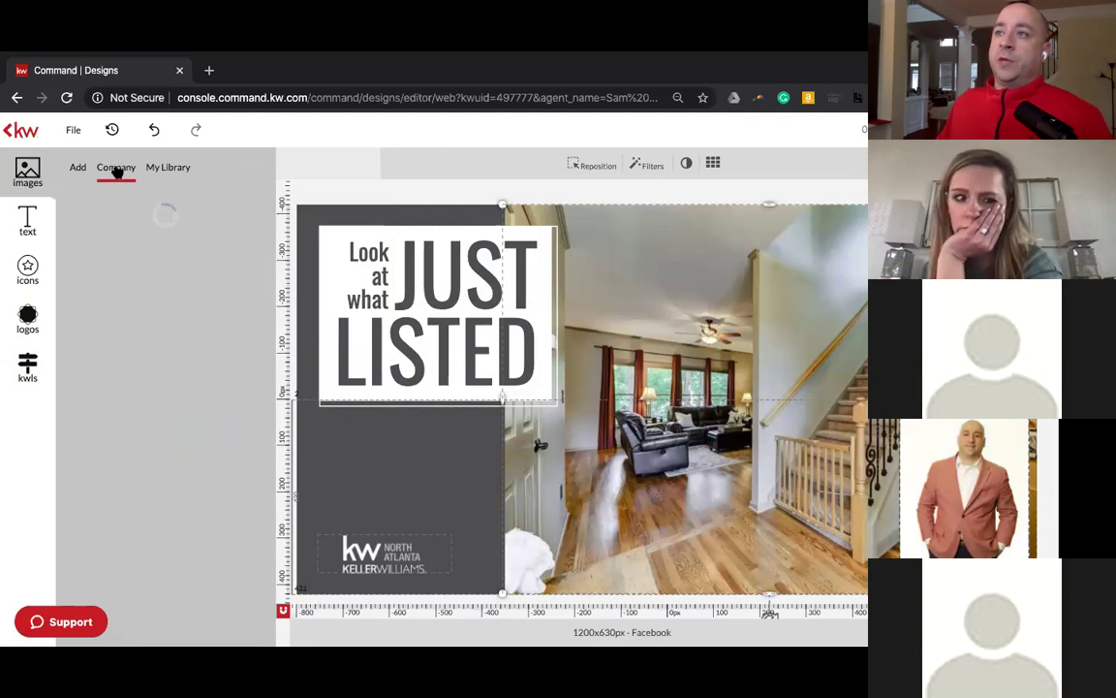
click(137, 239)
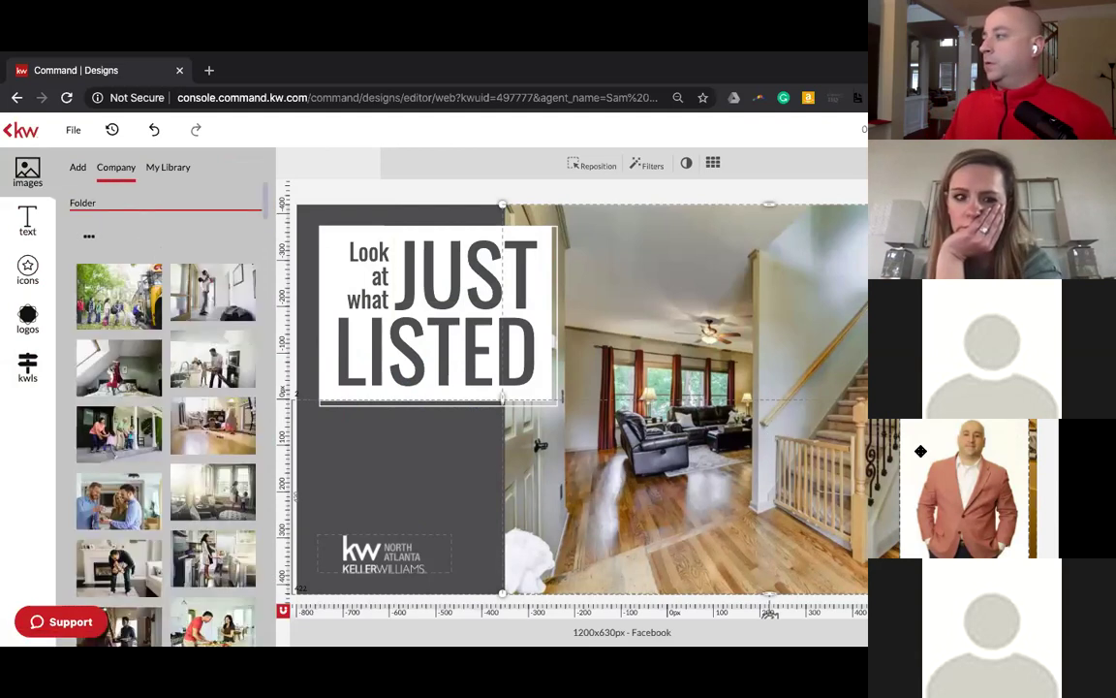
key(Escape)
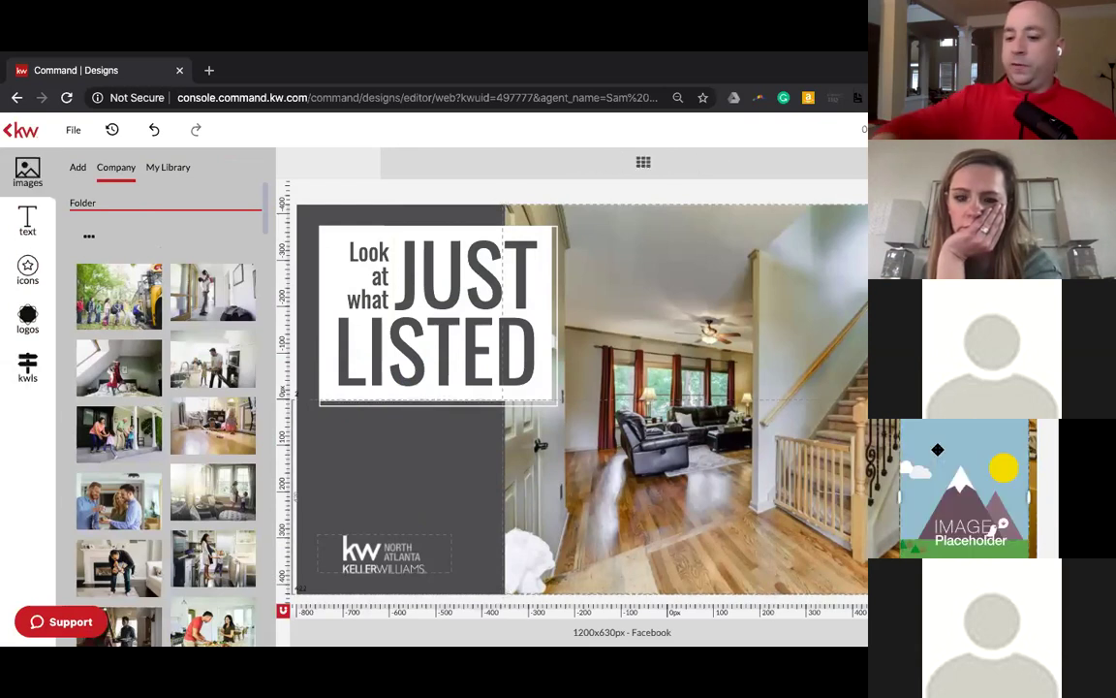
drag(213, 427, 659, 450)
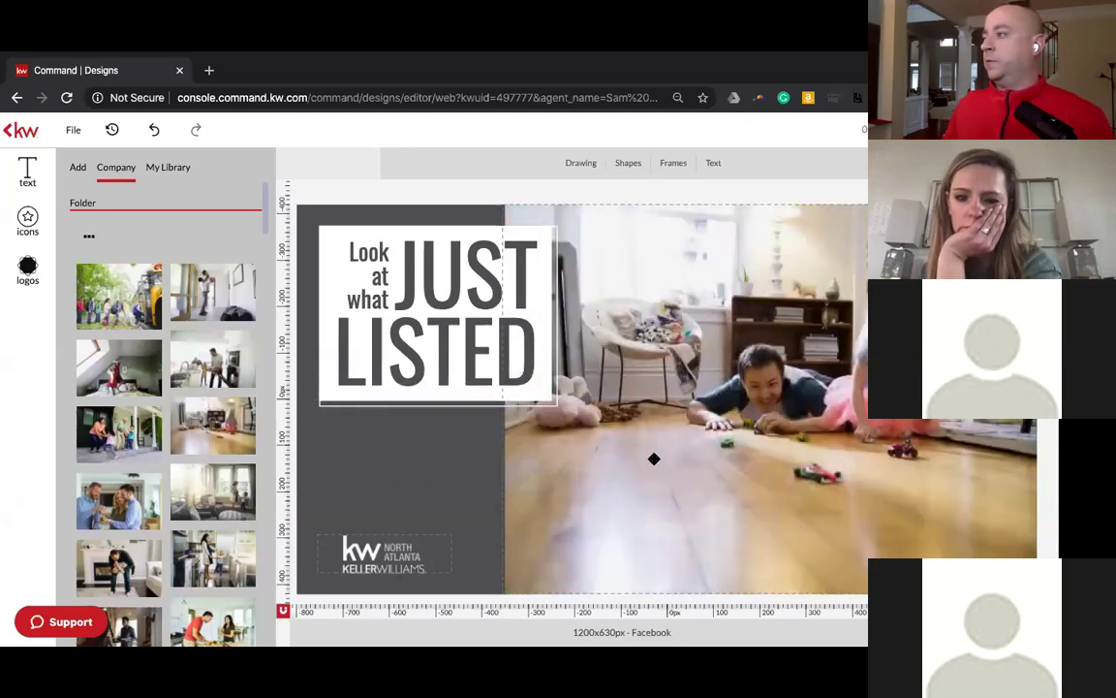
scroll(173, 504, down, 3)
scroll(173, 504, down, 10)
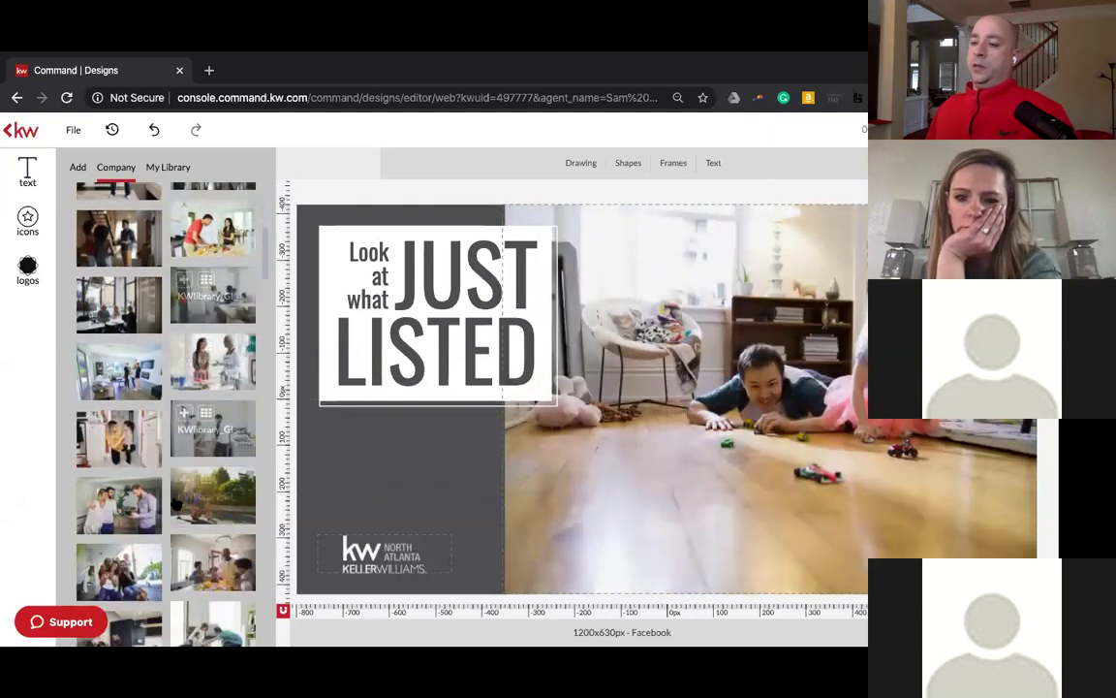
scroll(175, 502, down, 10)
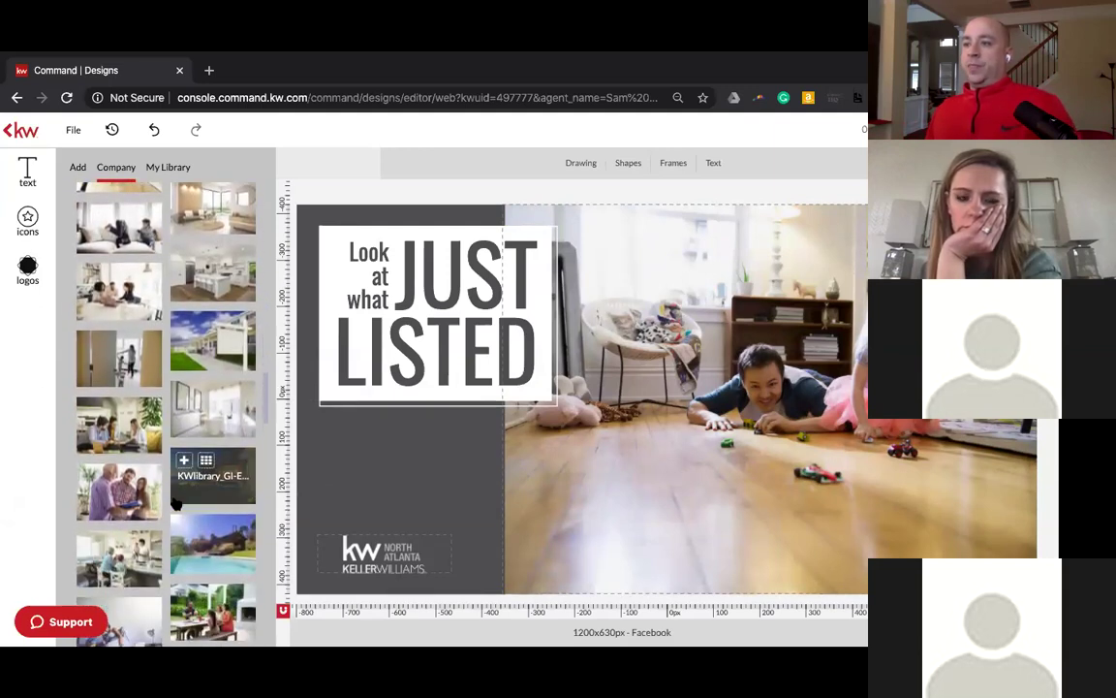
click(77, 169)
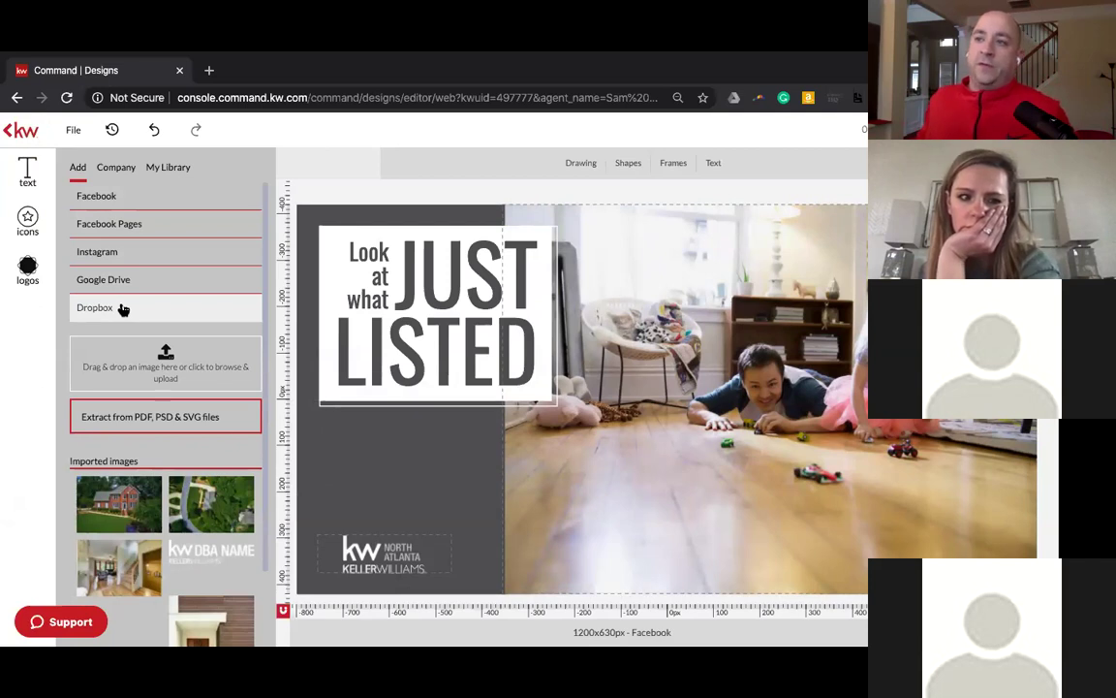
- Make the dog-on-grass photo from a Facebook album the background
click(113, 198)
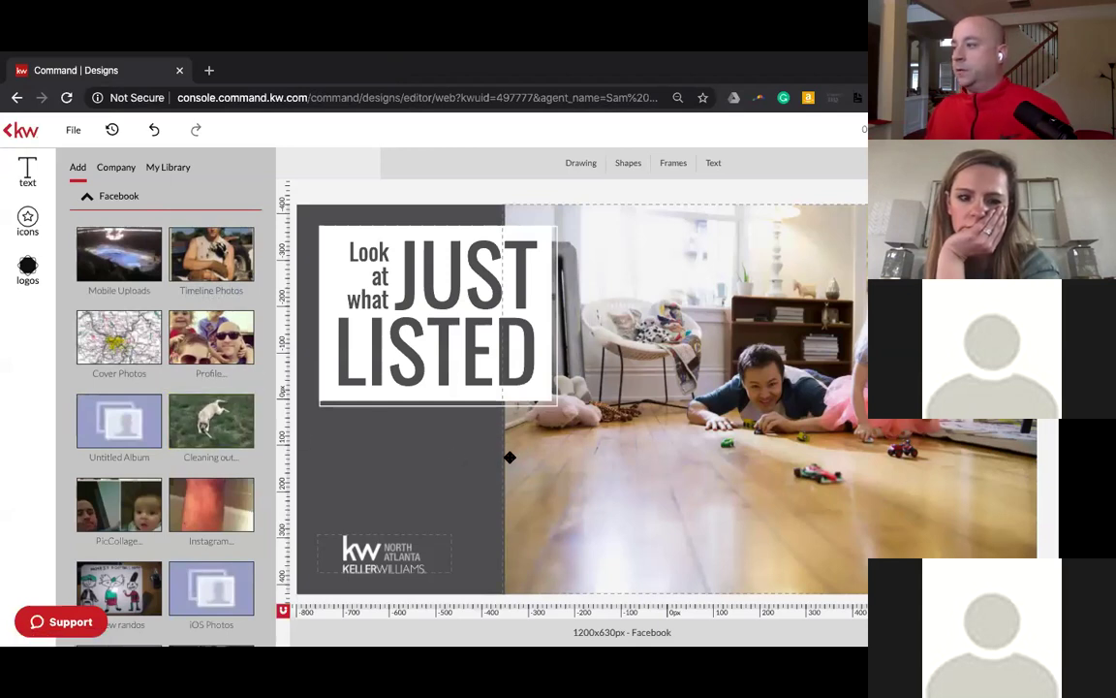
click(210, 434)
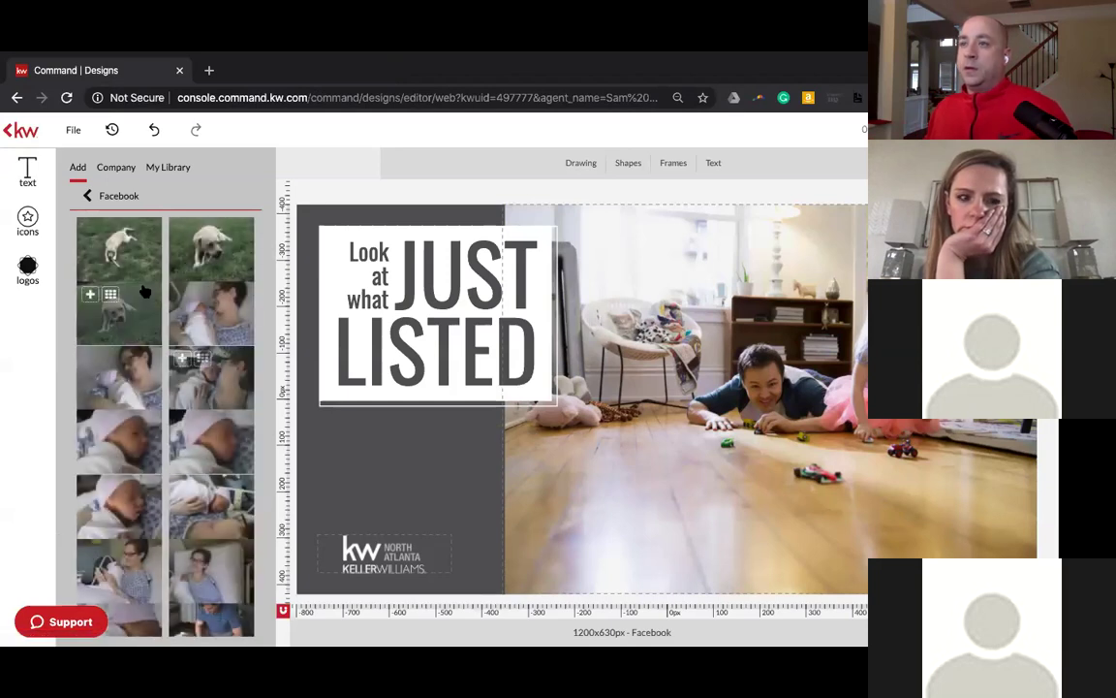
click(116, 242)
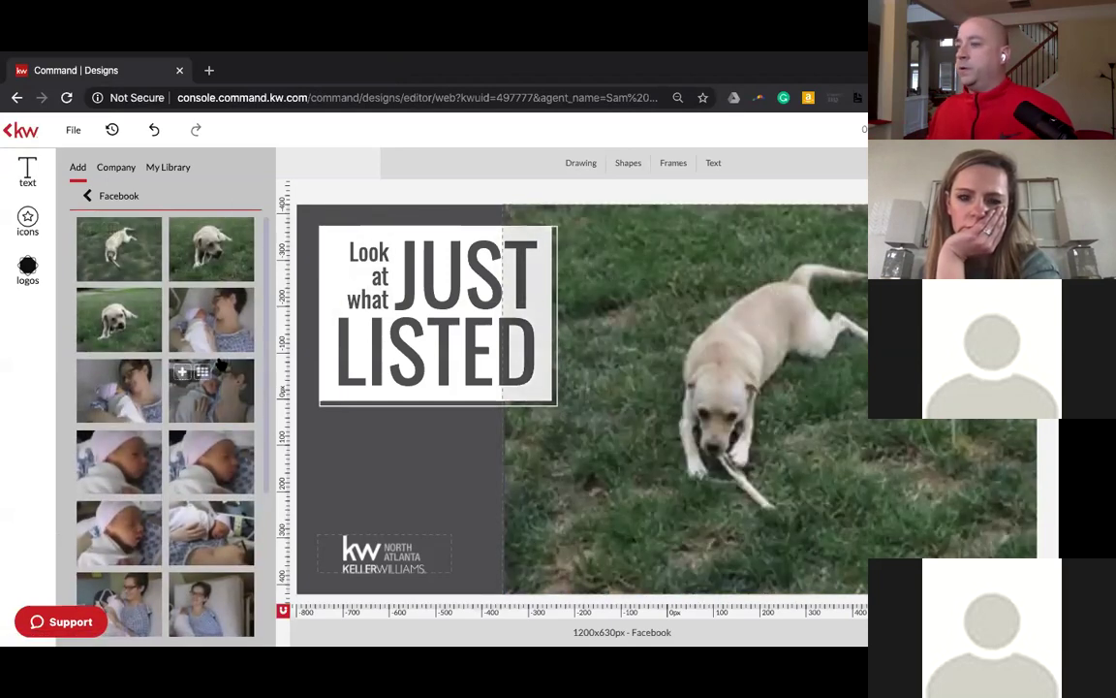
- Replace it with a family photo from another Facebook album and save the design
click(87, 195)
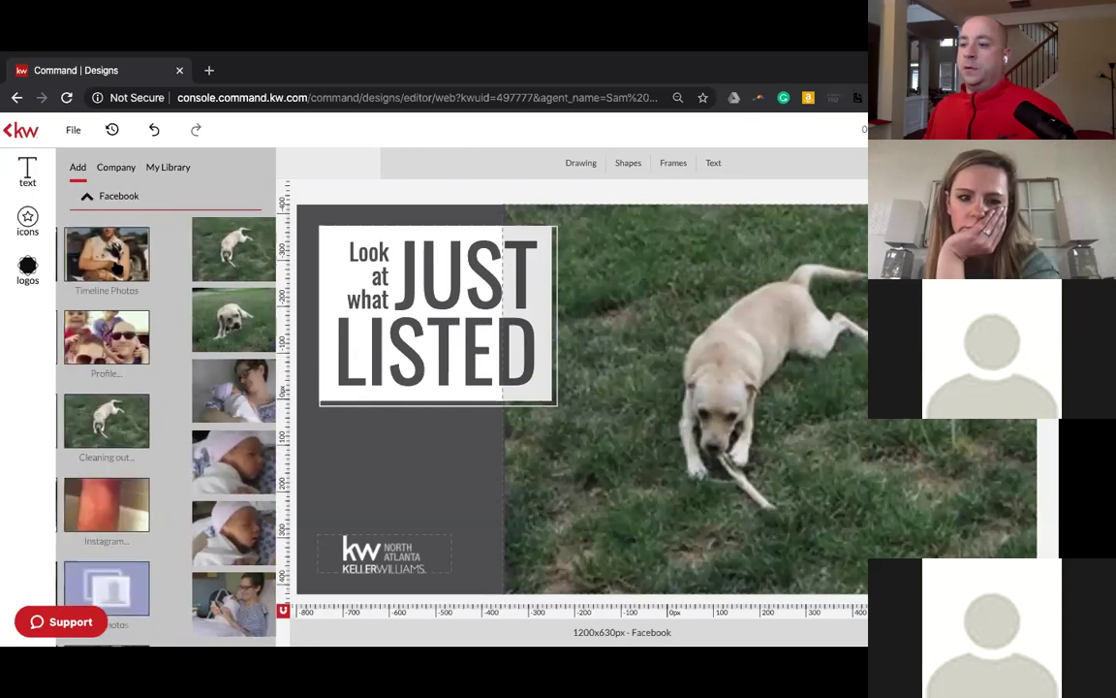
click(165, 351)
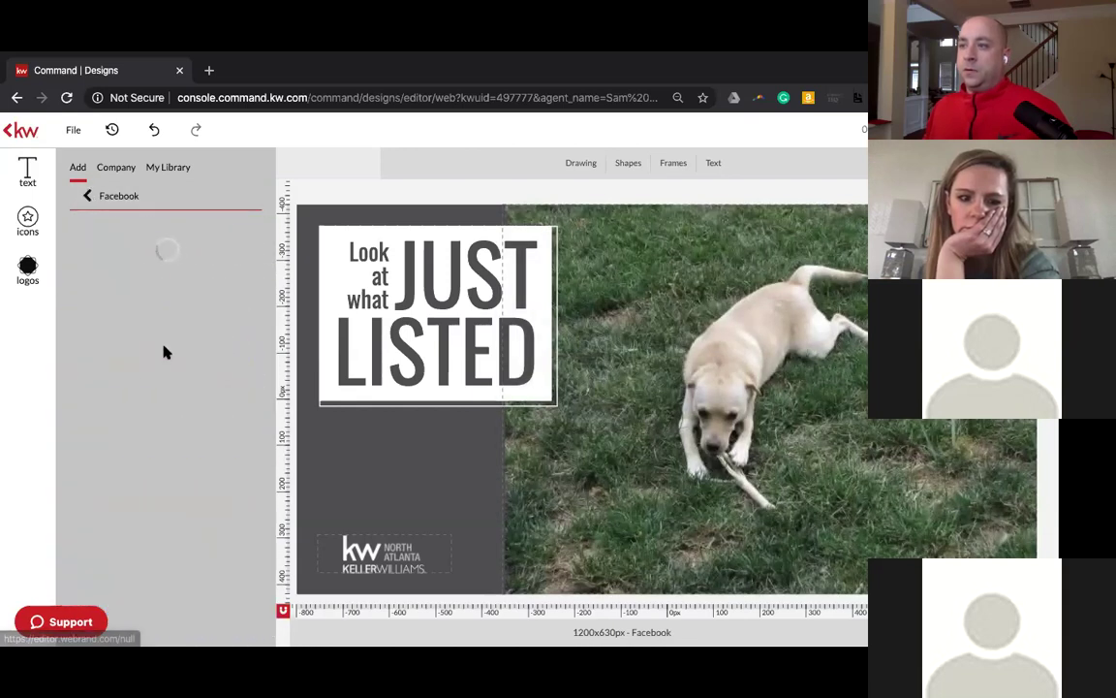
drag(118, 267, 844, 362)
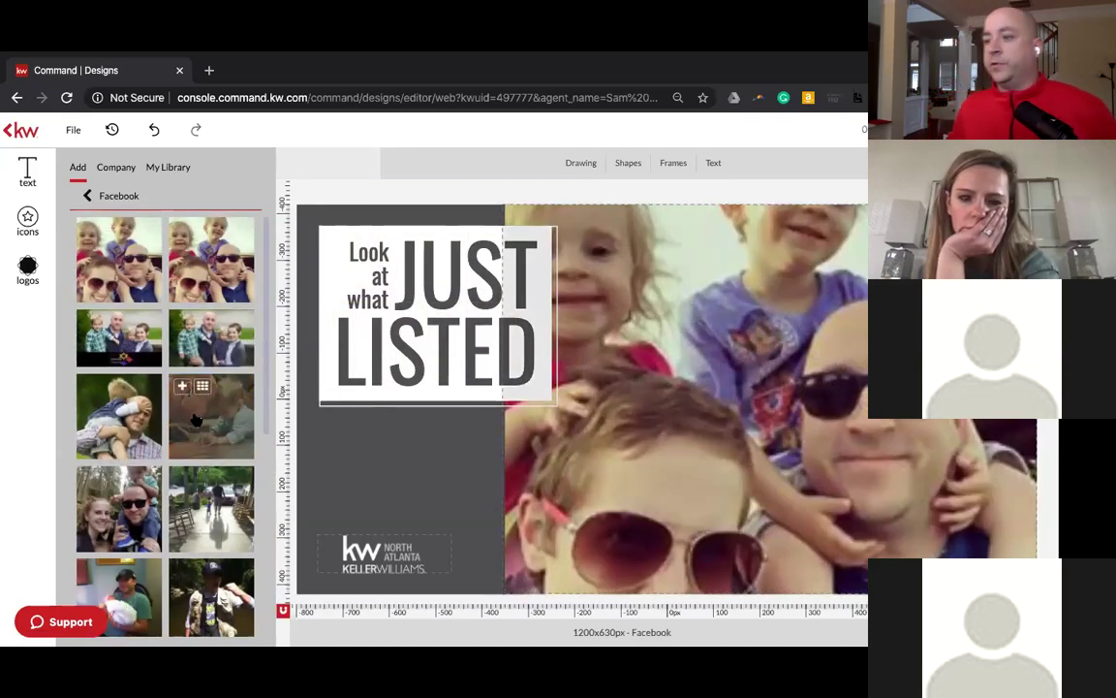
scroll(175, 382, down, 5)
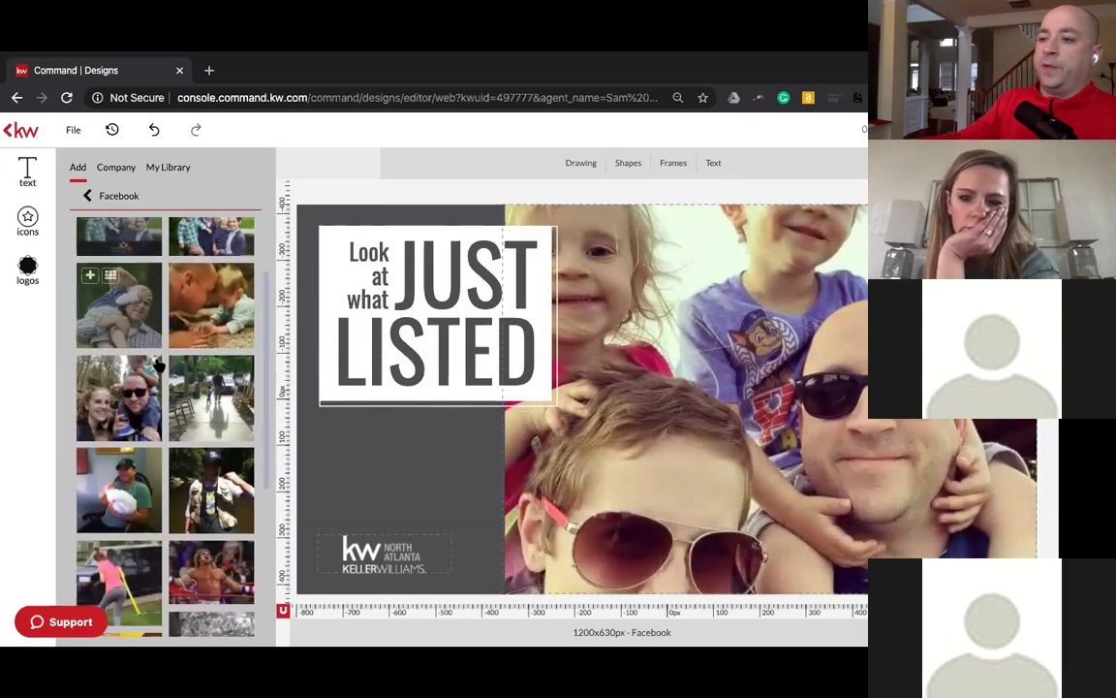
scroll(158, 364, up, 8)
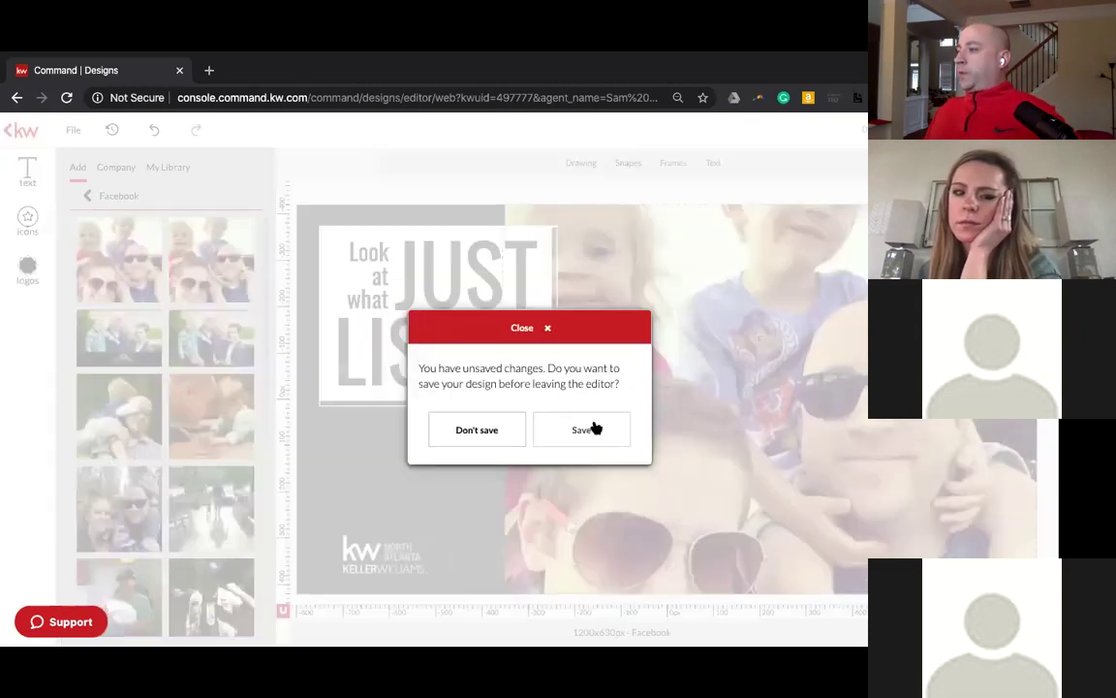
click(593, 429)
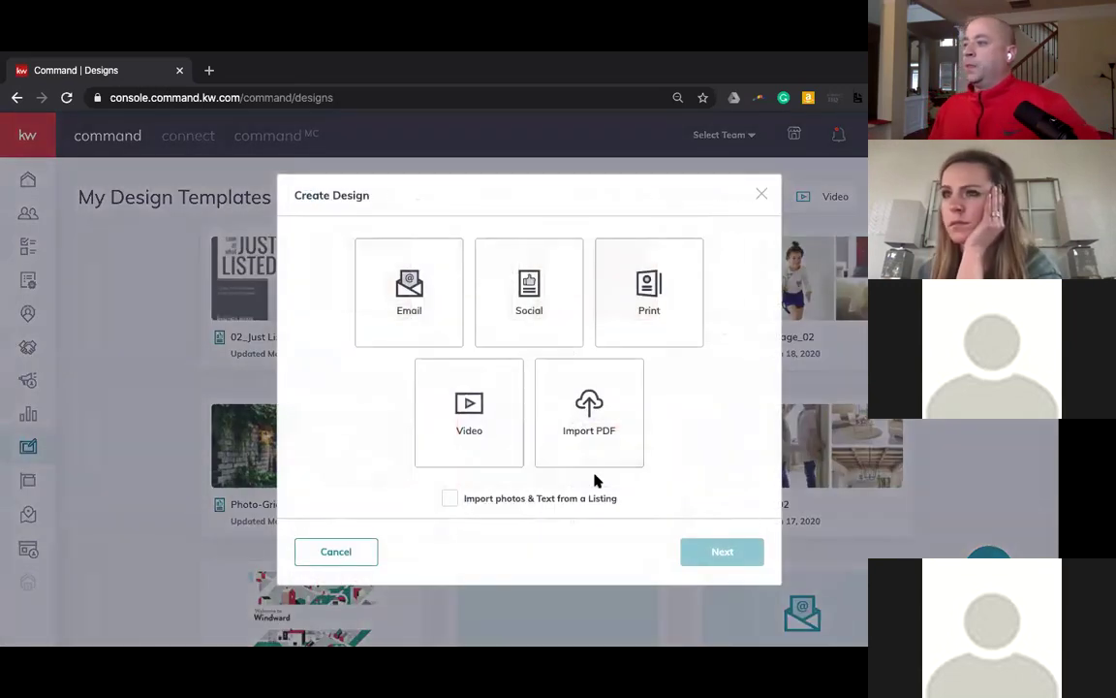
click(471, 425)
click(726, 556)
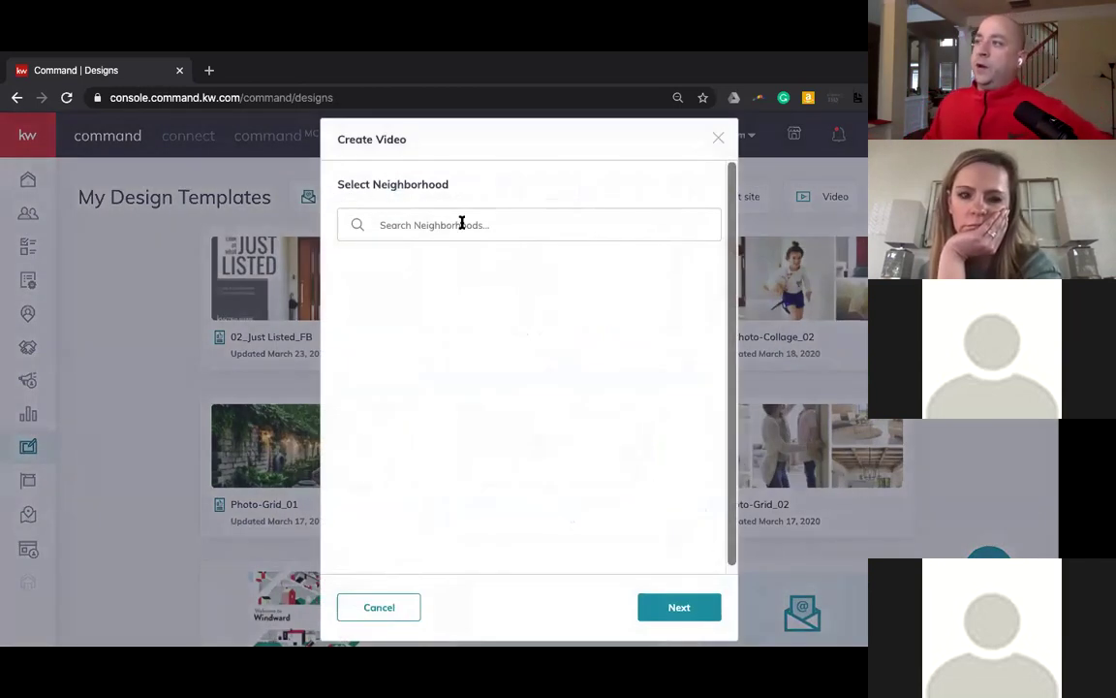
click(462, 224)
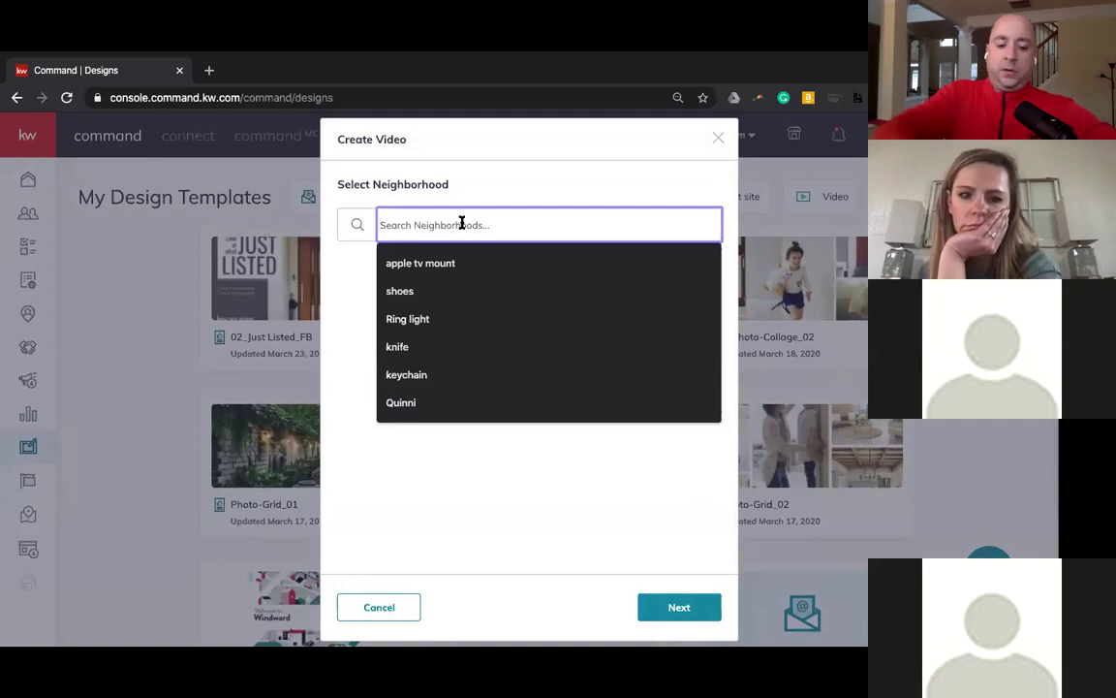
text(Nar)
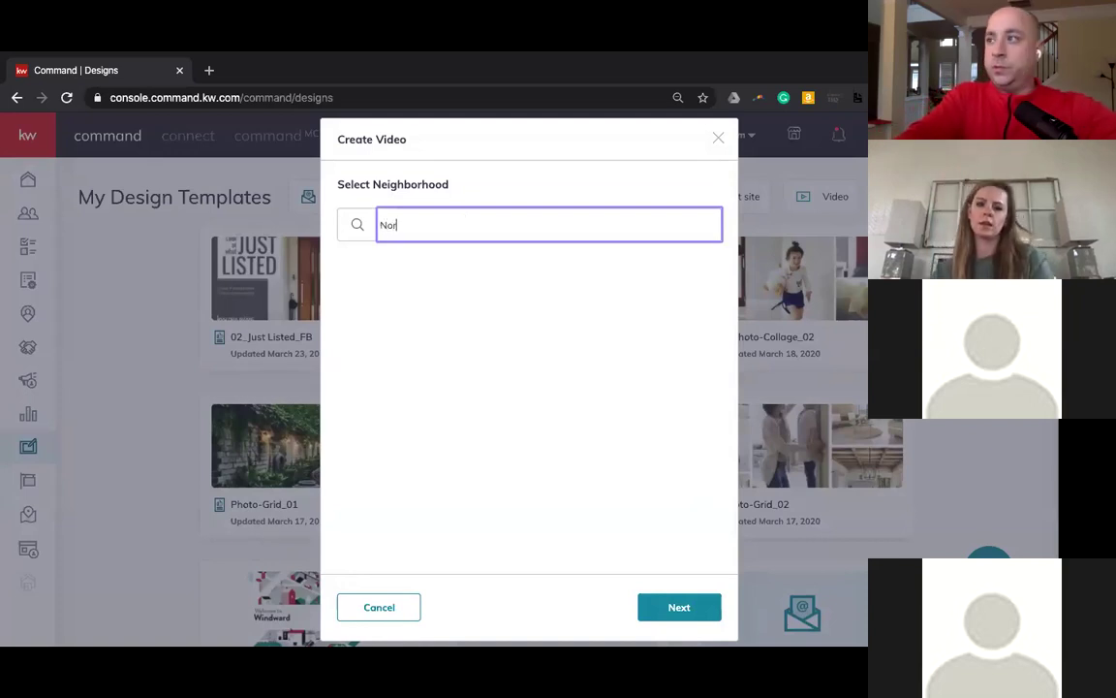
key(BackSpace)
key(BackSpace)
key(BackSpace)
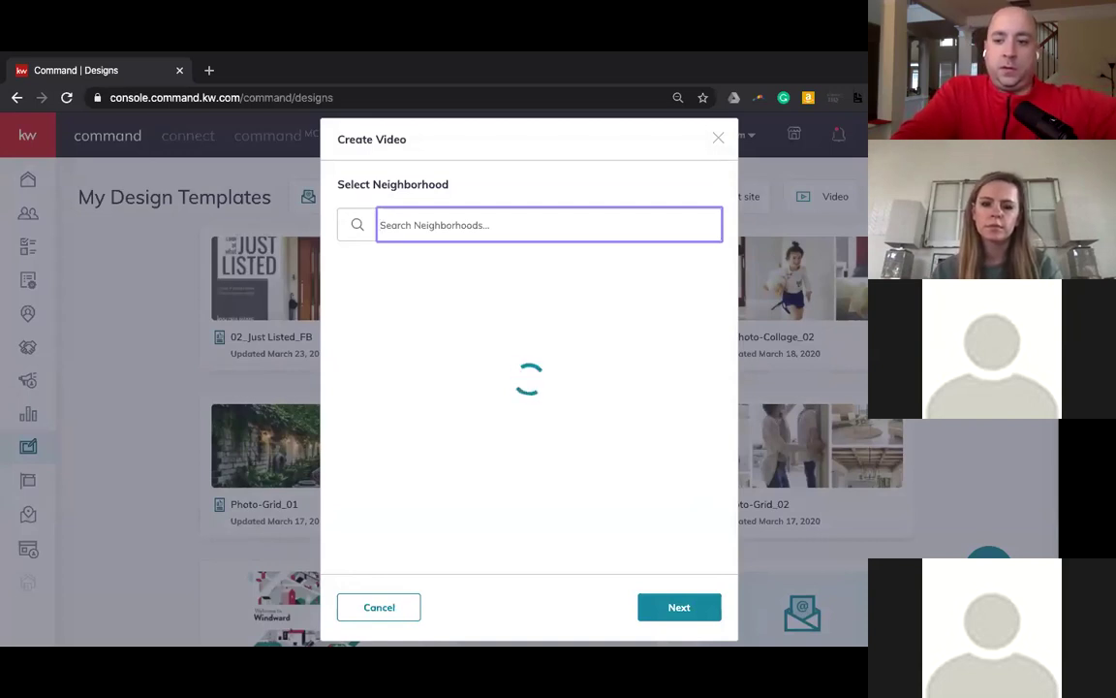
click(714, 140)
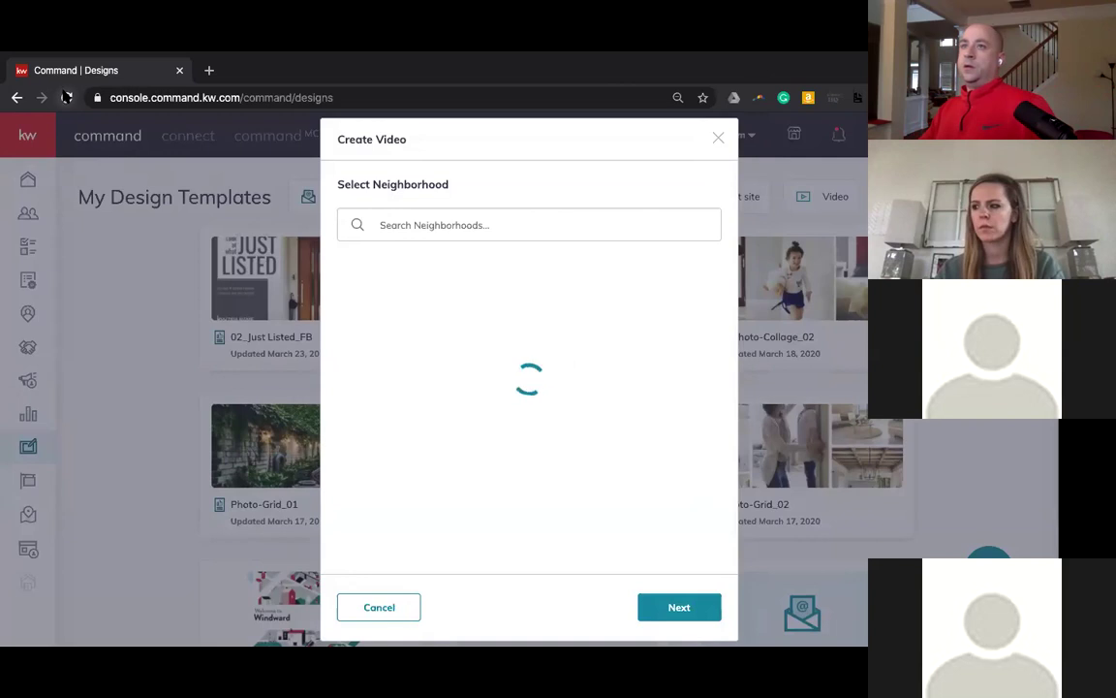
click(66, 97)
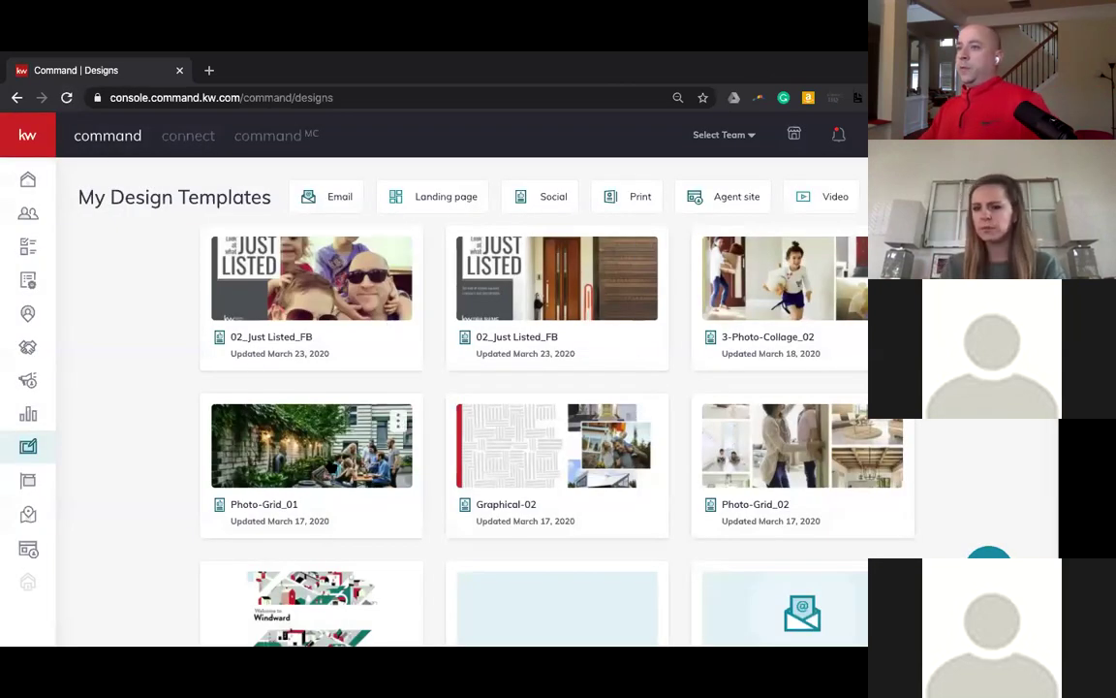
- Start a new Video design and search neighborhoods for 'Prov' (Providence)
click(989, 562)
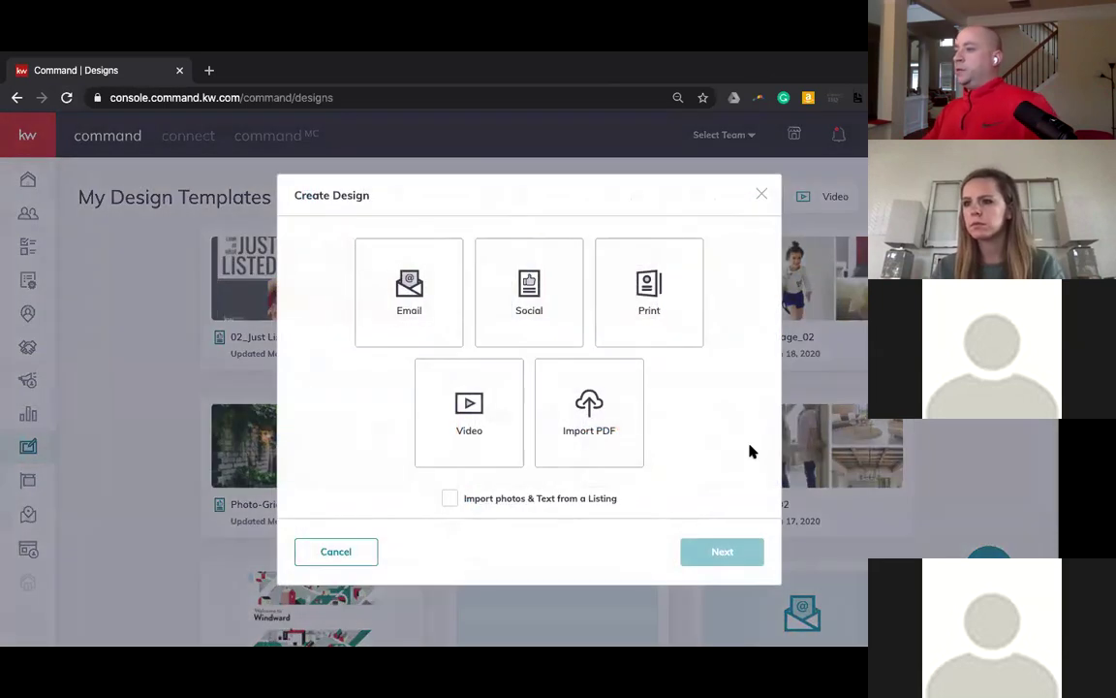
click(469, 411)
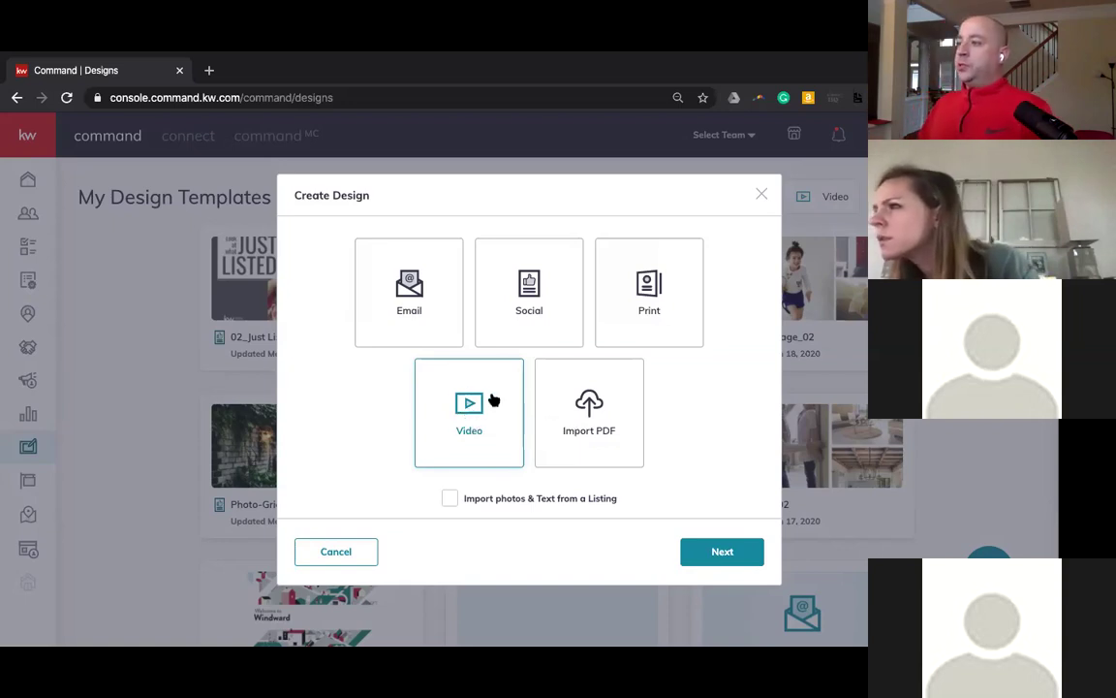
click(723, 551)
click(493, 221)
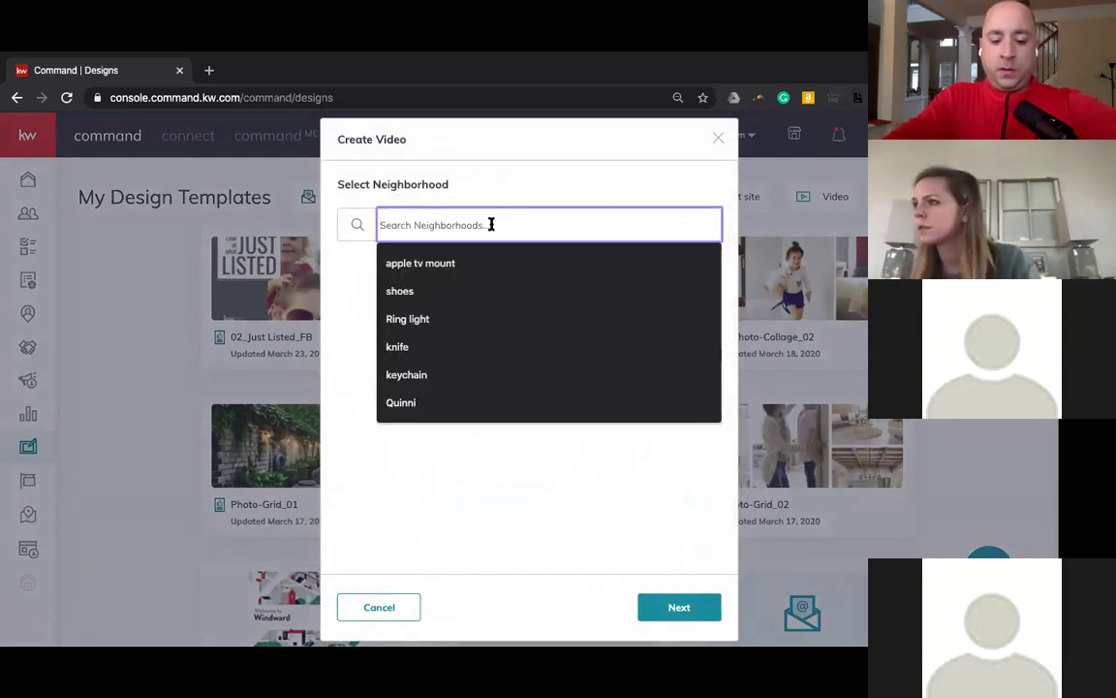
text(r)
key(BackSpace)
text(Providence Lake)
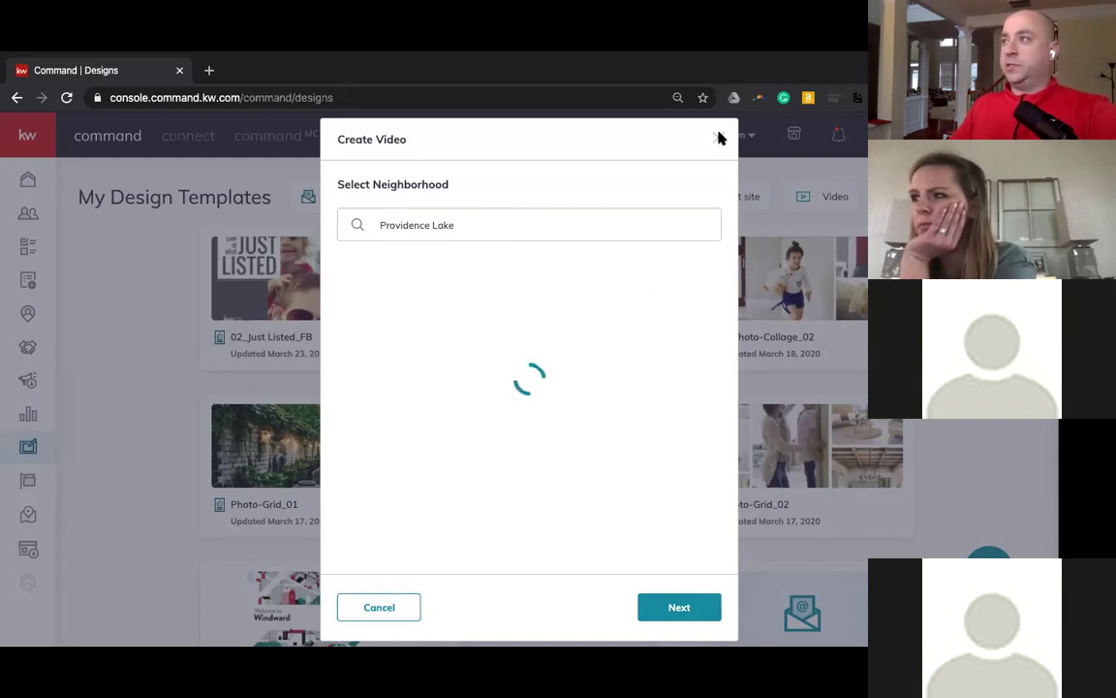
- Load more results for the Providence Lake neighborhood search
click(471, 228)
scroll(490, 376, down, 5)
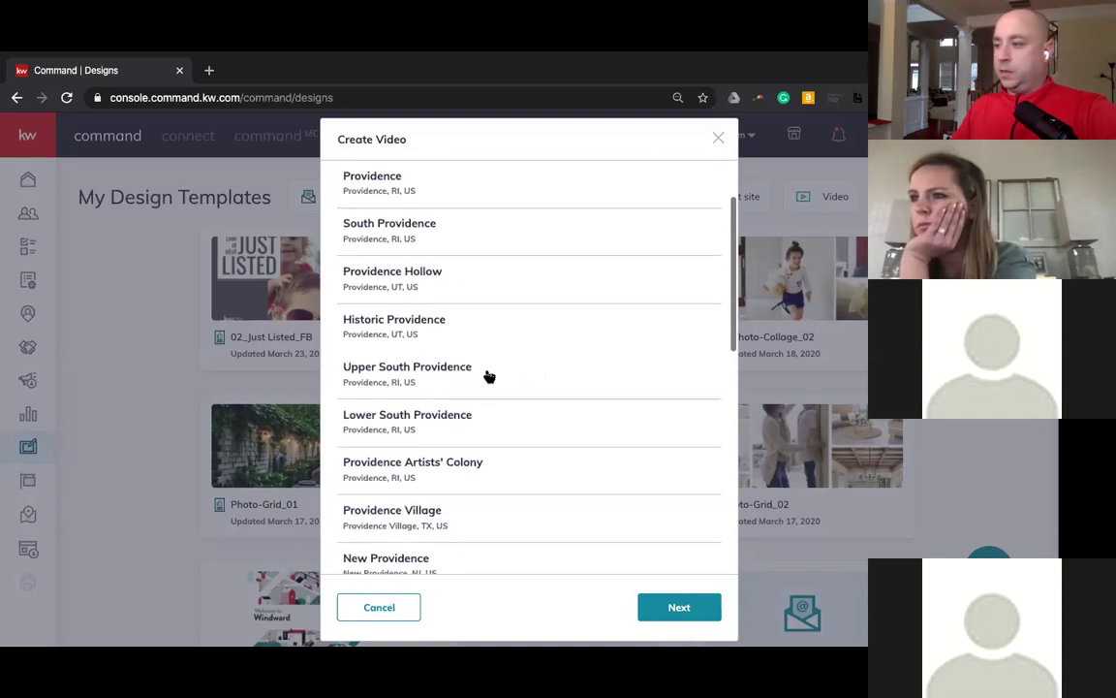
scroll(490, 376, down, 6)
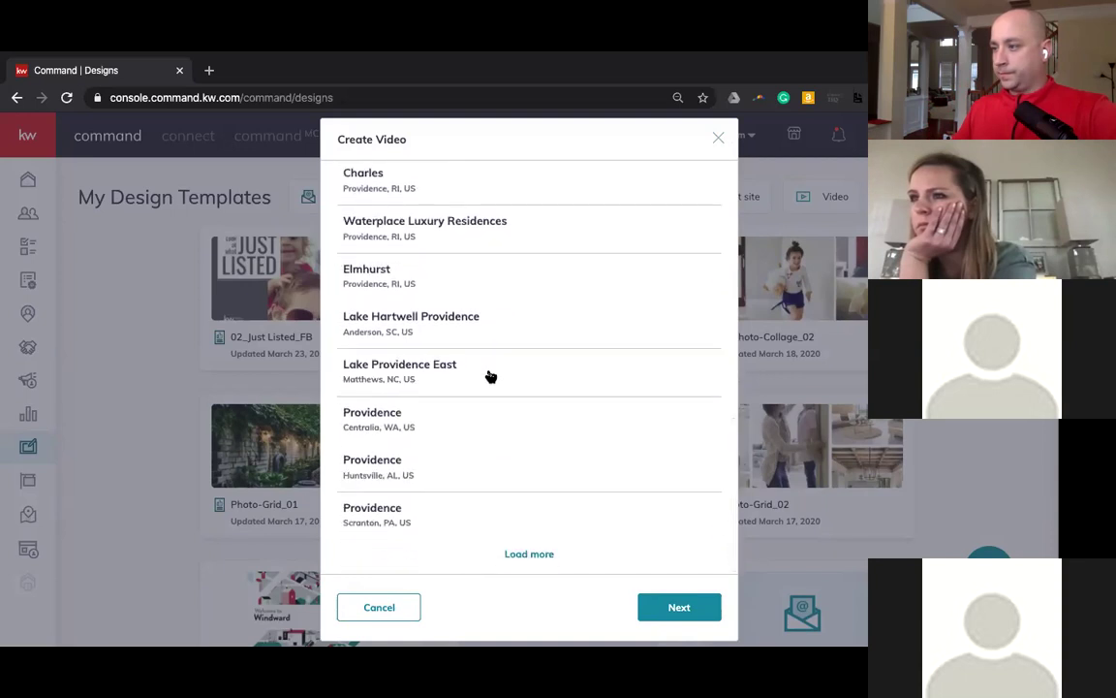
click(528, 554)
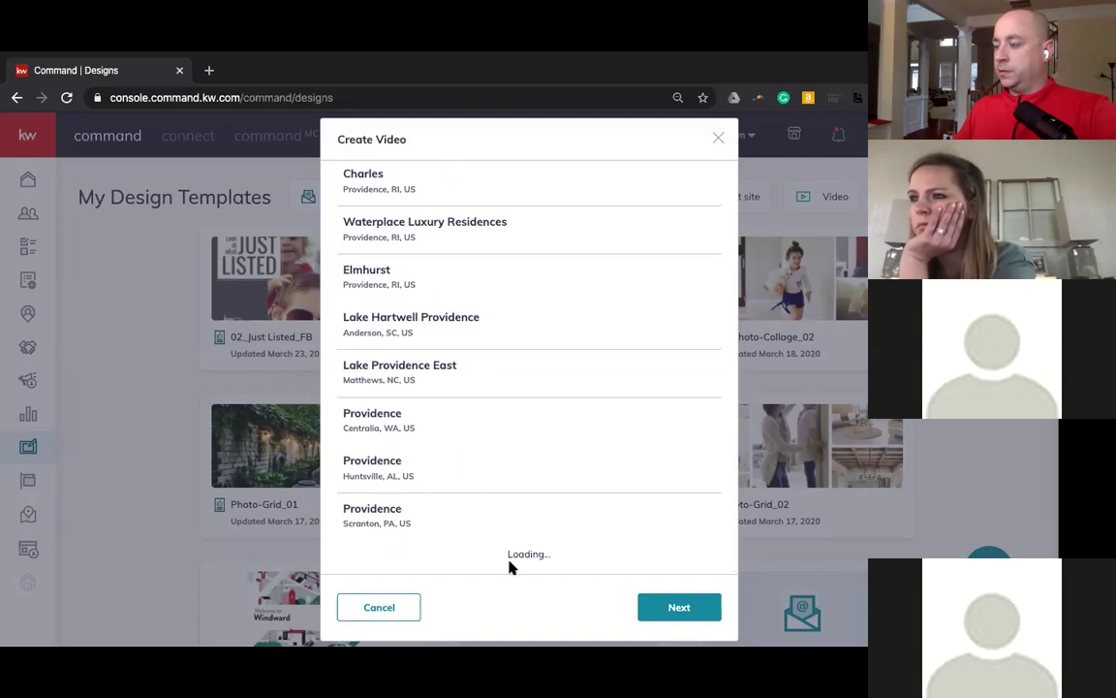
- Refine the search to 'Providence Lakes', review the extra results, then select the search text
click(456, 221)
text(s)
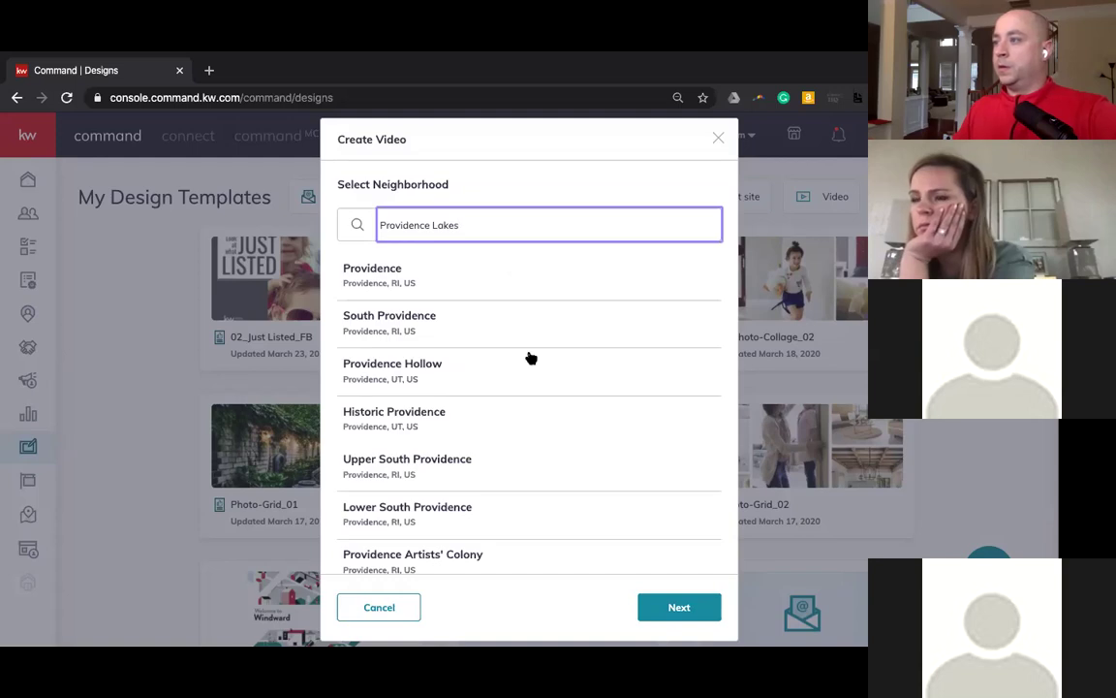
scroll(531, 362, down, 3)
scroll(531, 361, up, 2)
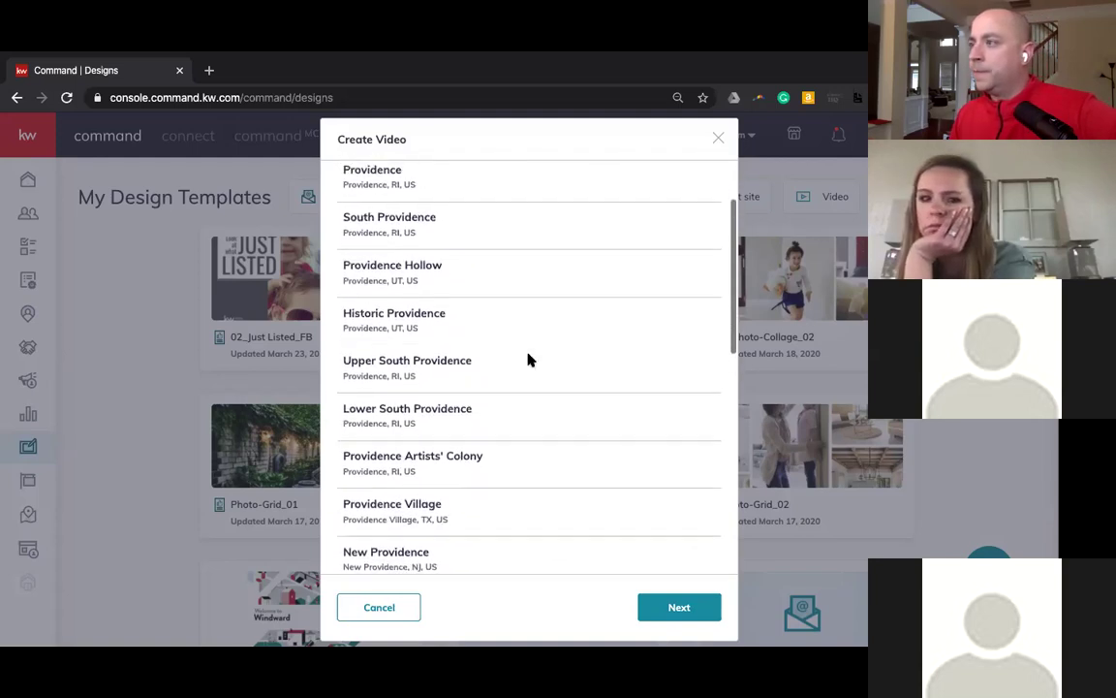
scroll(531, 362, down, 3)
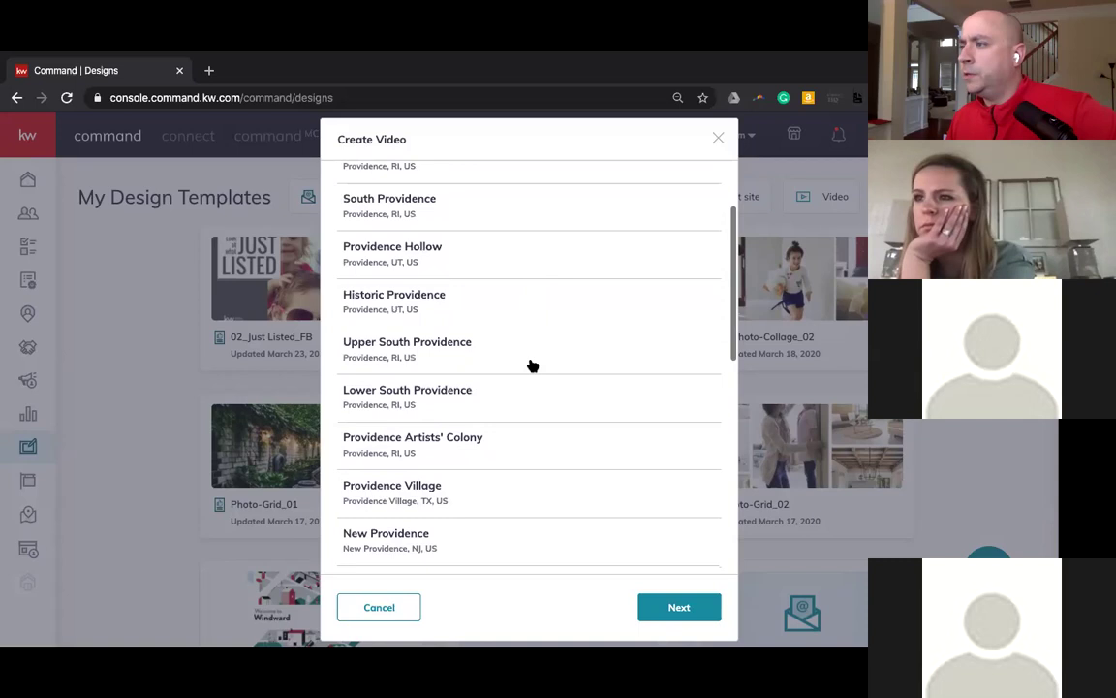
scroll(531, 365, down, 5)
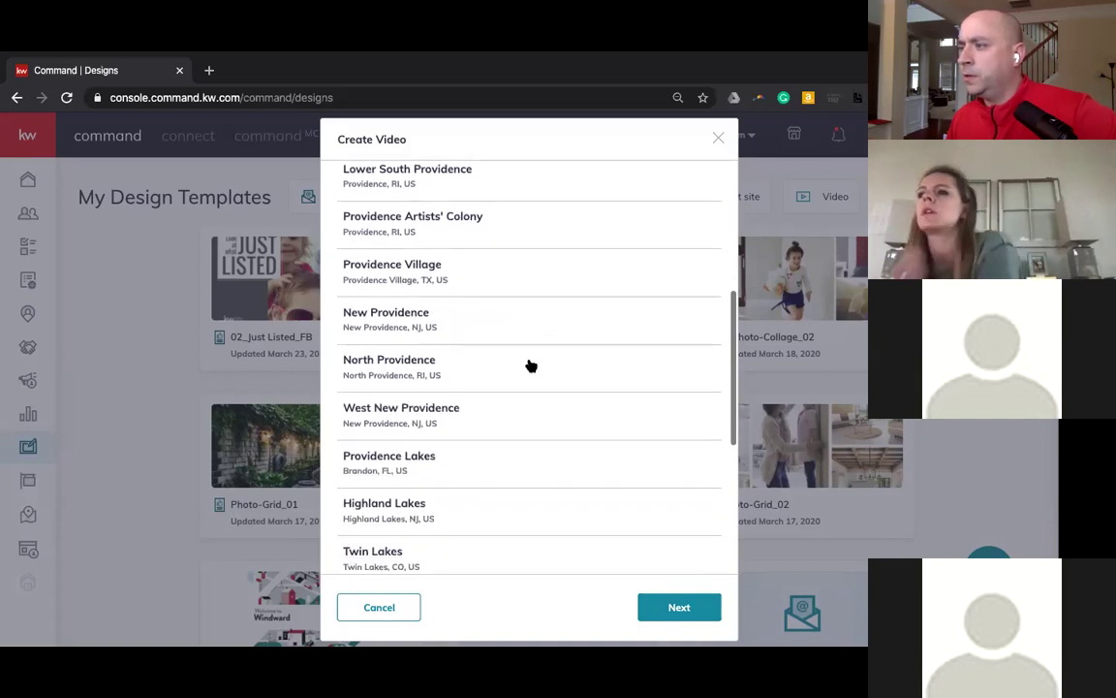
scroll(531, 365, down, 6)
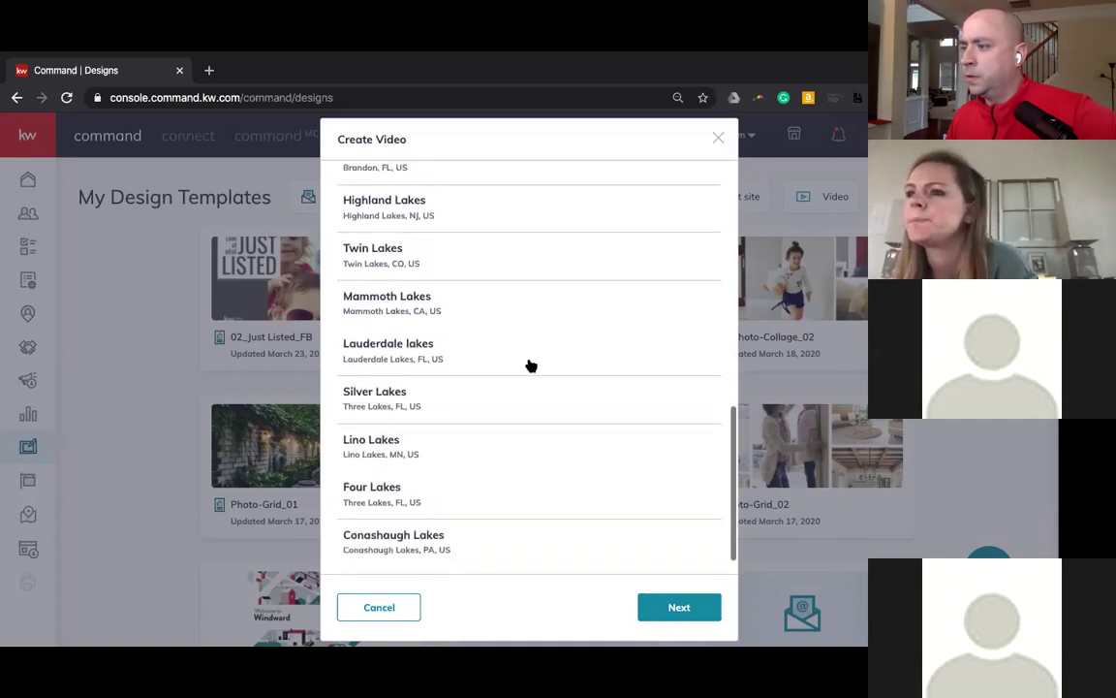
click(520, 556)
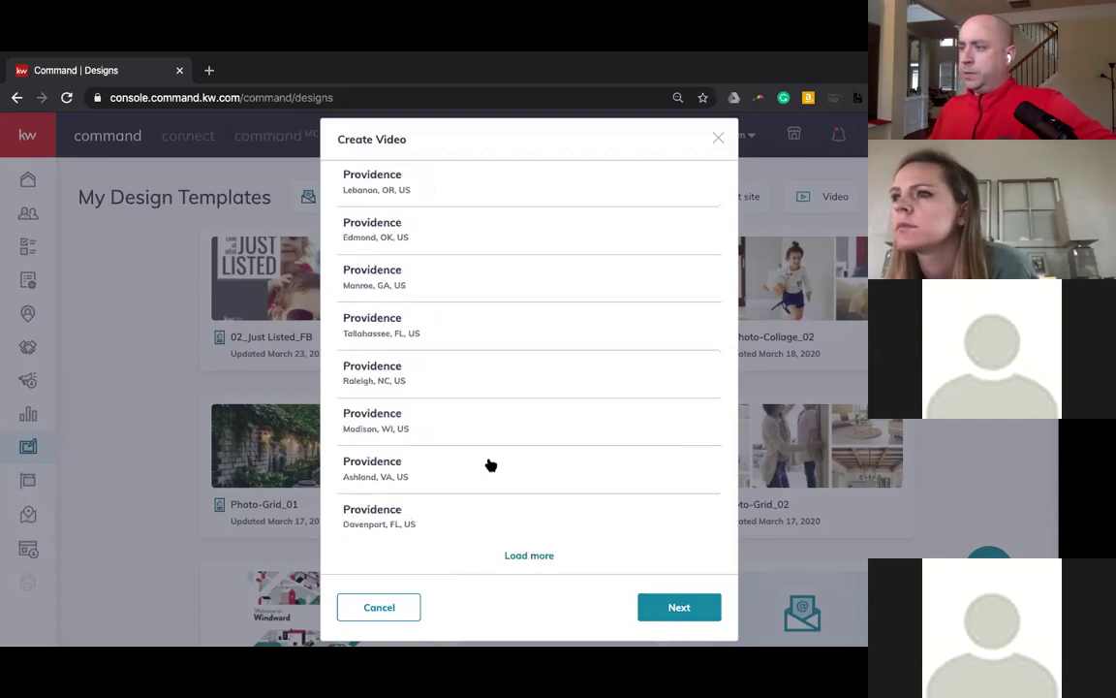
scroll(490, 465, up, 2)
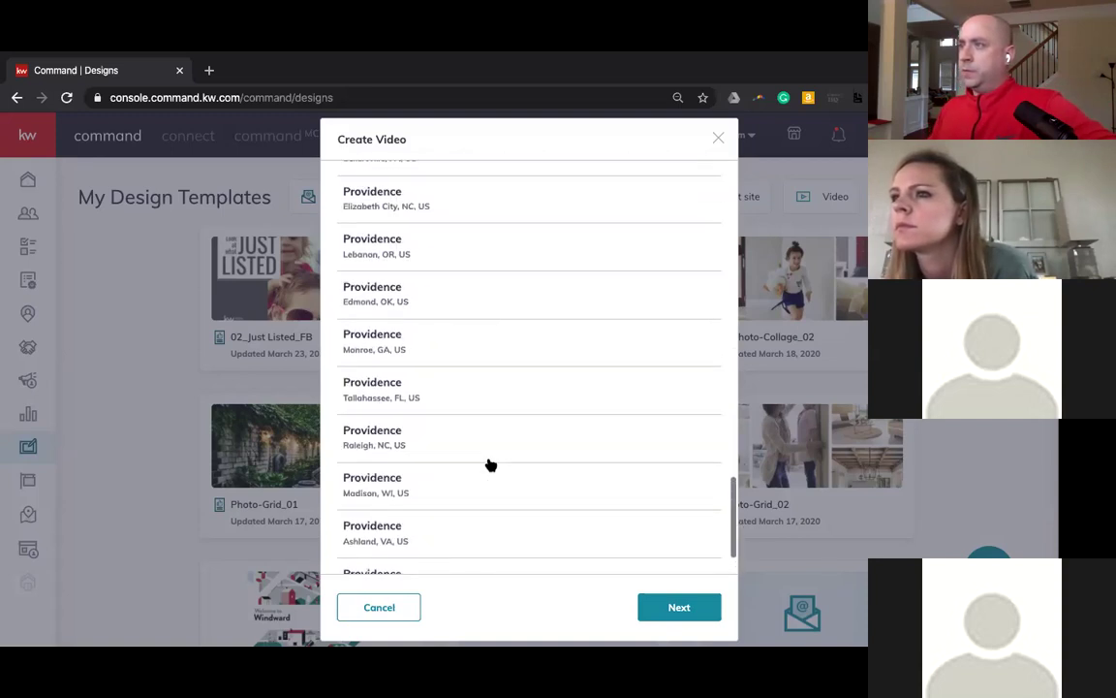
scroll(491, 465, up, 5)
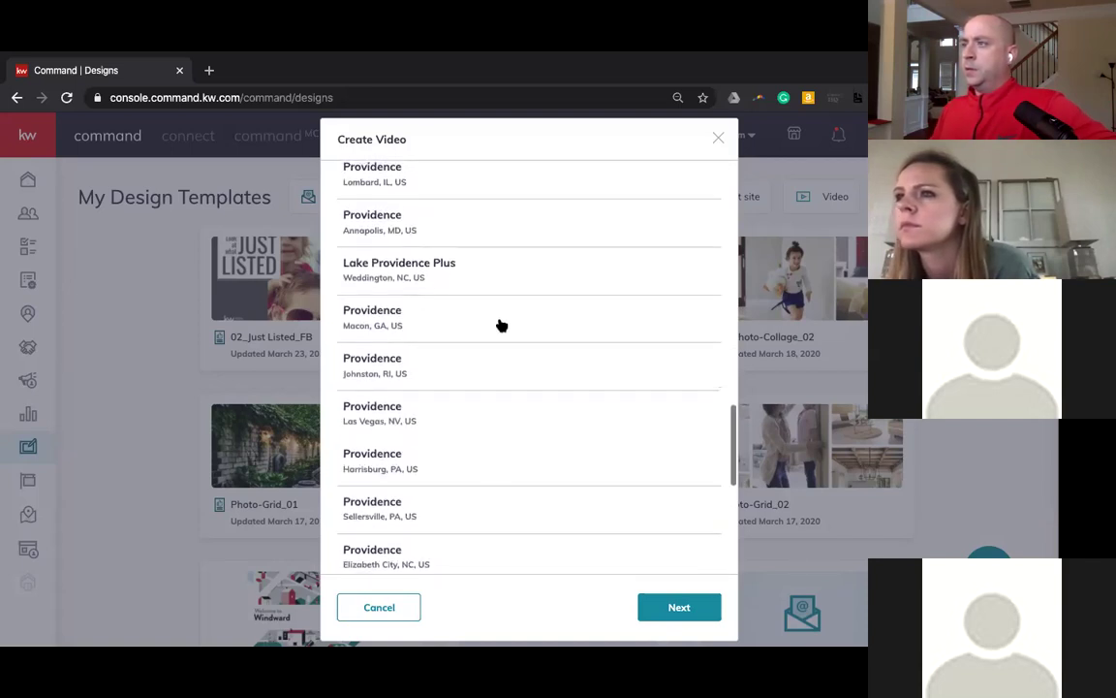
scroll(498, 323, up, 2)
scroll(501, 328, up, 5)
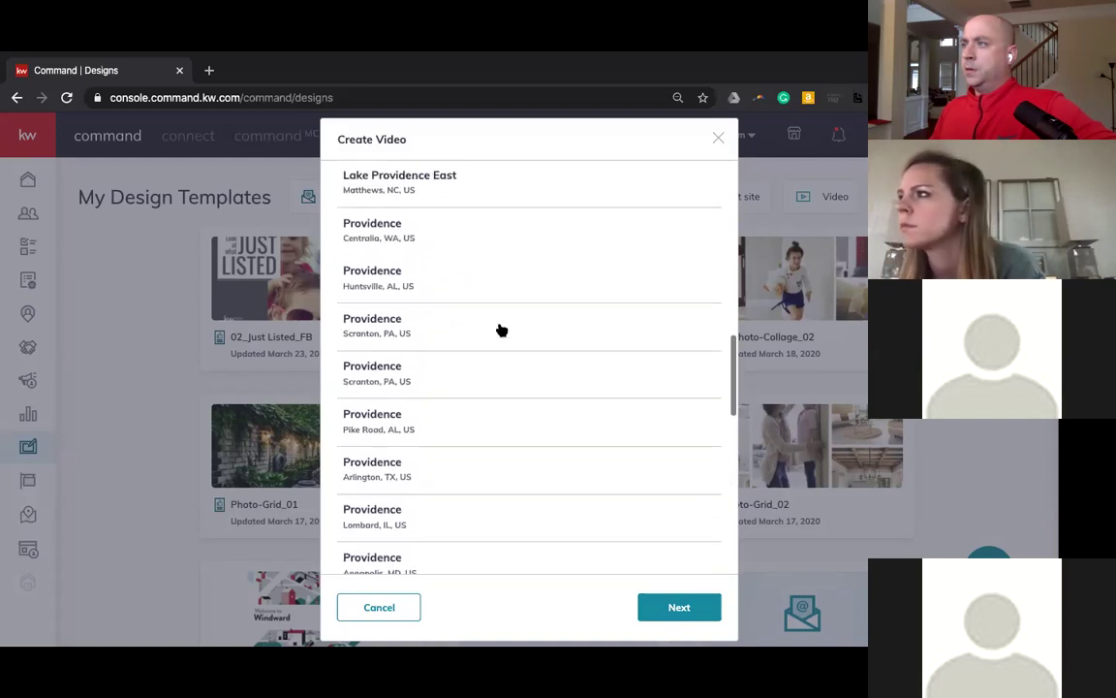
scroll(501, 329, up, 5)
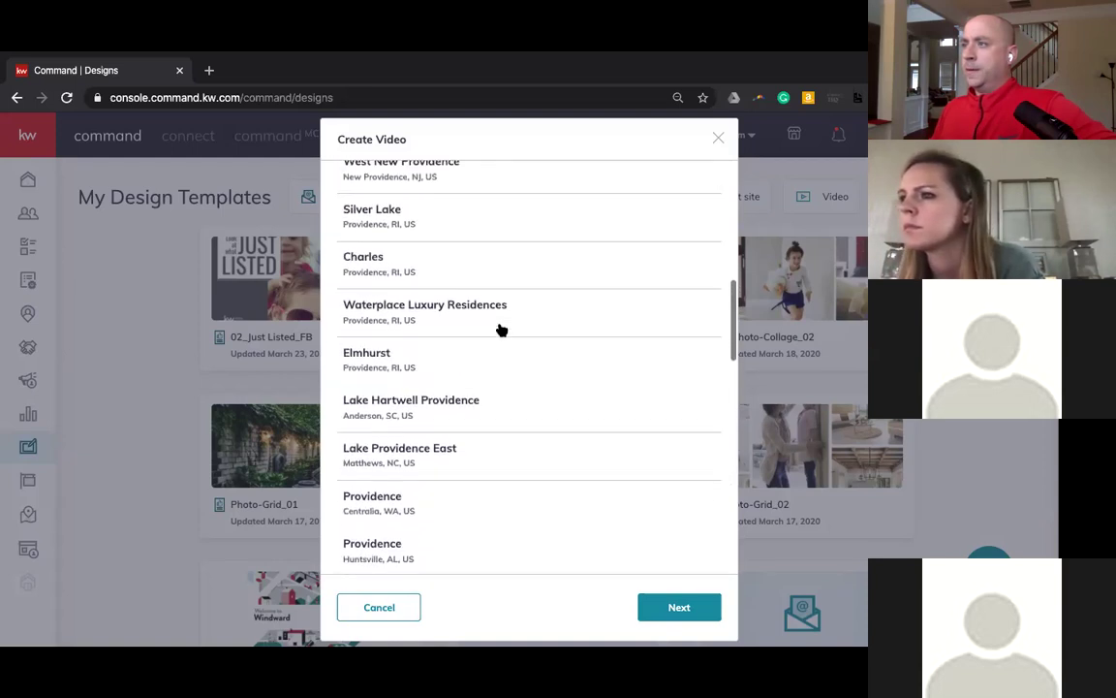
scroll(501, 330, up, 7)
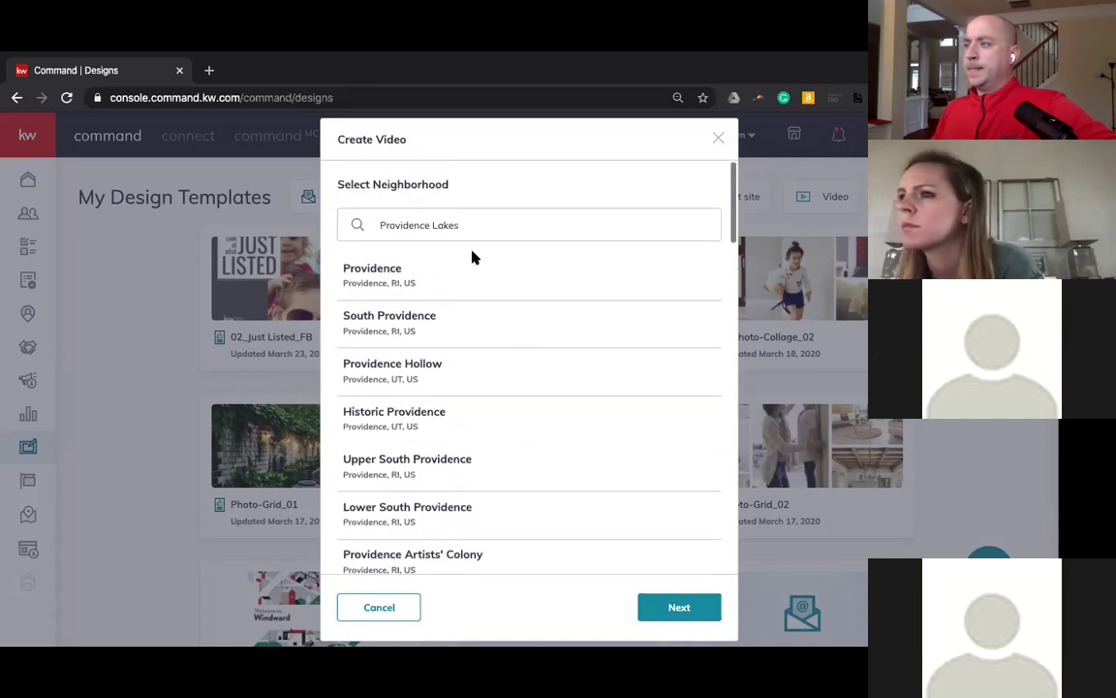
click(471, 223)
key(super+a)
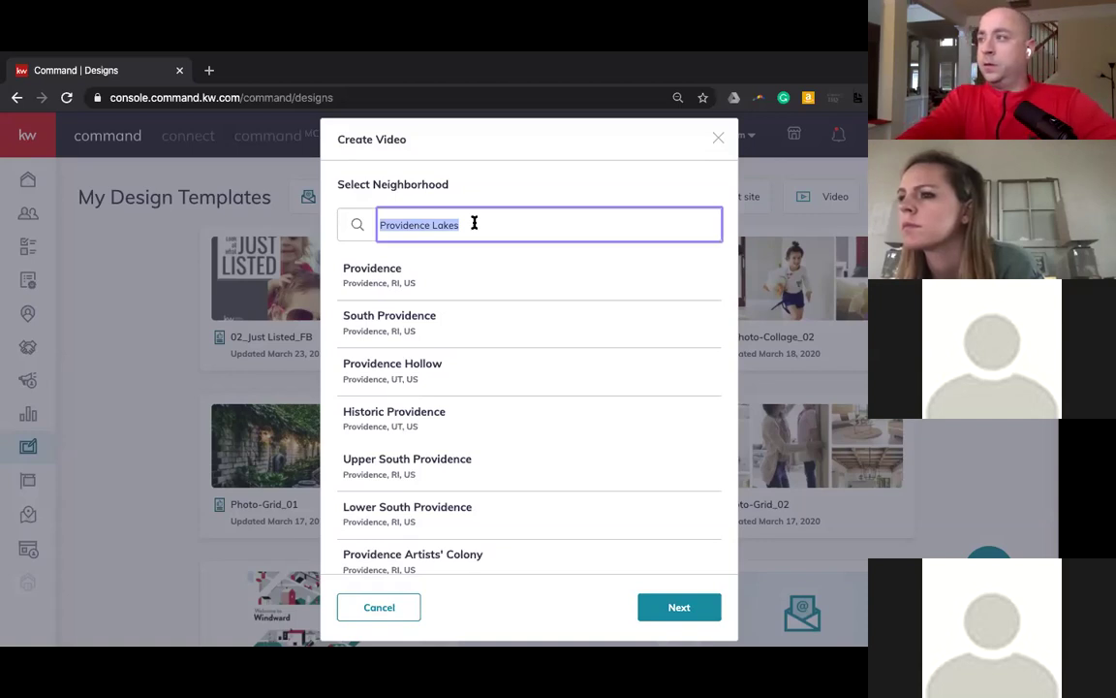
- Search 'Providence Plantation GA', find no exact match, and cancel the Create Video dialog
key(Right)
key(BackSpace)
key(BackSpace)
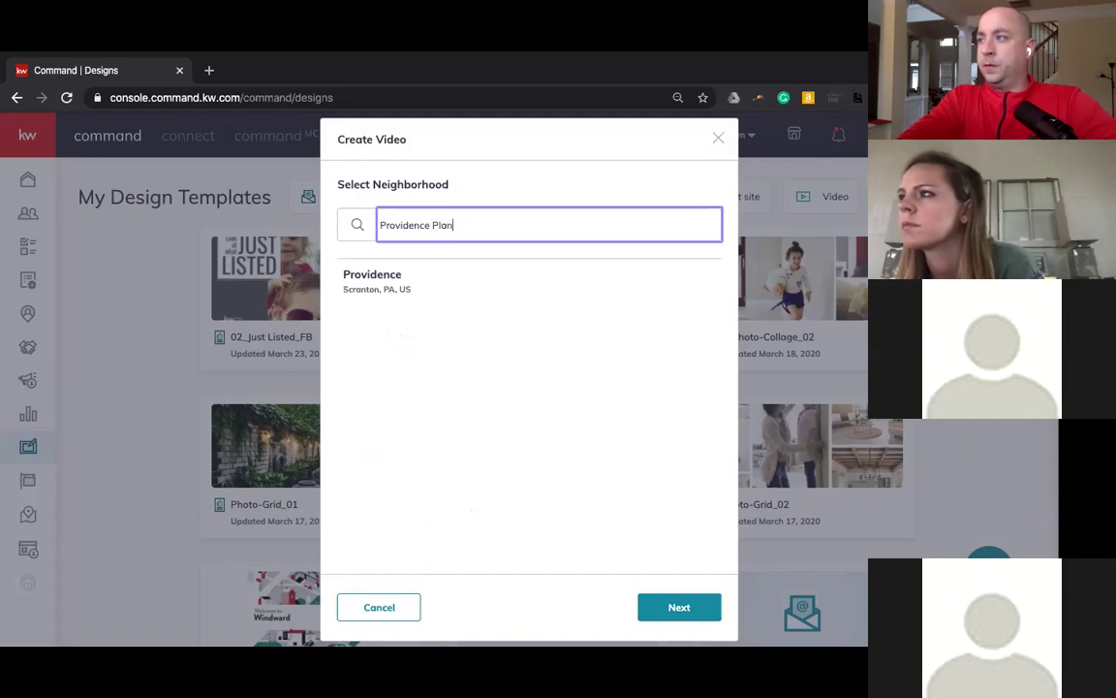
text(tion)
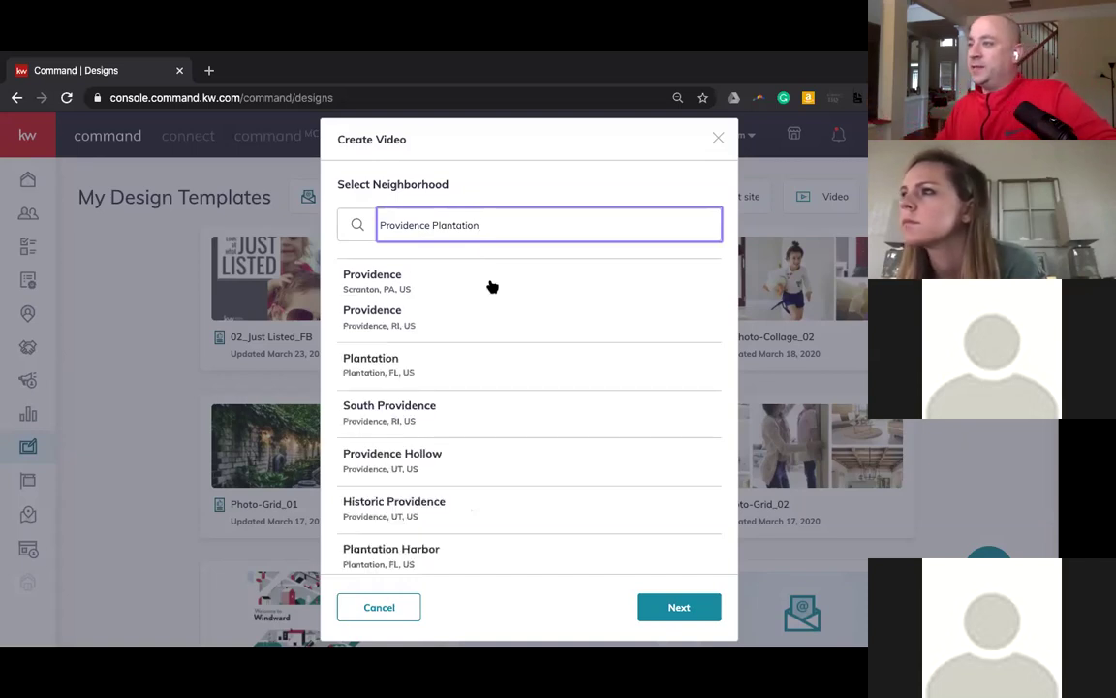
scroll(497, 372, down, 5)
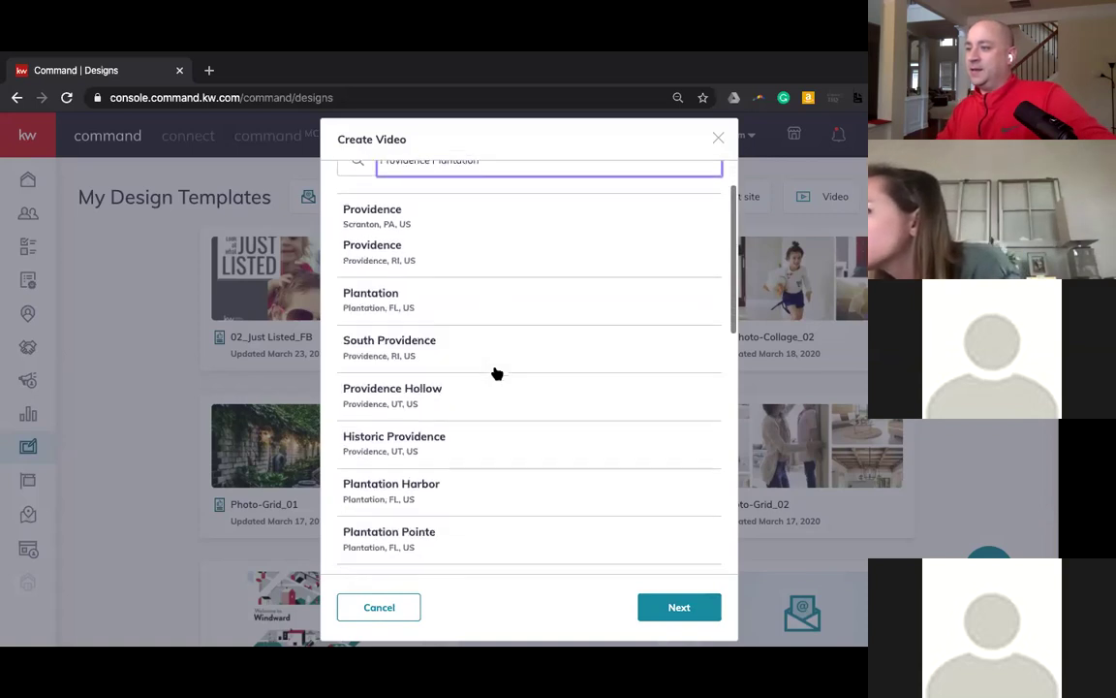
scroll(498, 376, down, 3)
scroll(498, 376, up, 5)
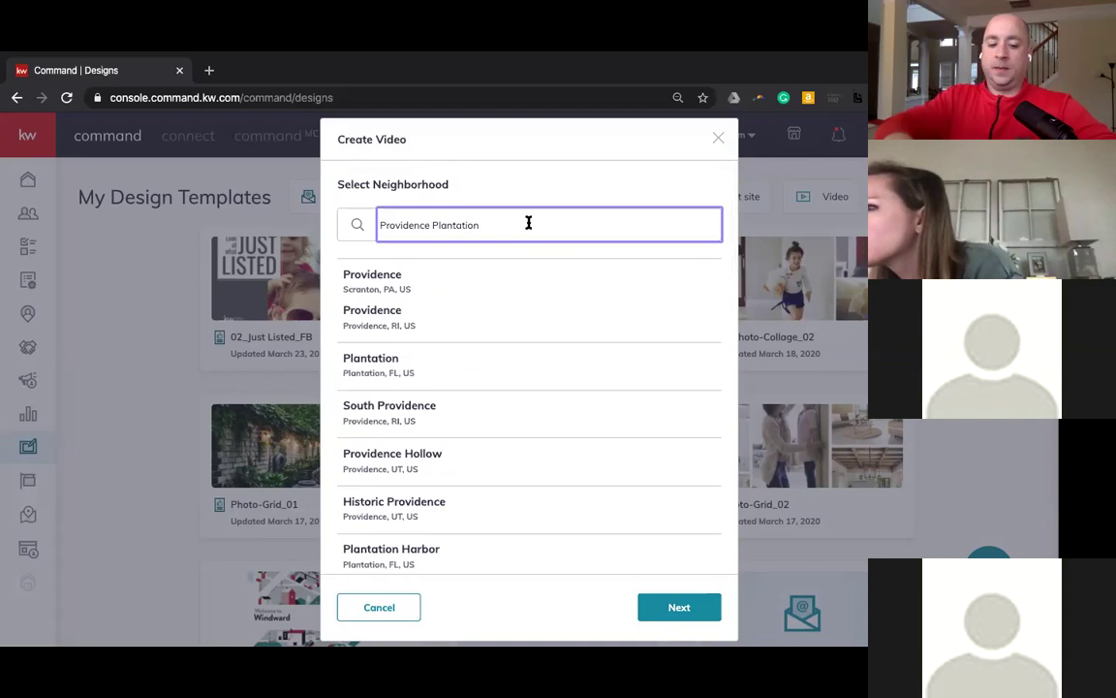
text(GA)
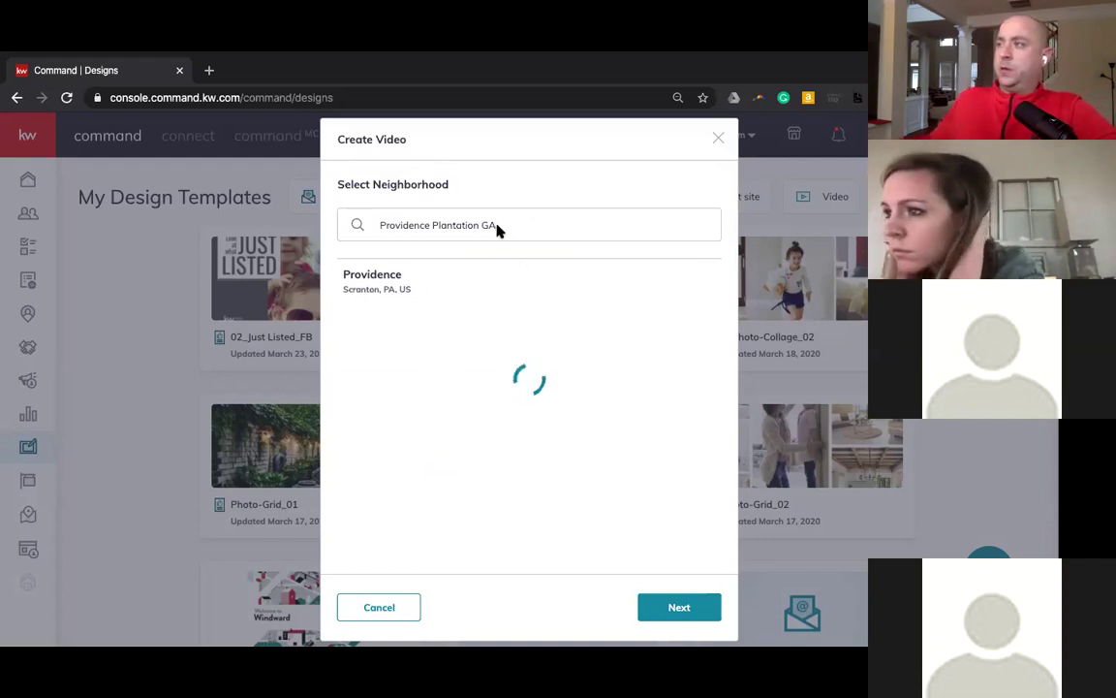
click(378, 609)
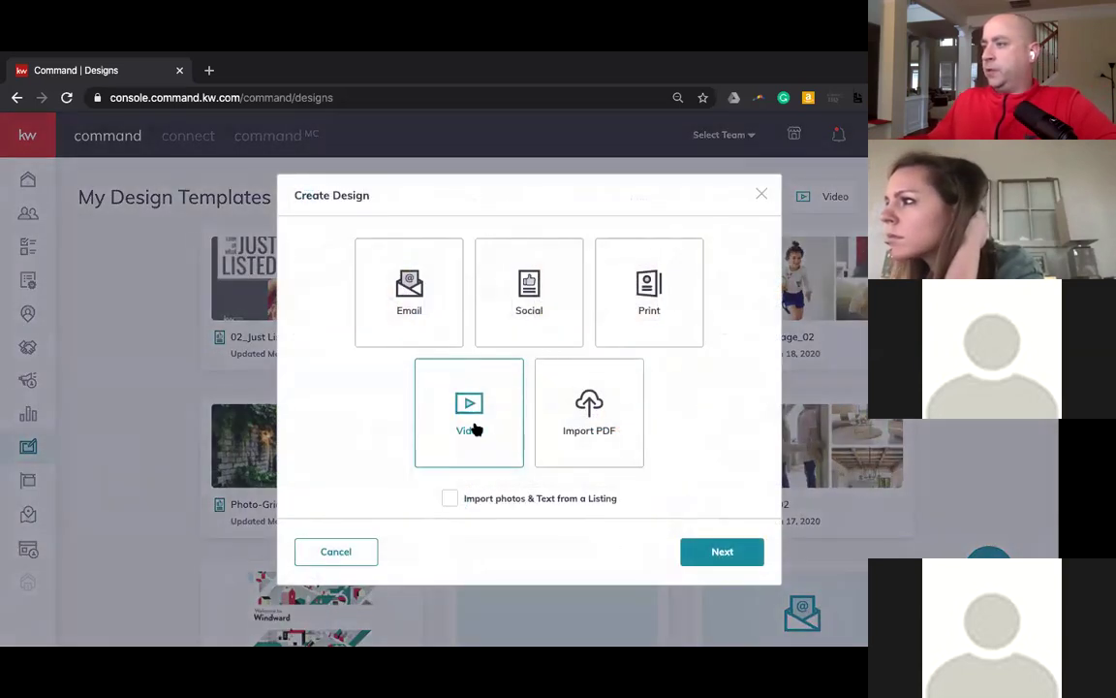
- Start a Video design using the Northern Oaks, Cumming, GA neighborhood
click(741, 550)
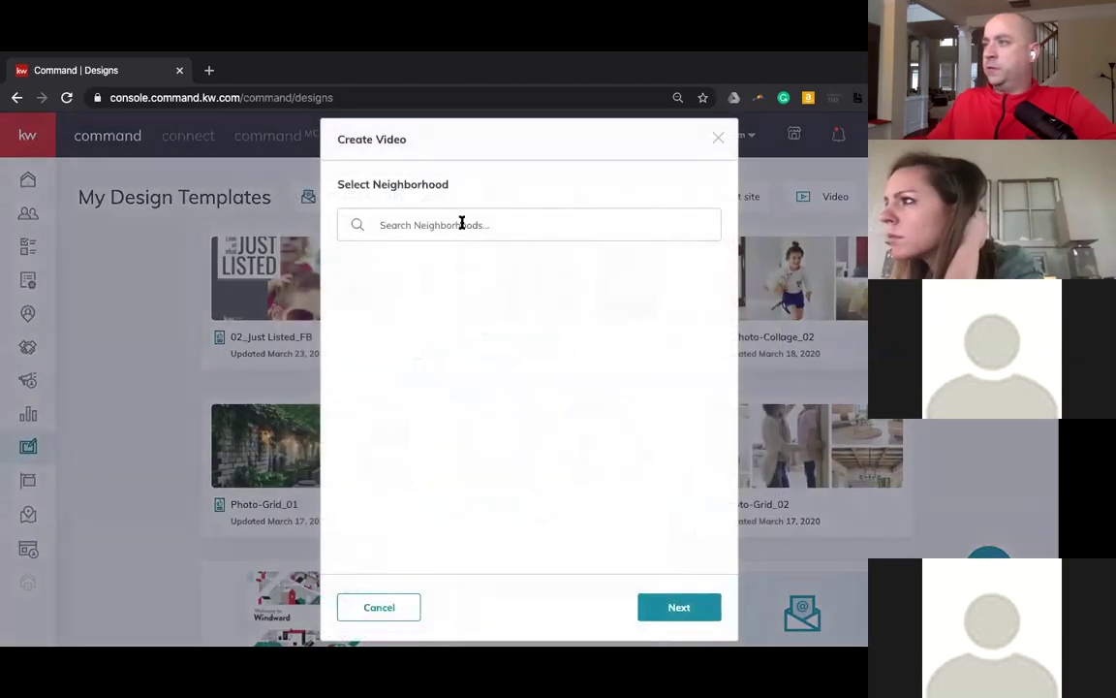
click(462, 224)
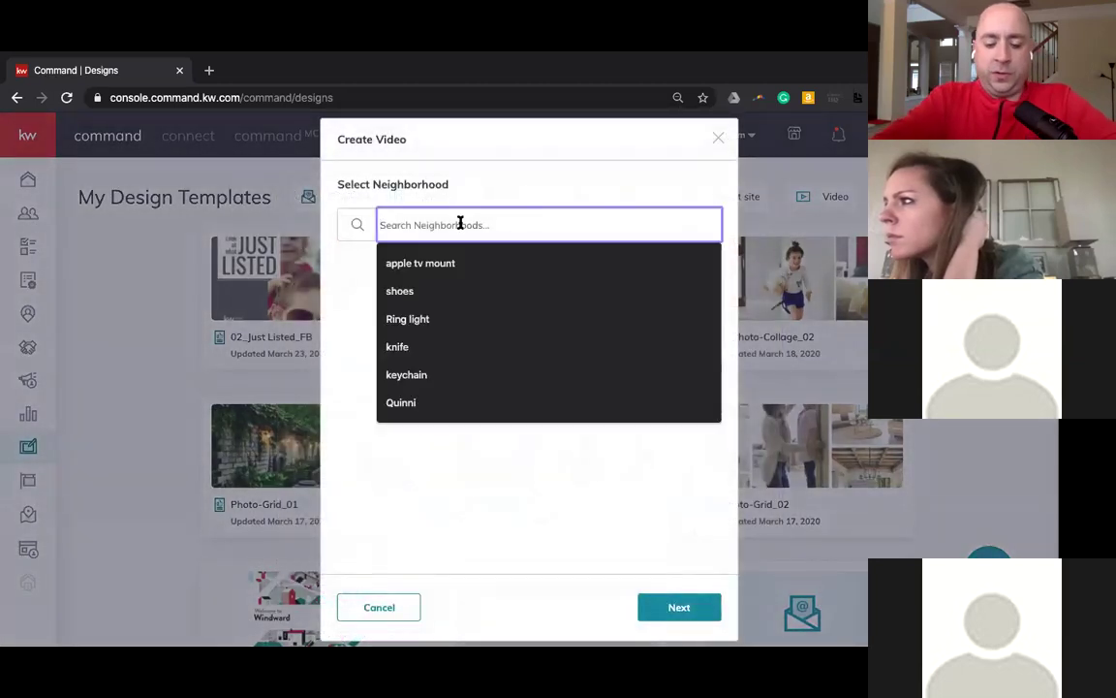
text(Northern Oaks)
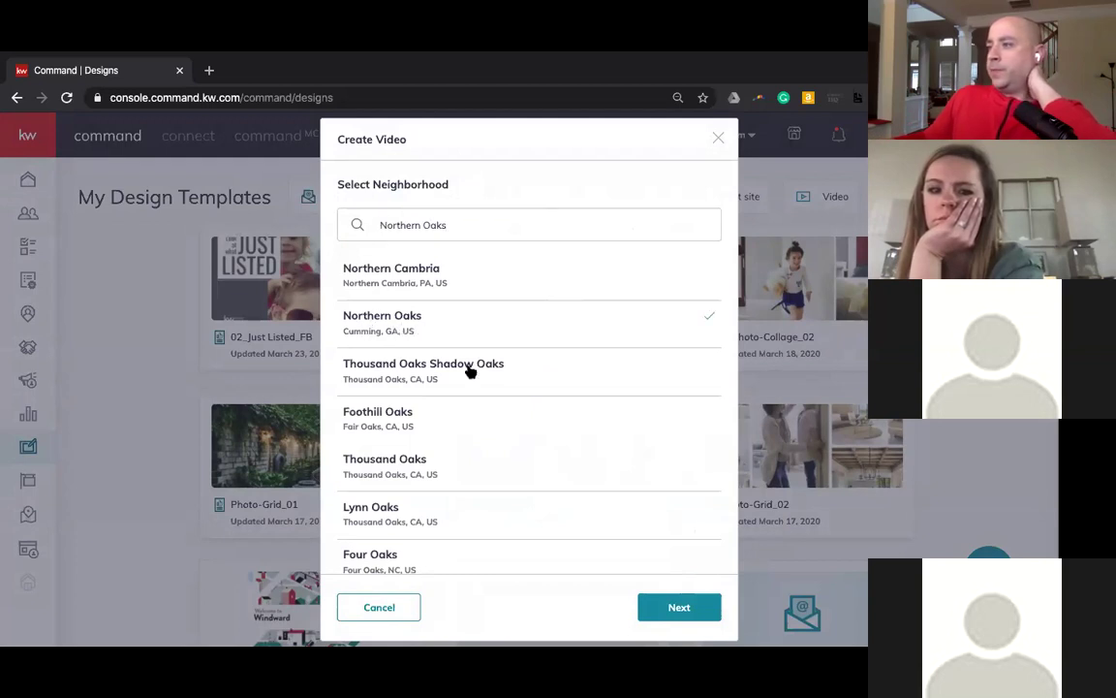
click(695, 597)
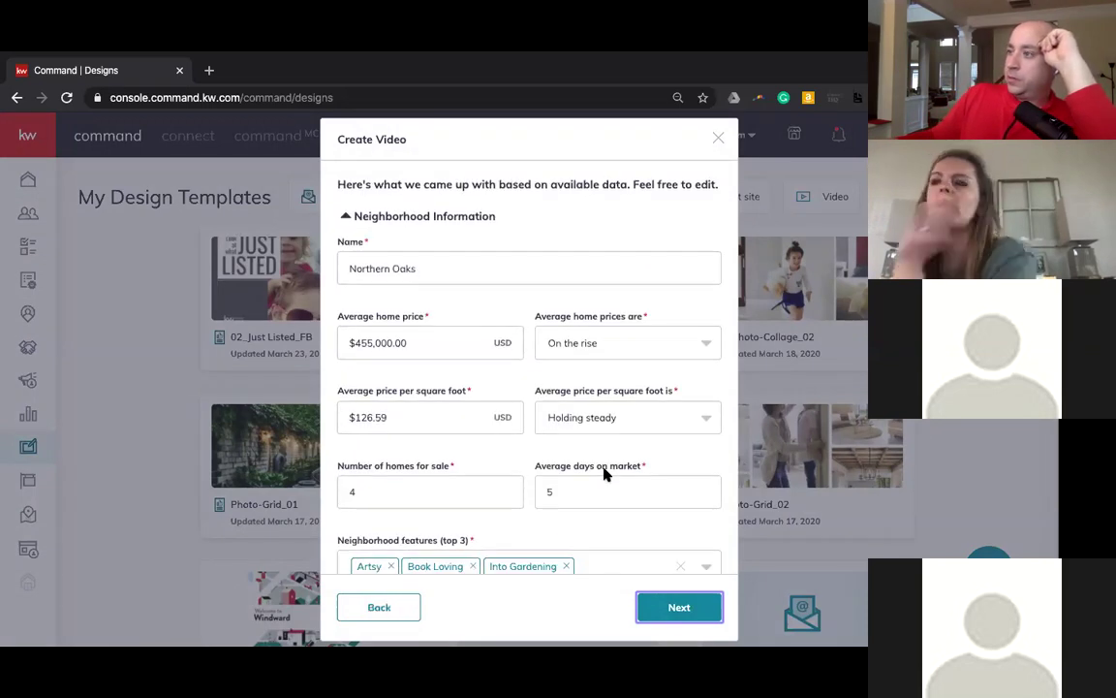
- Rename the neighborhood Providence Lakes with a $650,000 average price, trend Holding steady
click(381, 267)
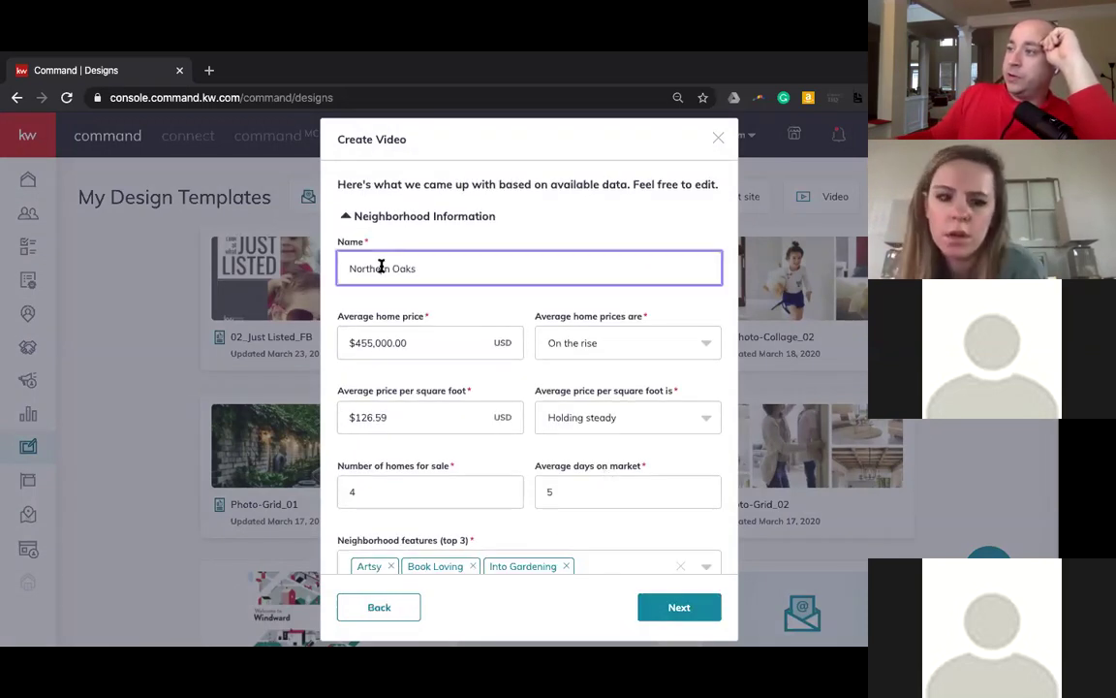
triple_click(381, 267)
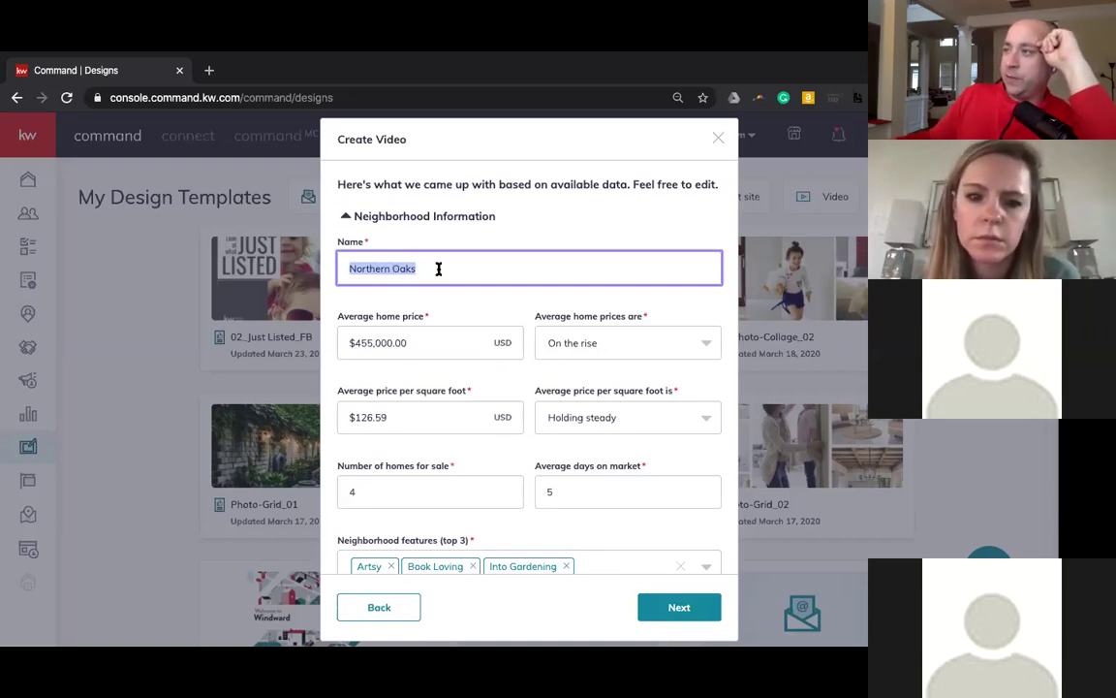
text(Providence)
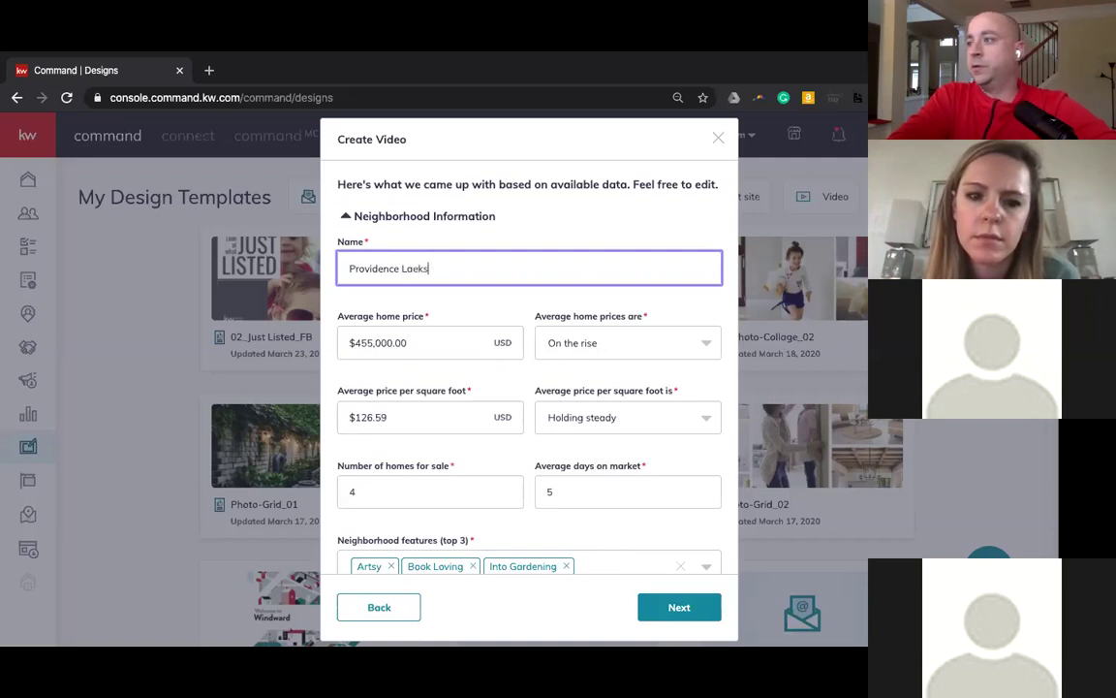
key(BackSpace)
key(BackSpace)
text(s)
double_click(399, 344)
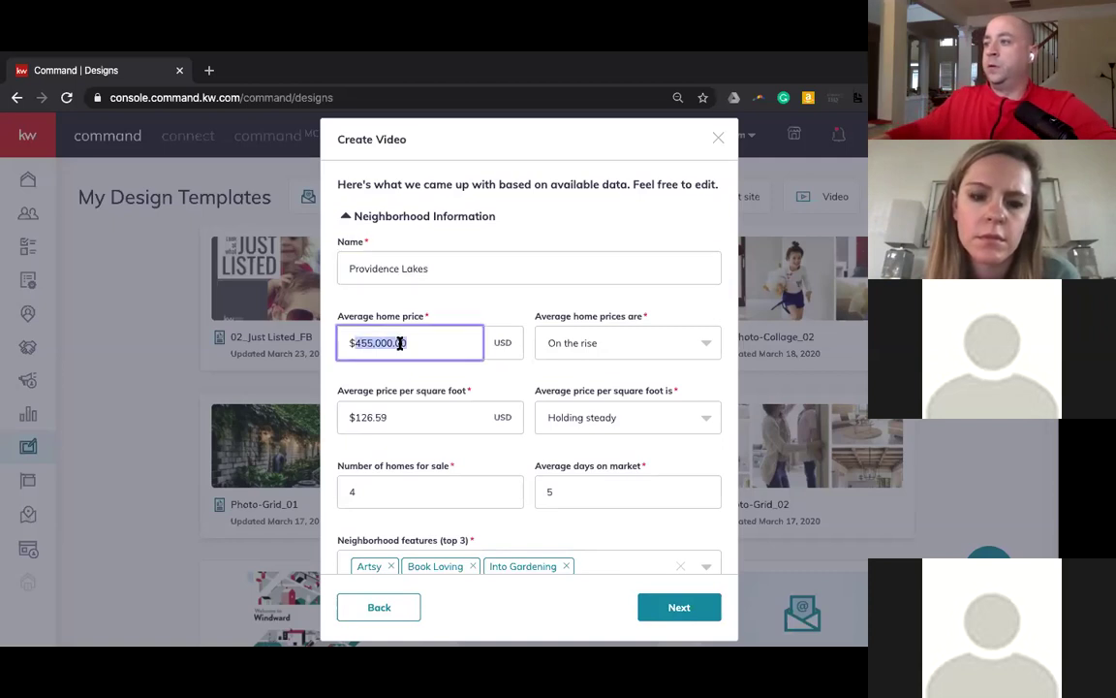
text(650)
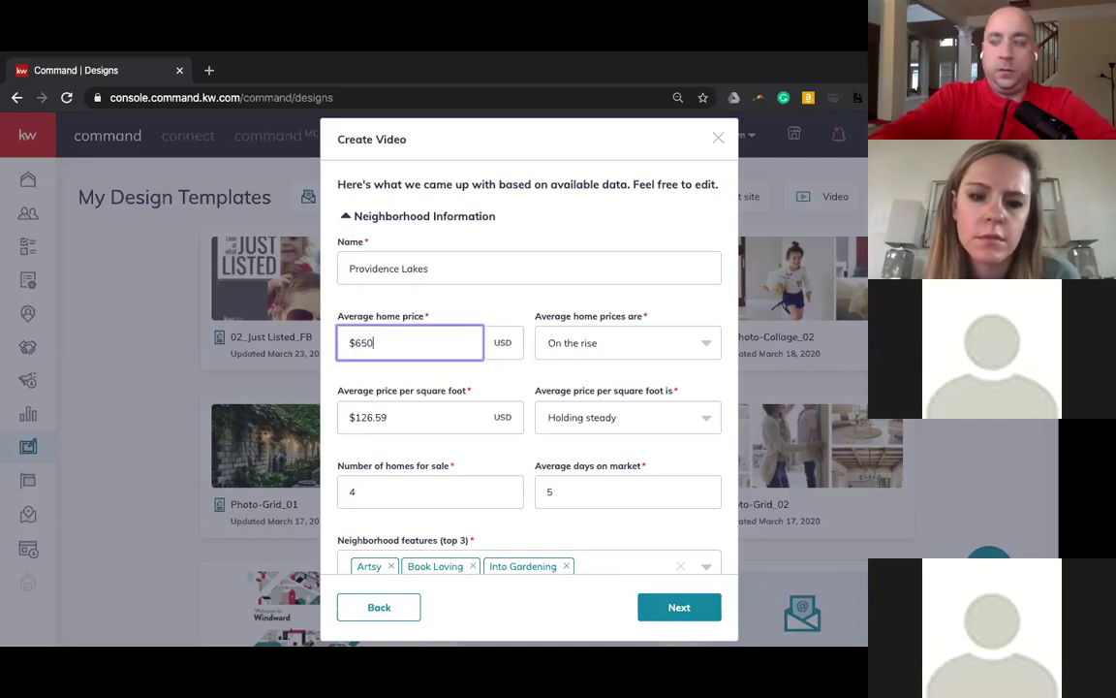
text(,000)
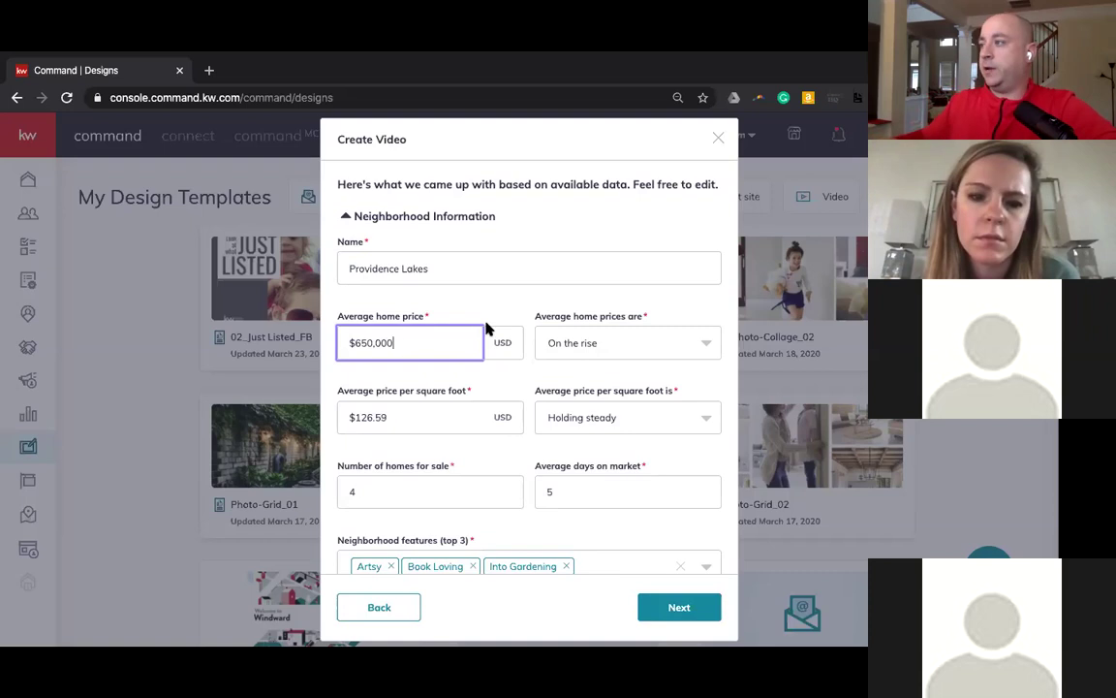
click(634, 344)
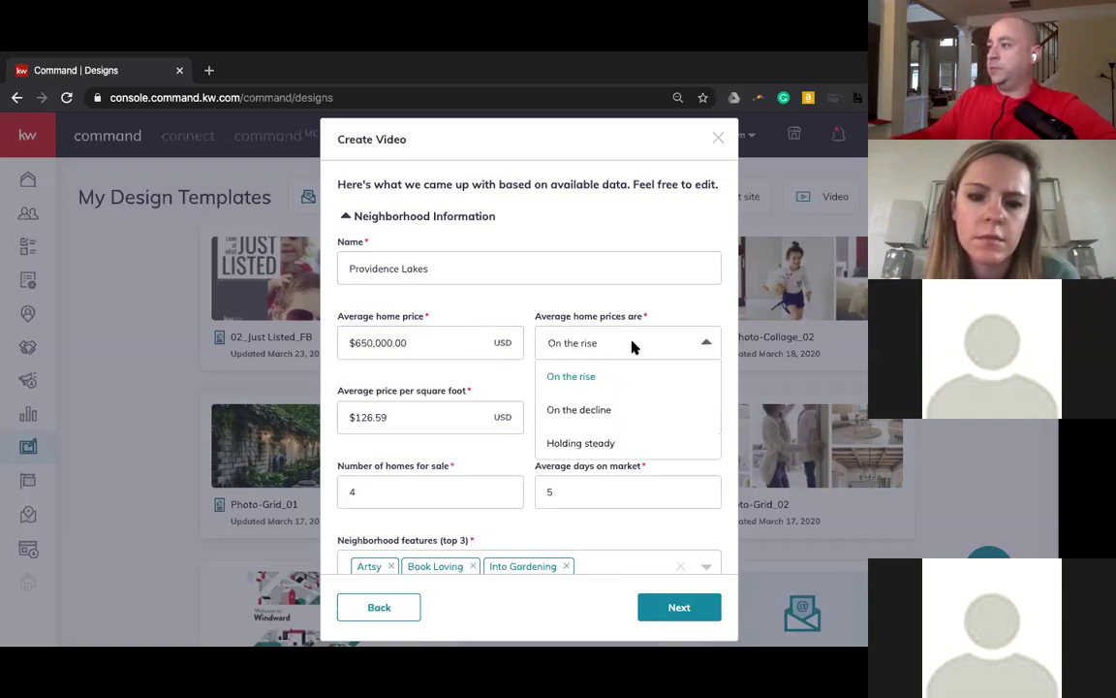
click(588, 444)
- Set $200 per square foot Holding steady, 3 homes for sale, and 51 days on market
click(442, 424)
double_click(442, 425)
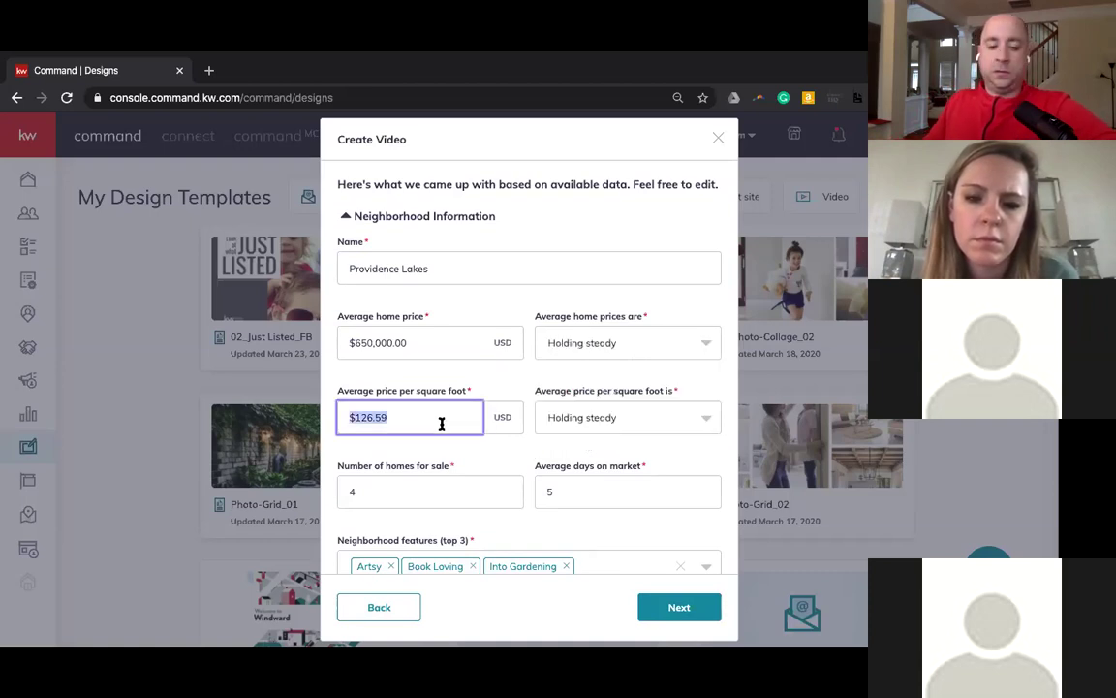
text($200)
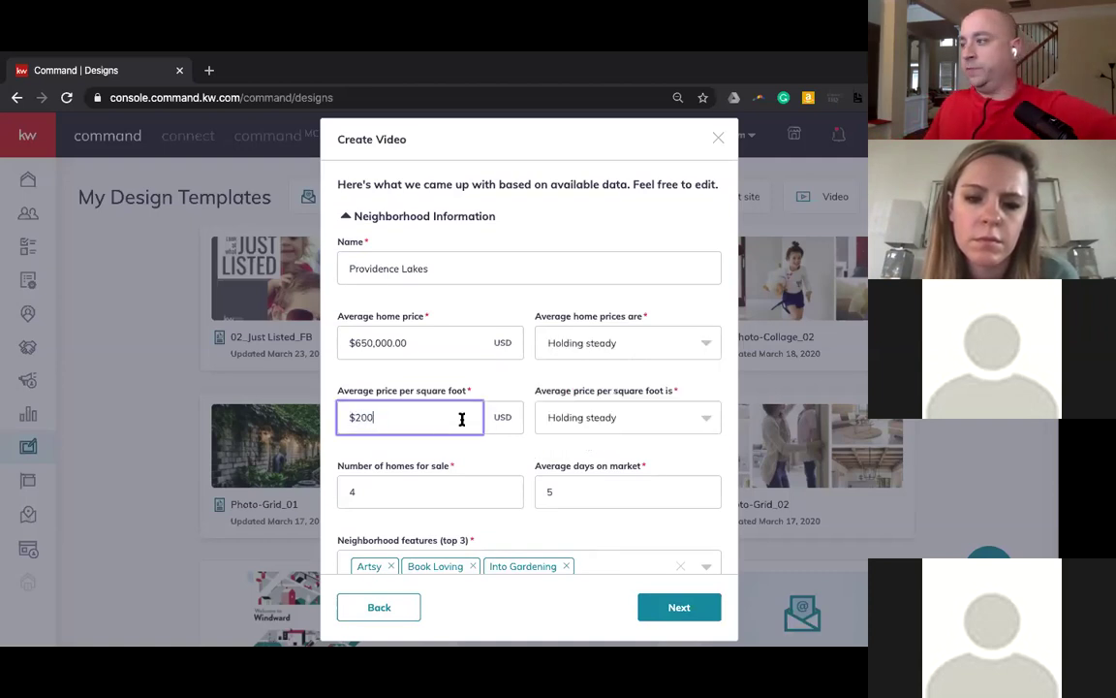
click(579, 421)
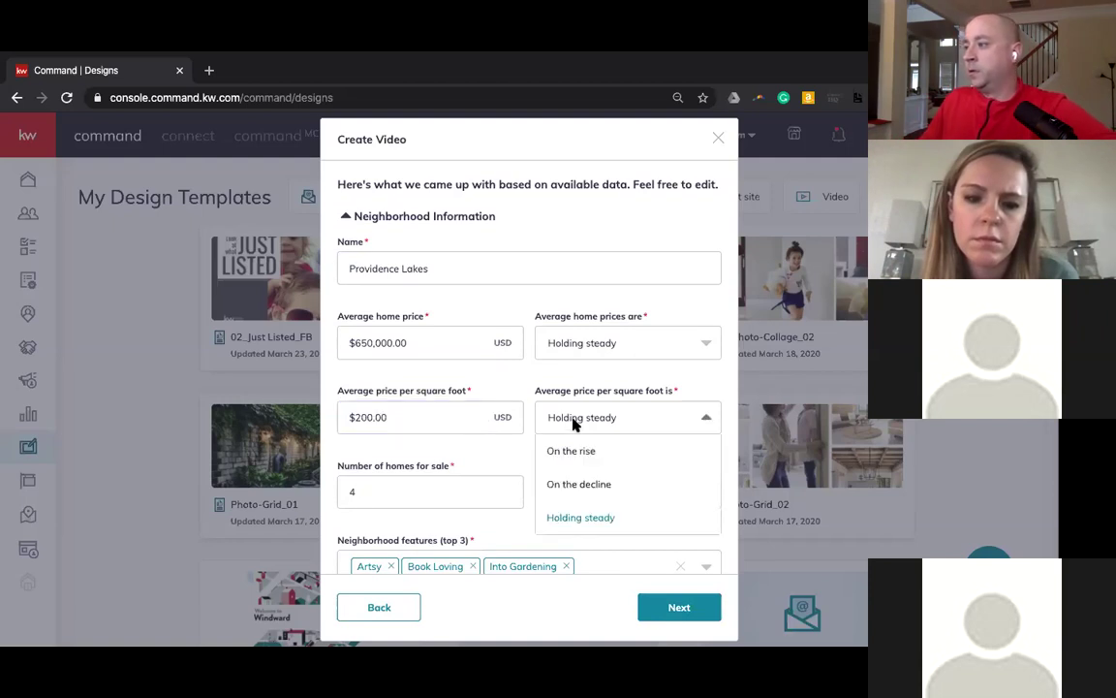
click(594, 515)
click(439, 481)
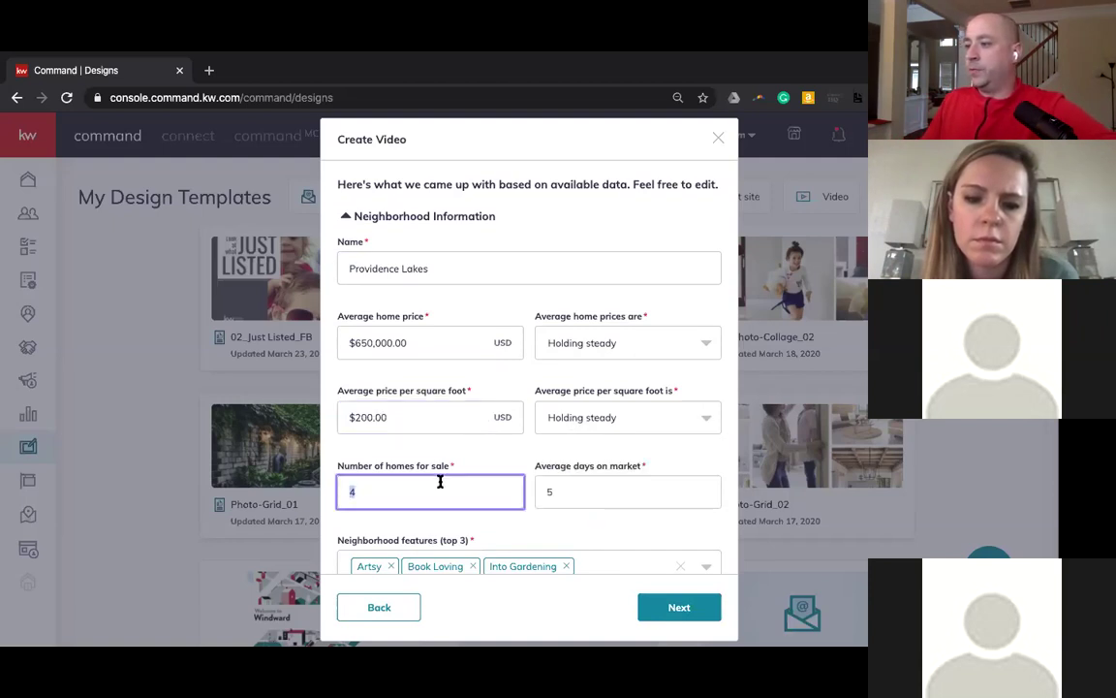
text(3)
click(549, 493)
text(5)
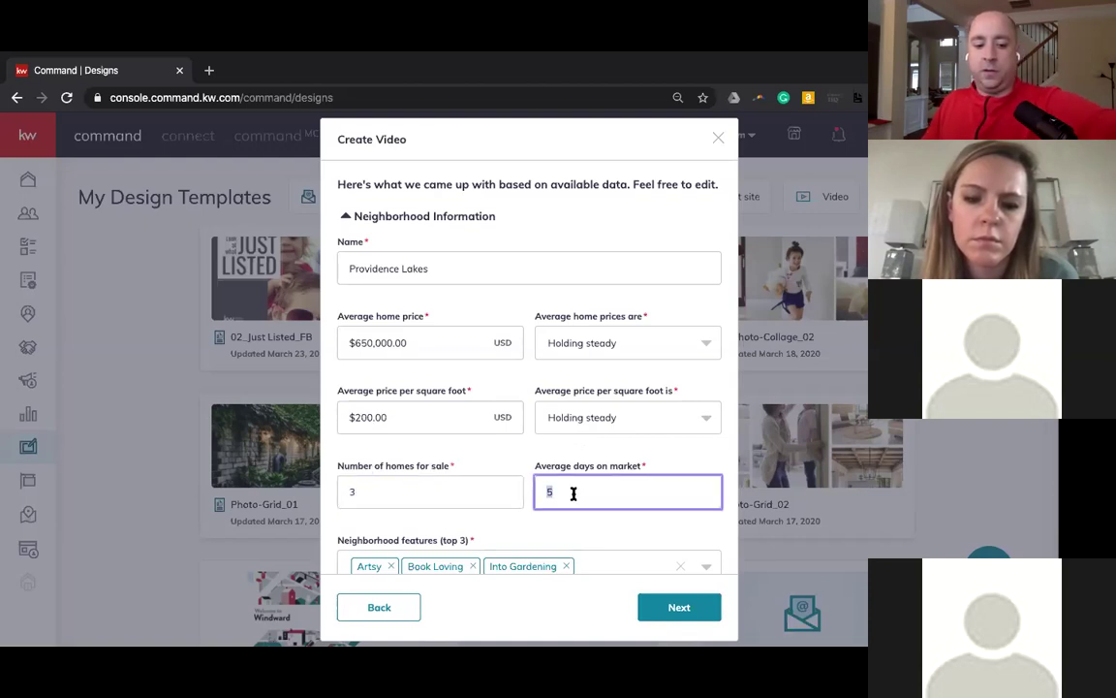
text(10)
- Swap the Book Loving neighborhood feature for Dog Lovers, keeping Artsy and Into Gardening
scroll(467, 438, down, 2)
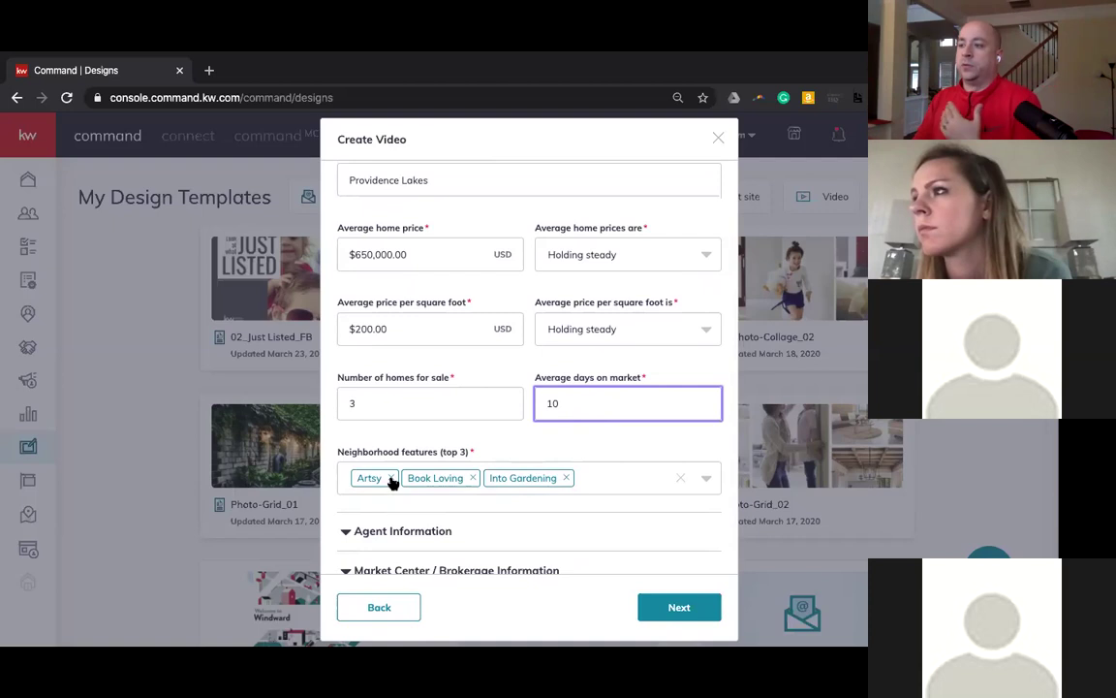
click(708, 480)
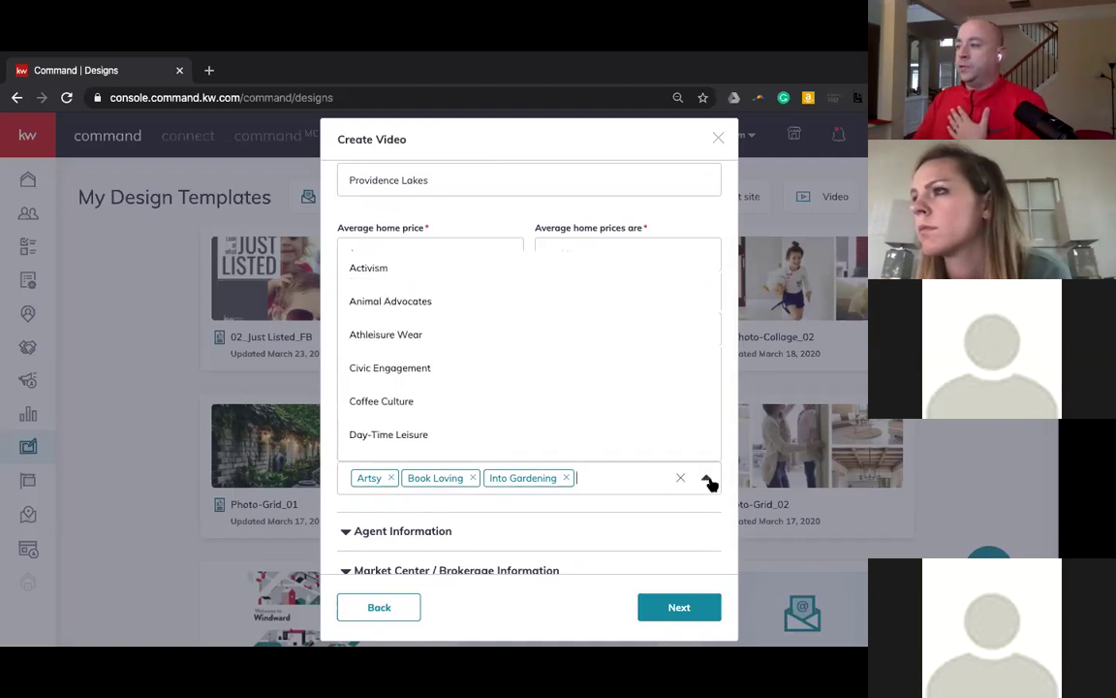
scroll(436, 331, down, 3)
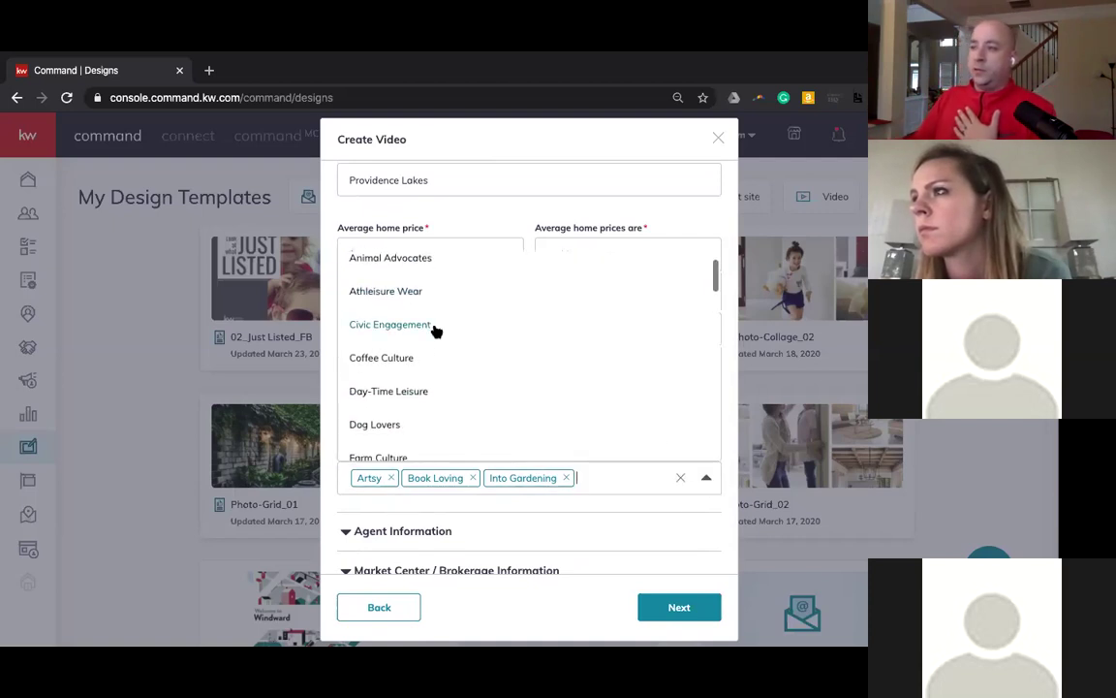
click(386, 346)
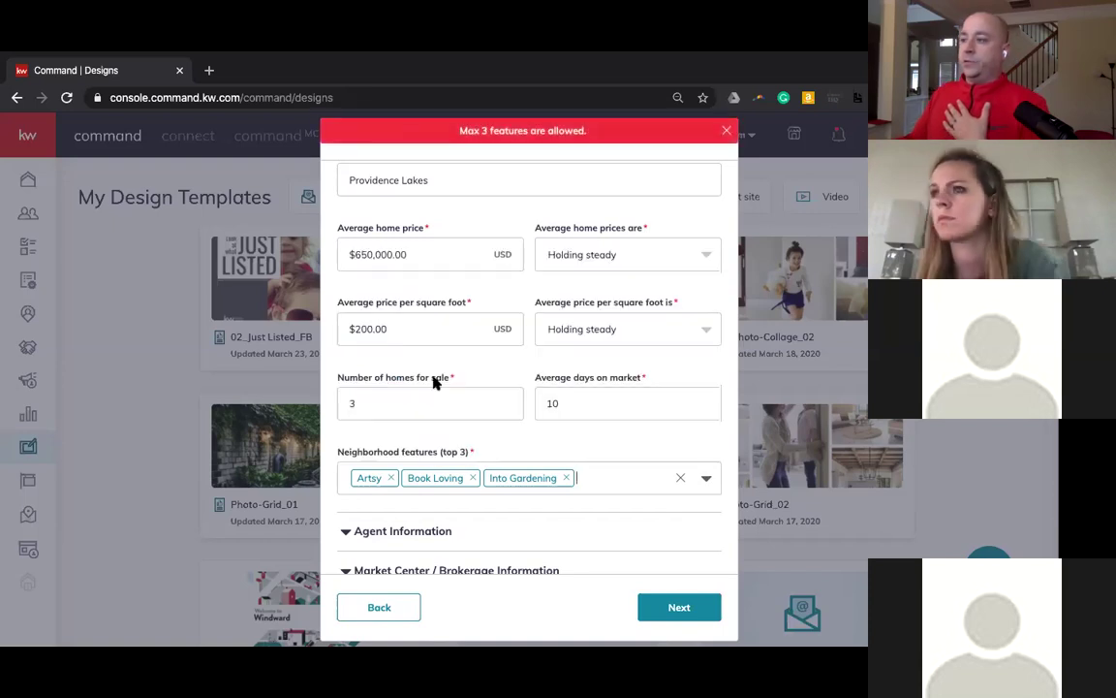
click(472, 477)
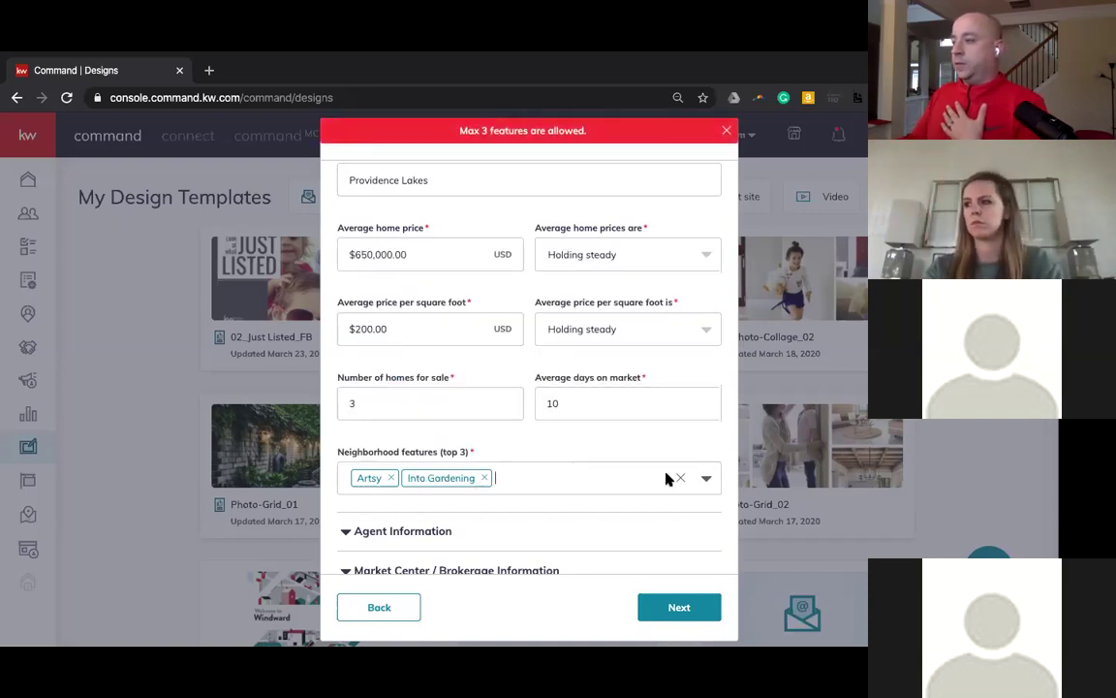
click(608, 475)
scroll(433, 368, down, 3)
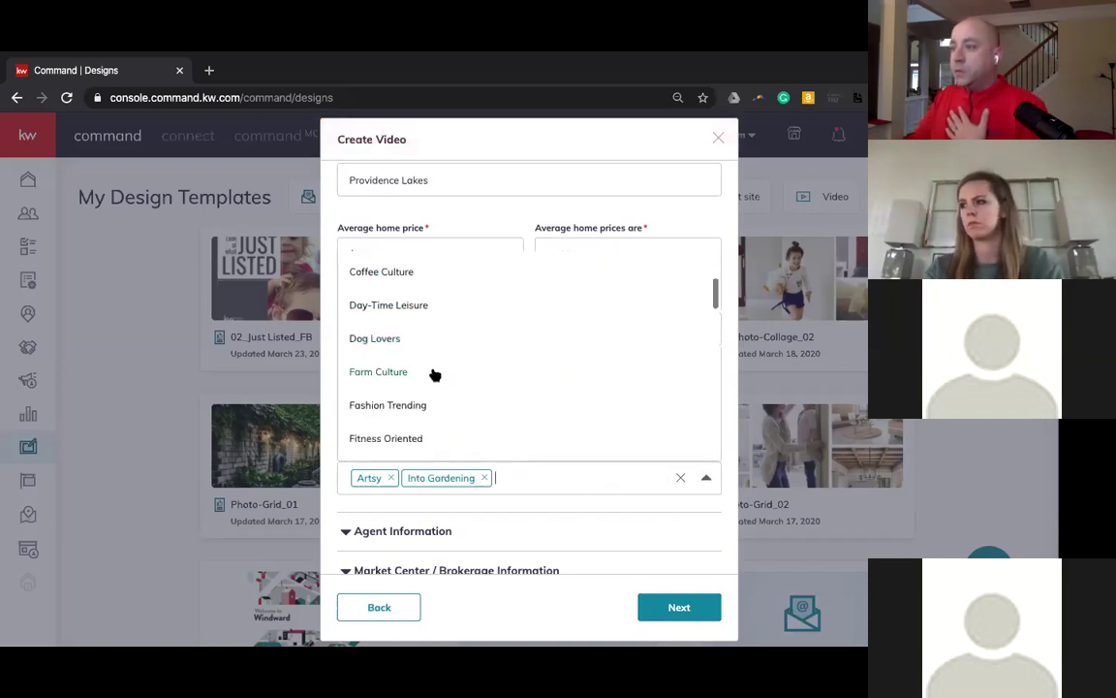
click(402, 342)
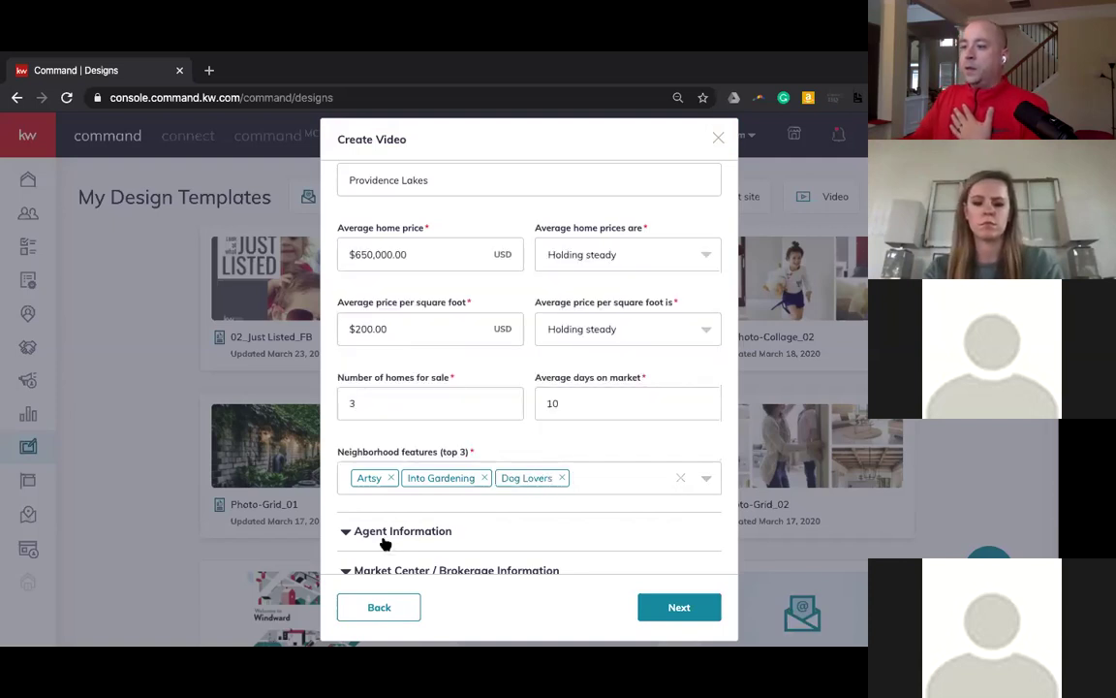
click(447, 533)
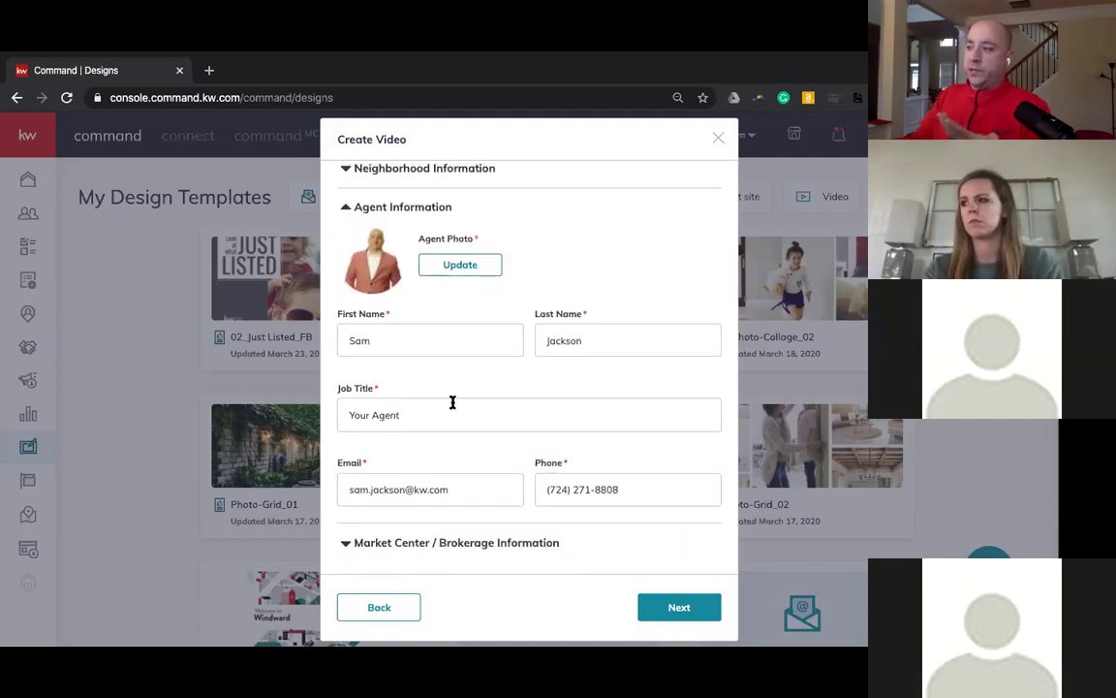
- Fill in the flagged Agent License Number under brokerage details and continue to the video preview
click(441, 543)
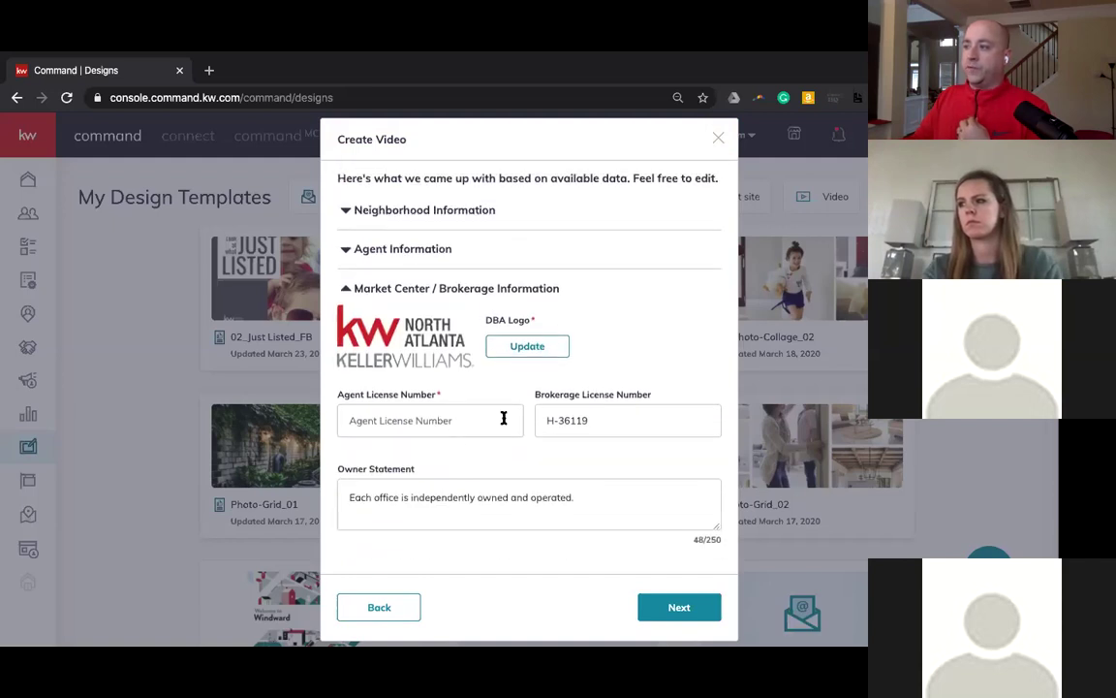
click(669, 603)
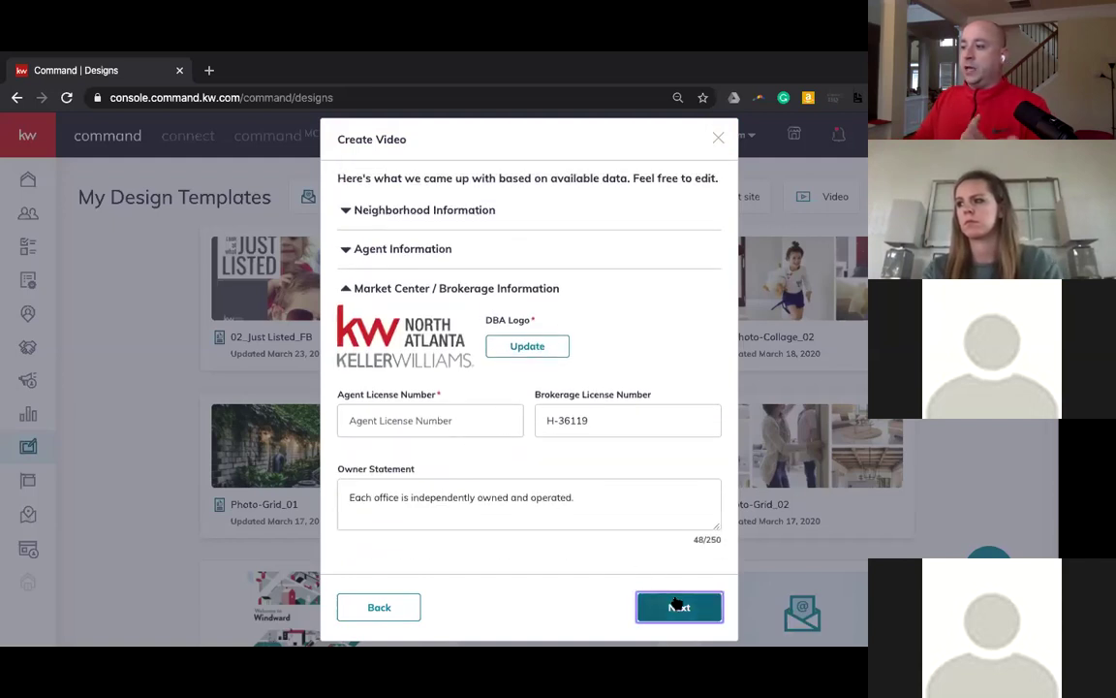
scroll(591, 542, up, 1)
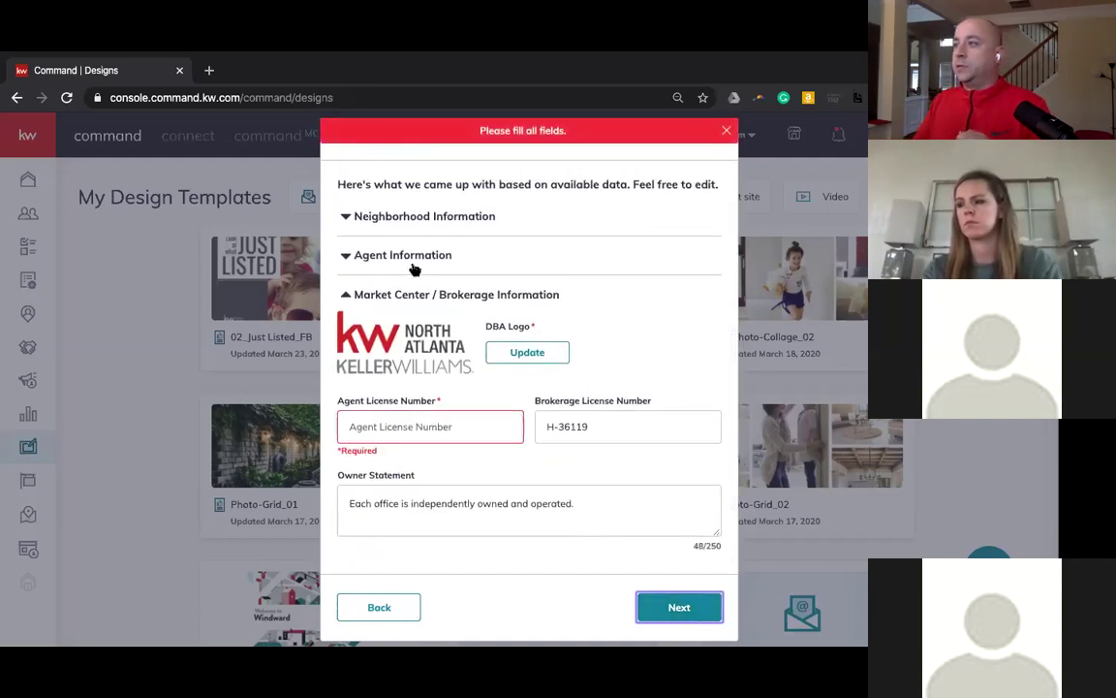
click(423, 422)
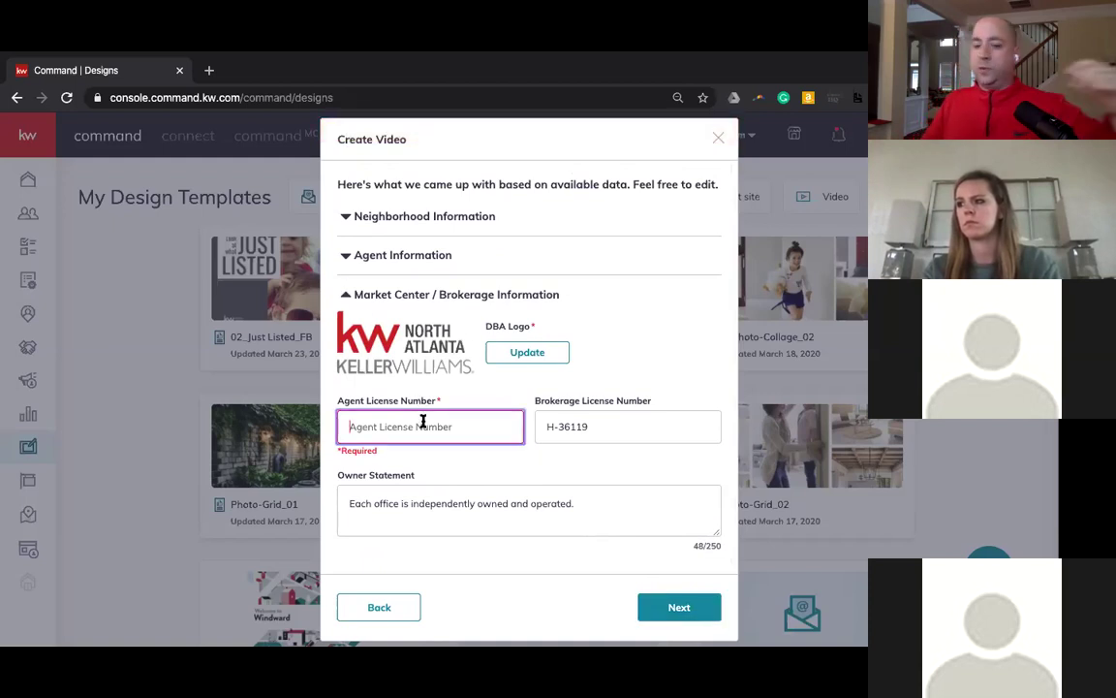
text(12345678)
click(685, 608)
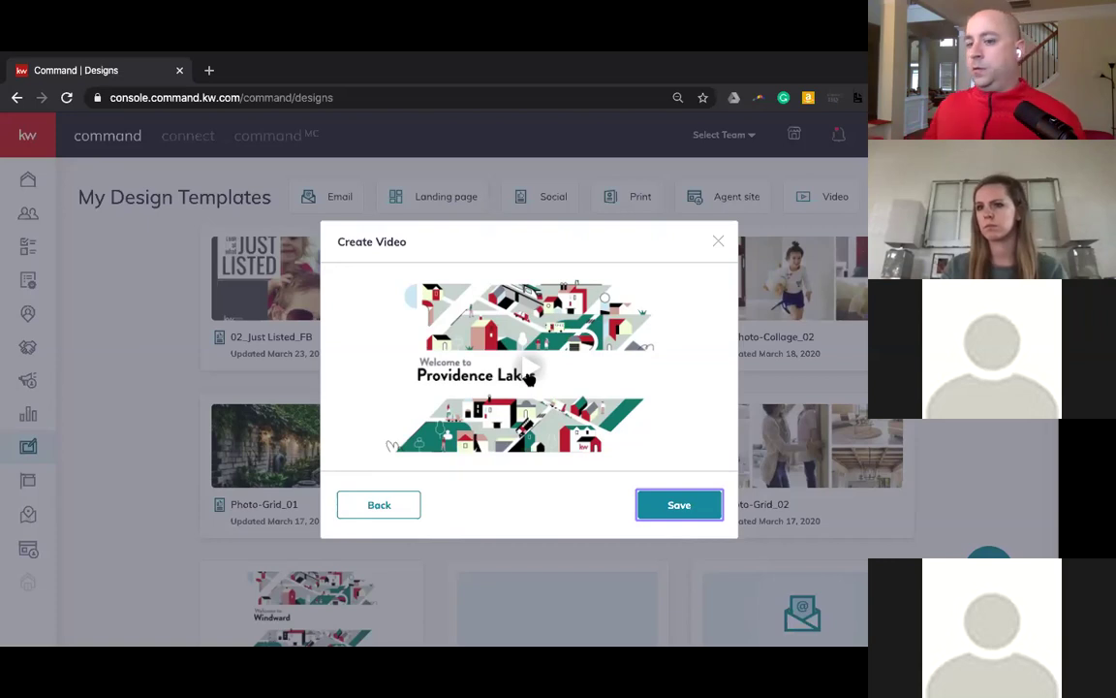
- Play, pause and scrub the Providence Lakes preview between 0:33 and 0:41, then save the video
click(659, 507)
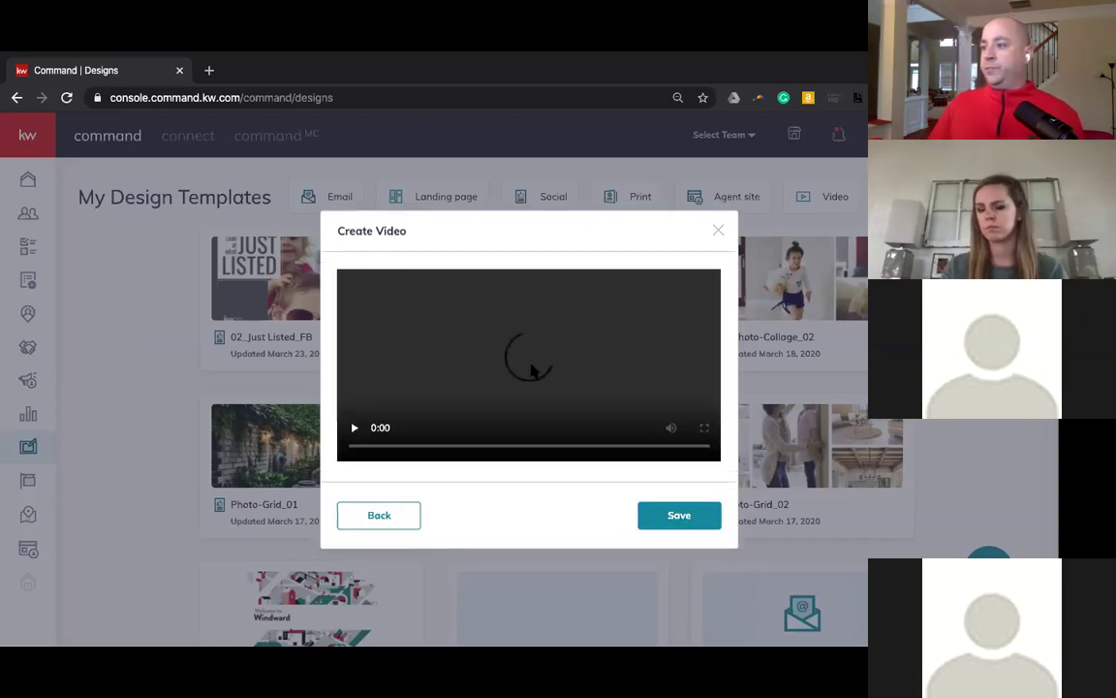
click(489, 427)
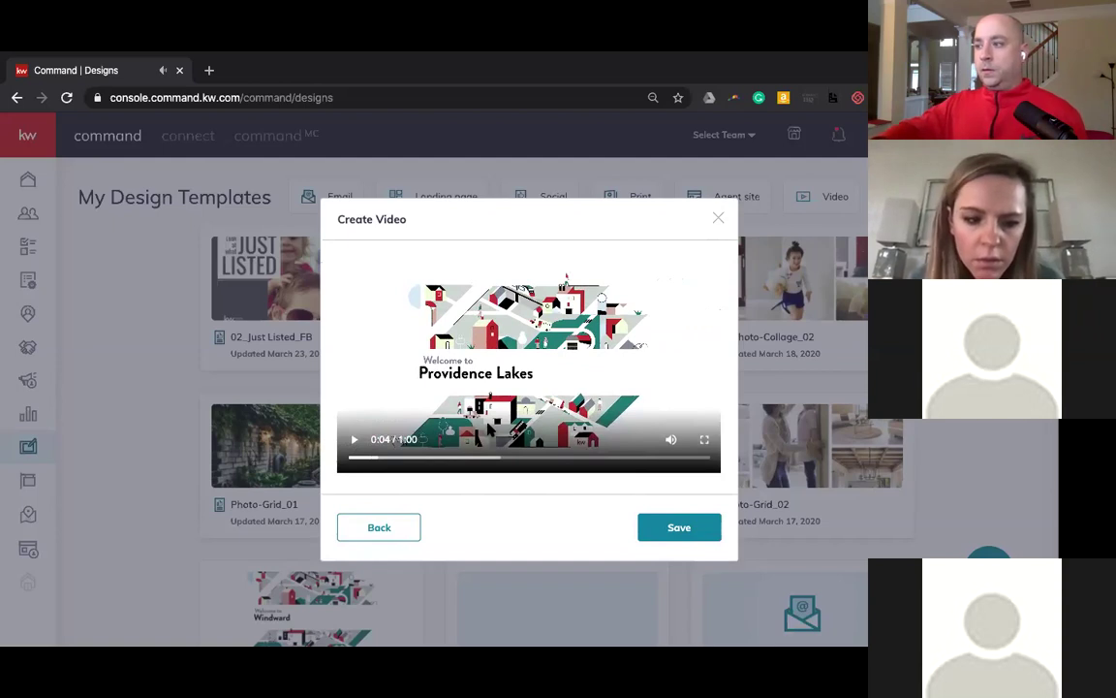
click(353, 440)
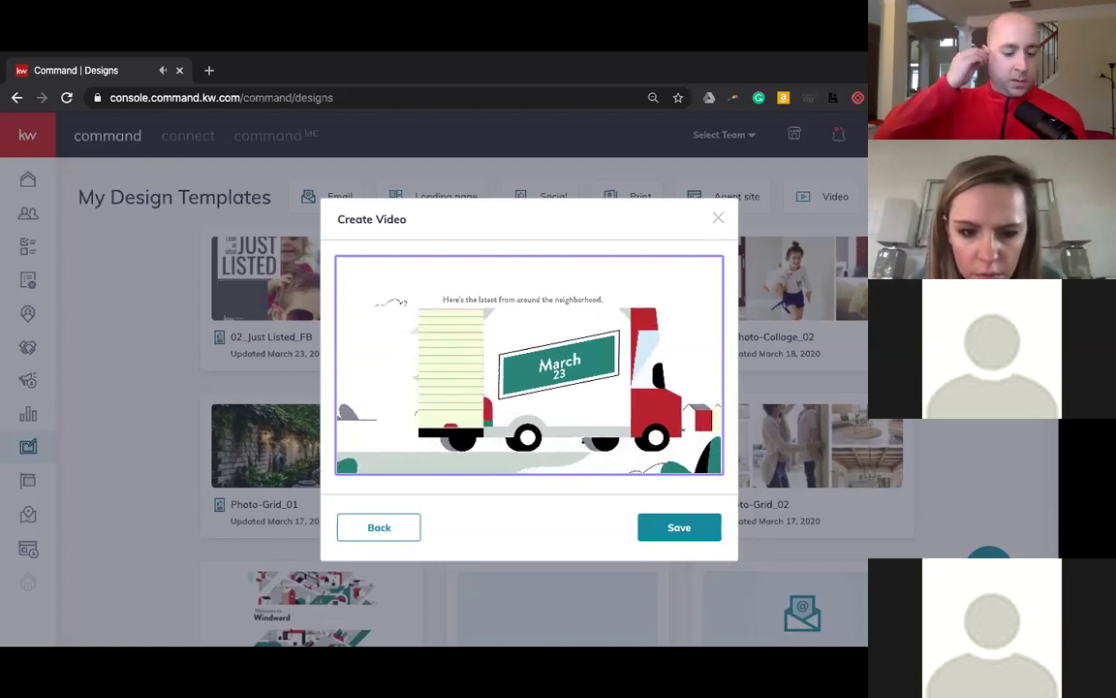
click(354, 440)
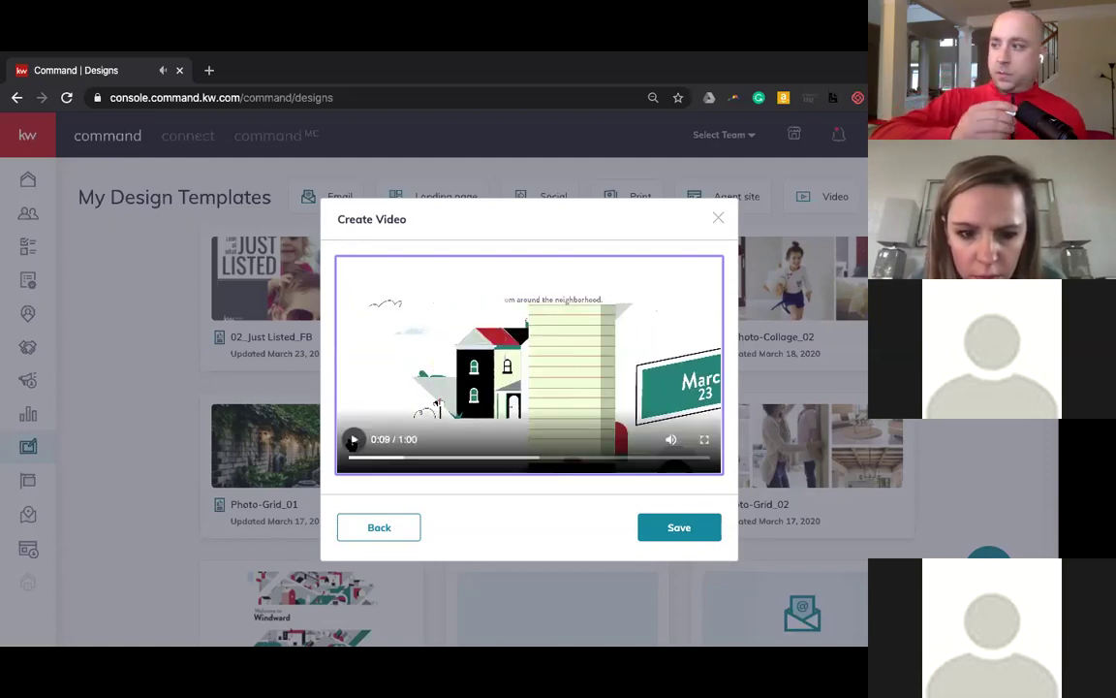
click(353, 440)
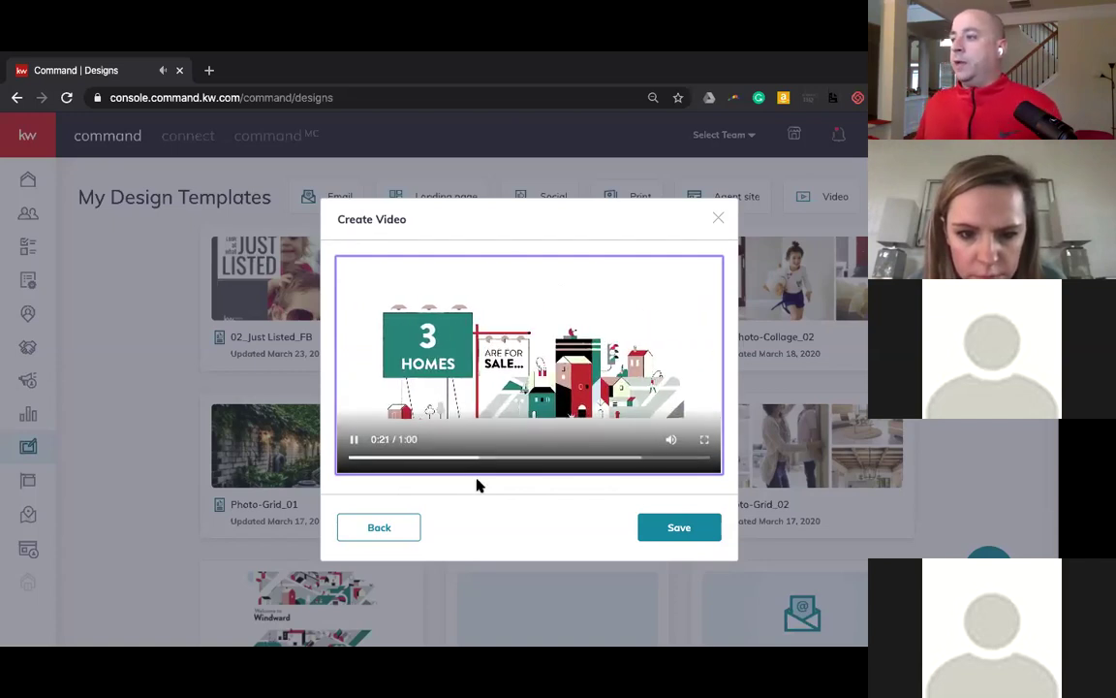
drag(486, 456, 596, 454)
click(547, 453)
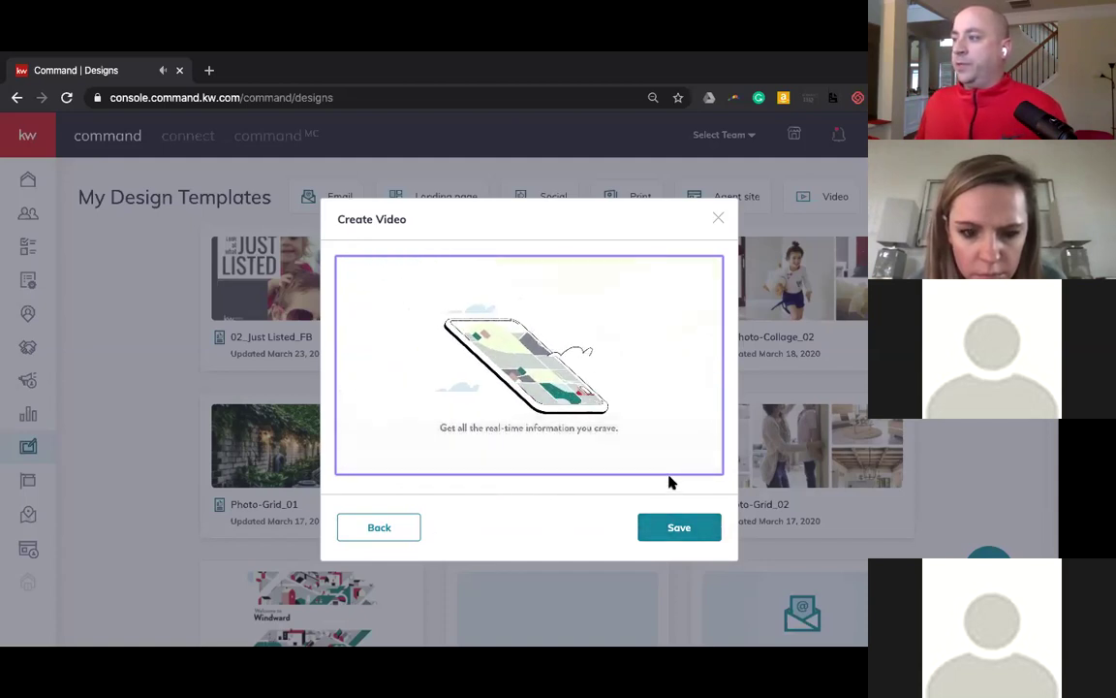
click(684, 525)
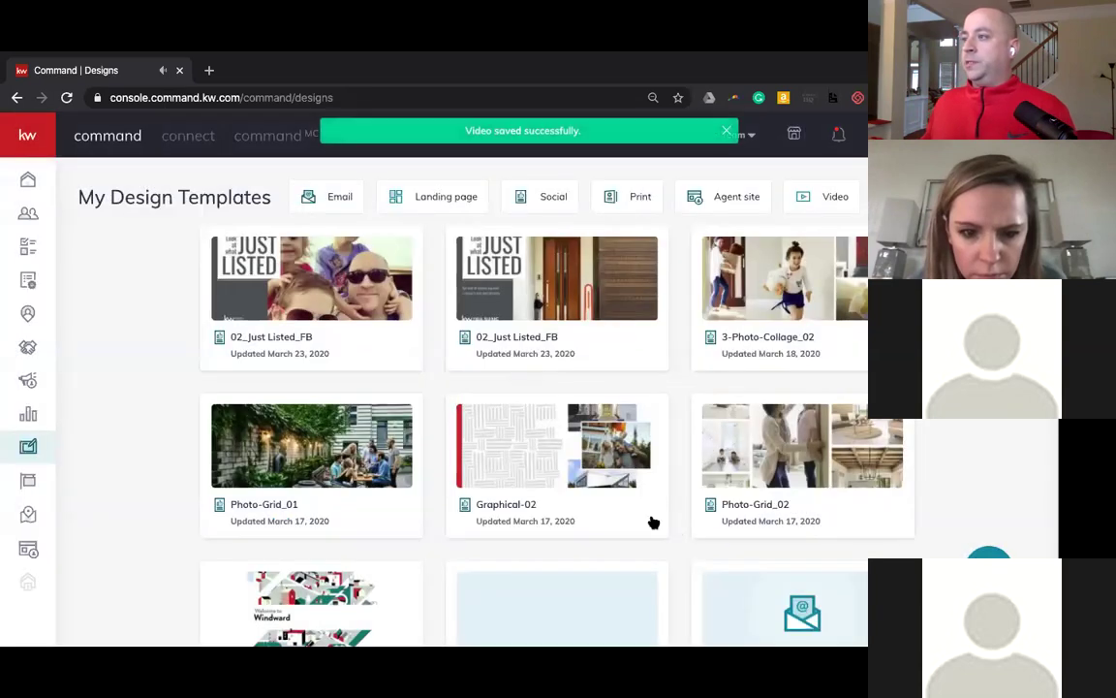
- Reload My Design Templates and check the Providence Lakes video card's options menu, then close it
click(66, 98)
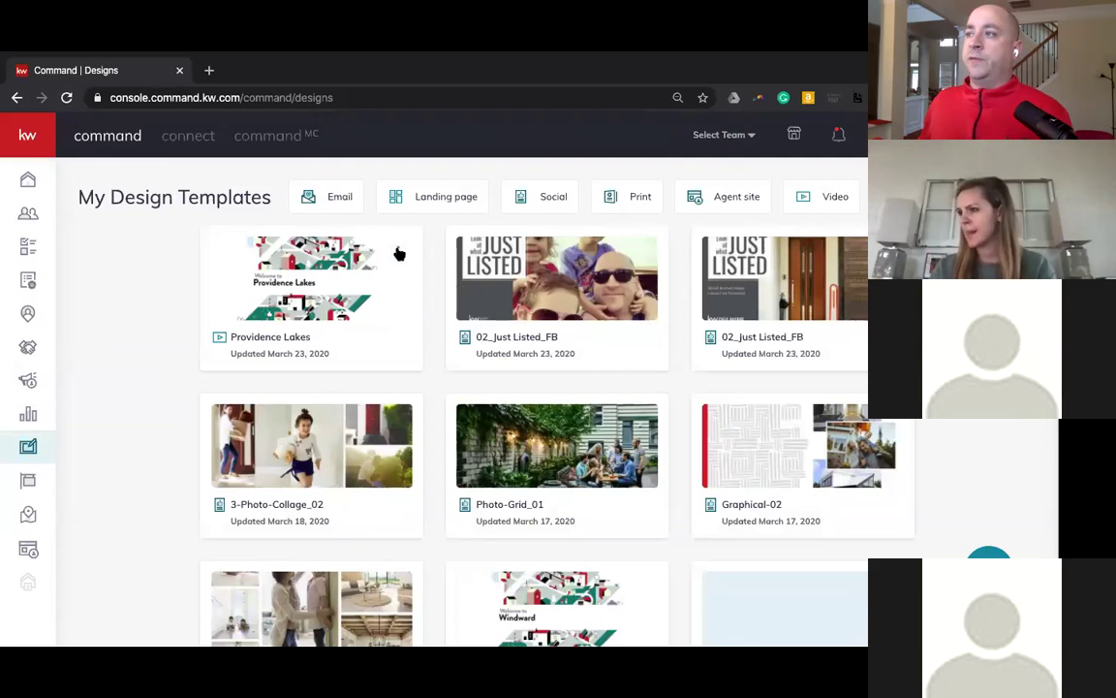
click(398, 254)
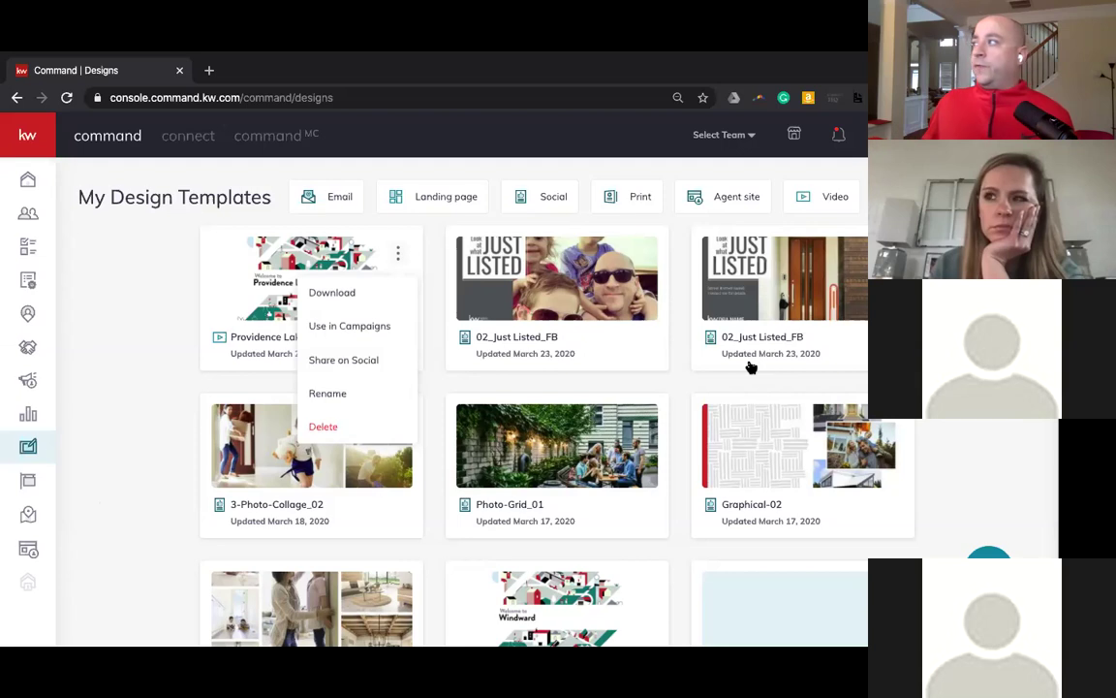
key(Escape)
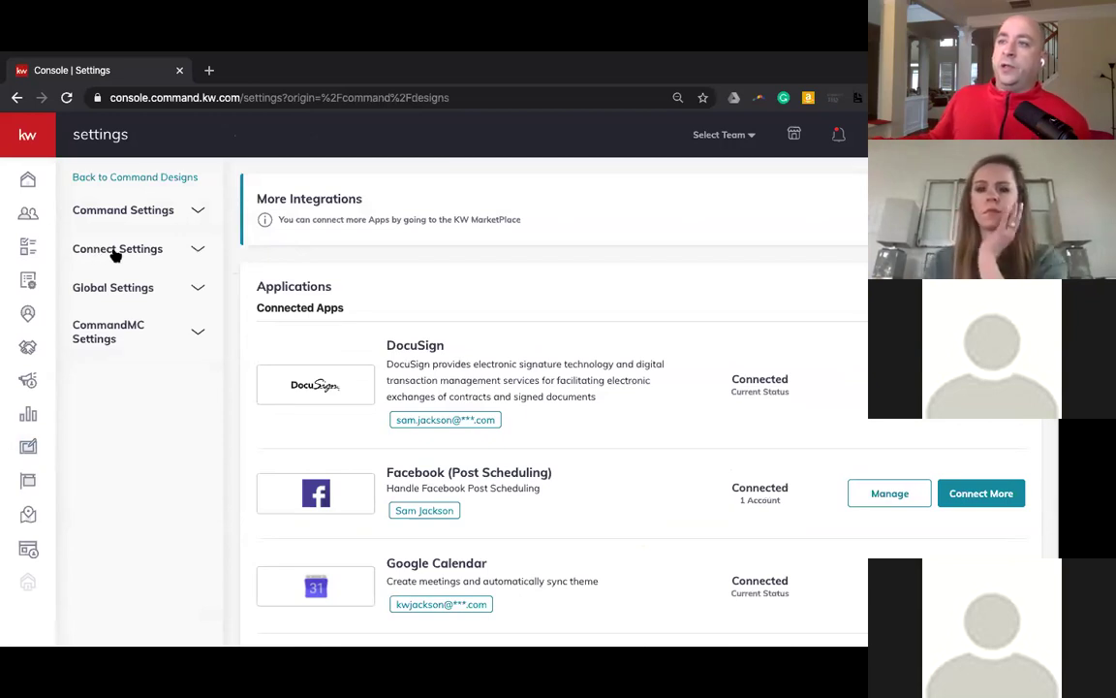
- Expand Connect Settings in the settings sidebar and go to Marketing Profile
click(148, 251)
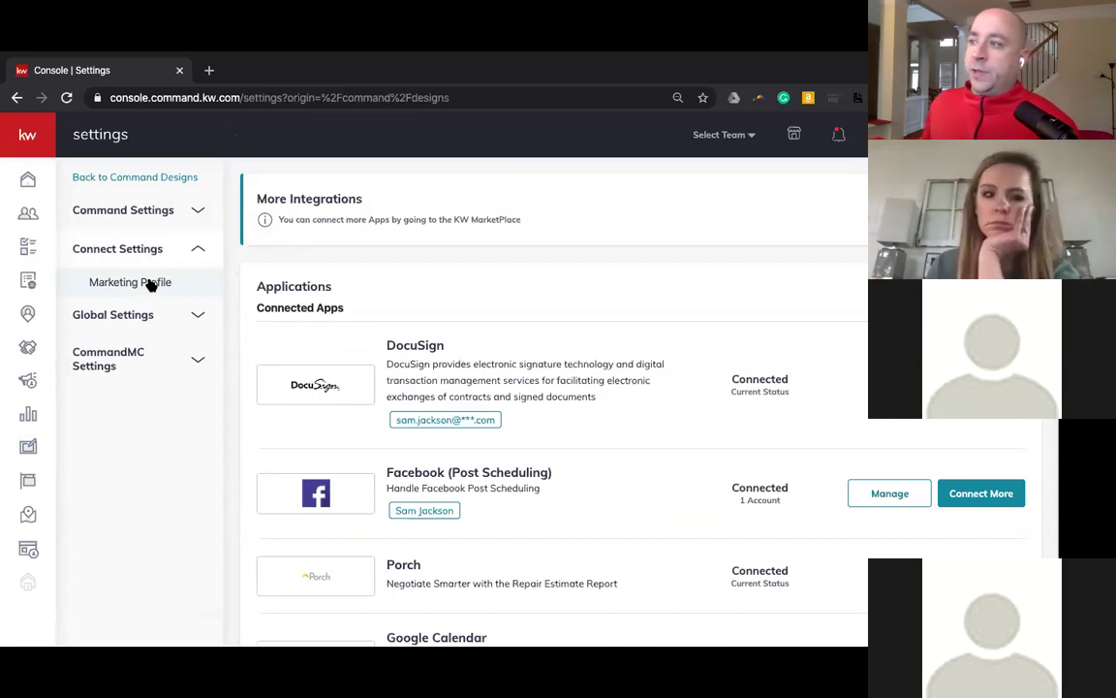
click(150, 283)
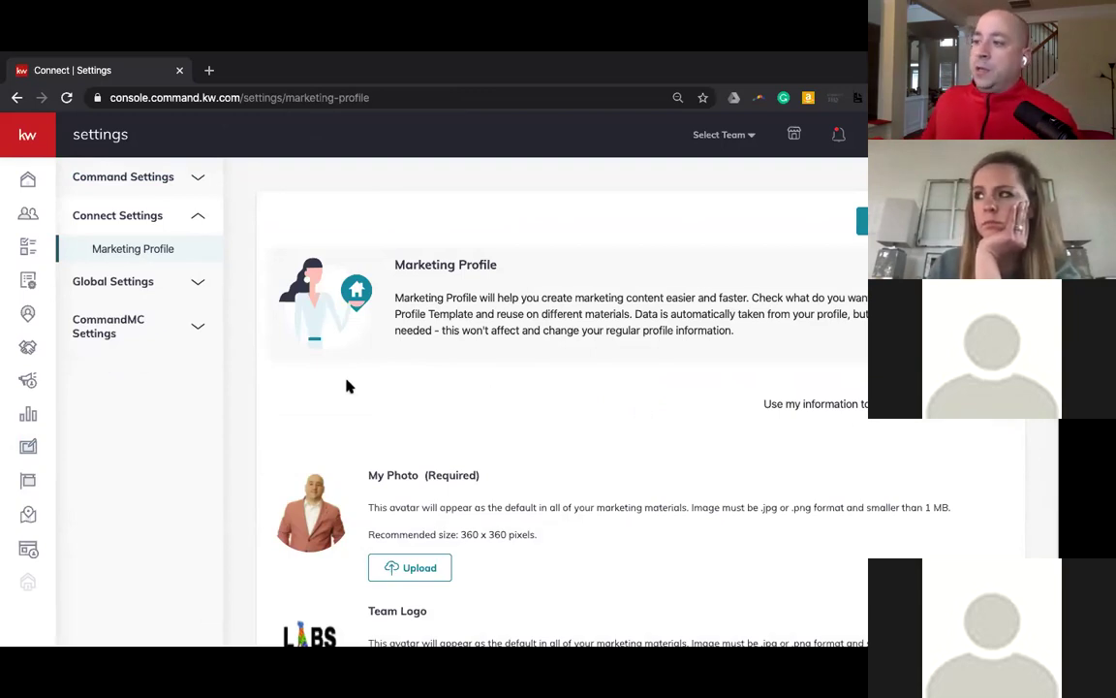
- Save the Marketing Profile, acknowledge the Compliance Reminder, and dismiss the saved confirmation
scroll(347, 388, down, 15)
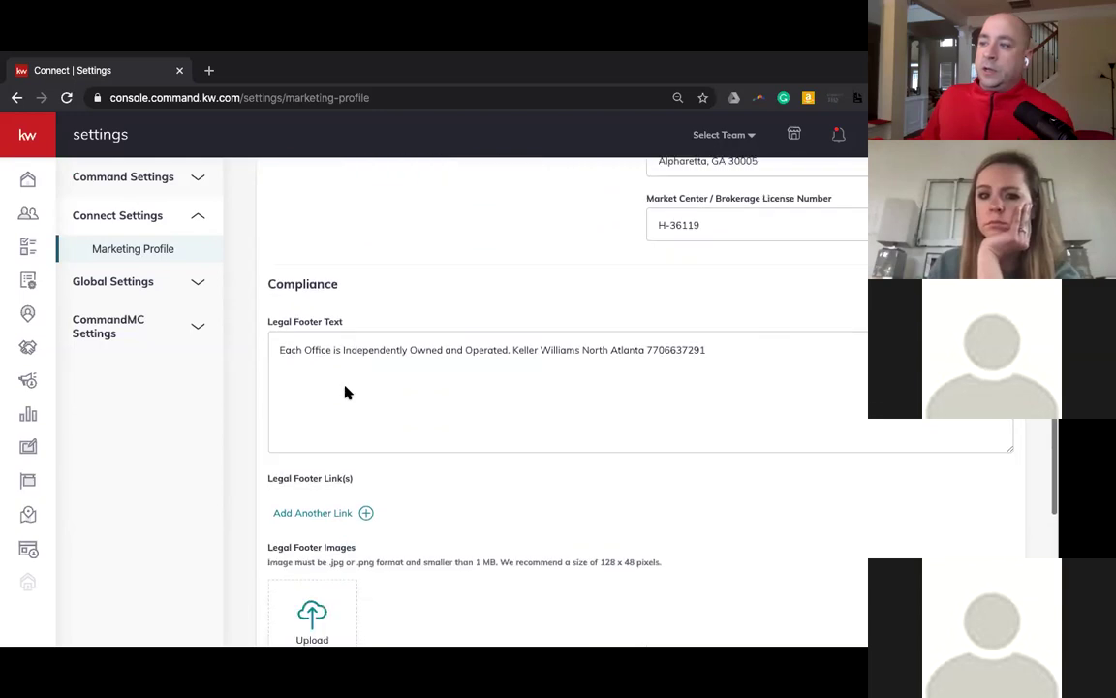
scroll(347, 391, down, 7)
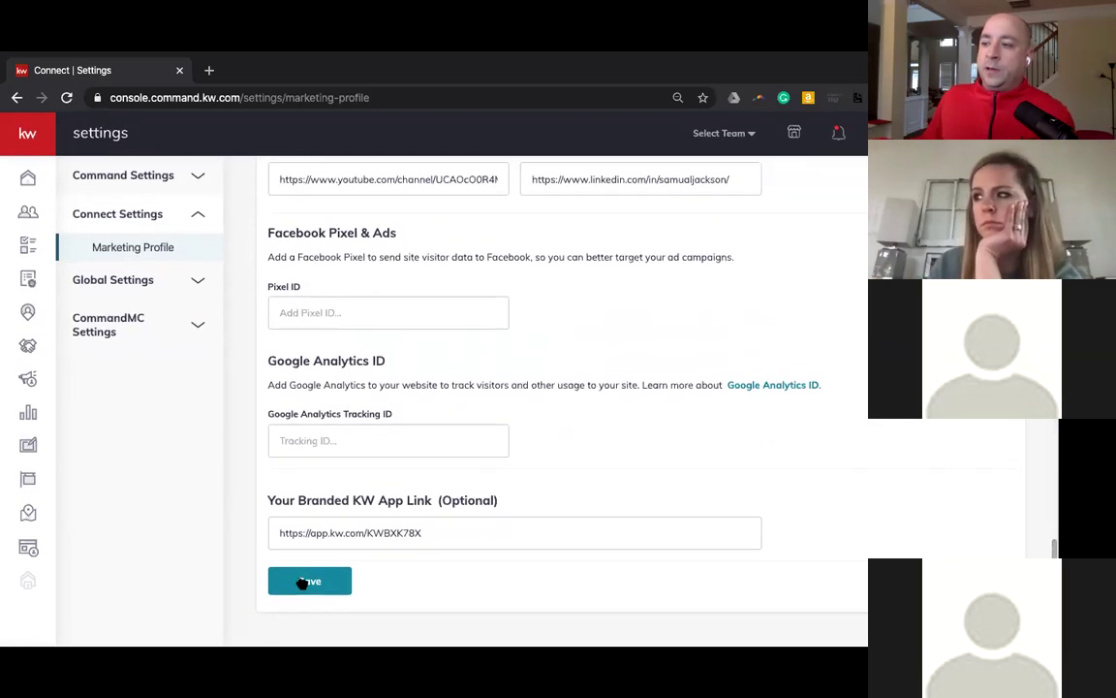
scroll(320, 580, up, 20)
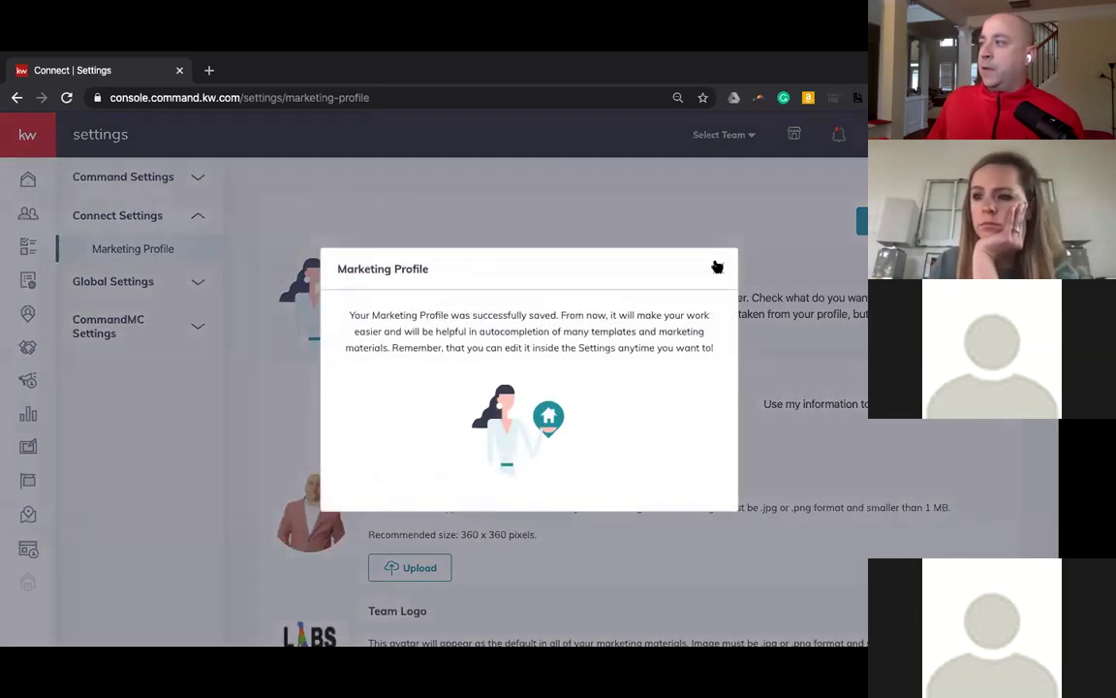
click(717, 268)
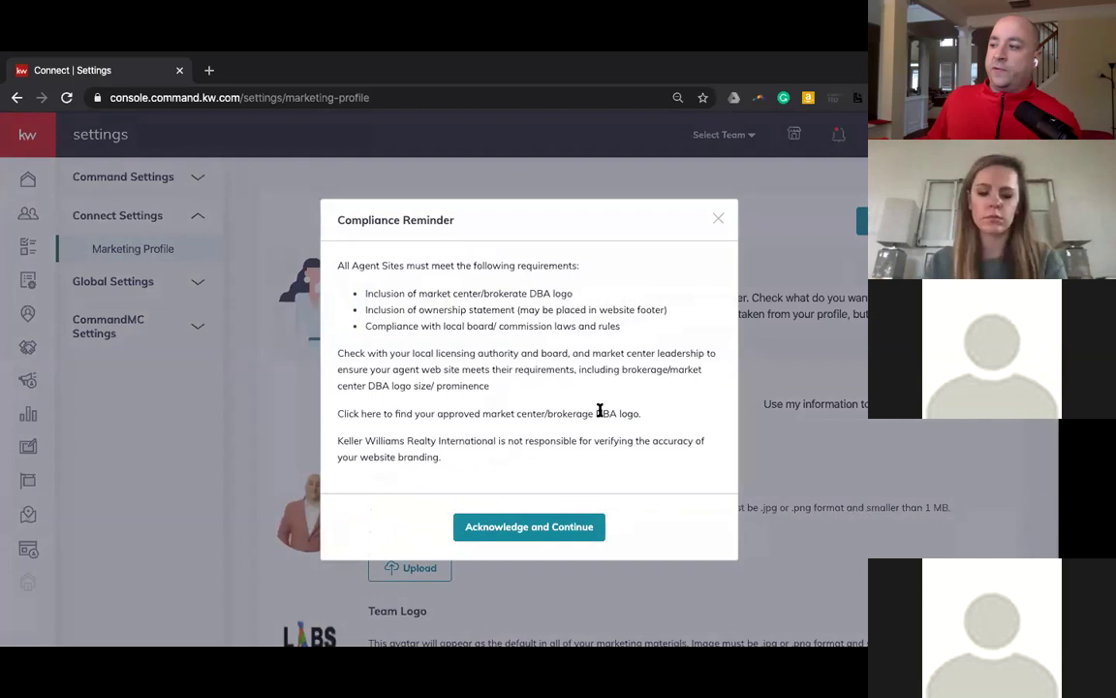
click(467, 526)
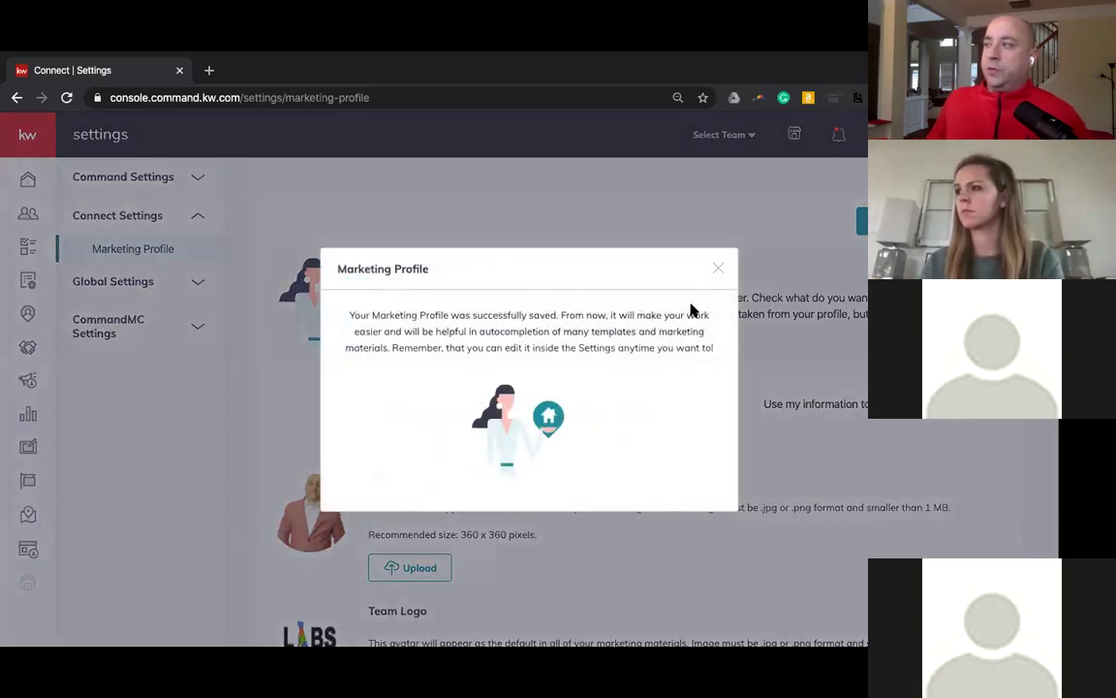
click(718, 267)
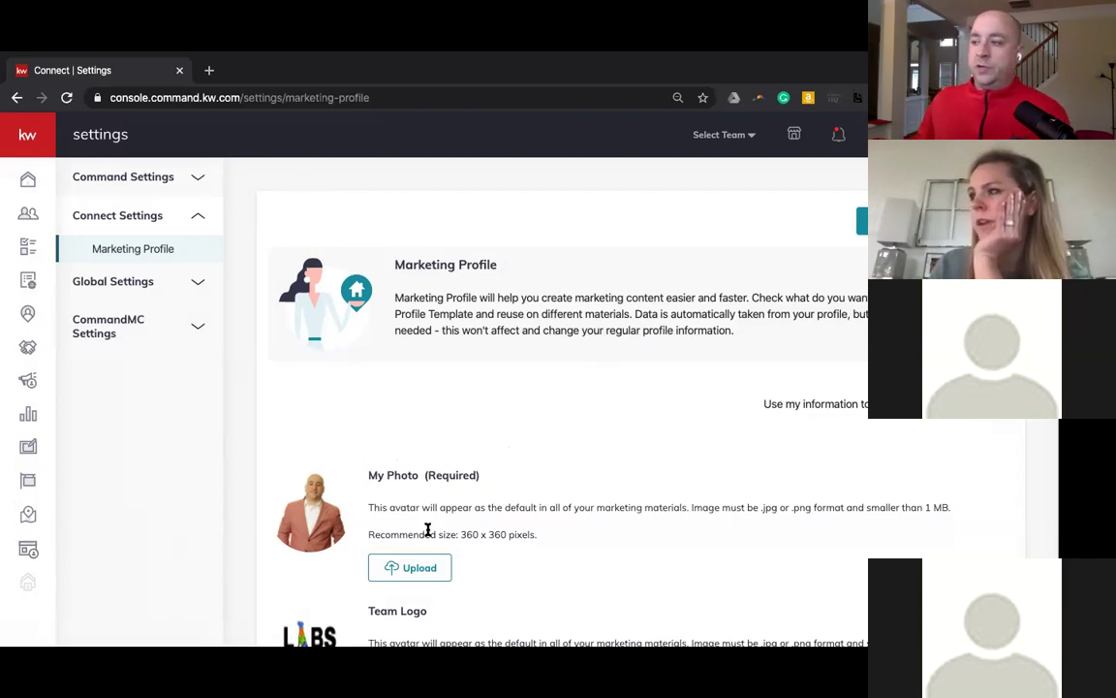
- Scroll through the Marketing Profile to review the red-jacket My Photo and the LABS Team Logo
scroll(387, 504, down, 2)
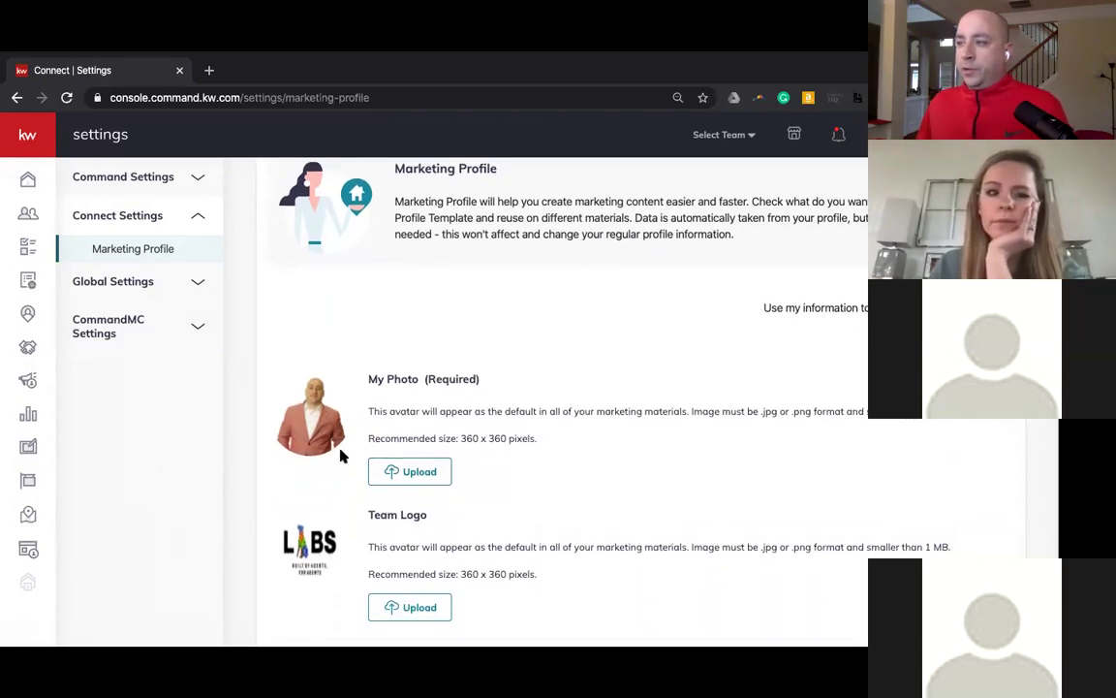
scroll(351, 451, down, 2)
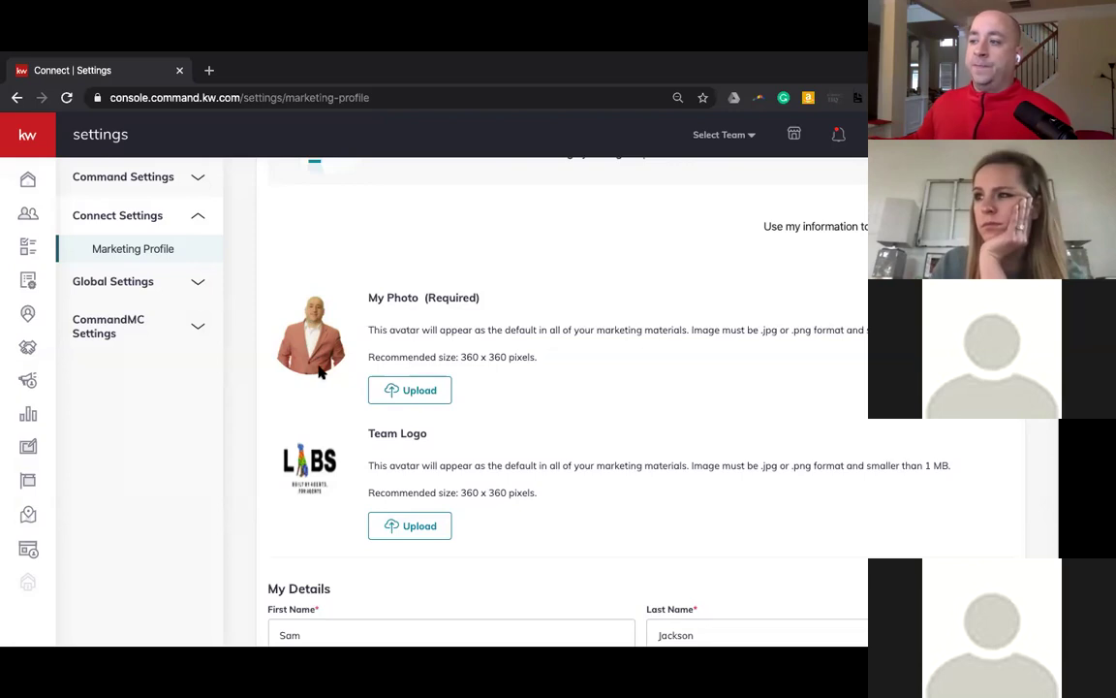
scroll(318, 378, down, 2)
scroll(312, 397, down, 2)
scroll(312, 397, down, 7)
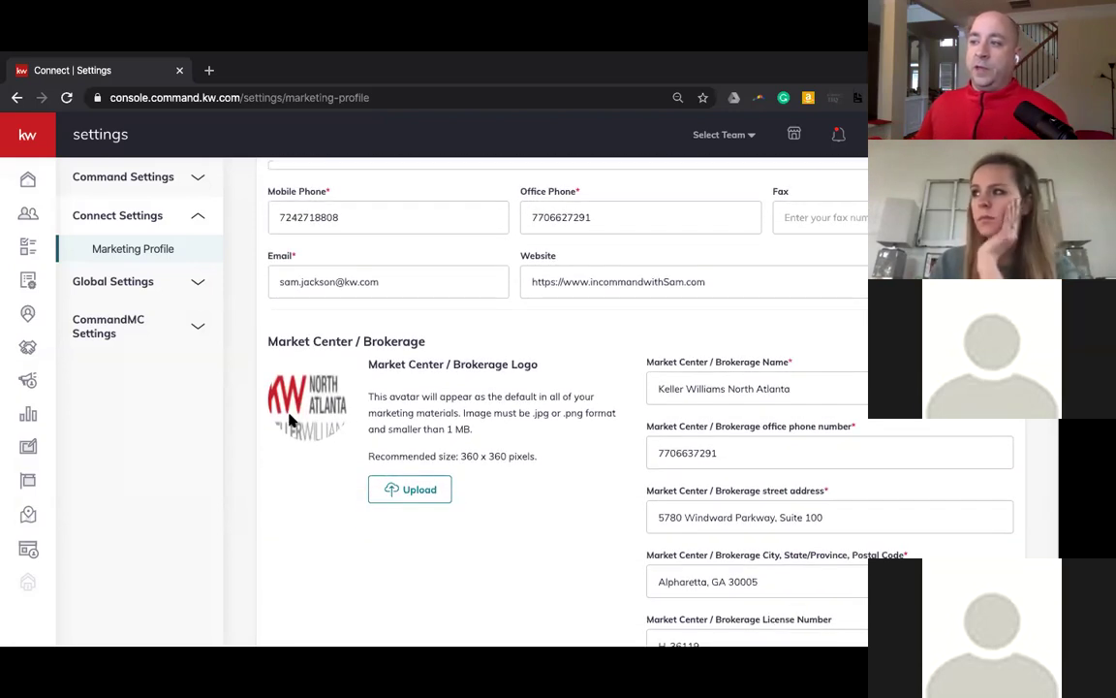
scroll(290, 417, up, 1)
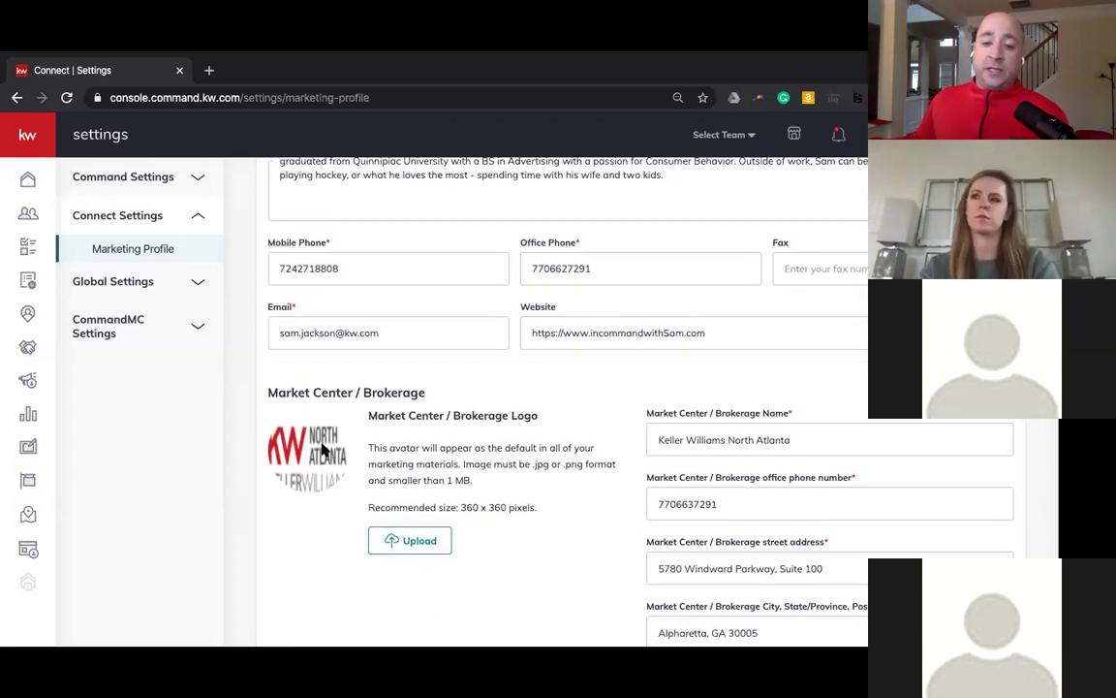
scroll(320, 455, up, 6)
scroll(314, 469, up, 2)
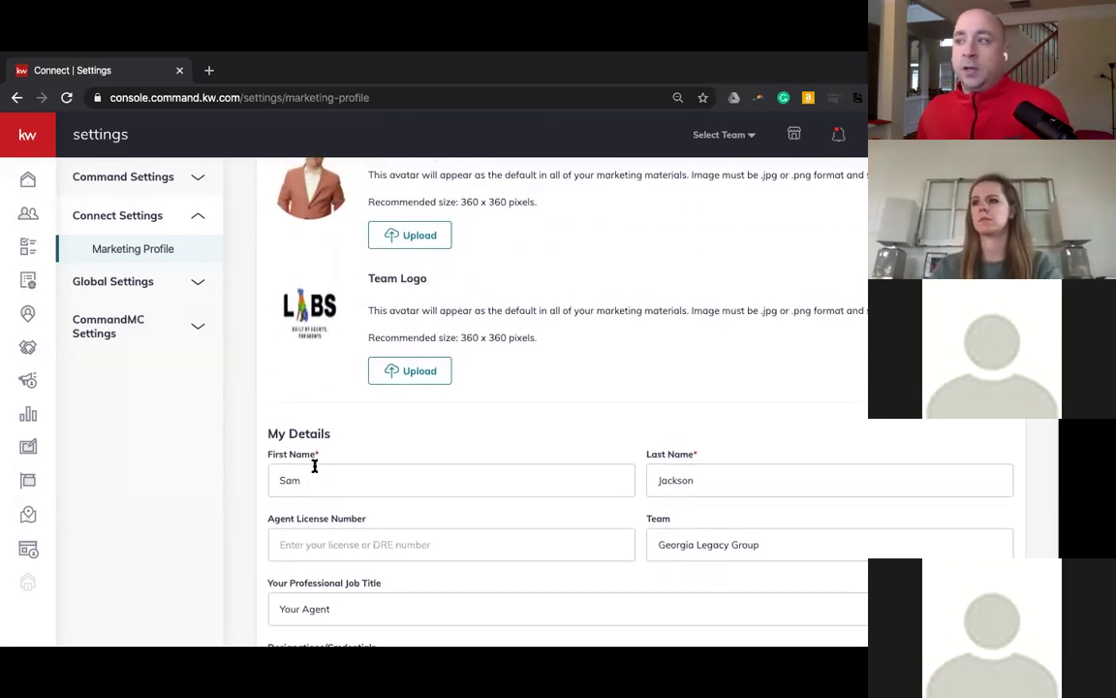
scroll(314, 466, up, 3)
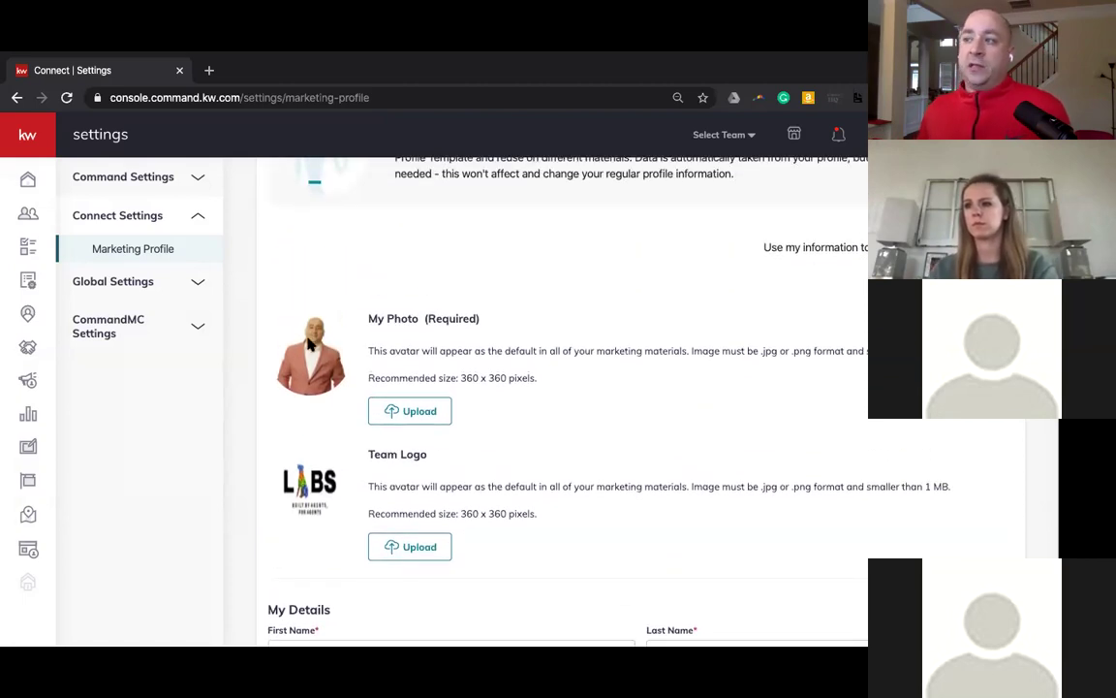
scroll(314, 341, down, 2)
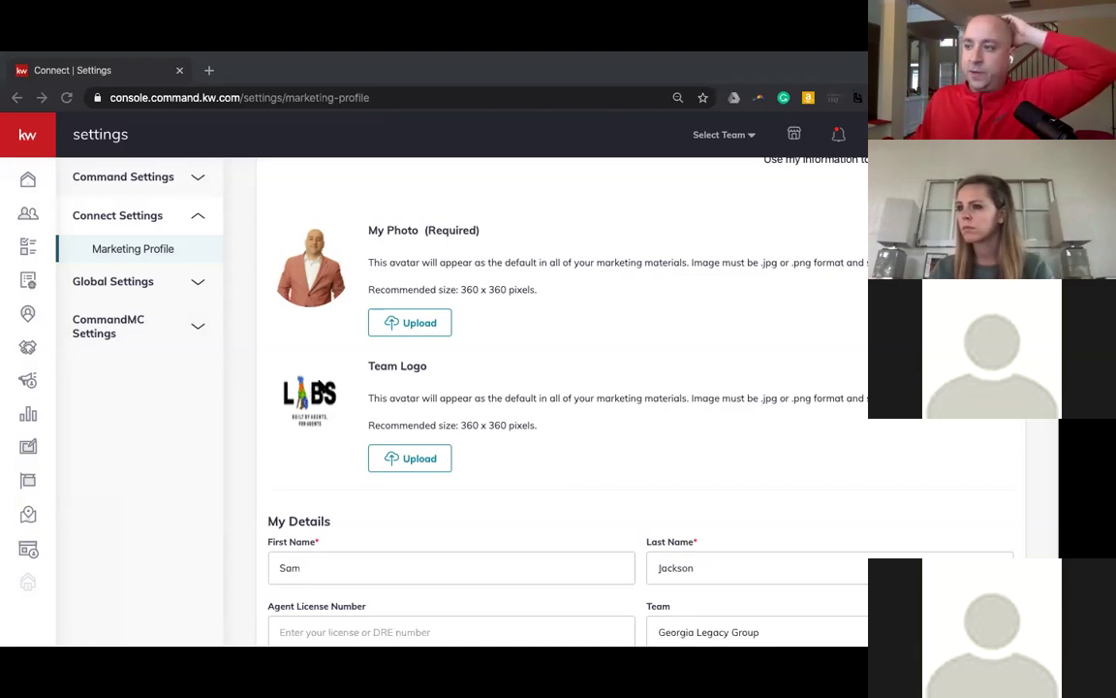
scroll(325, 384, down, 3)
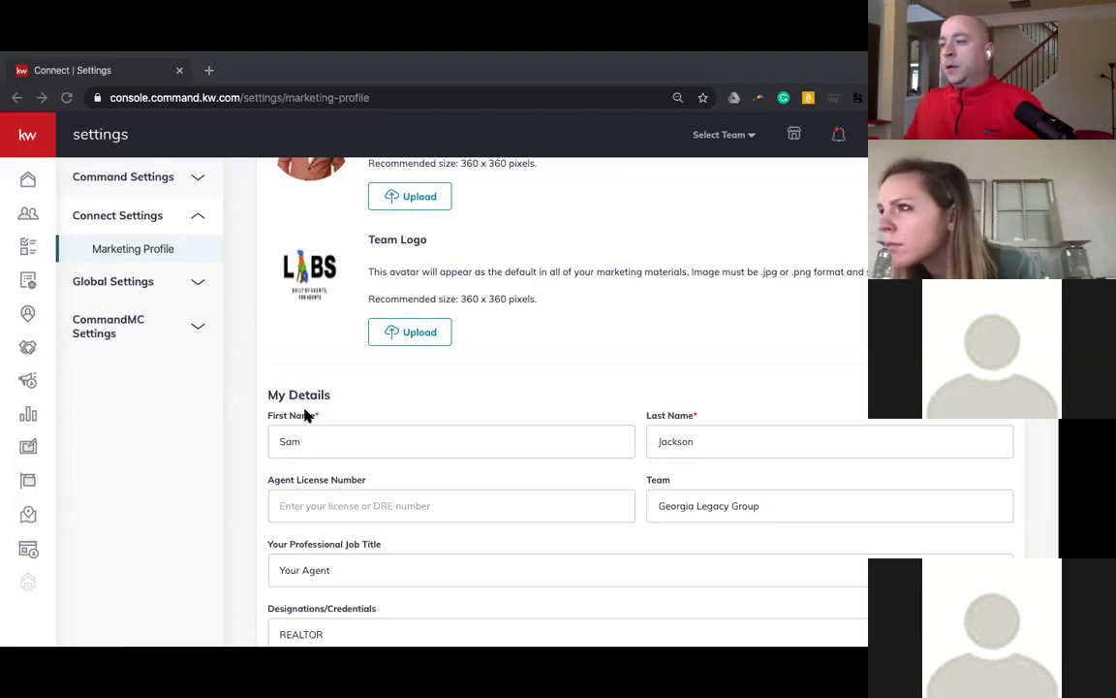
scroll(376, 405, down, 1)
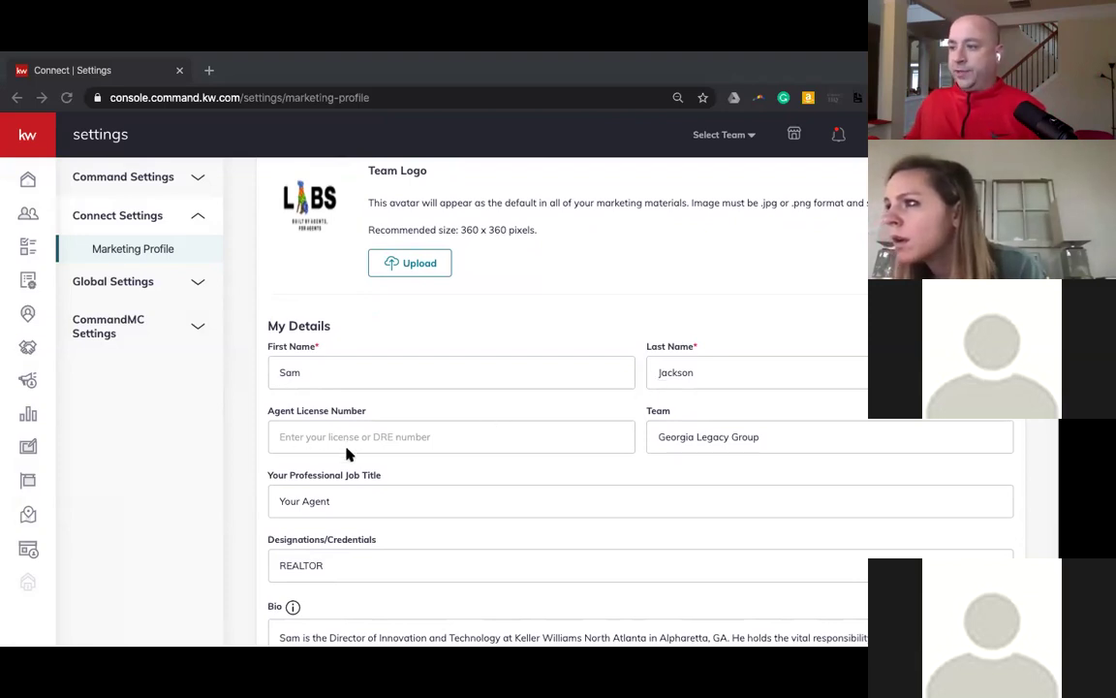
scroll(347, 458, down, 1)
scroll(347, 457, down, 1)
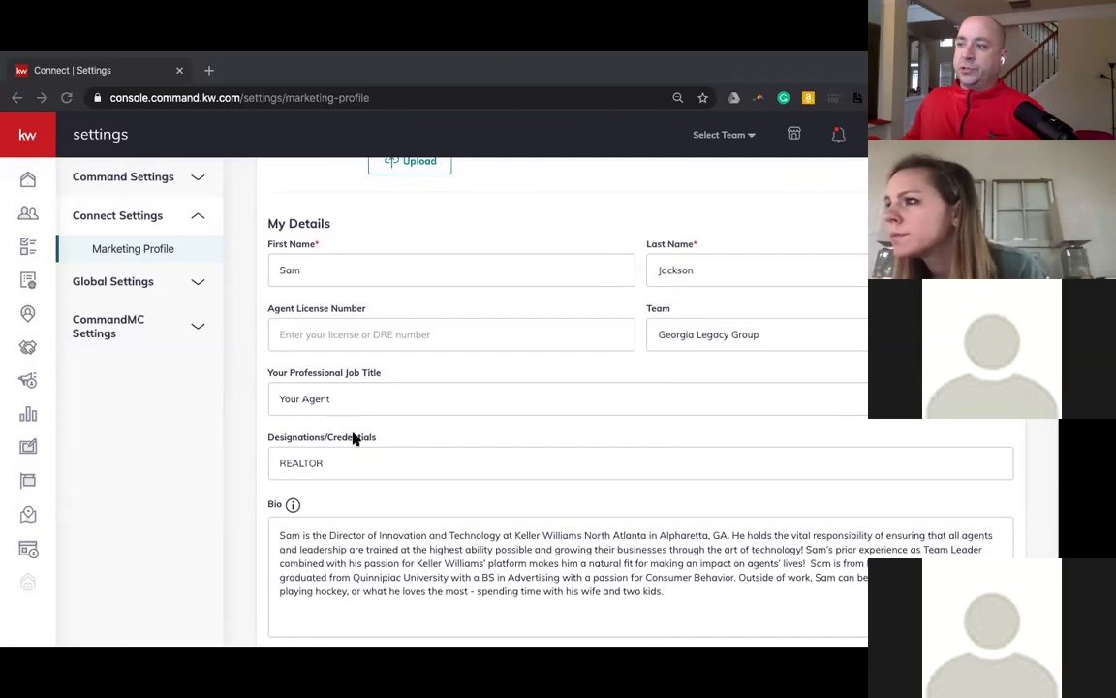
double_click(357, 394)
click(359, 393)
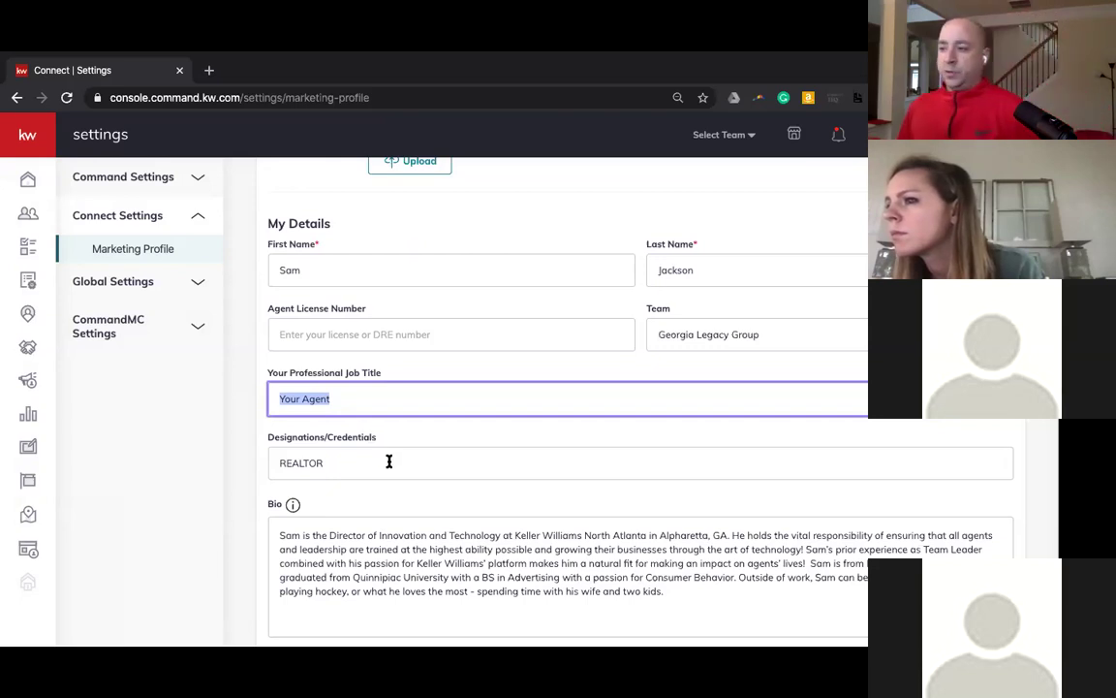
scroll(389, 462, down, 3)
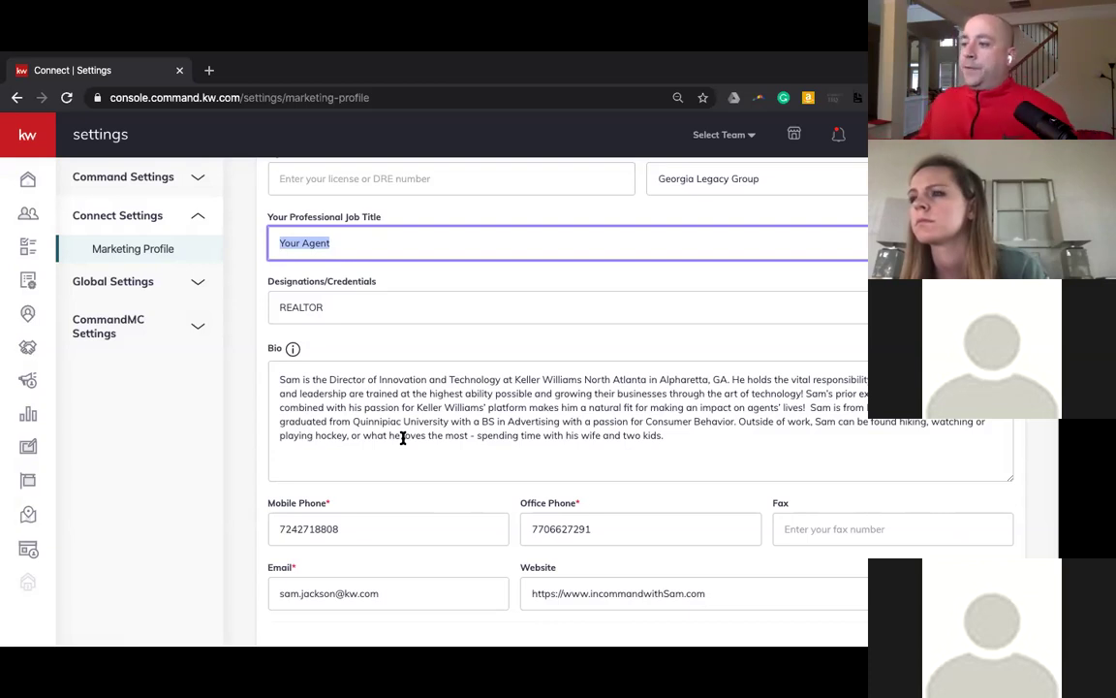
scroll(376, 438, down, 2)
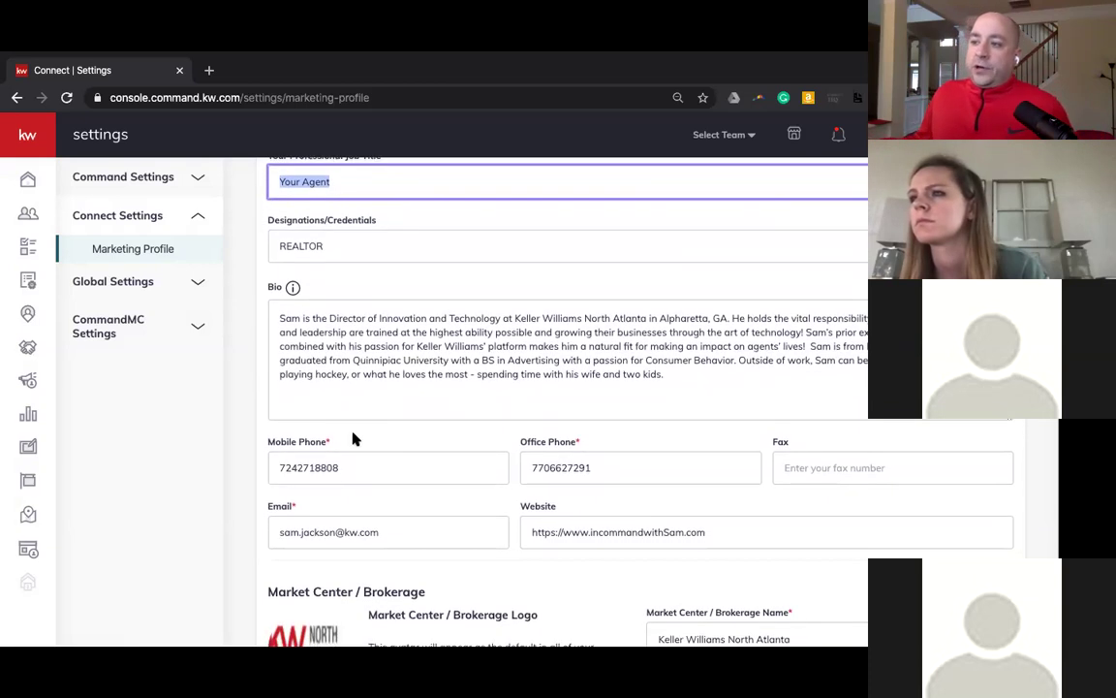
scroll(348, 441, down, 2)
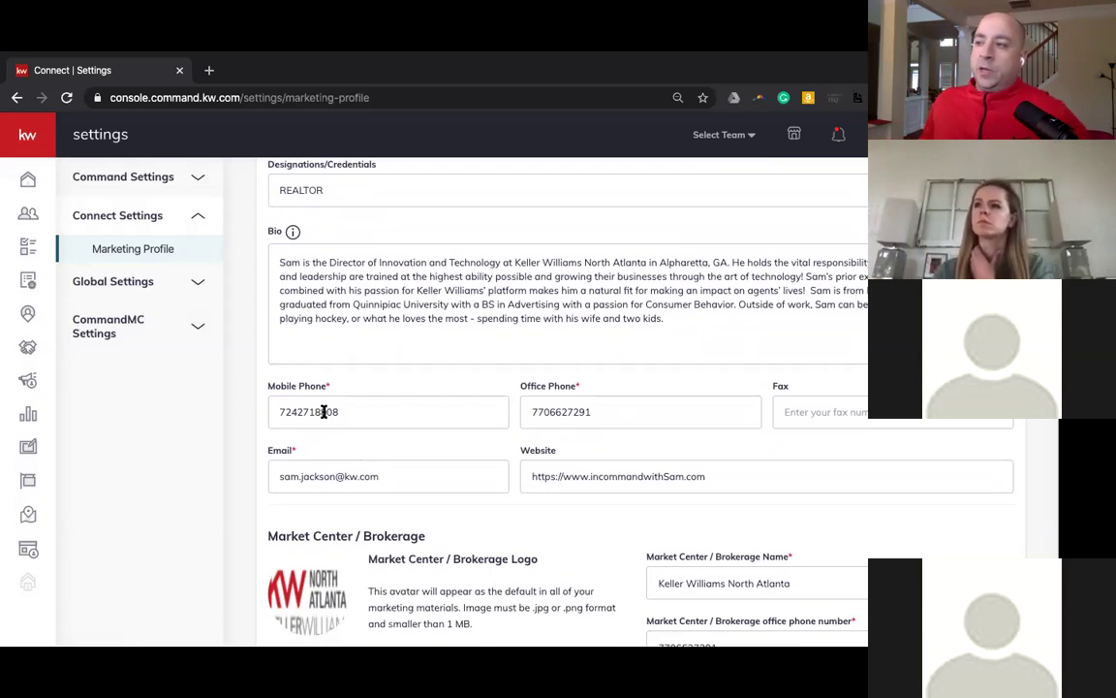
scroll(320, 411, down, 2)
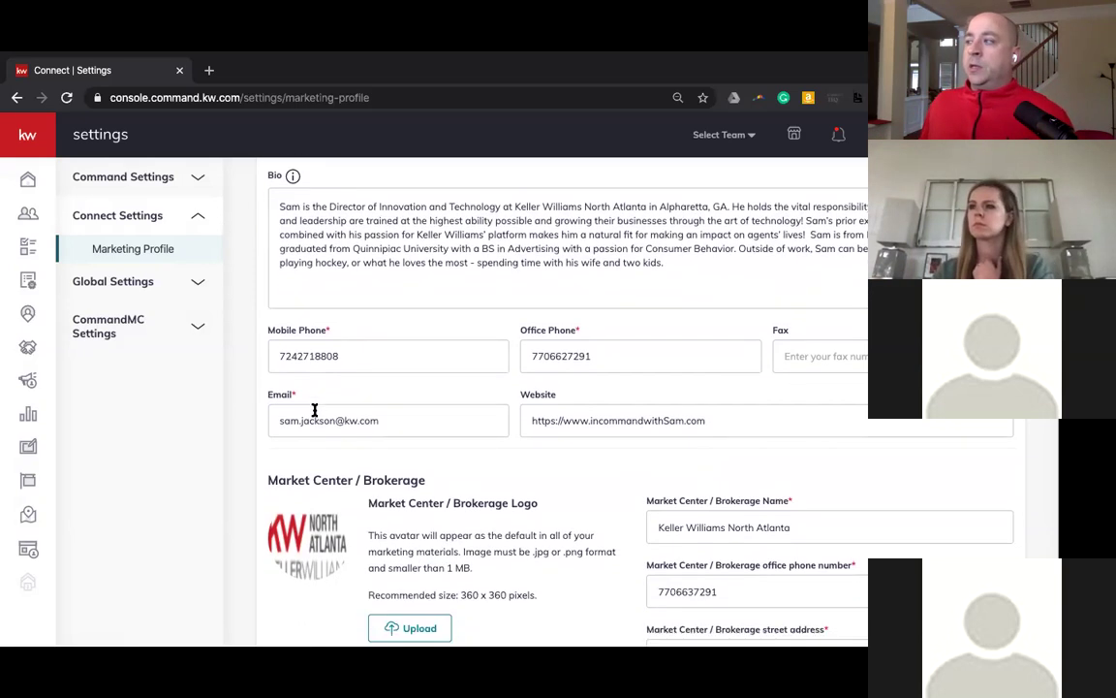
scroll(314, 411, down, 1)
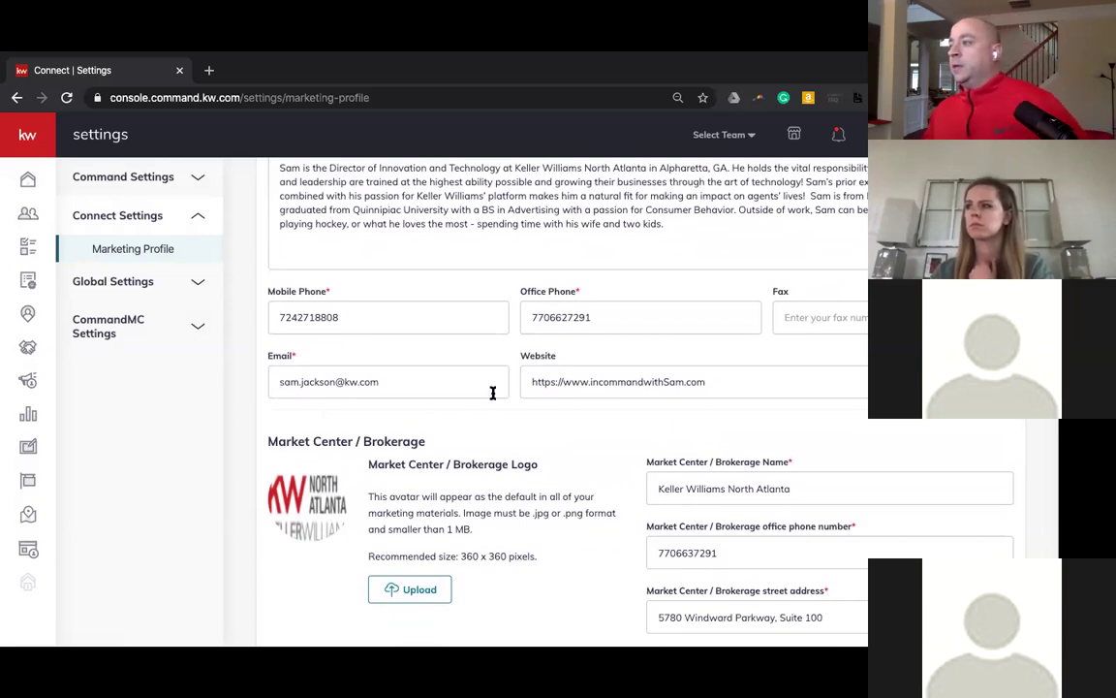
scroll(540, 386, down, 3)
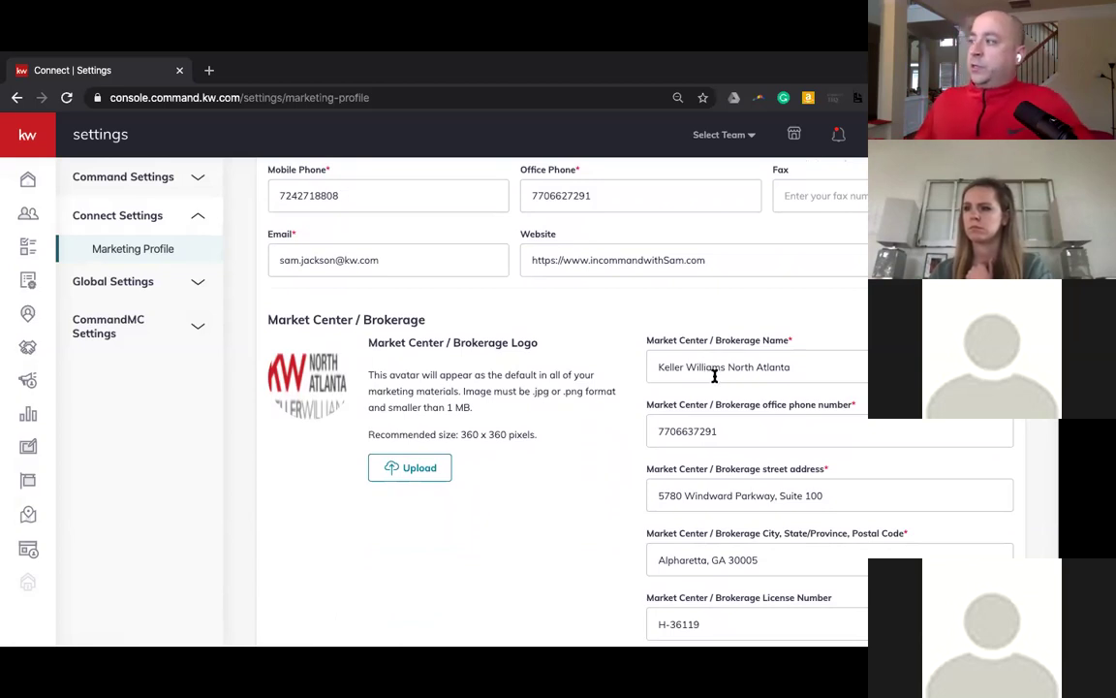
- Clear the Market Center / Brokerage License Number and refill it from the saved autofill entry
scroll(702, 385, down, 1)
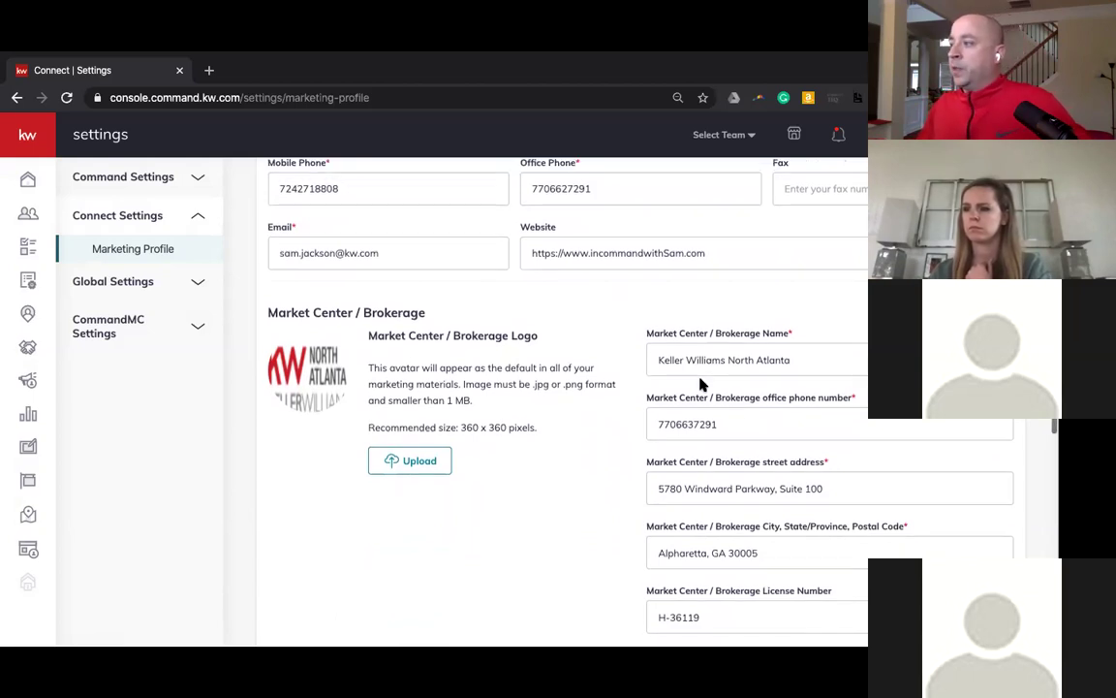
scroll(702, 384, down, 1)
scroll(690, 419, down, 2)
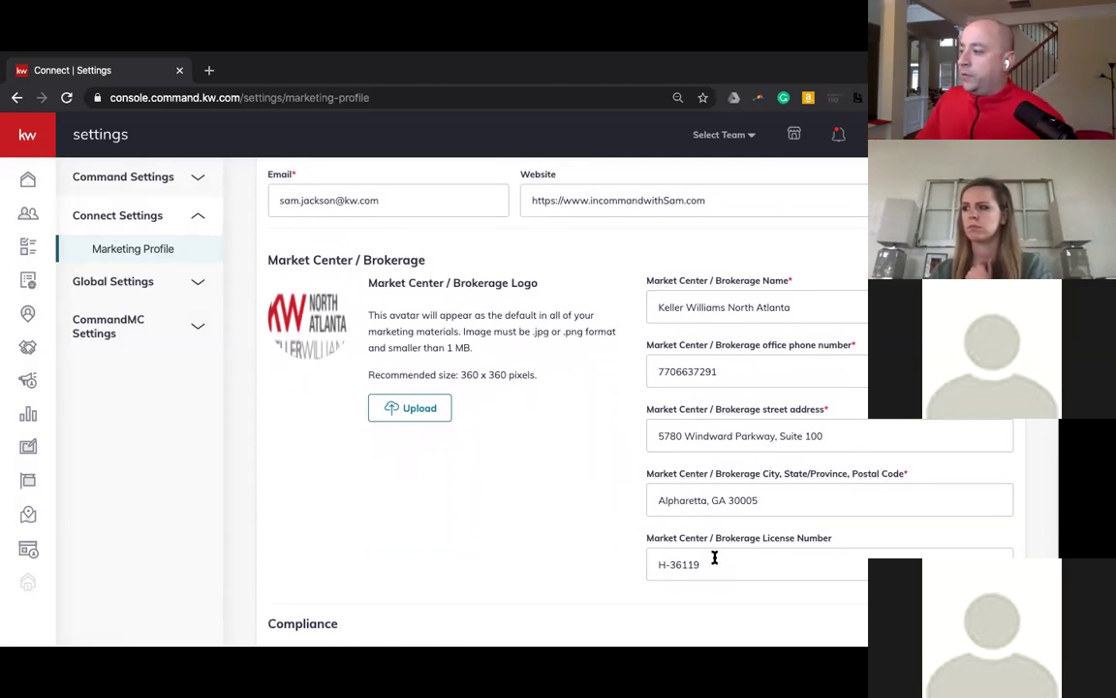
scroll(715, 559, down, 1)
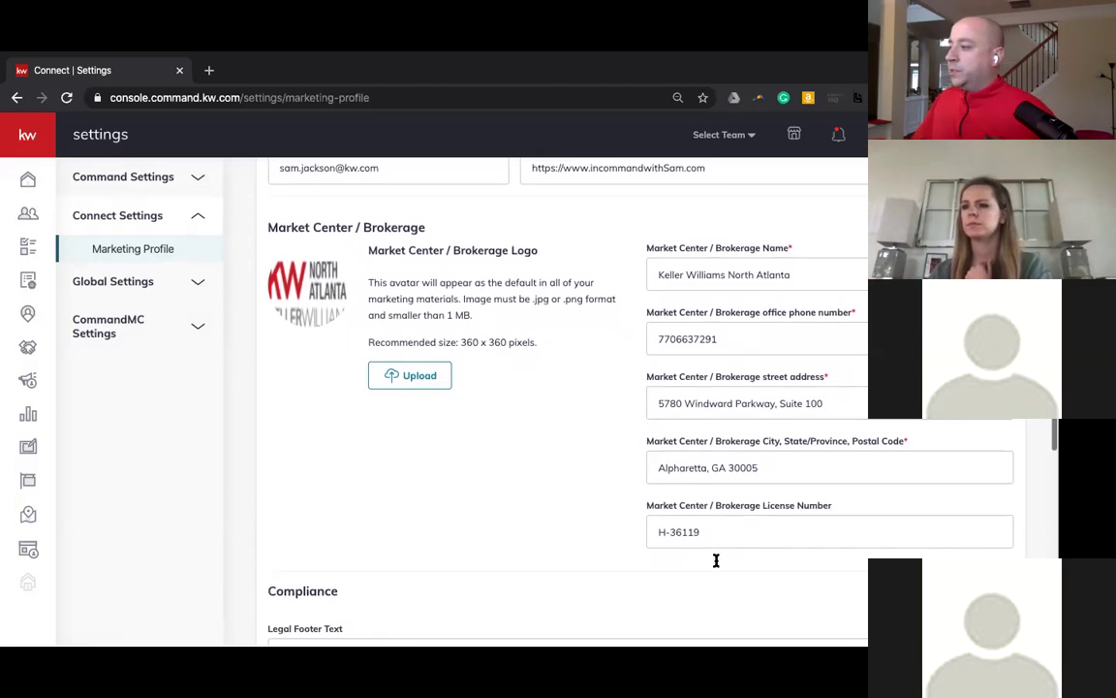
click(733, 531)
double_click(733, 531)
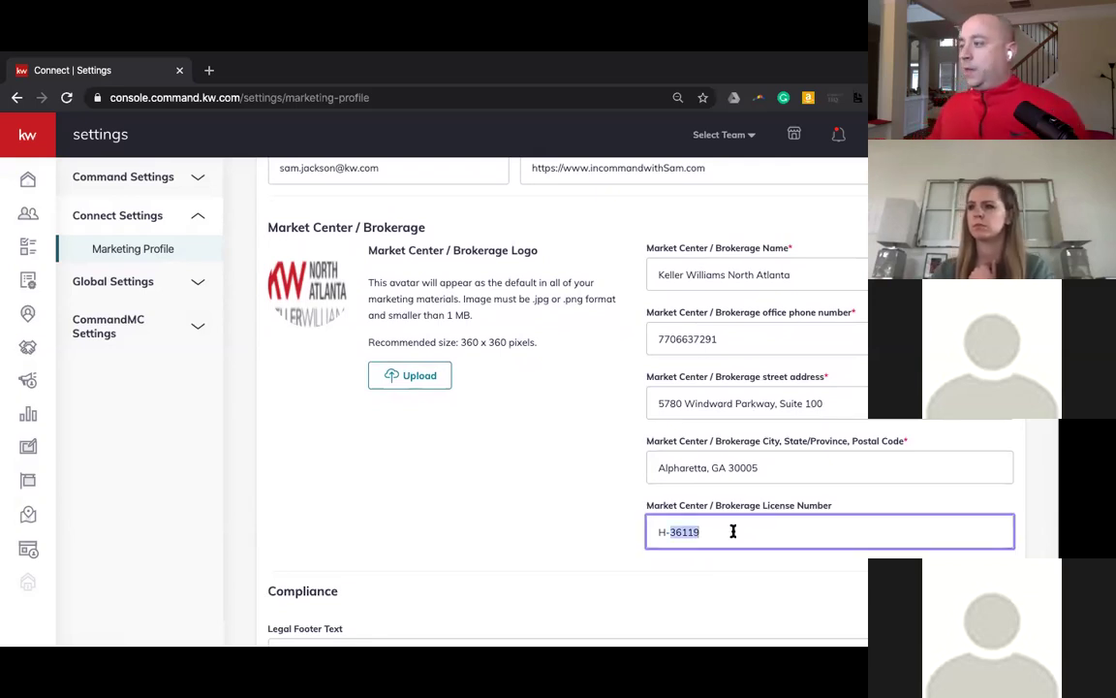
key(BackSpace)
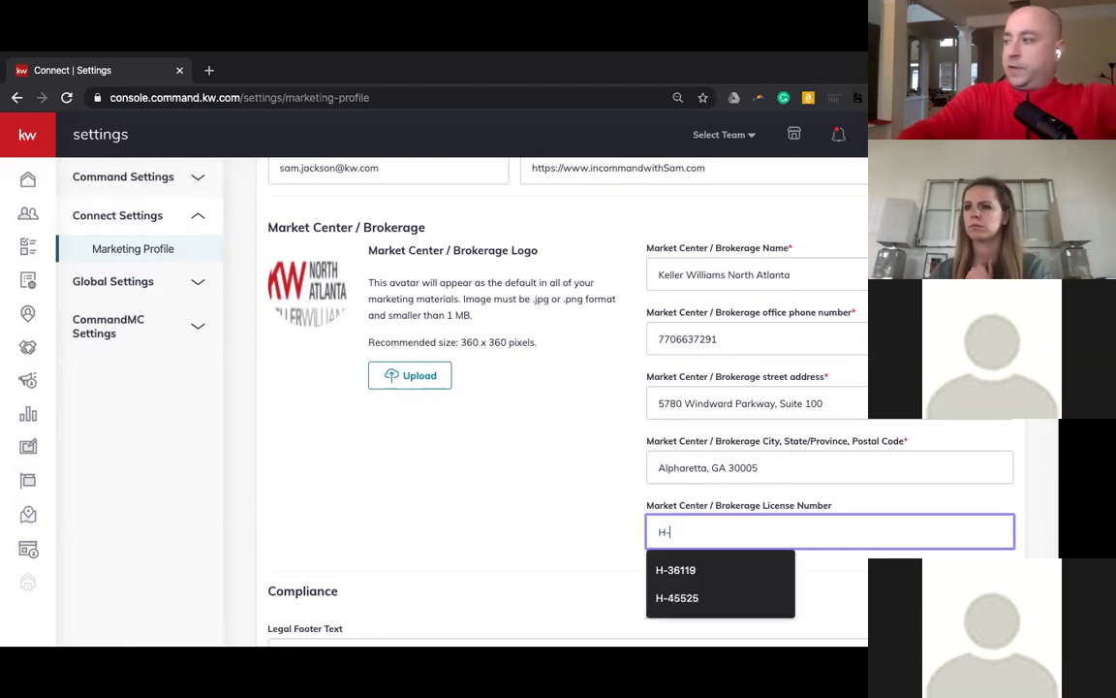
key(BackSpace)
key(BackSpace)
text(H)
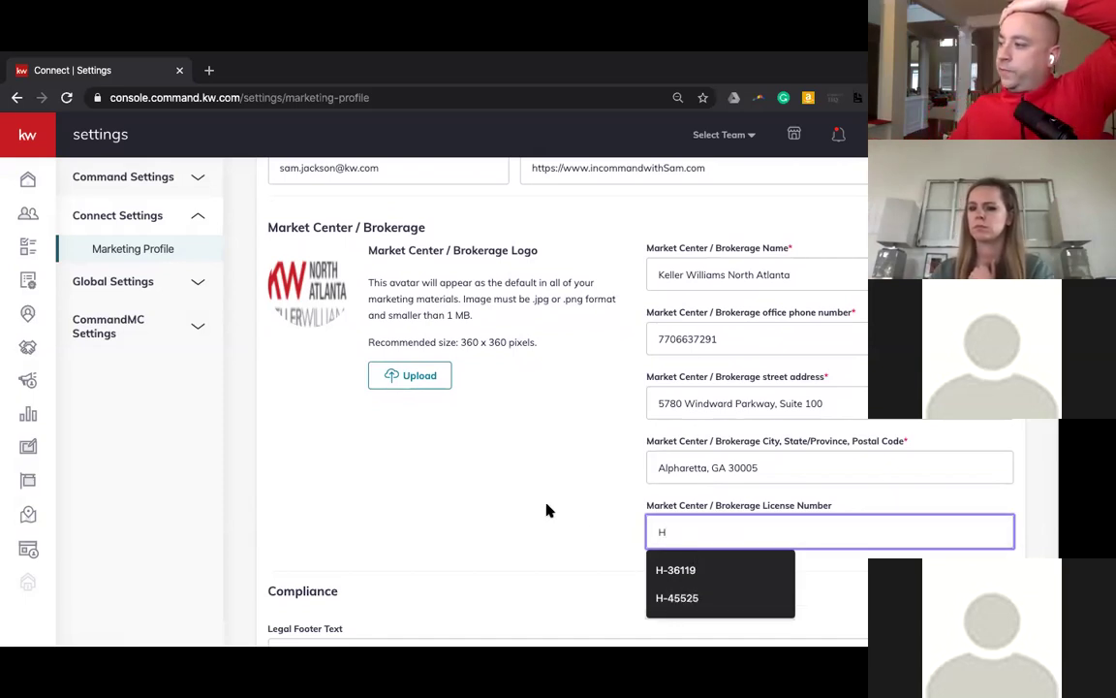
click(692, 566)
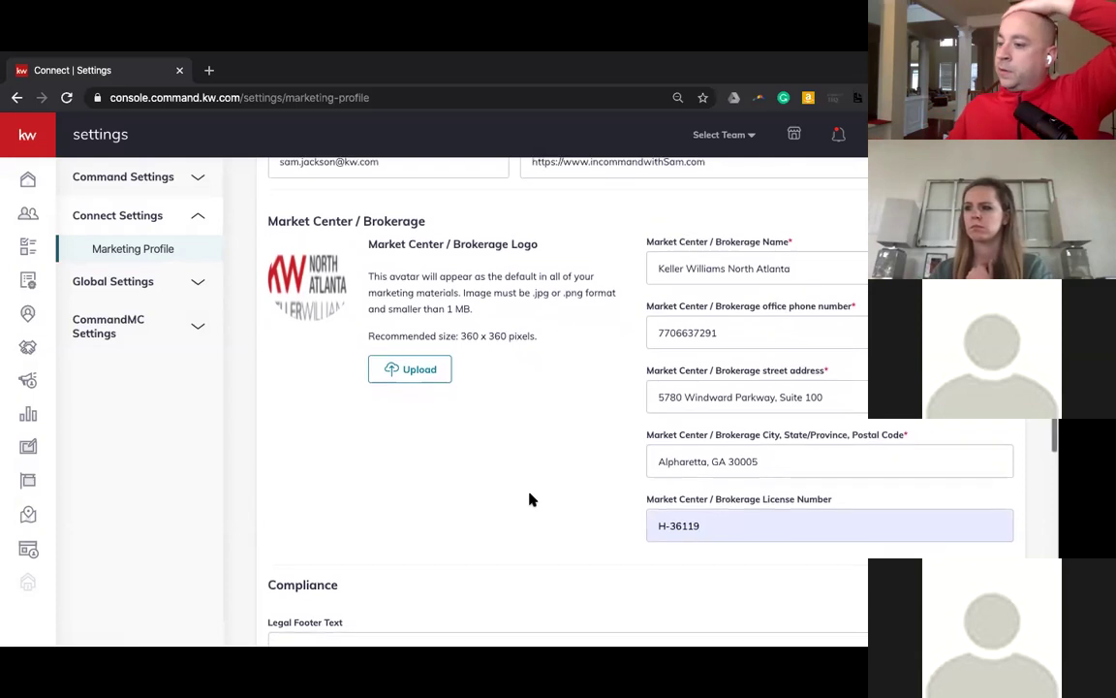
- Insert hyphens after the area code and the next three digits of the Legal Footer phone number
scroll(531, 496, down, 3)
scroll(530, 494, down, 2)
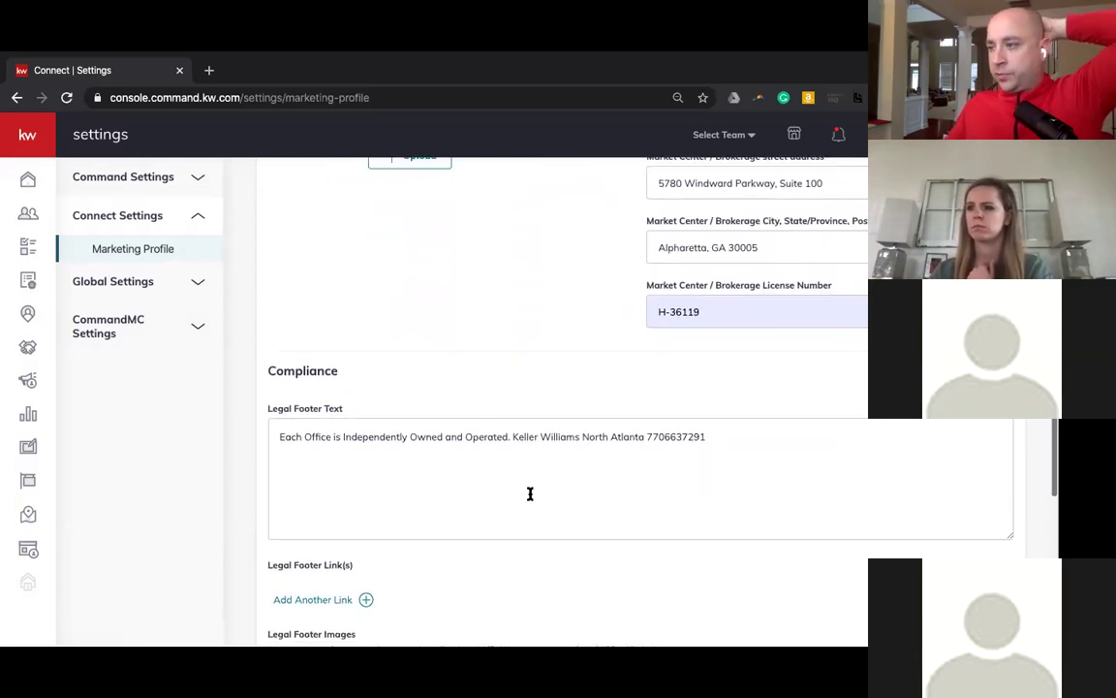
click(513, 437)
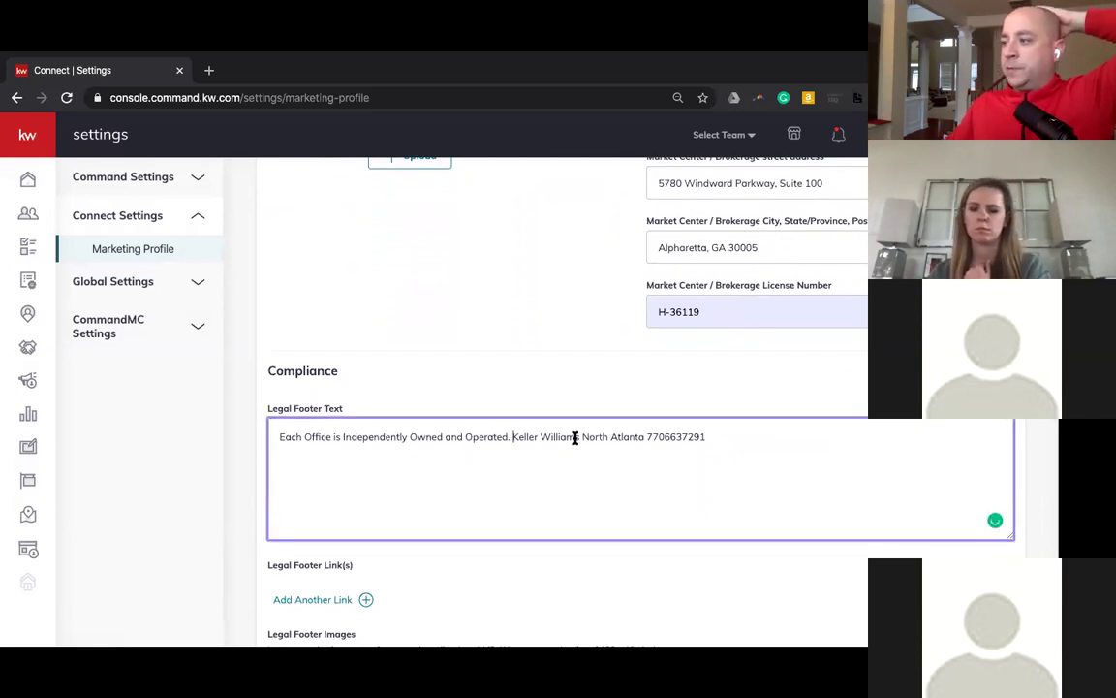
click(667, 437)
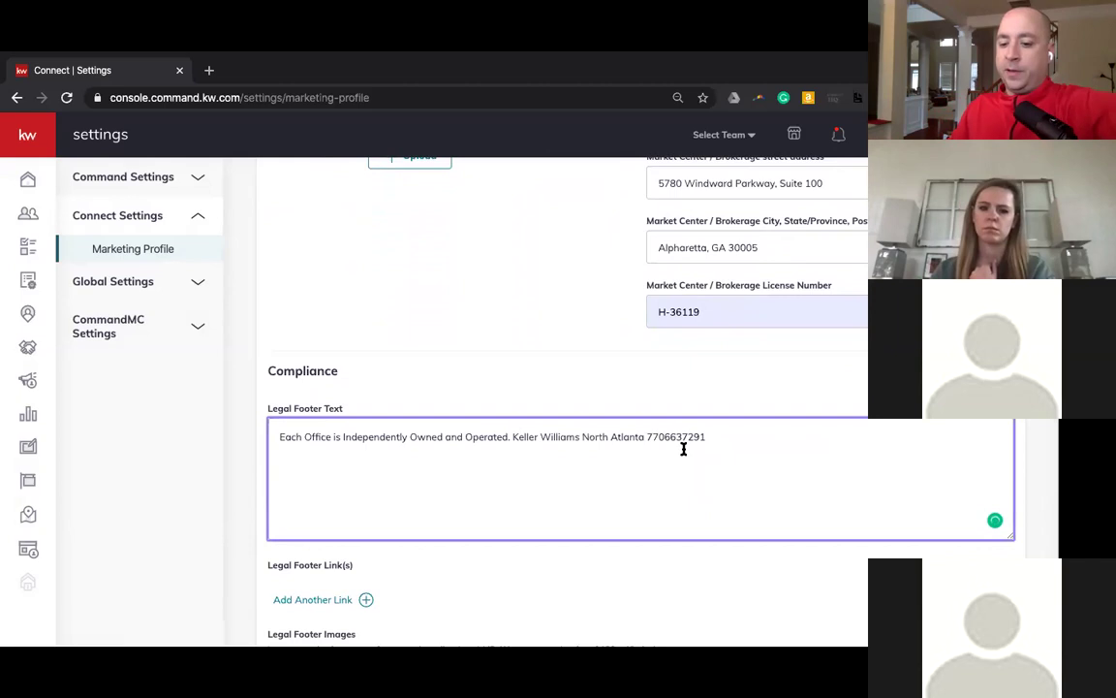
text(-)
click(686, 437)
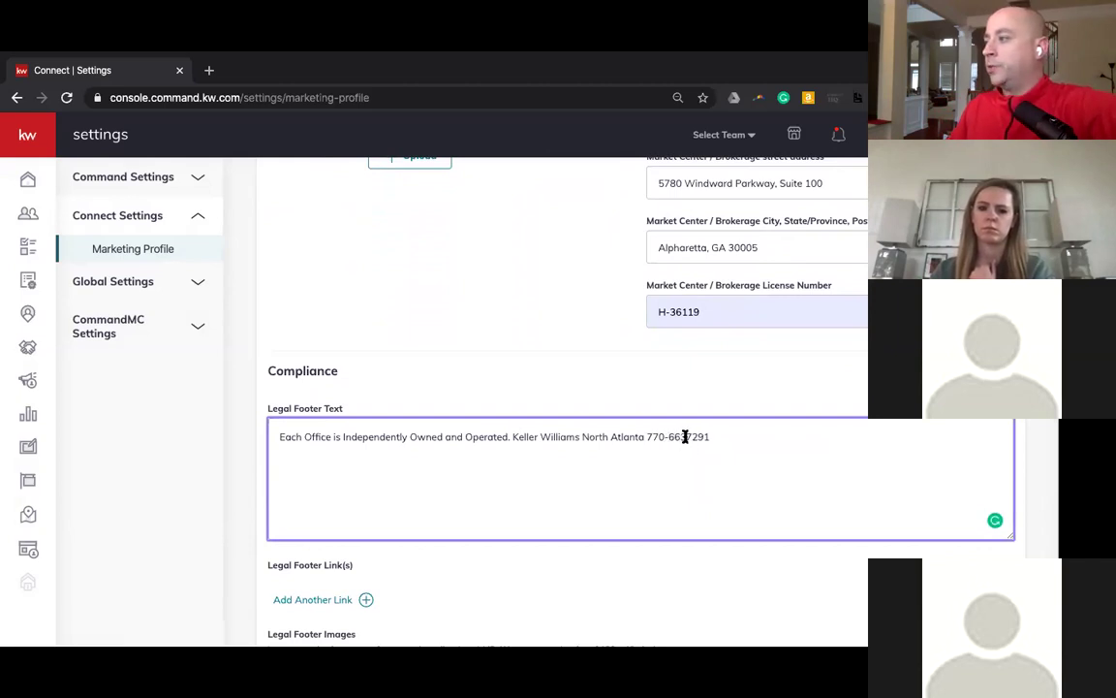
text(-)
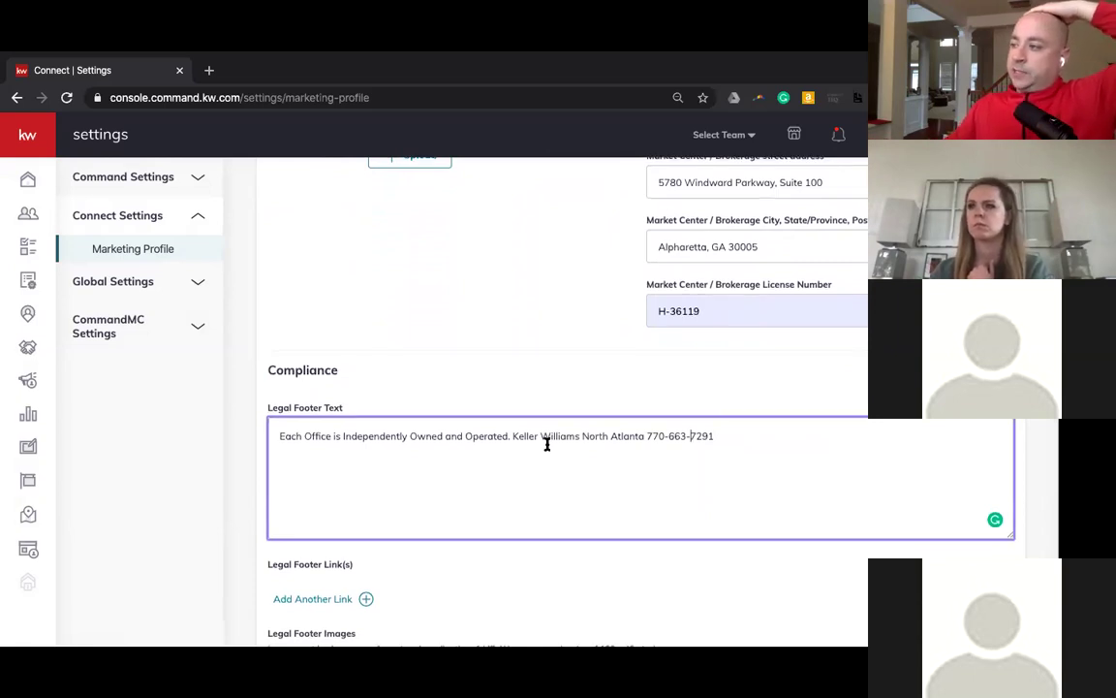
scroll(546, 444, down, 1)
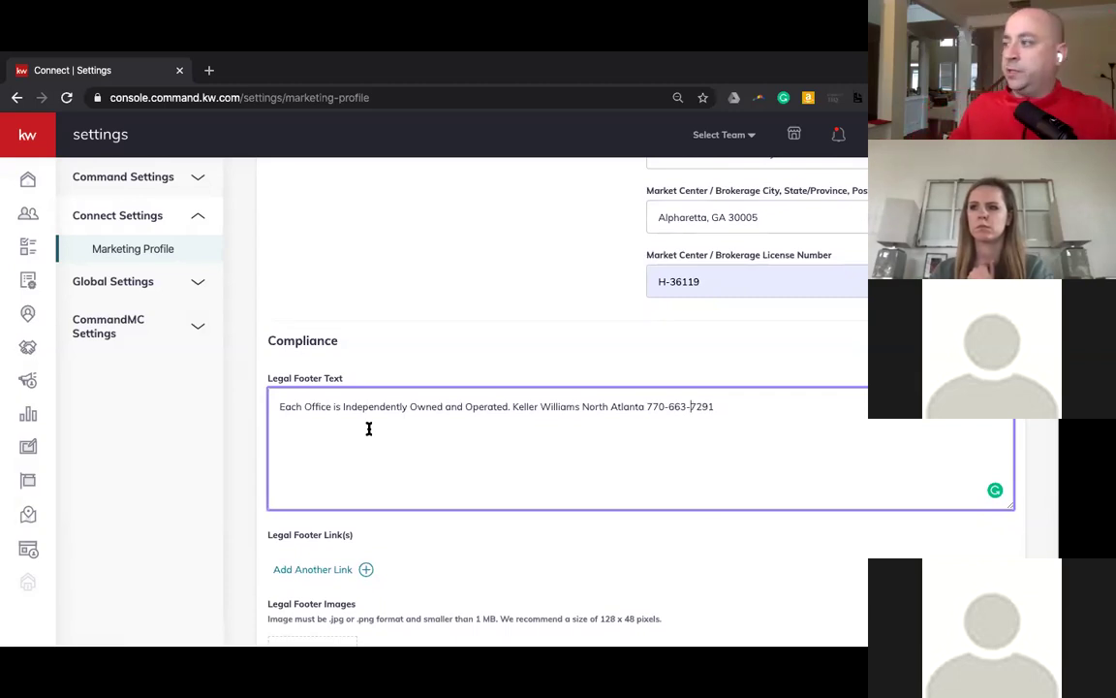
scroll(372, 430, down, 5)
scroll(373, 431, down, 2)
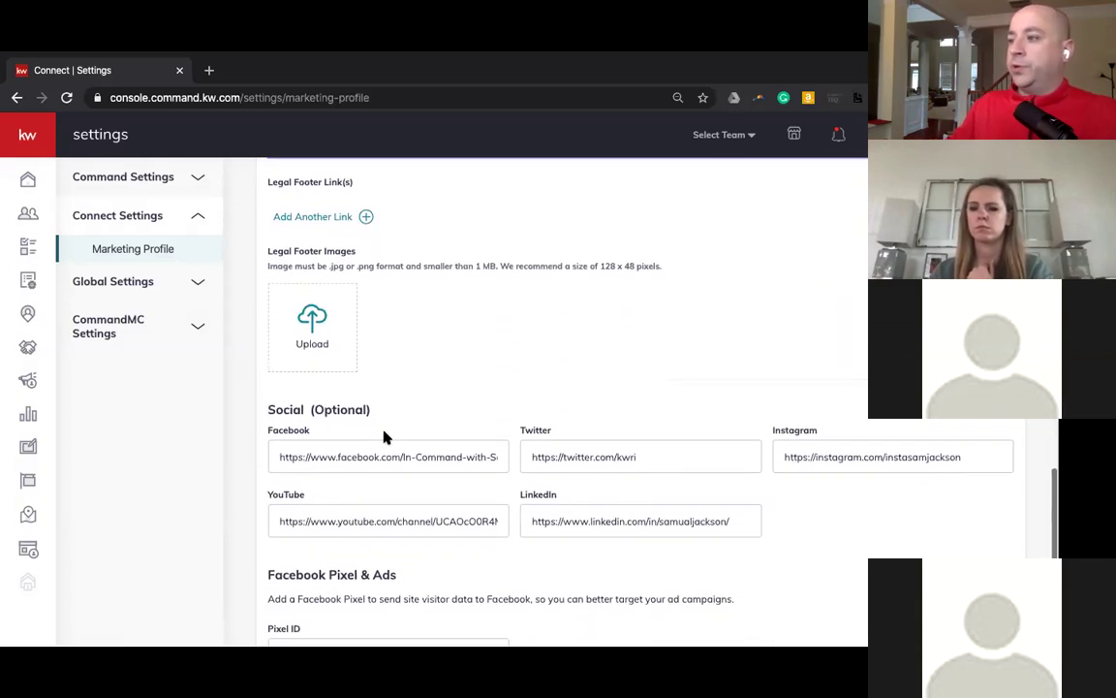
scroll(387, 436, down, 1)
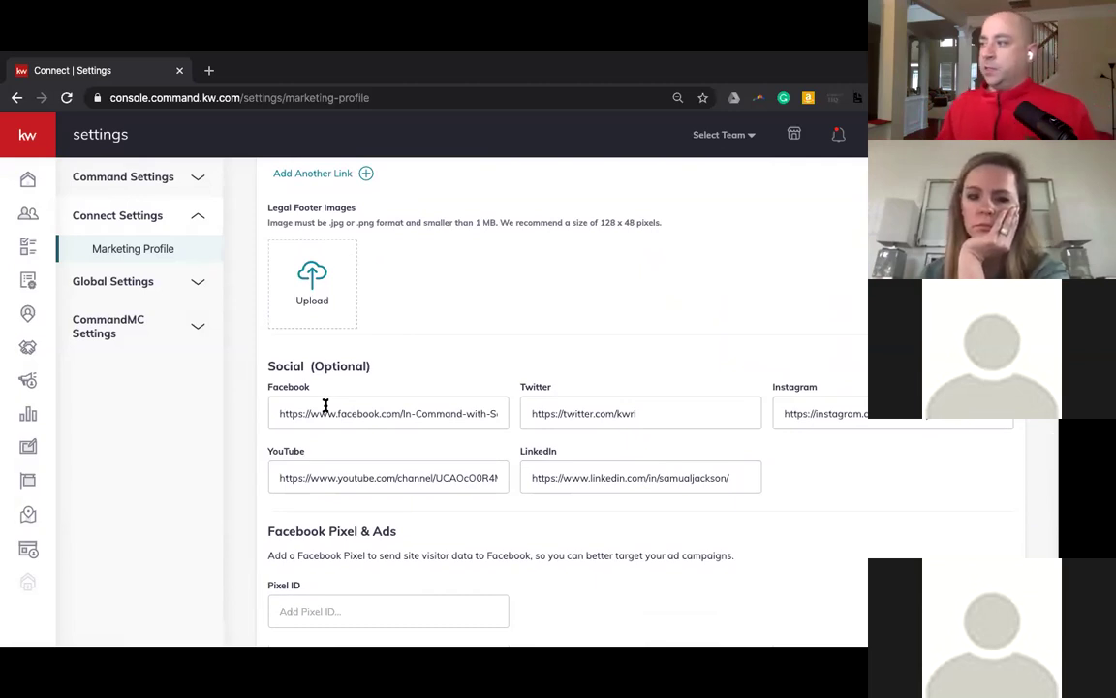
click(680, 410)
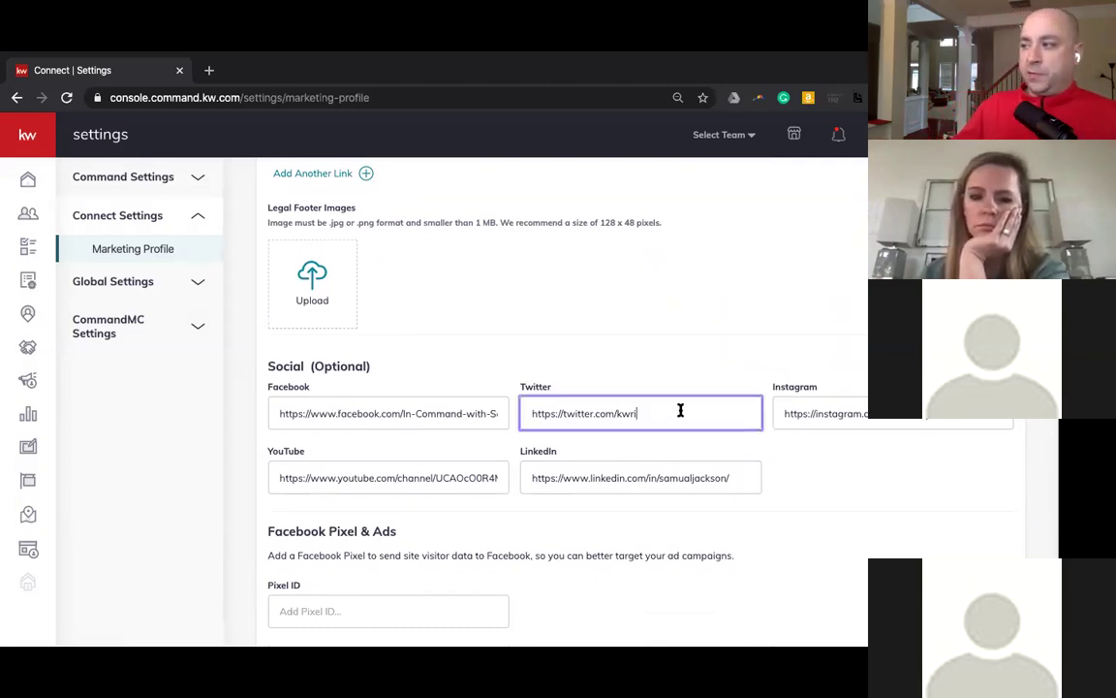
key(ctrl+a)
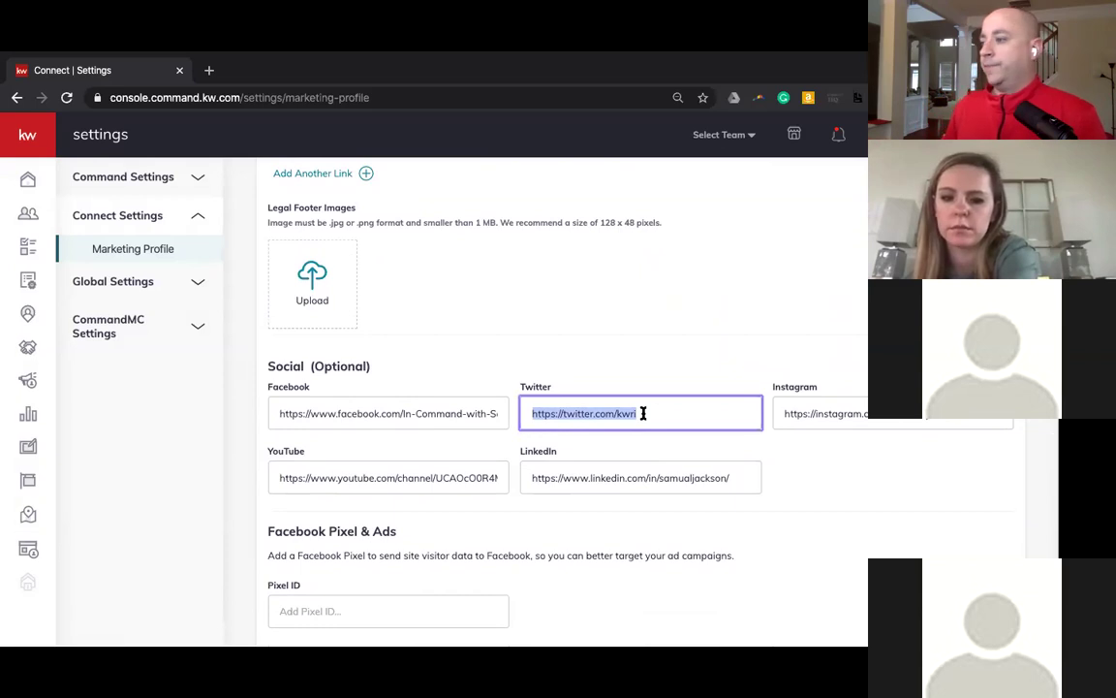
scroll(642, 414, down, 3)
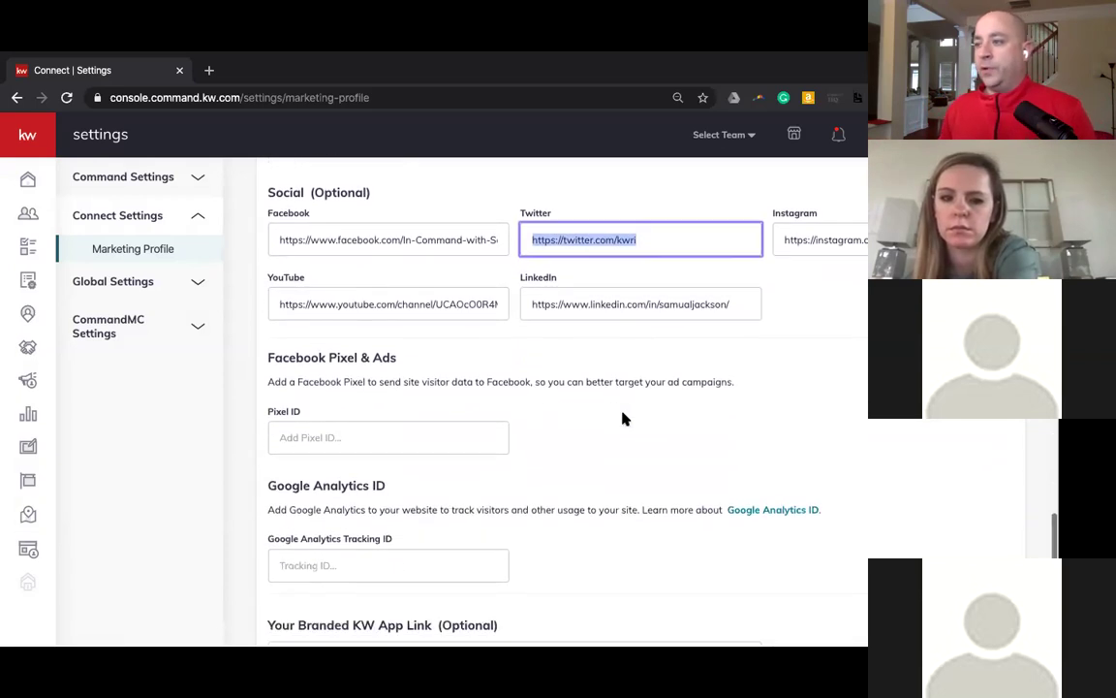
scroll(623, 417, down, 1)
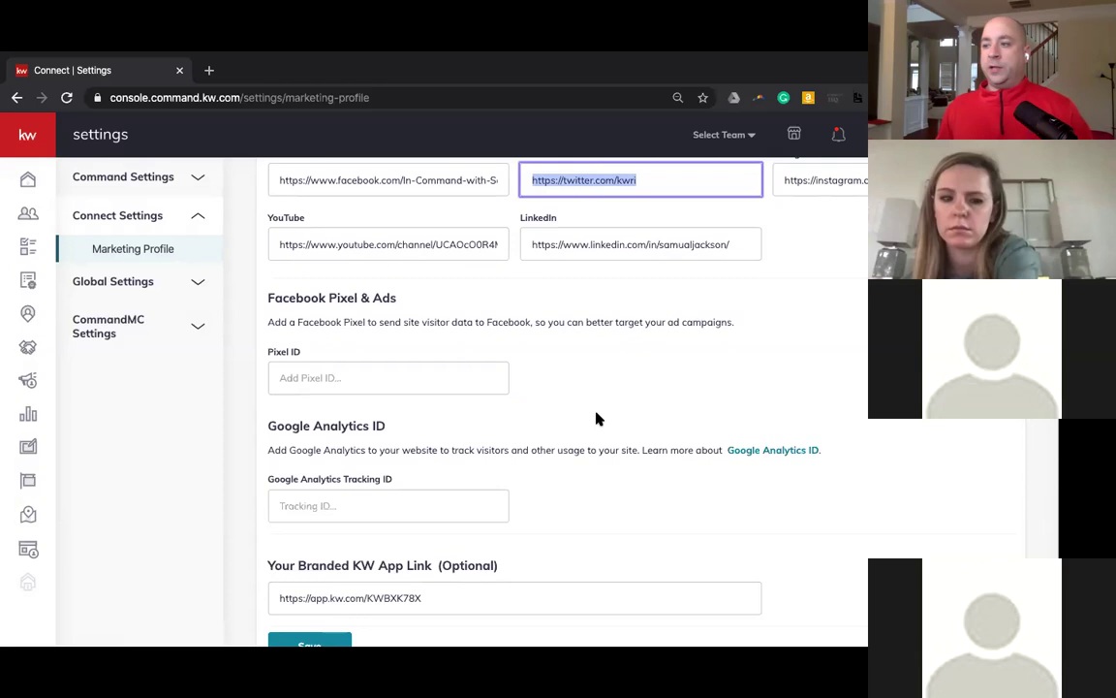
scroll(598, 418, down, 1)
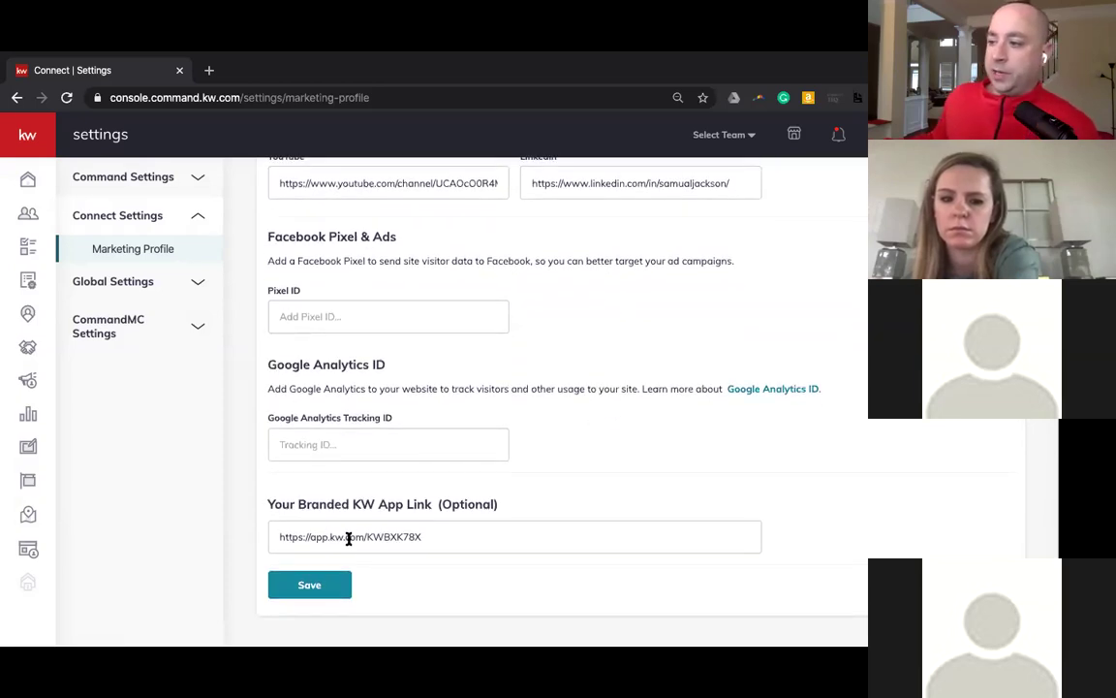
click(309, 587)
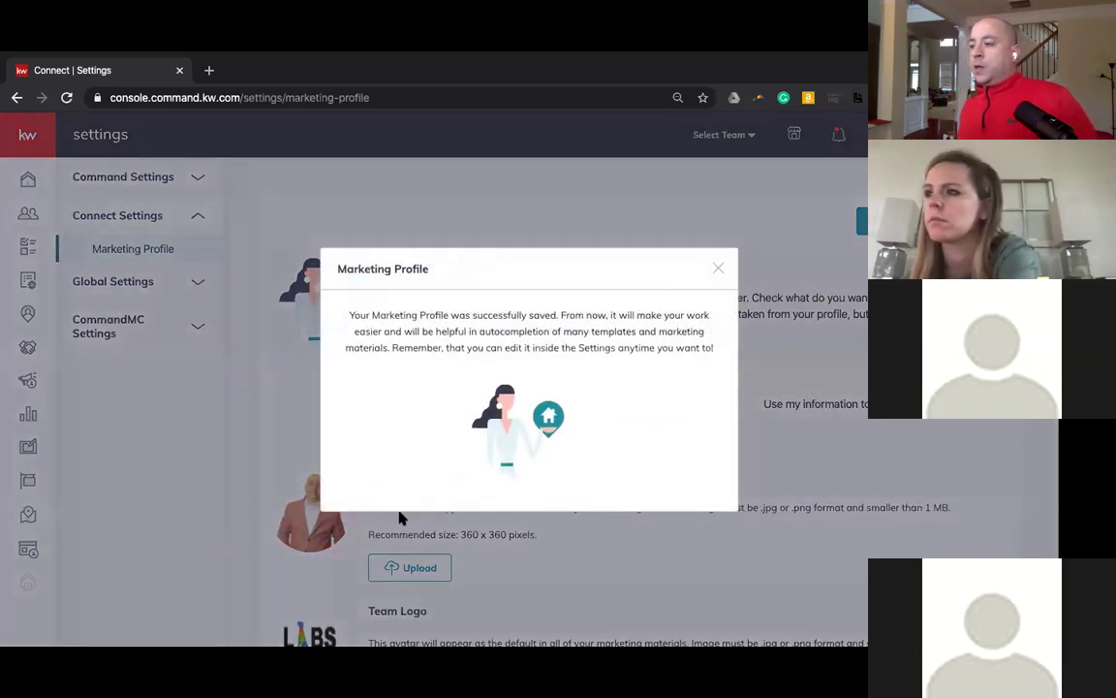
- Close the 'successfully saved' confirmation on the Marketing Profile page
click(717, 269)
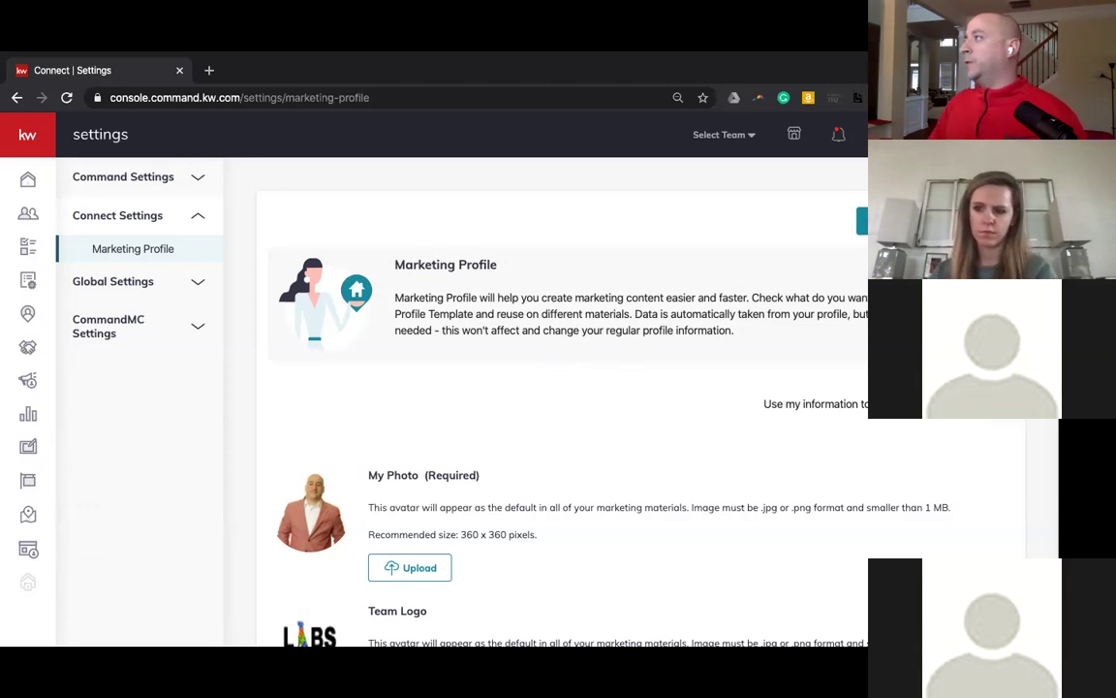
key(alt+f)
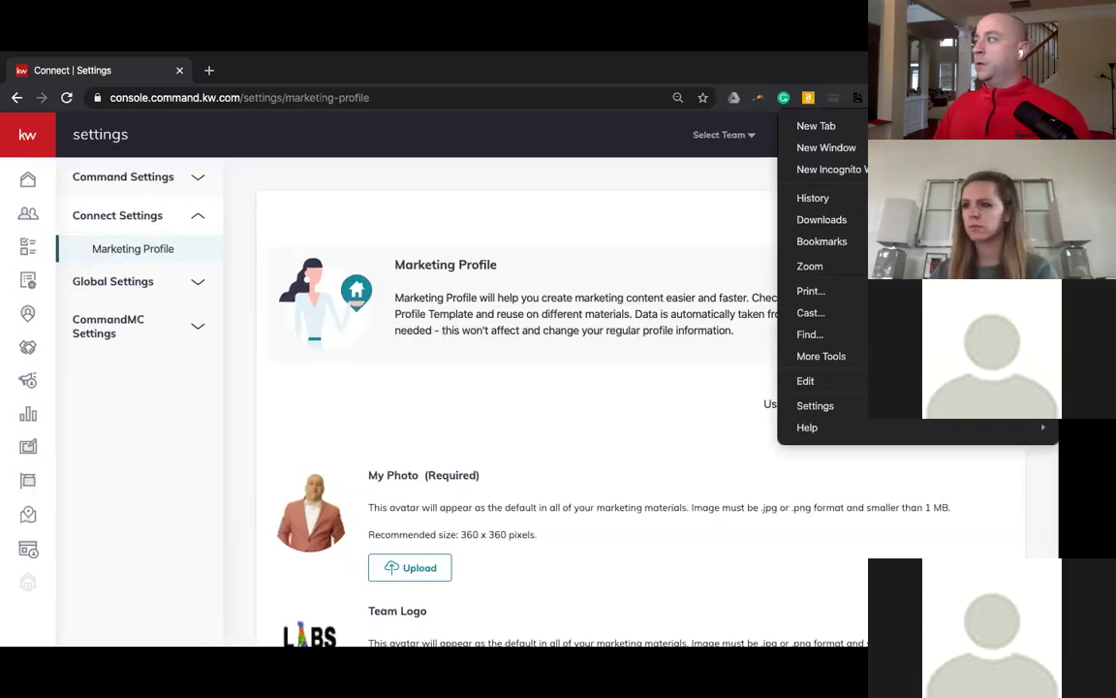
- Open Consumer's Site & App Settings, showing hero text 'Find Your Dream Home' and five hero images
click(39, 506)
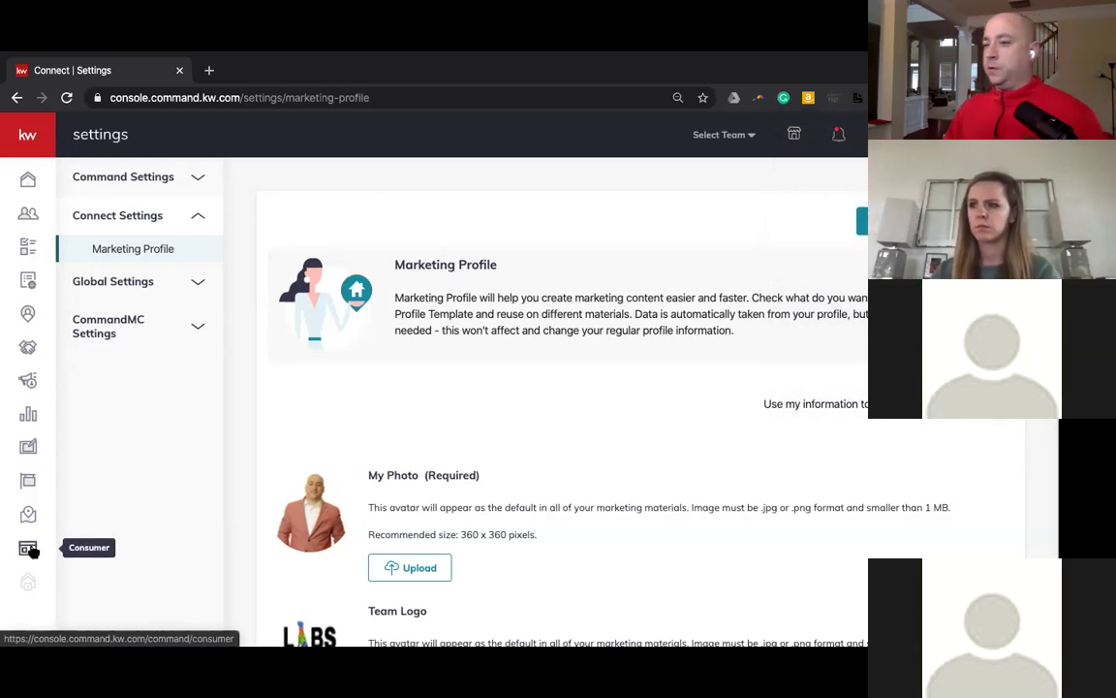
click(29, 550)
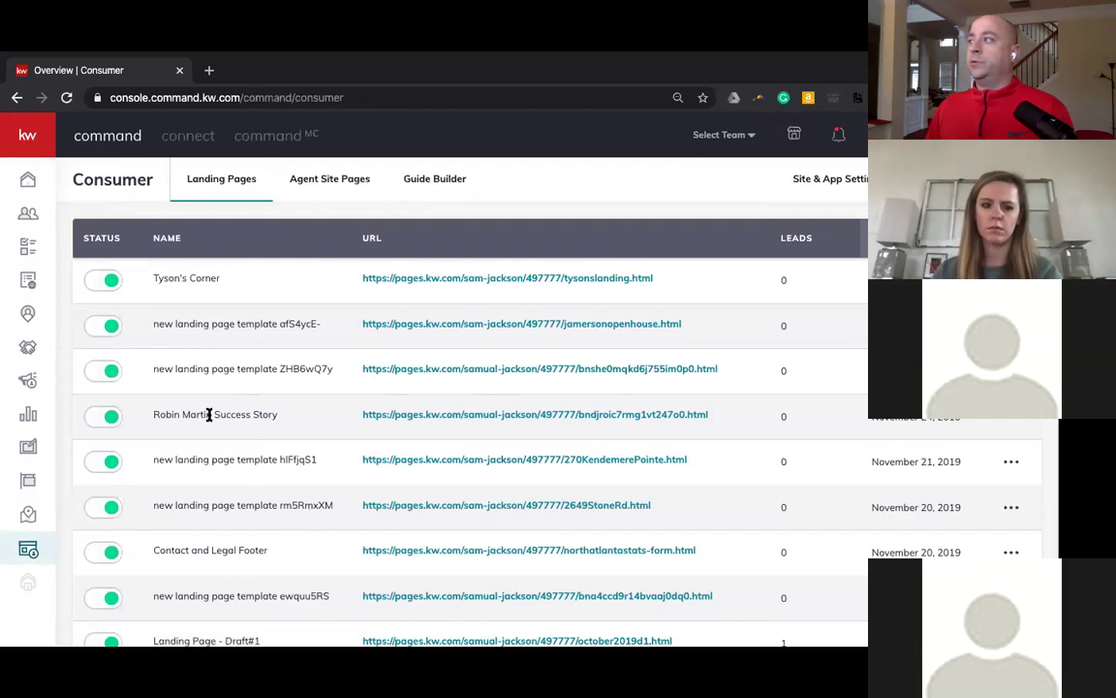
click(820, 184)
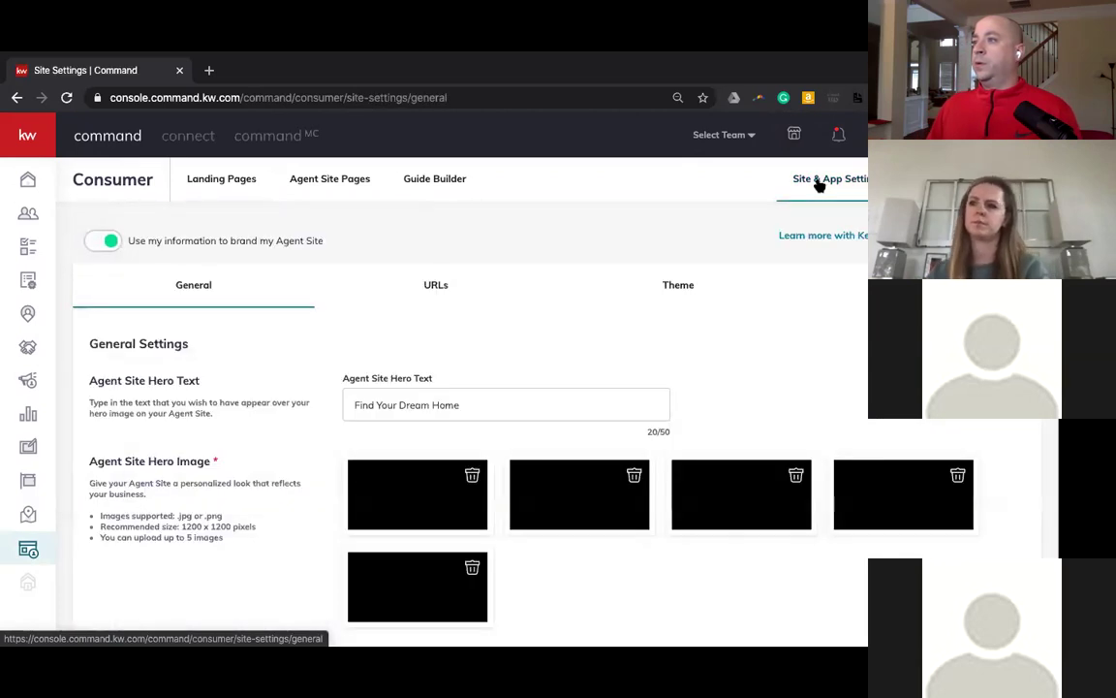
- Copy the App URL from the Agent Site's URLs settings and open a new blank browser tab
click(436, 289)
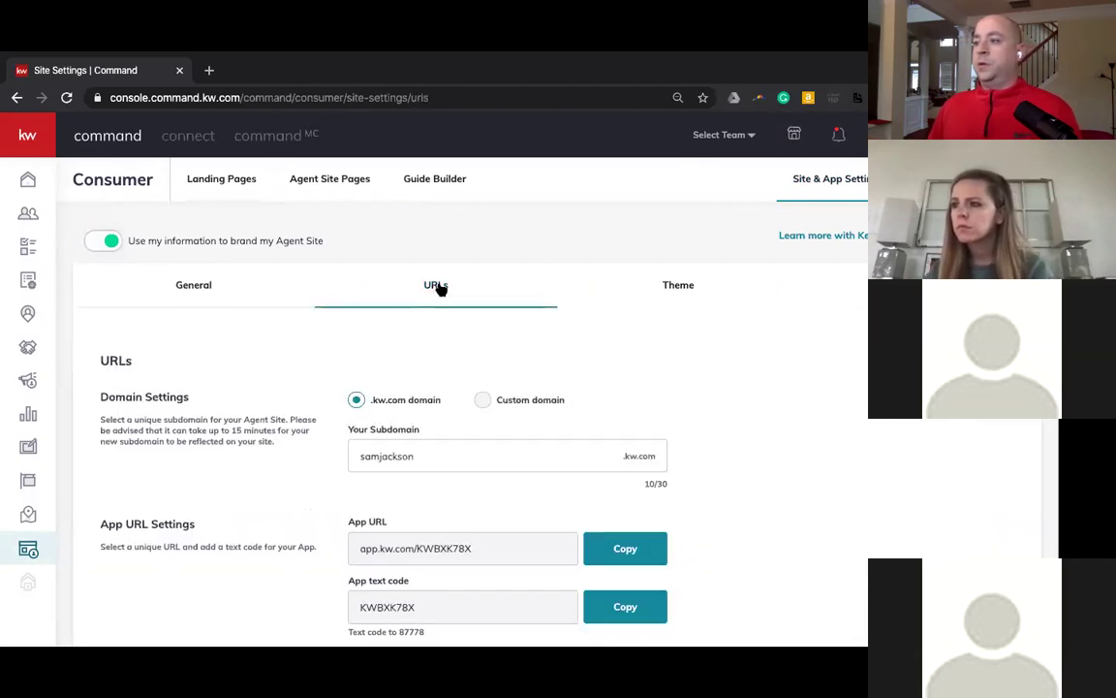
scroll(403, 388, down, 1)
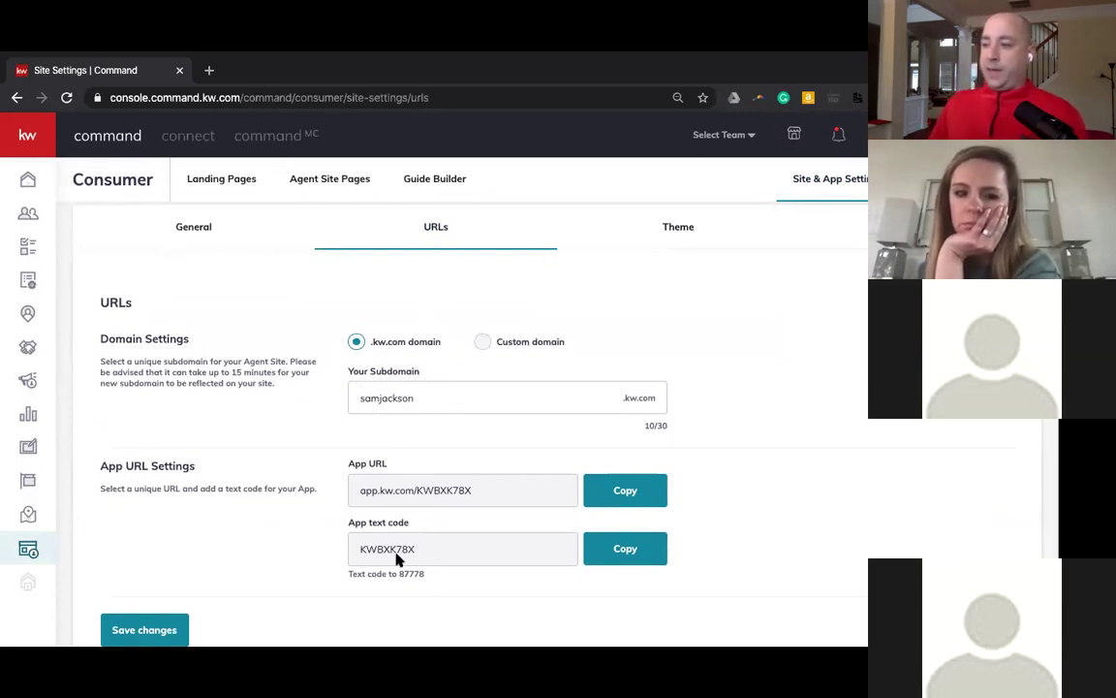
click(632, 491)
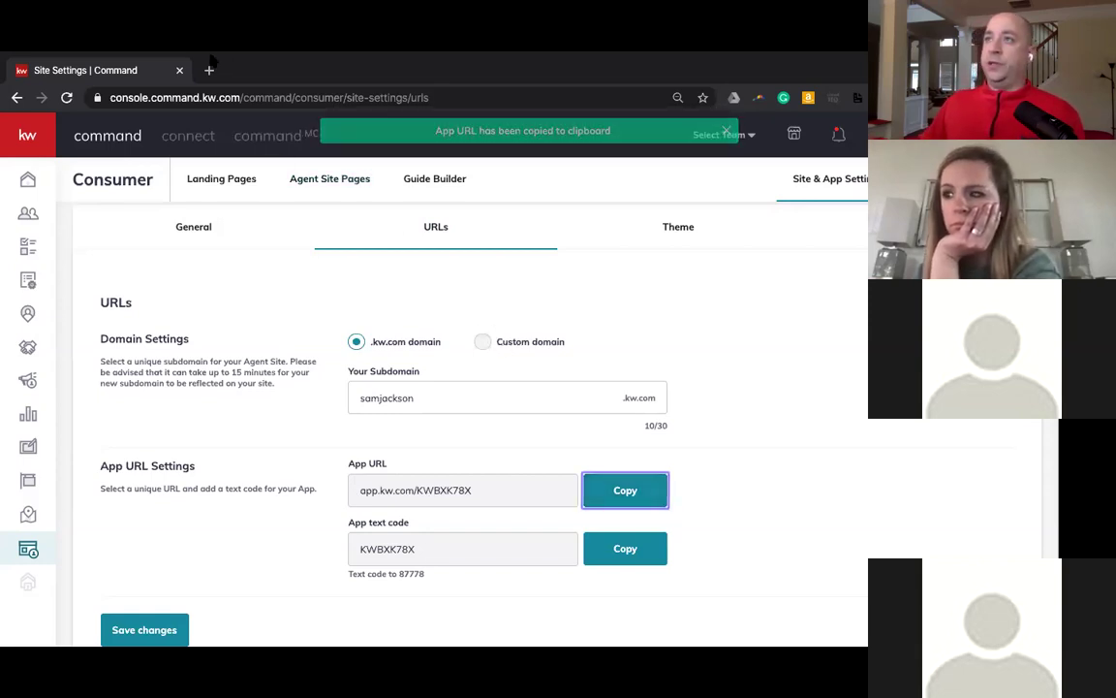
click(630, 494)
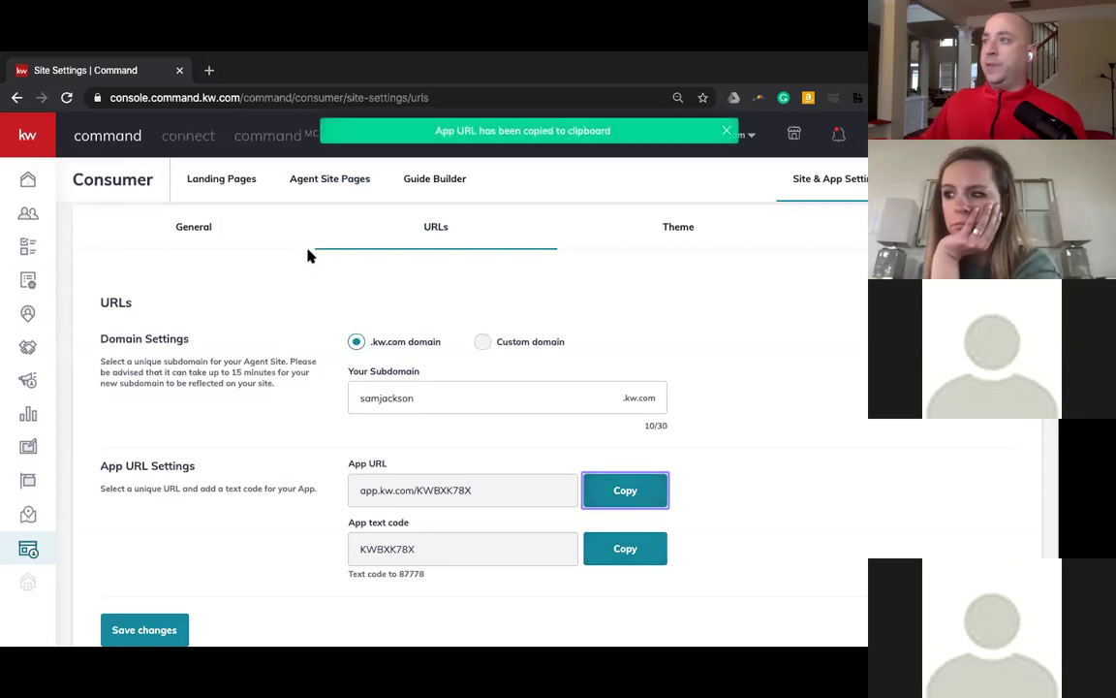
click(208, 69)
- Load the copied app URL and review the kw.com download page's App Store, Google Play and texting options
right_click(216, 94)
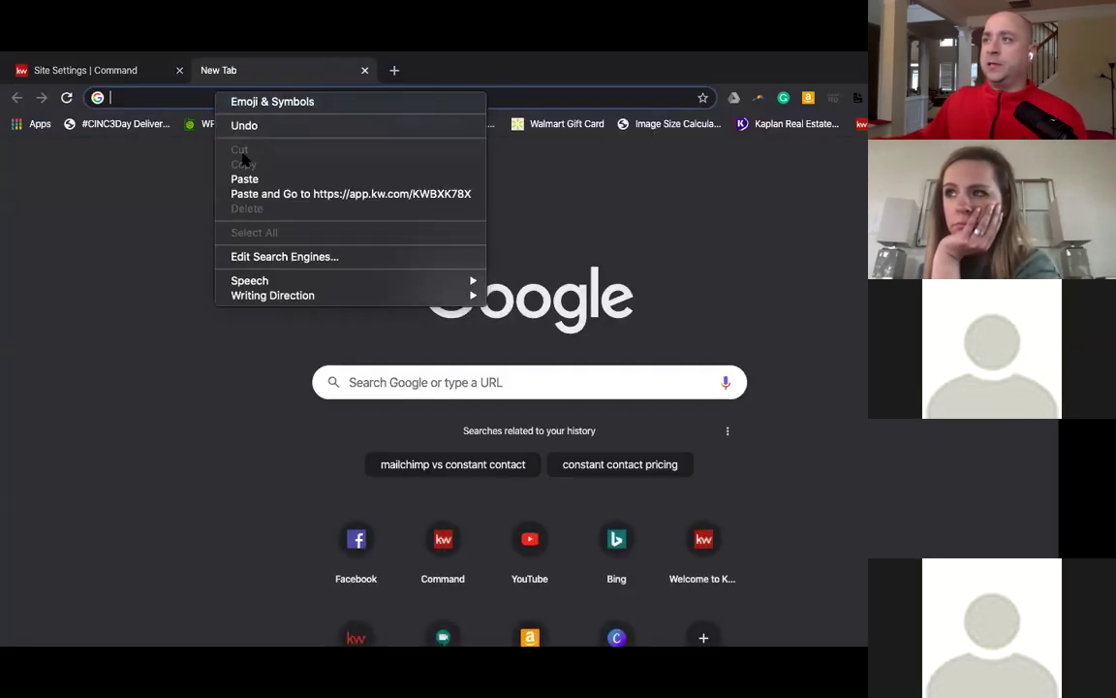
click(268, 179)
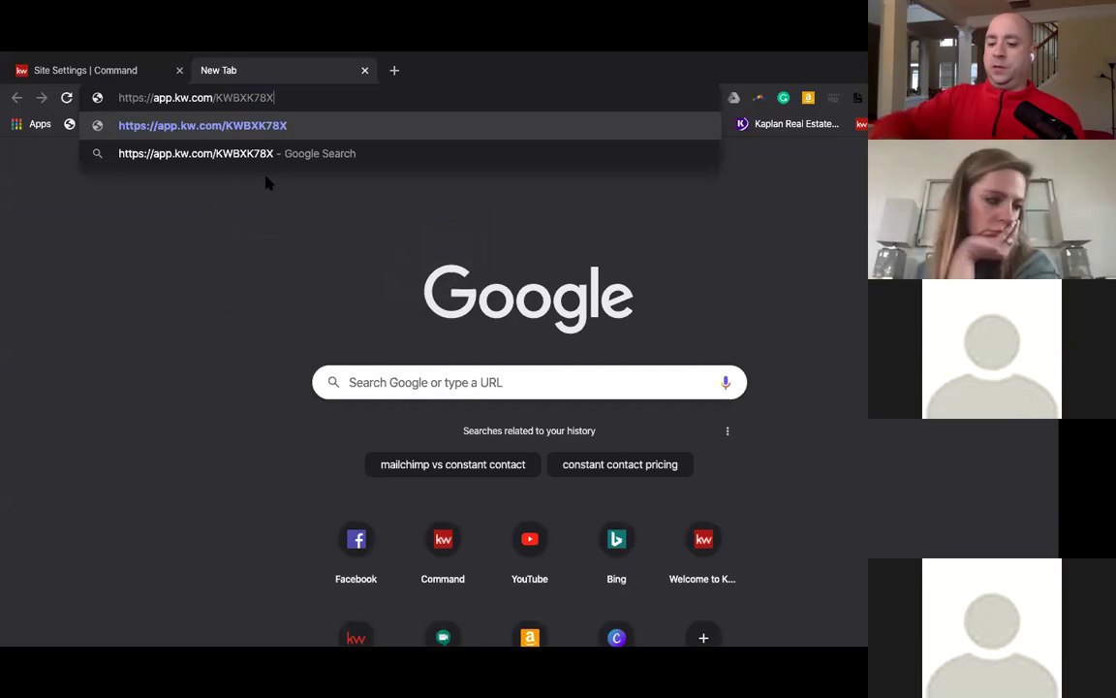
key(Return)
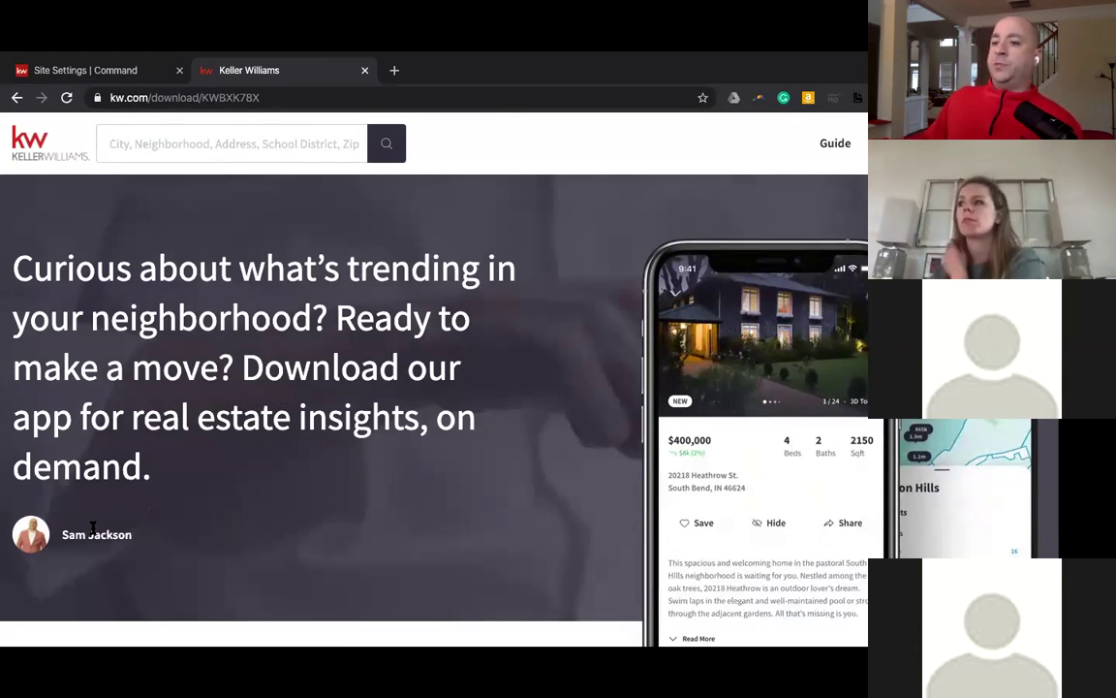
scroll(406, 468, down, 4)
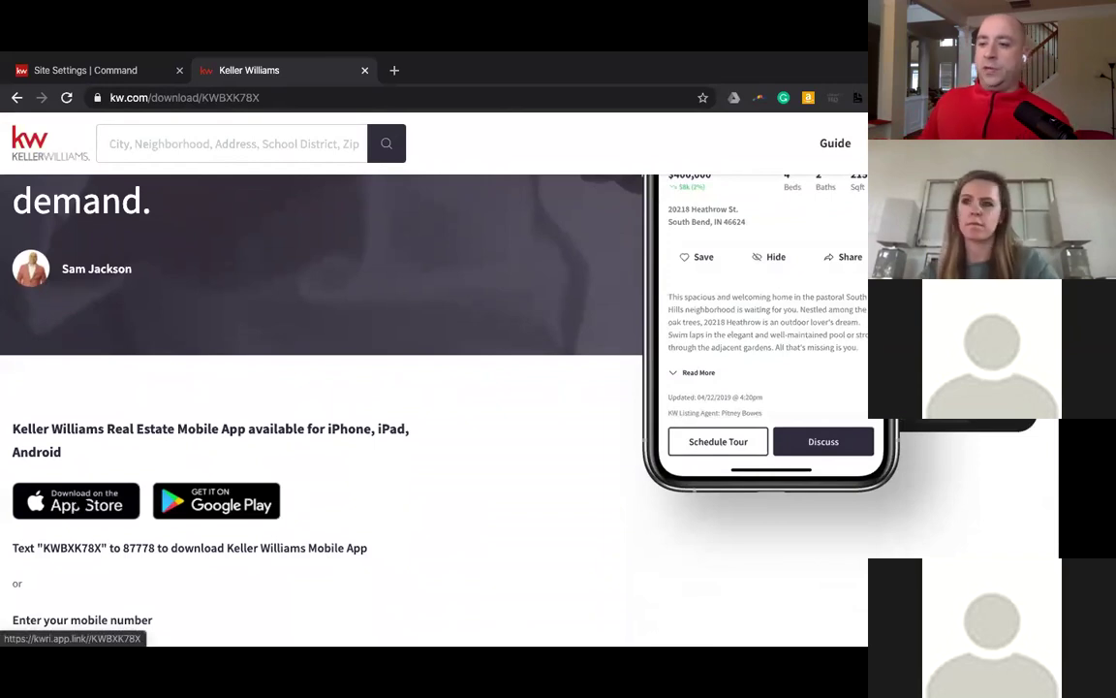
scroll(236, 504, down, 2)
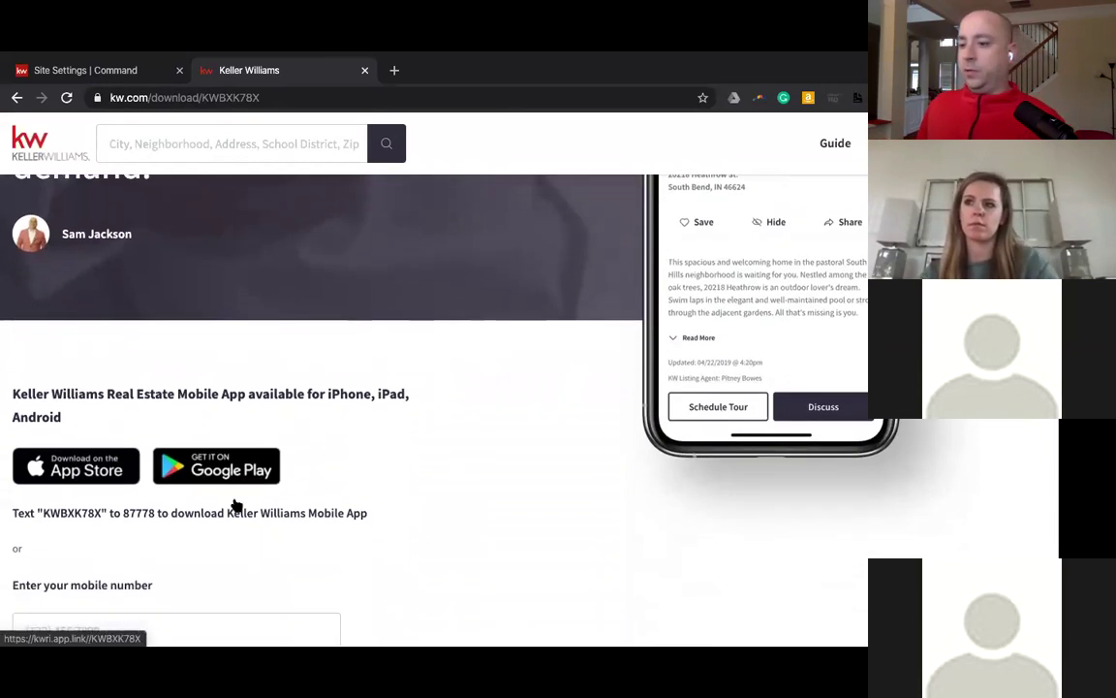
scroll(234, 499, down, 1)
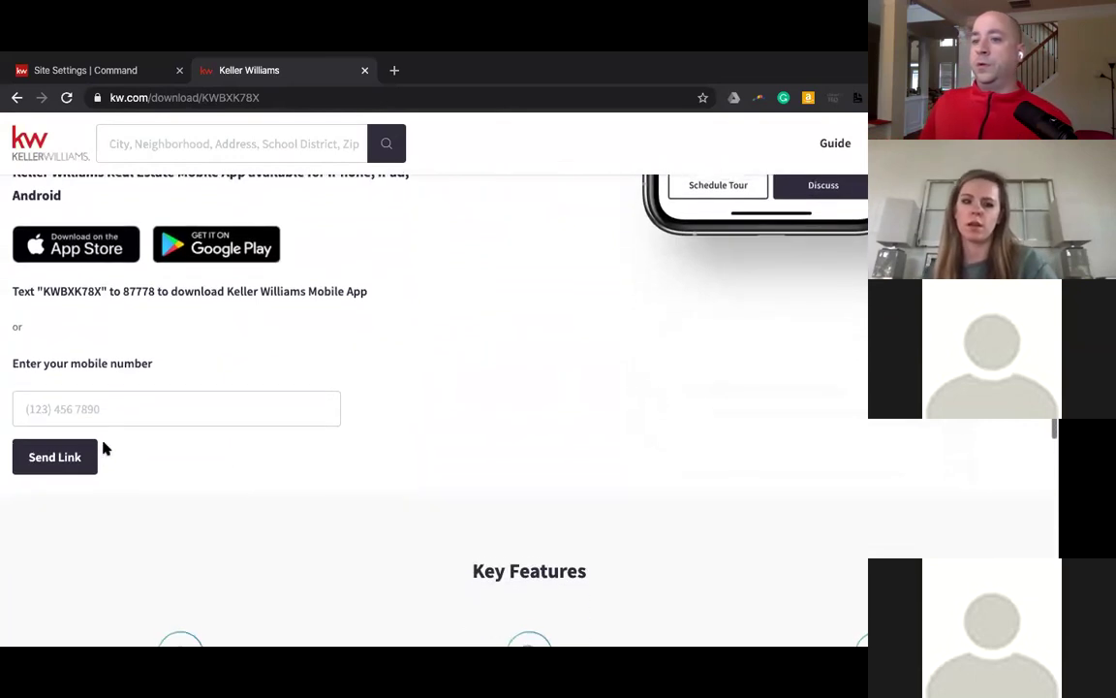
scroll(145, 419, down, 5)
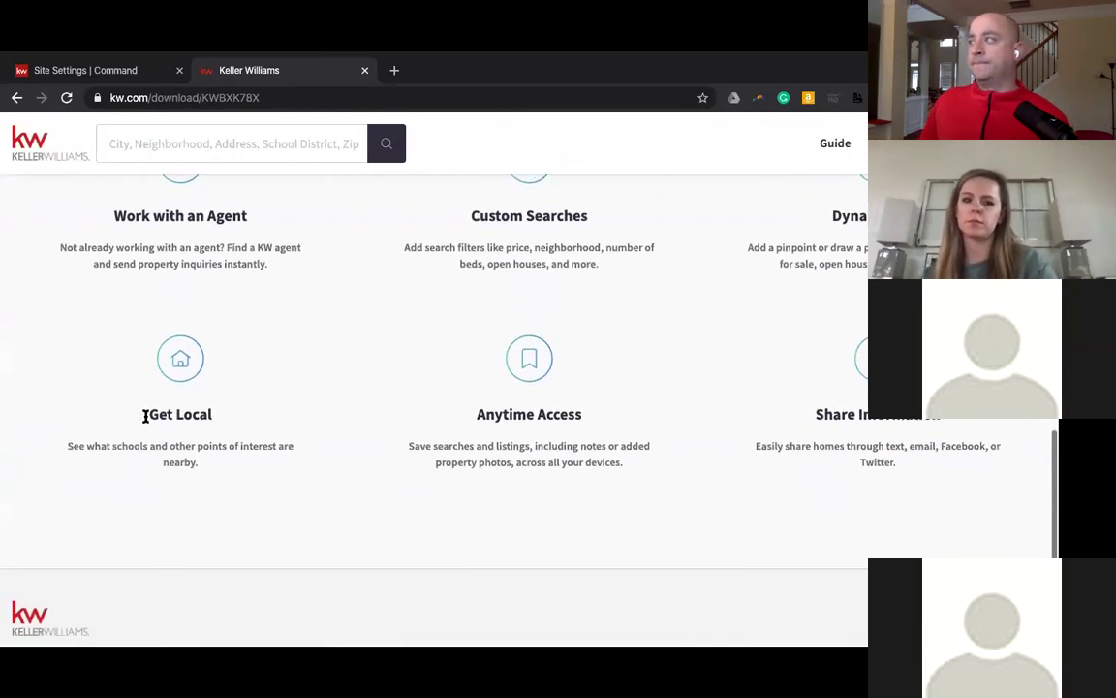
scroll(145, 419, up, 8)
scroll(145, 419, up, 3)
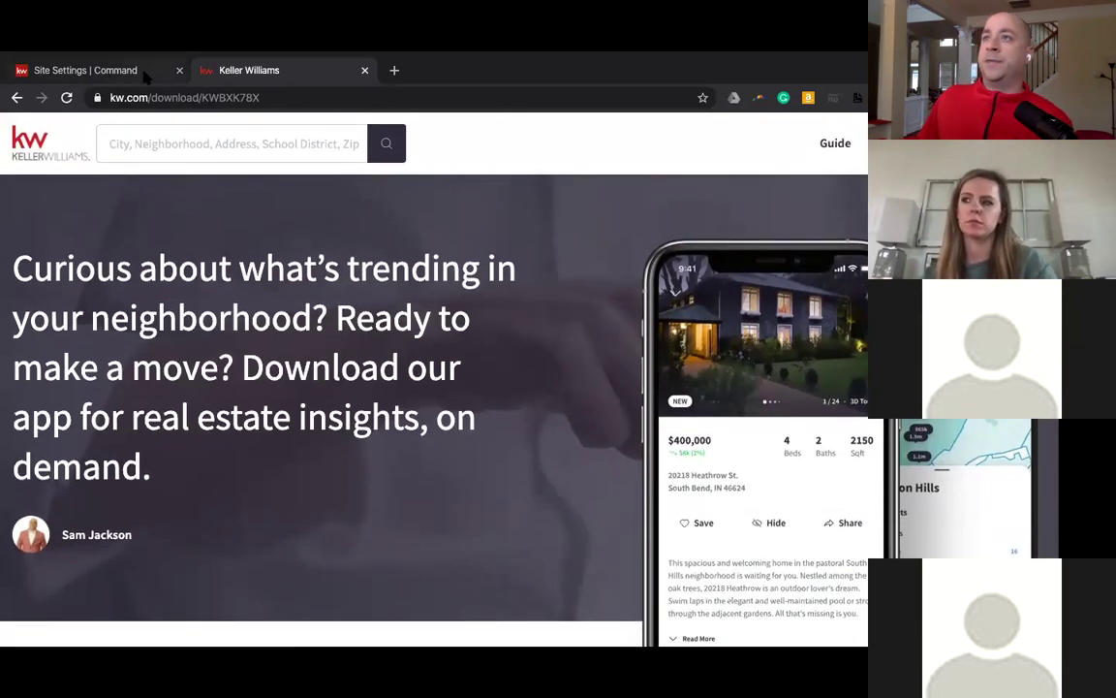
click(141, 76)
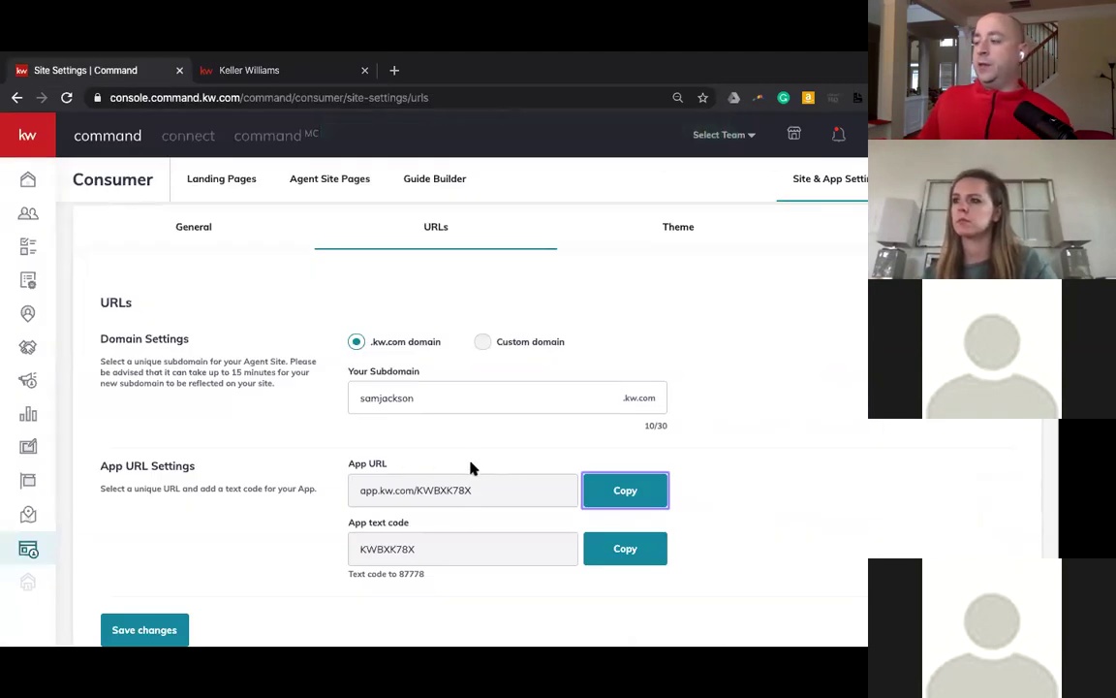
- Copy the App URL again, reload, and return to the Consumer Landing Pages list
click(630, 490)
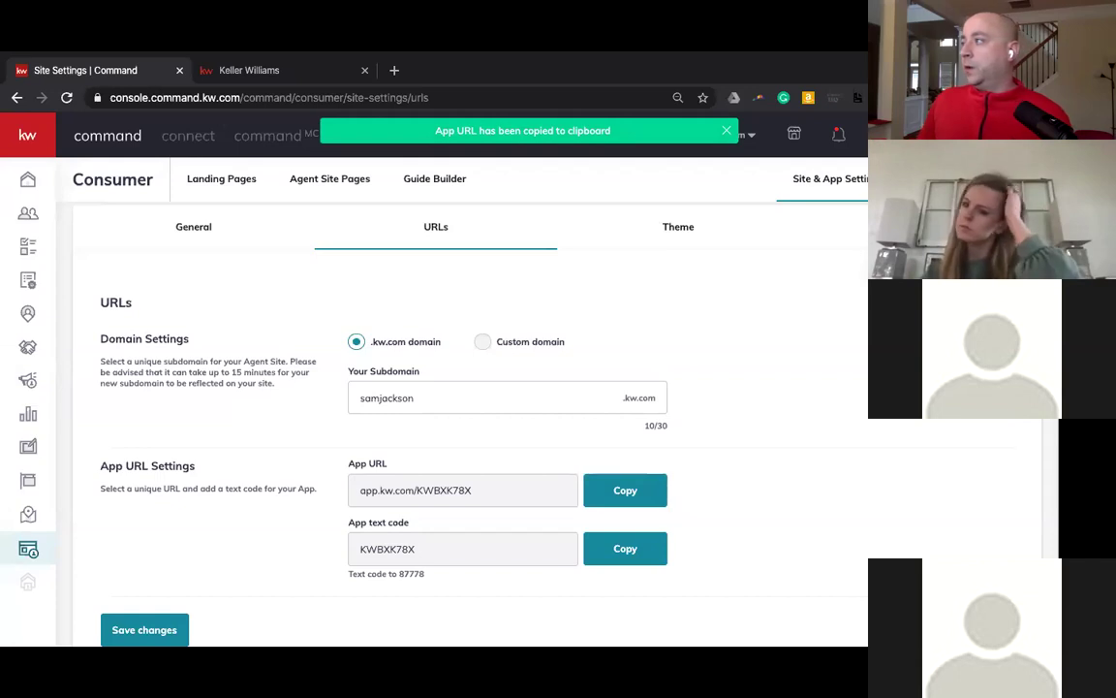
key(ctrl+r)
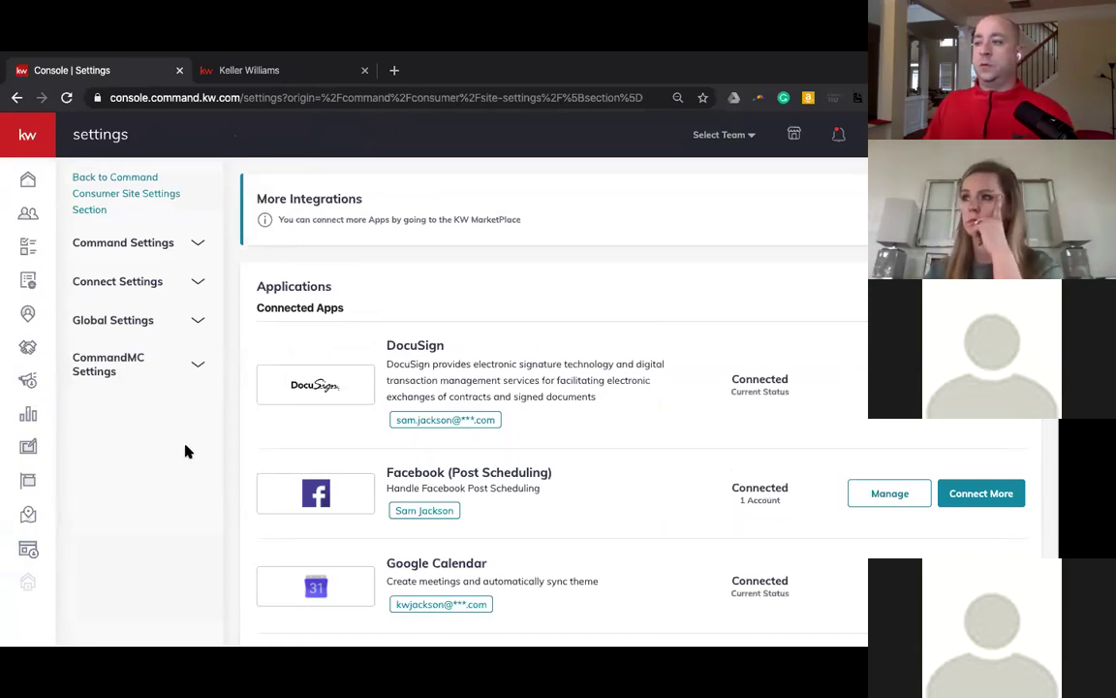
scroll(186, 450, down, 3)
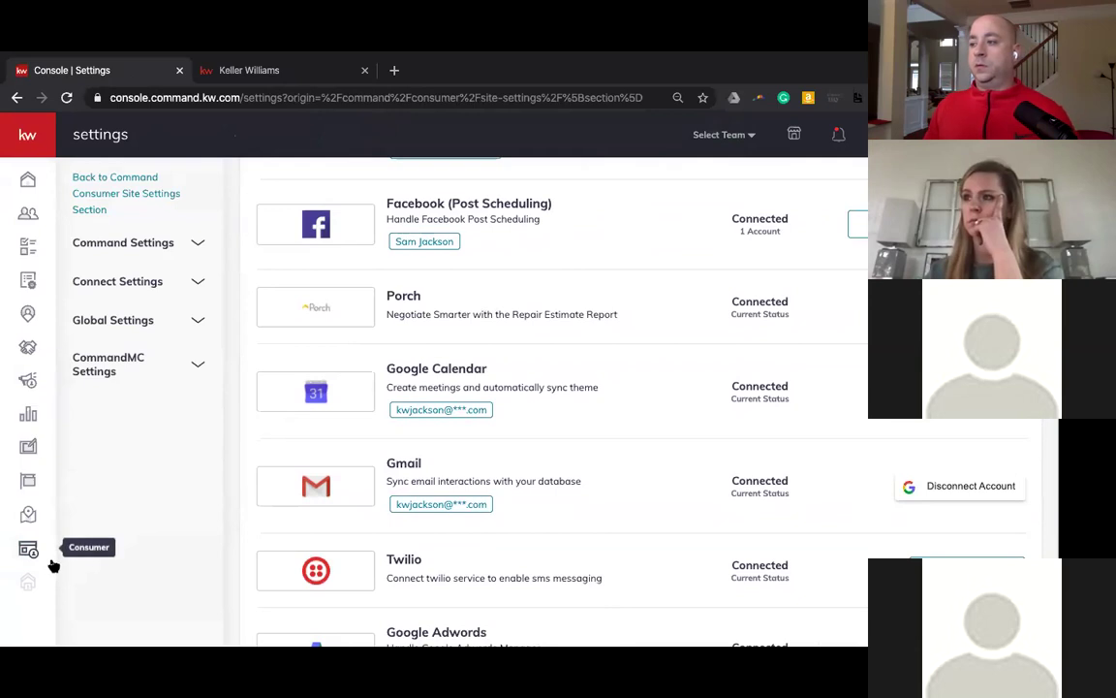
click(31, 549)
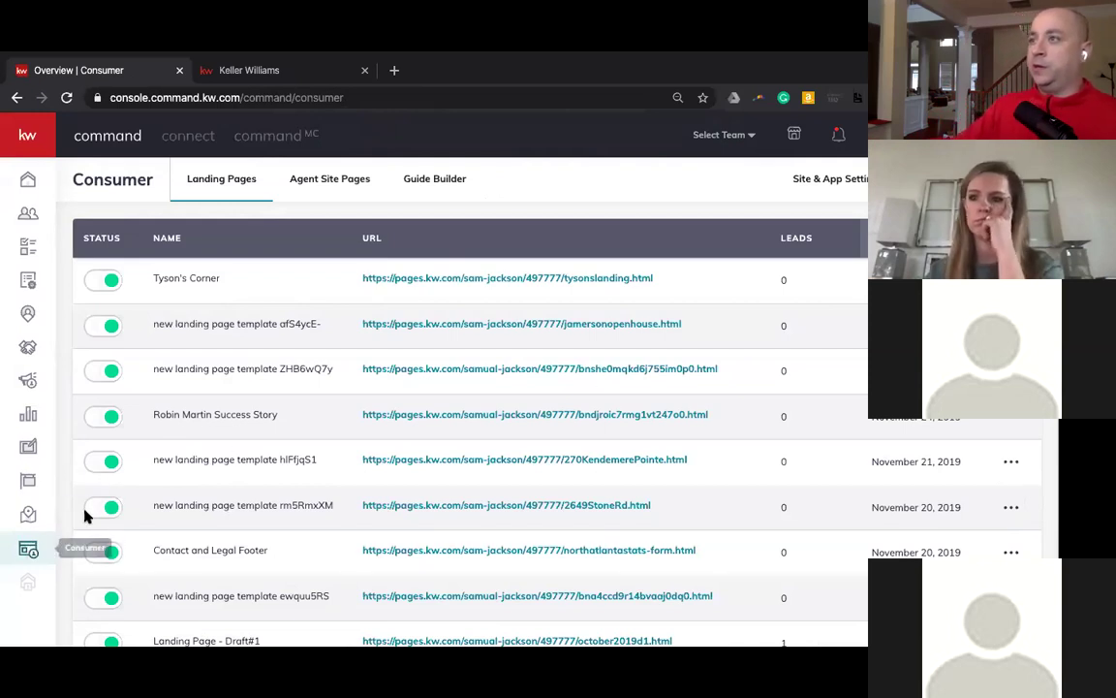
- Look over the Agent Site Pages list, then reopen the agent site's Site & App Settings
click(323, 187)
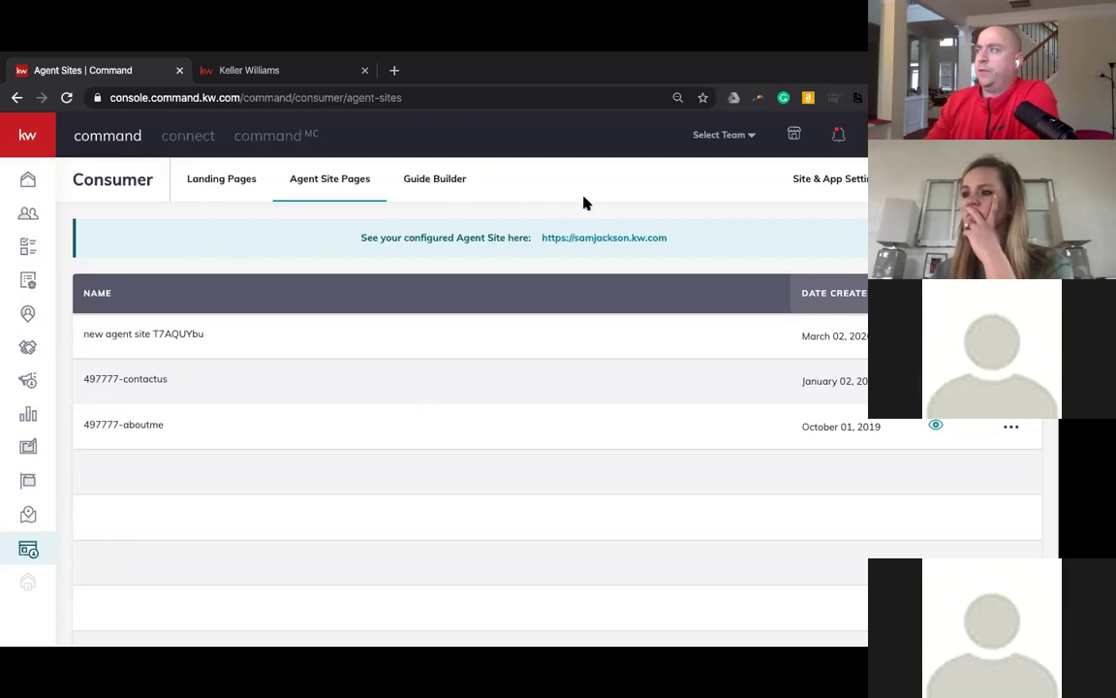
click(815, 181)
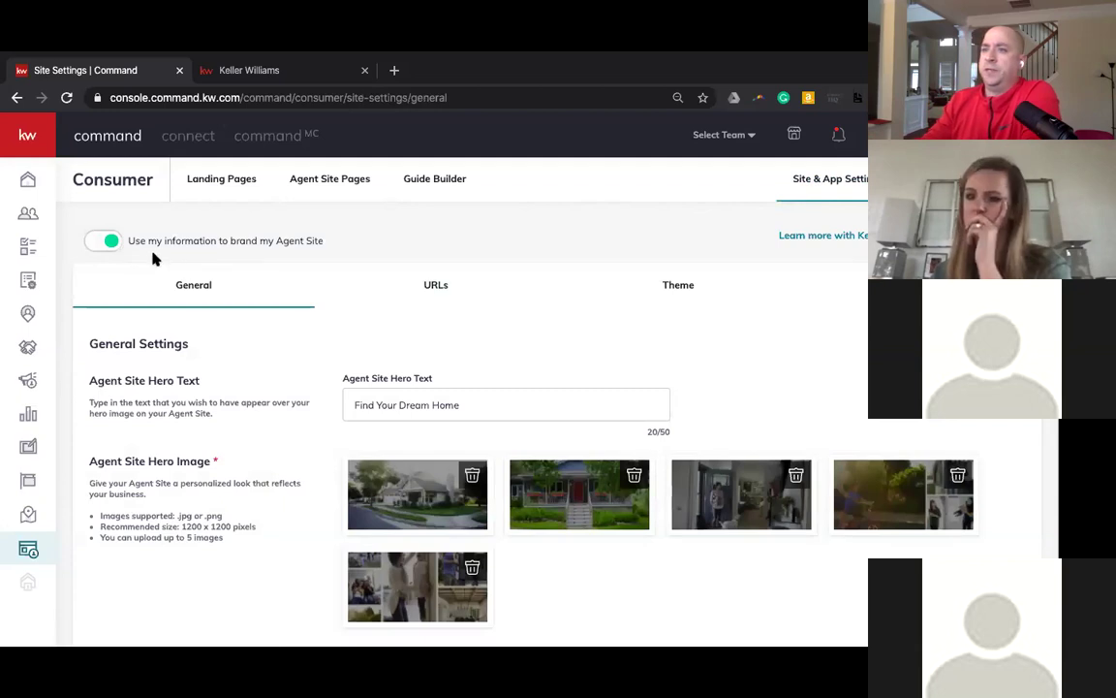
drag(131, 243, 325, 246)
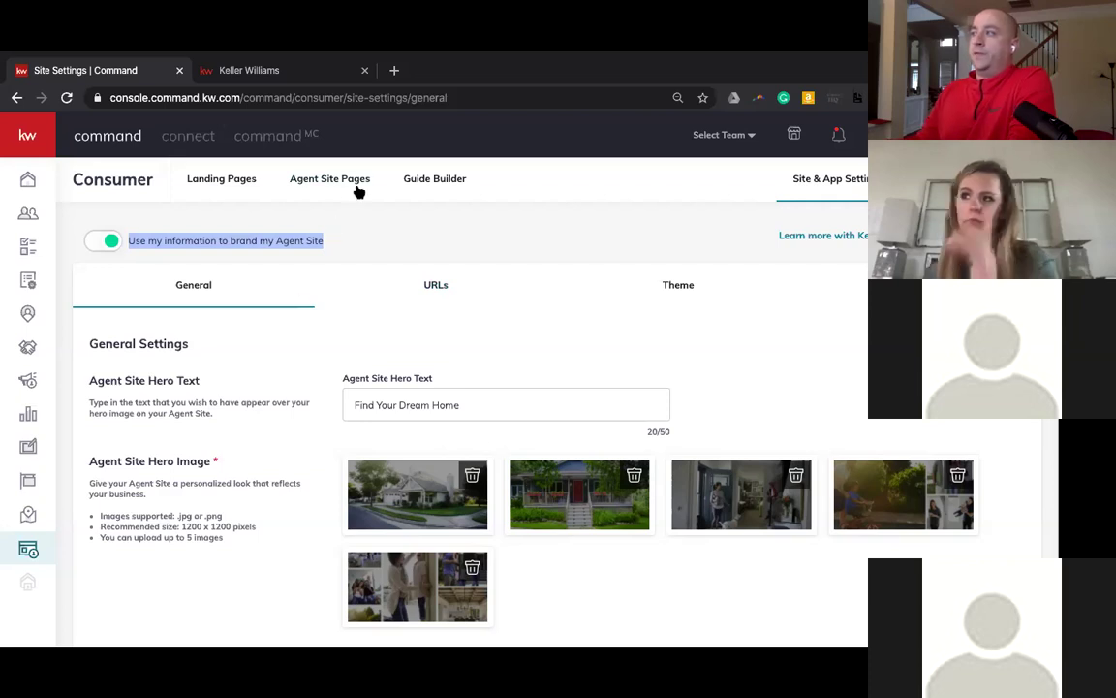
click(299, 184)
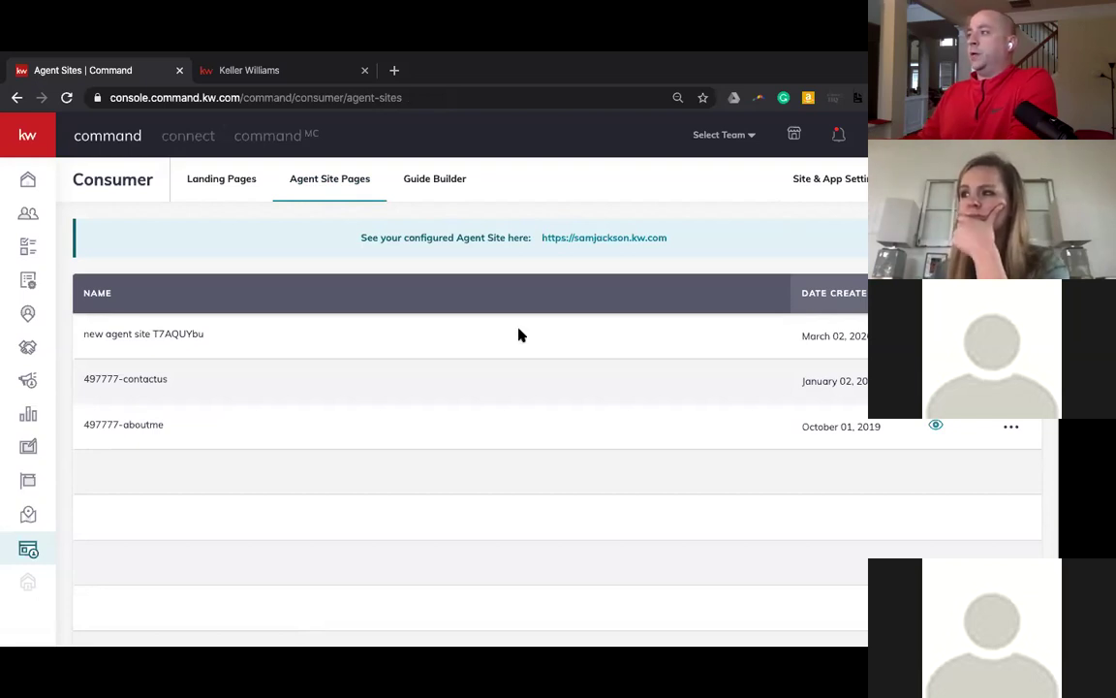
- Choose 'I want to use the new KW Agent Sites' as the agent site provider and submit
scroll(397, 358, down, 4)
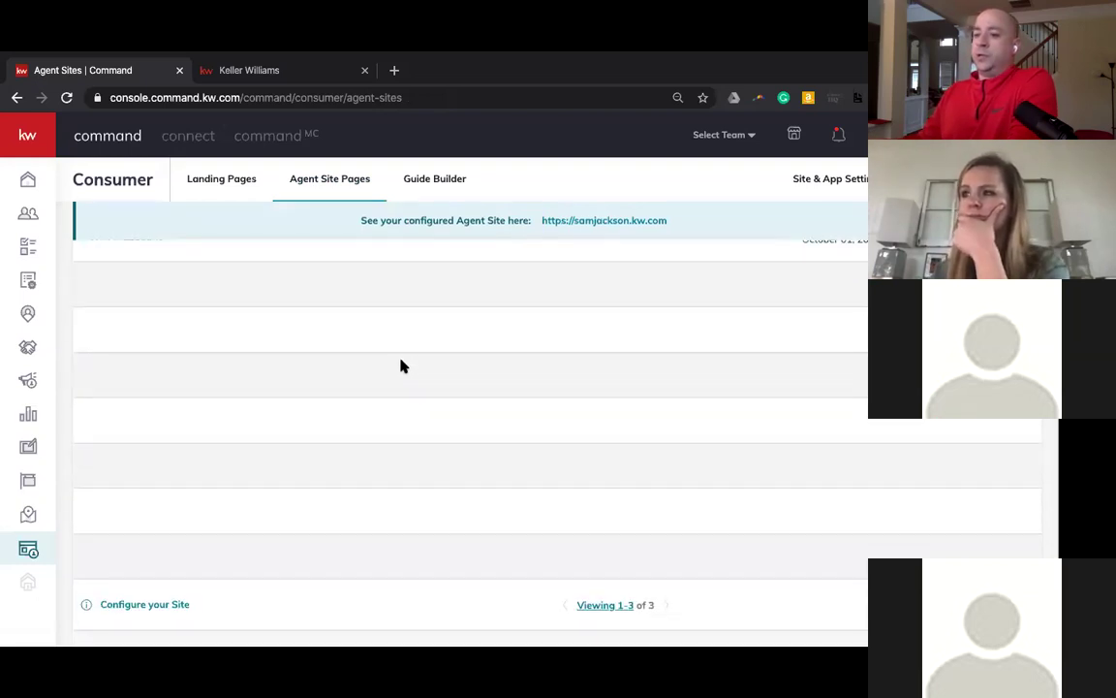
click(137, 604)
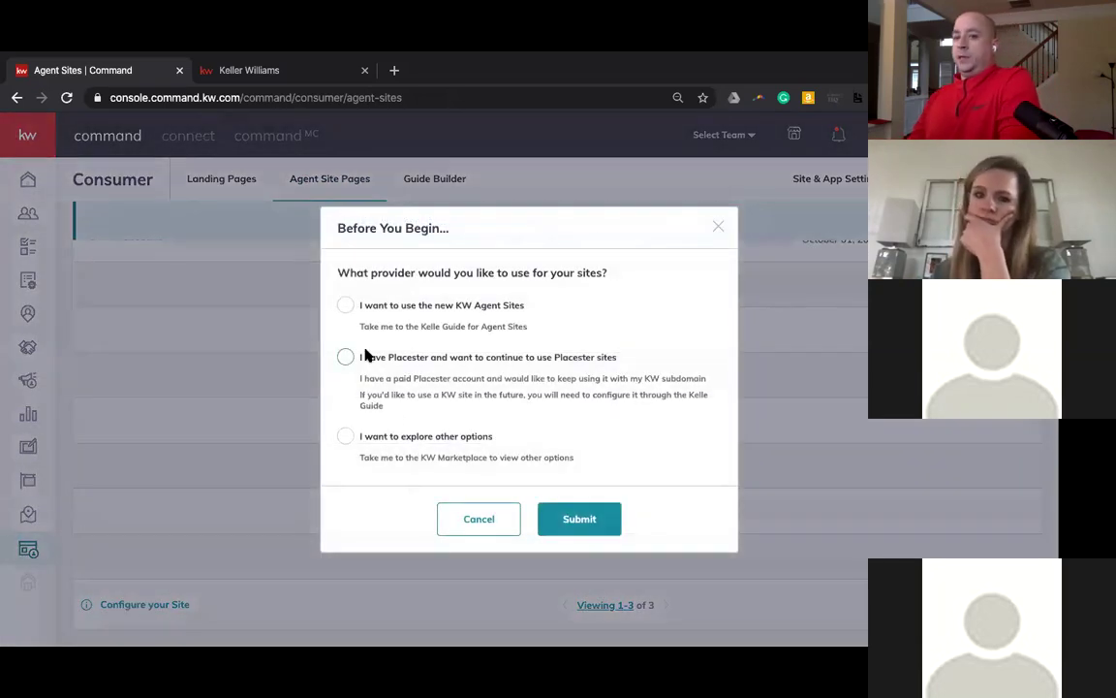
click(347, 306)
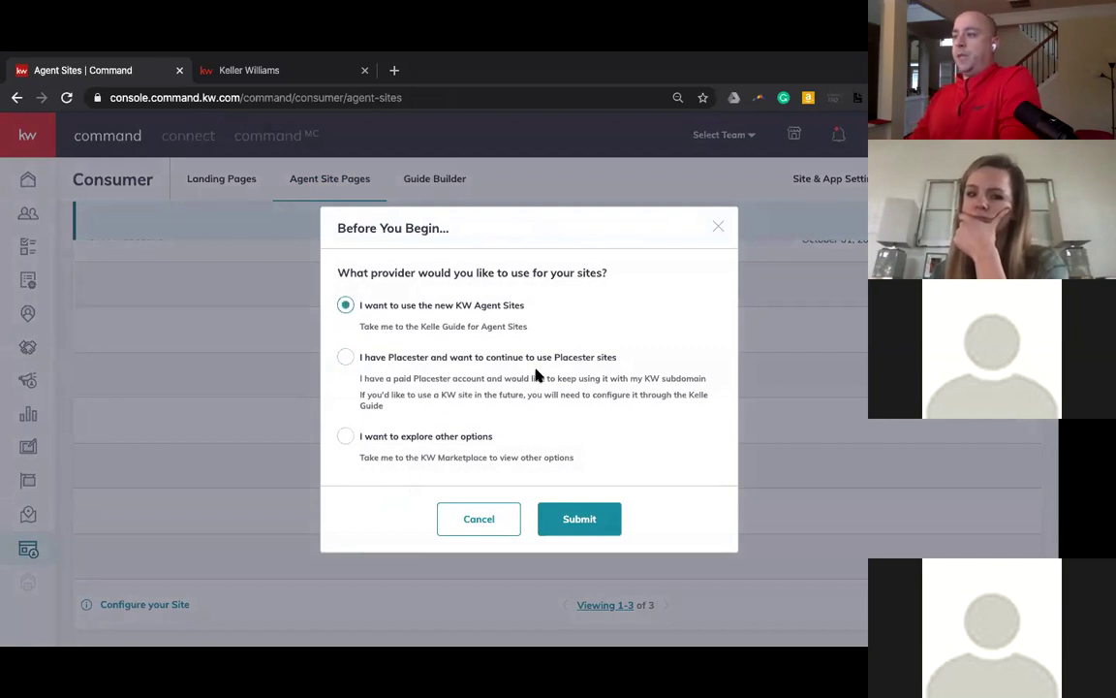
click(572, 518)
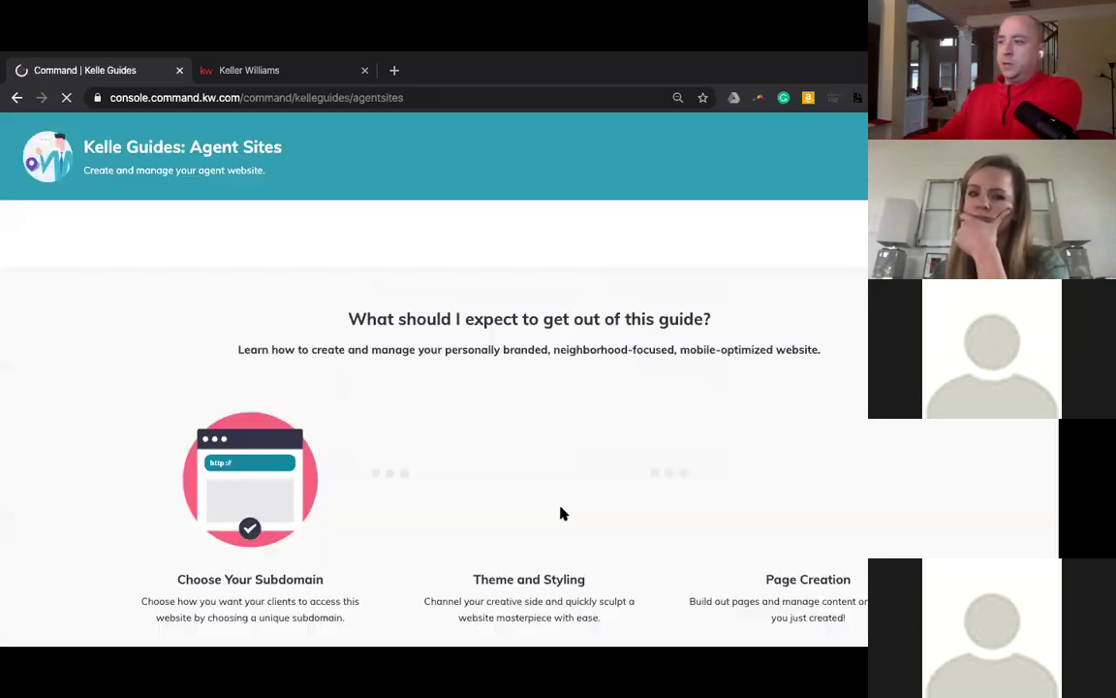
- Start the Kelle Guide for Agent Sites and acknowledge the compliance requirements
scroll(531, 465, down, 2)
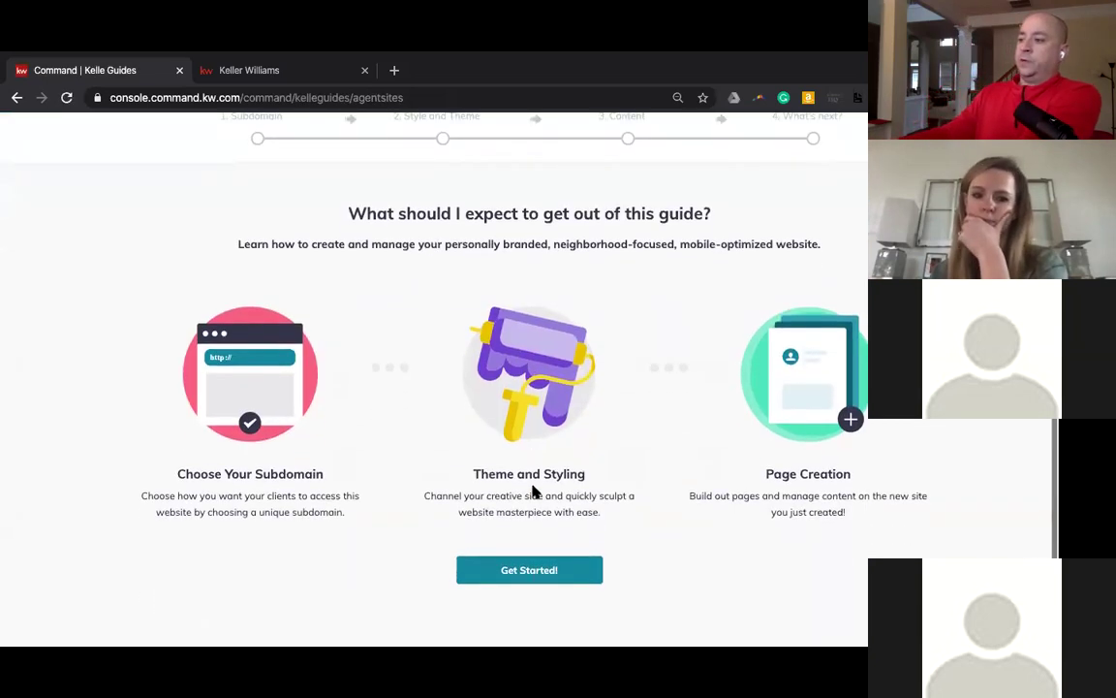
click(532, 572)
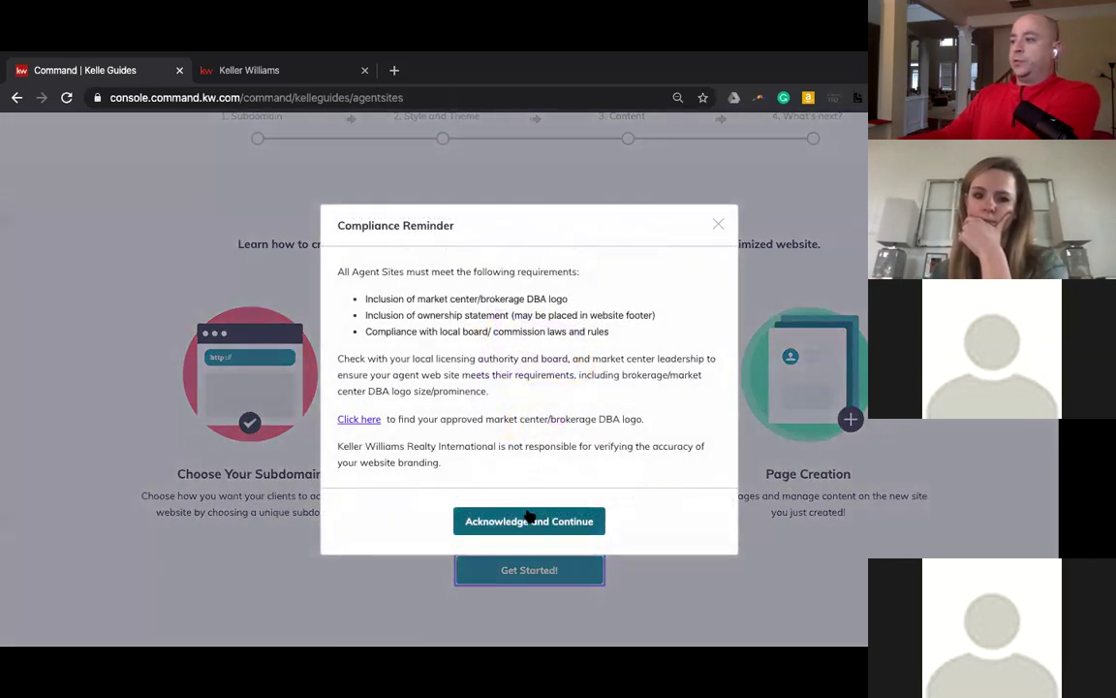
click(529, 521)
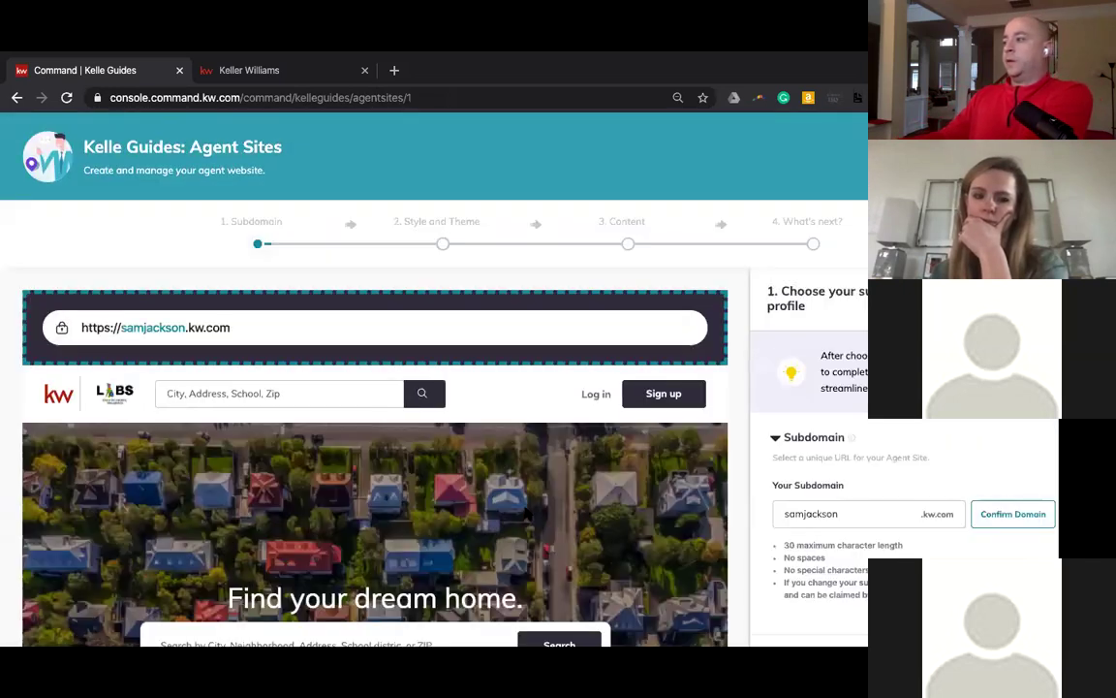
- Expand Marketing Profile Information and scroll through the bio, brokerage license, logos and social links
scroll(794, 446, down, 2)
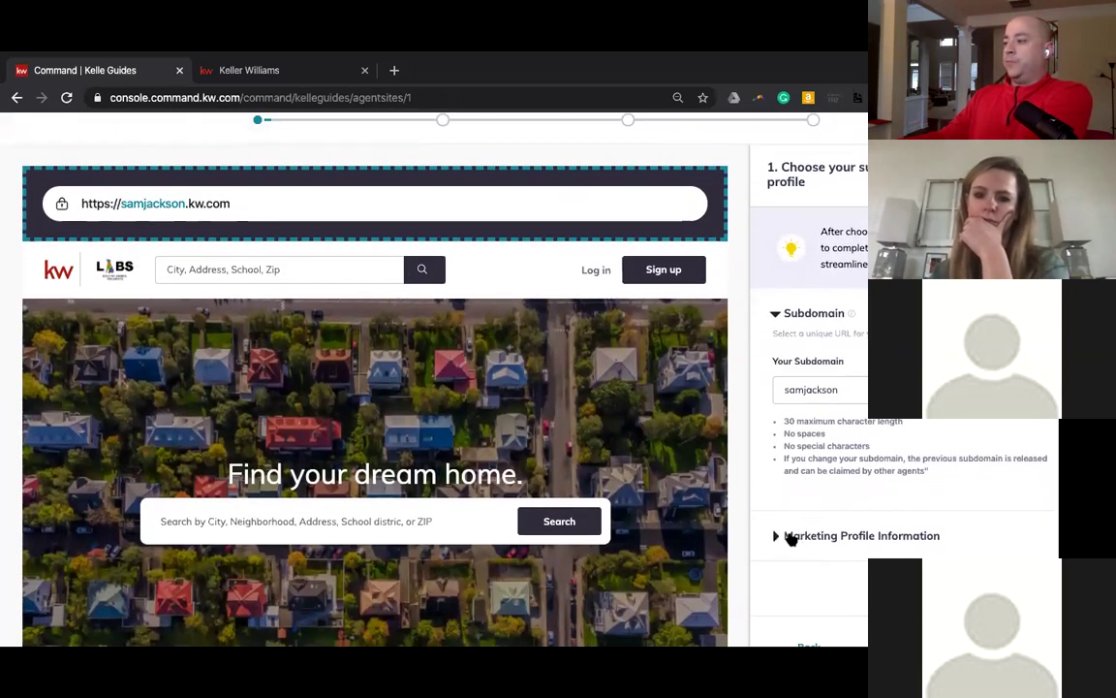
click(776, 536)
scroll(838, 489, down, 5)
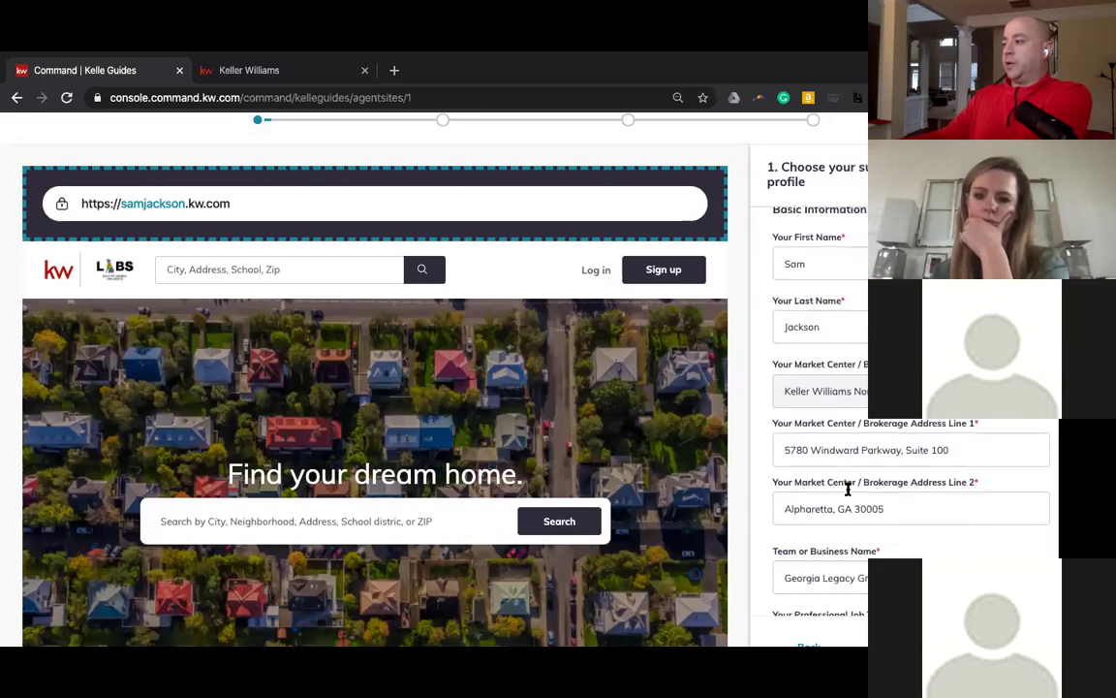
scroll(858, 494, down, 6)
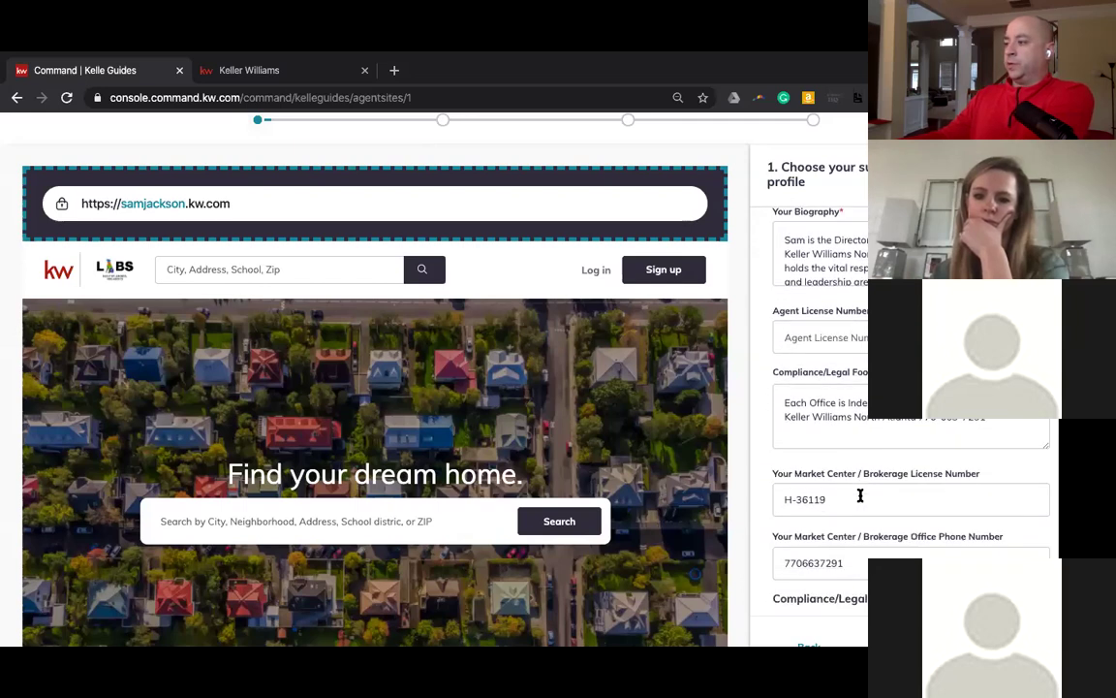
scroll(861, 496, down, 4)
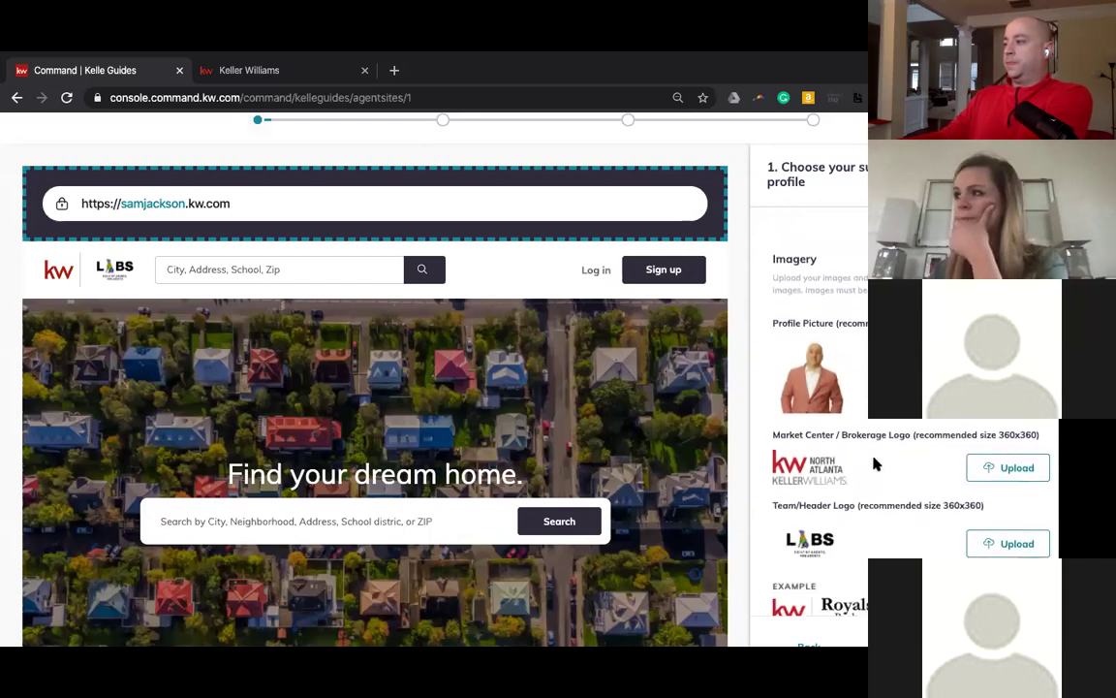
scroll(882, 467, down, 1)
scroll(882, 466, down, 5)
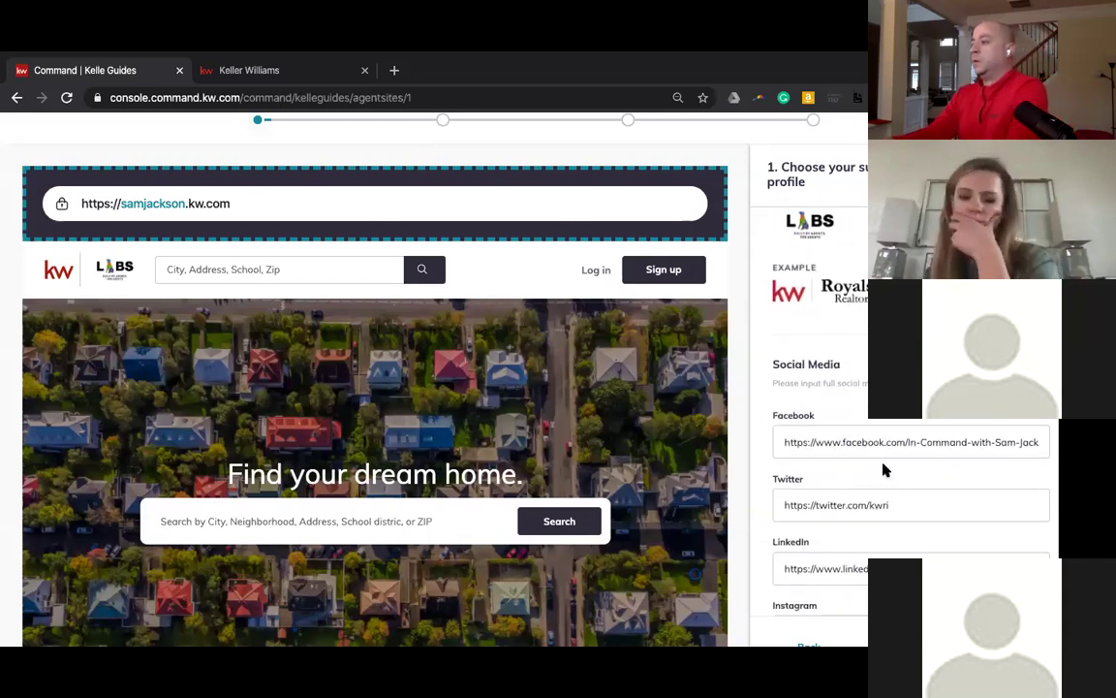
scroll(882, 466, down, 1)
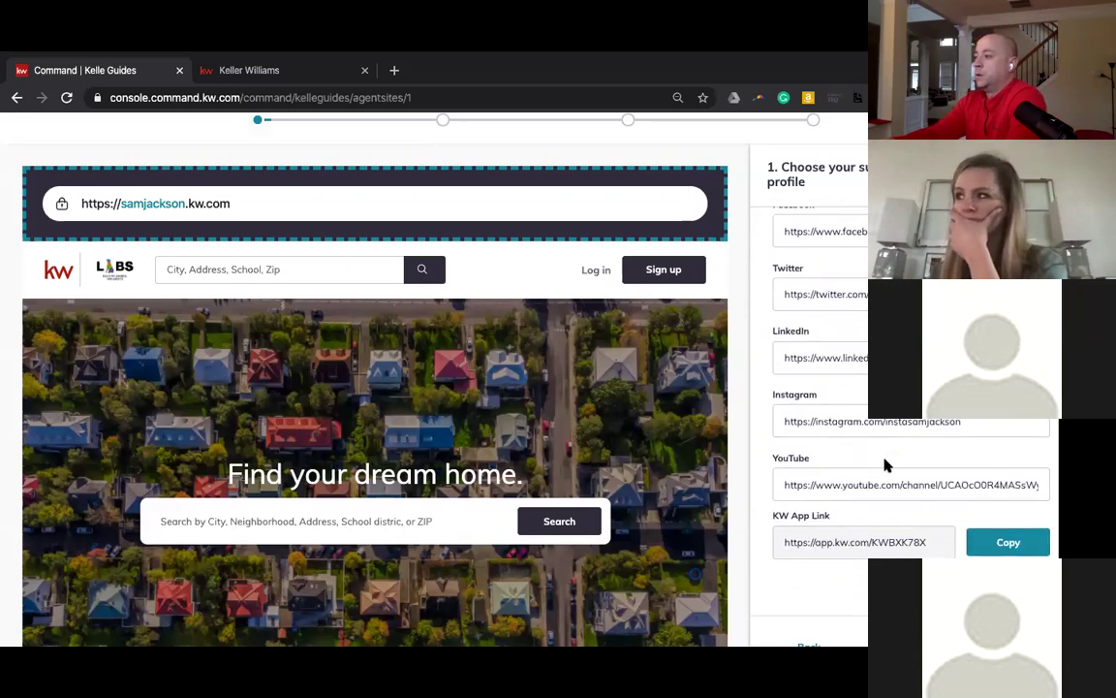
scroll(884, 465, up, 15)
scroll(892, 463, down, 14)
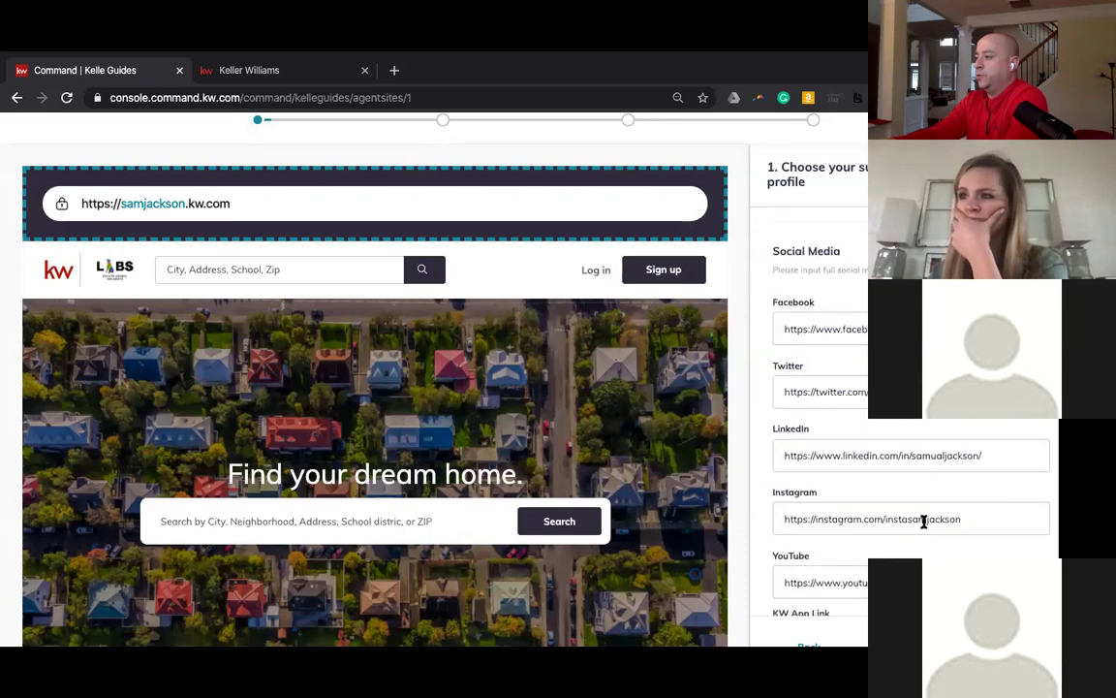
scroll(912, 528, up, 10)
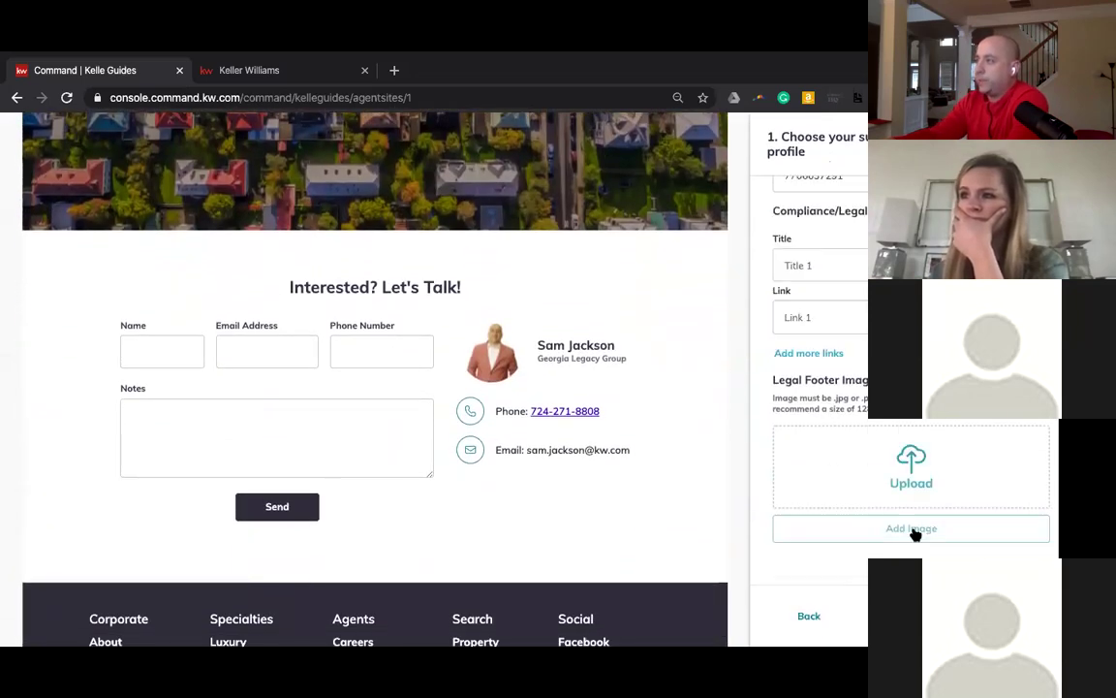
scroll(915, 532, up, 12)
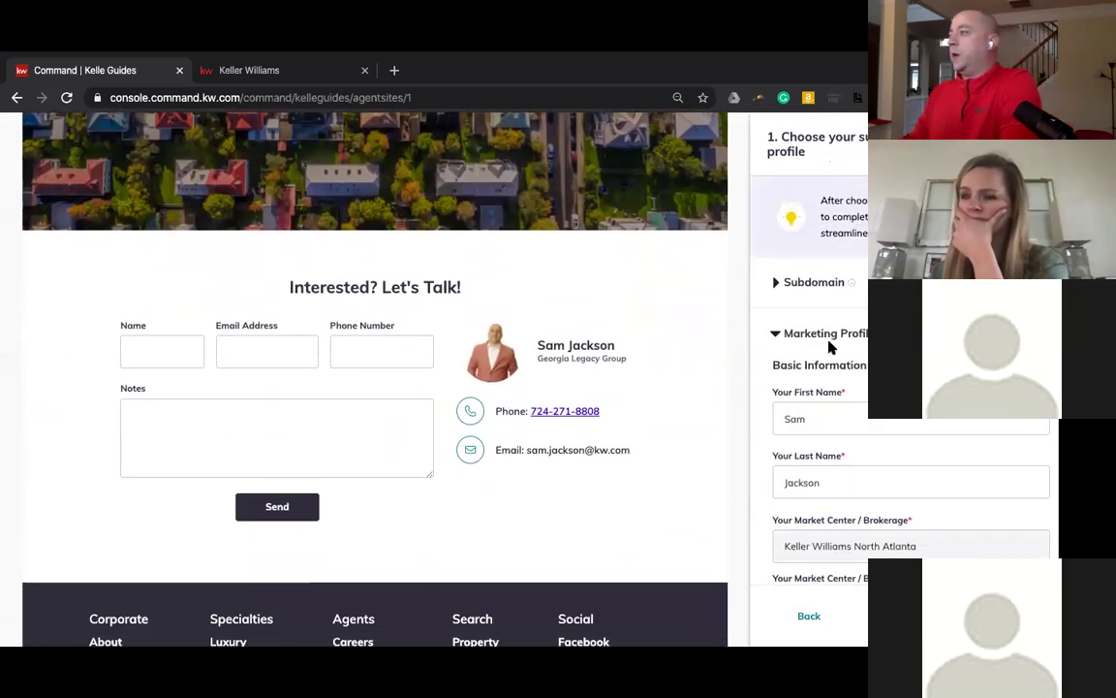
- Expand the Subdomain section and return to the top to see the kw.com site address preview
click(813, 283)
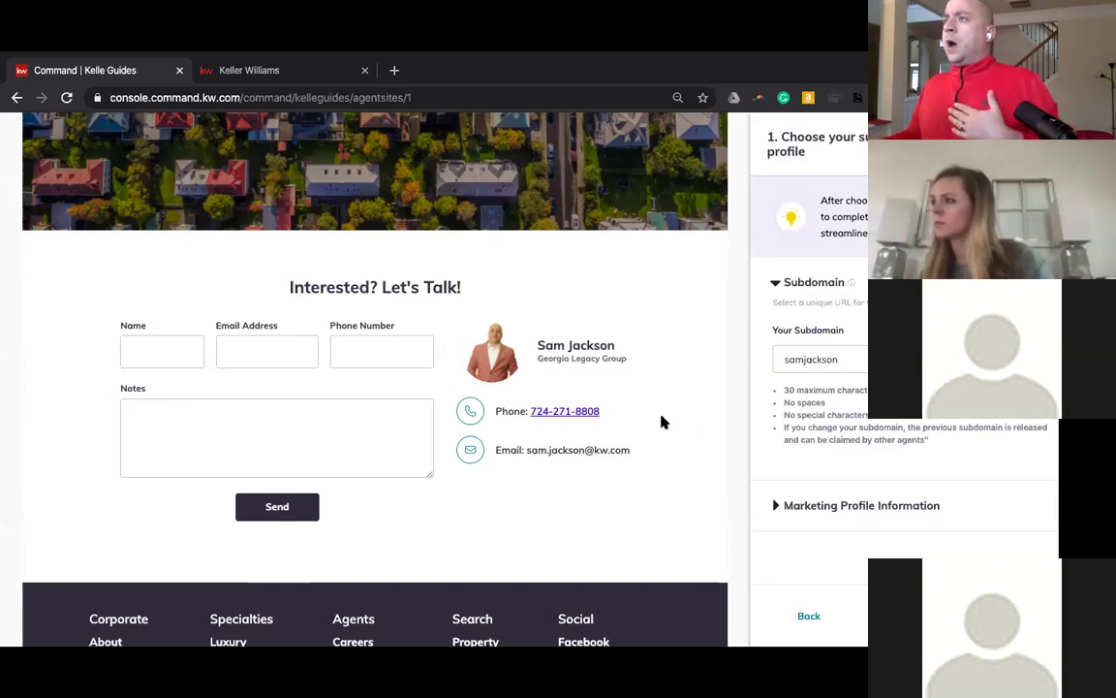
scroll(663, 423, up, 10)
mouse_move(810, 105)
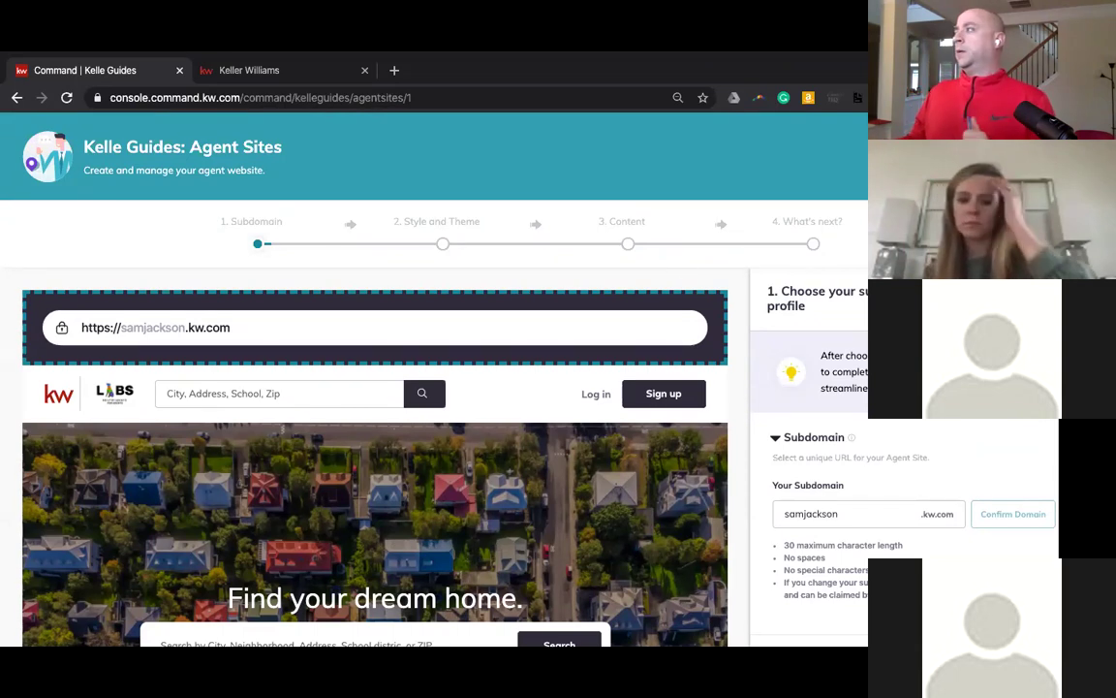
- Go back in the browser to the Consumer Landing Pages list
key(alt+Left)
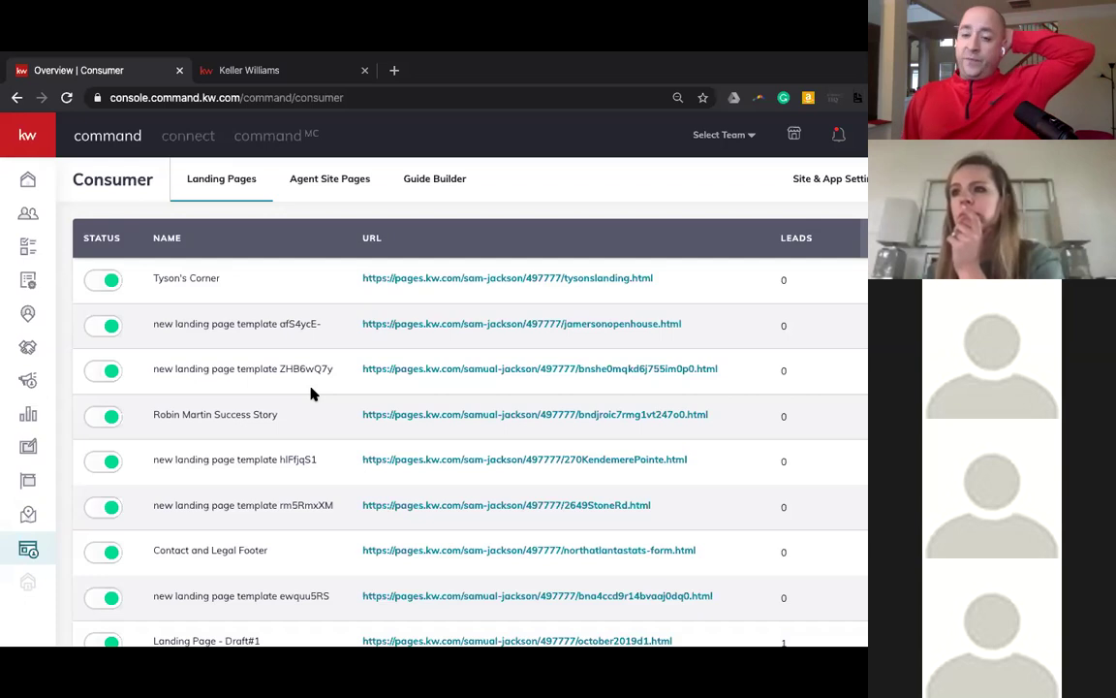
- On the Keller Williams tab, search Google for incommandwithsam.com
mouse_move(250, 58)
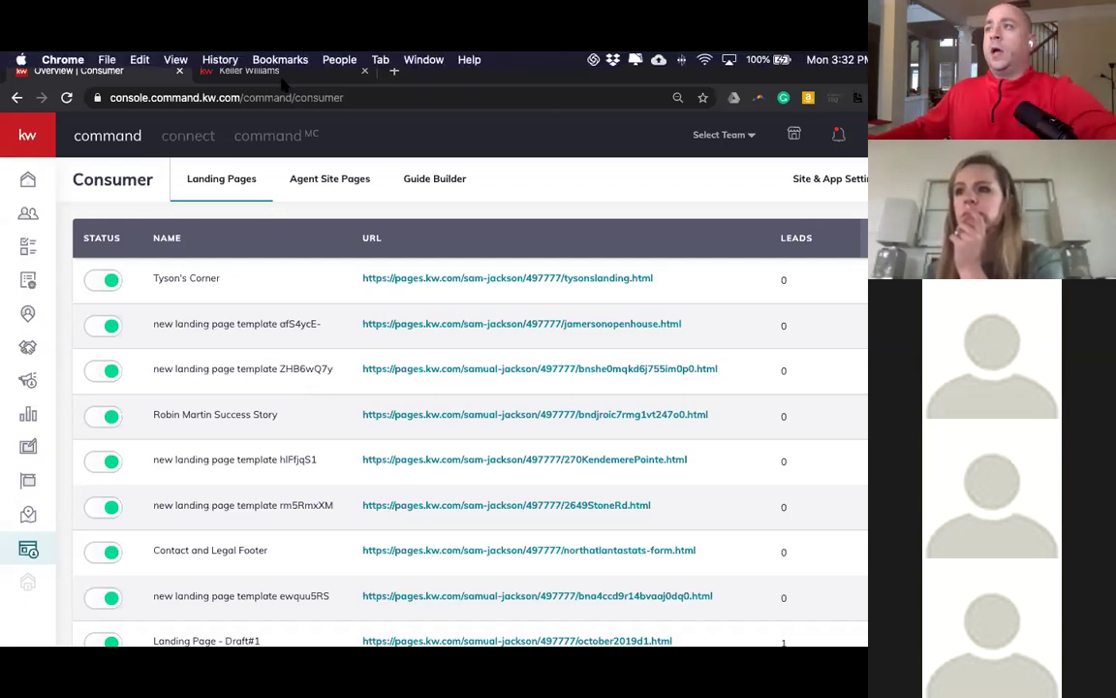
click(245, 100)
click(283, 128)
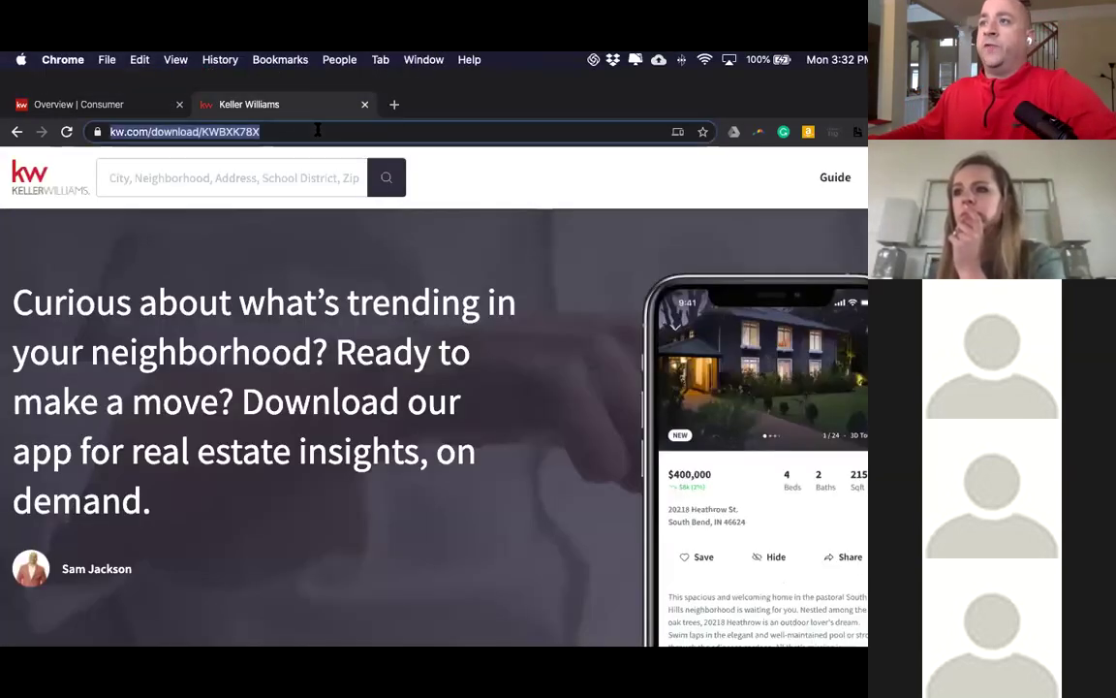
text(inclm)
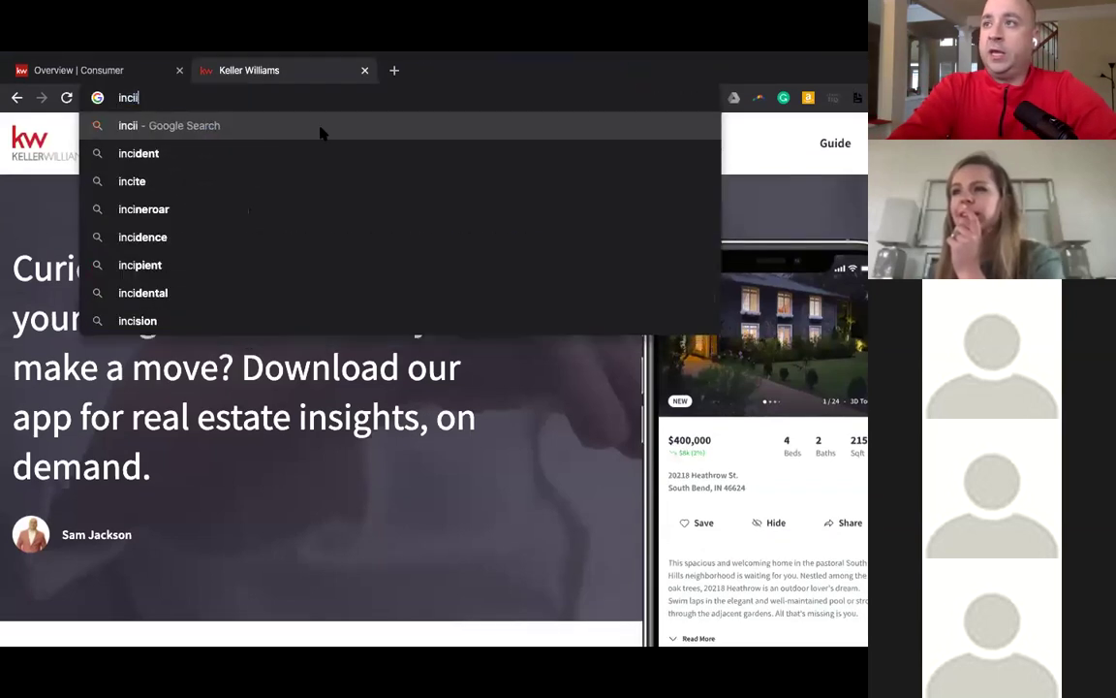
key(BackSpace)
key(BackSpace)
key(Down)
key(Return)
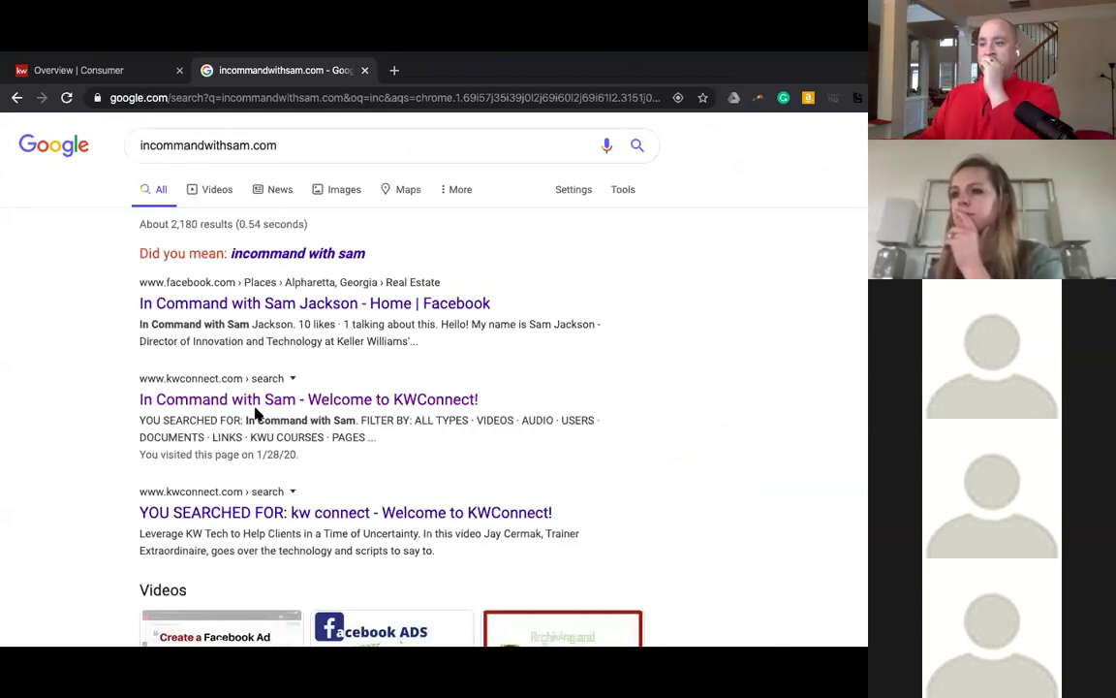
- Open the Running a Keller Mortgage Ad Through Command training video from the results
scroll(291, 417, down, 5)
scroll(261, 419, up, 3)
click(282, 133)
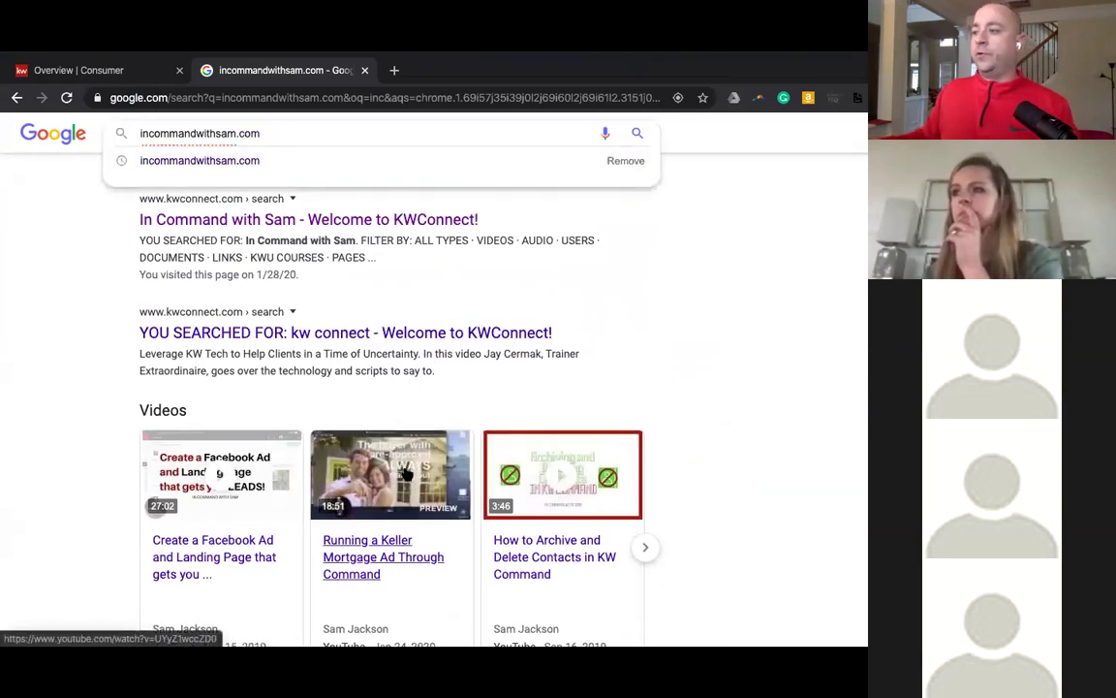
click(368, 426)
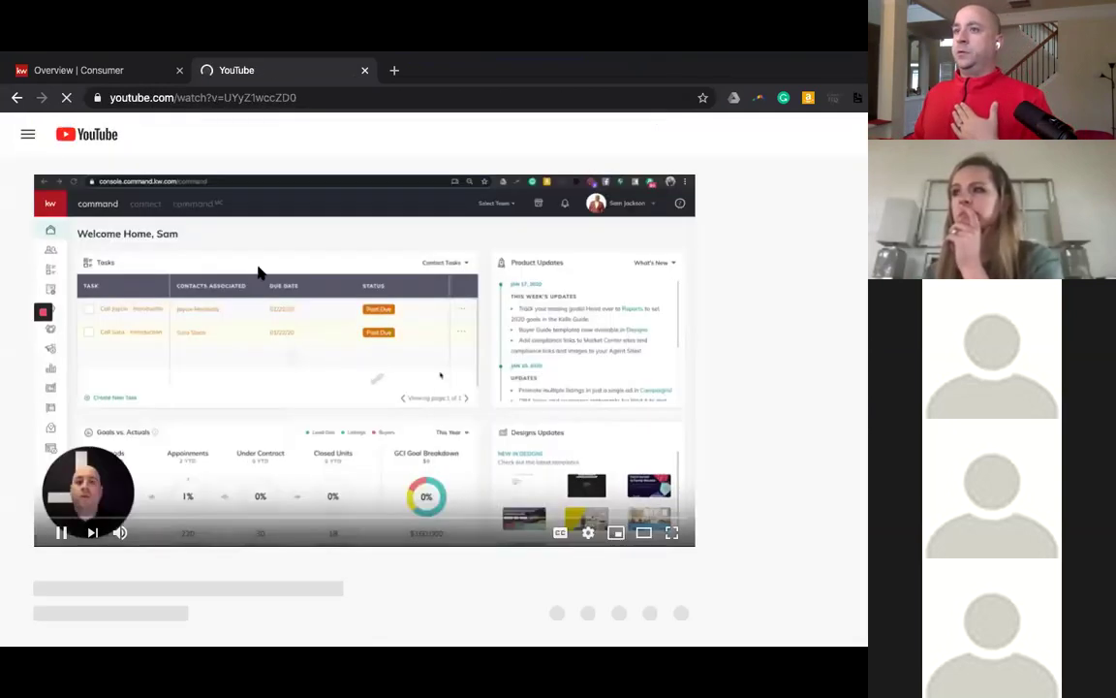
- Pause the video and go to the presenter's YouTube channel page
click(60, 532)
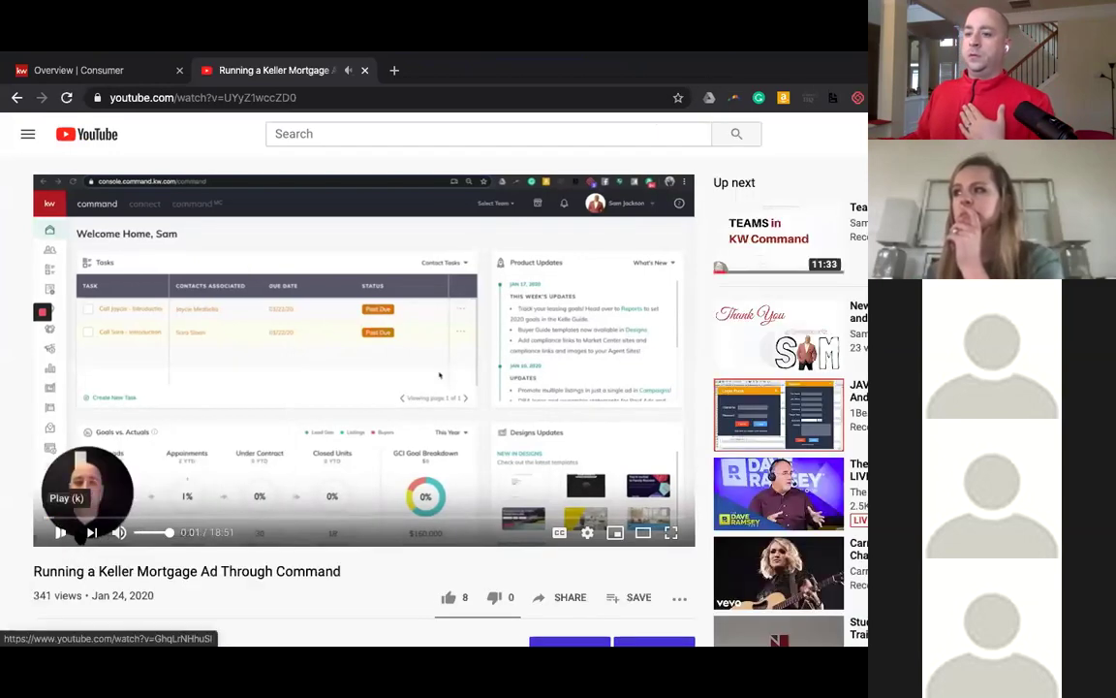
scroll(39, 533, down, 2)
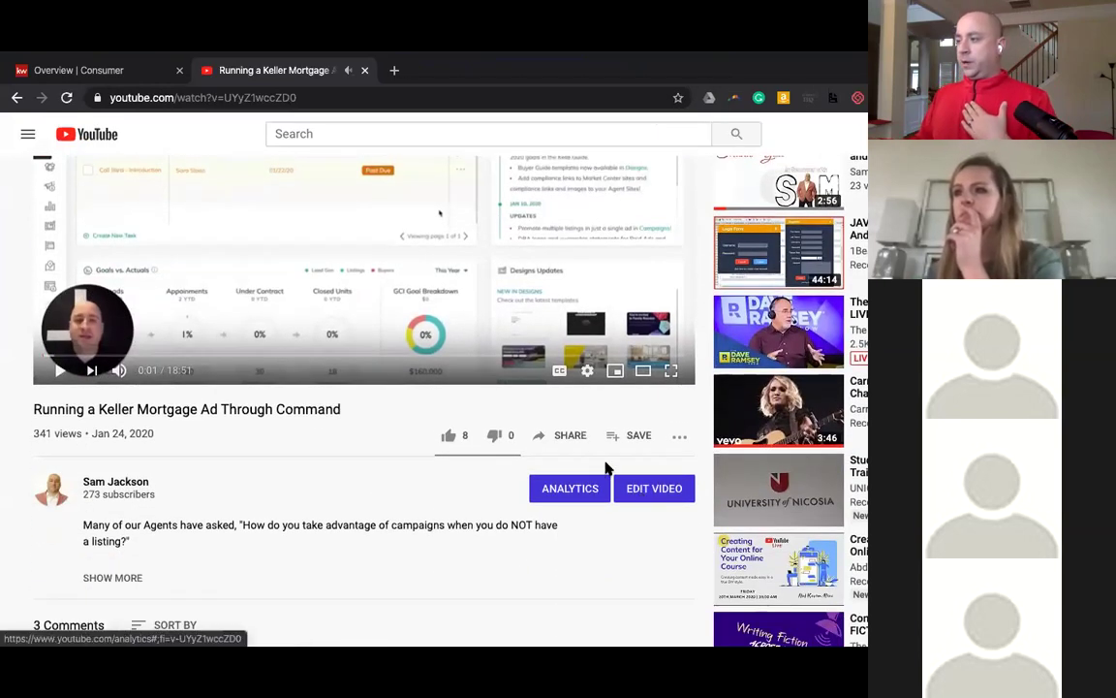
click(123, 488)
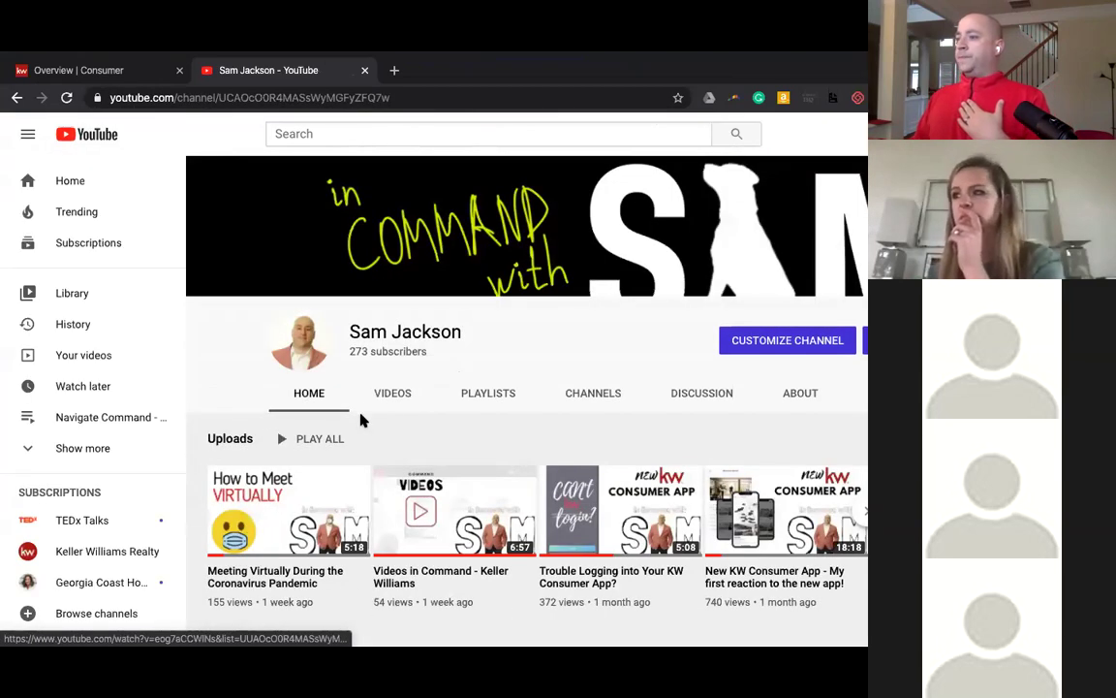
- Browse the channel's created training playlists, then show its uploaded videos
click(484, 396)
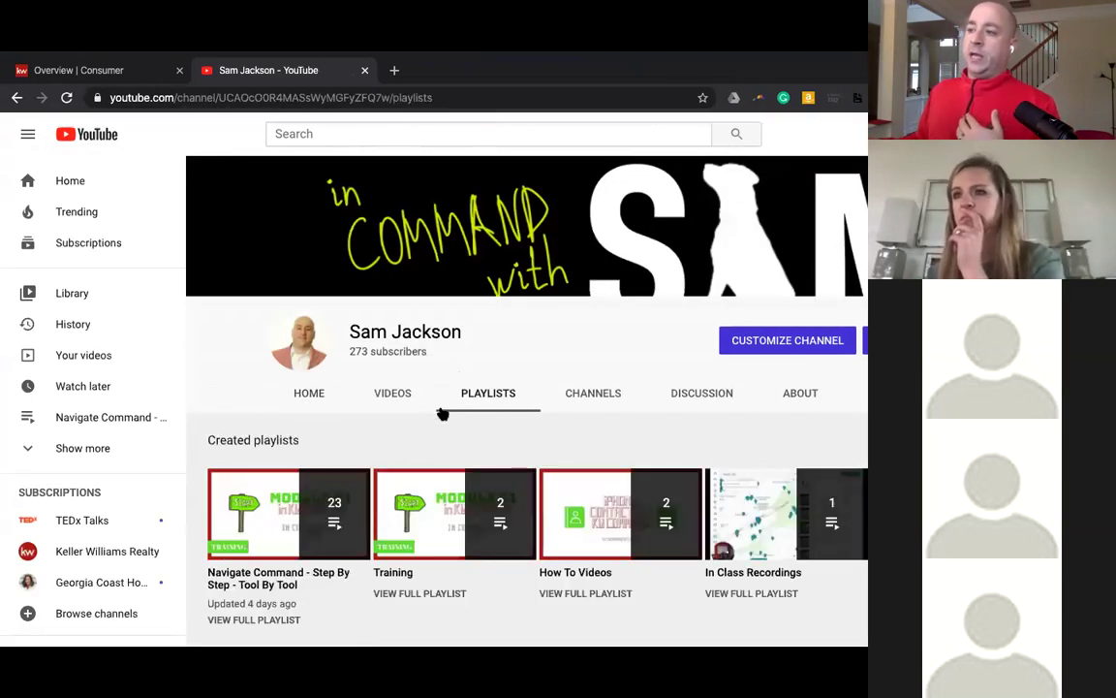
scroll(441, 414, down, 1)
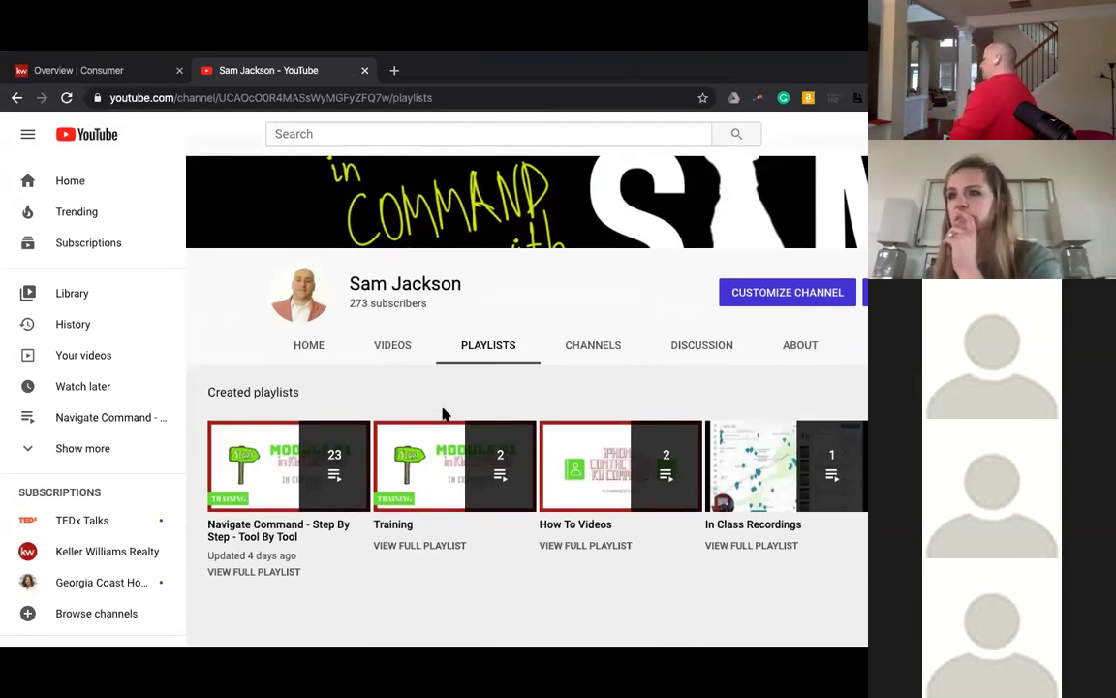
mouse_move(570, 447)
mouse_move(283, 531)
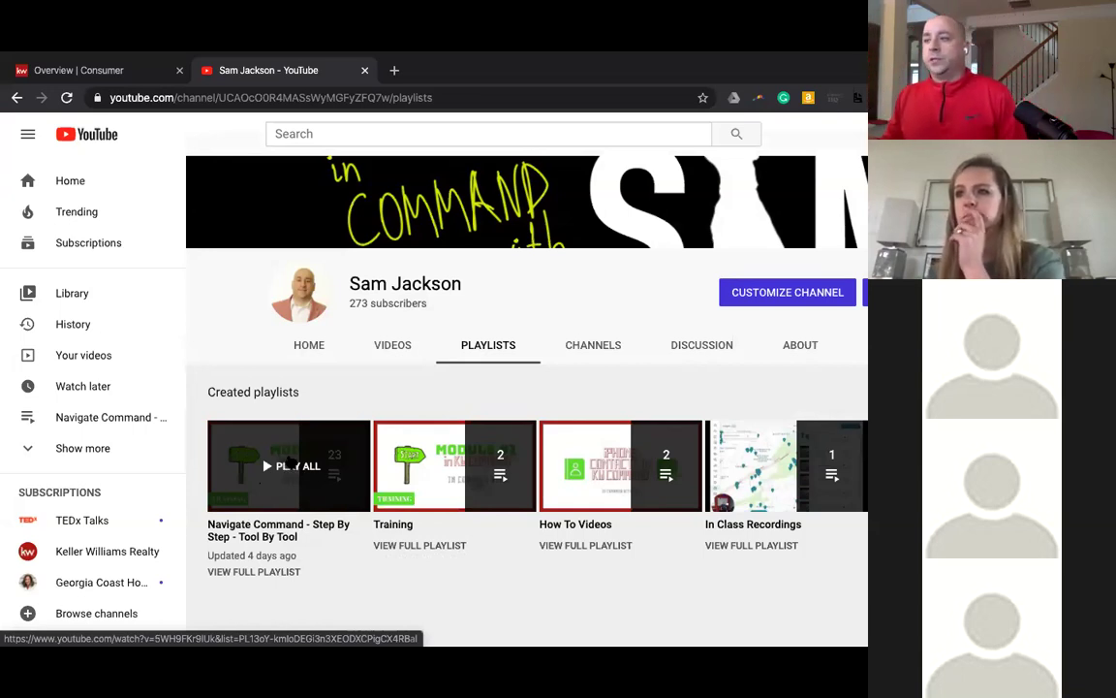
click(395, 345)
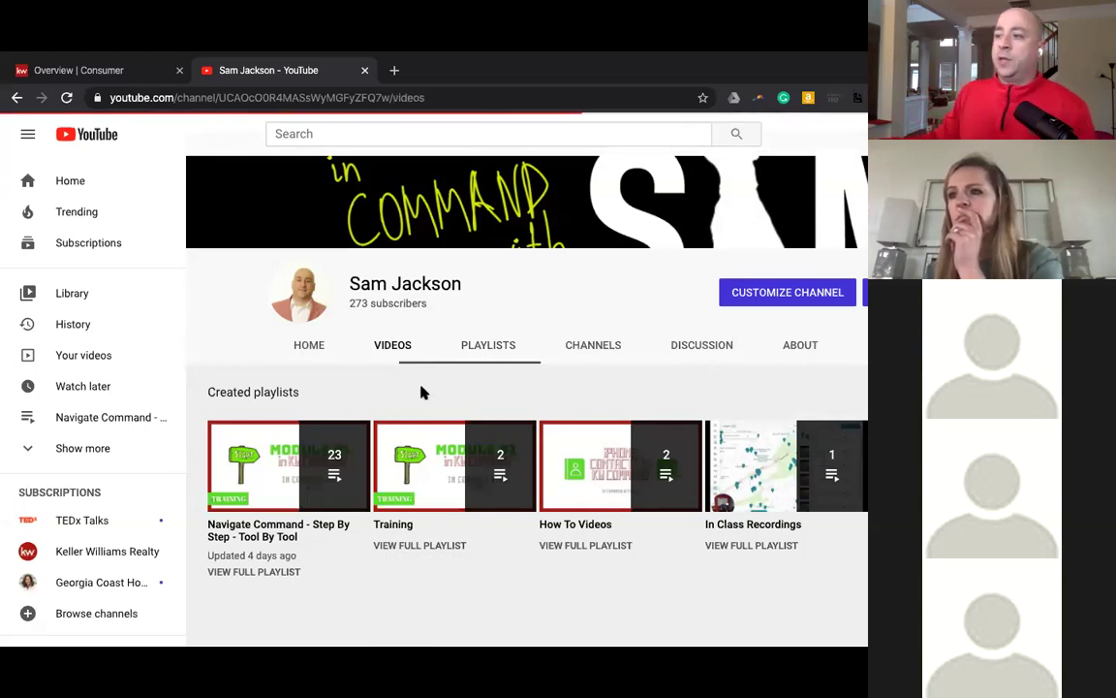